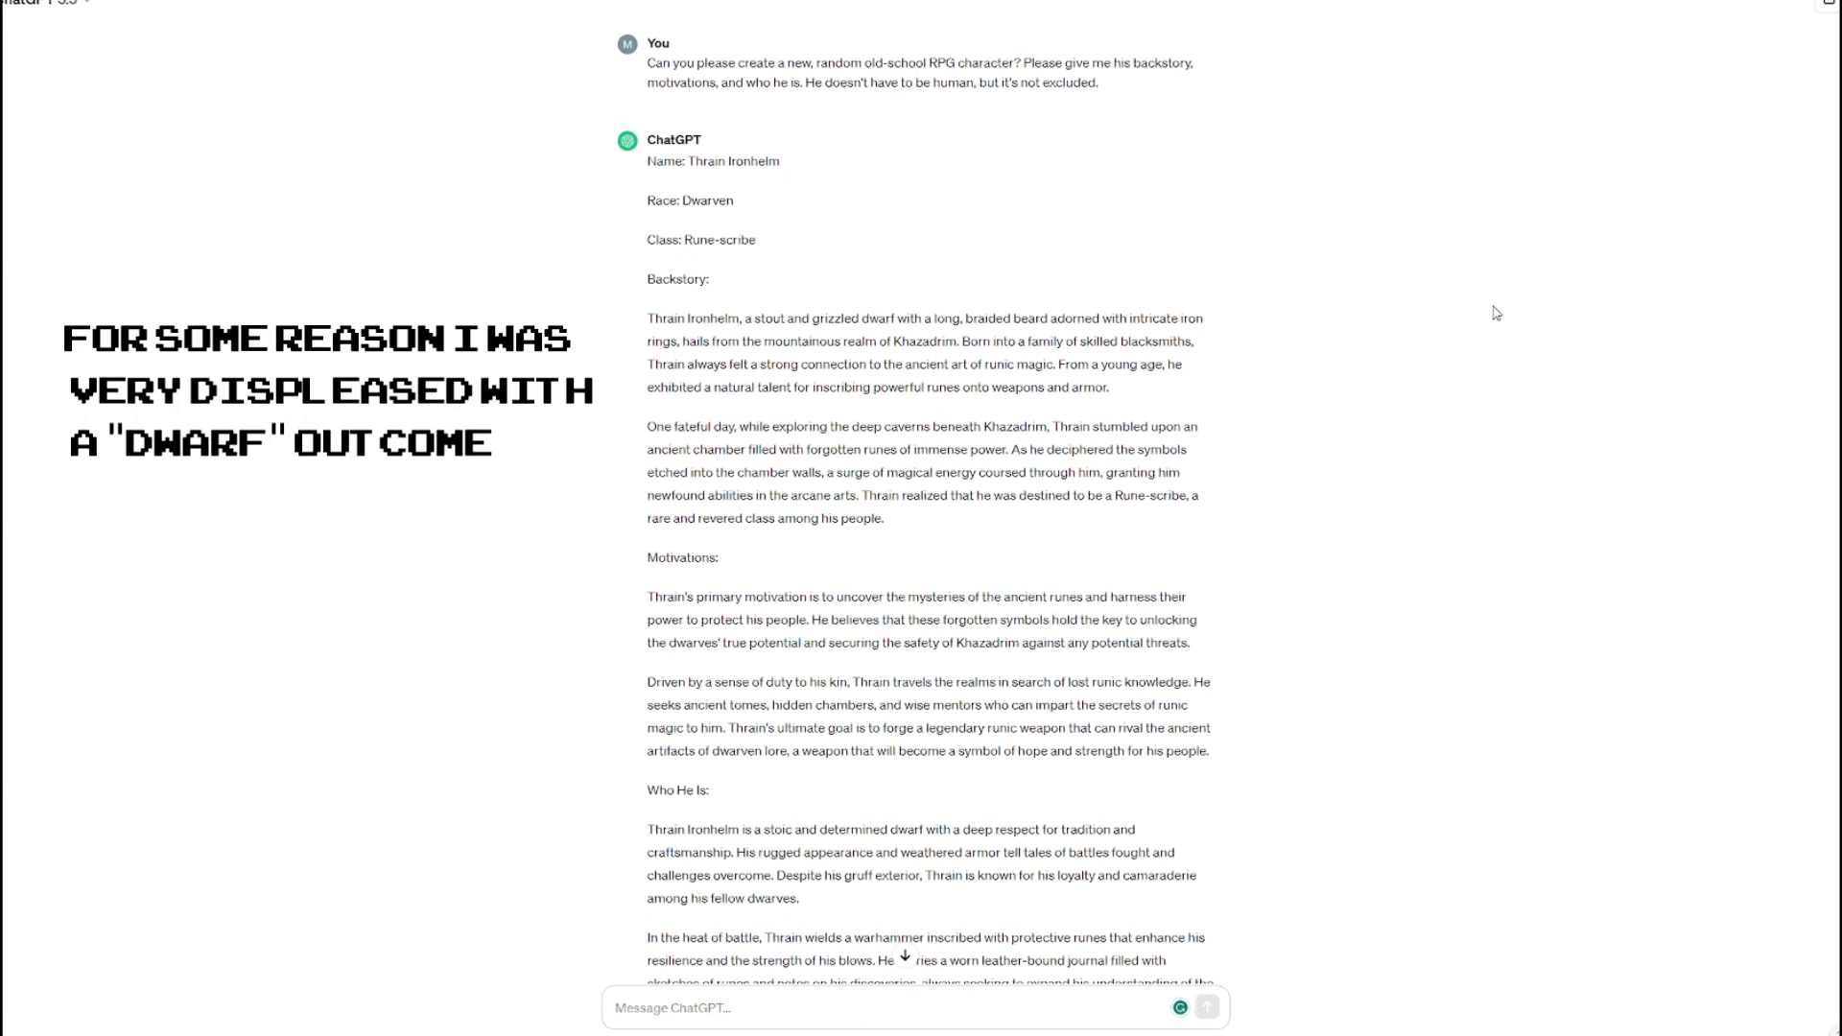
Read the RPG character's race, class, backstory and motivations in the ChatGPT reply
{"action": "scroll", "coordinate": [1501, 312], "scroll_direction": "down", "scroll_amount": 2}
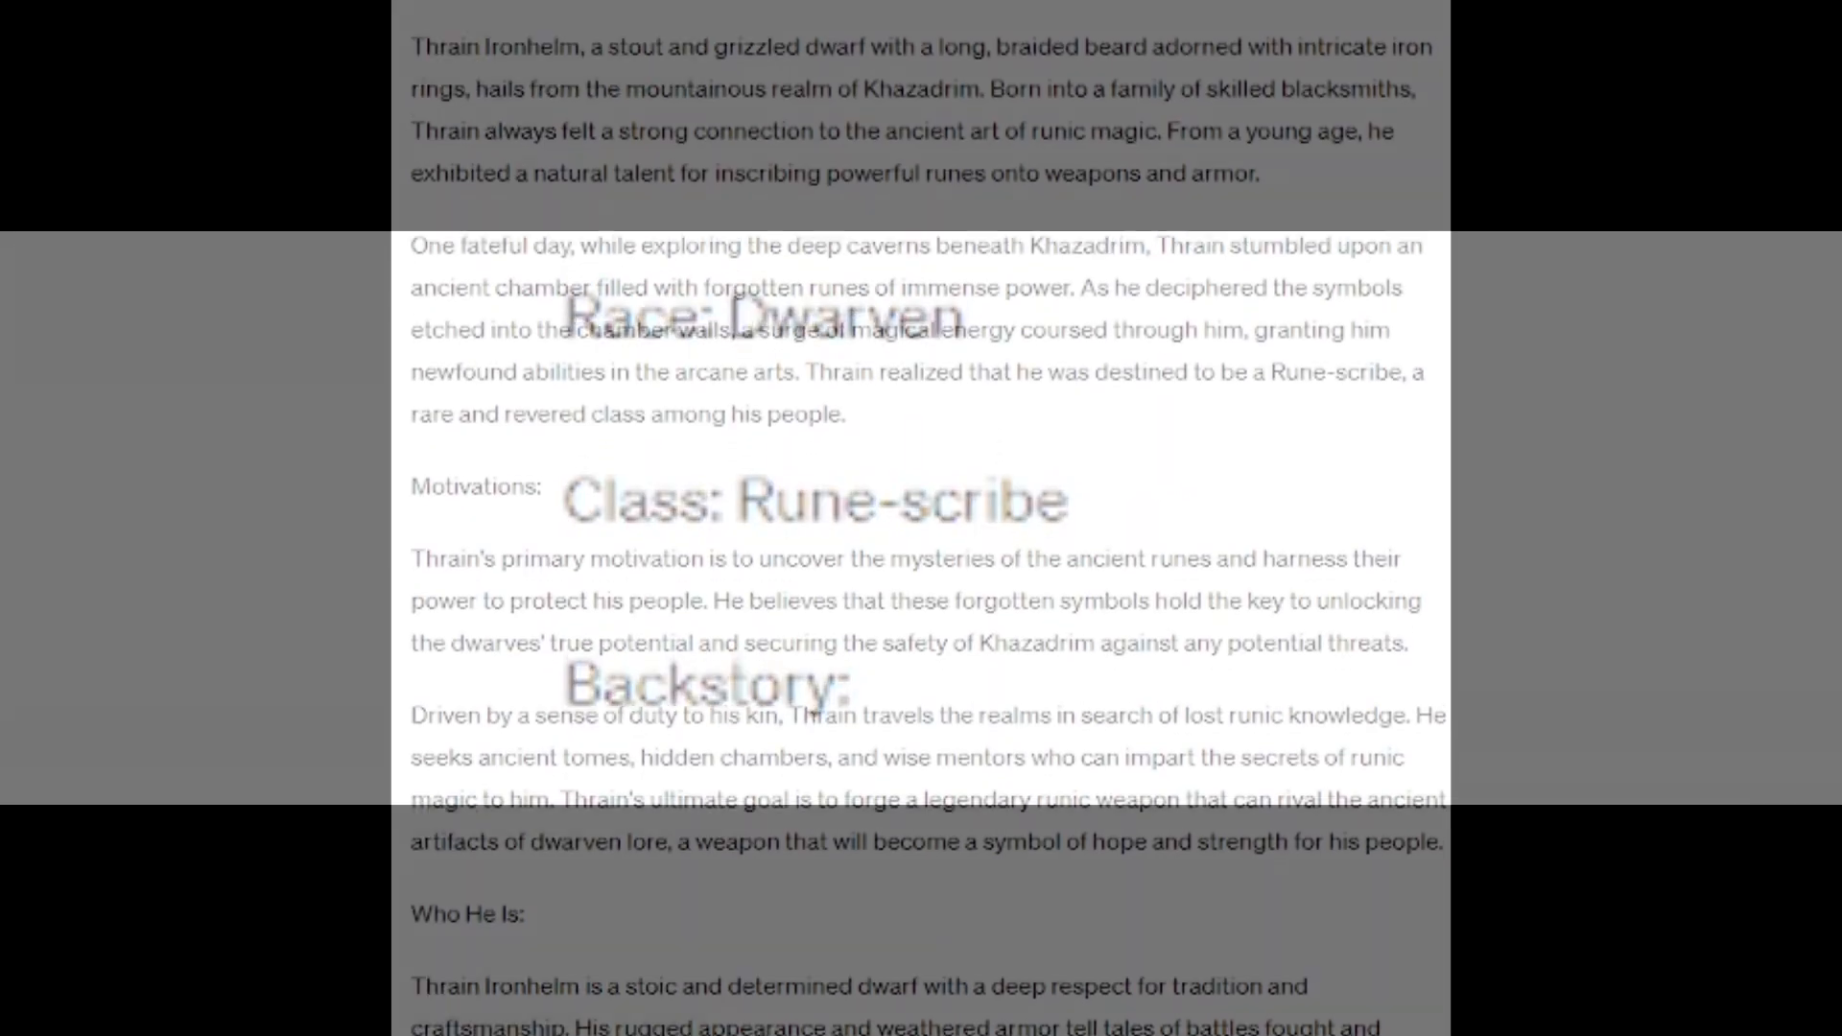
{"action": "scroll", "coordinate": [921, 518], "scroll_direction": "down", "scroll_amount": 3}
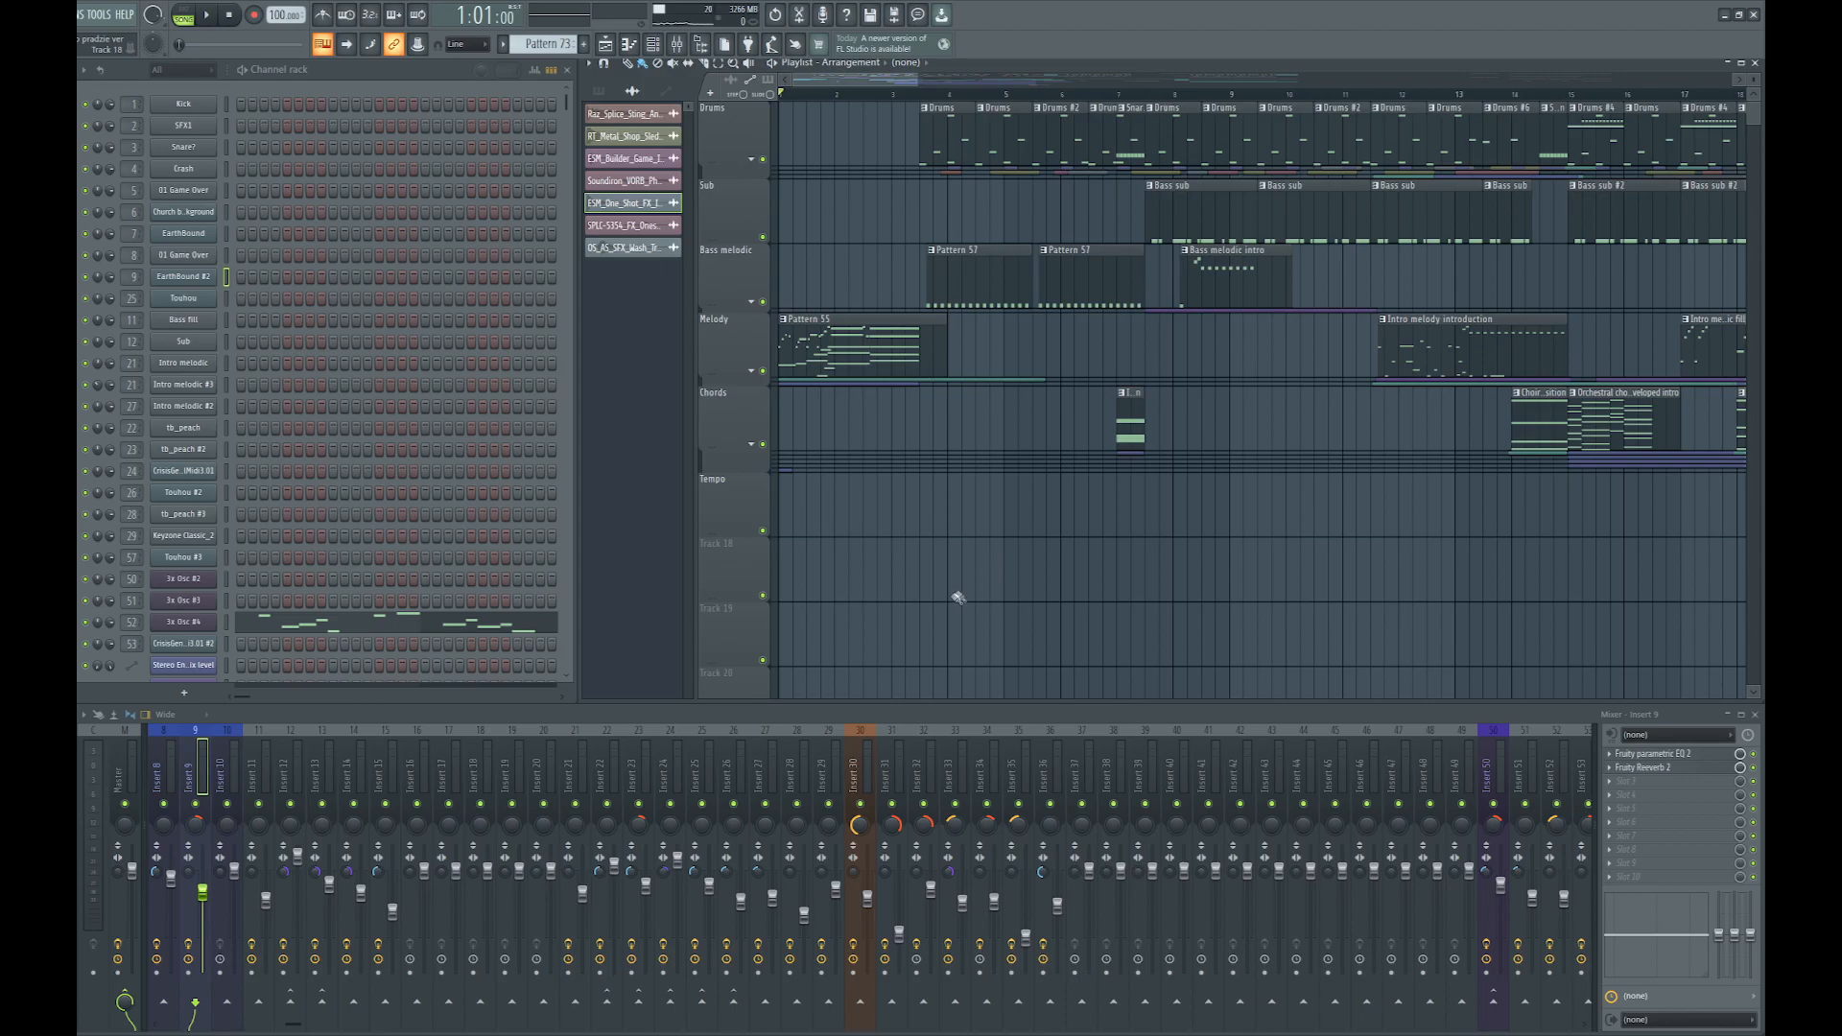
Look over the whole playlist arrangement in FL Studio, expanding and collapsing the Drums group to inspect its Automation, Foley and SFX tracks
{"action": "scroll", "coordinate": [921, 573], "scroll_direction": "down", "scroll_amount": 4}
{"action": "scroll", "coordinate": [921, 573], "scroll_direction": "down", "scroll_amount": 5}
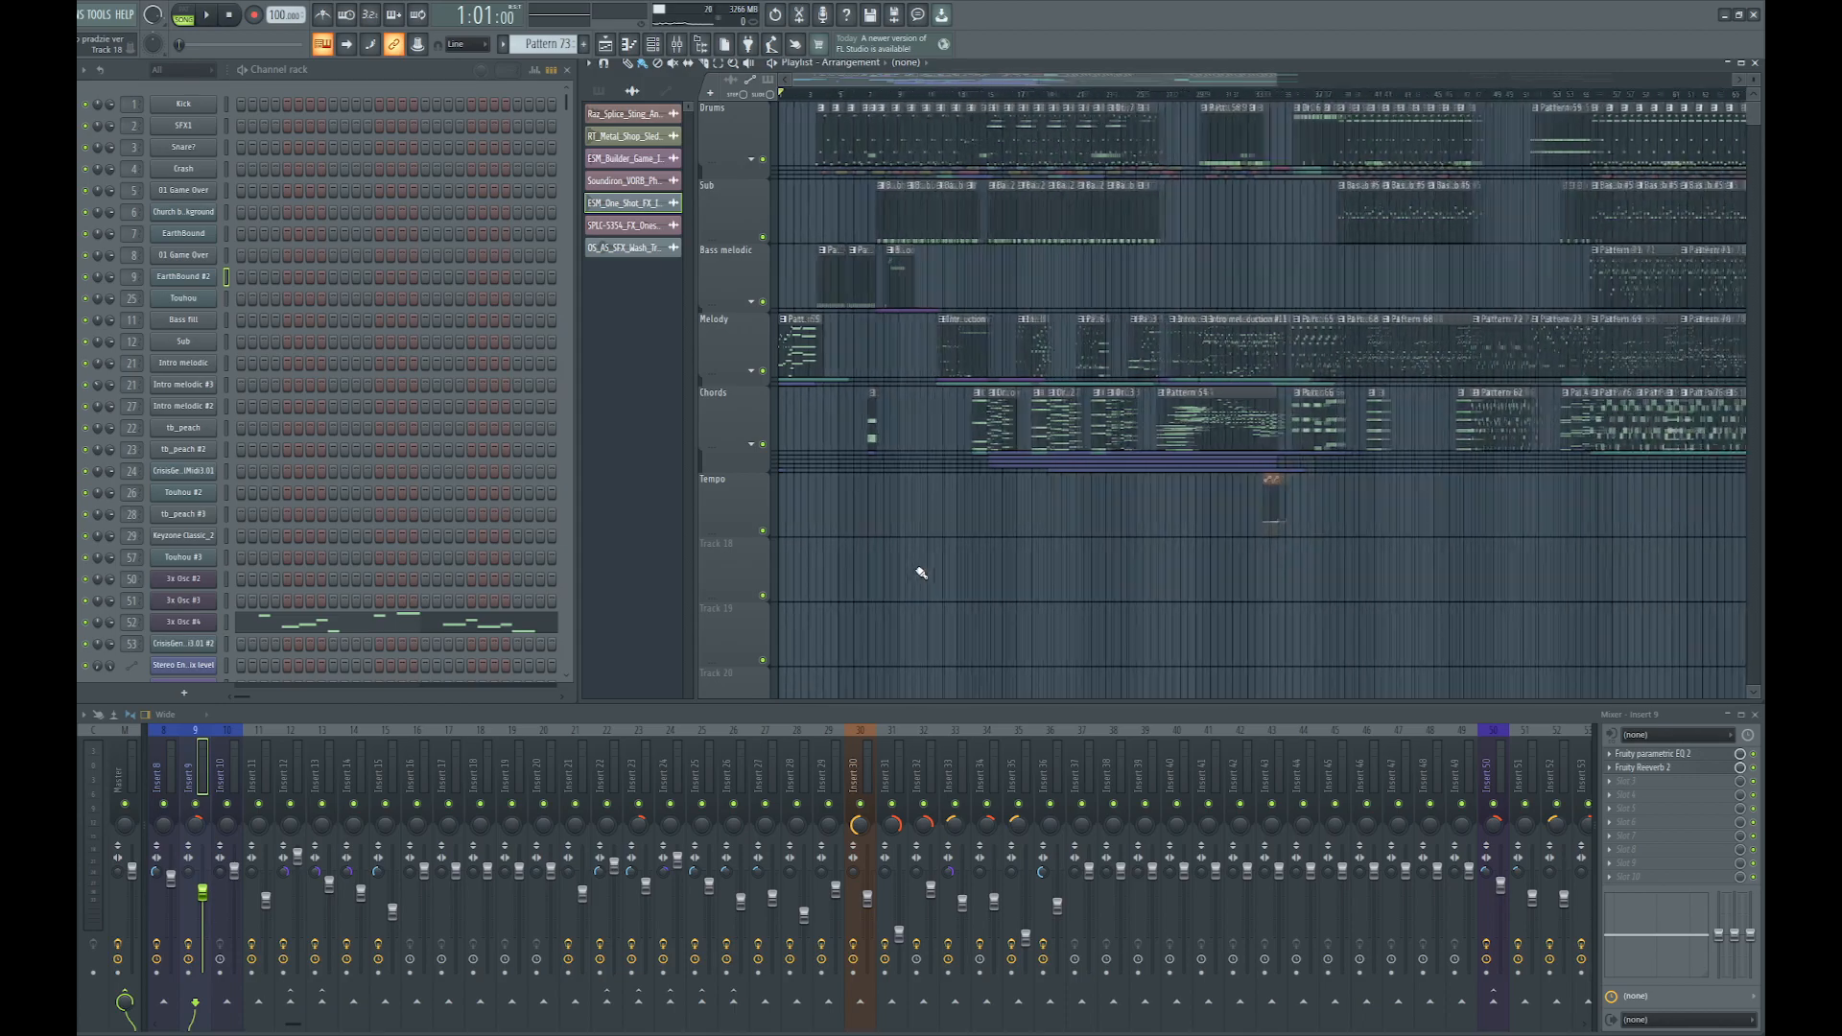
{"action": "left_click_drag", "start_coordinate": [1094, 82], "coordinate": [1606, 61]}
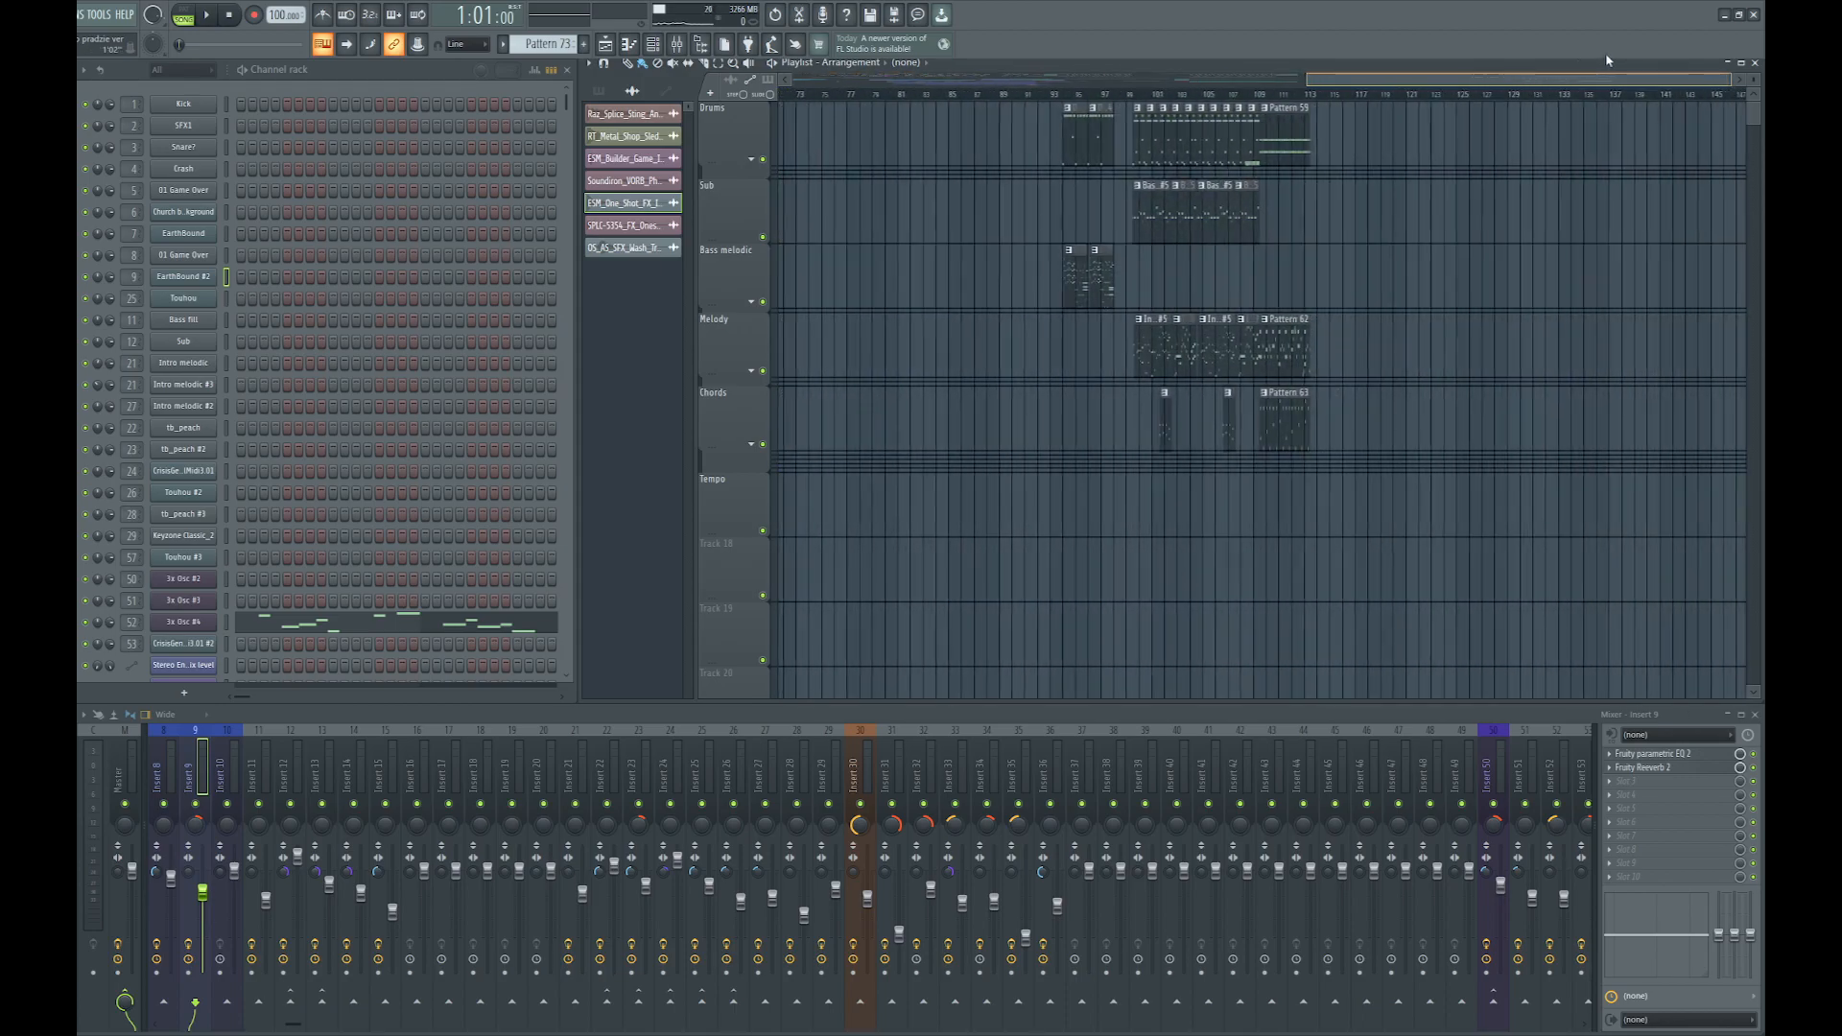
{"action": "left_click_drag", "start_coordinate": [1471, 83], "coordinate": [952, 86]}
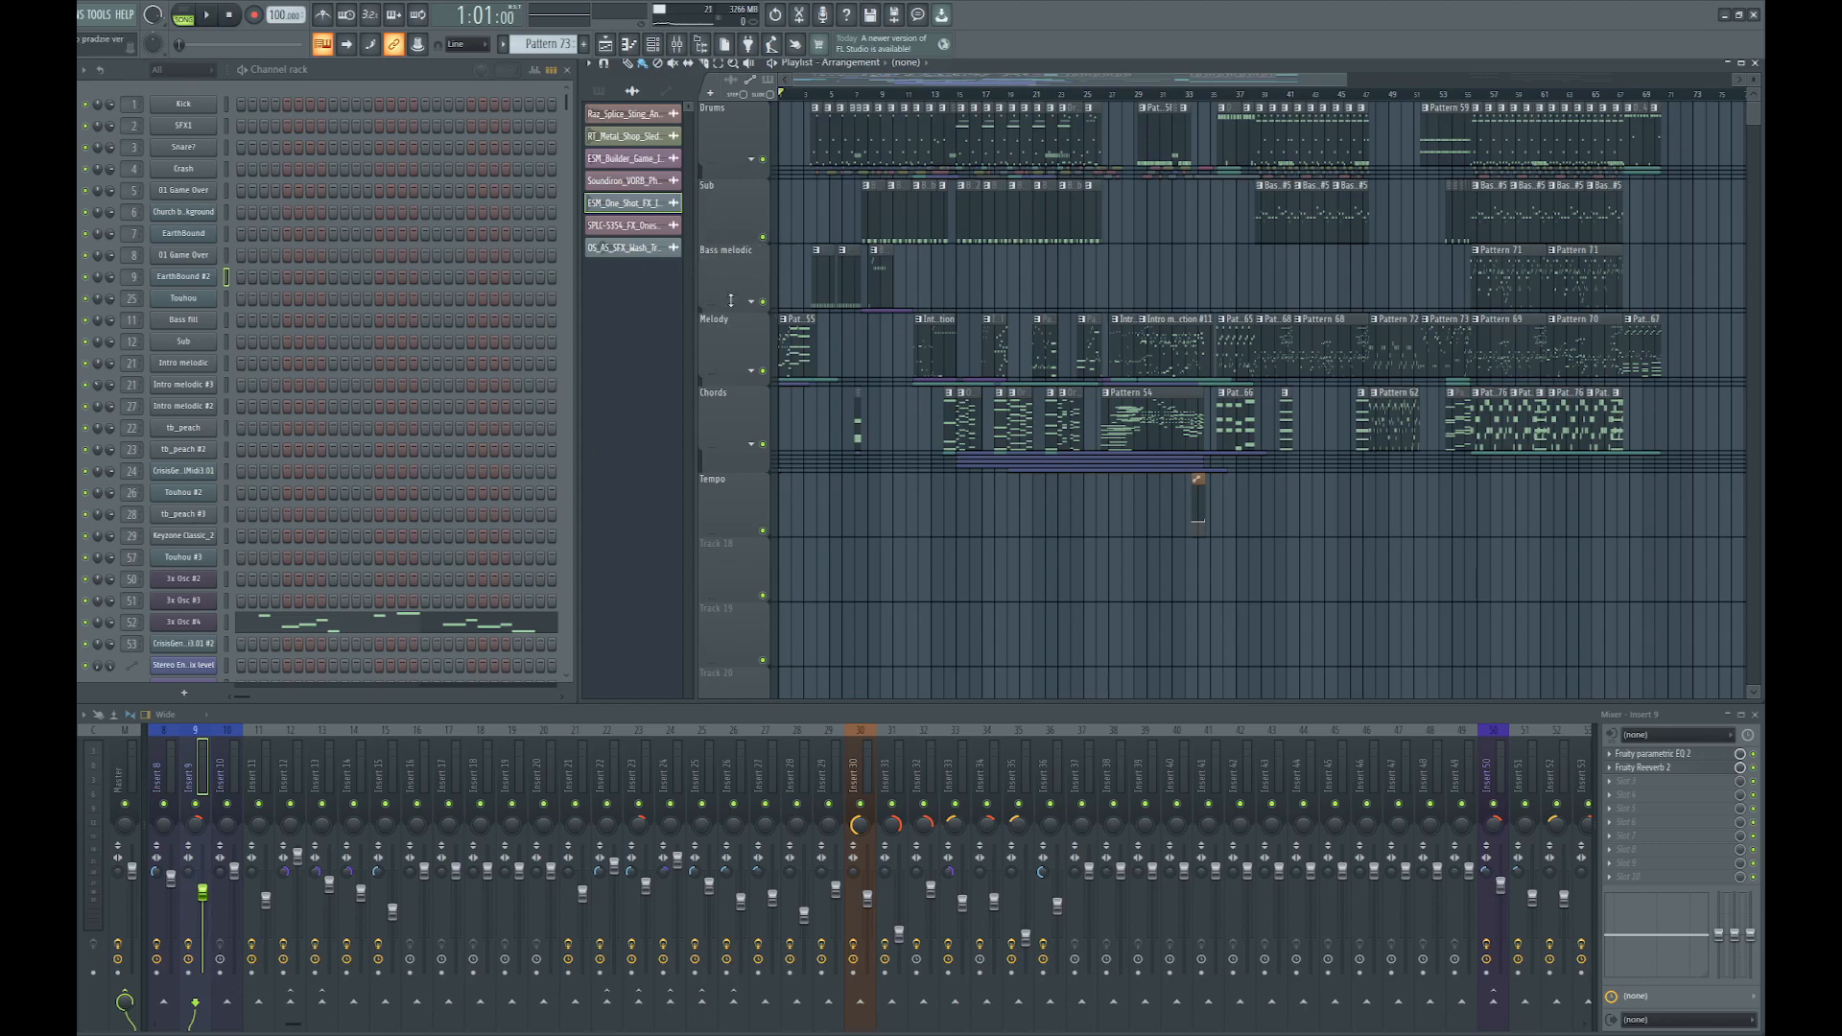
{"action": "left_click", "coordinate": [754, 163]}
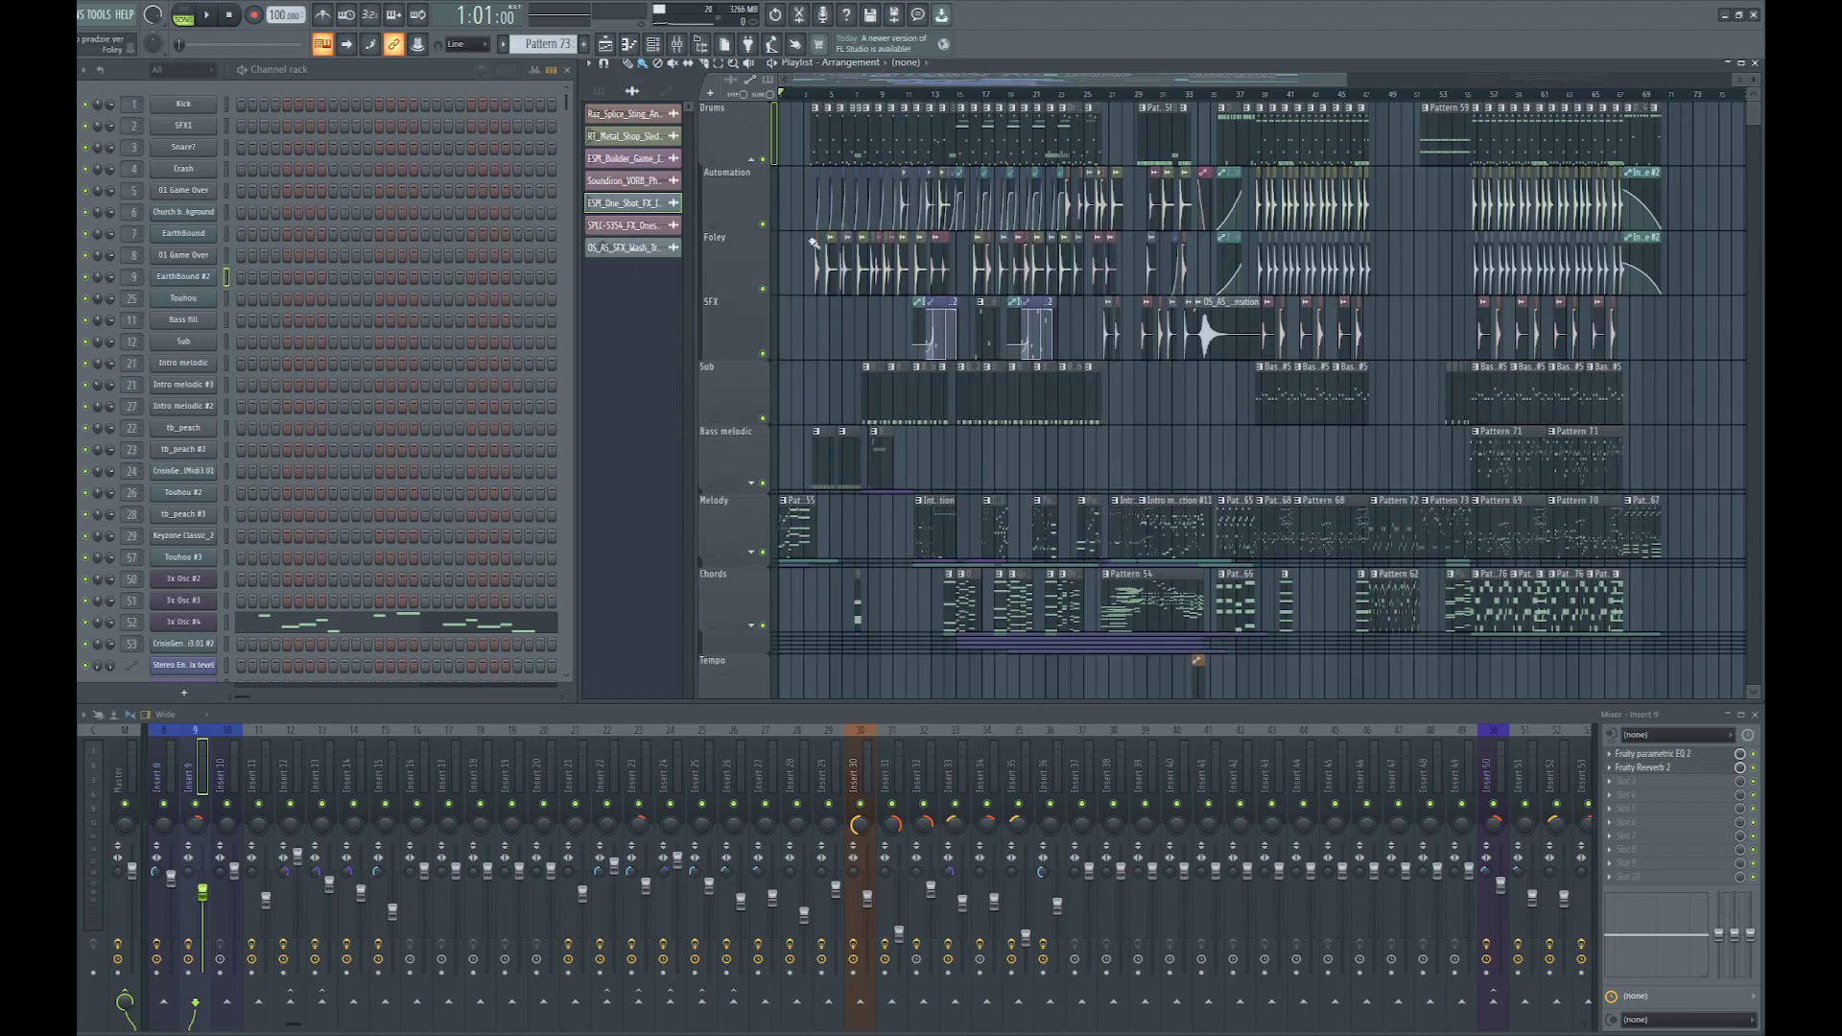
{"action": "left_click", "coordinate": [763, 168]}
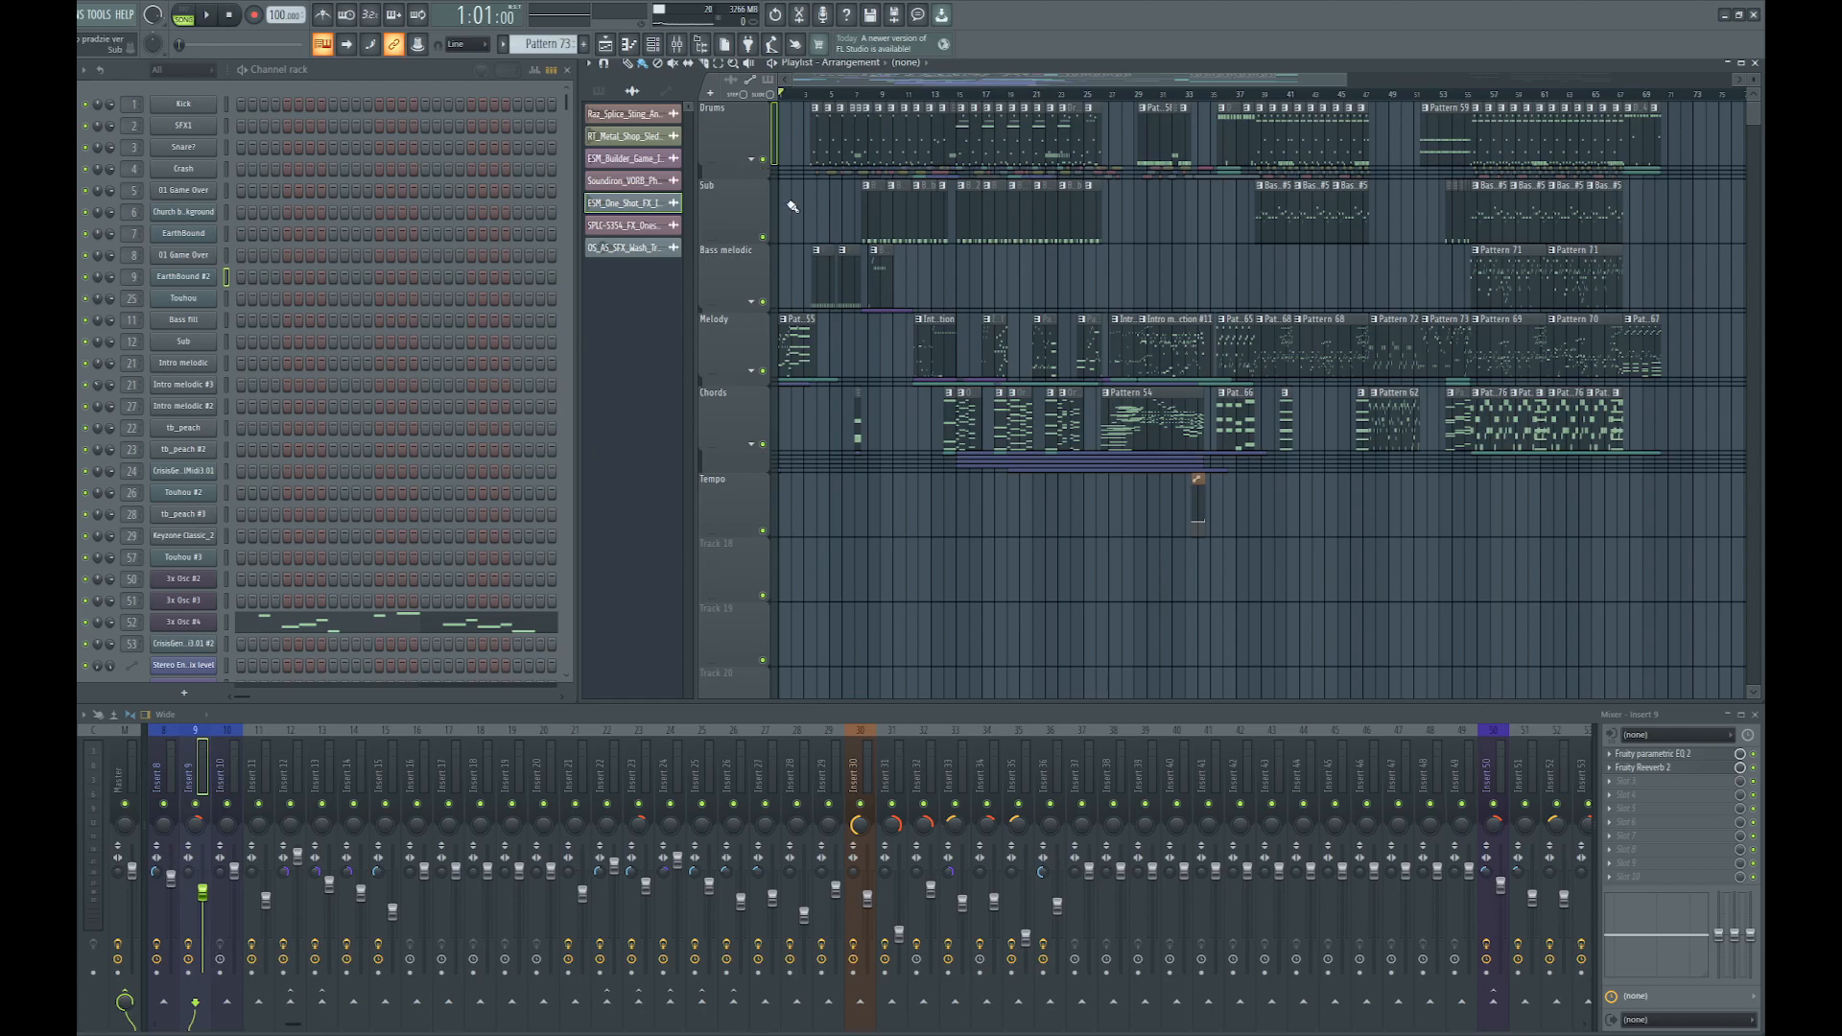
{"action": "scroll", "coordinate": [801, 226], "scroll_direction": "up", "scroll_amount": 4}
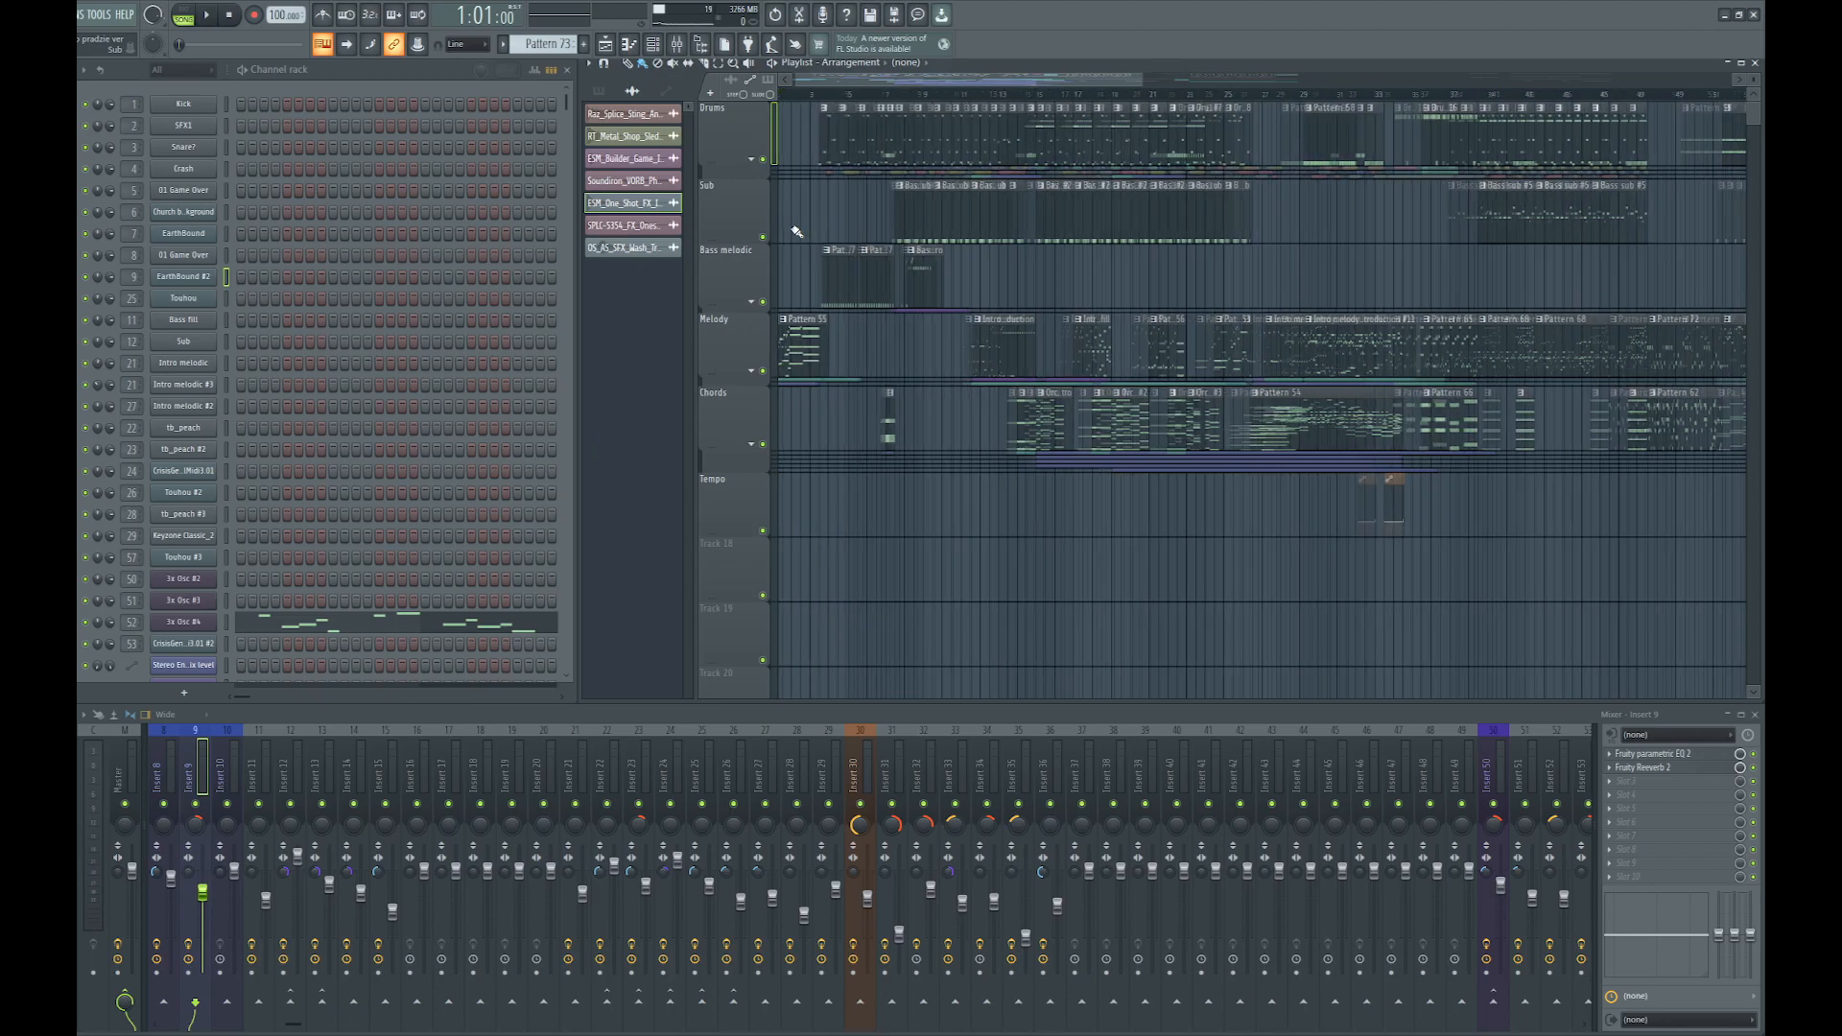
{"action": "scroll", "coordinate": [794, 234], "scroll_direction": "up", "scroll_amount": 1}
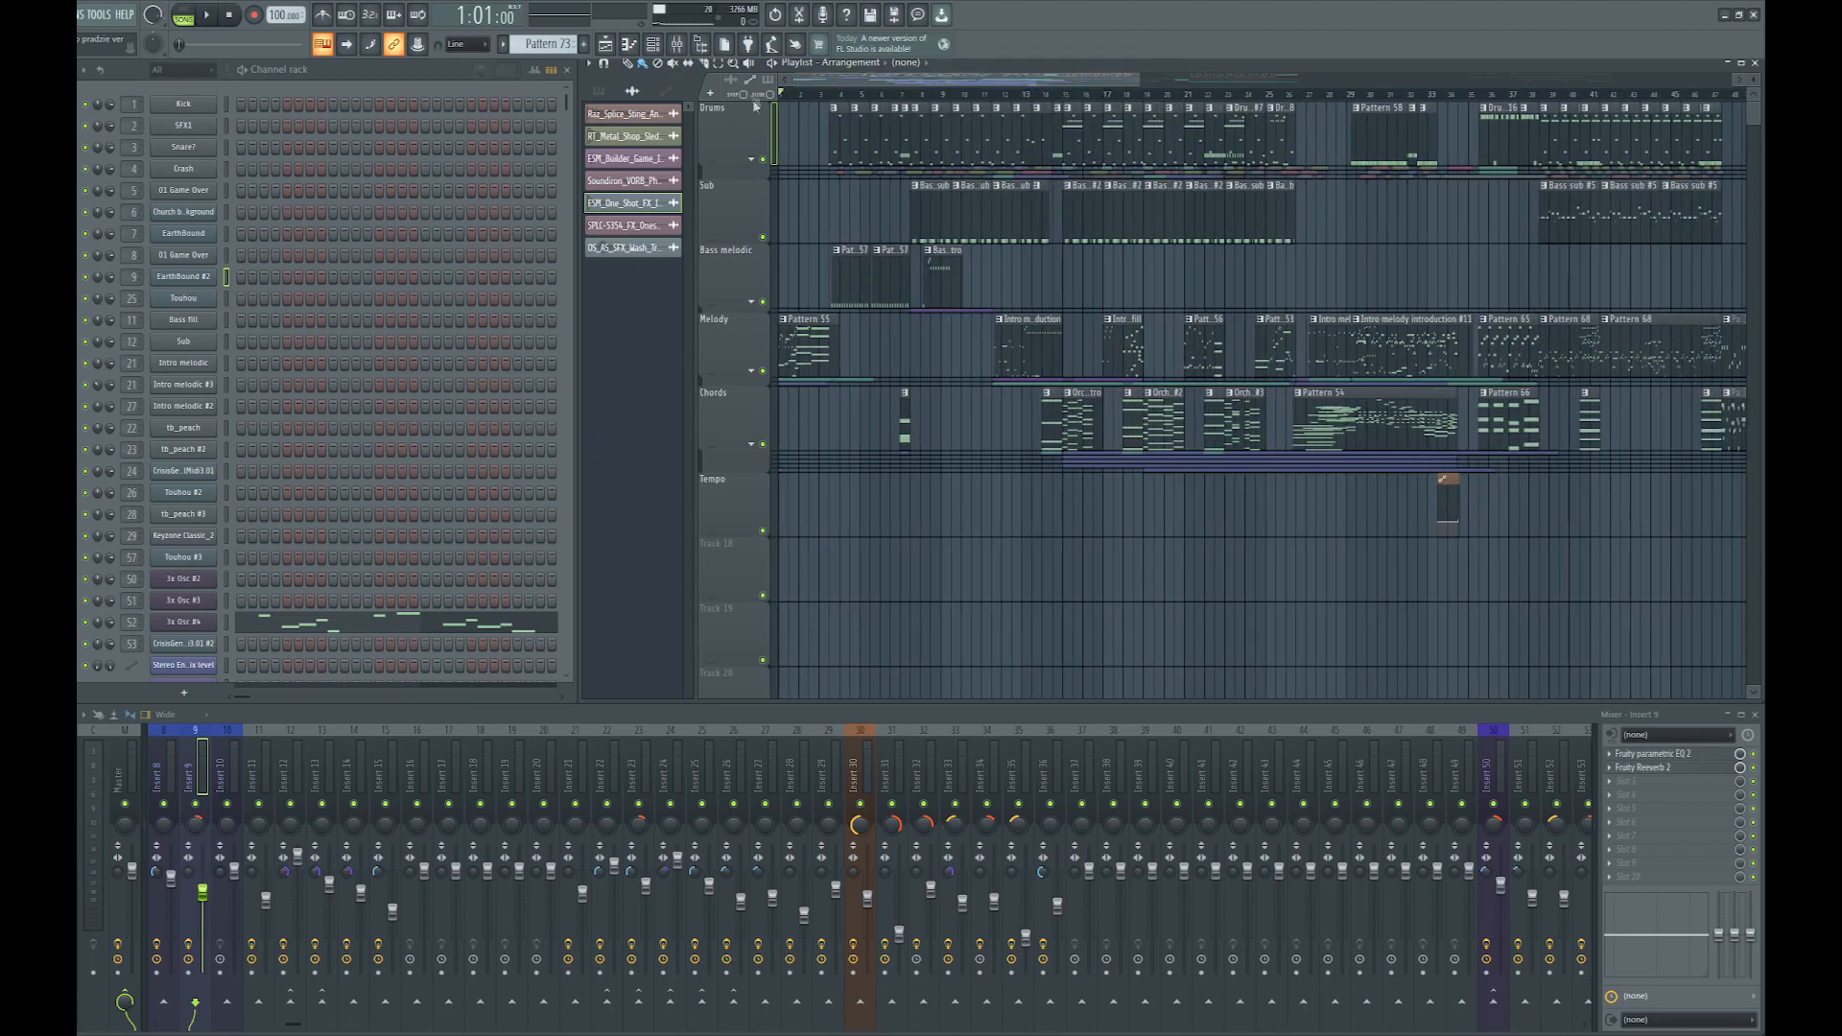
{"action": "left_click", "coordinate": [752, 164]}
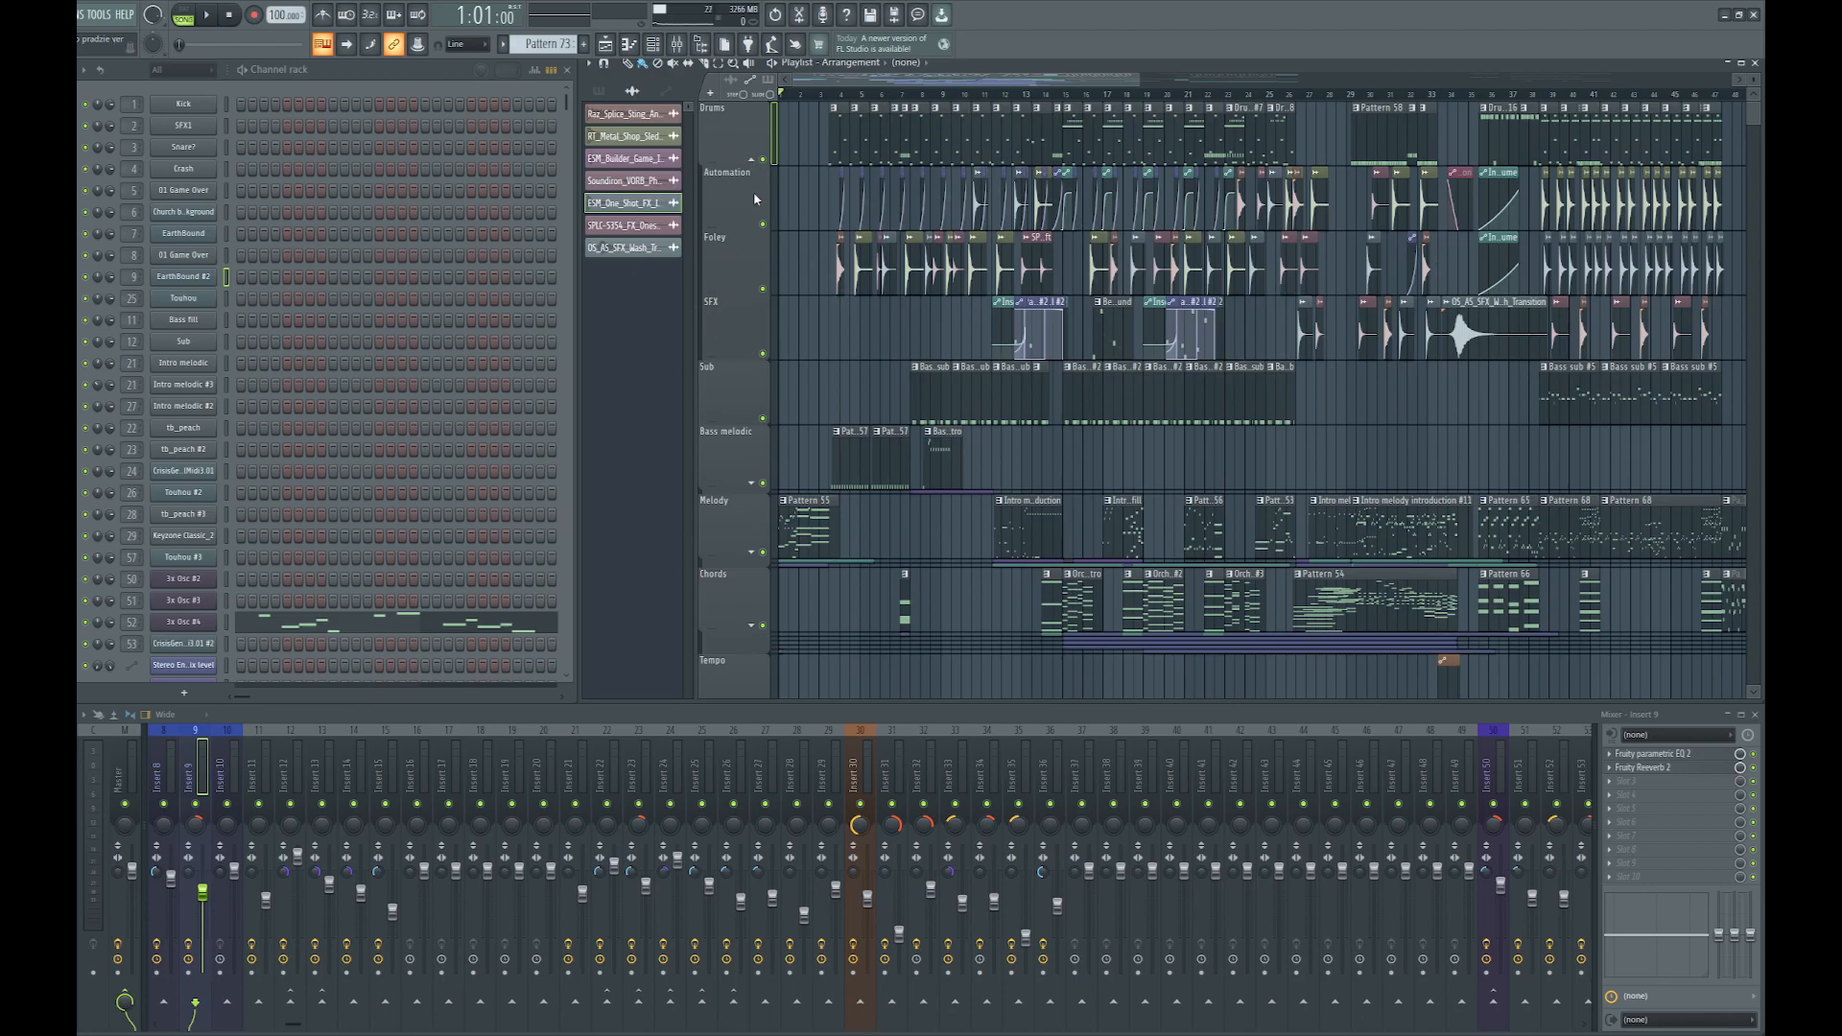
{"action": "left_click", "coordinate": [751, 159]}
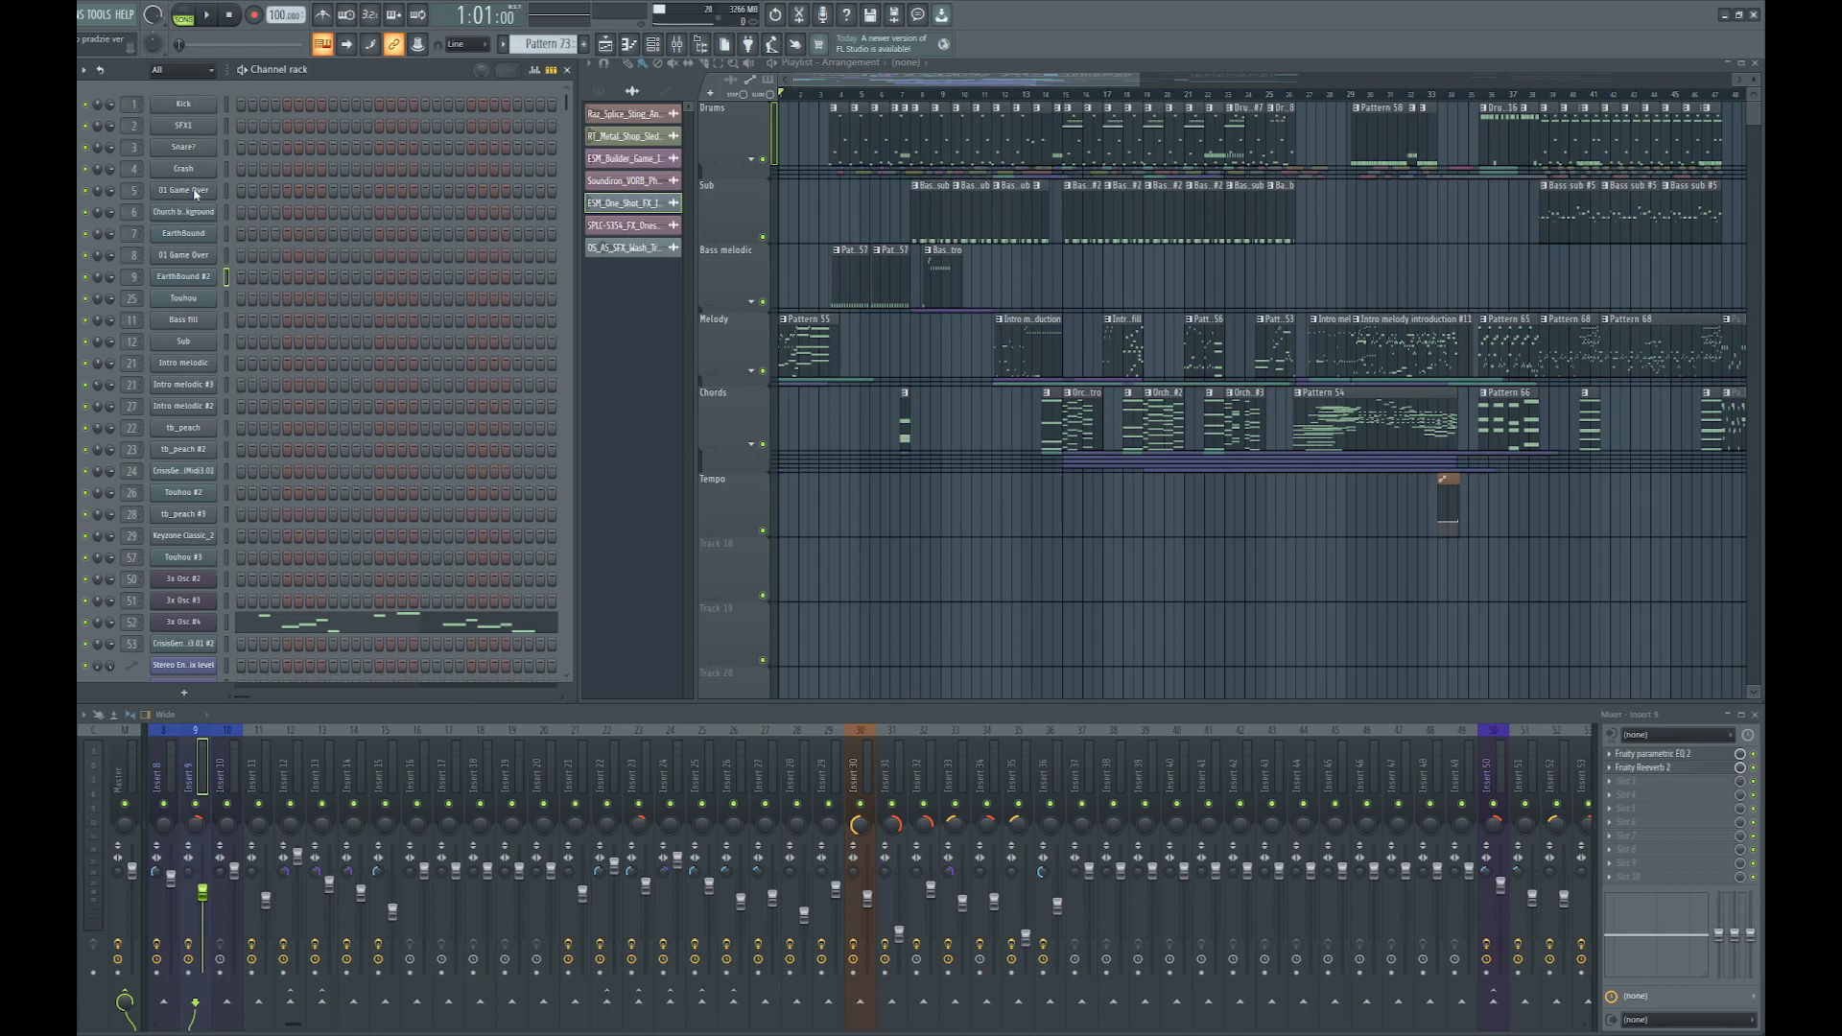
Filter the channel rack by one group after another to view the Bass, Melodic and Melody channels
{"action": "left_click", "coordinate": [185, 147]}
{"action": "left_click", "coordinate": [187, 72]}
{"action": "left_click", "coordinate": [188, 140]}
{"action": "left_click", "coordinate": [193, 72]}
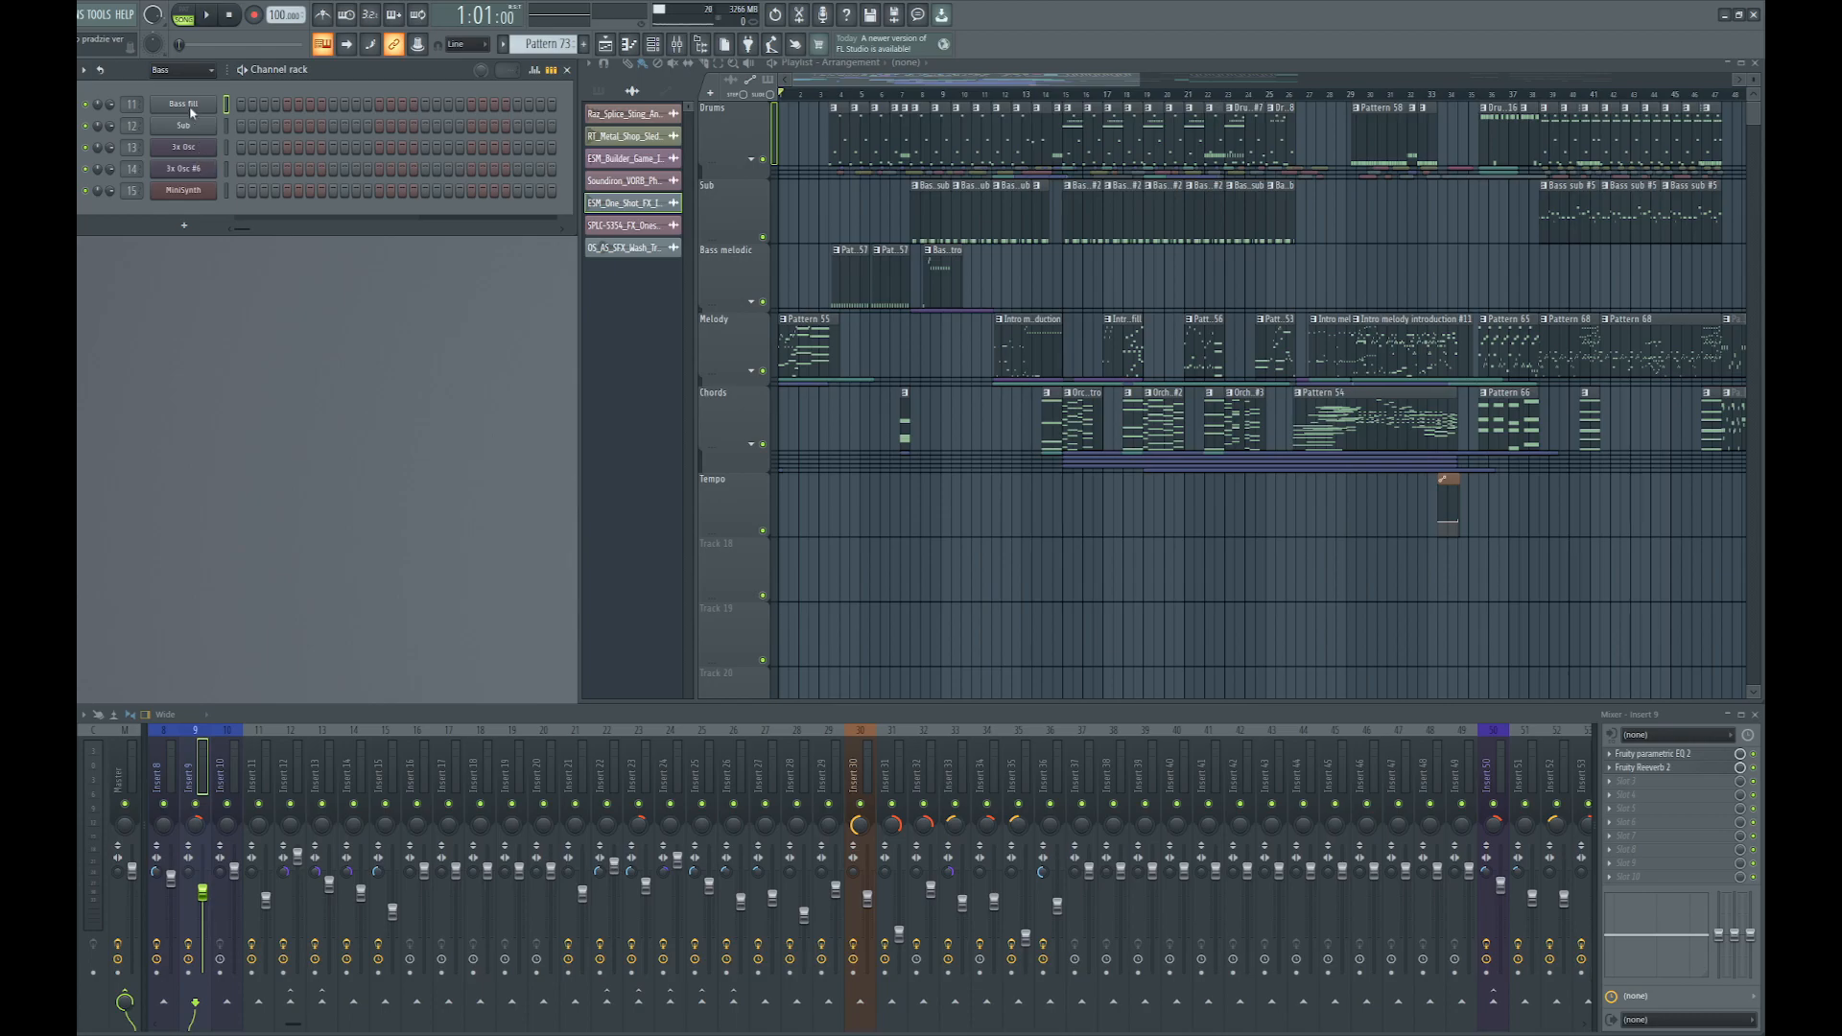
{"action": "left_click", "coordinate": [193, 165]}
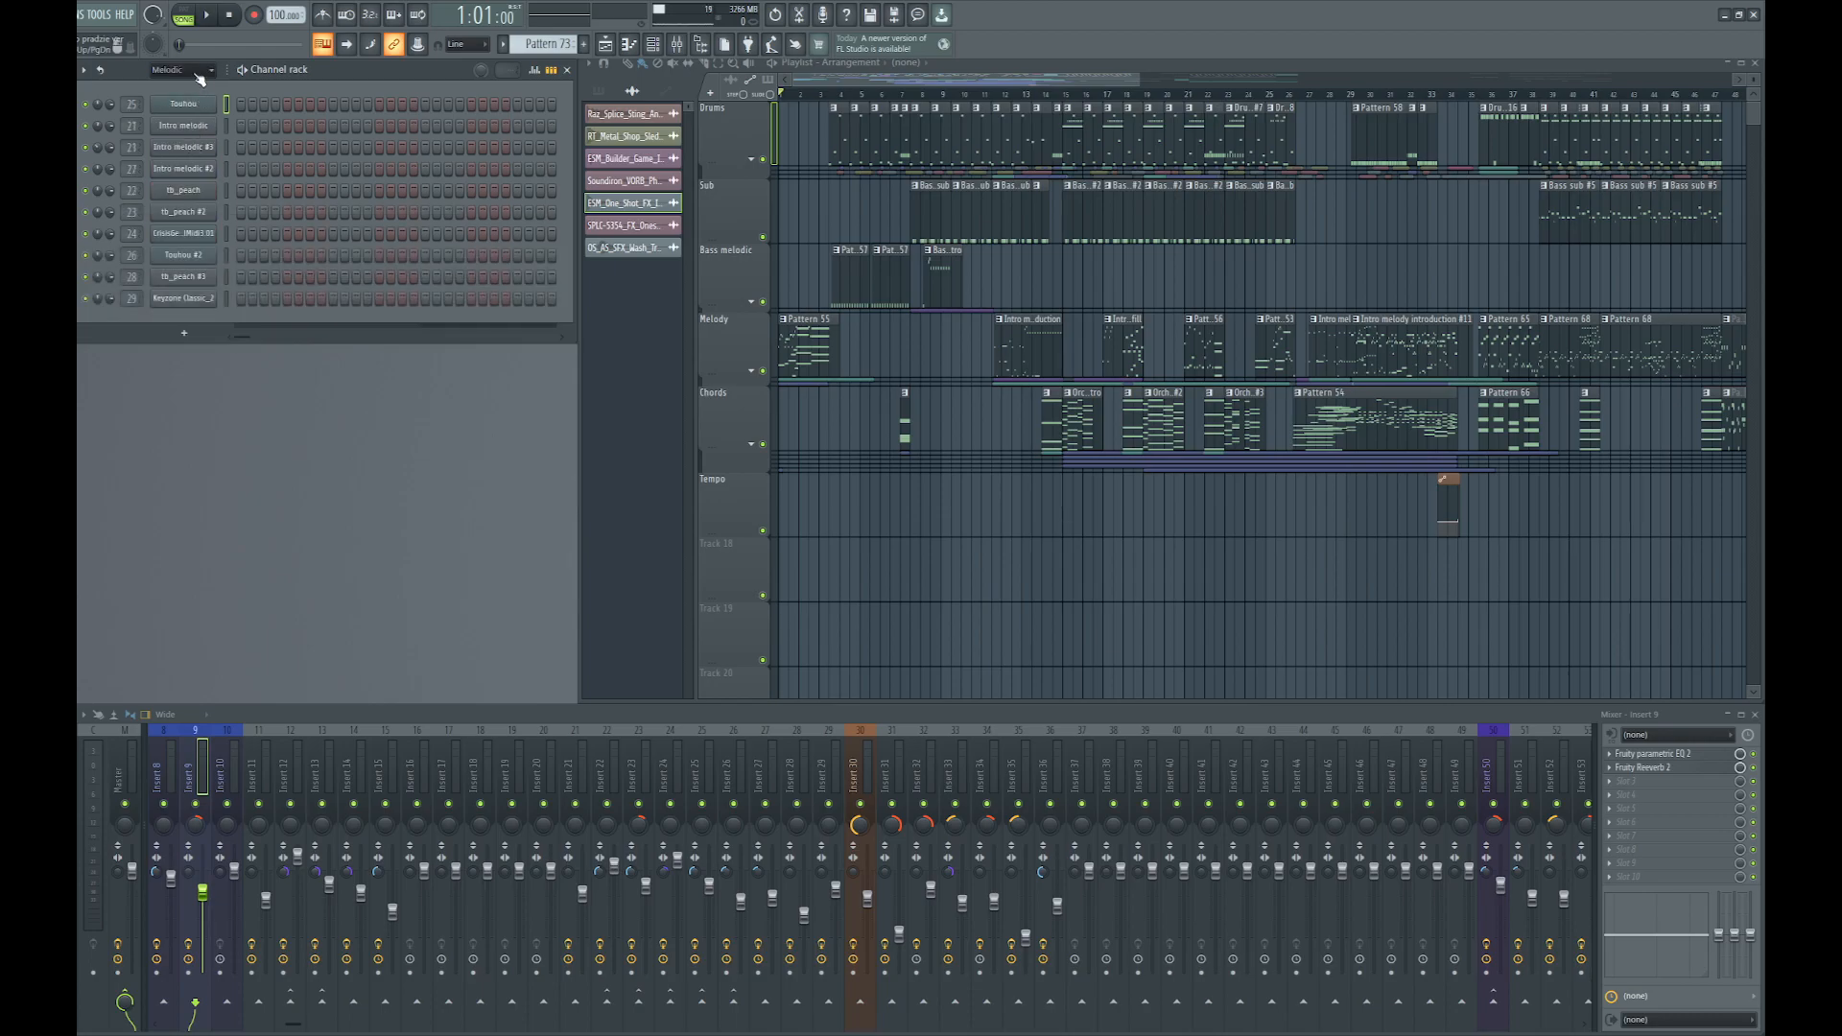
{"action": "left_click", "coordinate": [176, 181]}
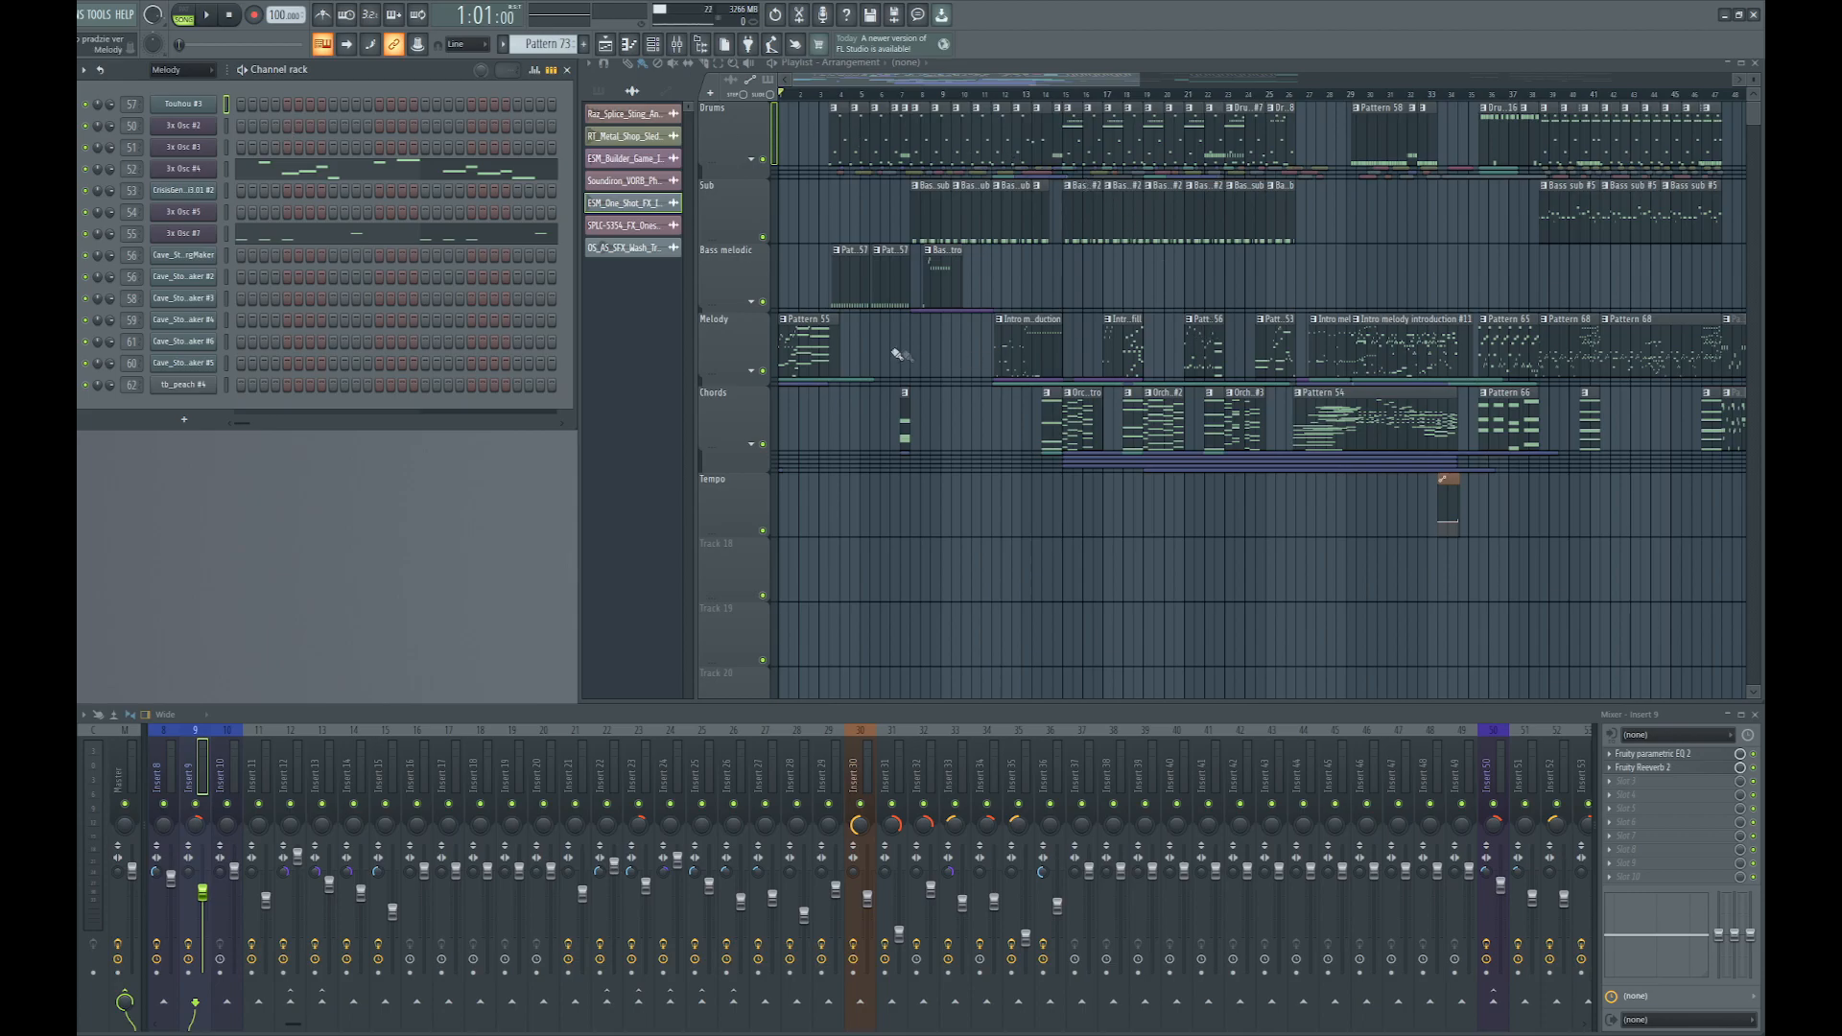
Pick the first Drums pattern clip in the playlist to show its notes in the channel rack
{"action": "scroll", "coordinate": [820, 197], "scroll_direction": "up", "scroll_amount": 3}
{"action": "left_click", "coordinate": [872, 137]}
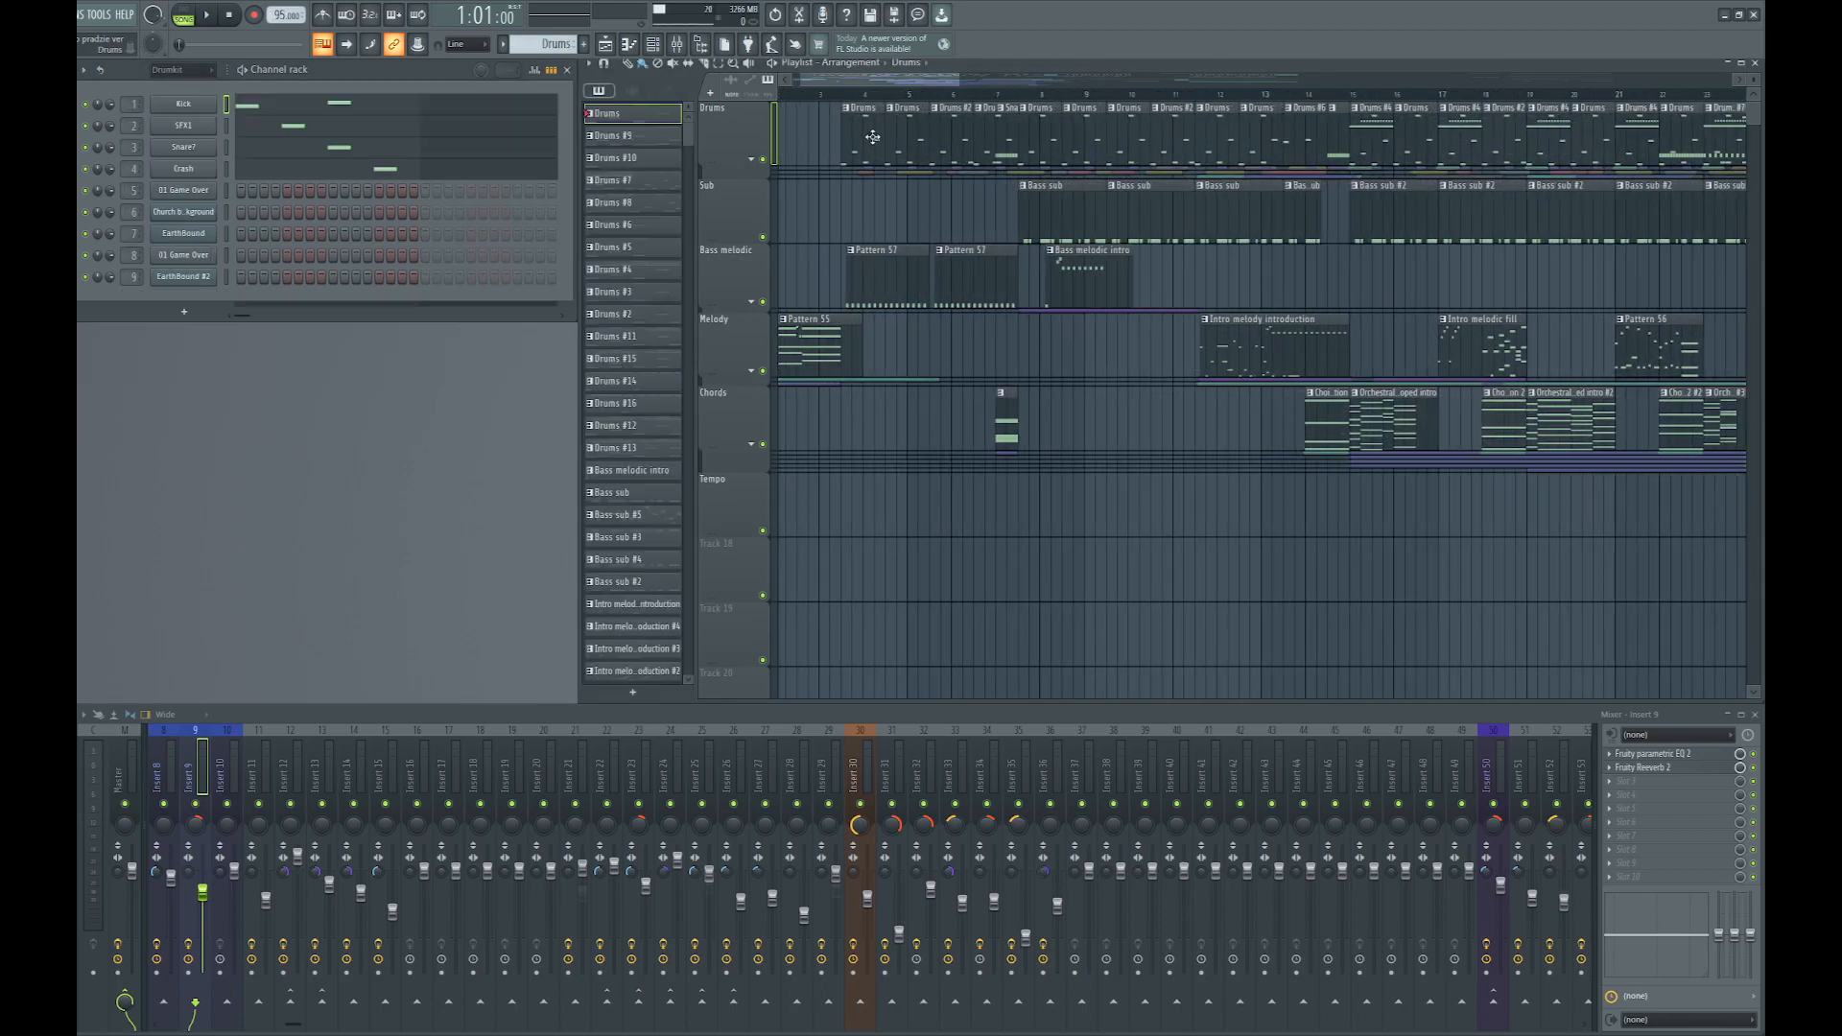
{"action": "scroll", "coordinate": [933, 293], "scroll_direction": "down", "scroll_amount": 4}
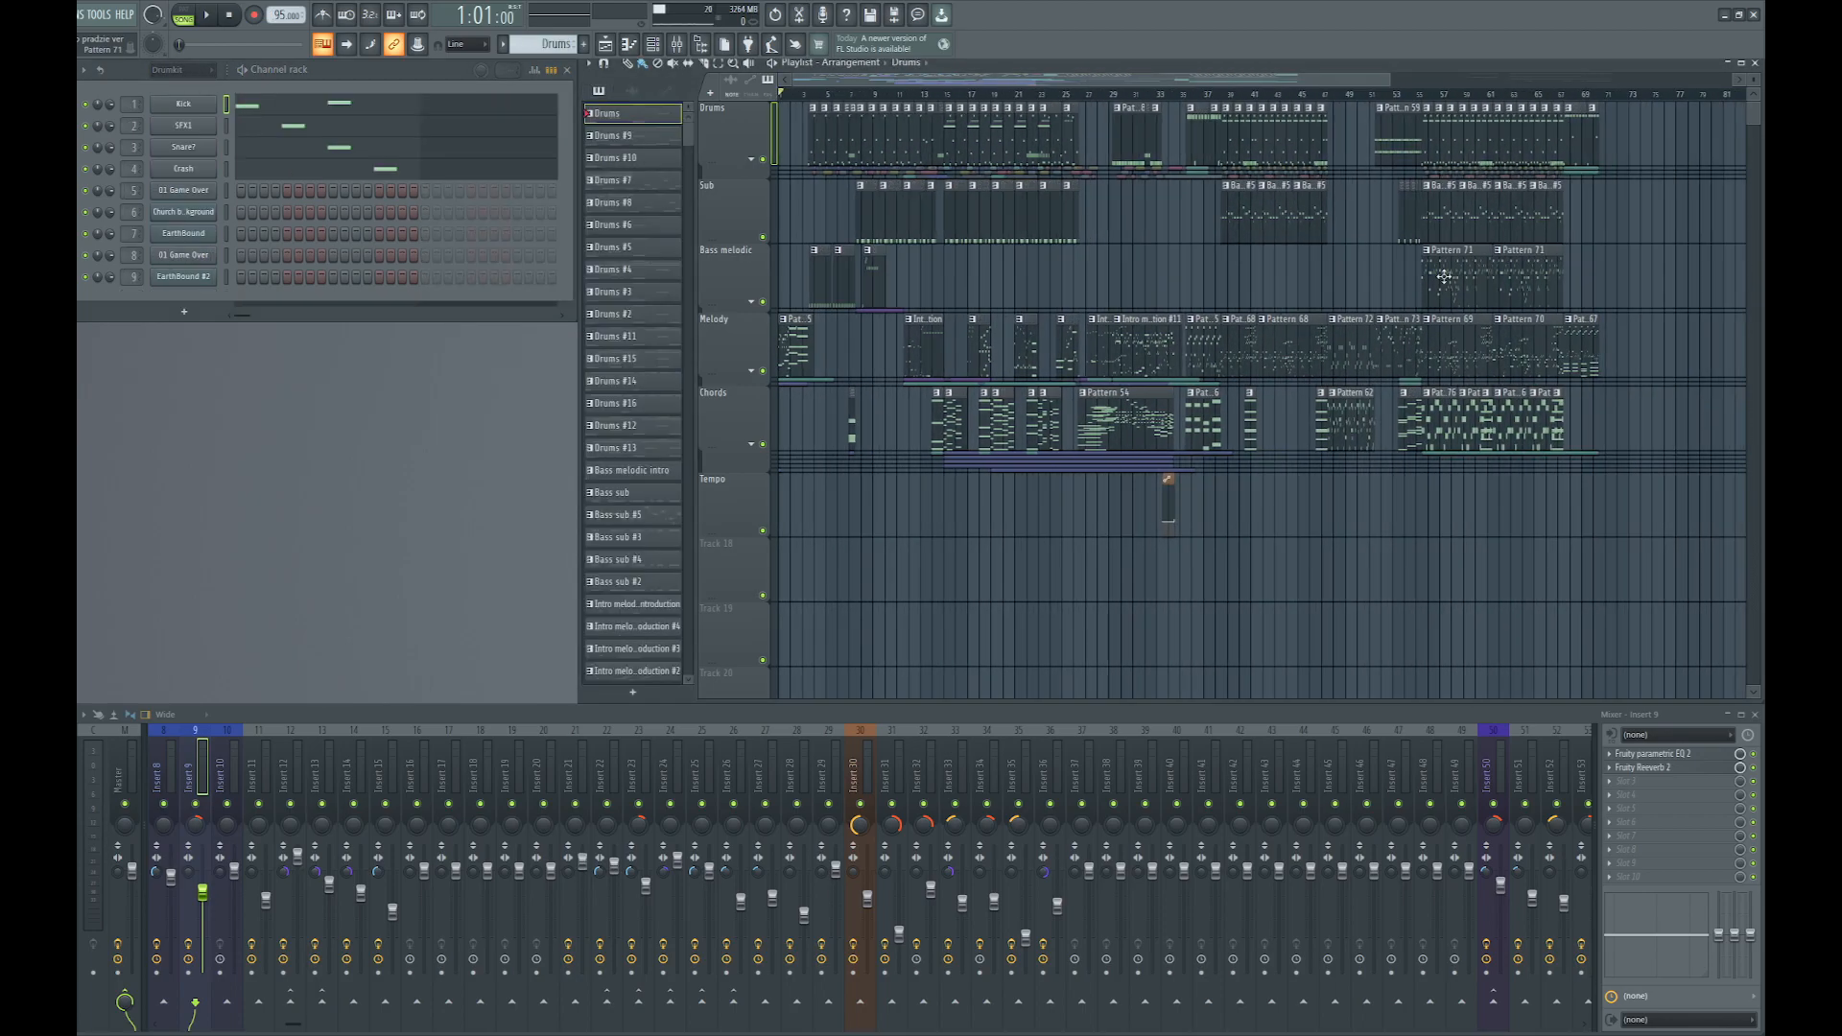
Pick the Pattern 69 clip on the Melody track and examine its instruments through the full channel rack
{"action": "scroll", "coordinate": [1411, 280], "scroll_direction": "up", "scroll_amount": 3}
{"action": "scroll", "coordinate": [1209, 336], "scroll_direction": "right", "scroll_amount": 5}
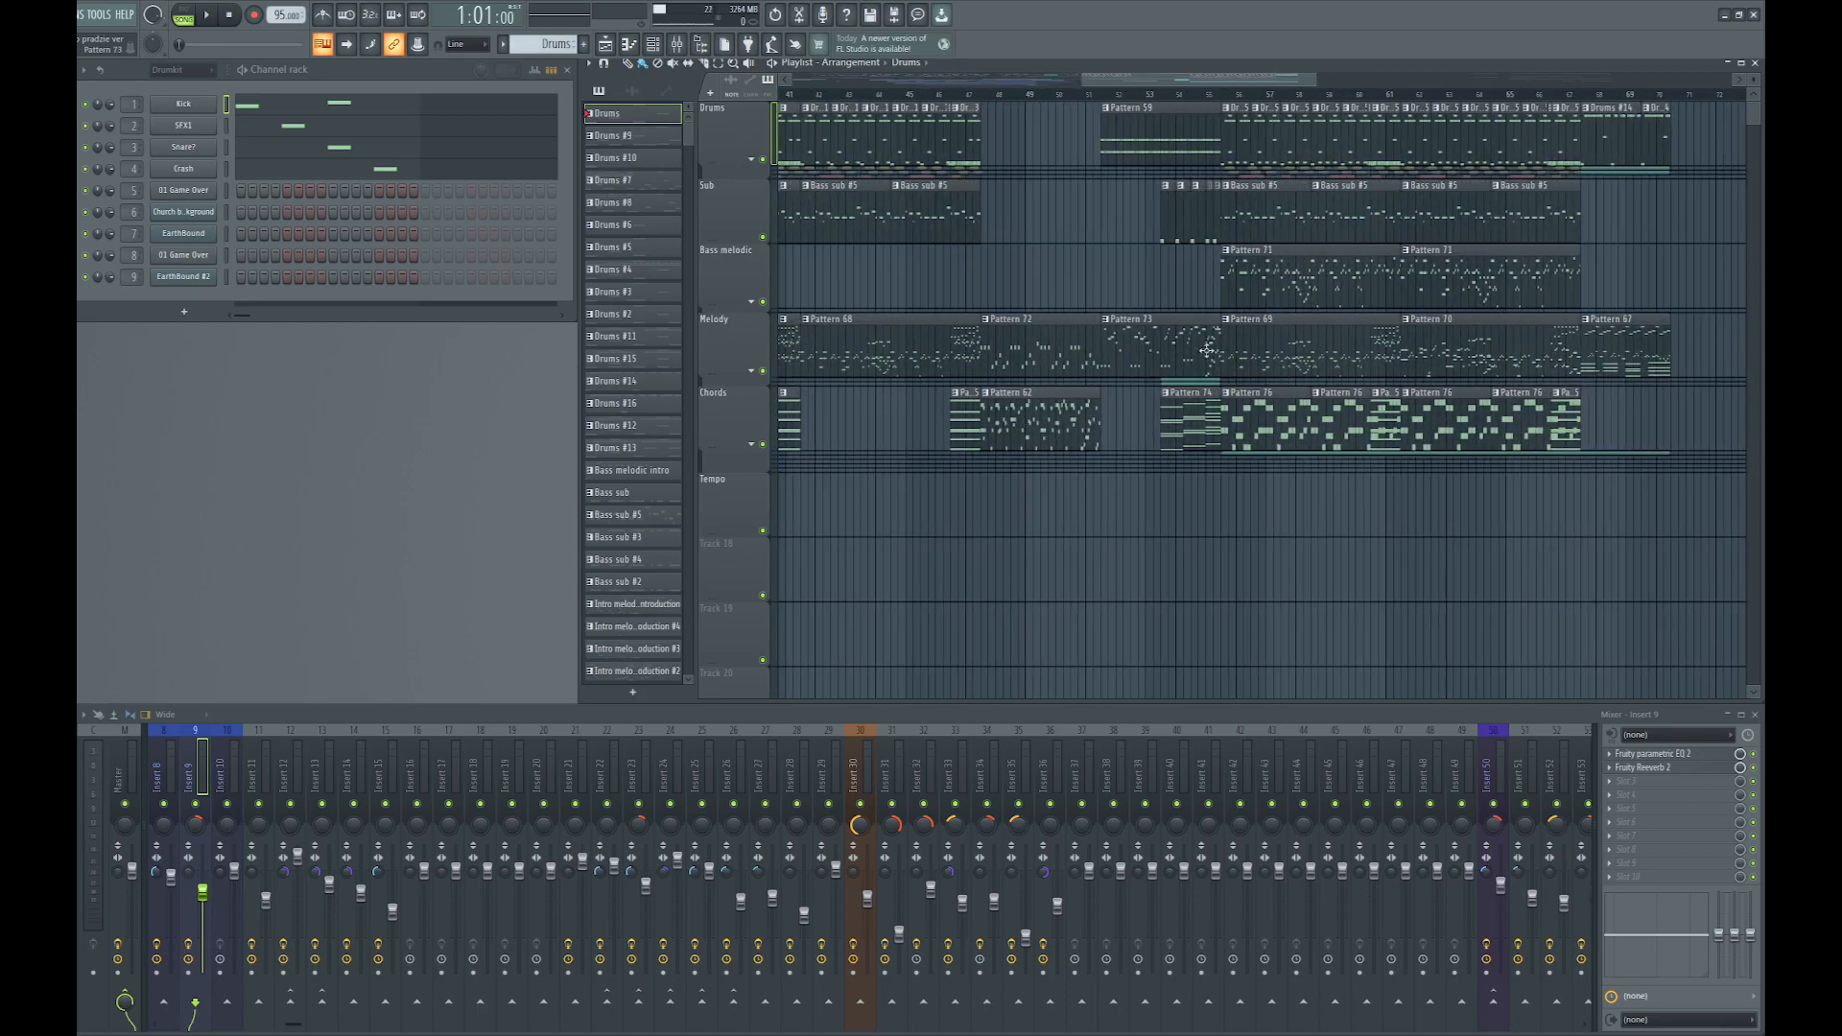
{"action": "left_click", "coordinate": [1328, 339]}
{"action": "scroll", "coordinate": [1328, 340], "scroll_direction": "right", "scroll_amount": 4}
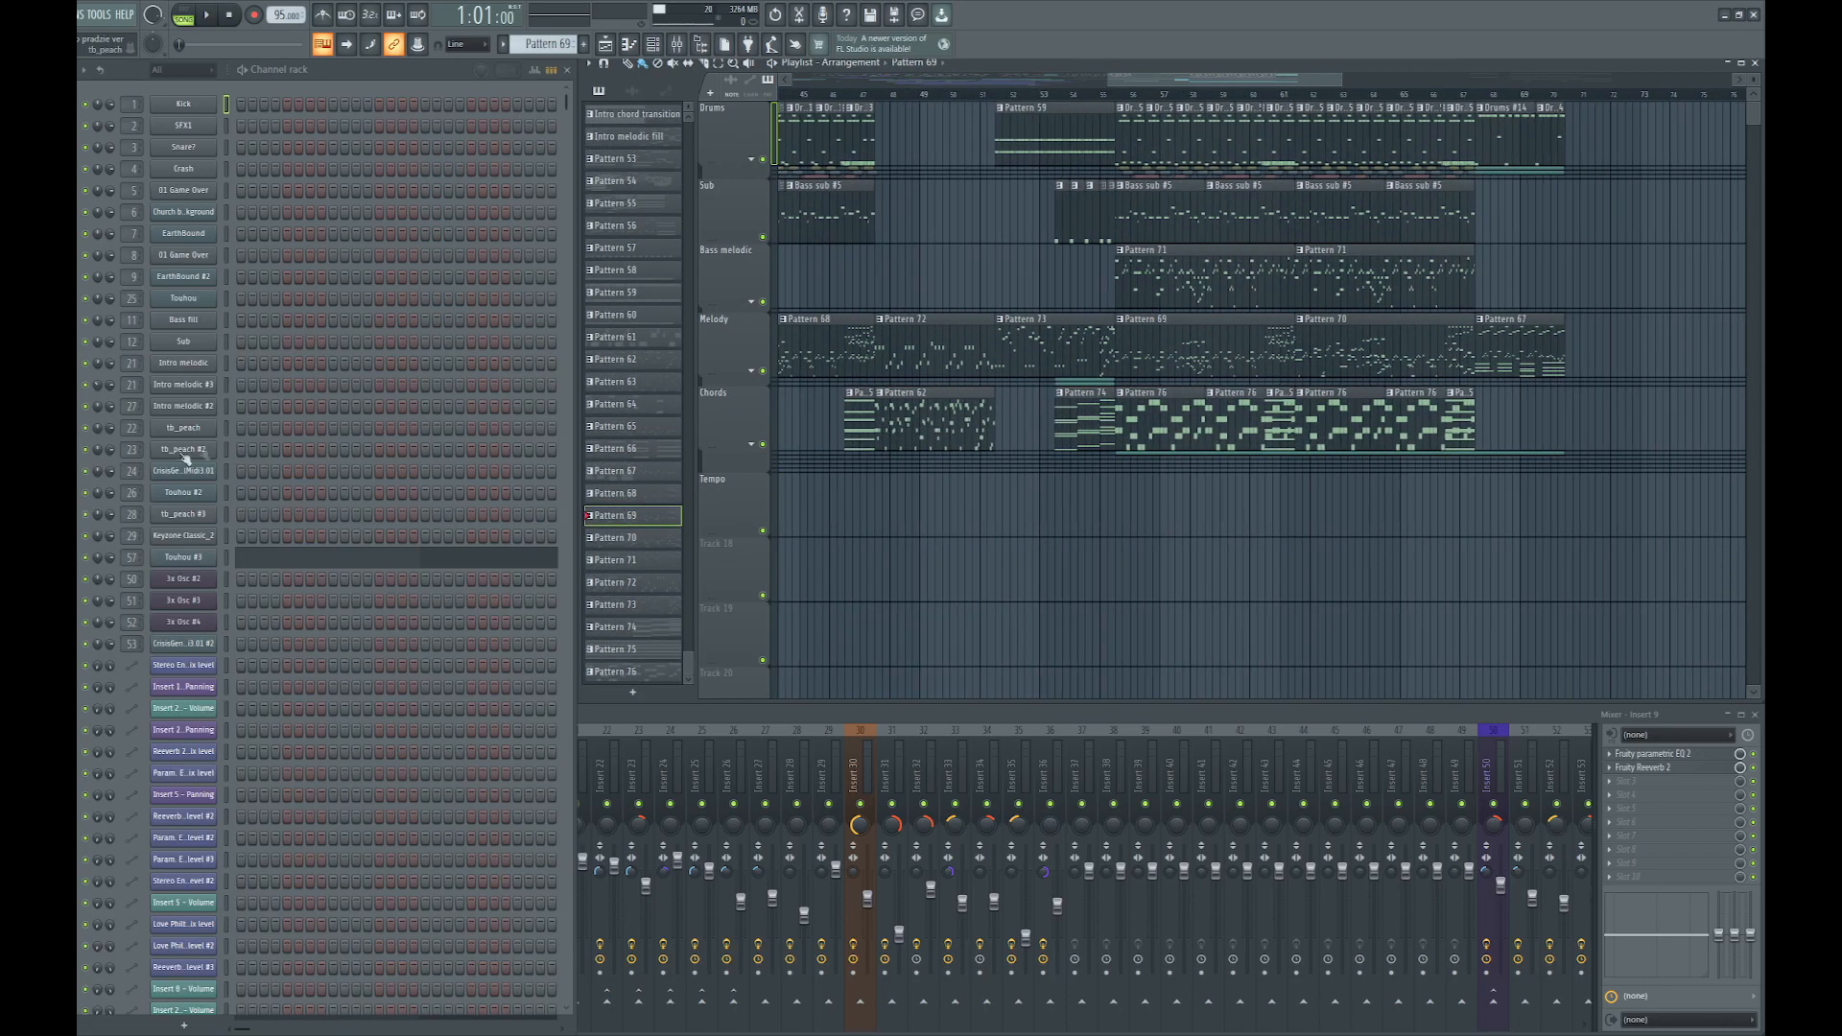
{"action": "scroll", "coordinate": [345, 432], "scroll_direction": "down", "scroll_amount": 10}
{"action": "scroll", "coordinate": [351, 434], "scroll_direction": "down", "scroll_amount": 2}
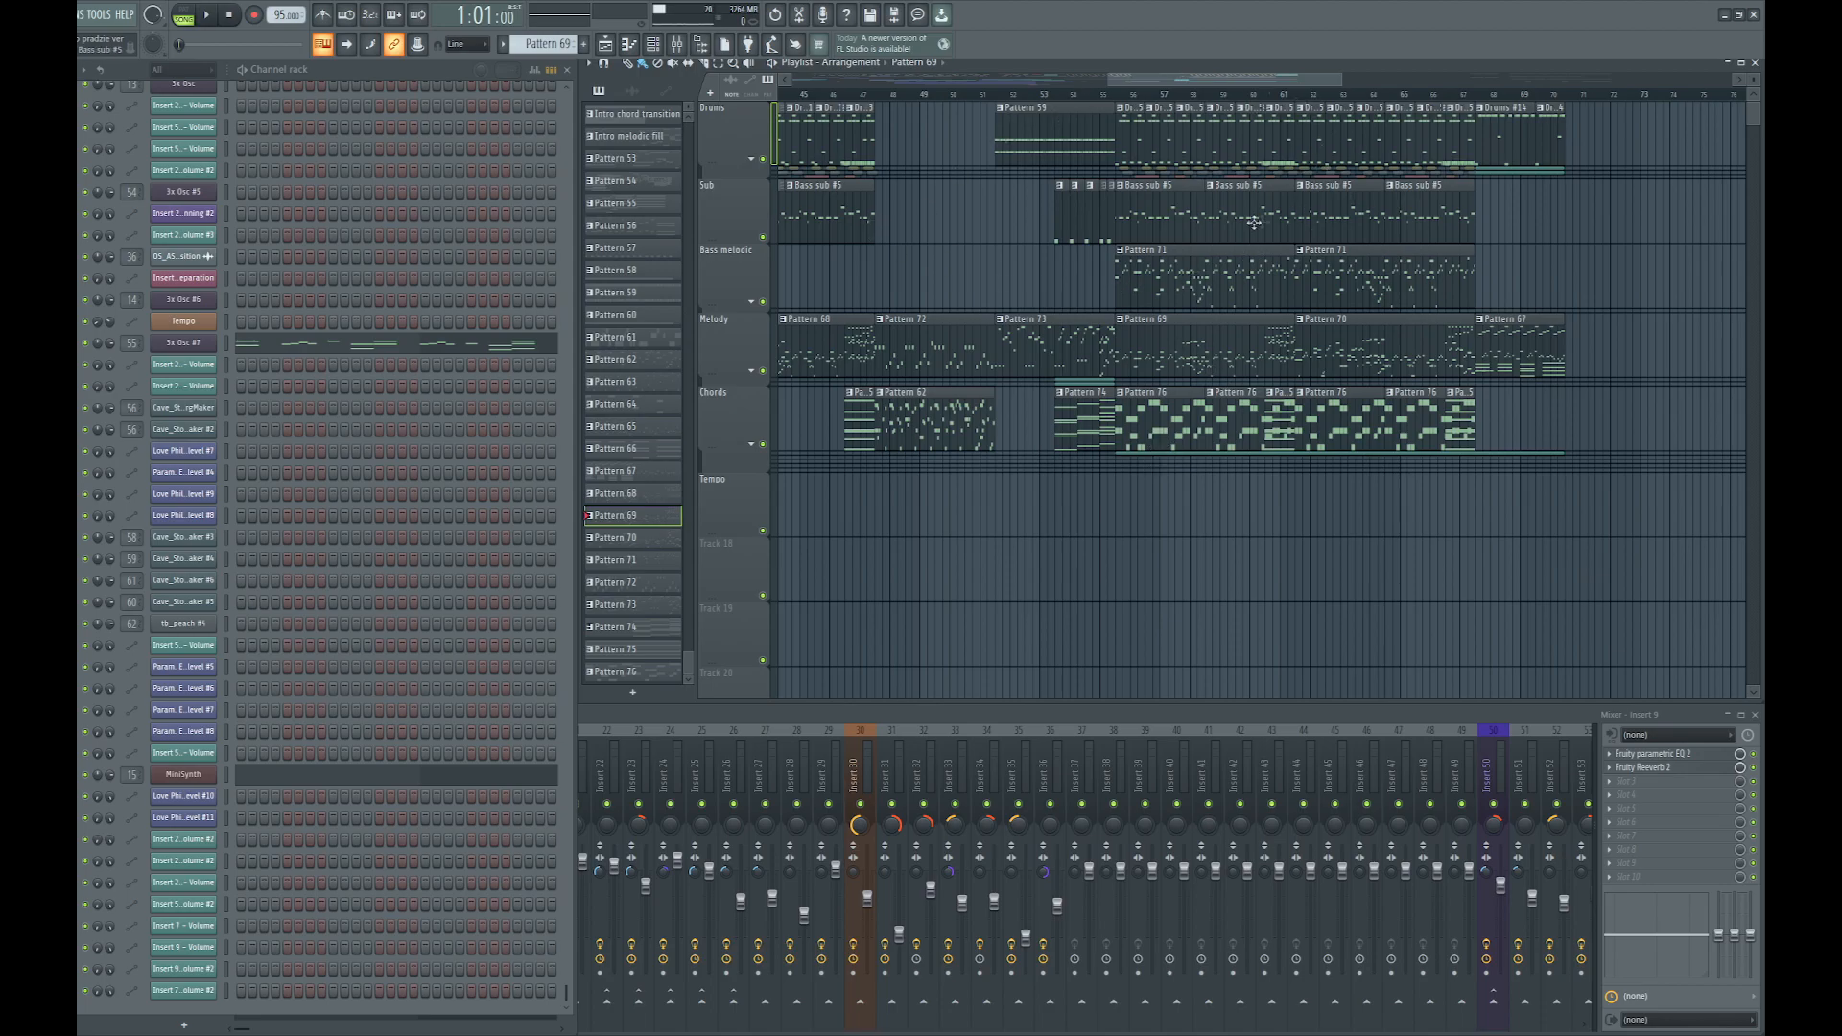
Select a time range of about two bars in the playlist, starting where the first Bass sub clip begins
{"action": "scroll", "coordinate": [1239, 214], "scroll_direction": "down", "scroll_amount": 5}
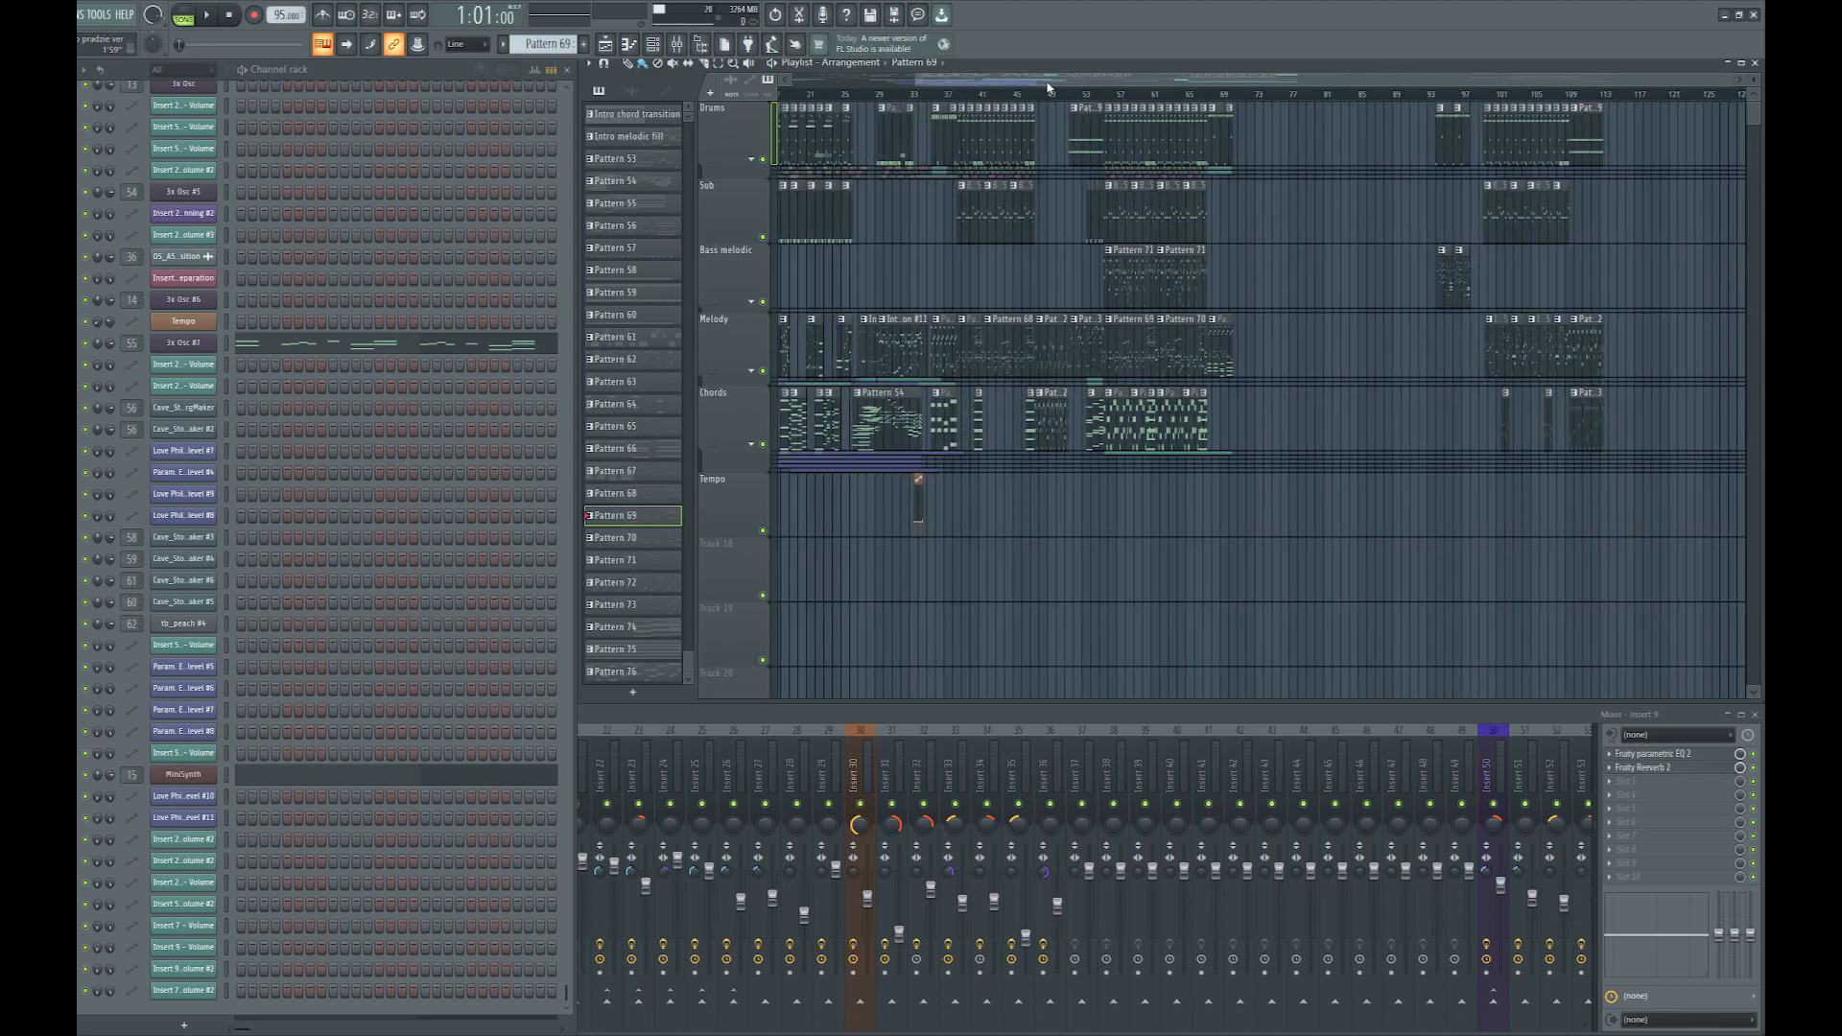
{"action": "left_click_drag", "start_coordinate": [1048, 81], "coordinate": [892, 85]}
{"action": "scroll", "coordinate": [801, 271], "scroll_direction": "up", "scroll_amount": 3}
{"action": "scroll", "coordinate": [801, 270], "scroll_direction": "up", "scroll_amount": 3}
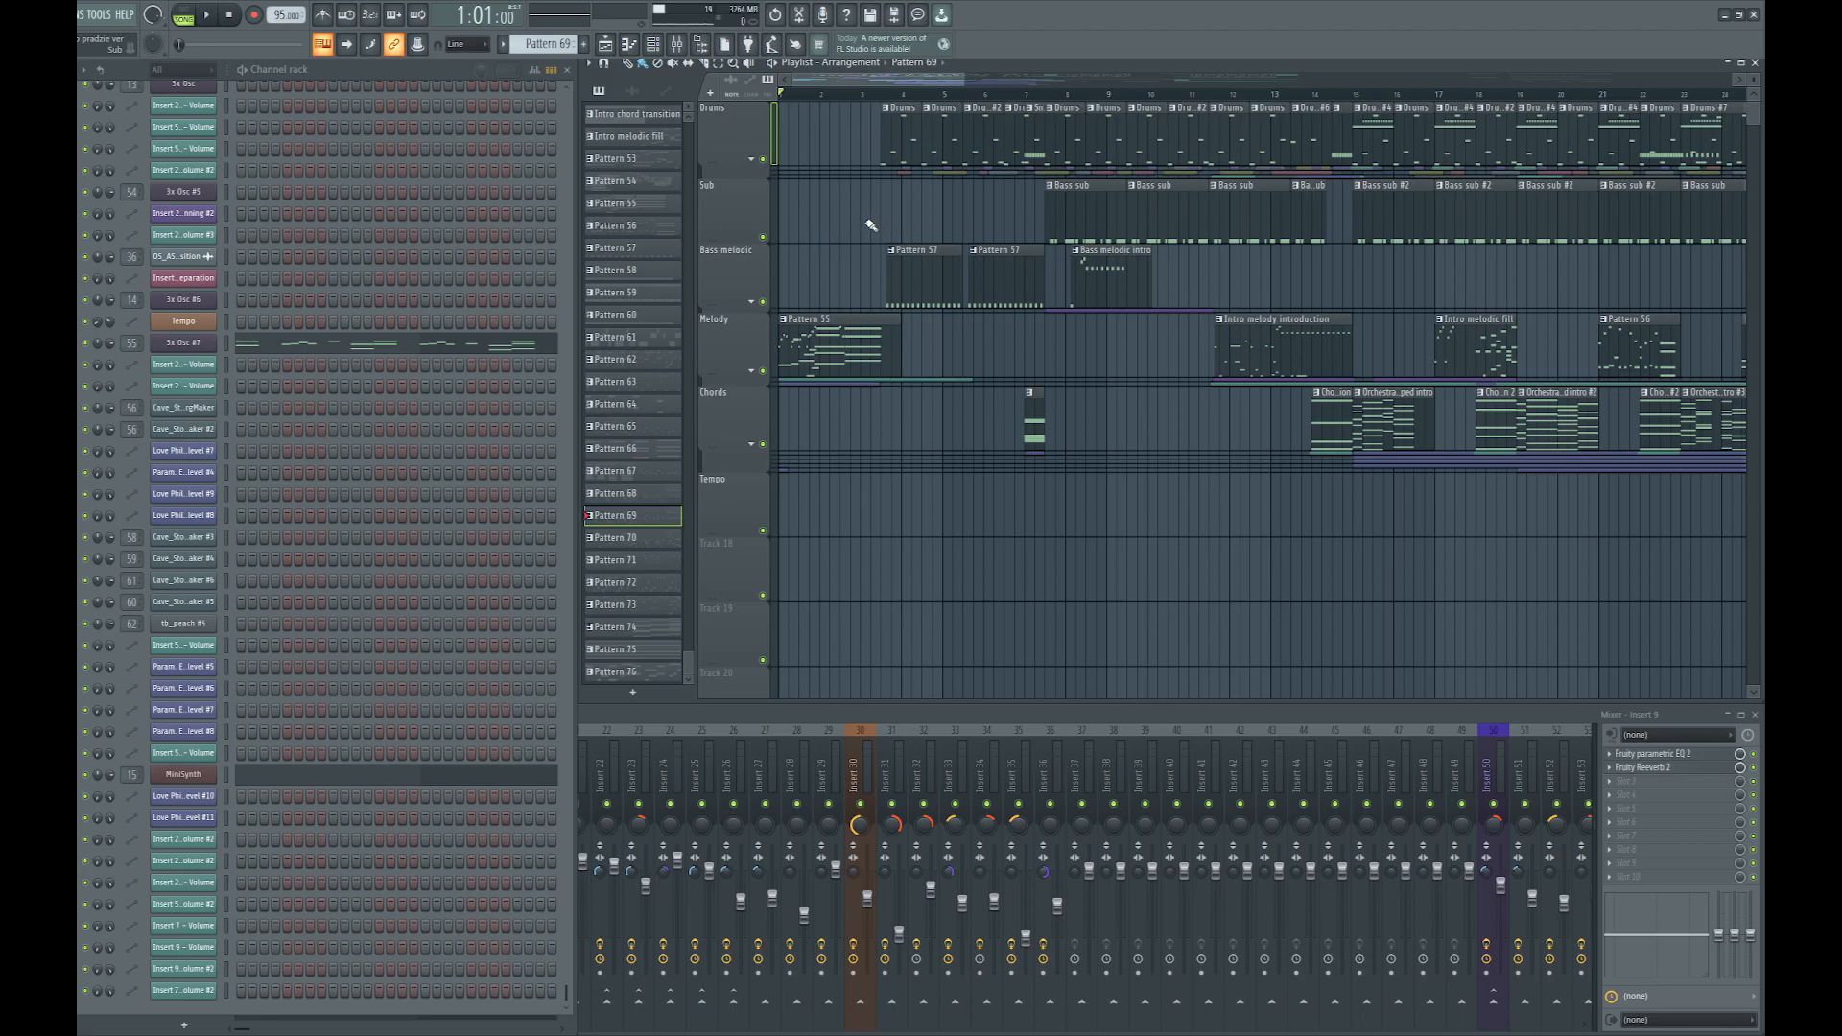
{"action": "scroll", "coordinate": [888, 219], "scroll_direction": "up", "scroll_amount": 2}
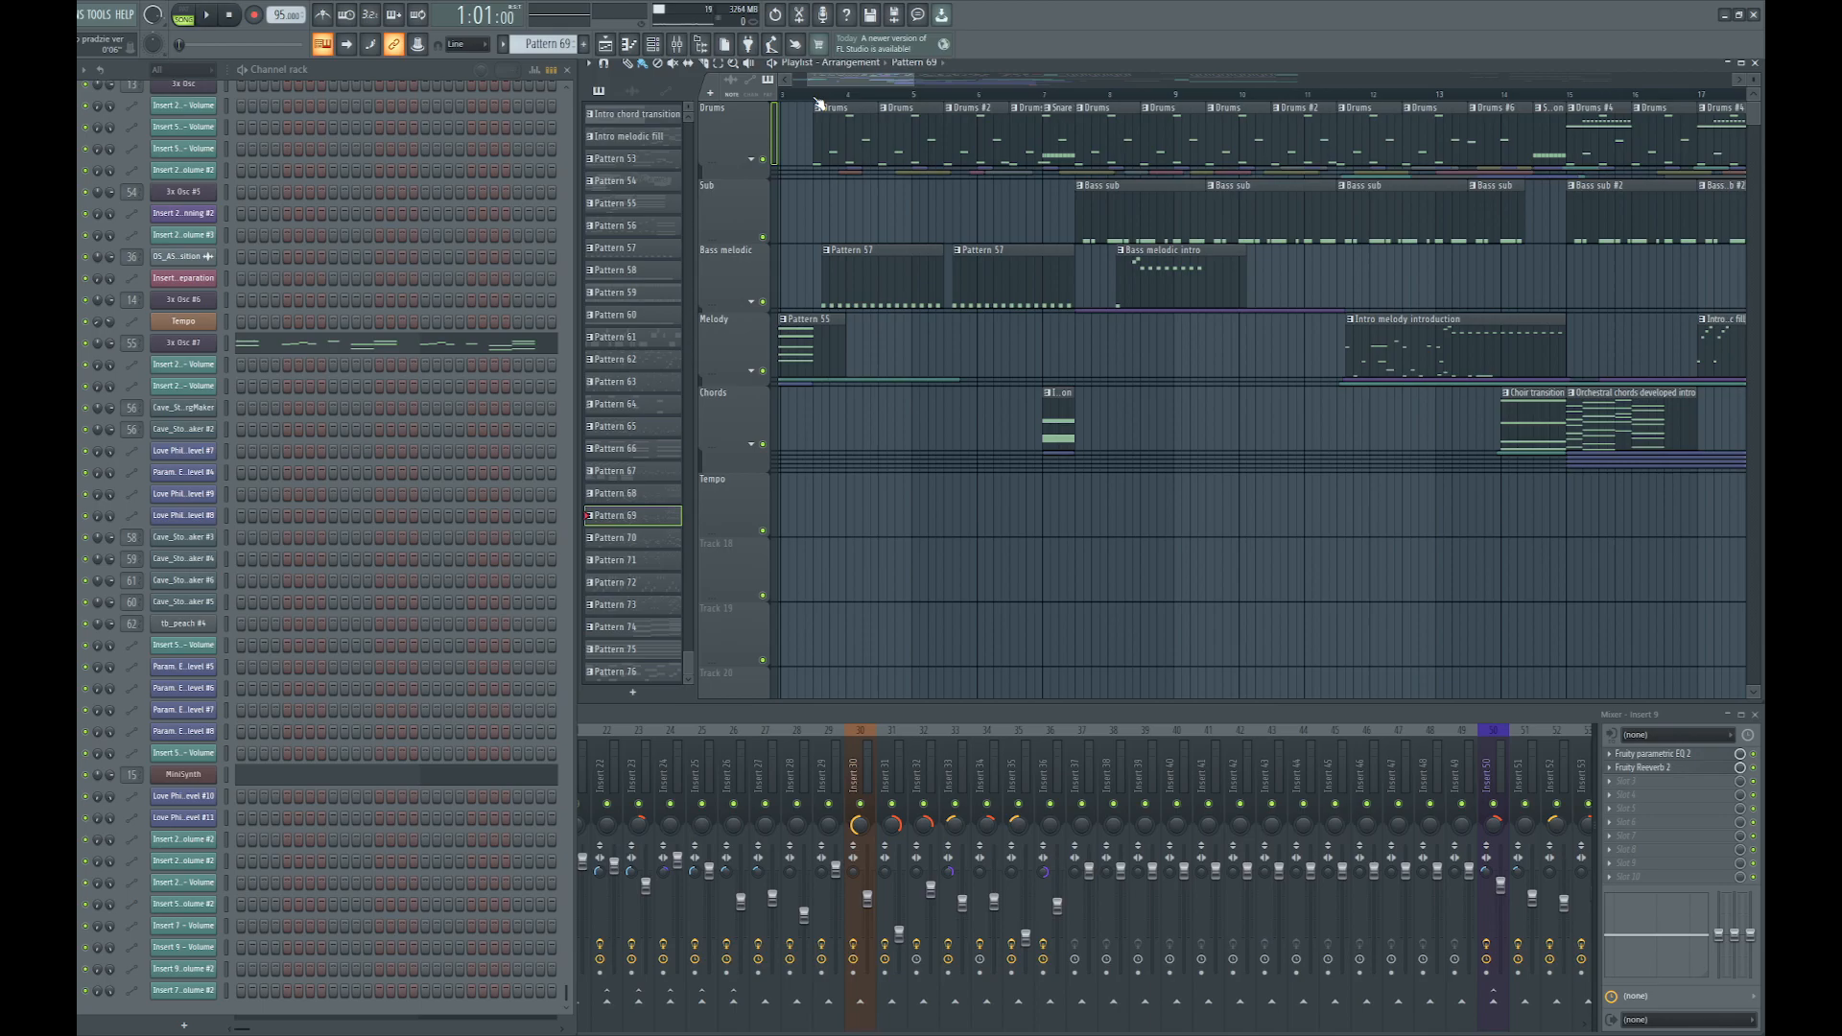
{"action": "left_click_drag", "start_coordinate": [1079, 99], "coordinate": [1206, 96]}
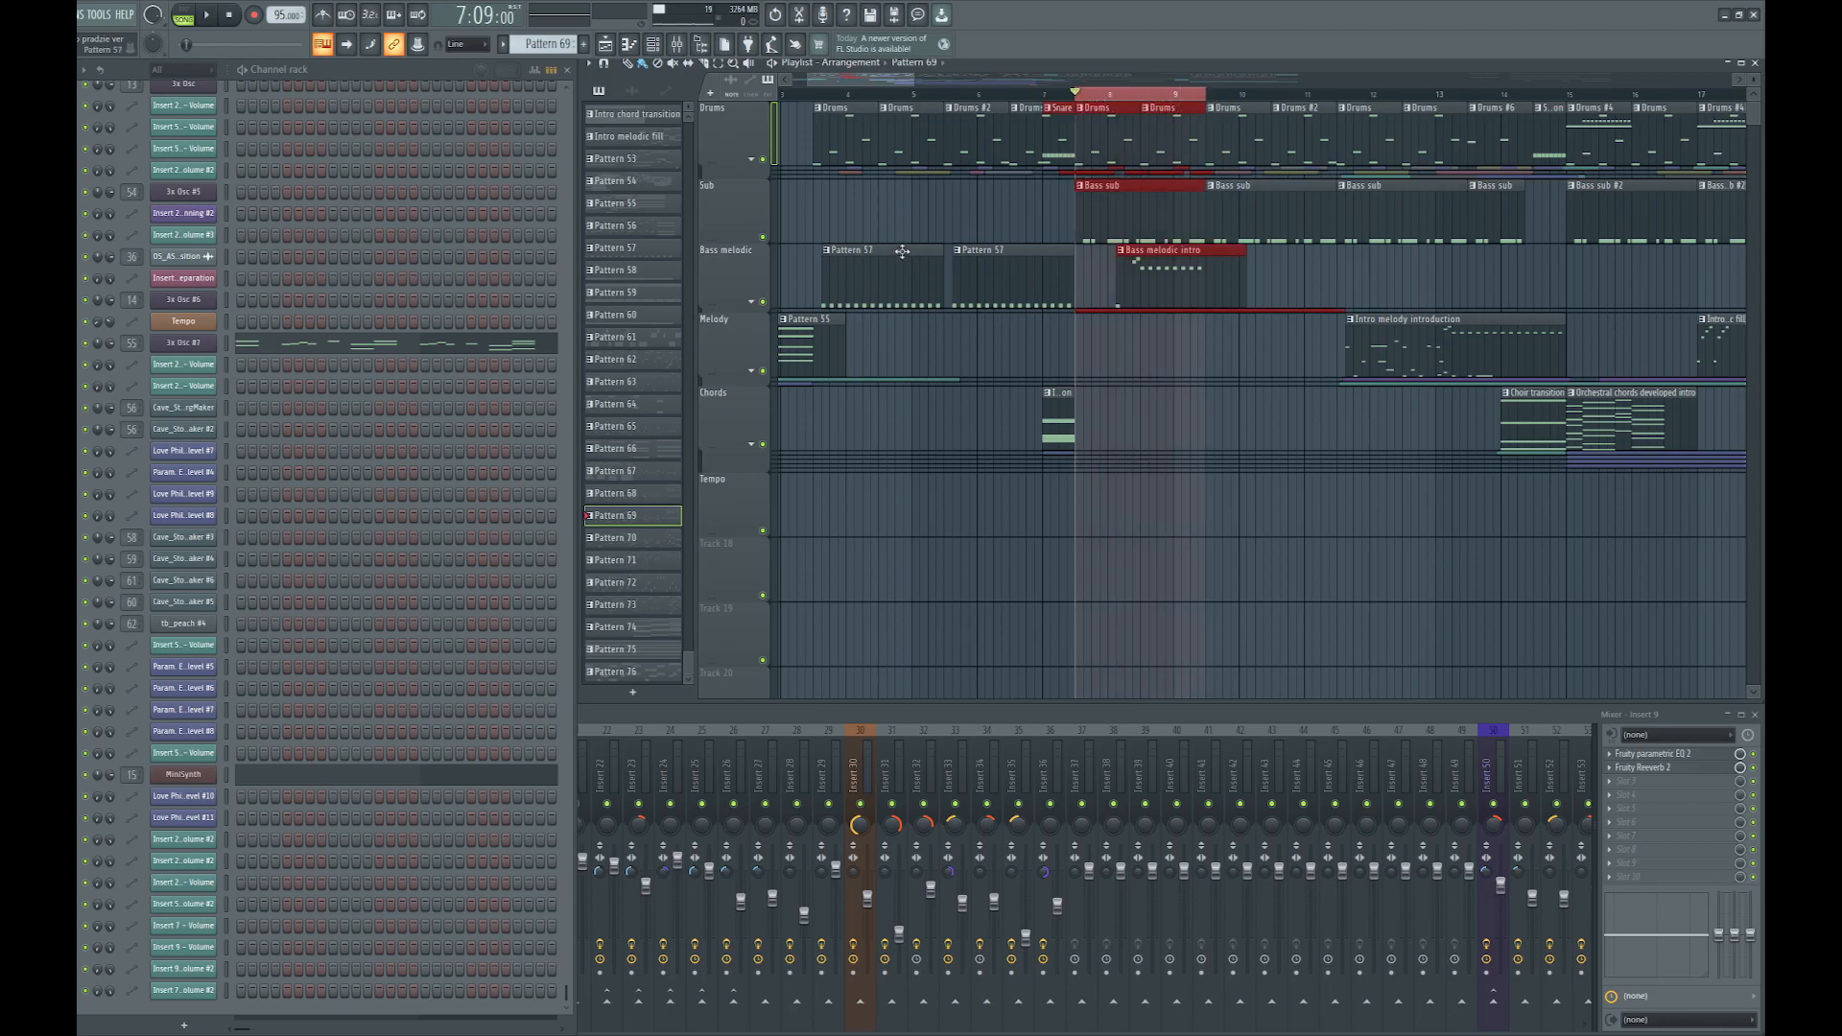
Mute the Bass melodic track and the Automation, Foley and SFX tracks inside the Drums group, leaving the group collapsed
{"action": "left_click", "coordinate": [764, 302]}
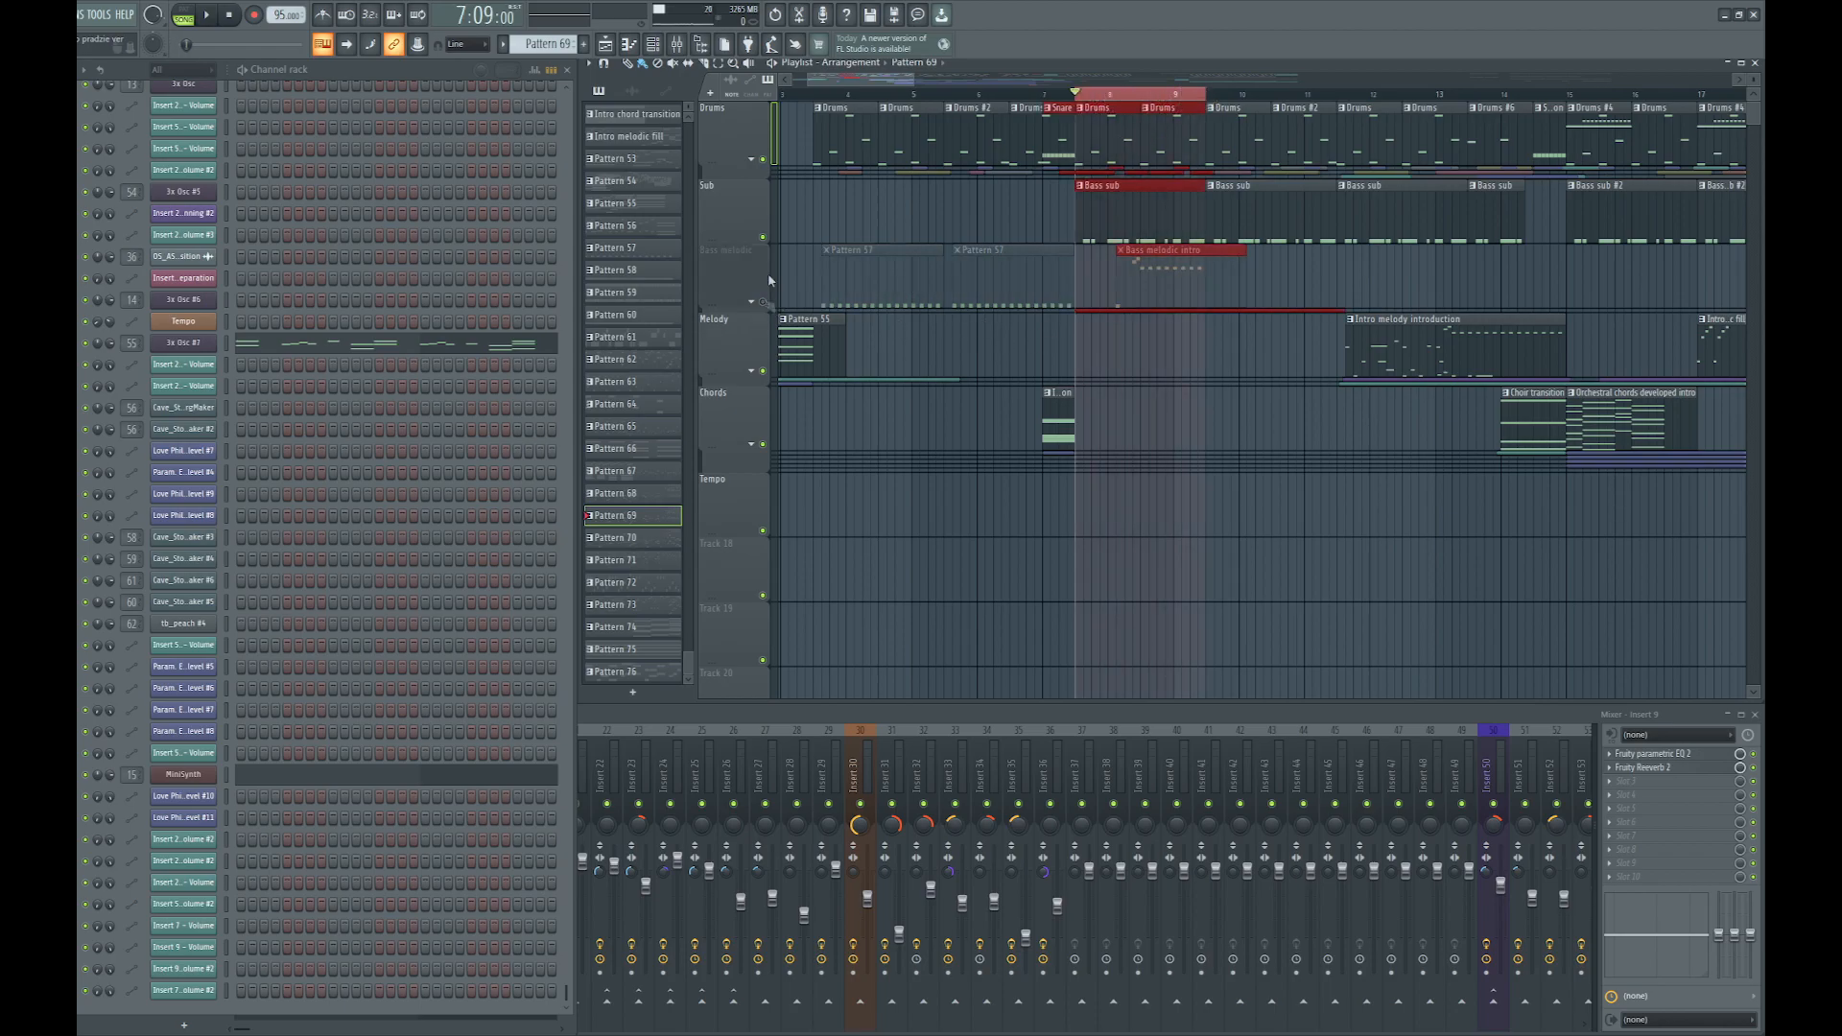
{"action": "left_click", "coordinate": [754, 161]}
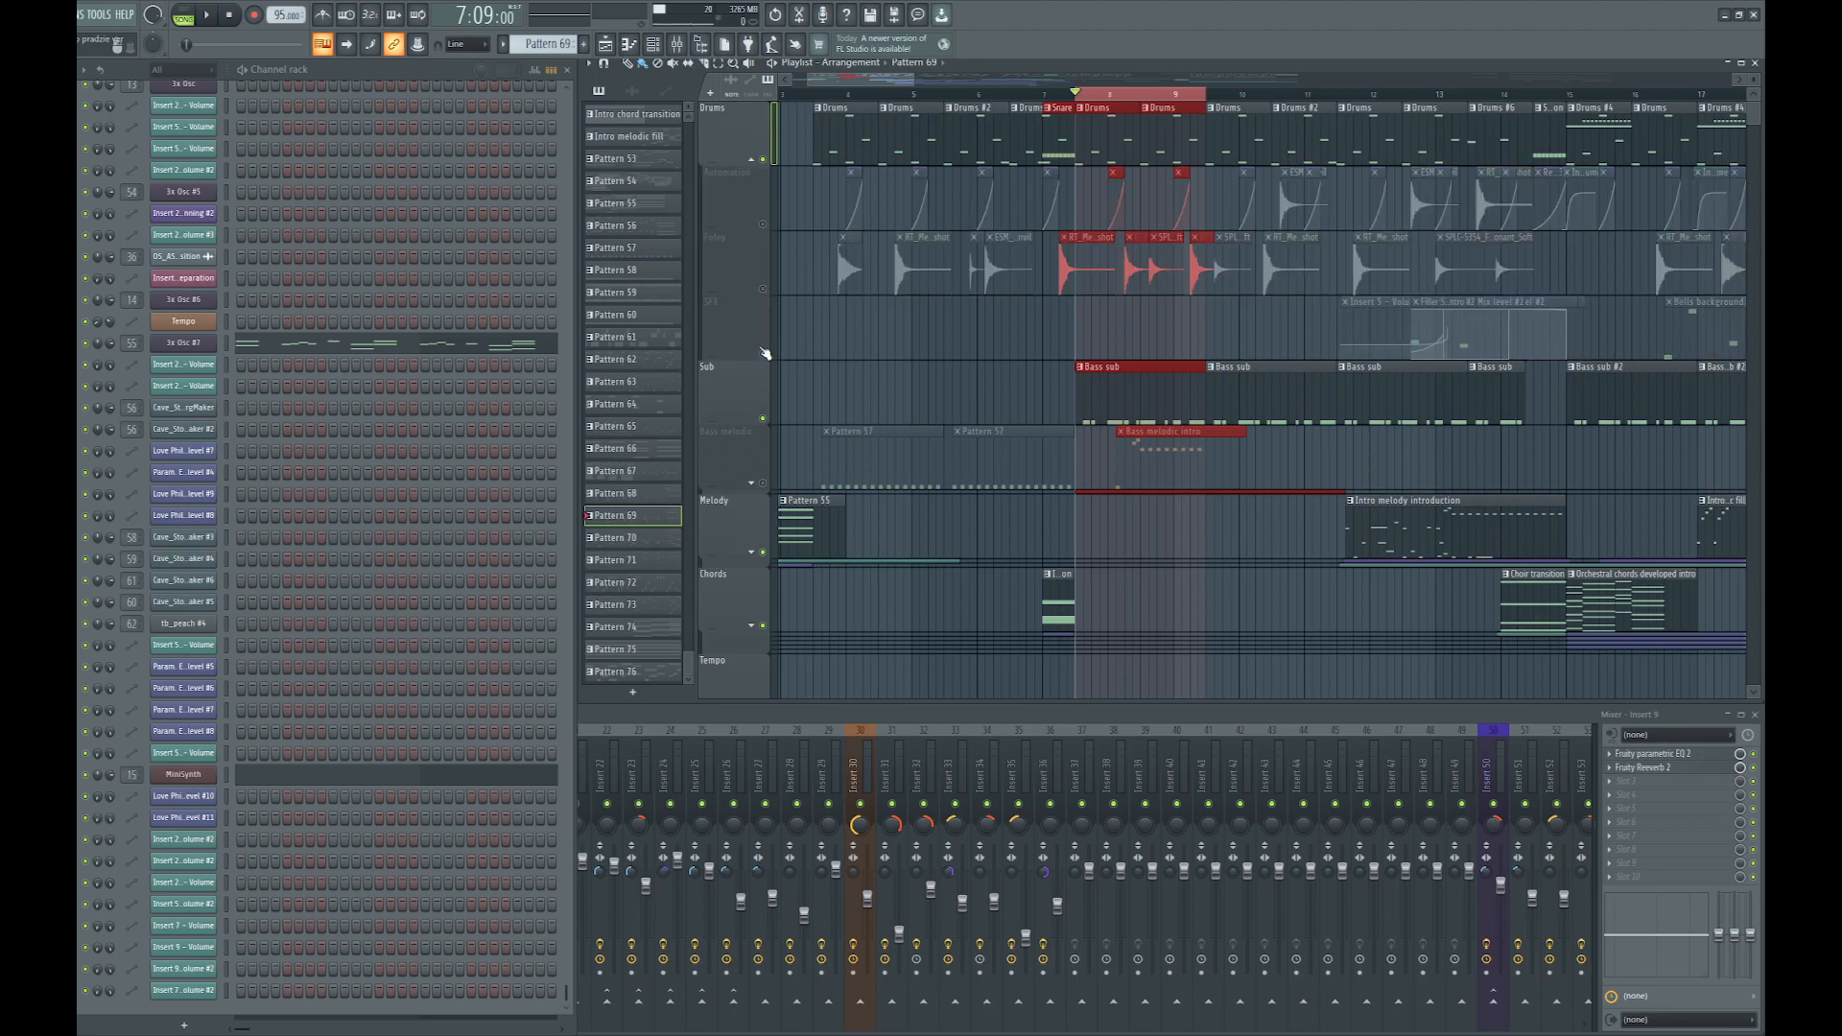
{"action": "left_click", "coordinate": [754, 161]}
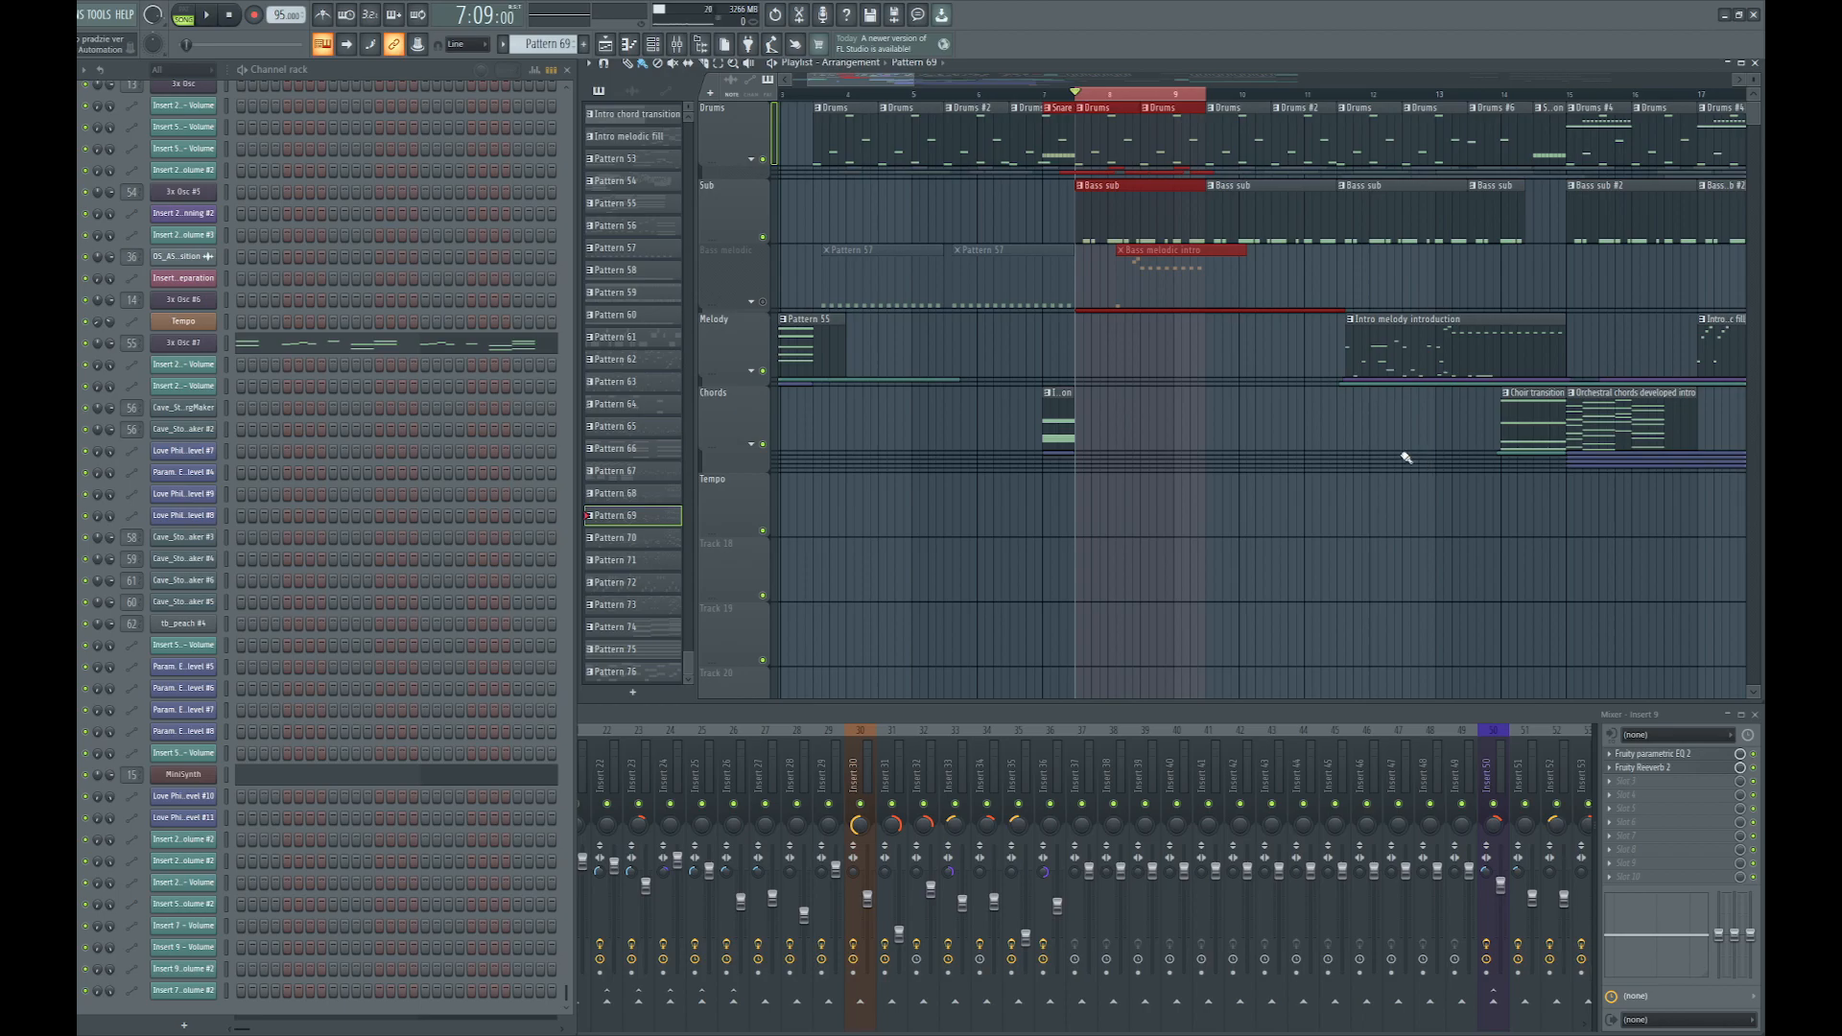
Play the selected section with only the drums and sub bass audible, stop playback and clear the time selection
{"action": "scroll", "coordinate": [1401, 455], "scroll_direction": "up", "scroll_amount": 2}
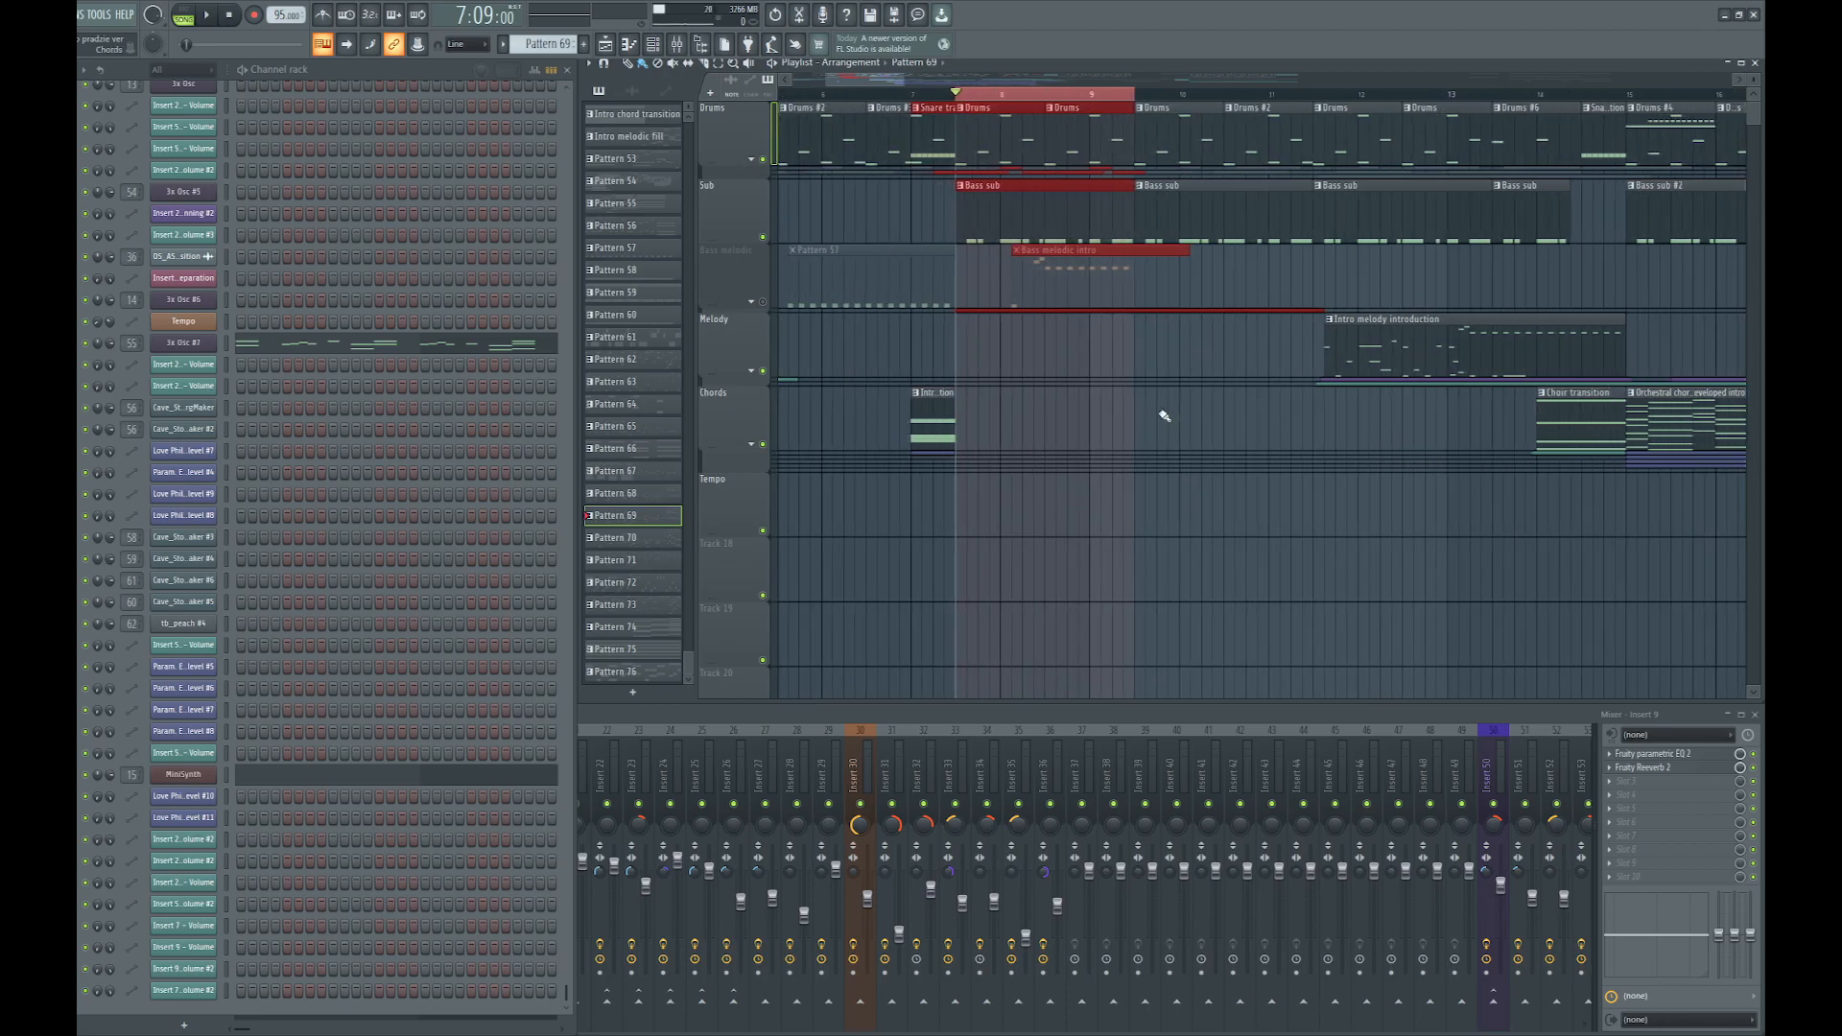
{"action": "key", "text": "space"}
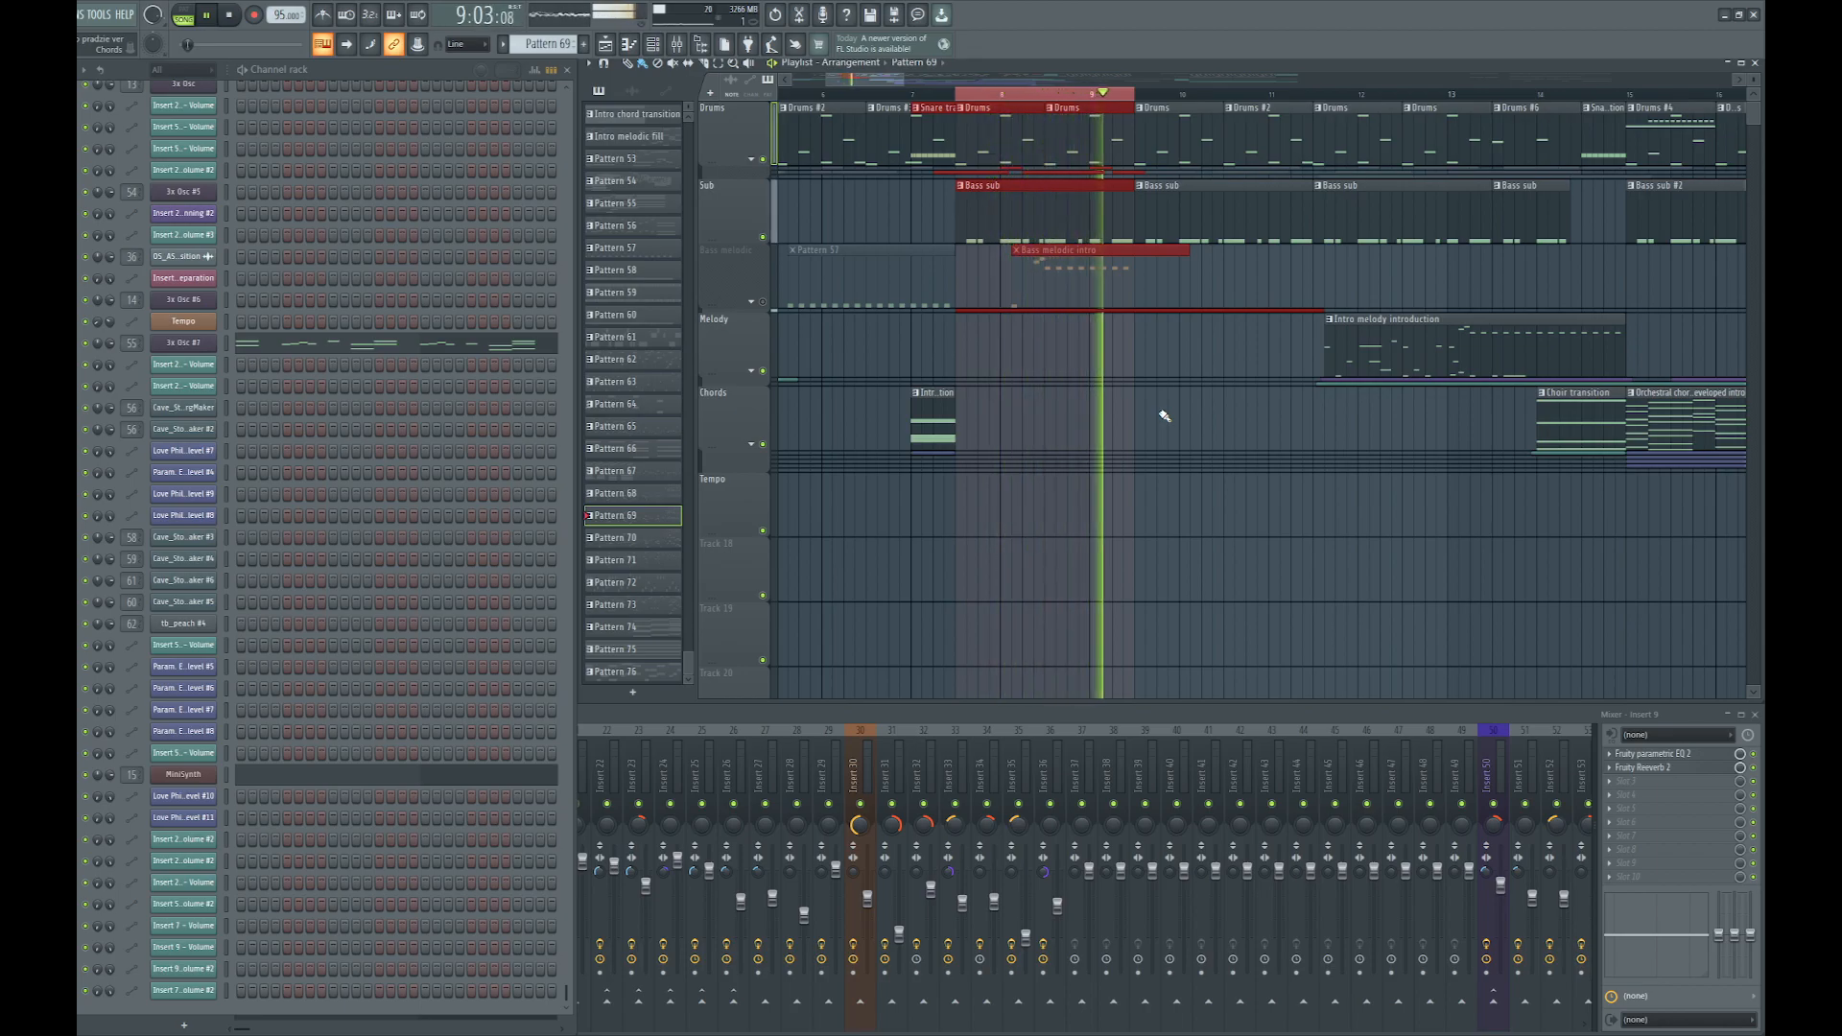
{"action": "key", "text": "space"}
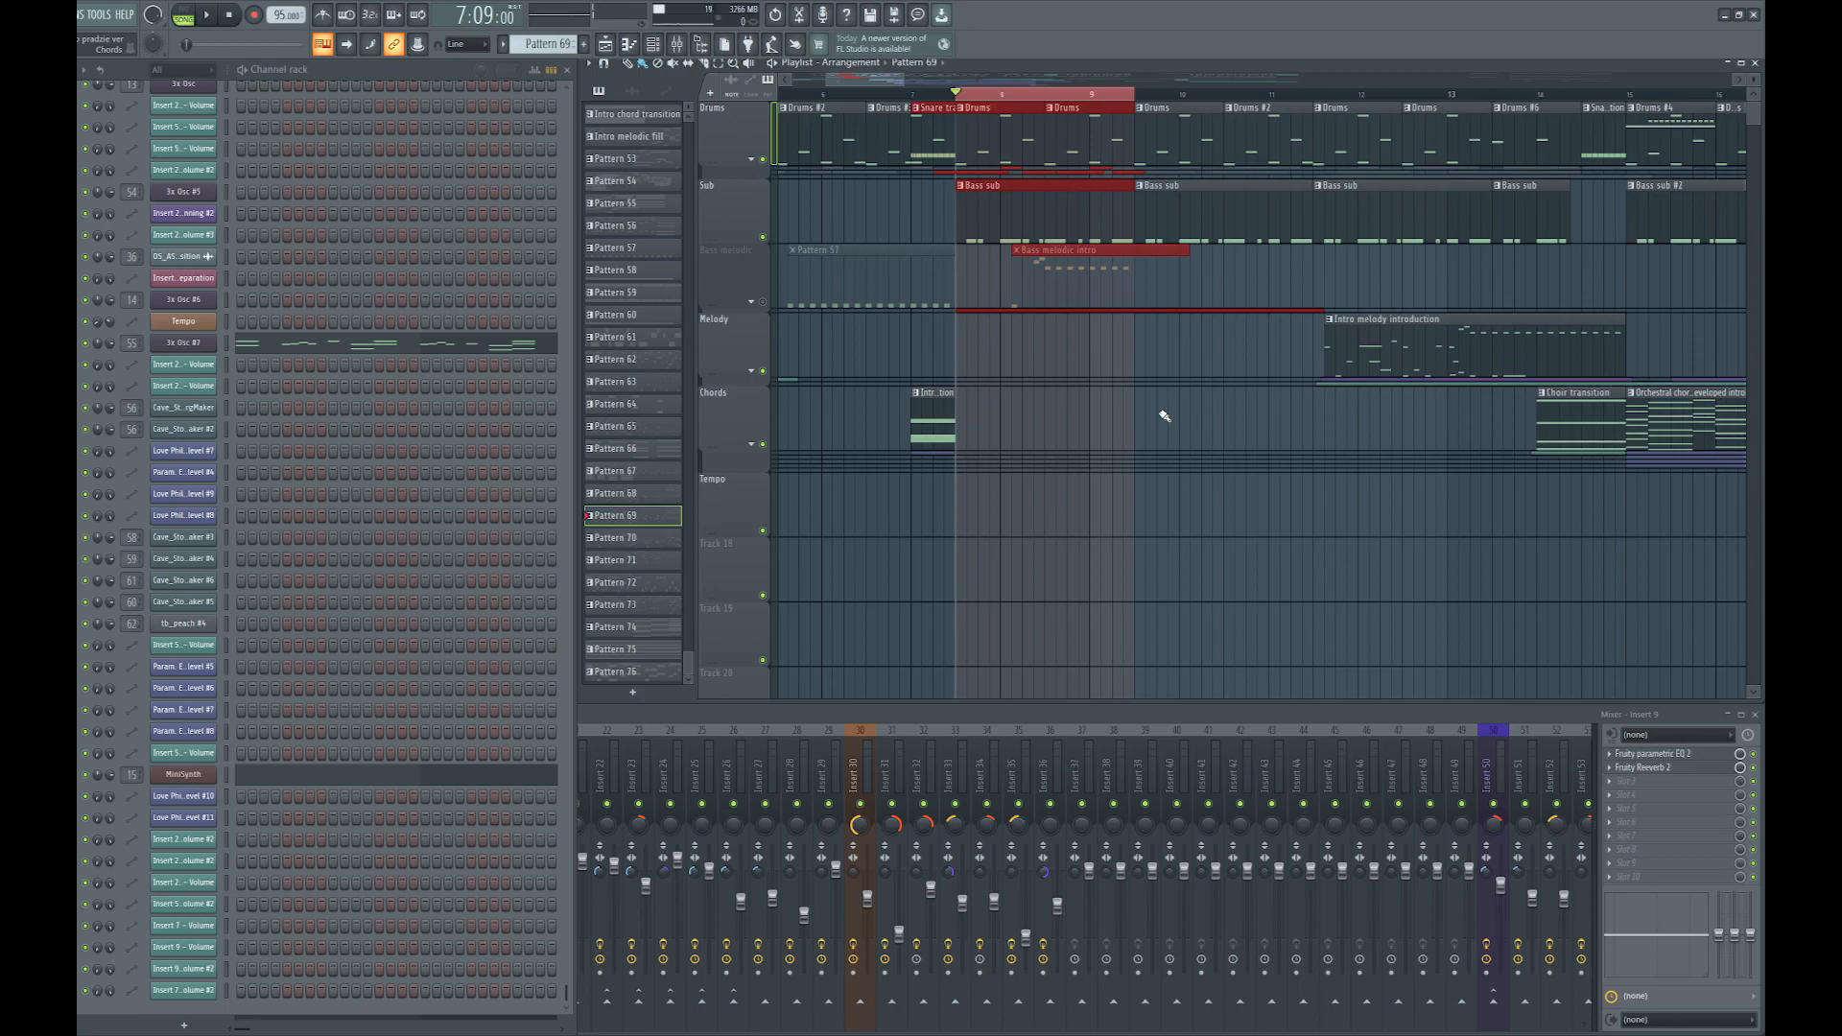
{"action": "left_click", "coordinate": [1088, 96], "text": "ctrl"}
Select a playback range of just under two bars from the start of the first Bass sub clip at 7:07
{"action": "scroll", "coordinate": [908, 279], "scroll_direction": "down", "scroll_amount": 3}
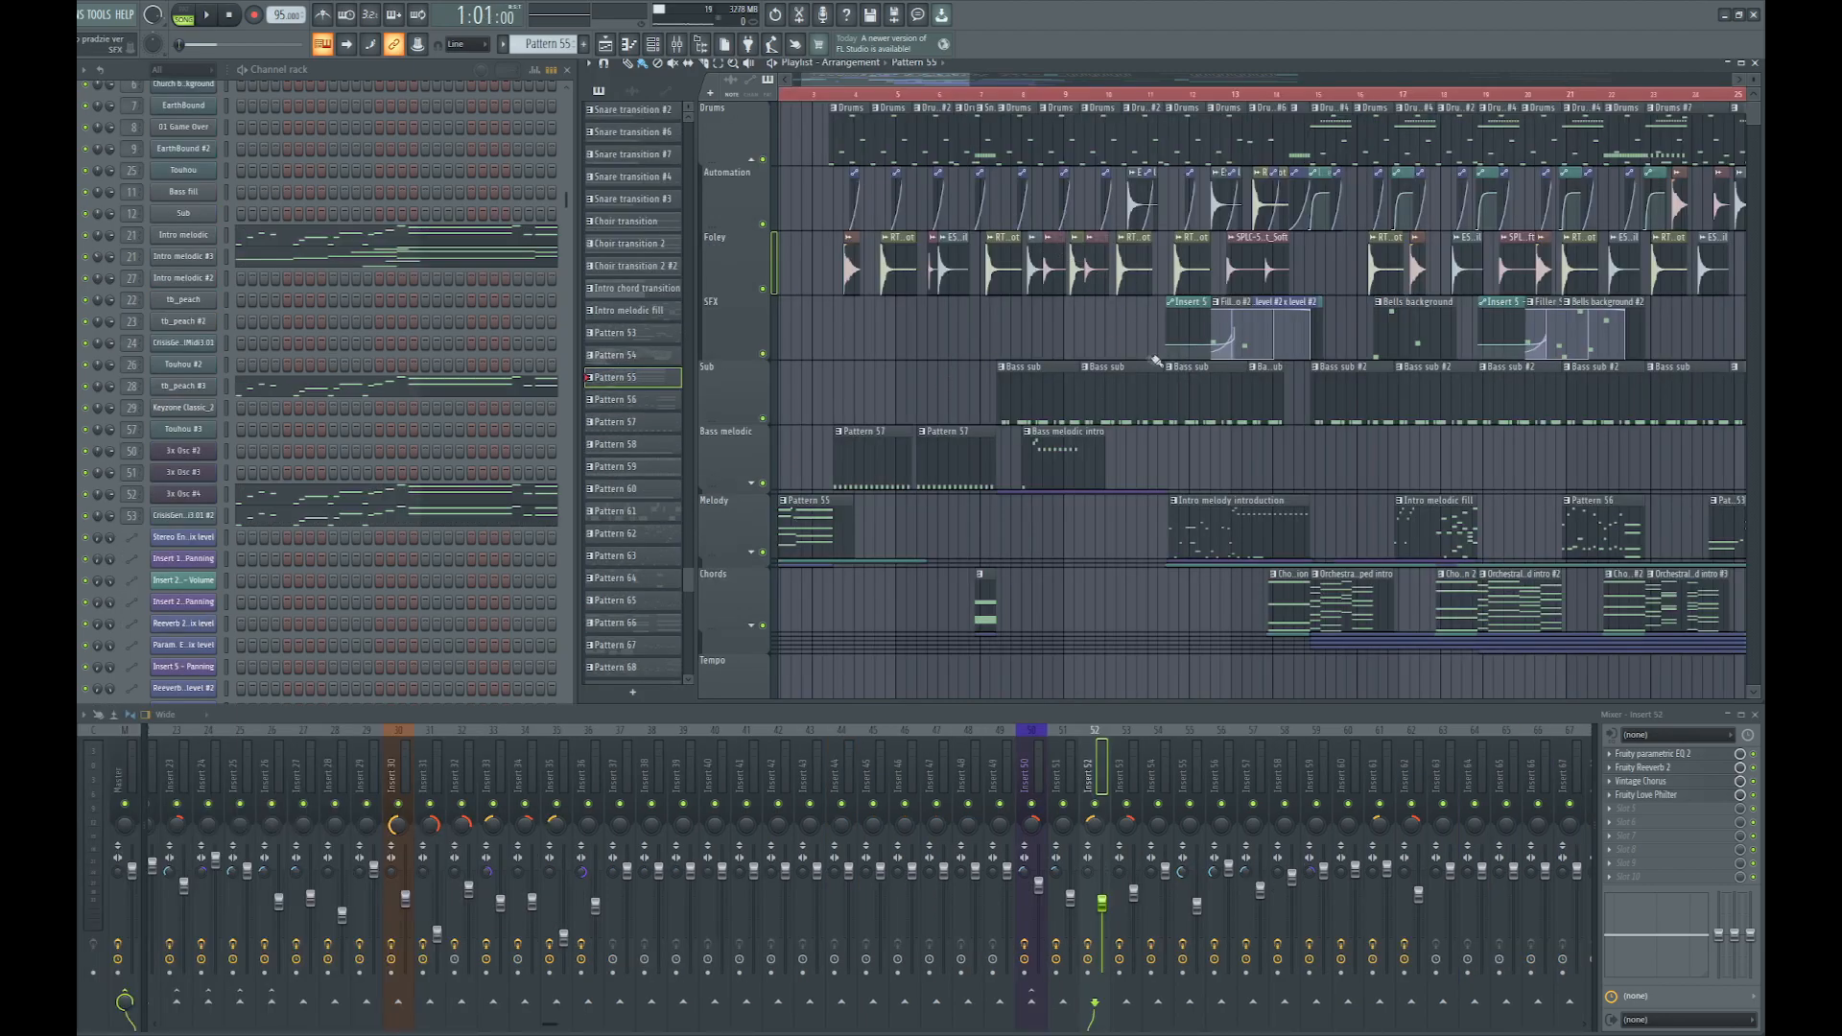
{"action": "scroll", "coordinate": [1150, 360], "scroll_direction": "up", "scroll_amount": 2}
{"action": "scroll", "coordinate": [945, 250], "scroll_direction": "up", "scroll_amount": 2}
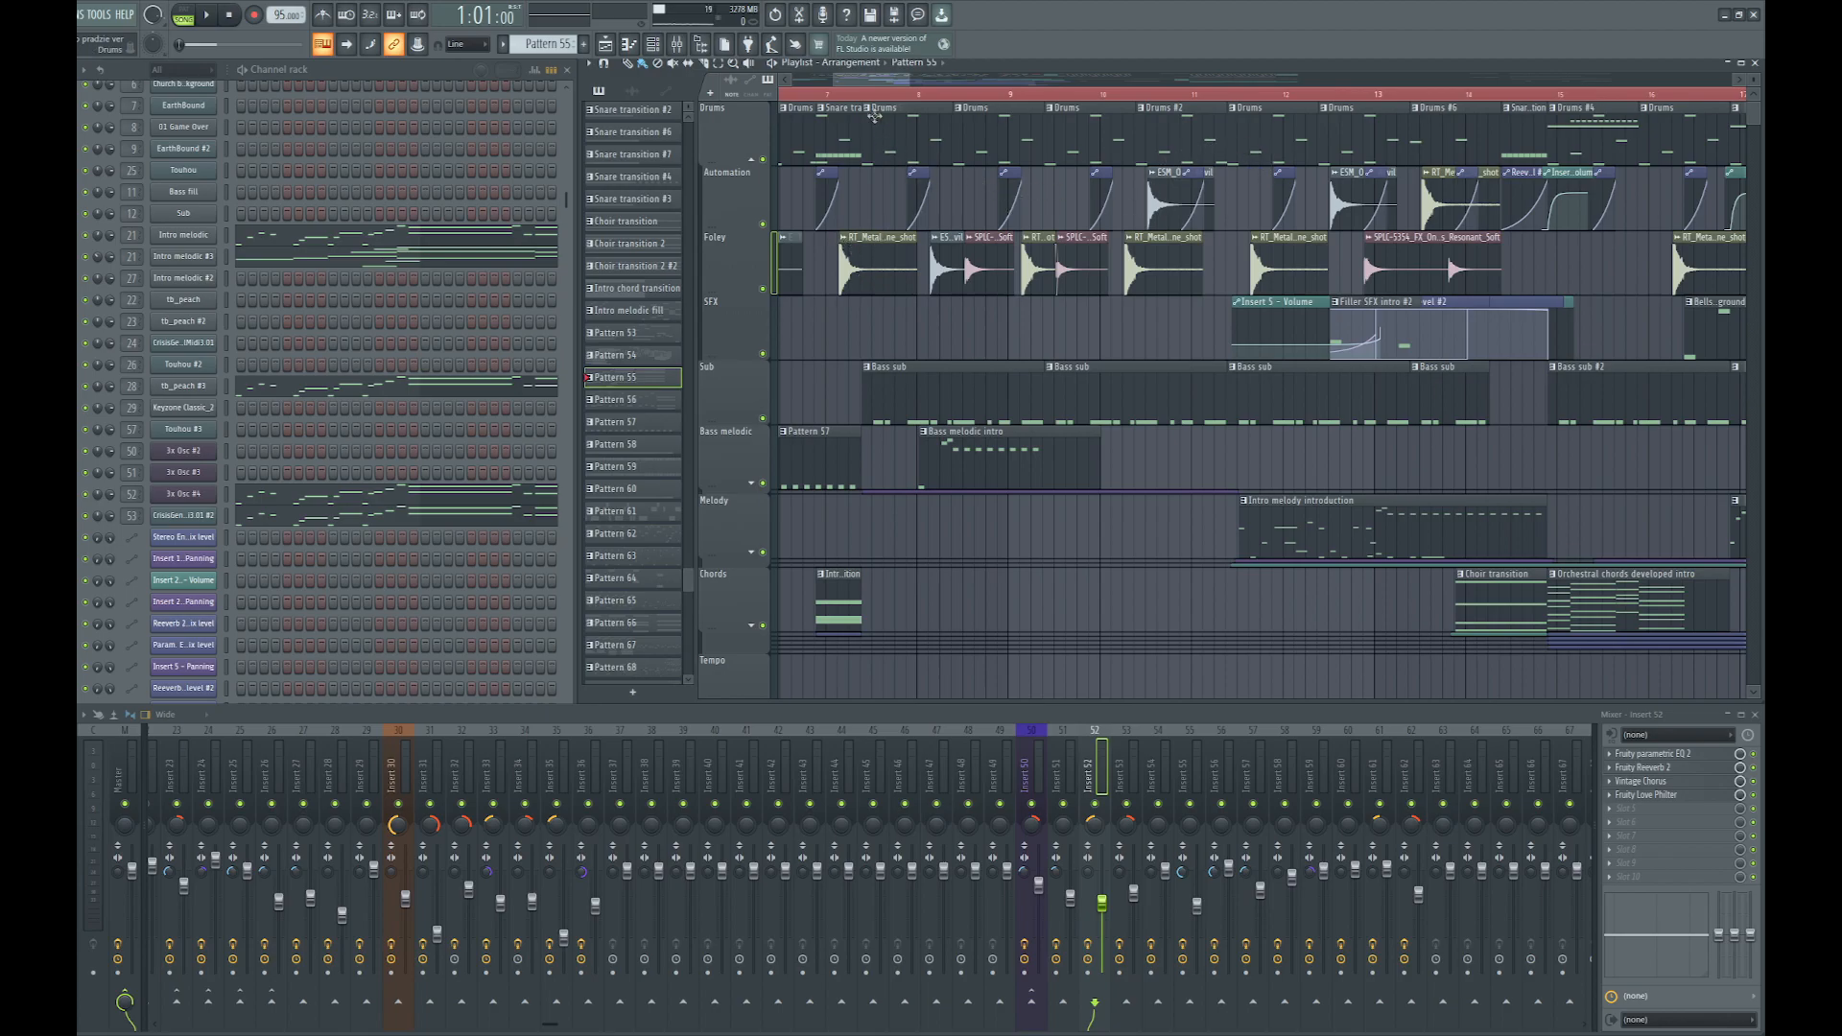
{"action": "left_click_drag", "start_coordinate": [862, 109], "coordinate": [1029, 111]}
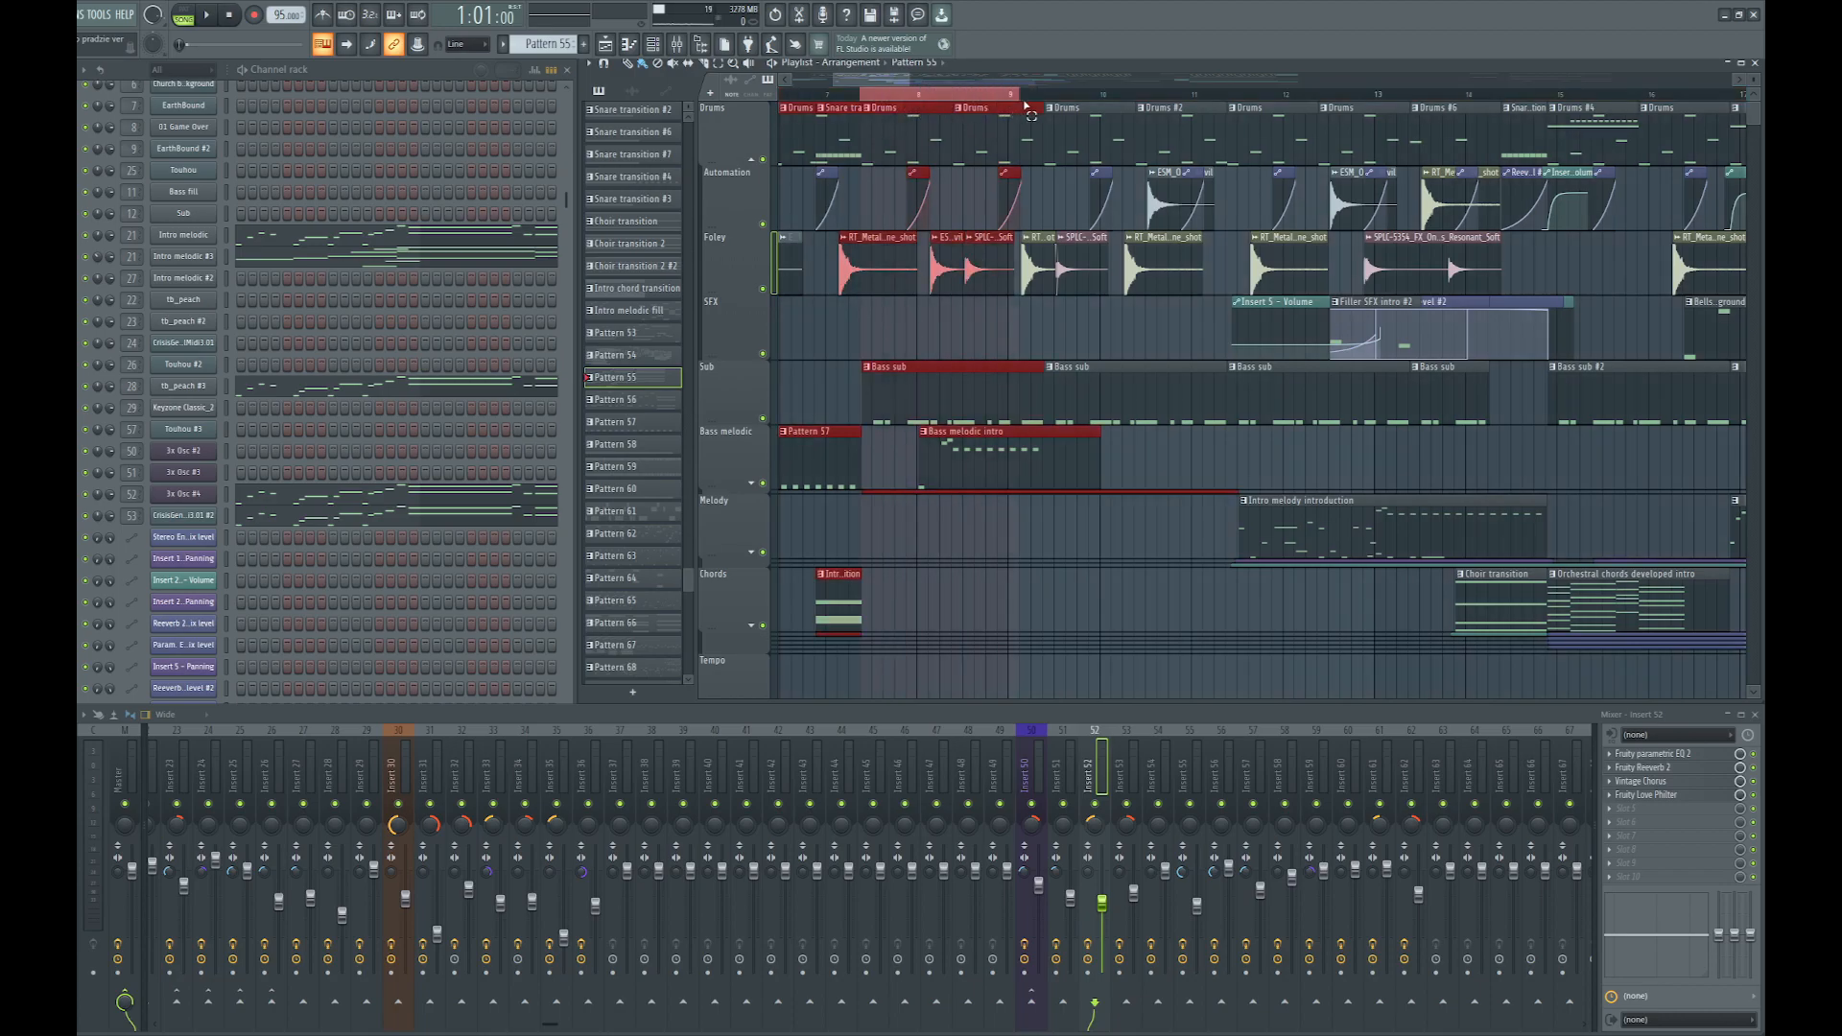
Isolate the Drums, Automation, Foley and SFX tracks by muting the Sub, Bass melodic, Melody, Chords and Tempo tracks
{"action": "right_click", "coordinate": [763, 161]}
{"action": "left_click", "coordinate": [762, 224]}
{"action": "left_click", "coordinate": [763, 289]}
{"action": "left_click", "coordinate": [763, 354]}
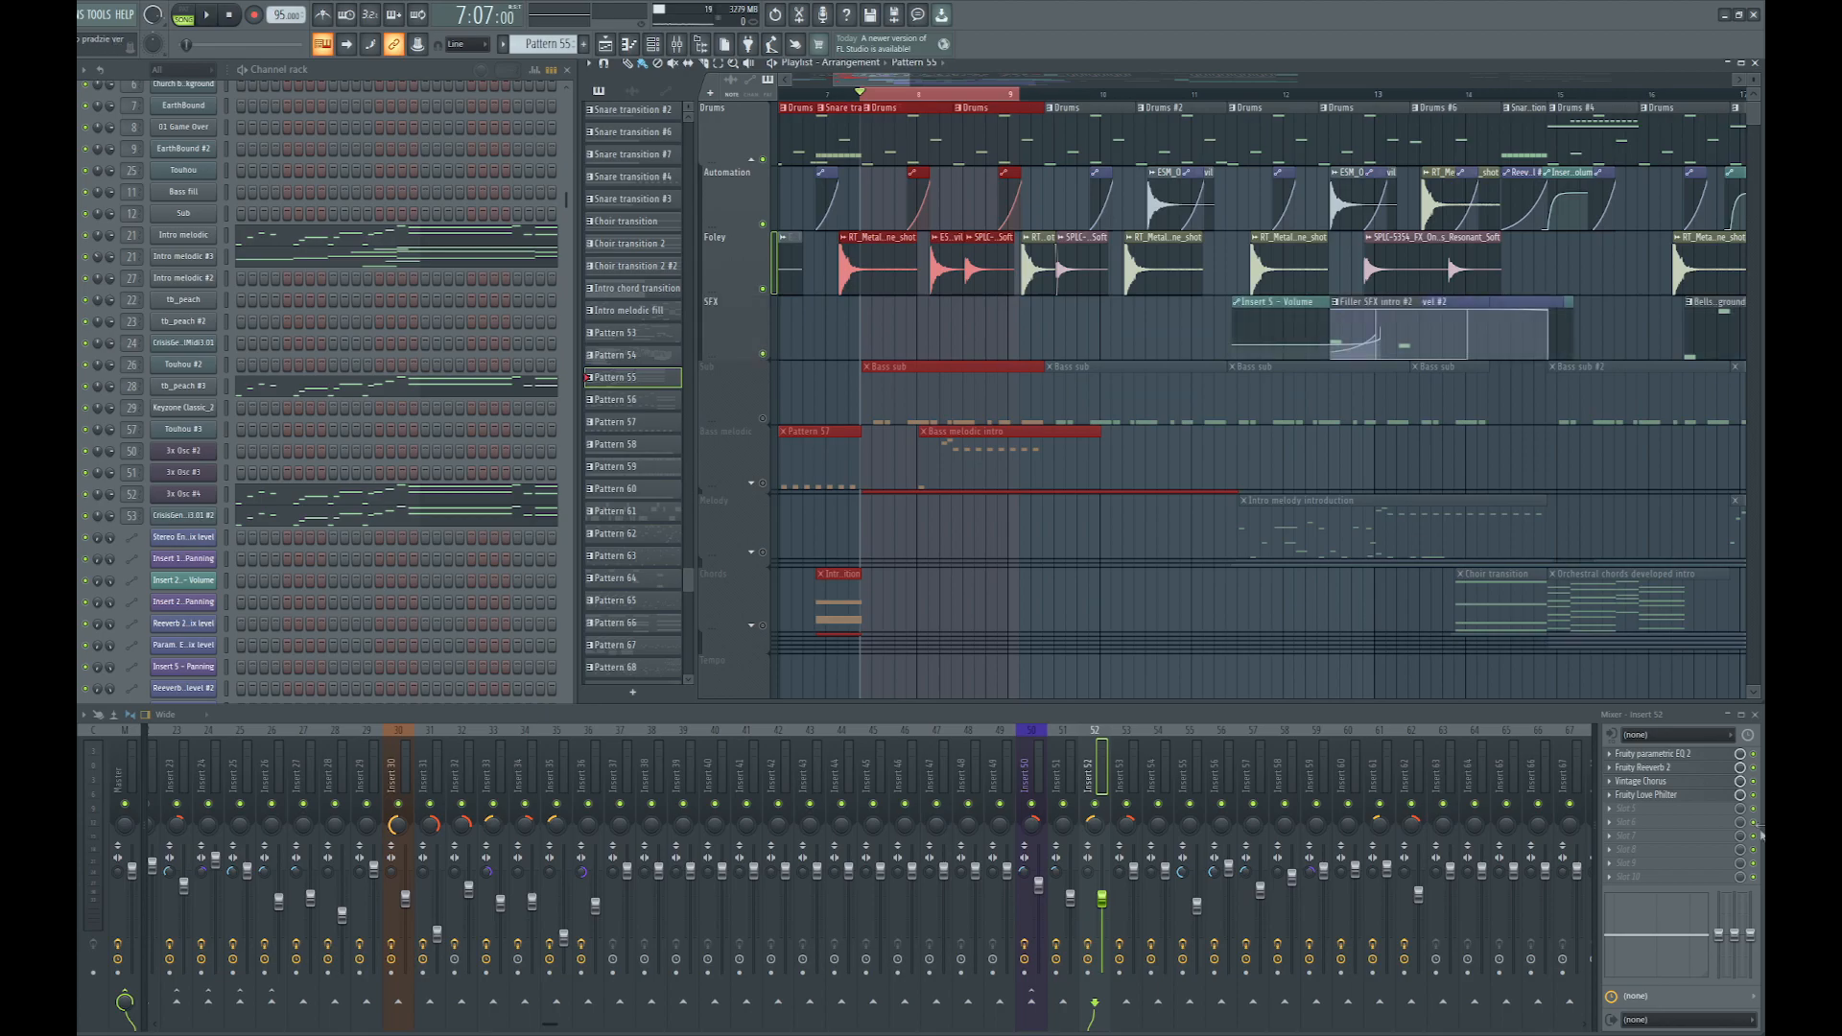
Pick the blacksmith metal anvil one-shot clip on the Foley track and locate its channel in the channel rack
{"action": "left_click", "coordinate": [1023, 341]}
{"action": "left_click", "coordinate": [939, 272]}
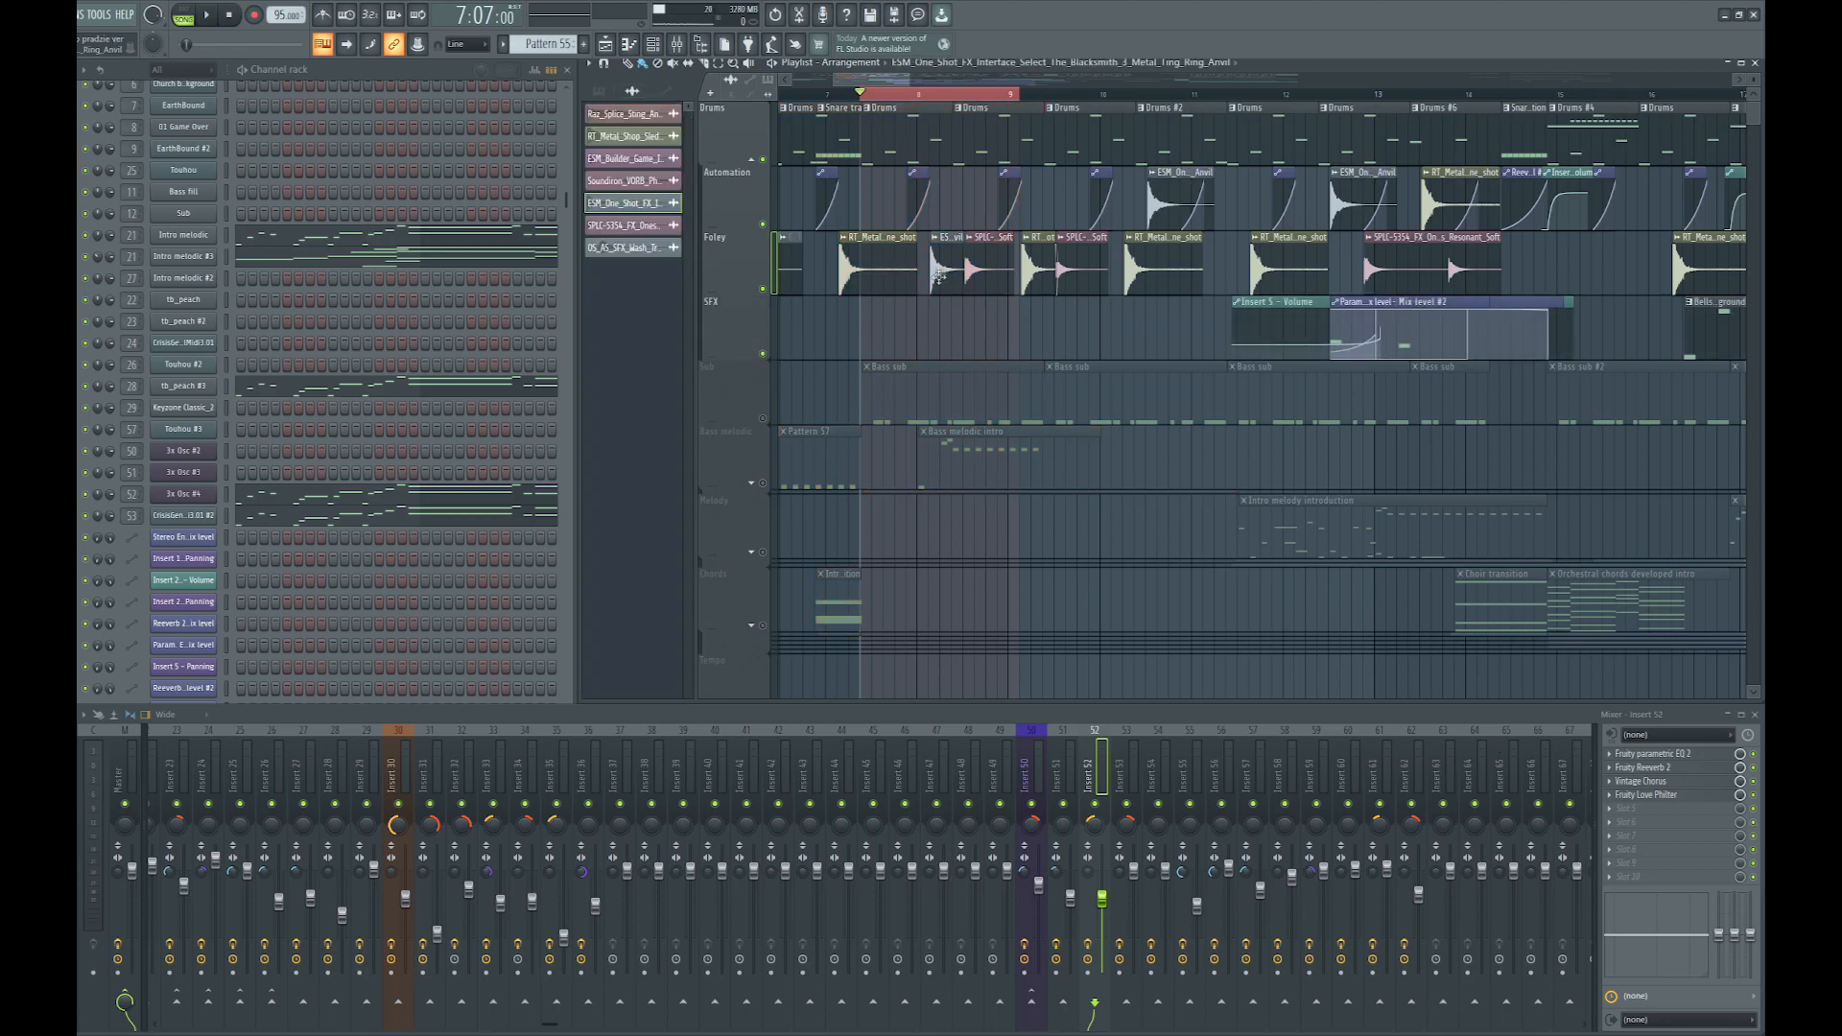
{"action": "scroll", "coordinate": [442, 370], "scroll_direction": "down", "scroll_amount": 8}
{"action": "scroll", "coordinate": [442, 377], "scroll_direction": "down", "scroll_amount": 3}
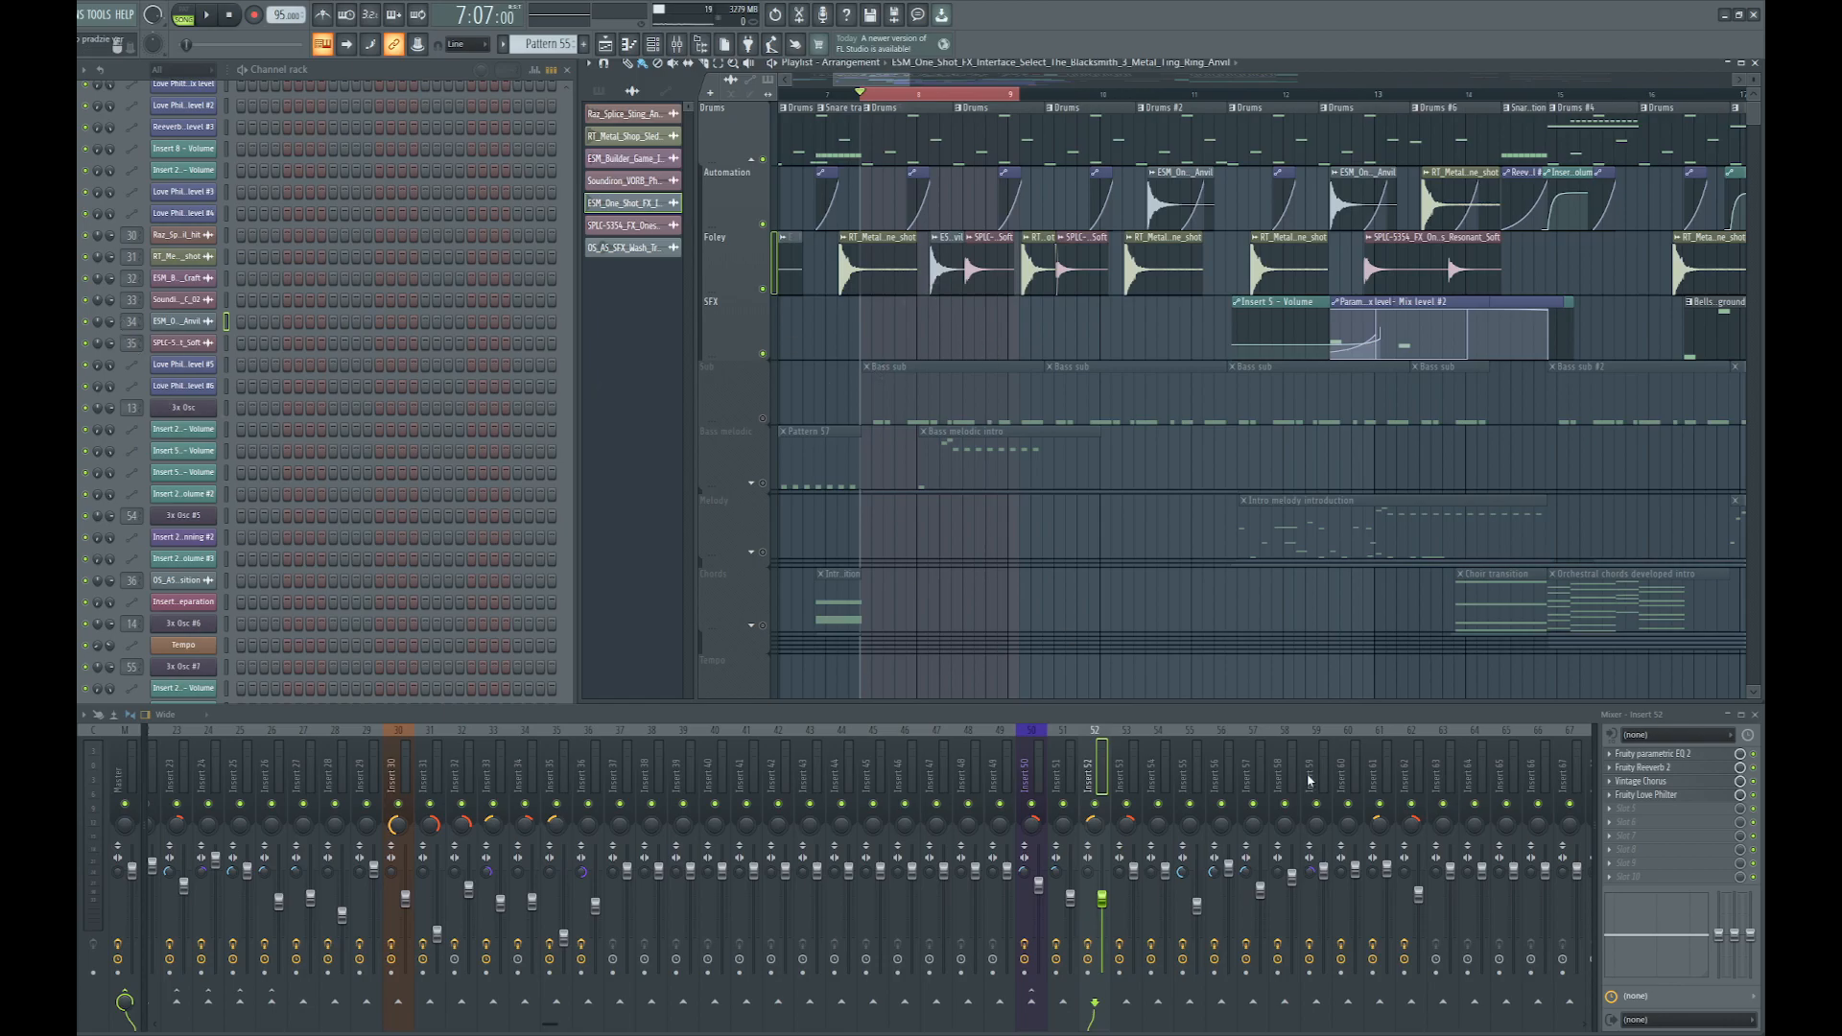
Inspect the effects on mixer inserts 34 and 35, pick the resonant metal hit clip, and view insert 35's dBlue Crusher settings
{"action": "left_click", "coordinate": [523, 779]}
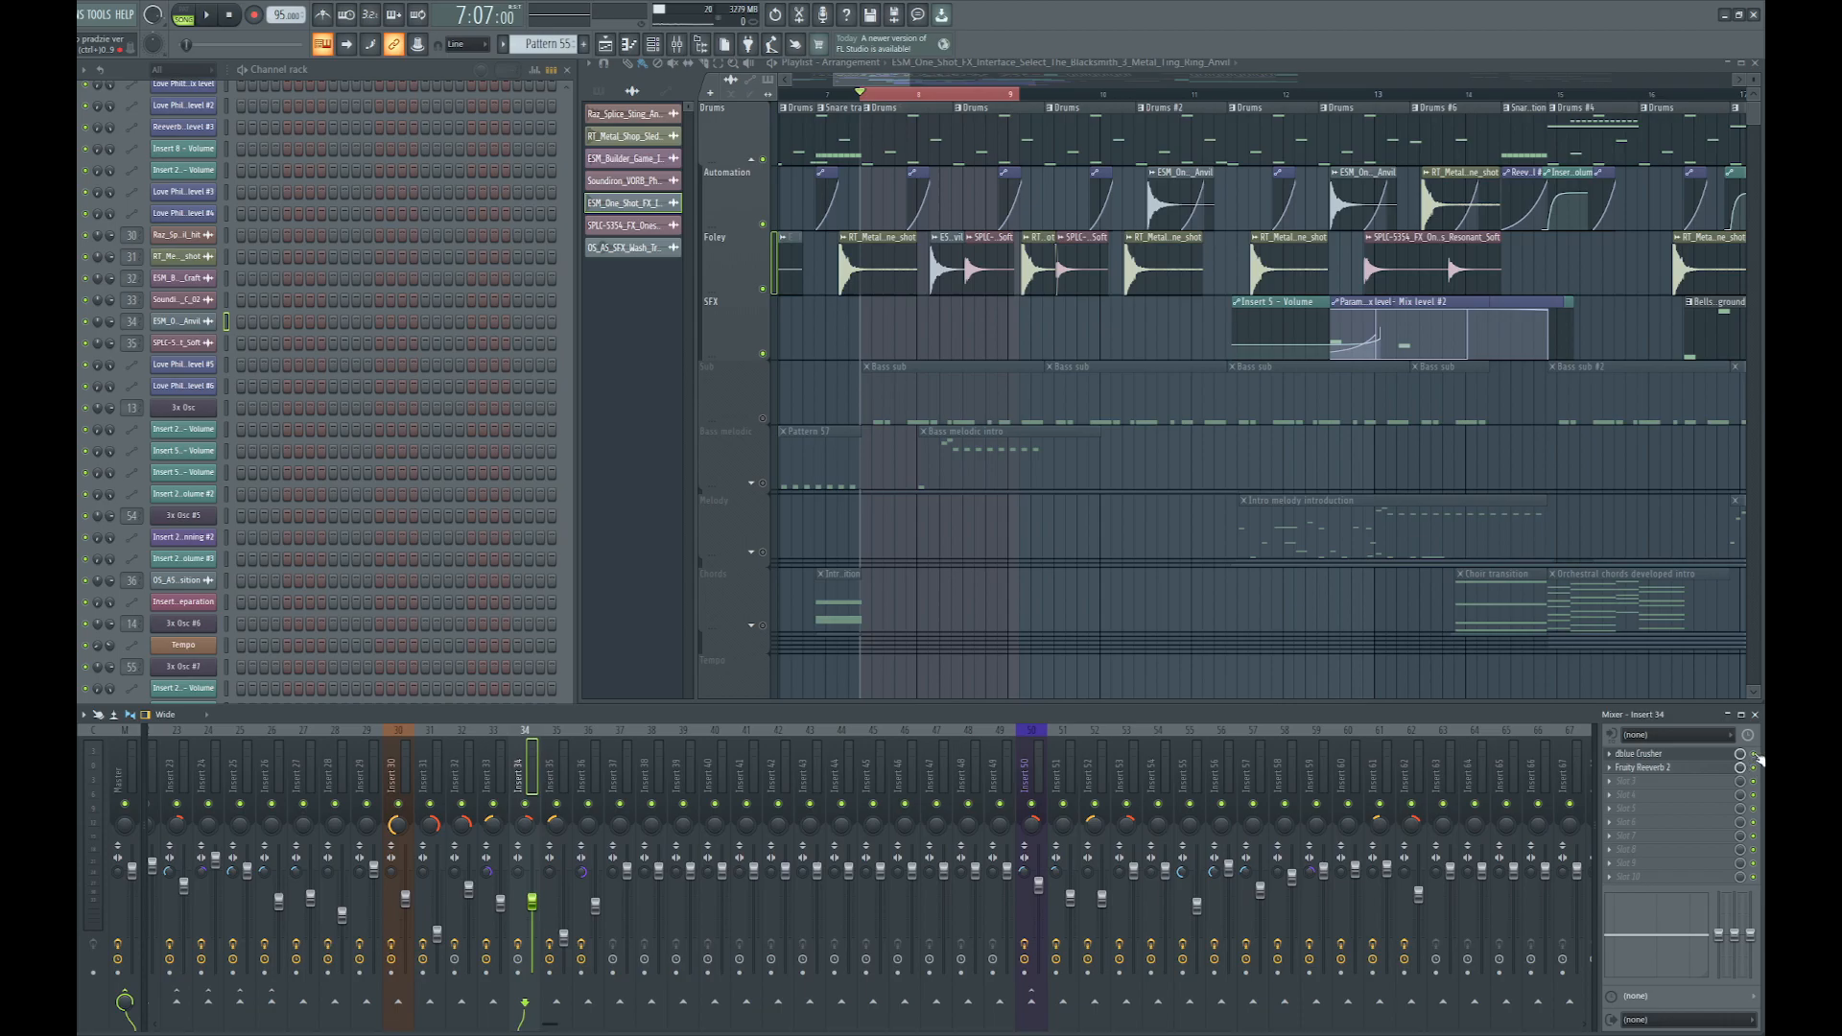
{"action": "left_click", "coordinate": [987, 286]}
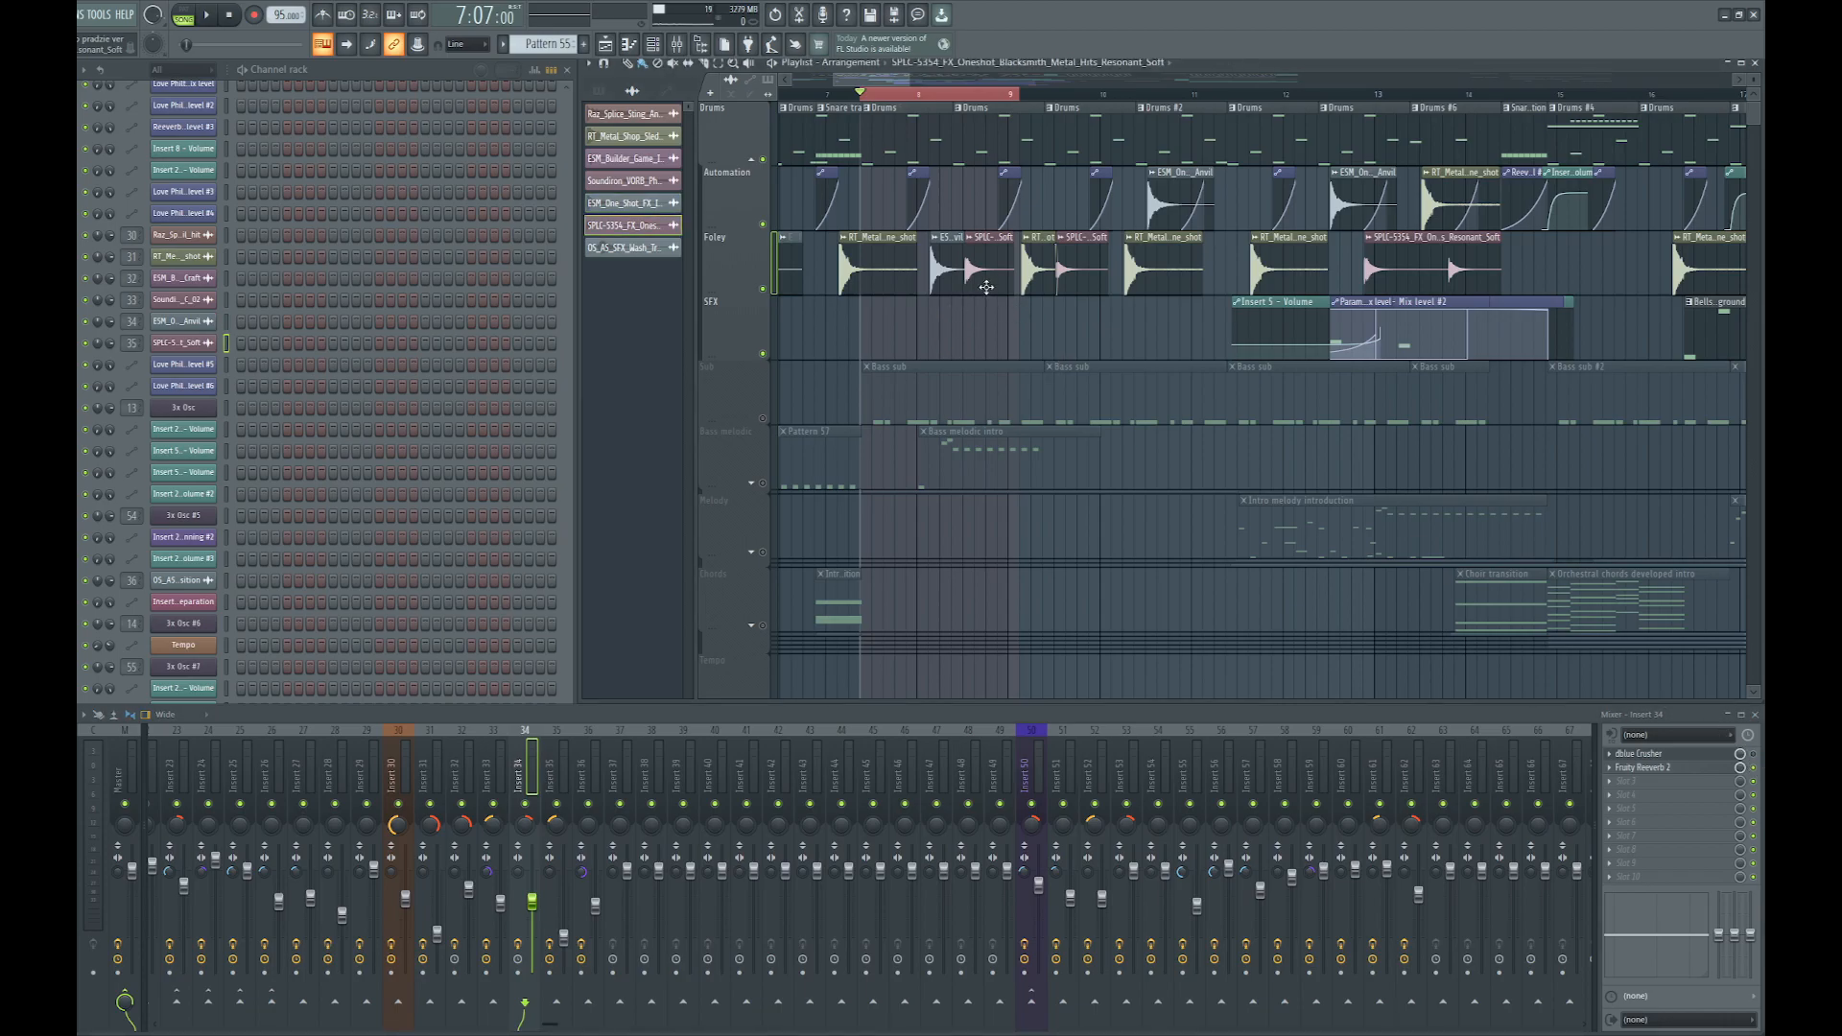
{"action": "left_click", "coordinate": [562, 773]}
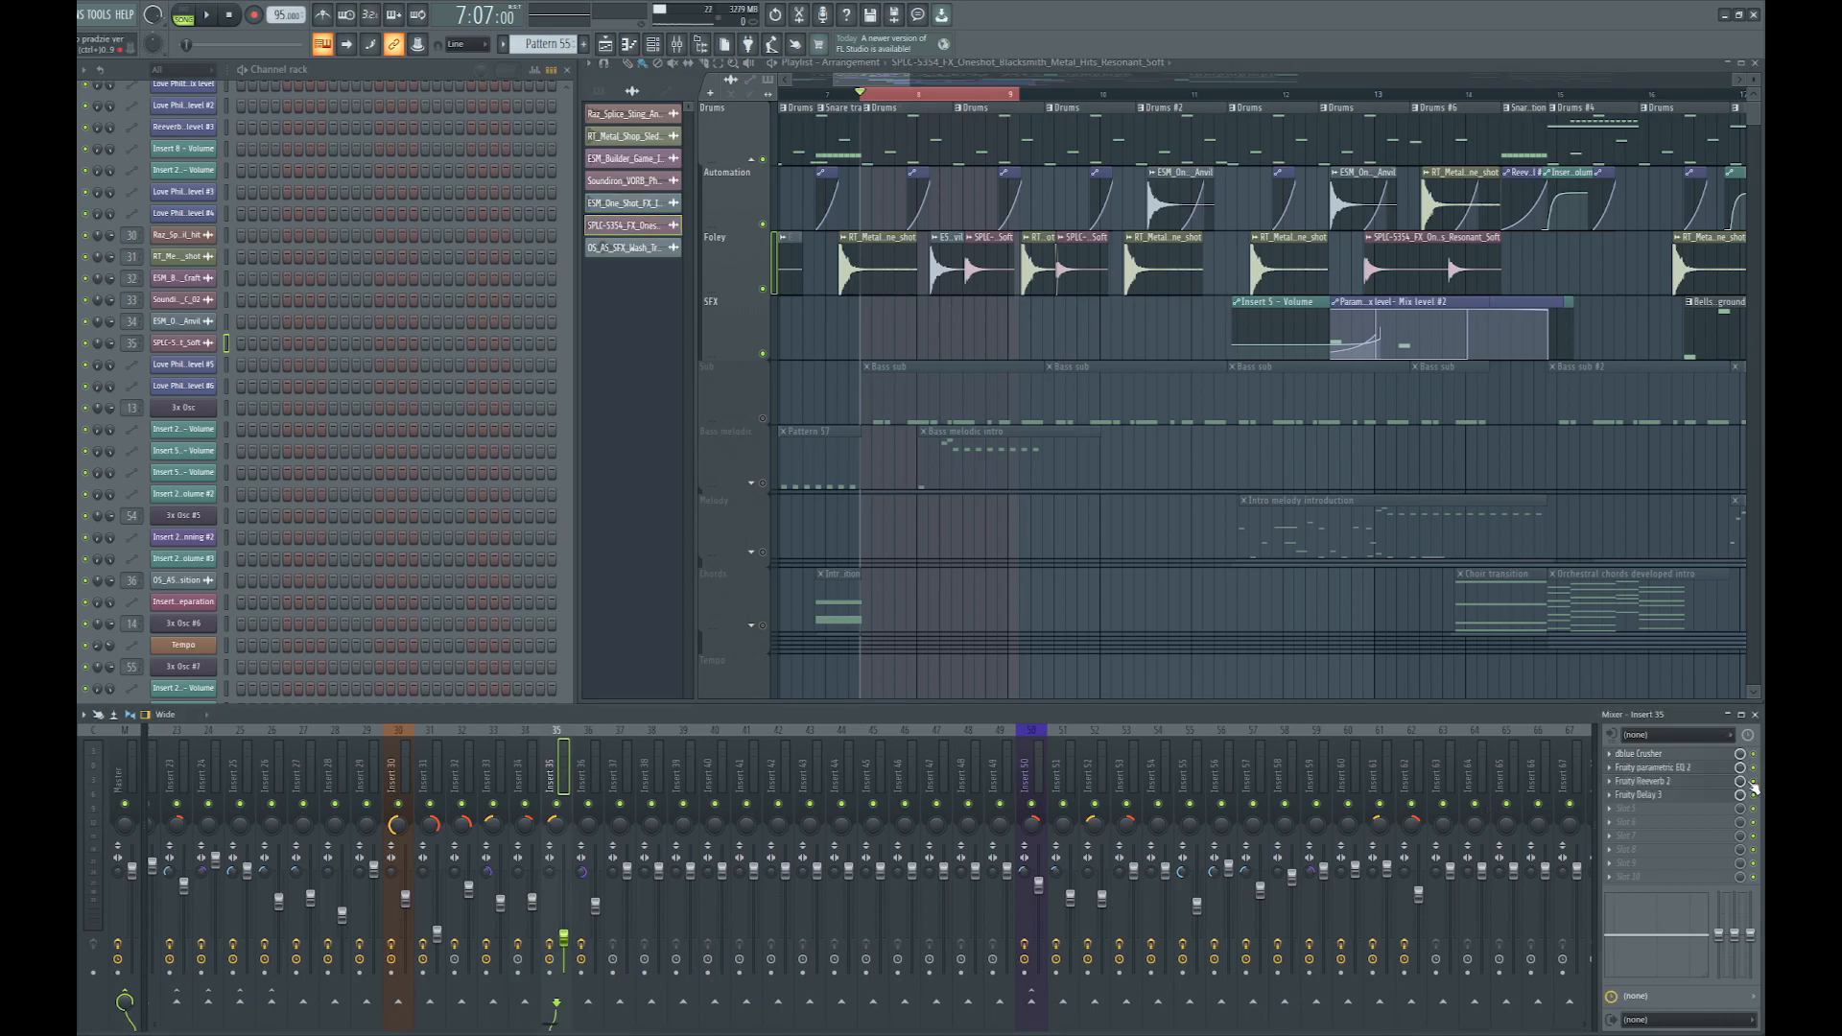
{"action": "left_click", "coordinate": [1681, 755]}
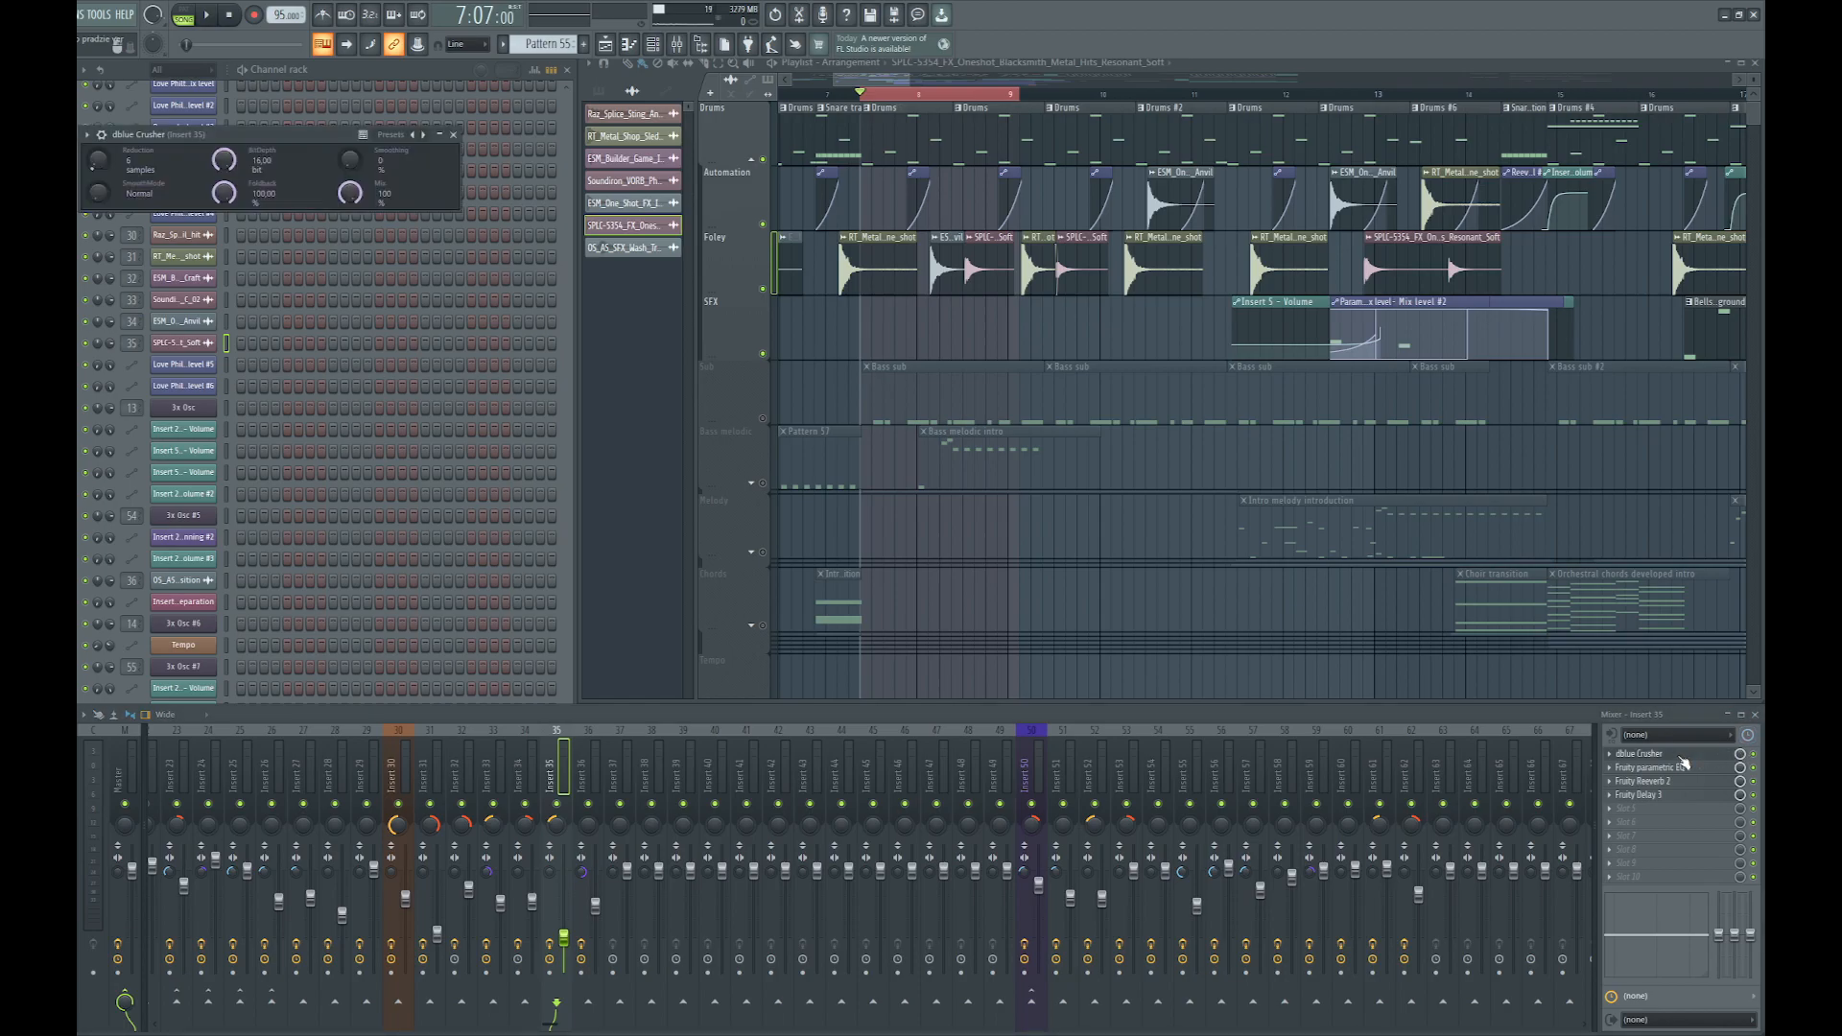
{"action": "left_click", "coordinate": [1682, 761]}
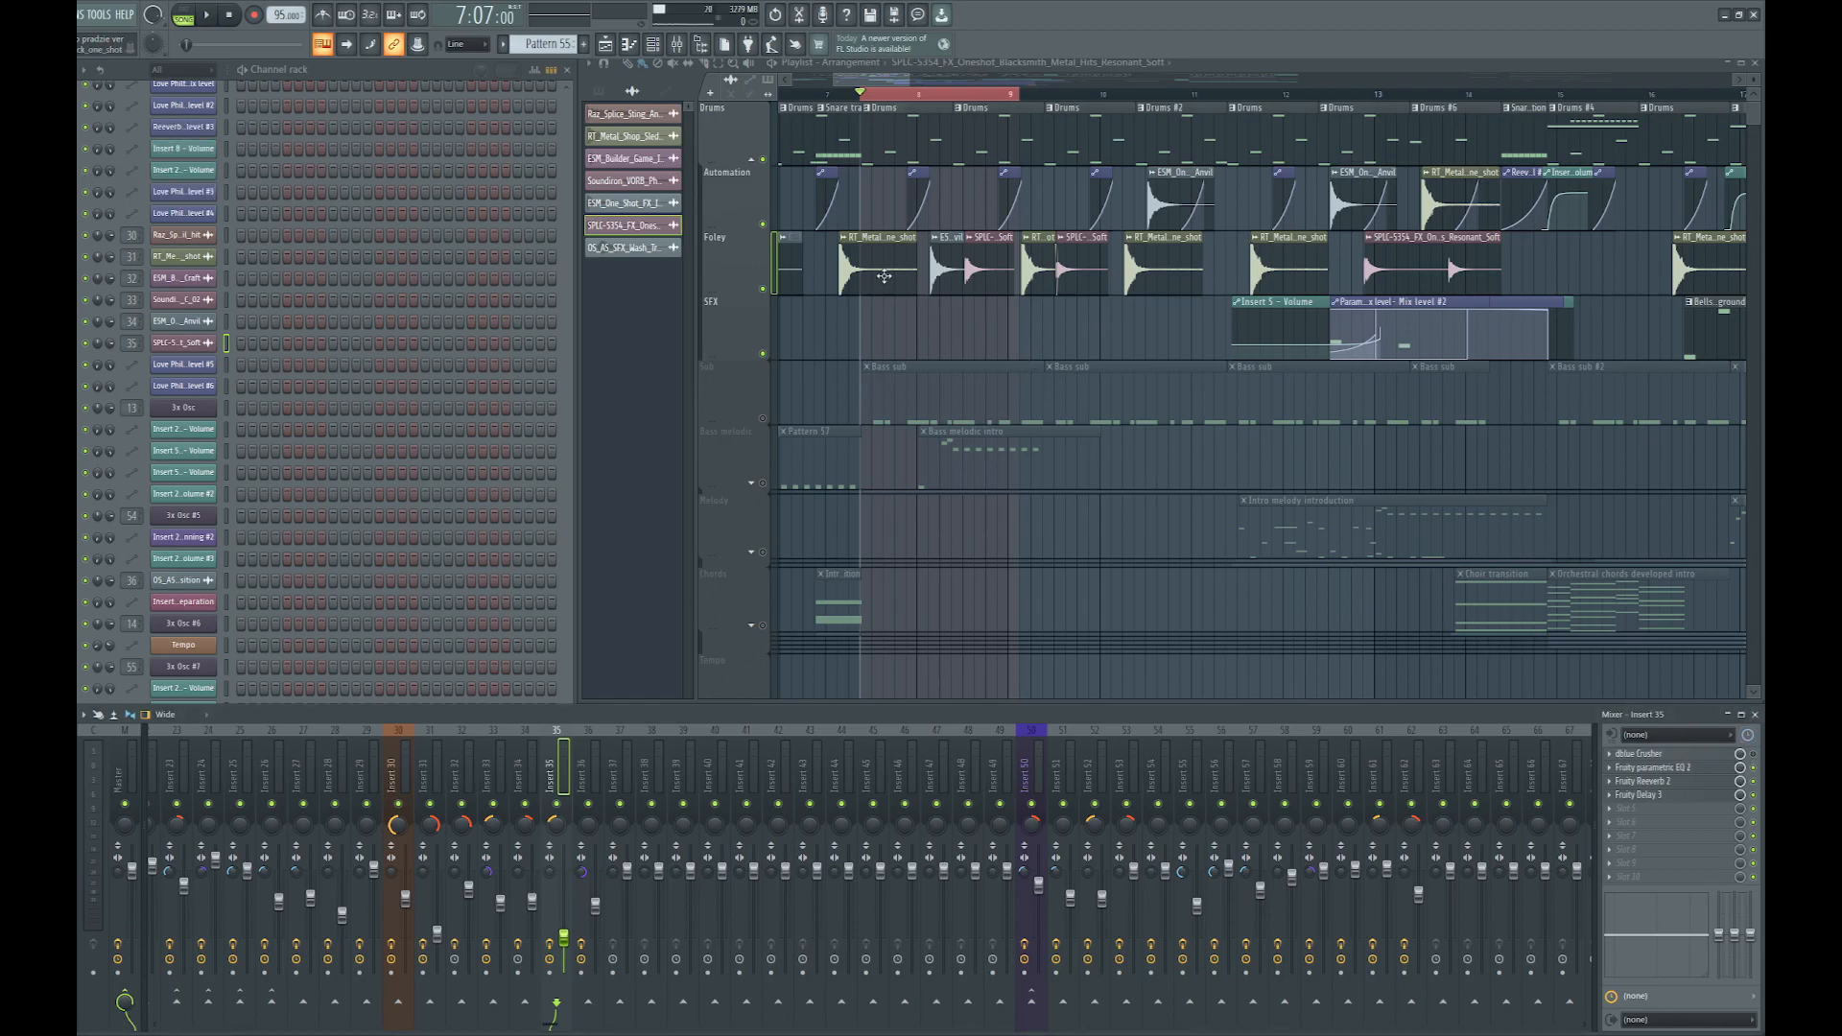
Play the selected range twice with only drums and effects audible, checking mixer inserts 34 and 35 between playbacks
{"action": "key", "text": "space"}
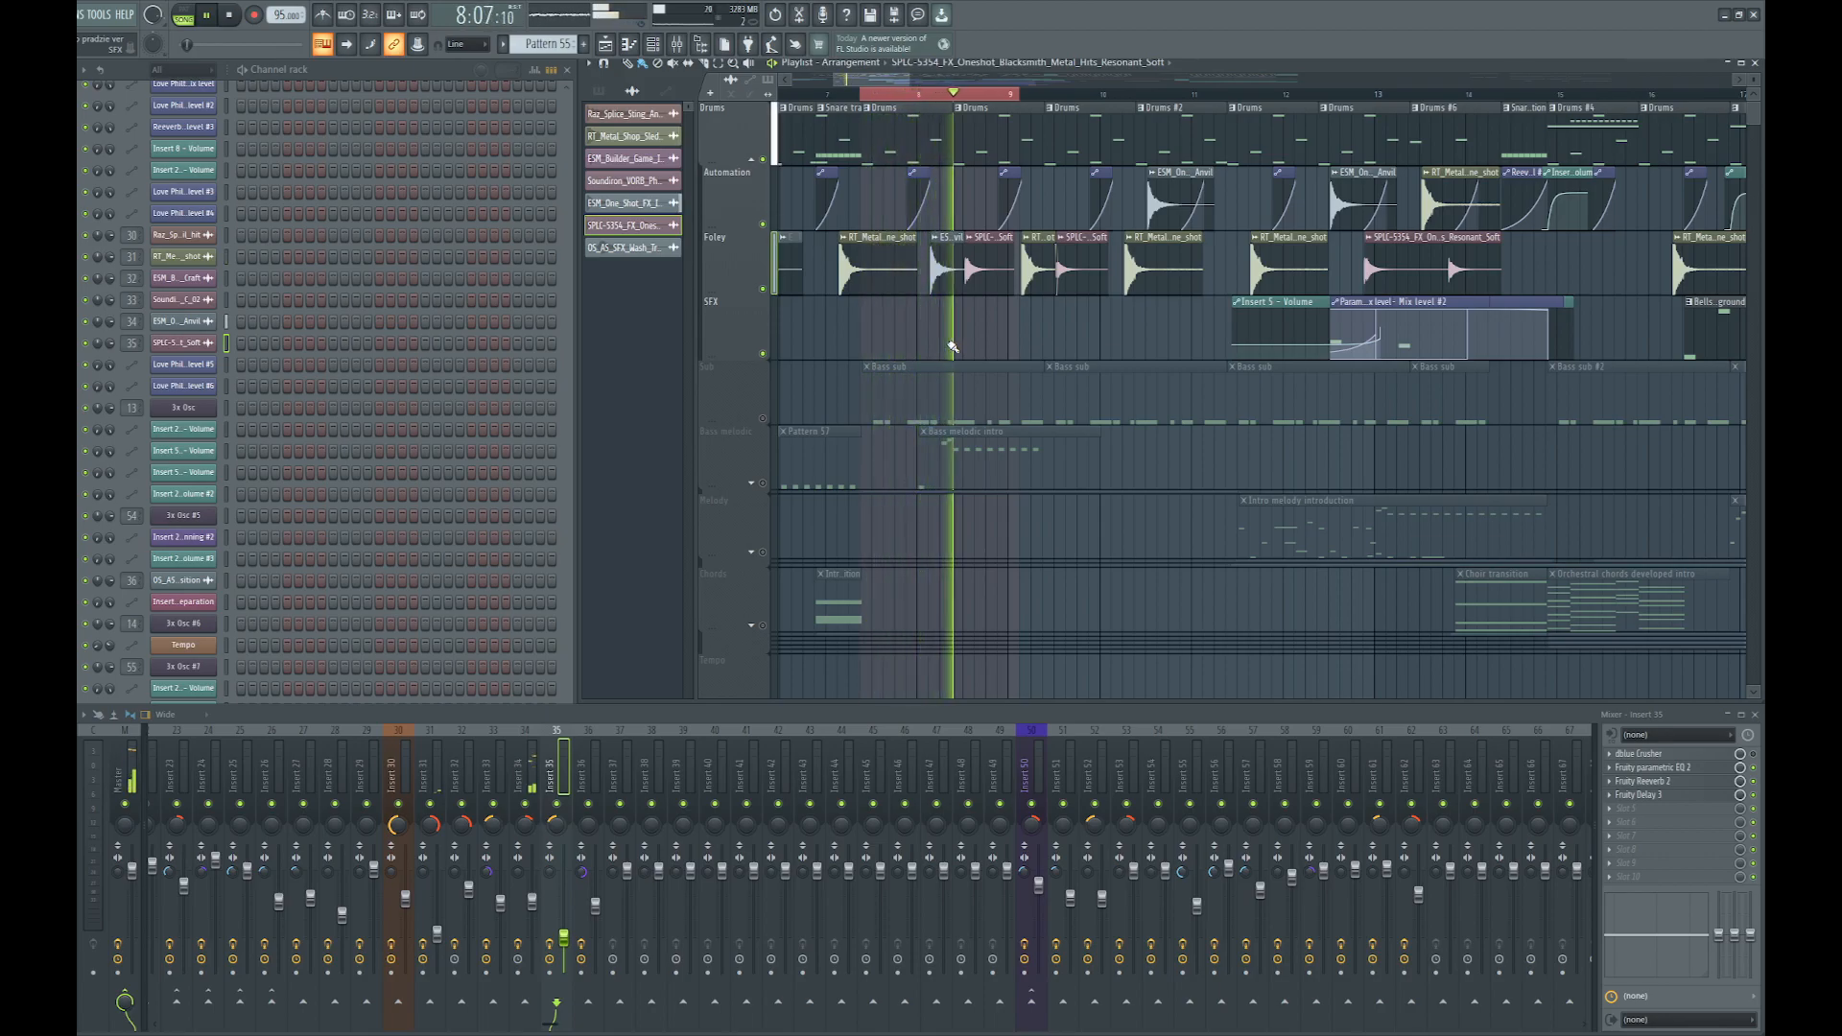
{"action": "key", "text": "space"}
{"action": "left_click", "coordinate": [526, 777]}
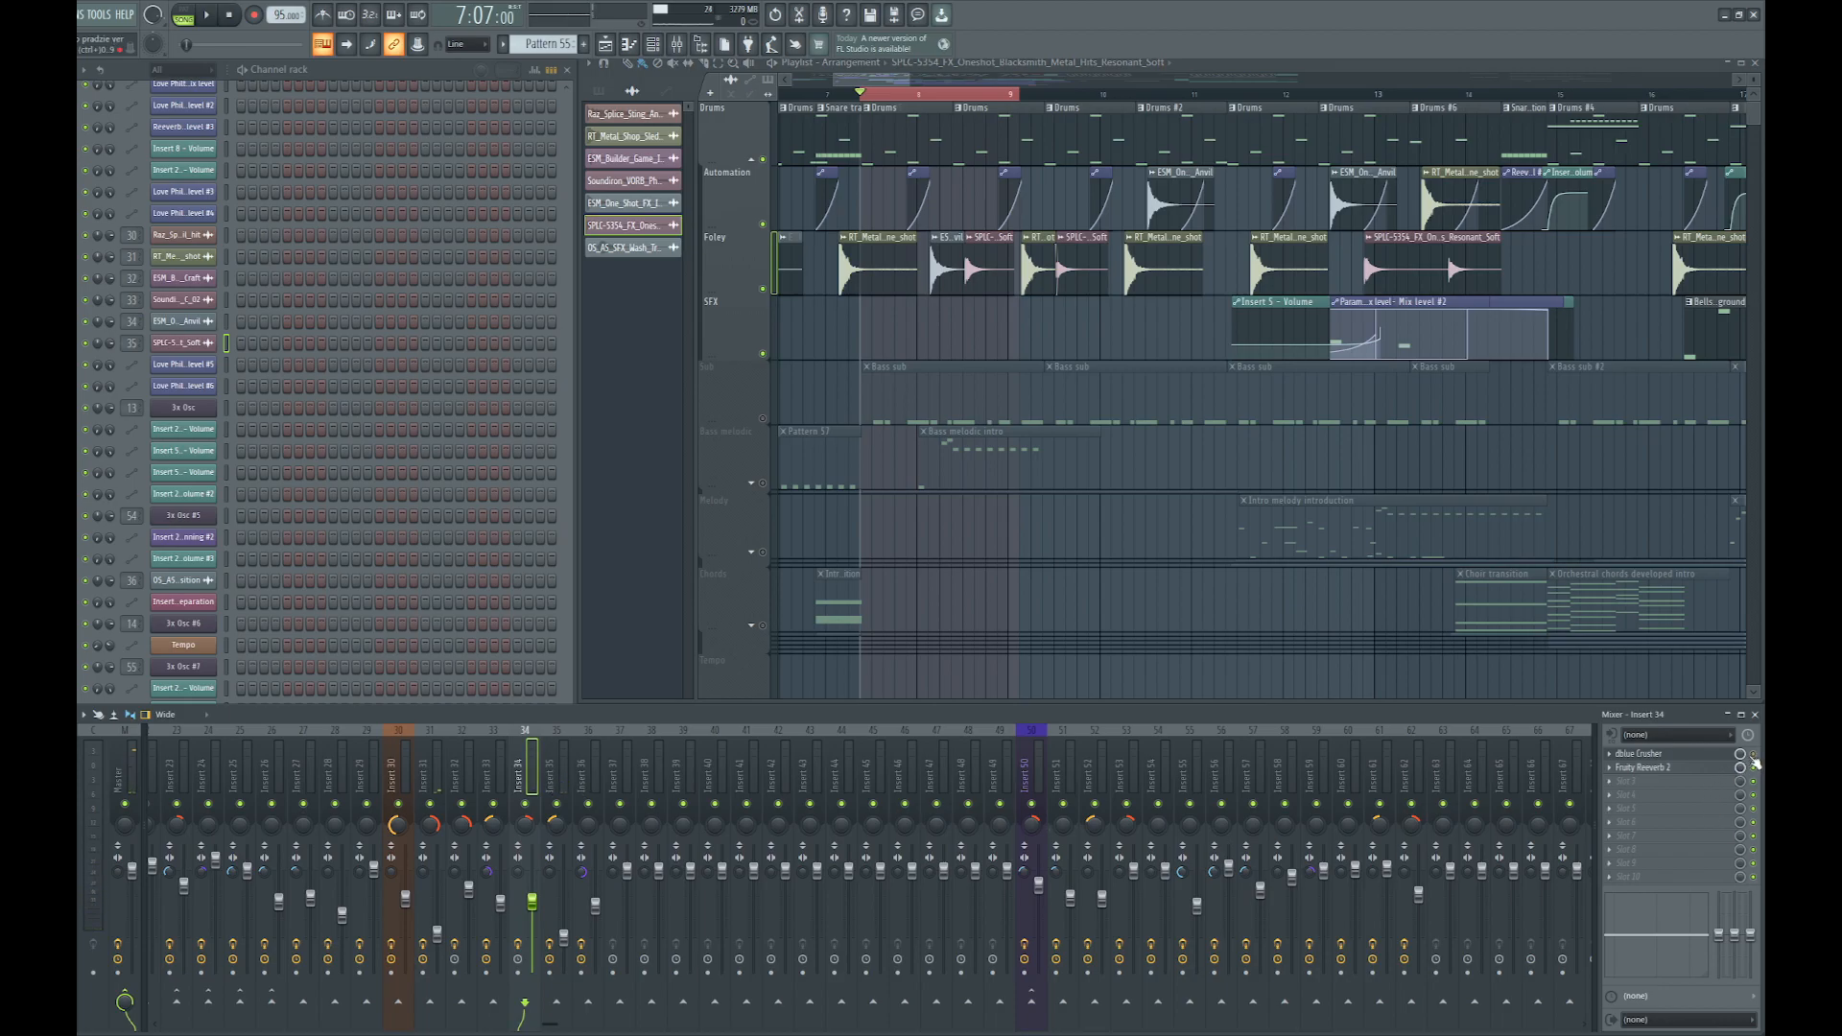
{"action": "left_click", "coordinate": [583, 778]}
{"action": "left_click", "coordinate": [551, 772]}
{"action": "key", "text": "space"}
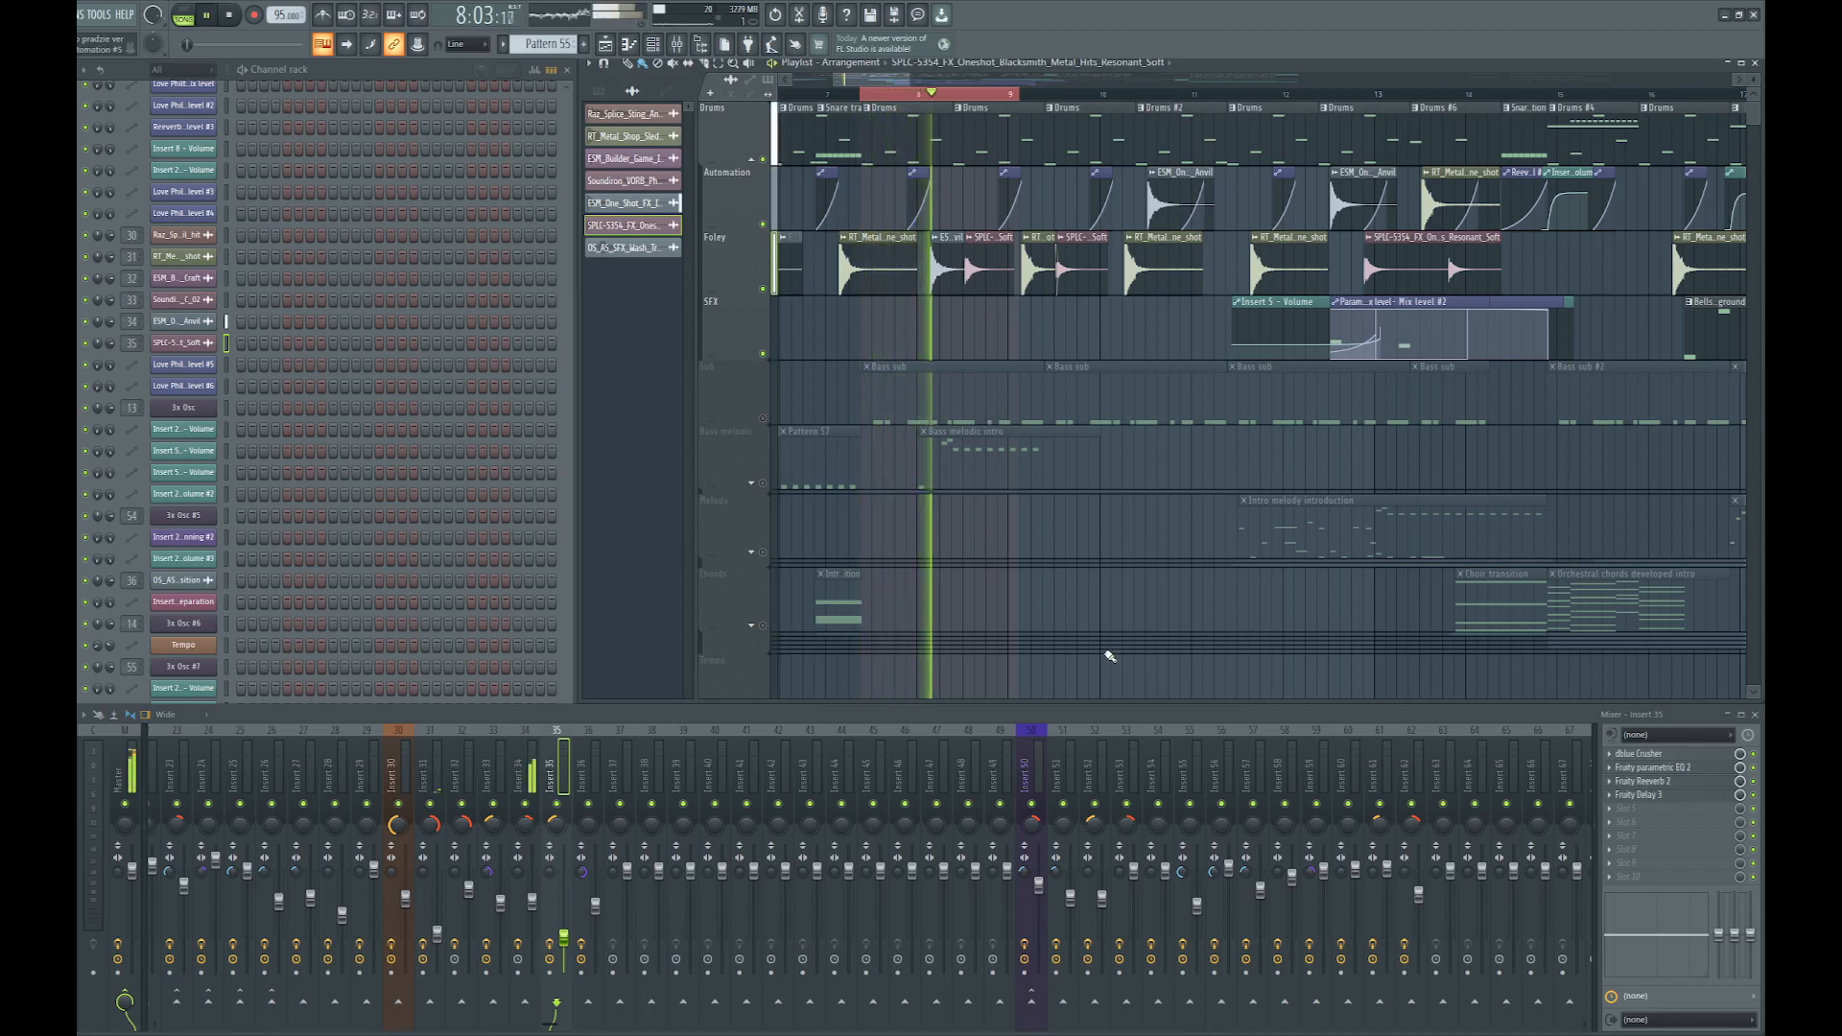
{"action": "key", "text": "space"}
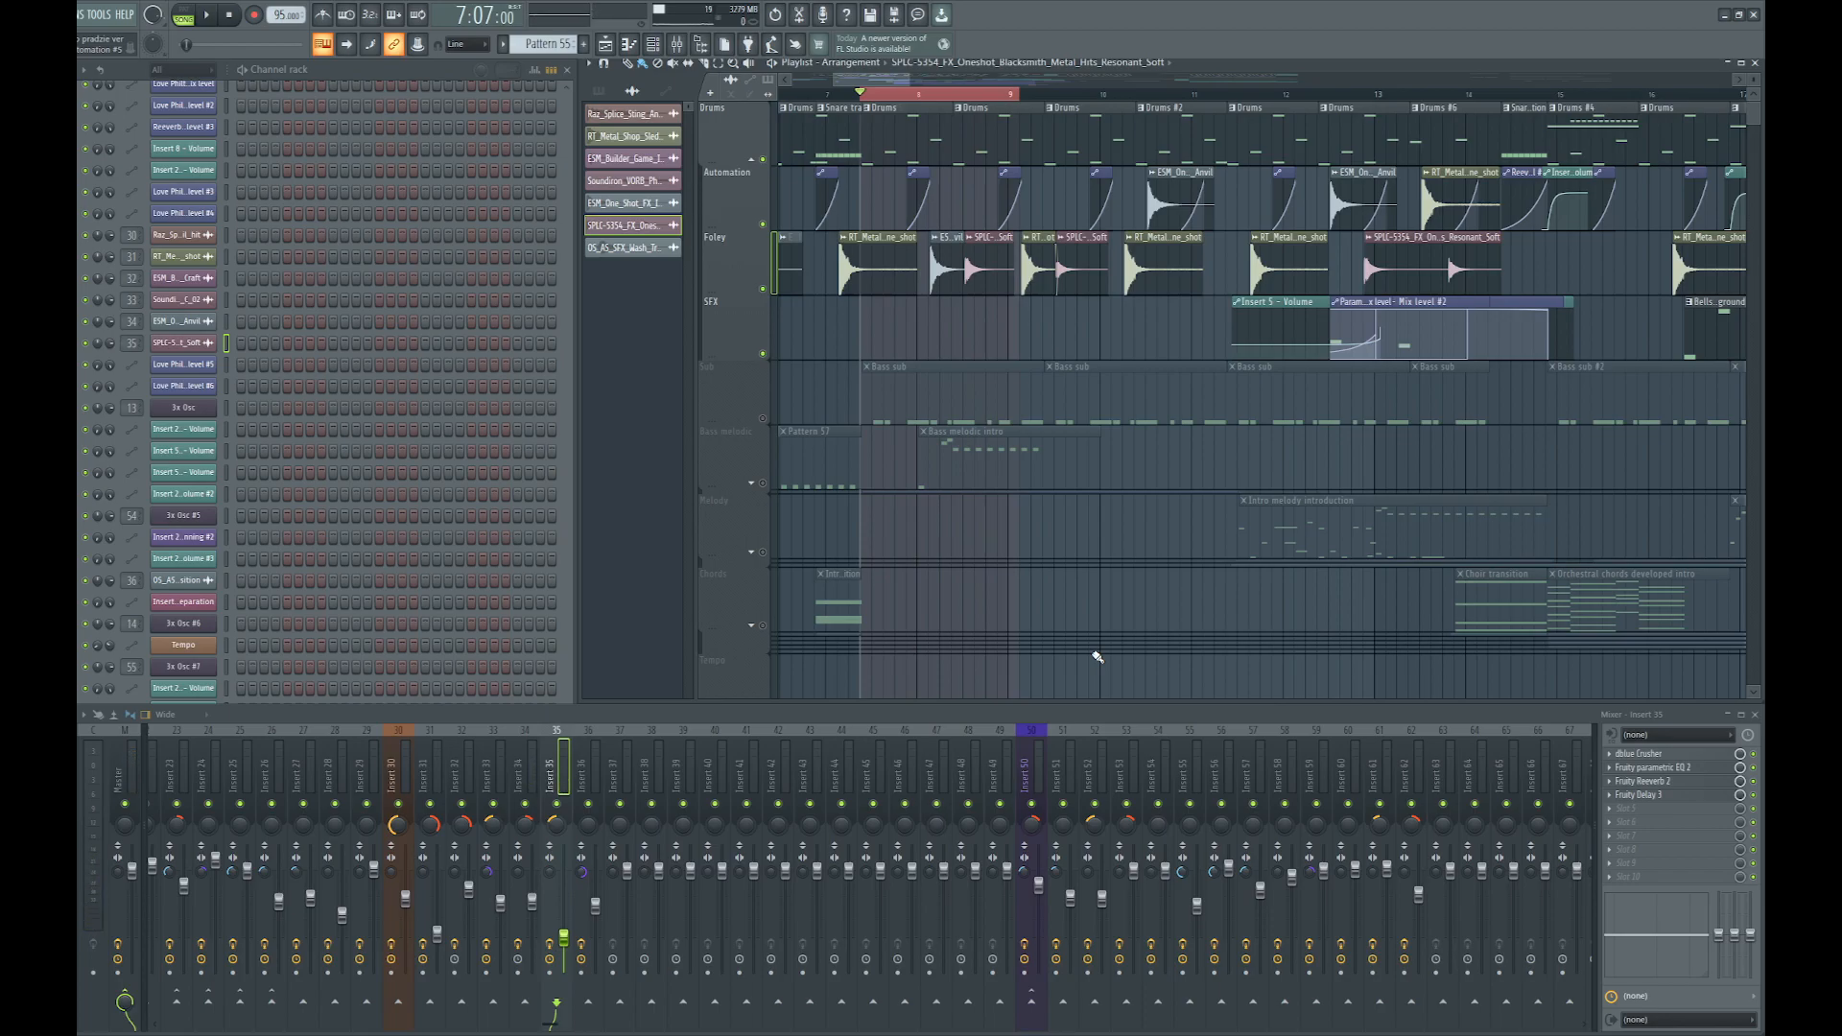
Pick the Drums clip above the selected range's first Stereo Enhancer automation clip and clear the time selection
{"action": "scroll", "coordinate": [958, 412], "scroll_direction": "down", "scroll_amount": 4}
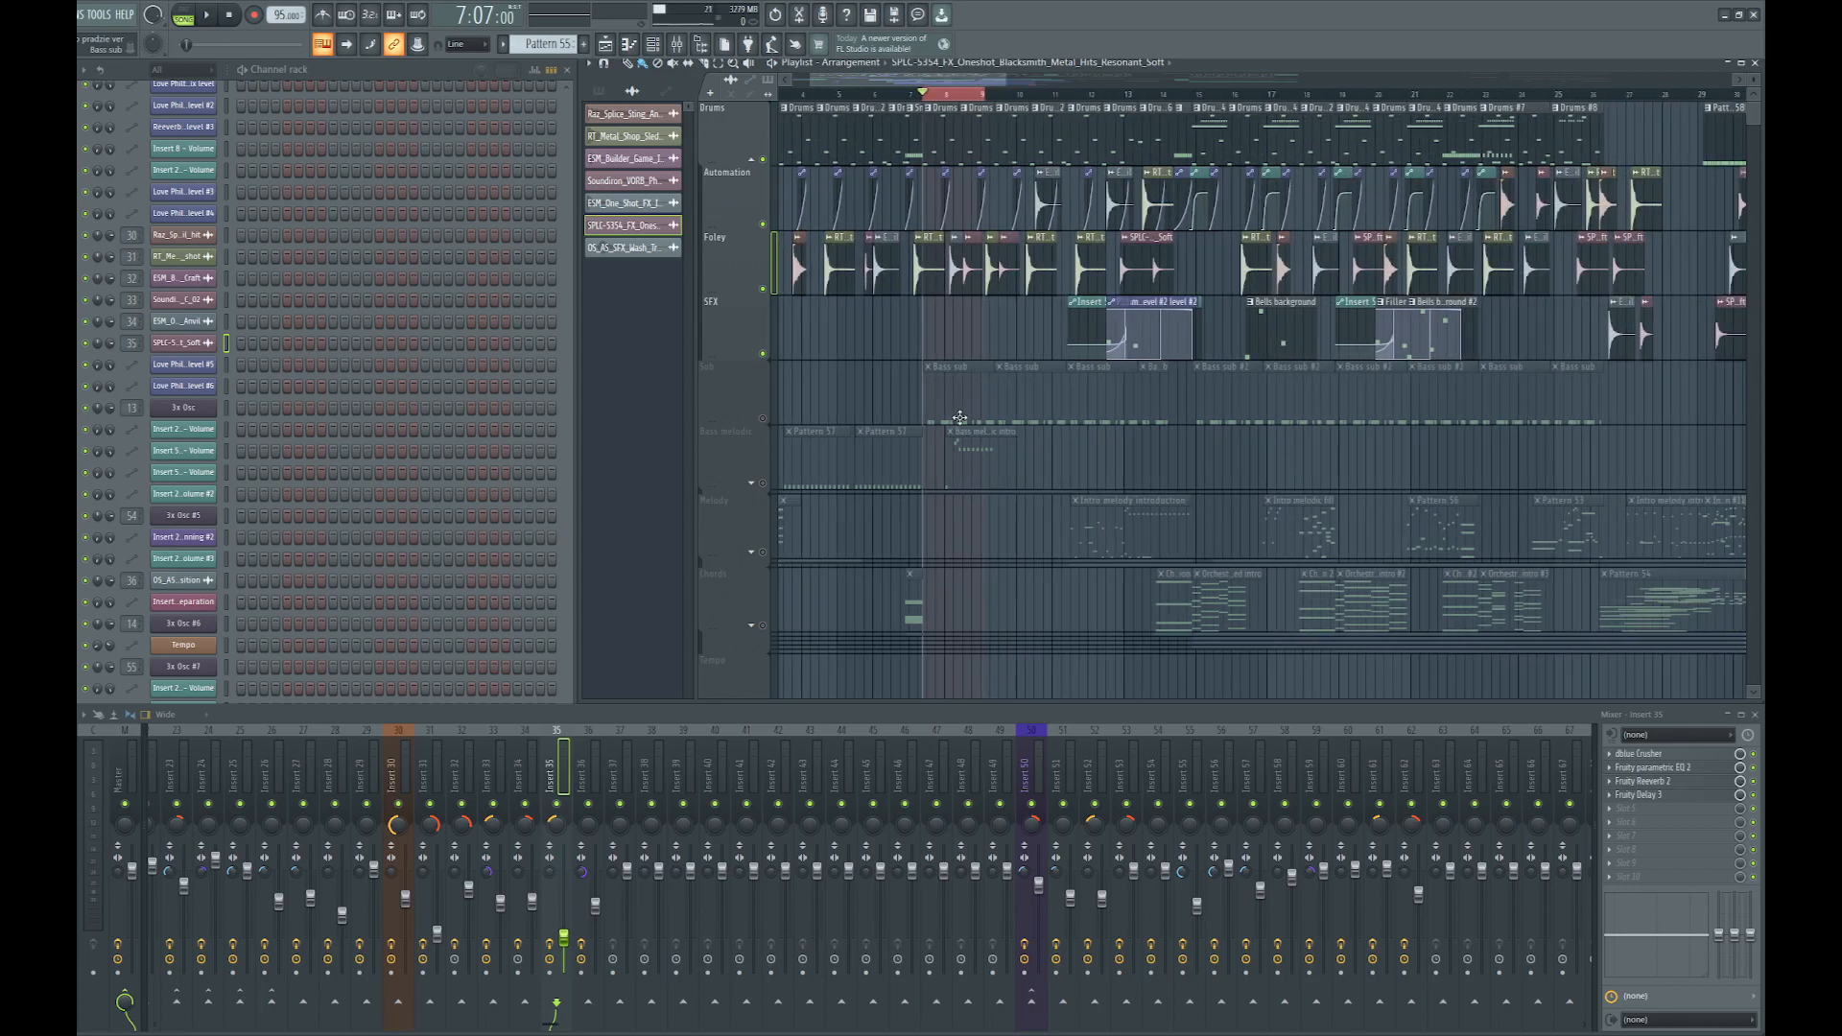
{"action": "scroll", "coordinate": [950, 310], "scroll_direction": "down", "scroll_amount": 2}
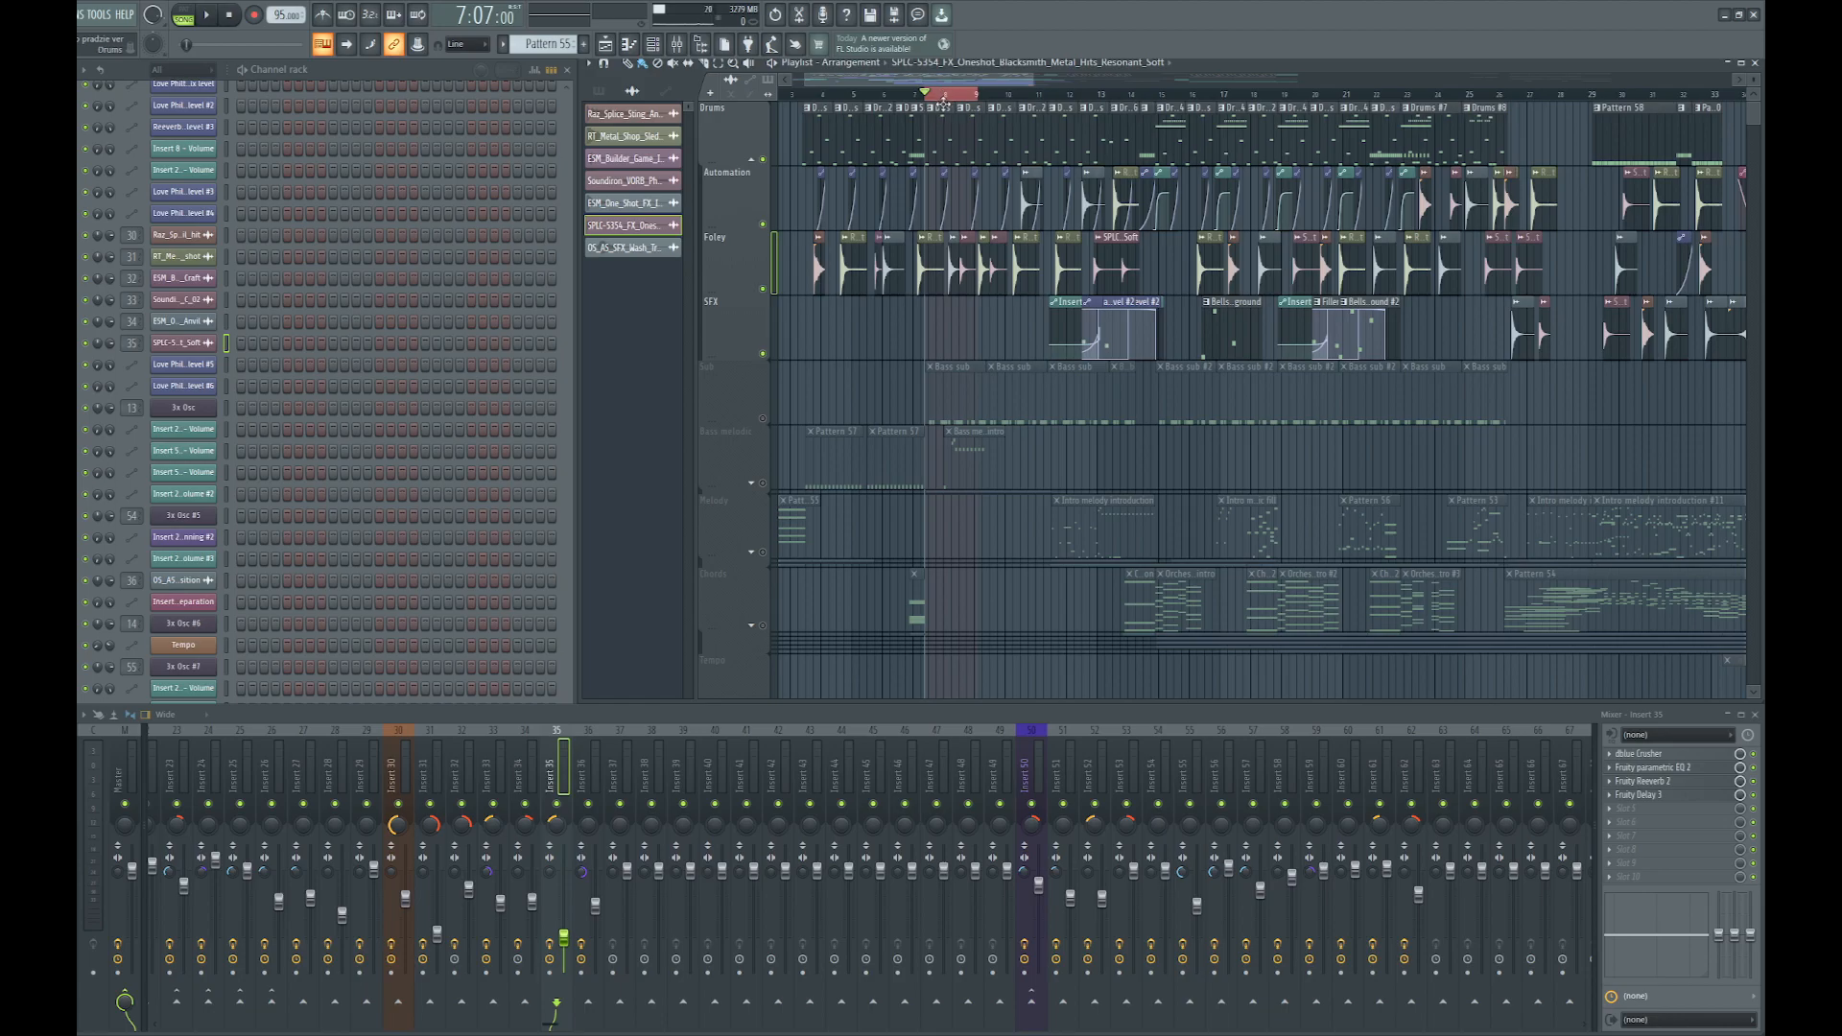
{"action": "scroll", "coordinate": [976, 308], "scroll_direction": "up", "scroll_amount": 2}
{"action": "scroll", "coordinate": [976, 308], "scroll_direction": "up", "scroll_amount": 3}
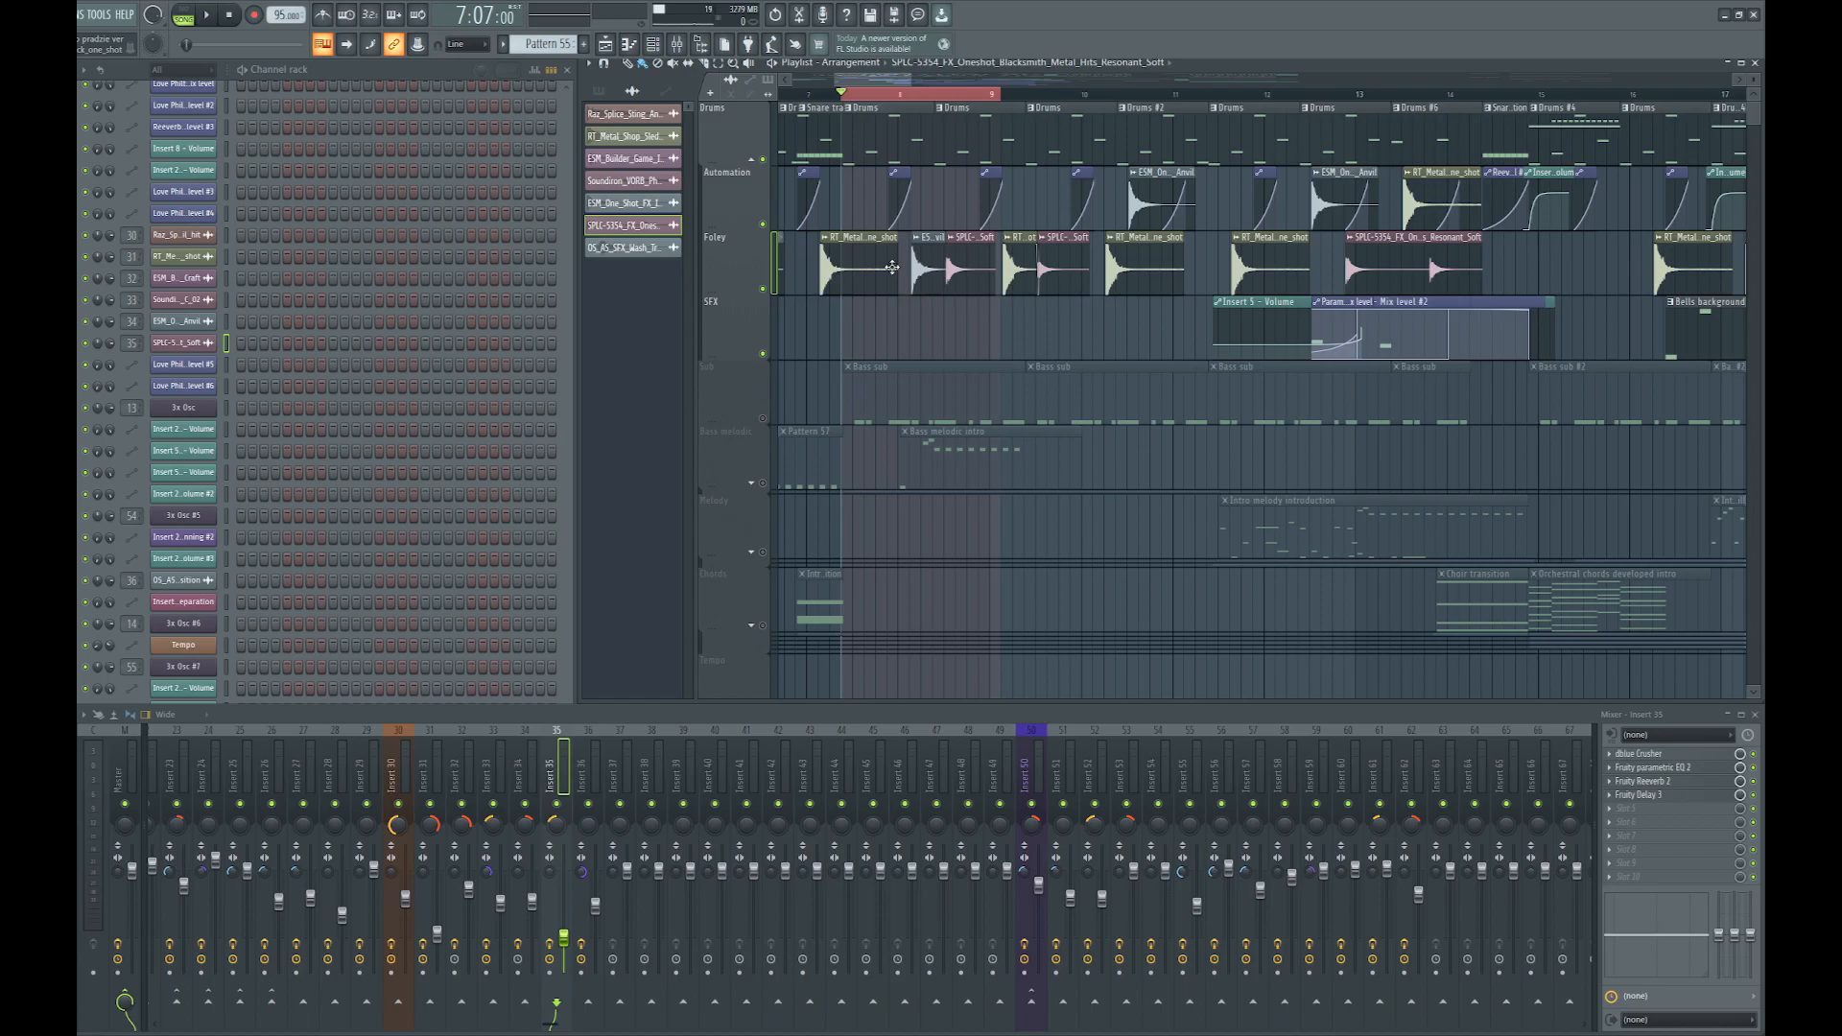
{"action": "scroll", "coordinate": [895, 192], "scroll_direction": "up", "scroll_amount": 4}
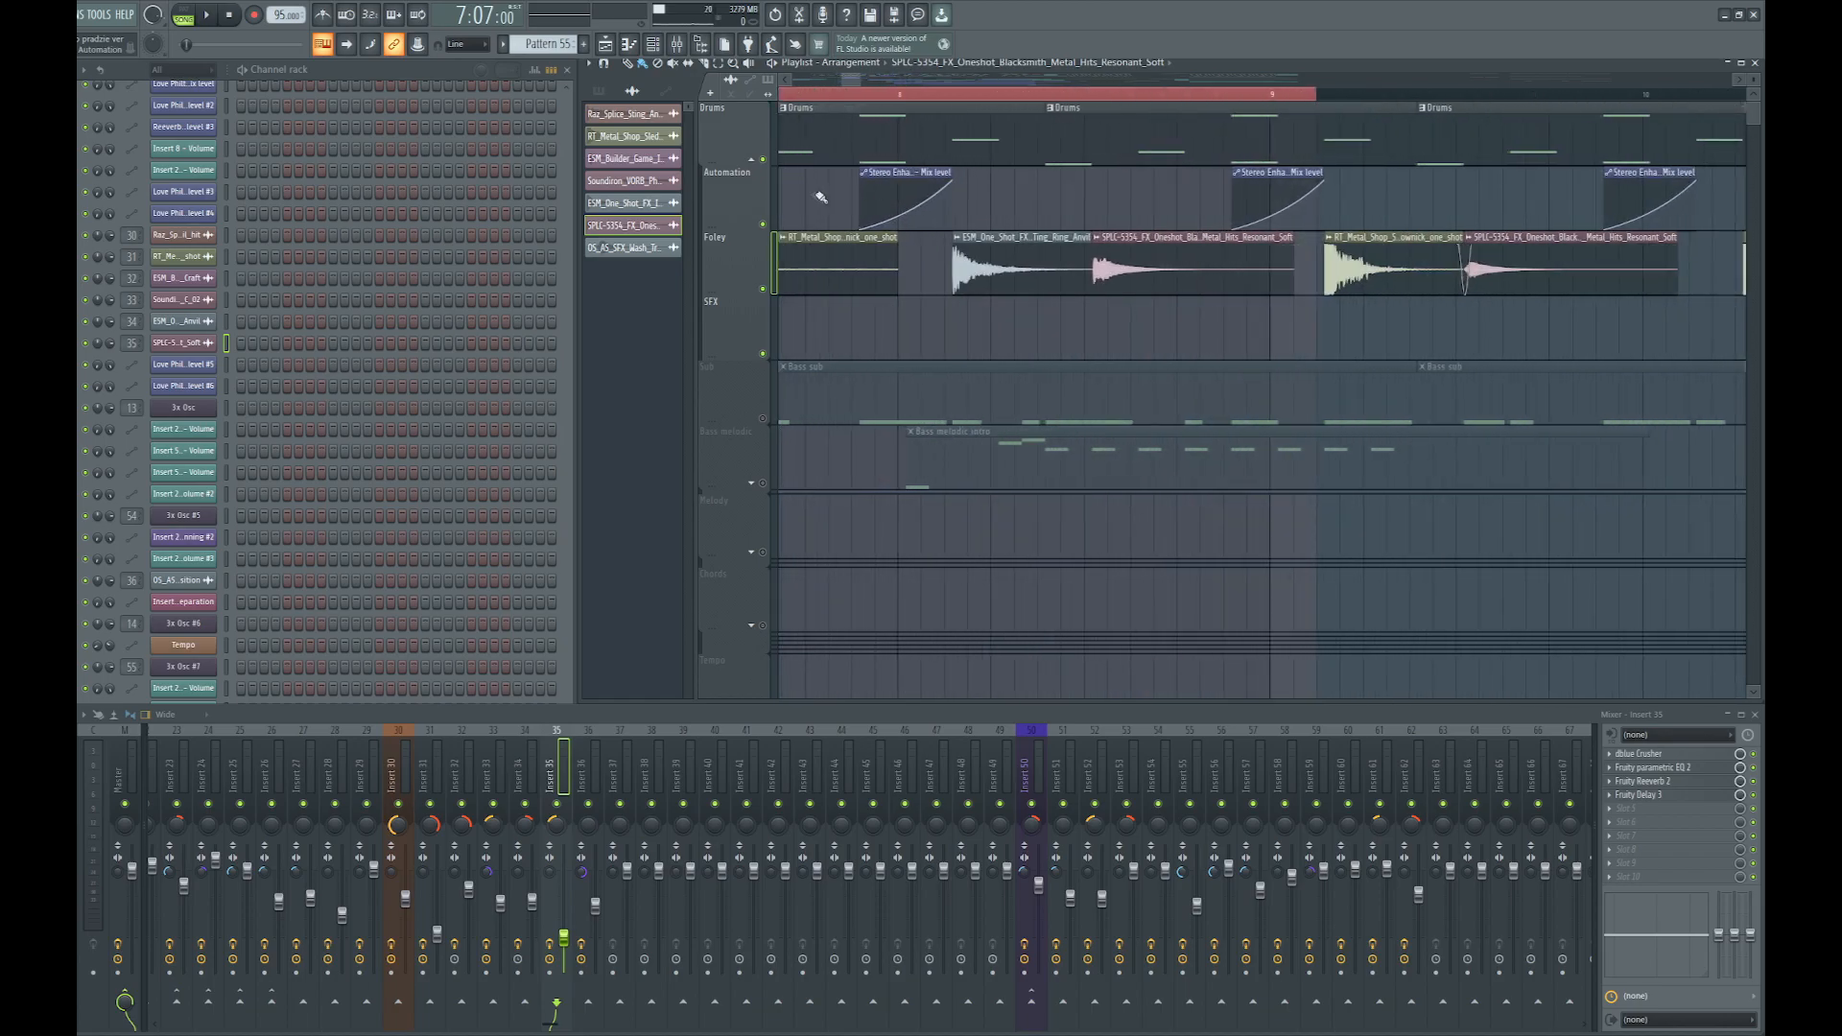
{"action": "scroll", "coordinate": [816, 196], "scroll_direction": "up", "scroll_amount": 3}
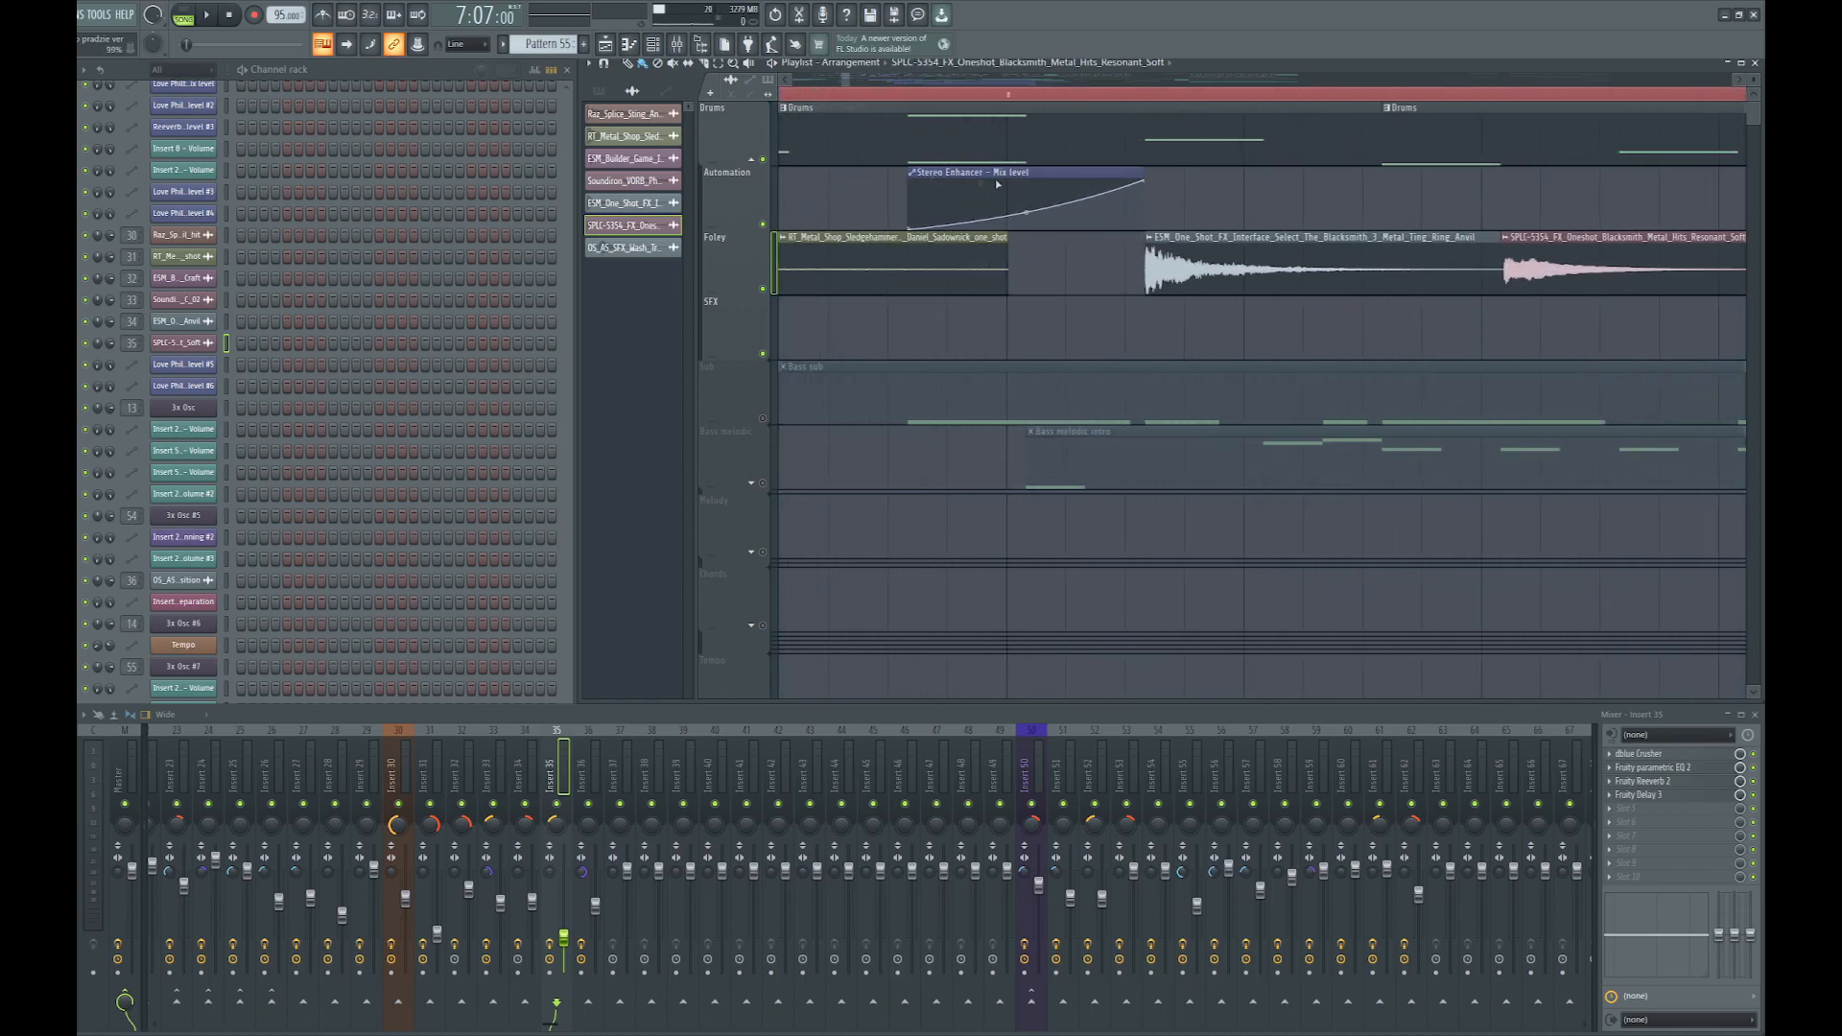
{"action": "left_click", "coordinate": [971, 137]}
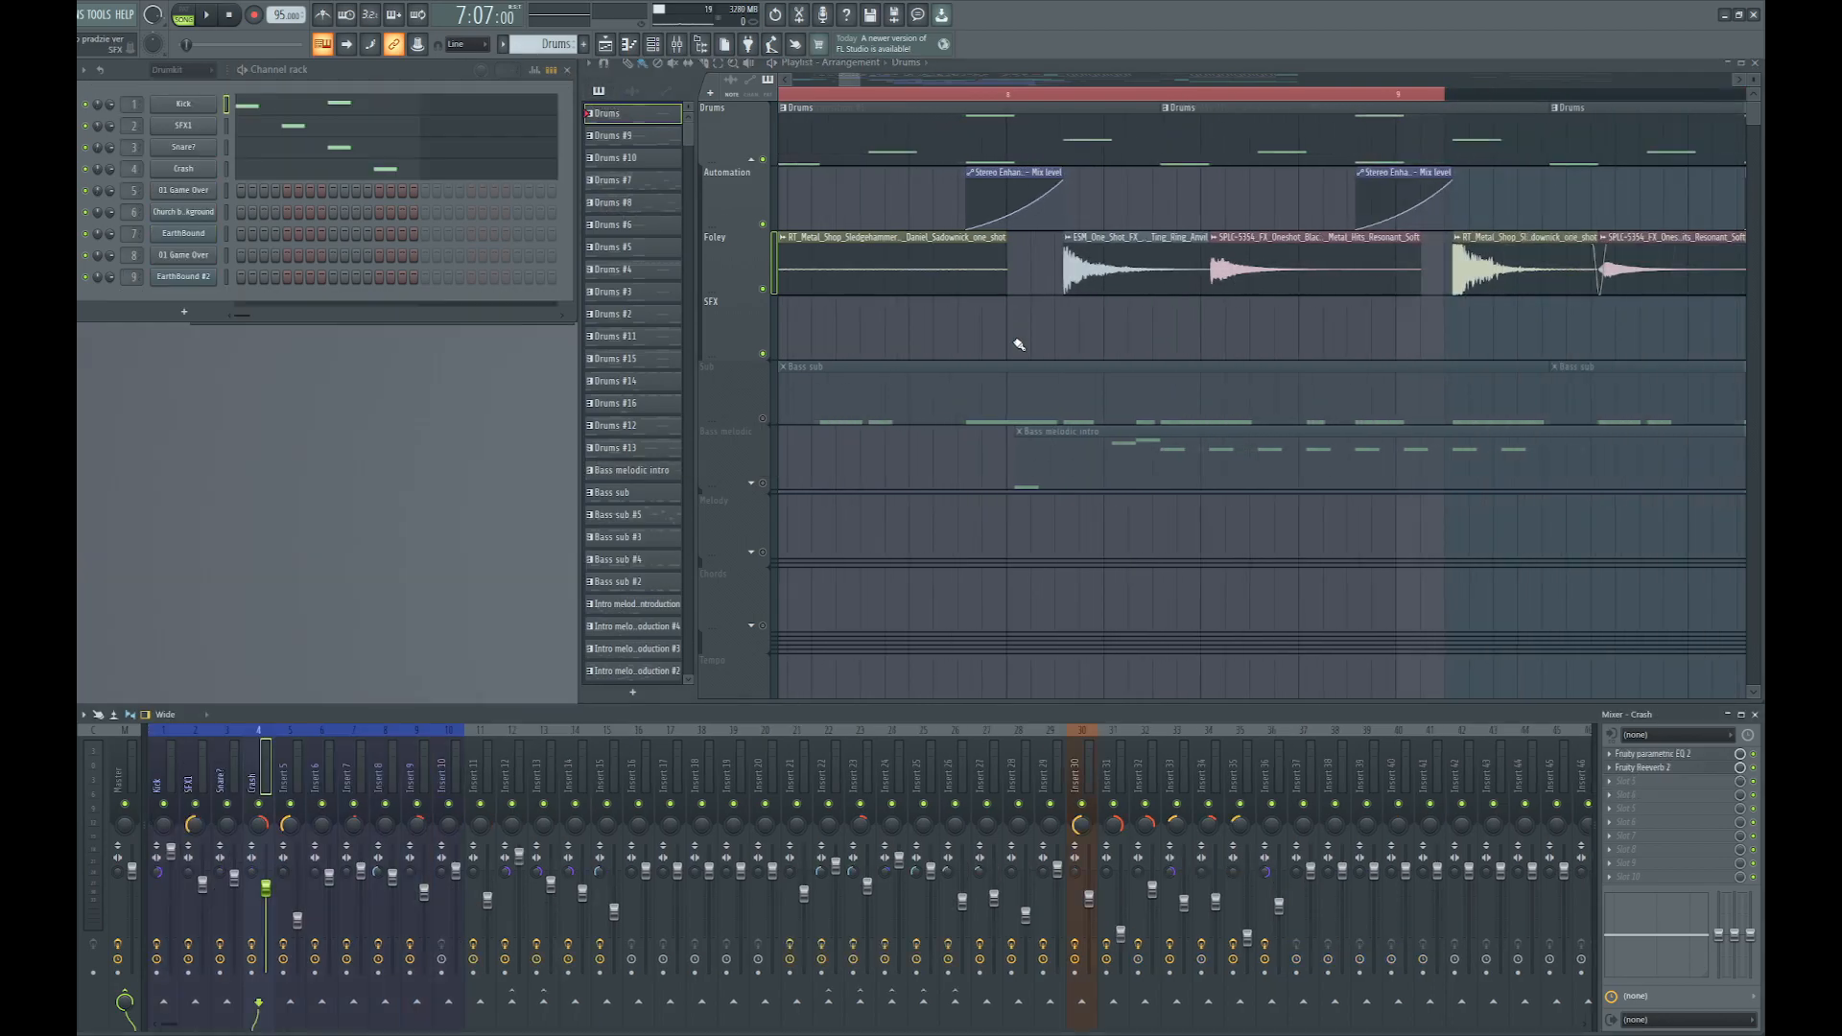
{"action": "scroll", "coordinate": [1019, 343], "scroll_direction": "down", "scroll_amount": 4}
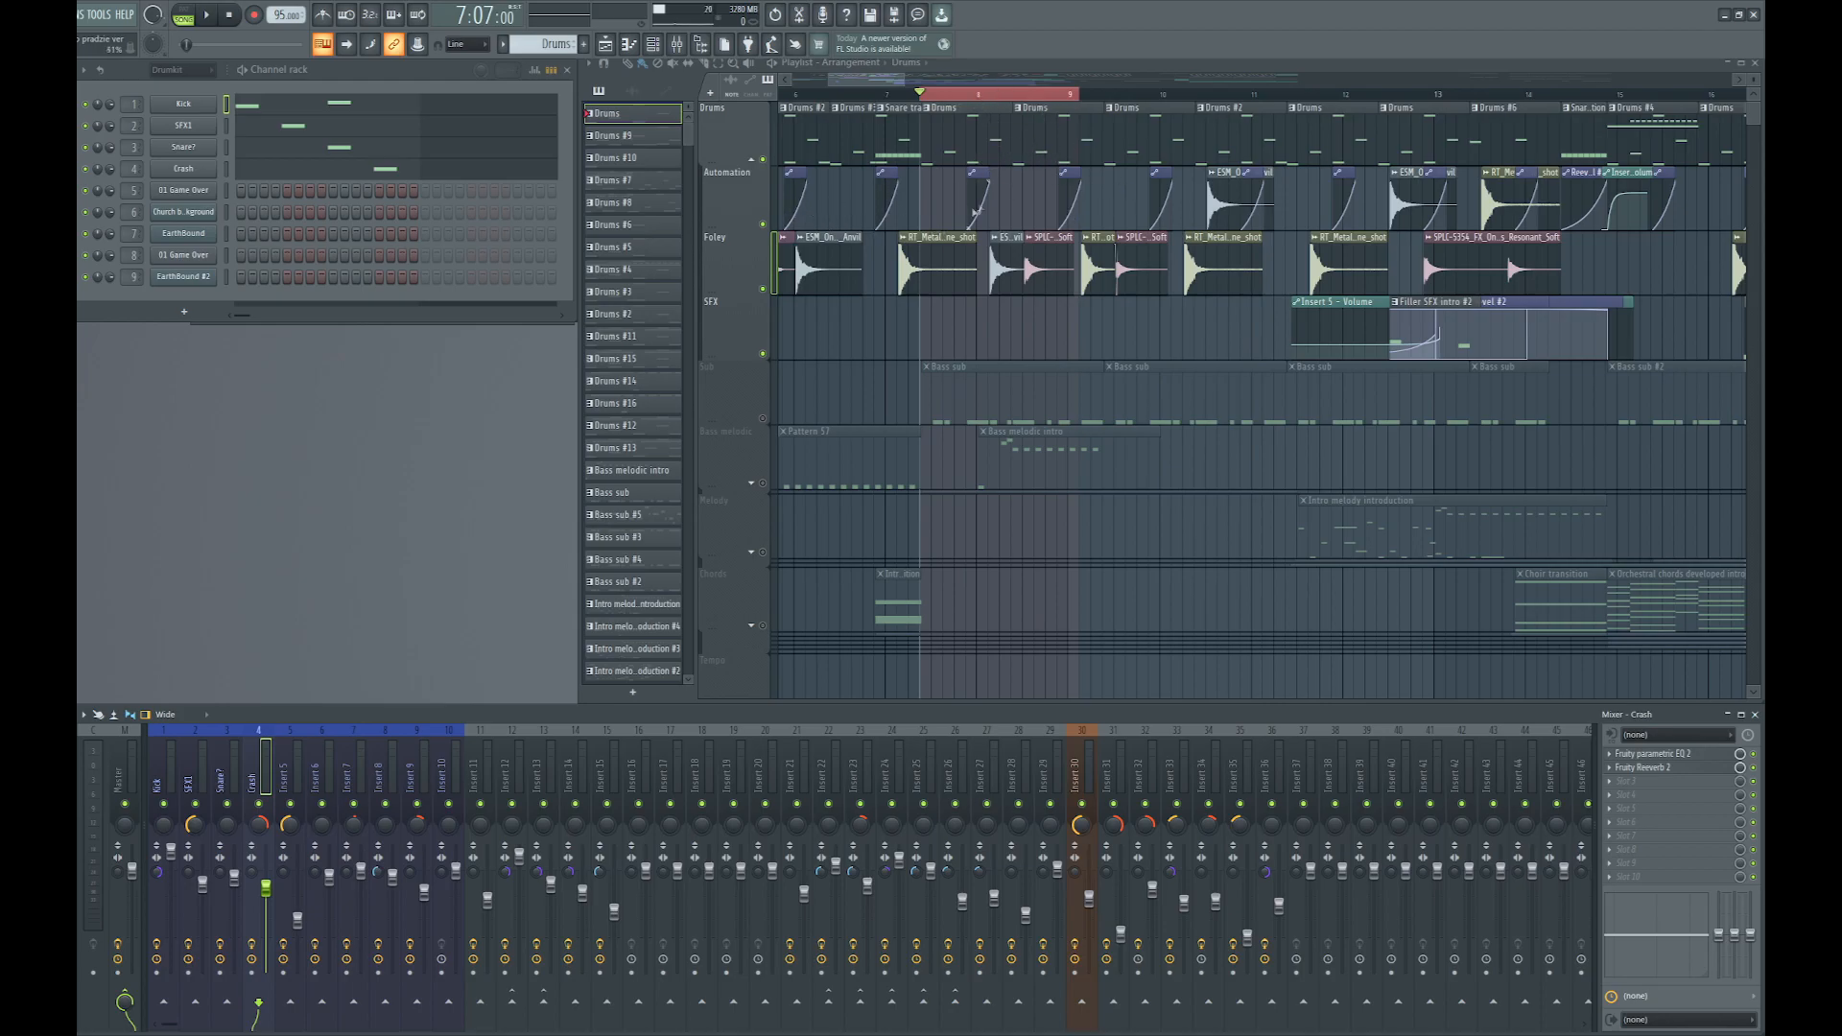
{"action": "right_click", "coordinate": [1023, 99]}
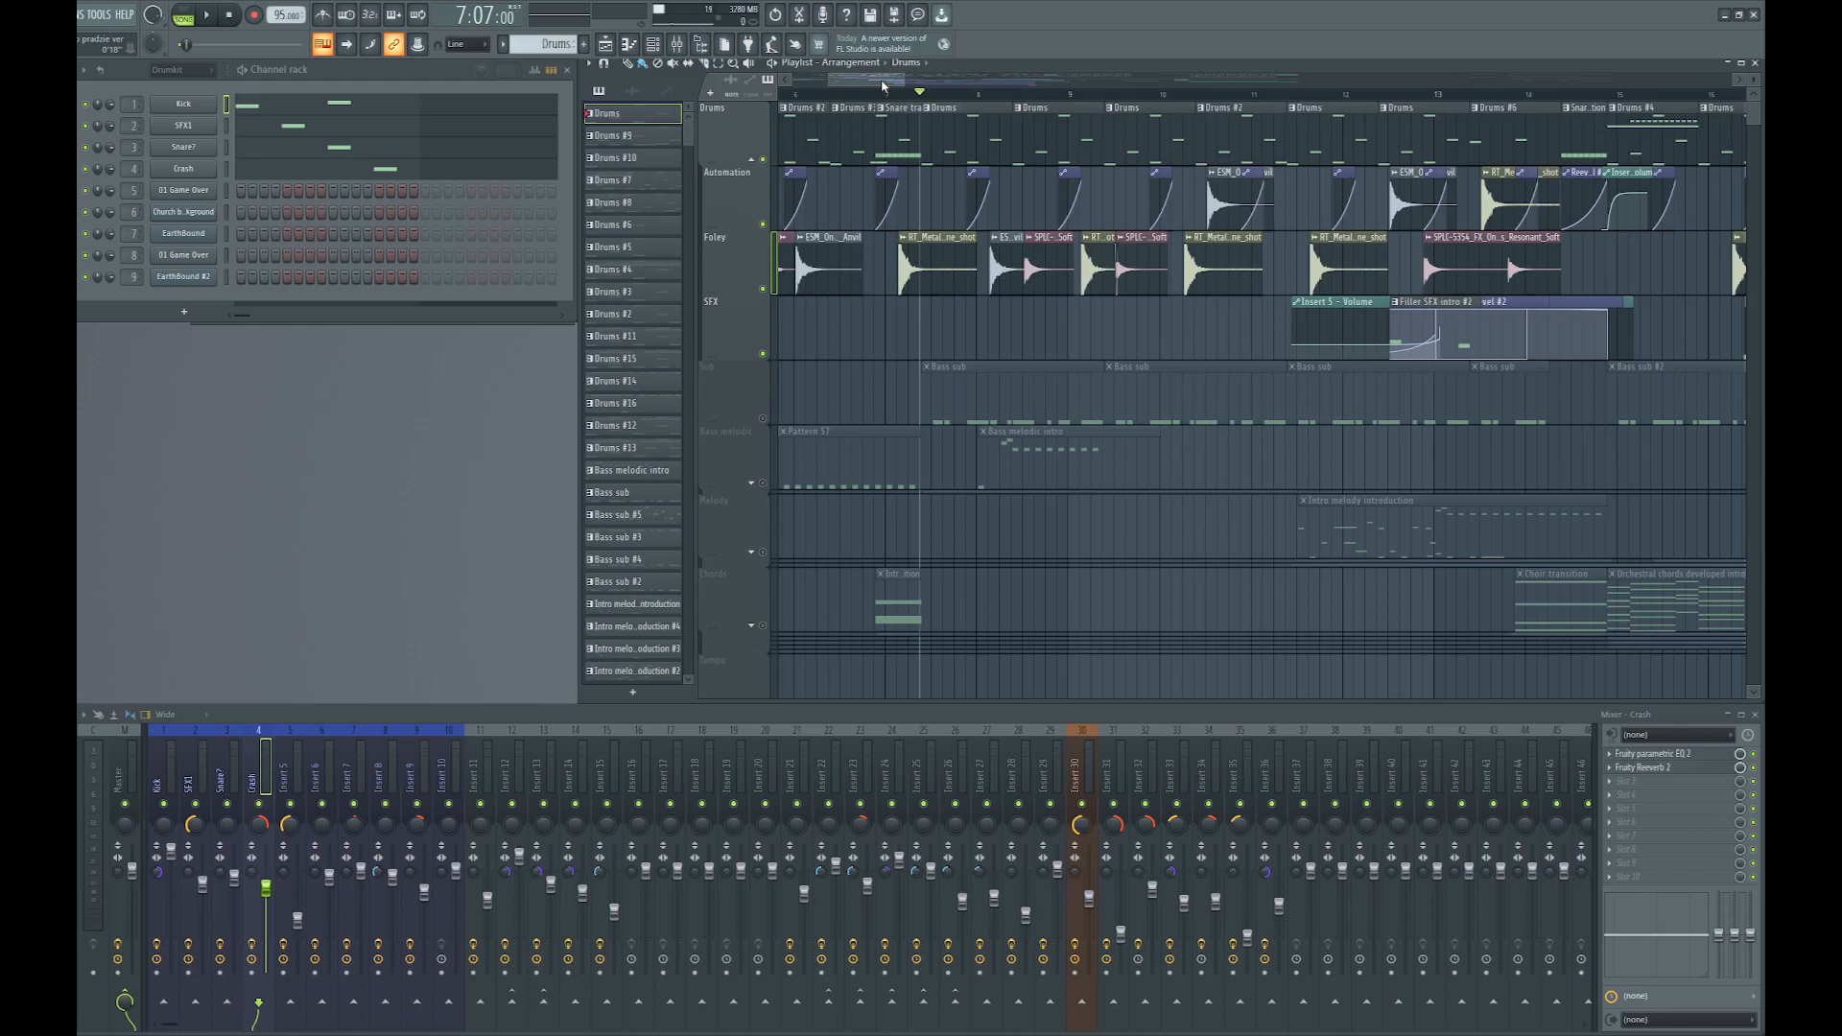
Unmute the remaining tracks and select the arrangement's first section from bar 1 to bar 35
{"action": "left_click_drag", "start_coordinate": [883, 84], "coordinate": [825, 85]}
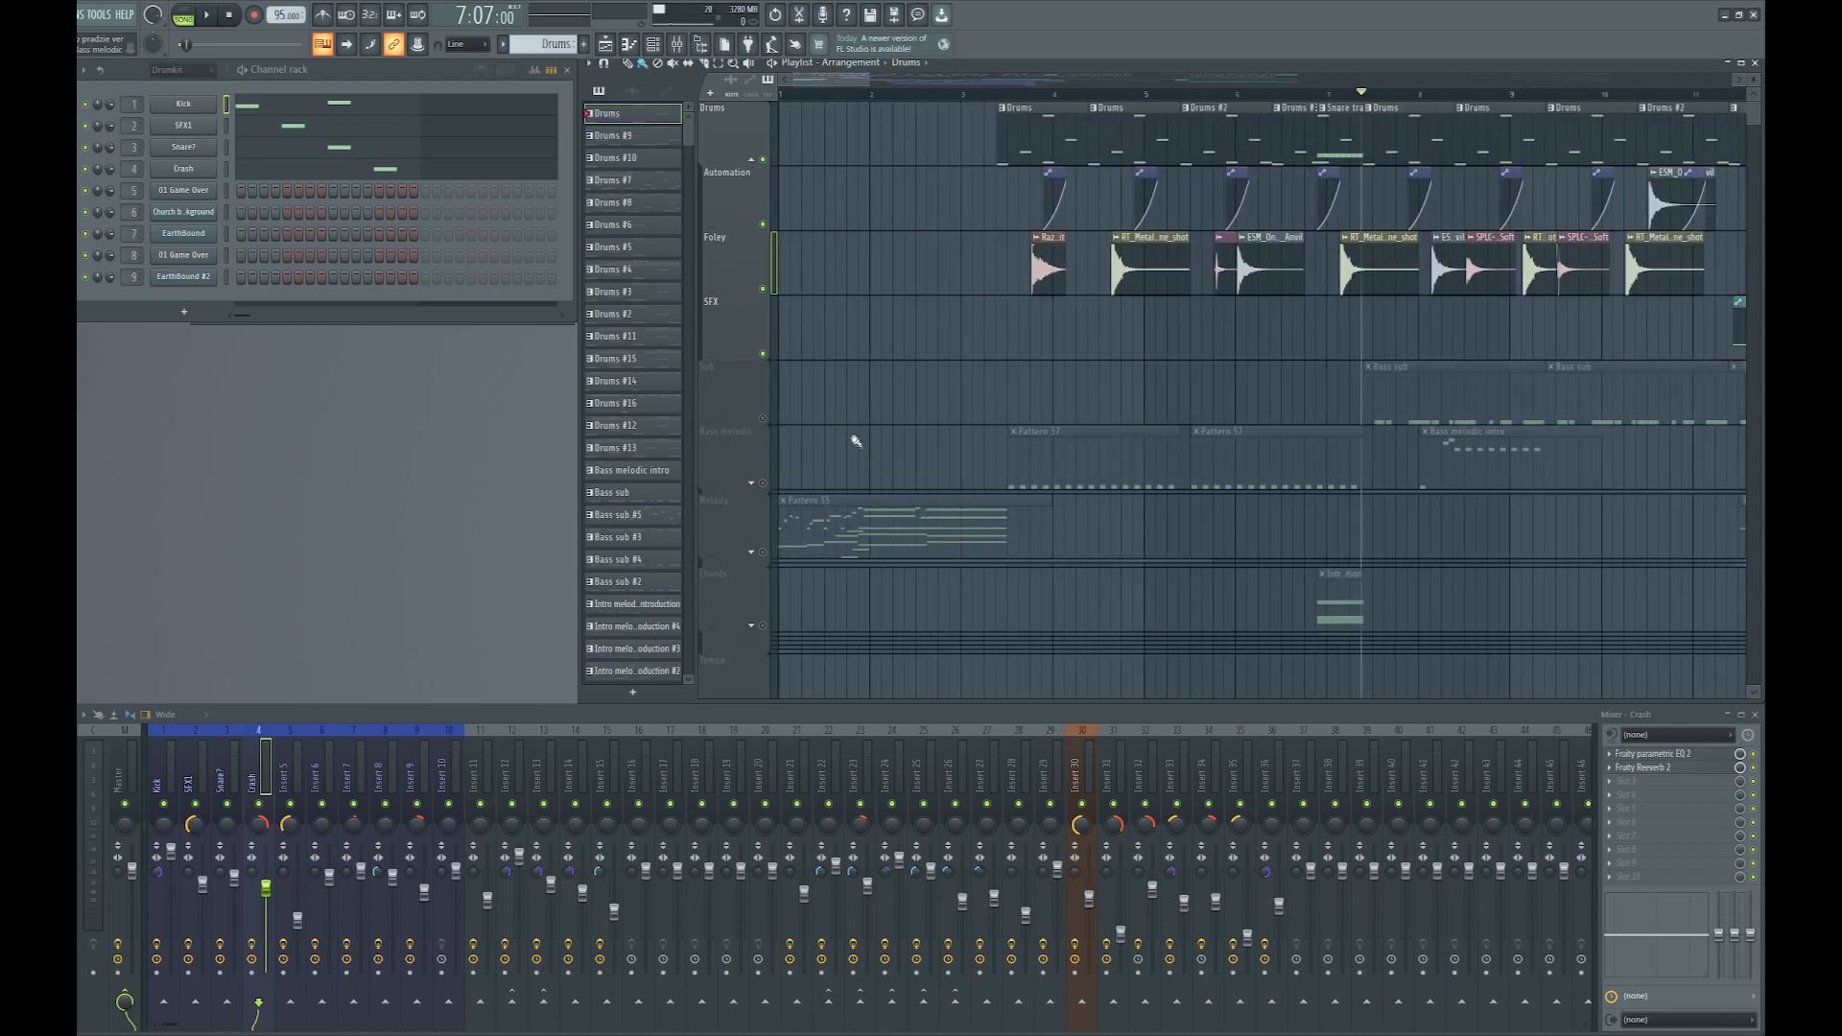
{"action": "scroll", "coordinate": [873, 413], "scroll_direction": "down", "scroll_amount": 3}
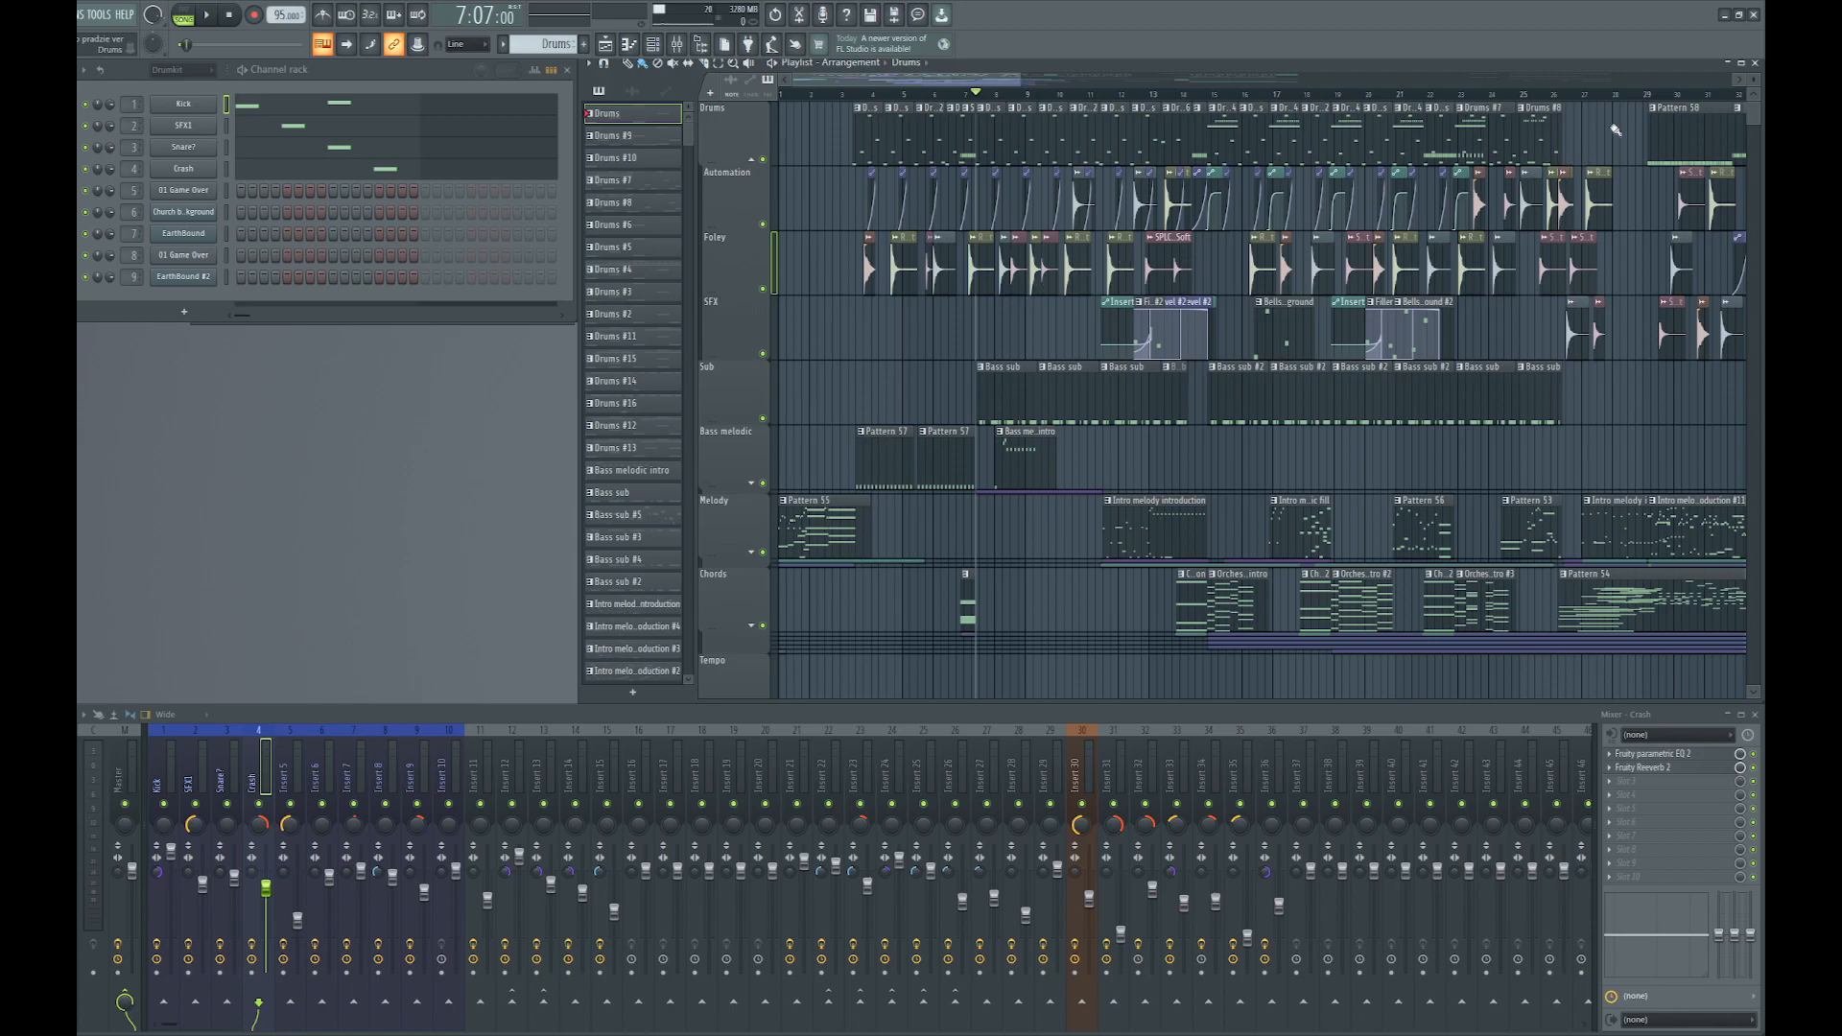
{"action": "scroll", "coordinate": [1384, 203], "scroll_direction": "down", "scroll_amount": 2}
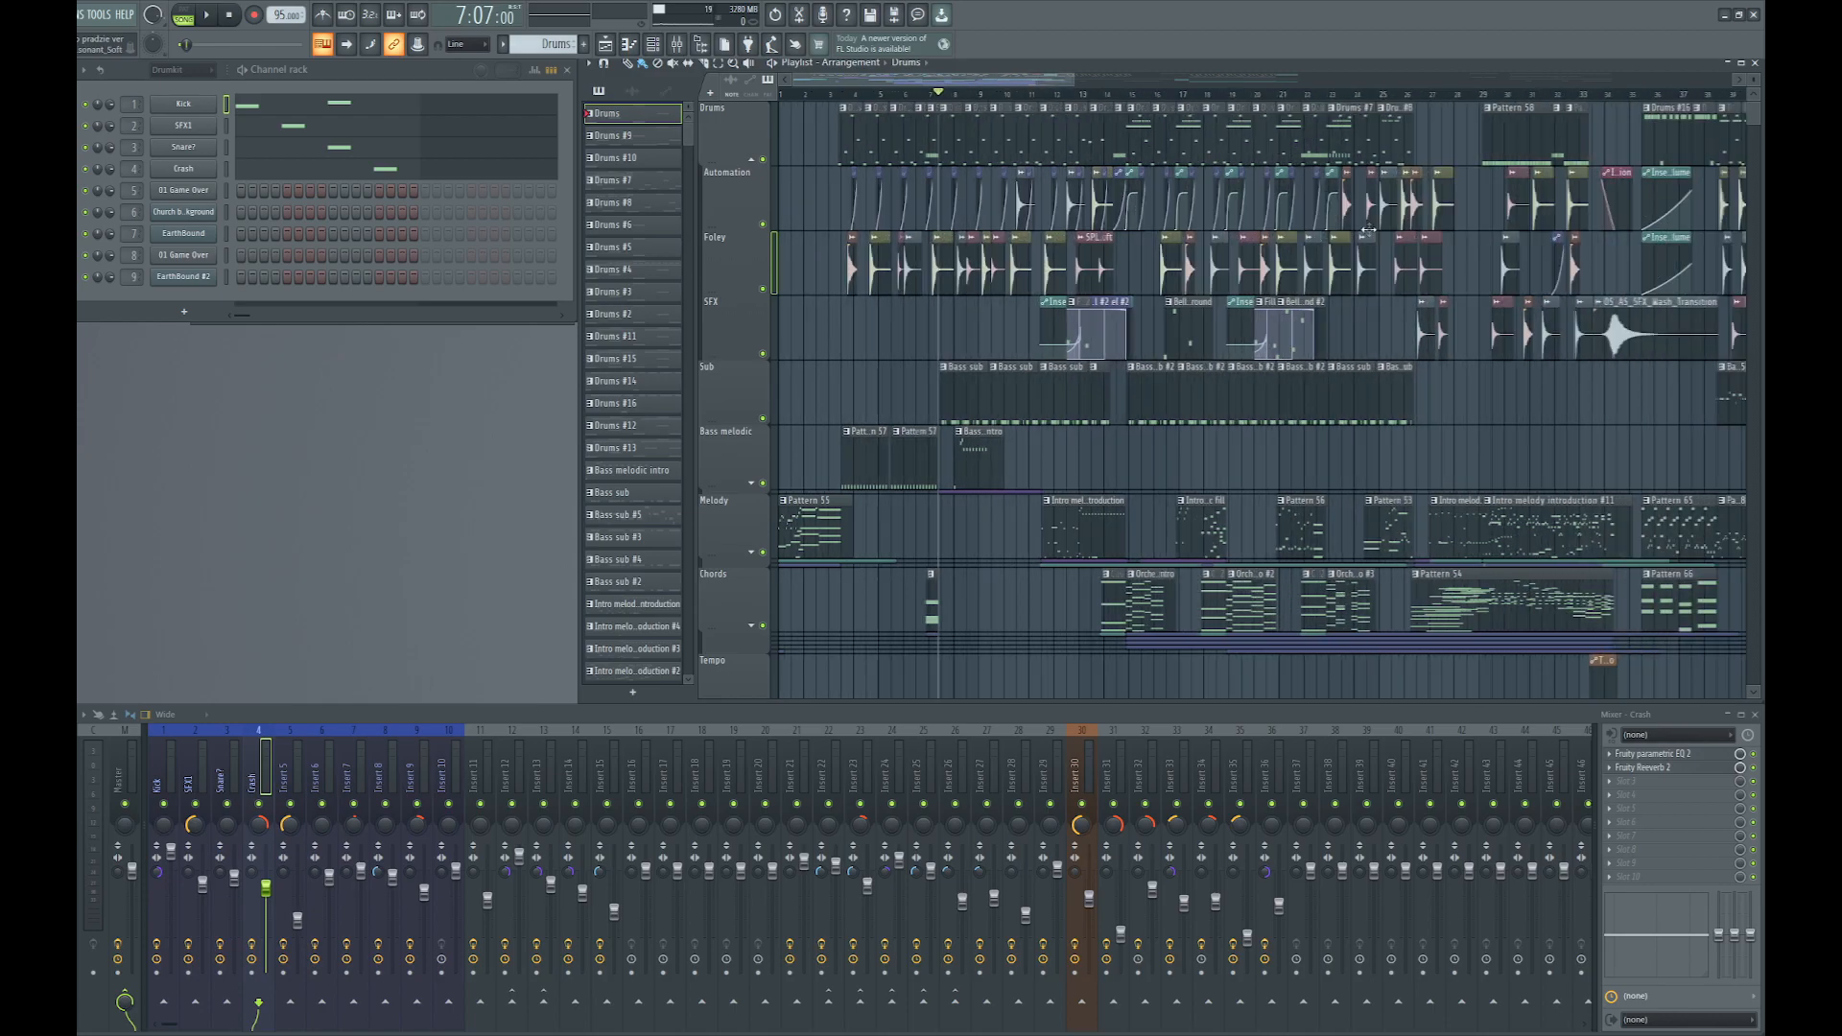
{"action": "left_click_drag", "start_coordinate": [1631, 96], "coordinate": [542, 140]}
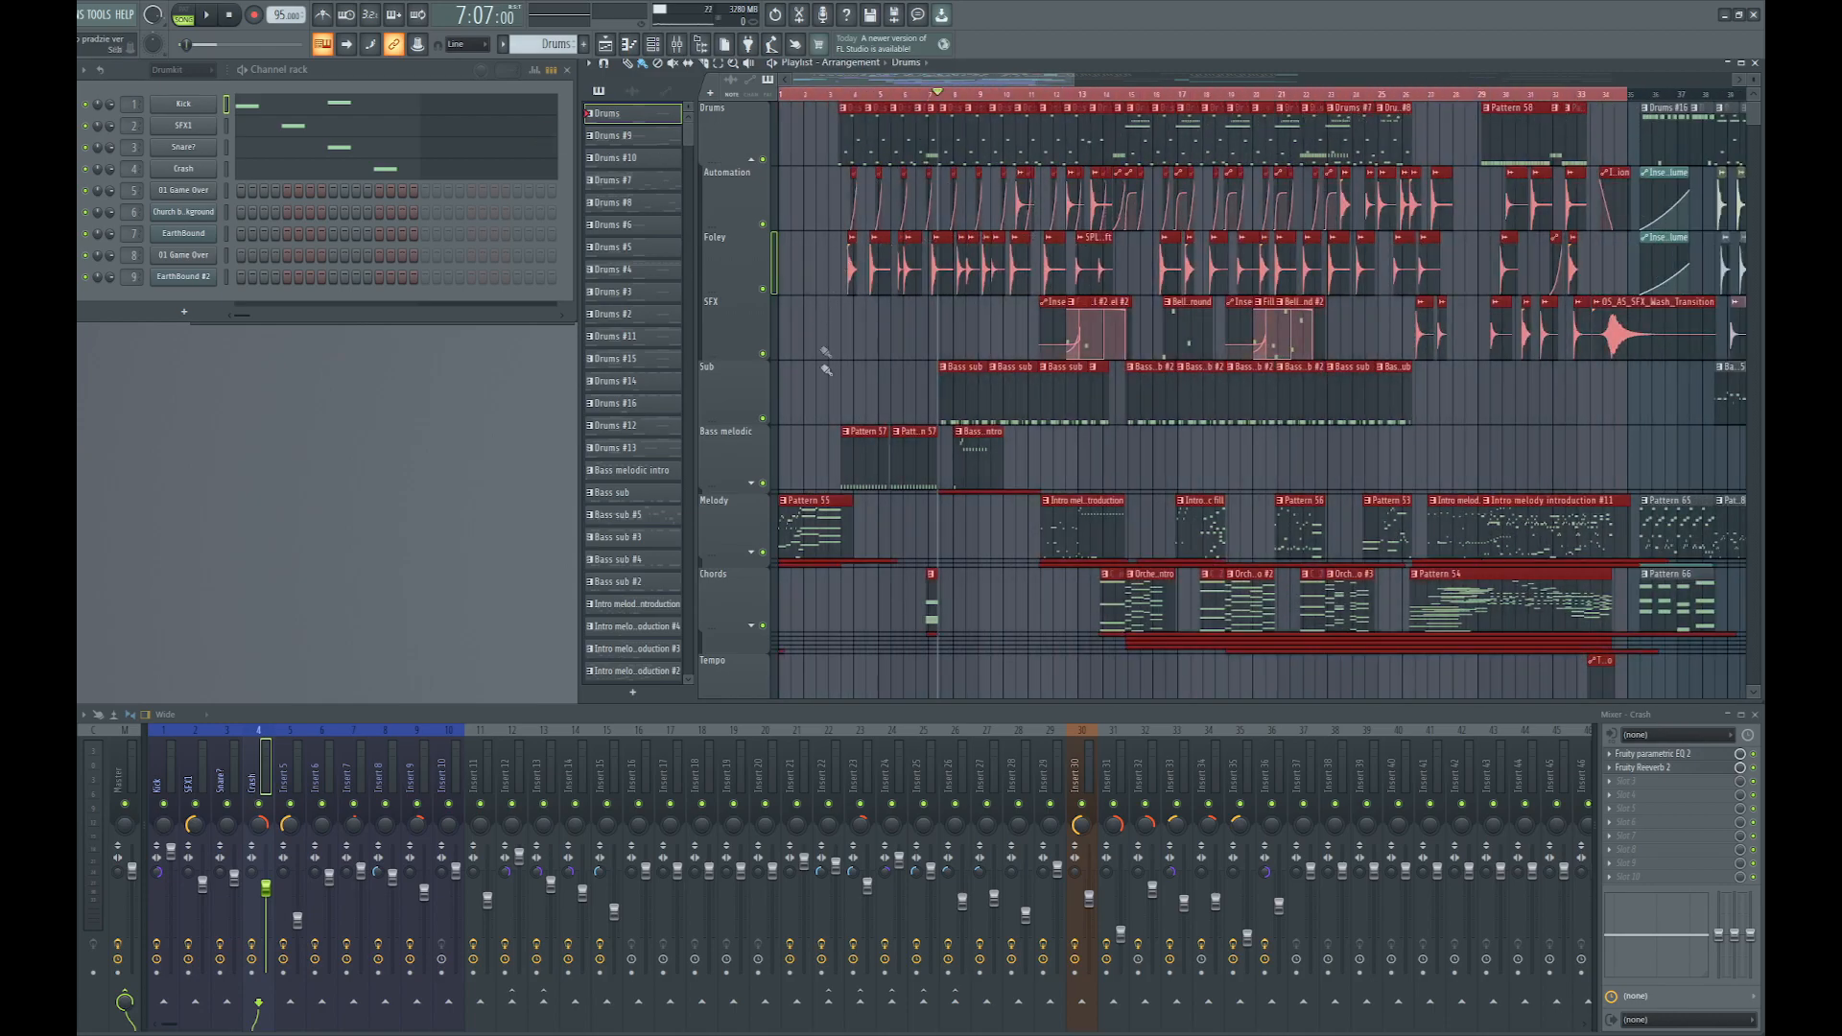
{"action": "scroll", "coordinate": [1631, 302], "scroll_direction": "down", "scroll_amount": 2}
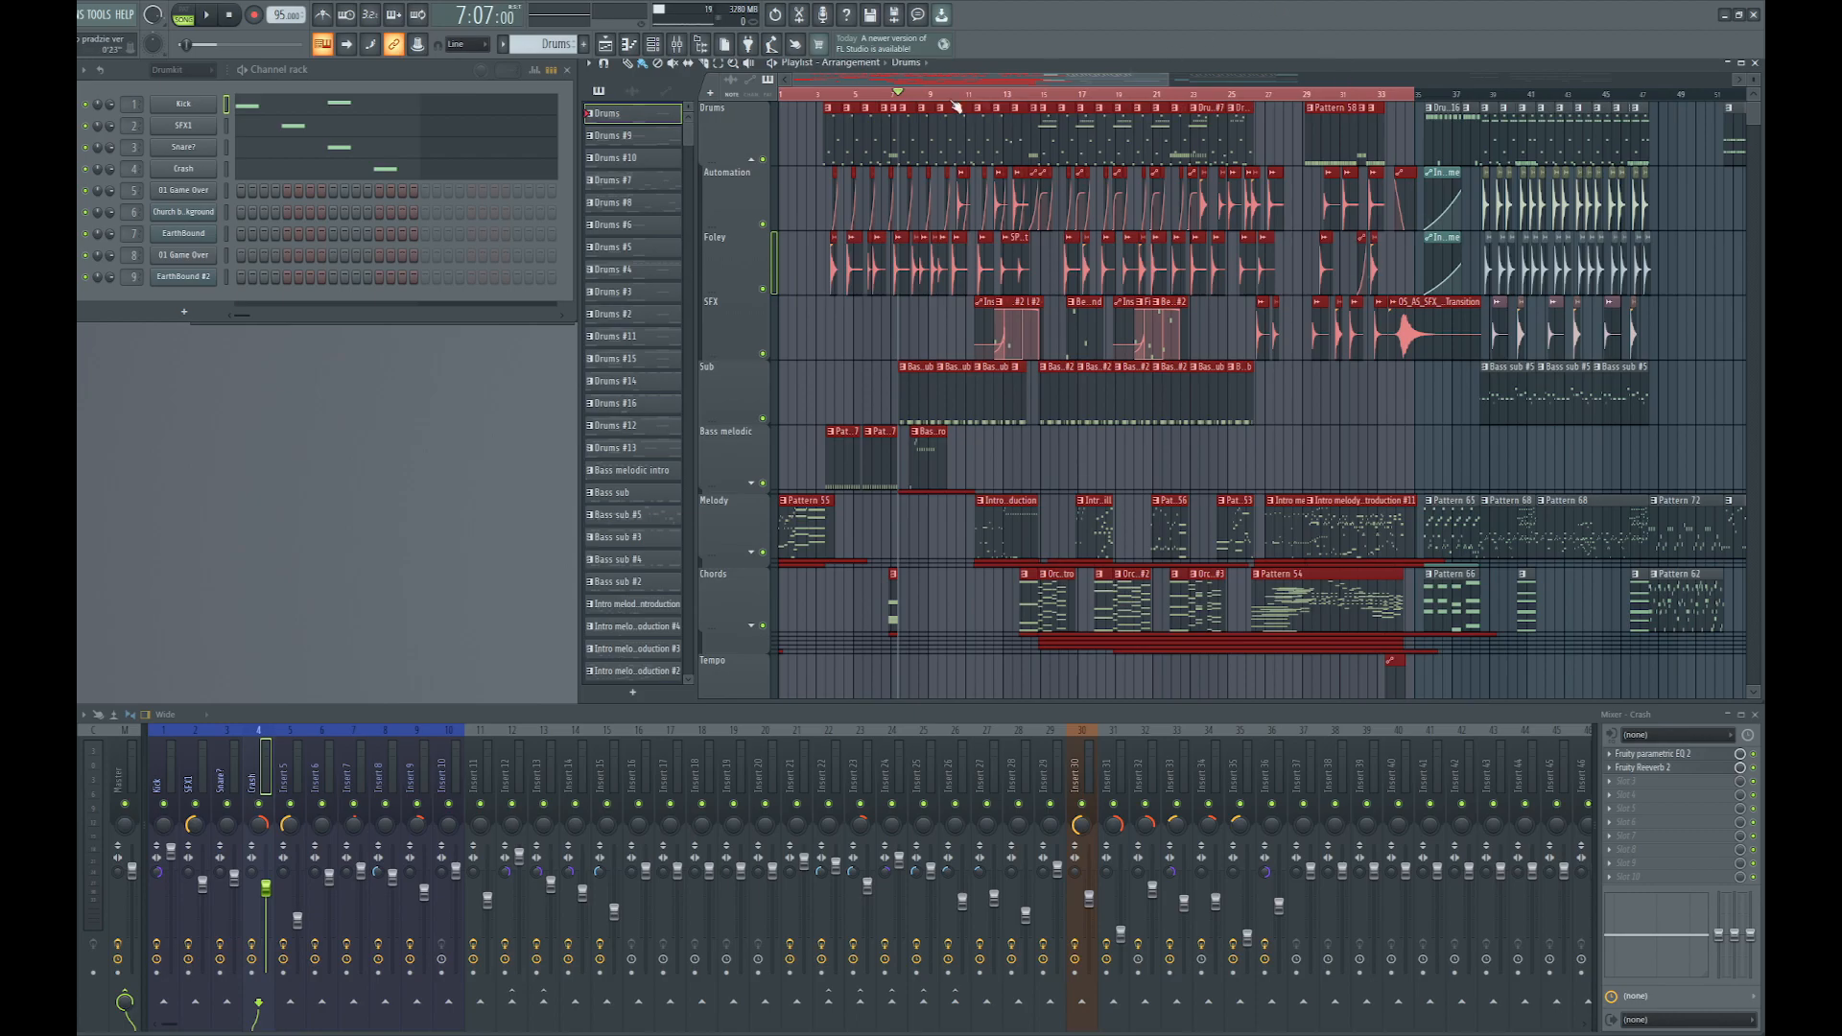
Collapse the Drums track group and select the arrangement's second section from bar 35 to about bar 71
{"action": "left_click", "coordinate": [753, 159]}
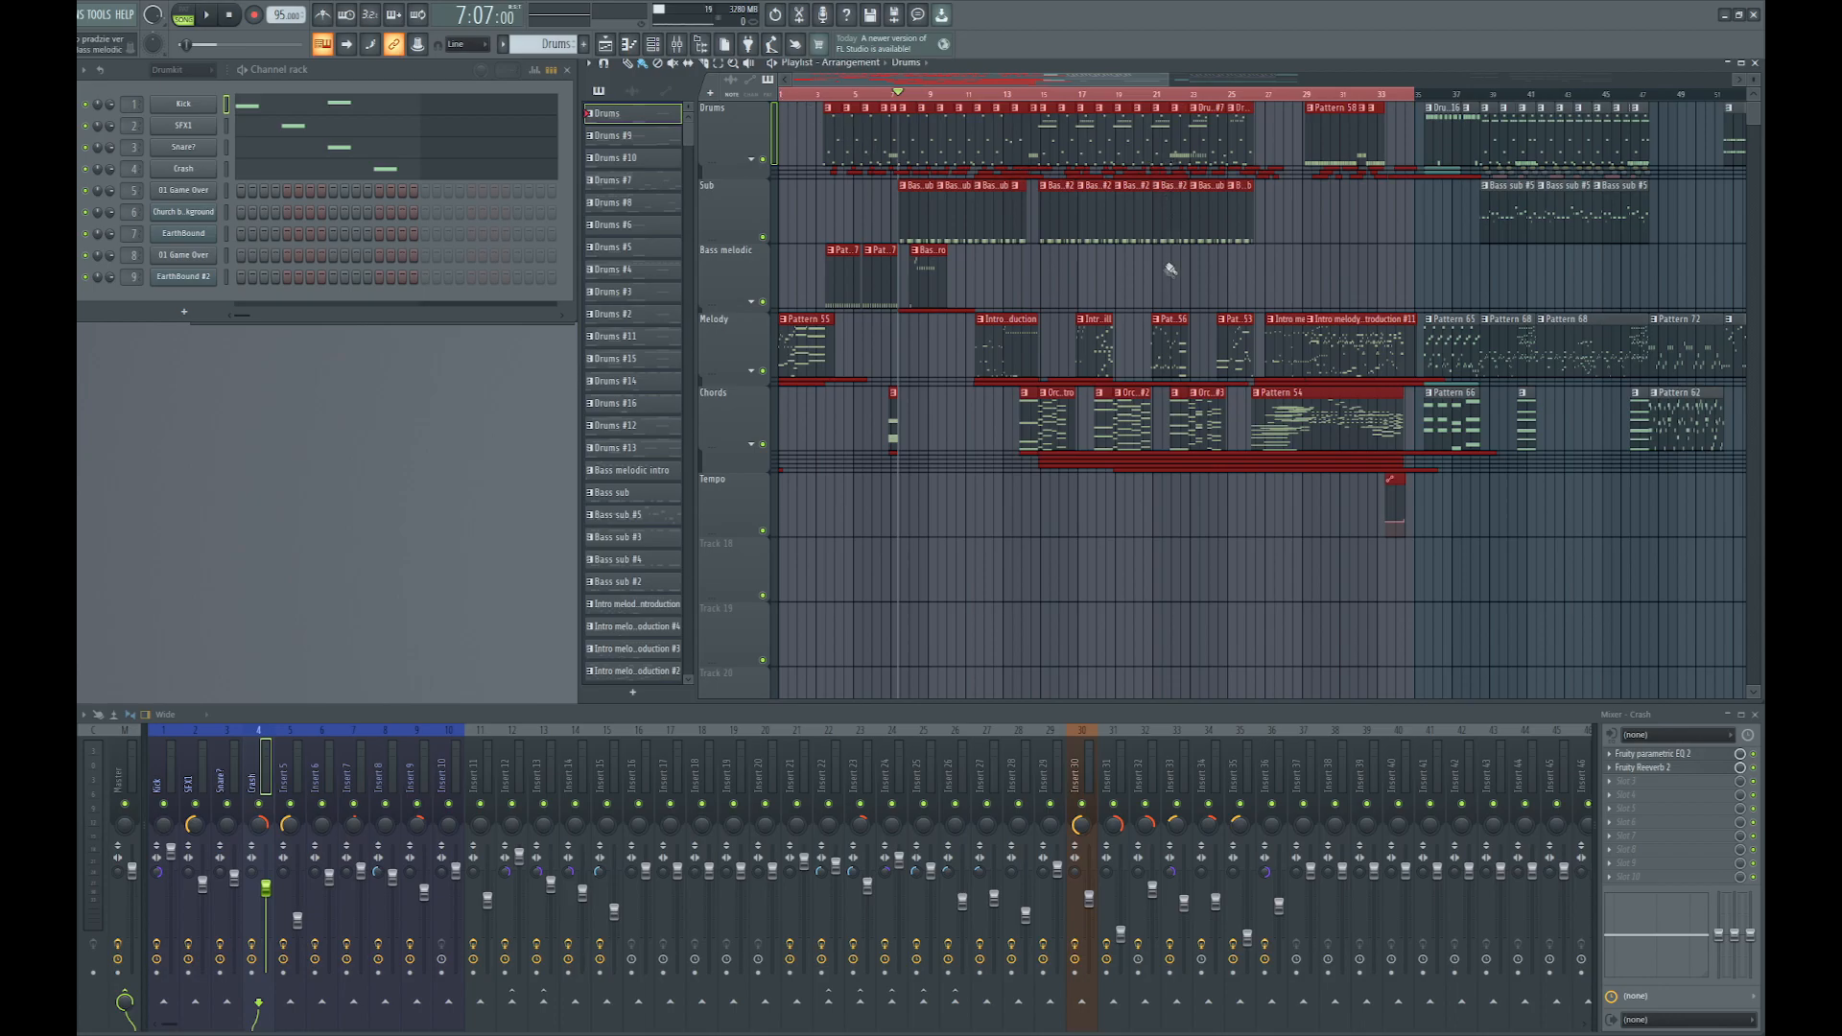
{"action": "scroll", "coordinate": [1439, 321], "scroll_direction": "down", "scroll_amount": 3}
{"action": "scroll", "coordinate": [1439, 320], "scroll_direction": "up", "scroll_amount": 1}
{"action": "left_click_drag", "start_coordinate": [898, 96], "coordinate": [1276, 110]}
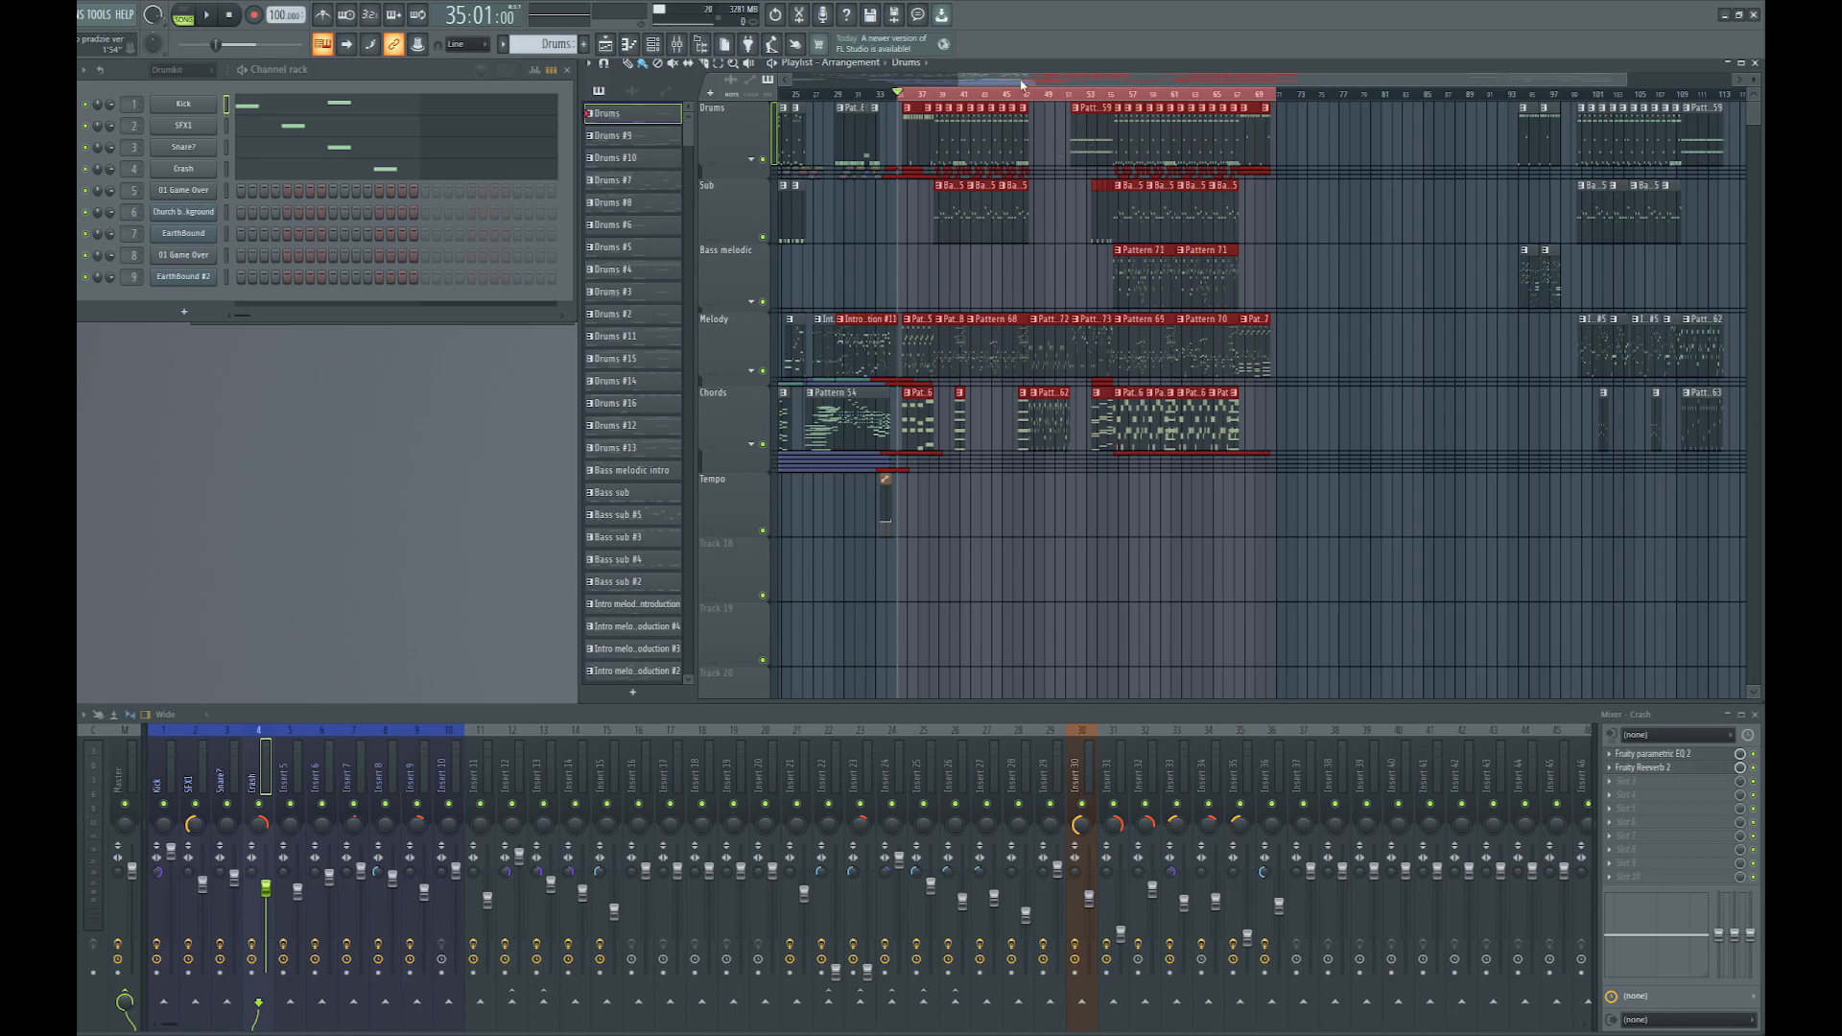
{"action": "left_click_drag", "start_coordinate": [1023, 80], "coordinate": [739, 75]}
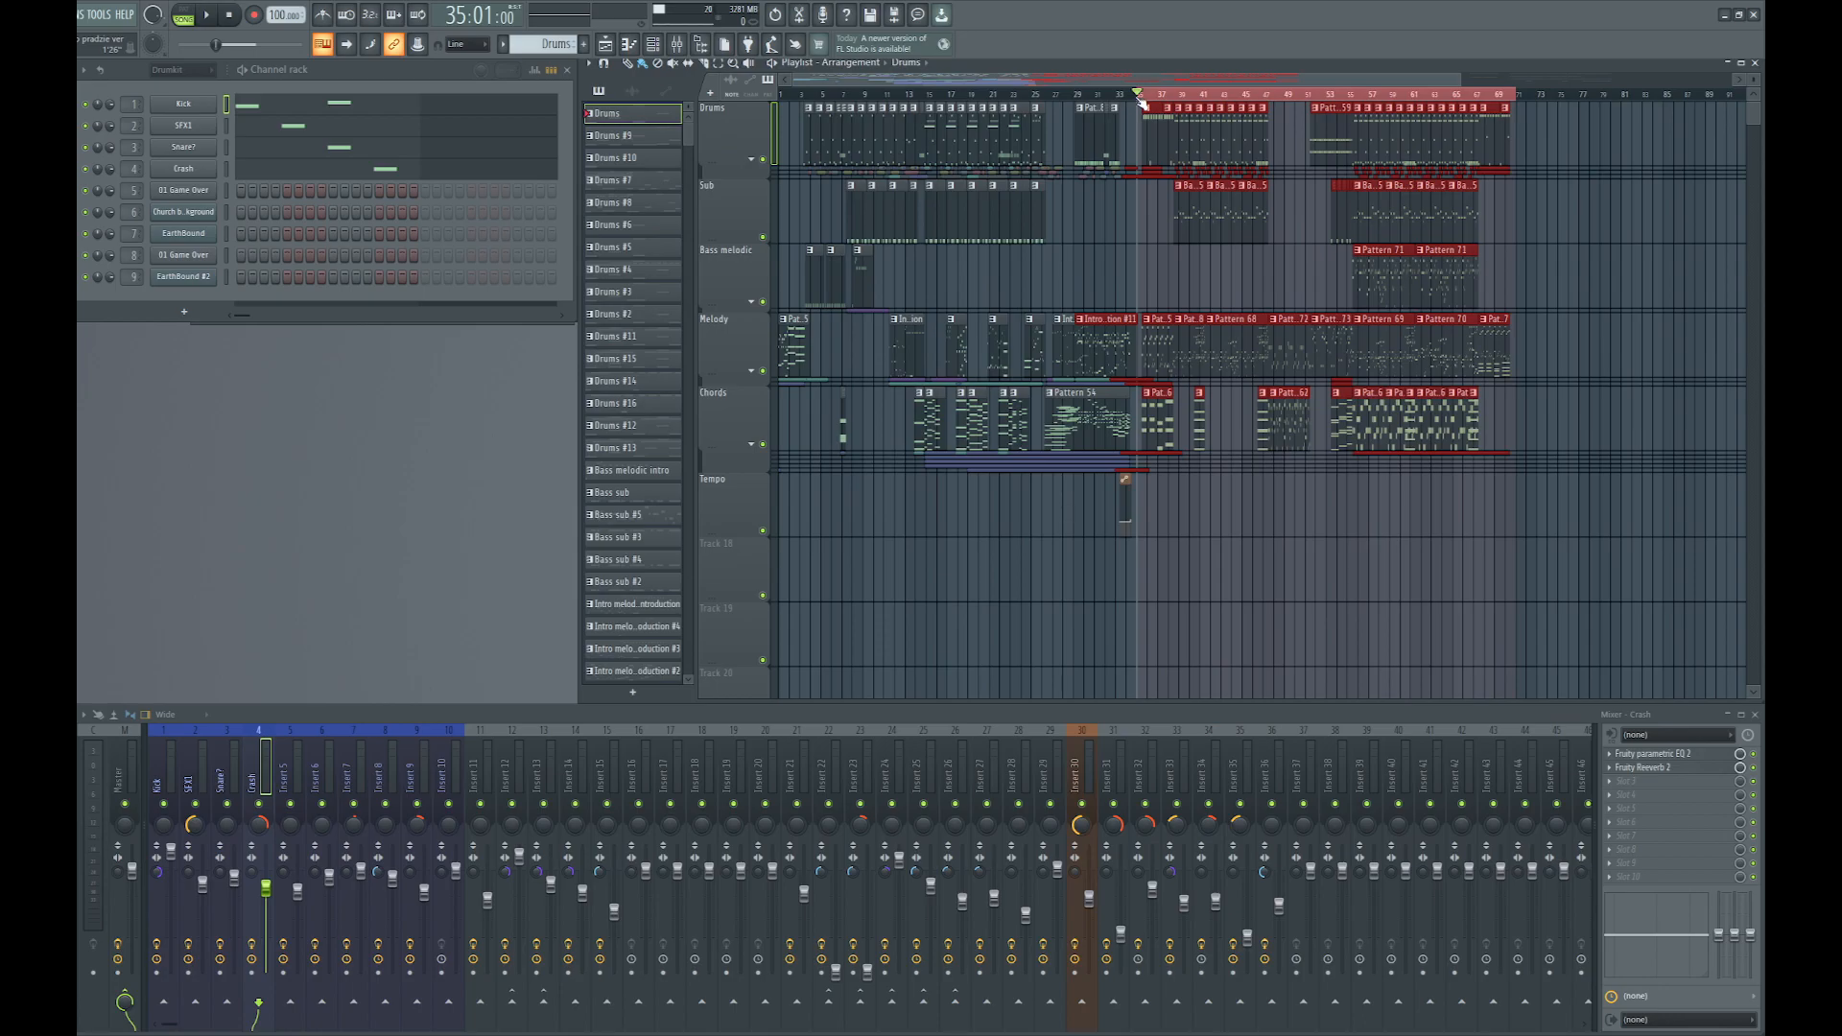
Move the time selection back to the first section, from bar 1 to bar 35
{"action": "left_click_drag", "start_coordinate": [1140, 96], "coordinate": [779, 95]}
{"action": "scroll", "coordinate": [820, 262], "scroll_direction": "up", "scroll_amount": 5}
{"action": "scroll", "coordinate": [820, 262], "scroll_direction": "down", "scroll_amount": 4}
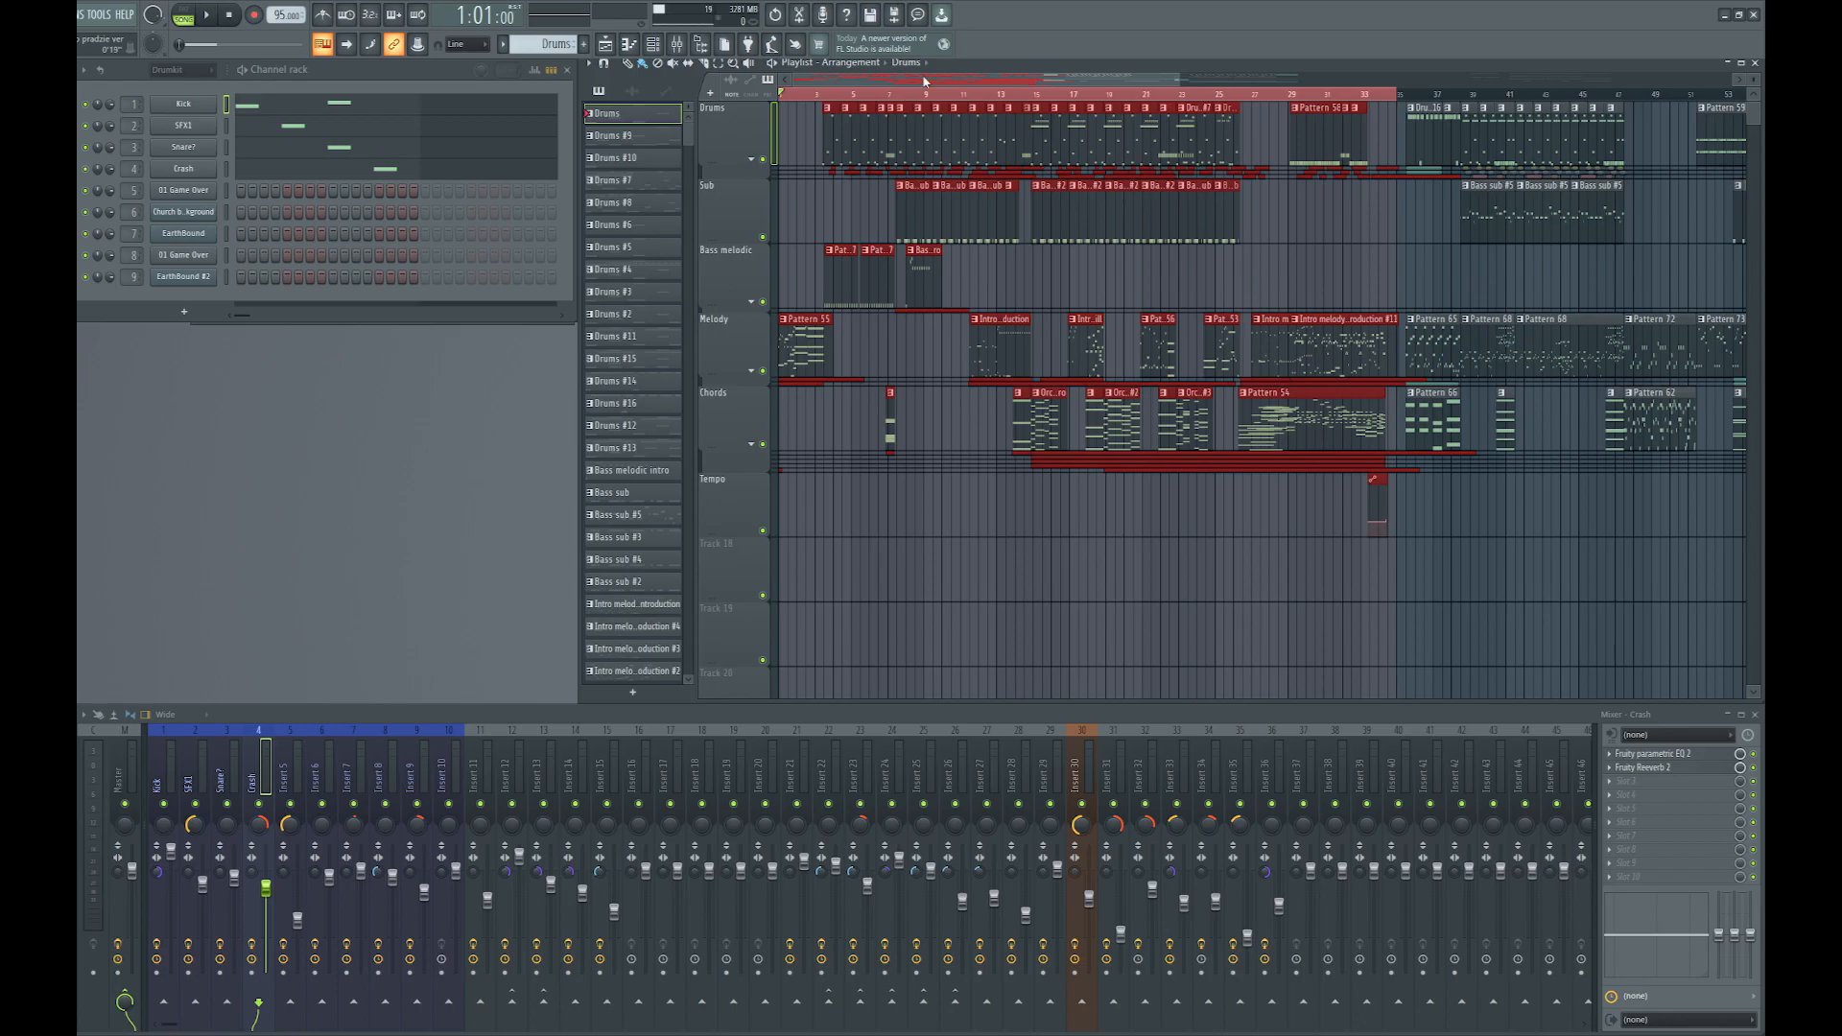
Select the intro from bar 1 to about the middle of bar 3, ending just after the first Drums clip starts
{"action": "scroll", "coordinate": [792, 219], "scroll_direction": "up", "scroll_amount": 6}
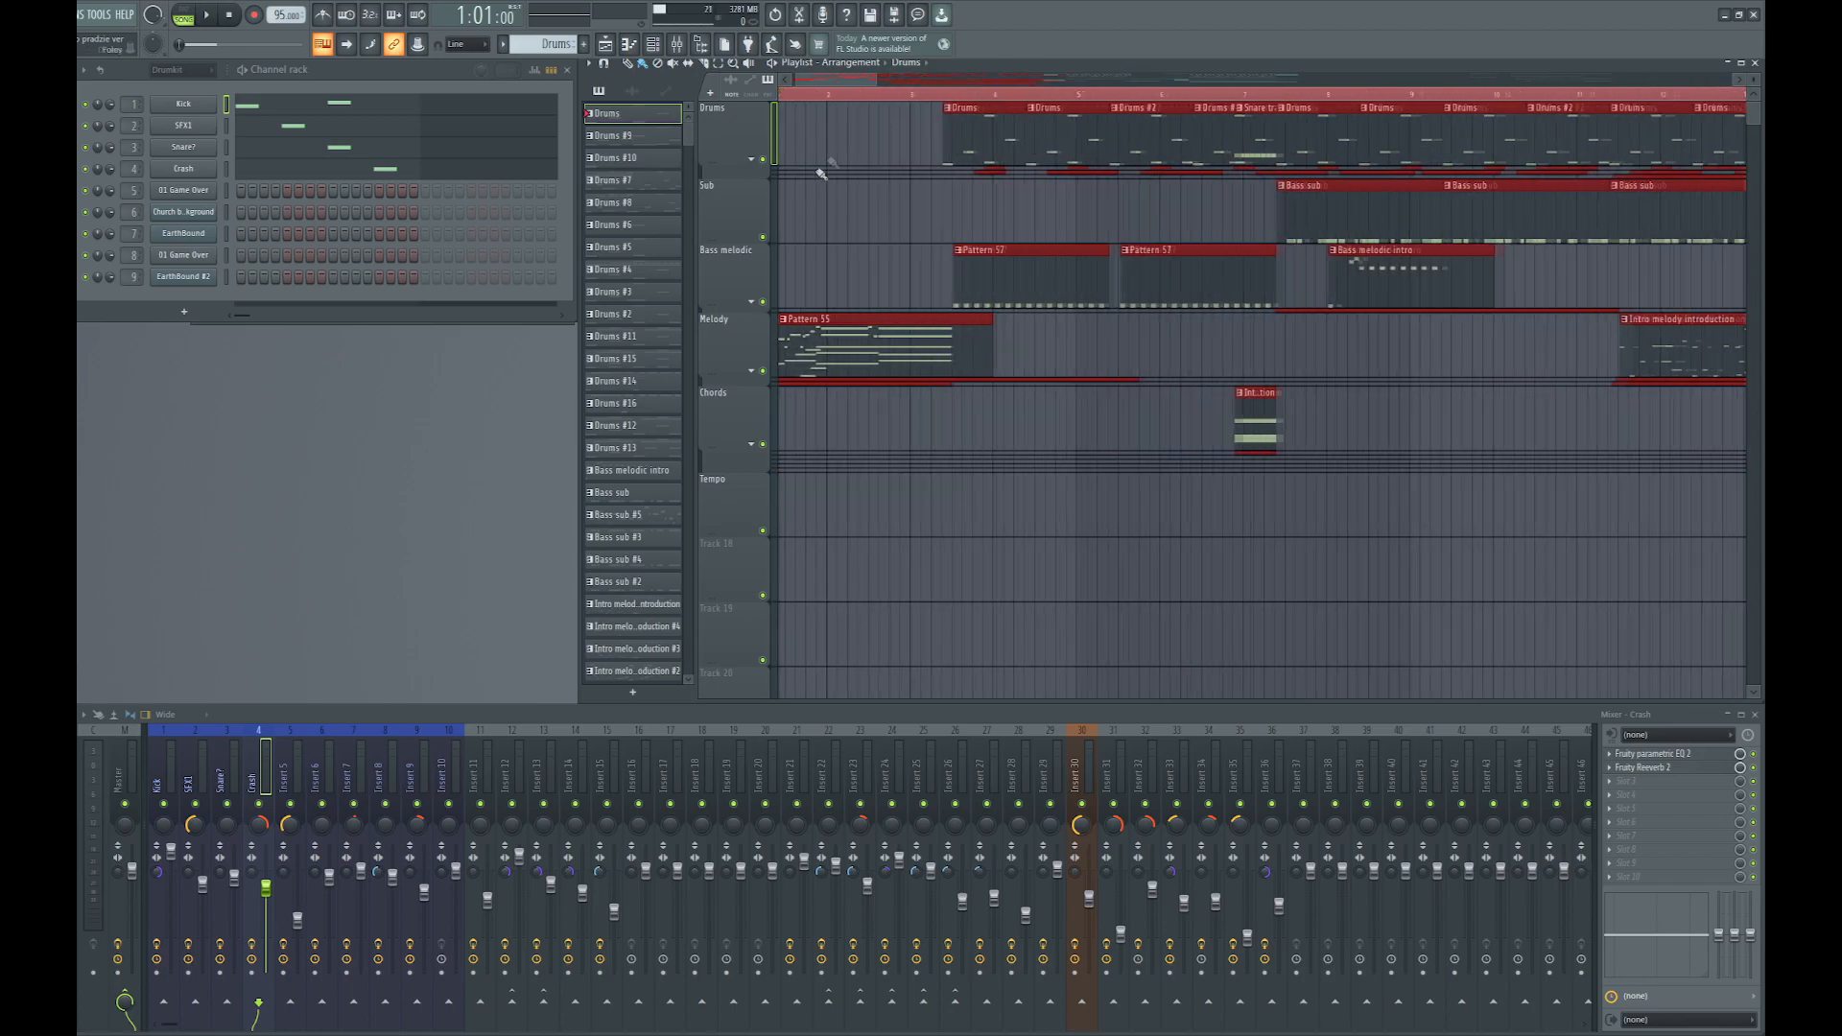
{"action": "left_click_drag", "start_coordinate": [857, 82], "coordinate": [827, 83]}
{"action": "left_click_drag", "start_coordinate": [986, 96], "coordinate": [641, 127]}
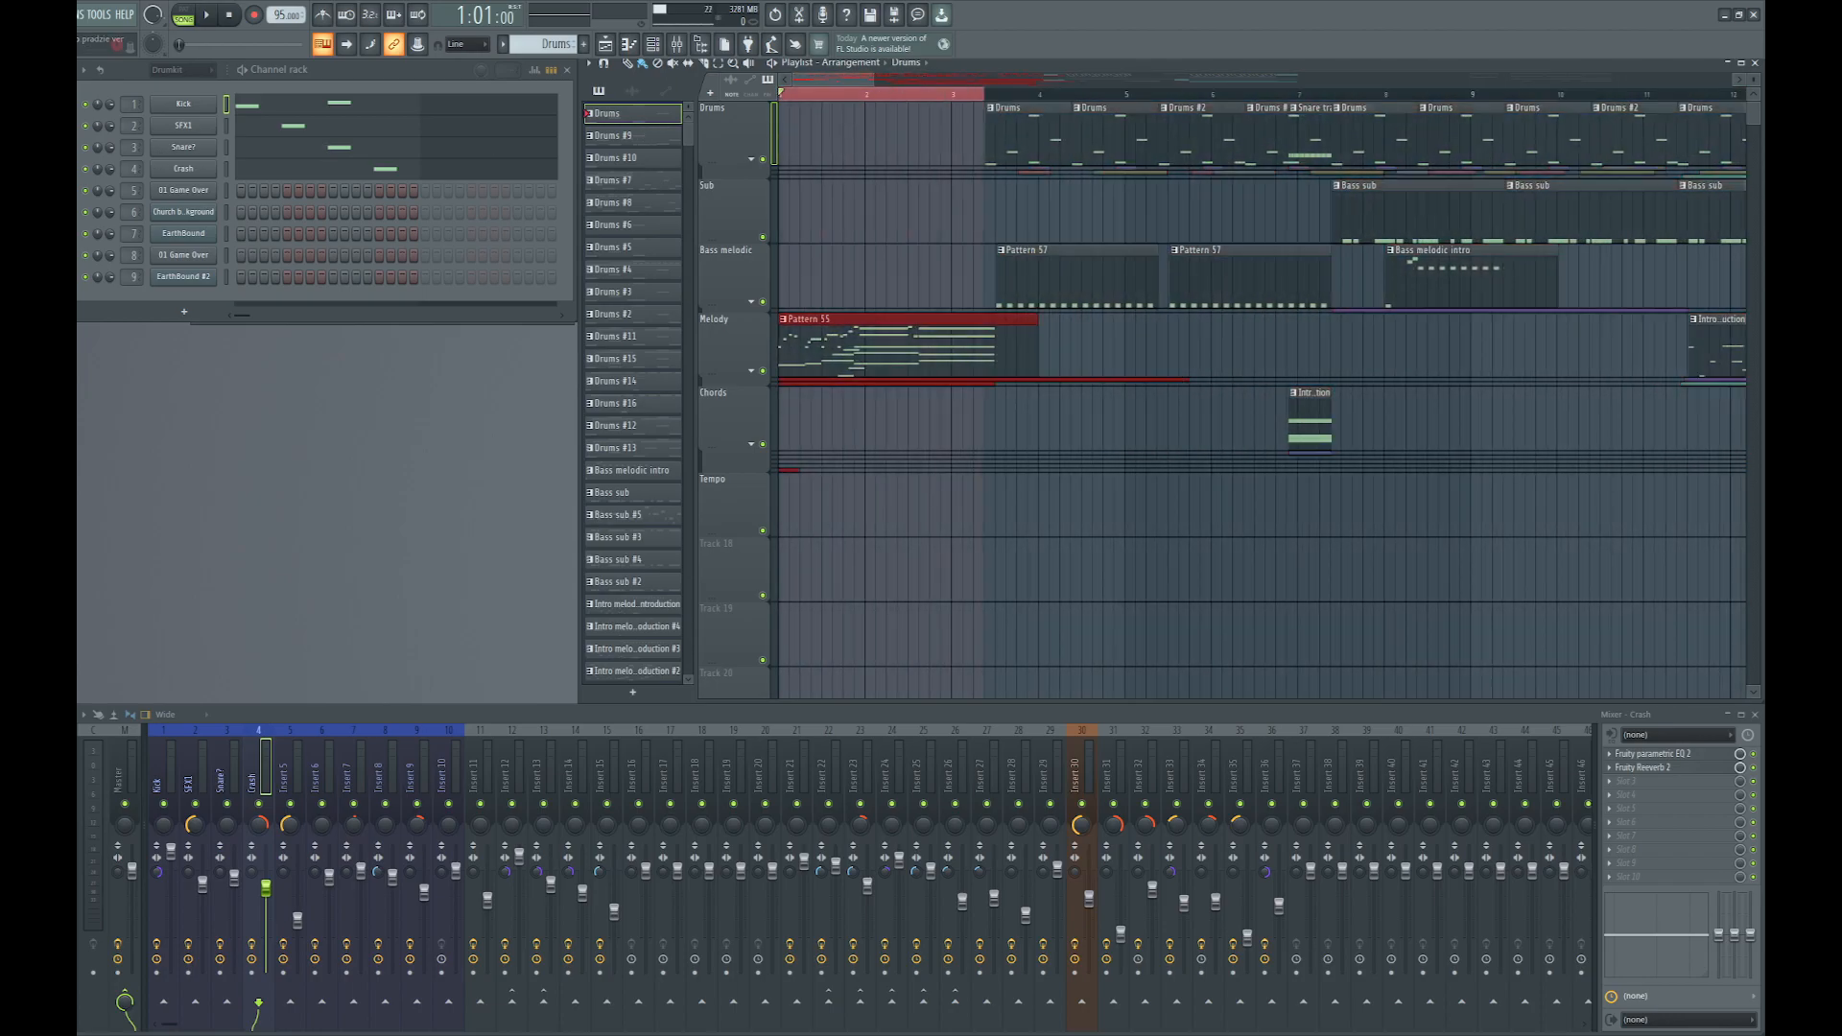
{"action": "left_click_drag", "start_coordinate": [1001, 97], "coordinate": [672, 123]}
Play the selected intro, deselect its clips, stop playback and clear the time selection
{"action": "left_click", "coordinate": [215, 18]}
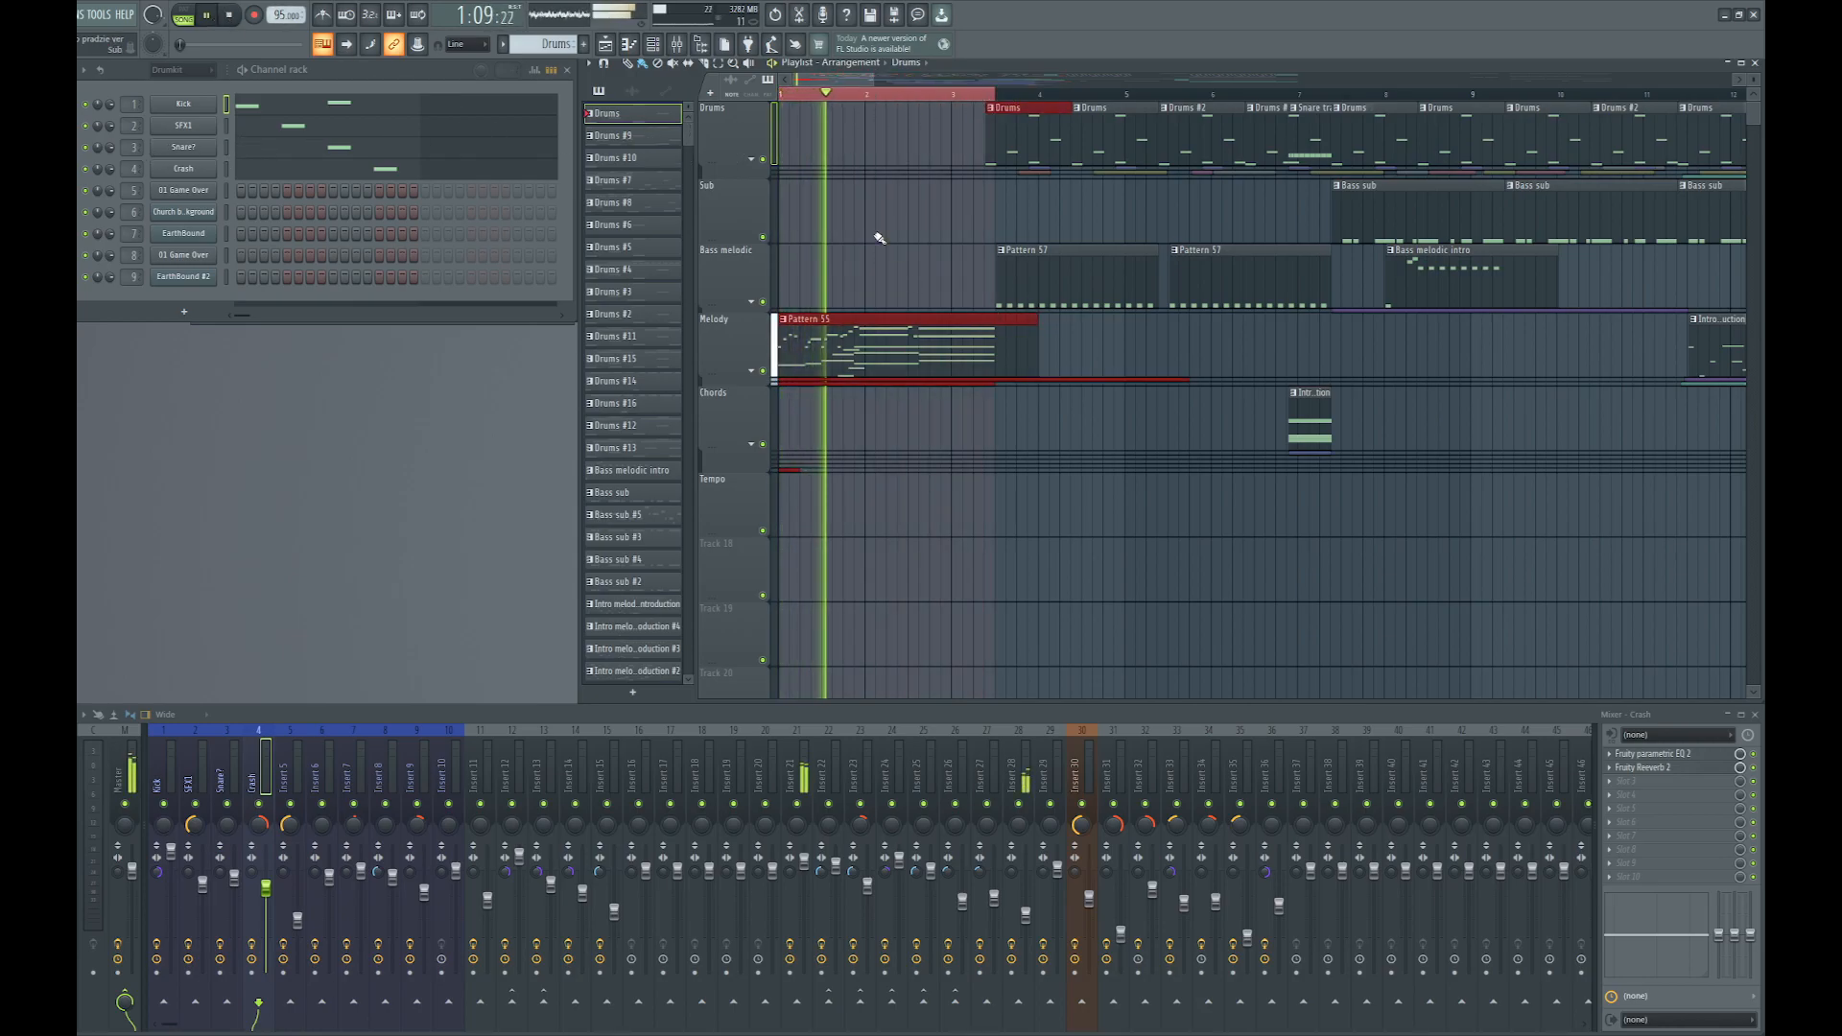
{"action": "left_click", "coordinate": [919, 216], "text": "ctrl"}
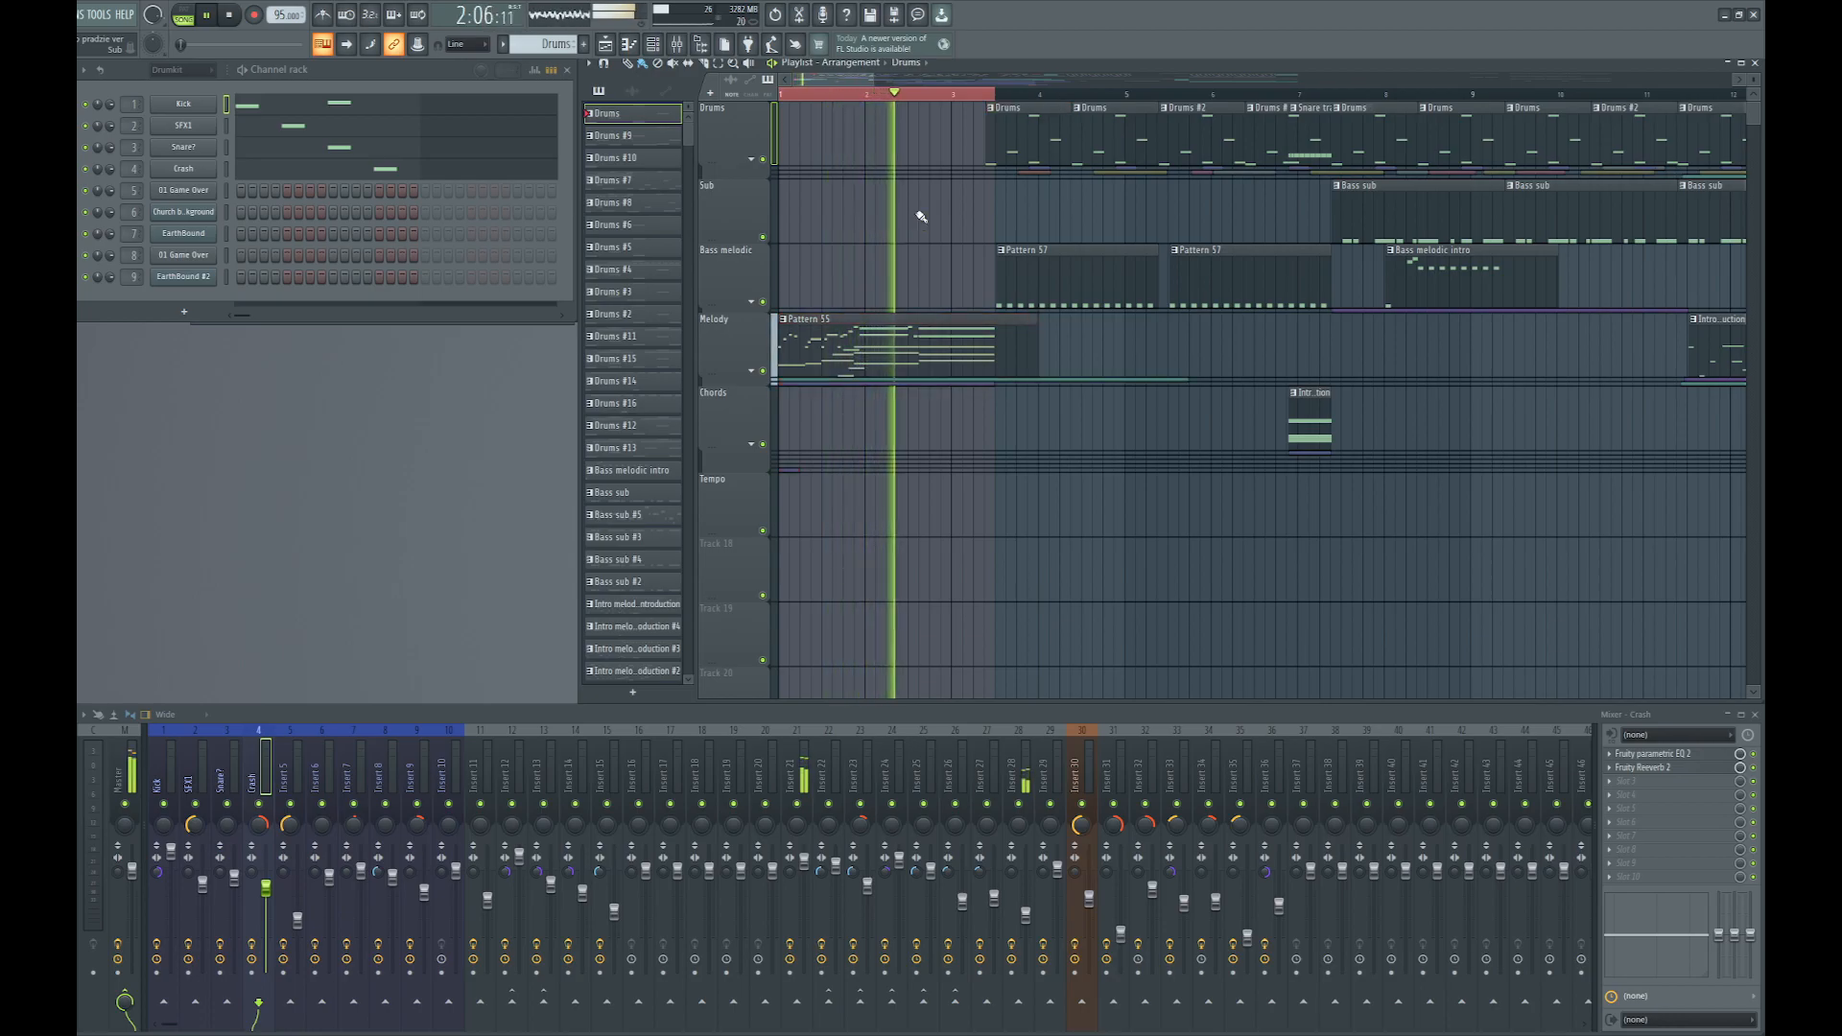
{"action": "left_click", "coordinate": [215, 18]}
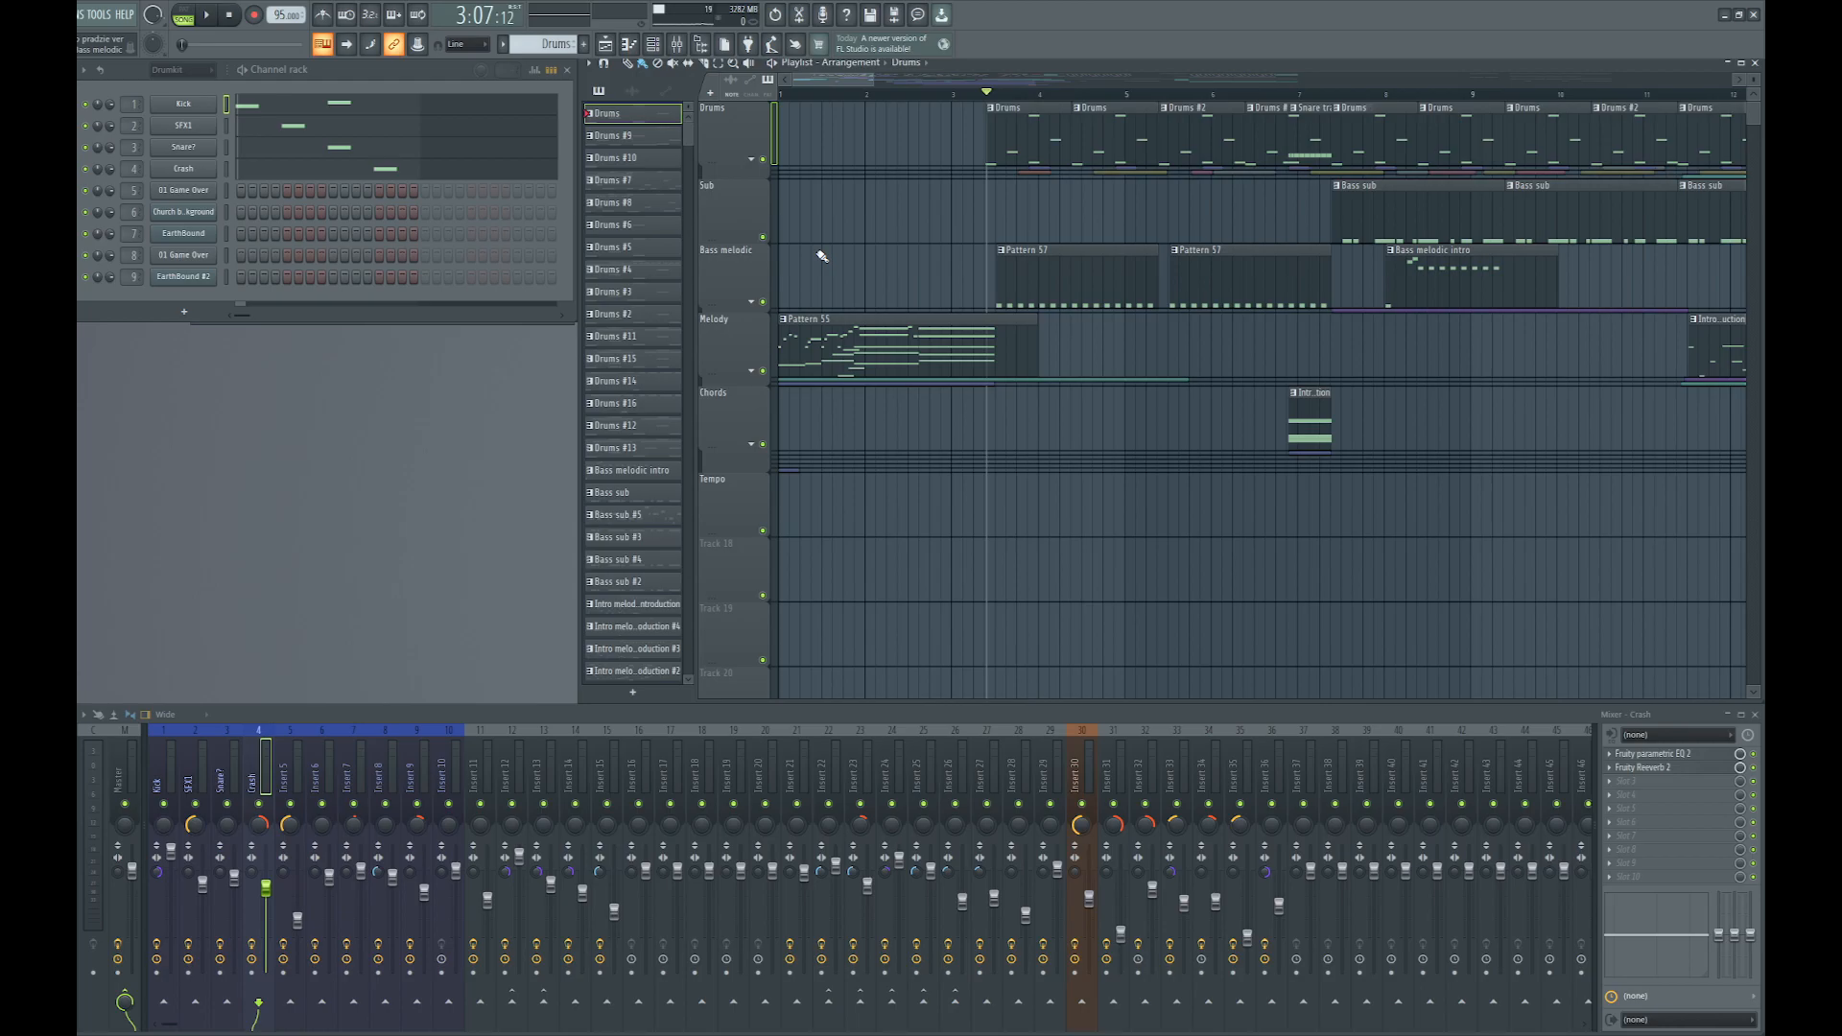
{"action": "scroll", "coordinate": [910, 273], "scroll_direction": "down", "scroll_amount": 3}
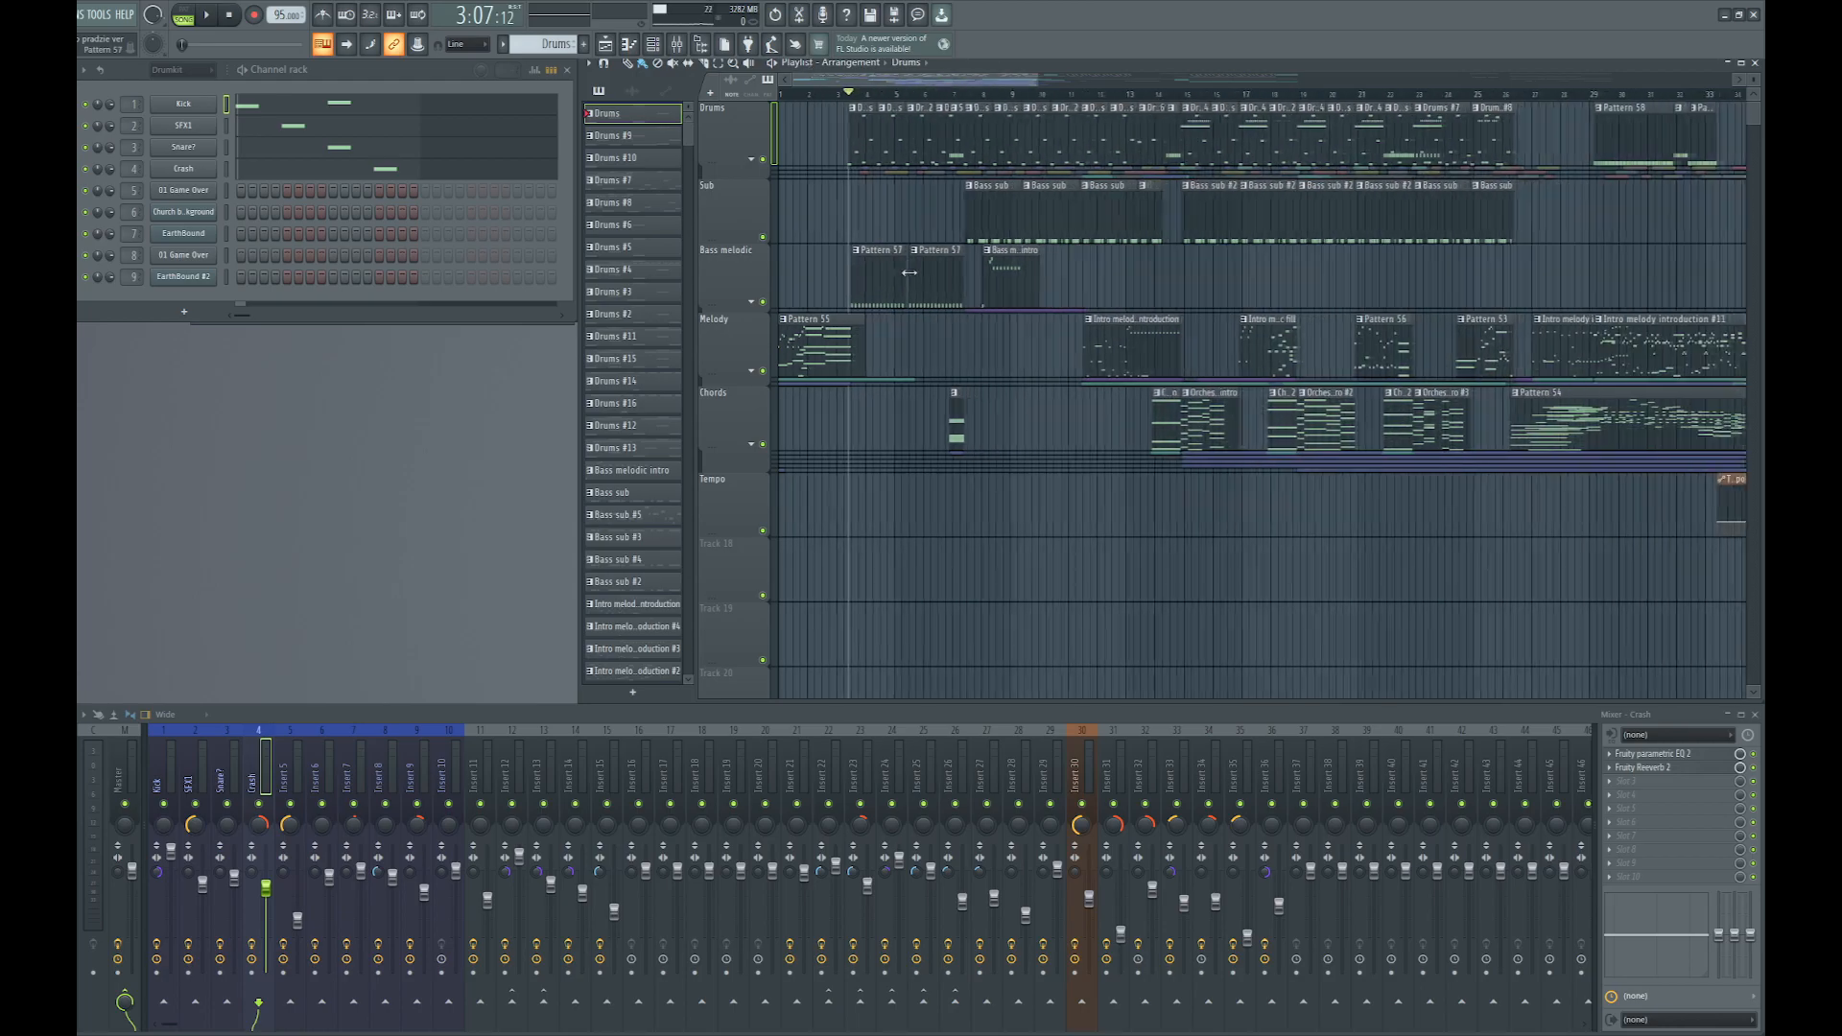
{"action": "scroll", "coordinate": [883, 280], "scroll_direction": "down", "scroll_amount": 2}
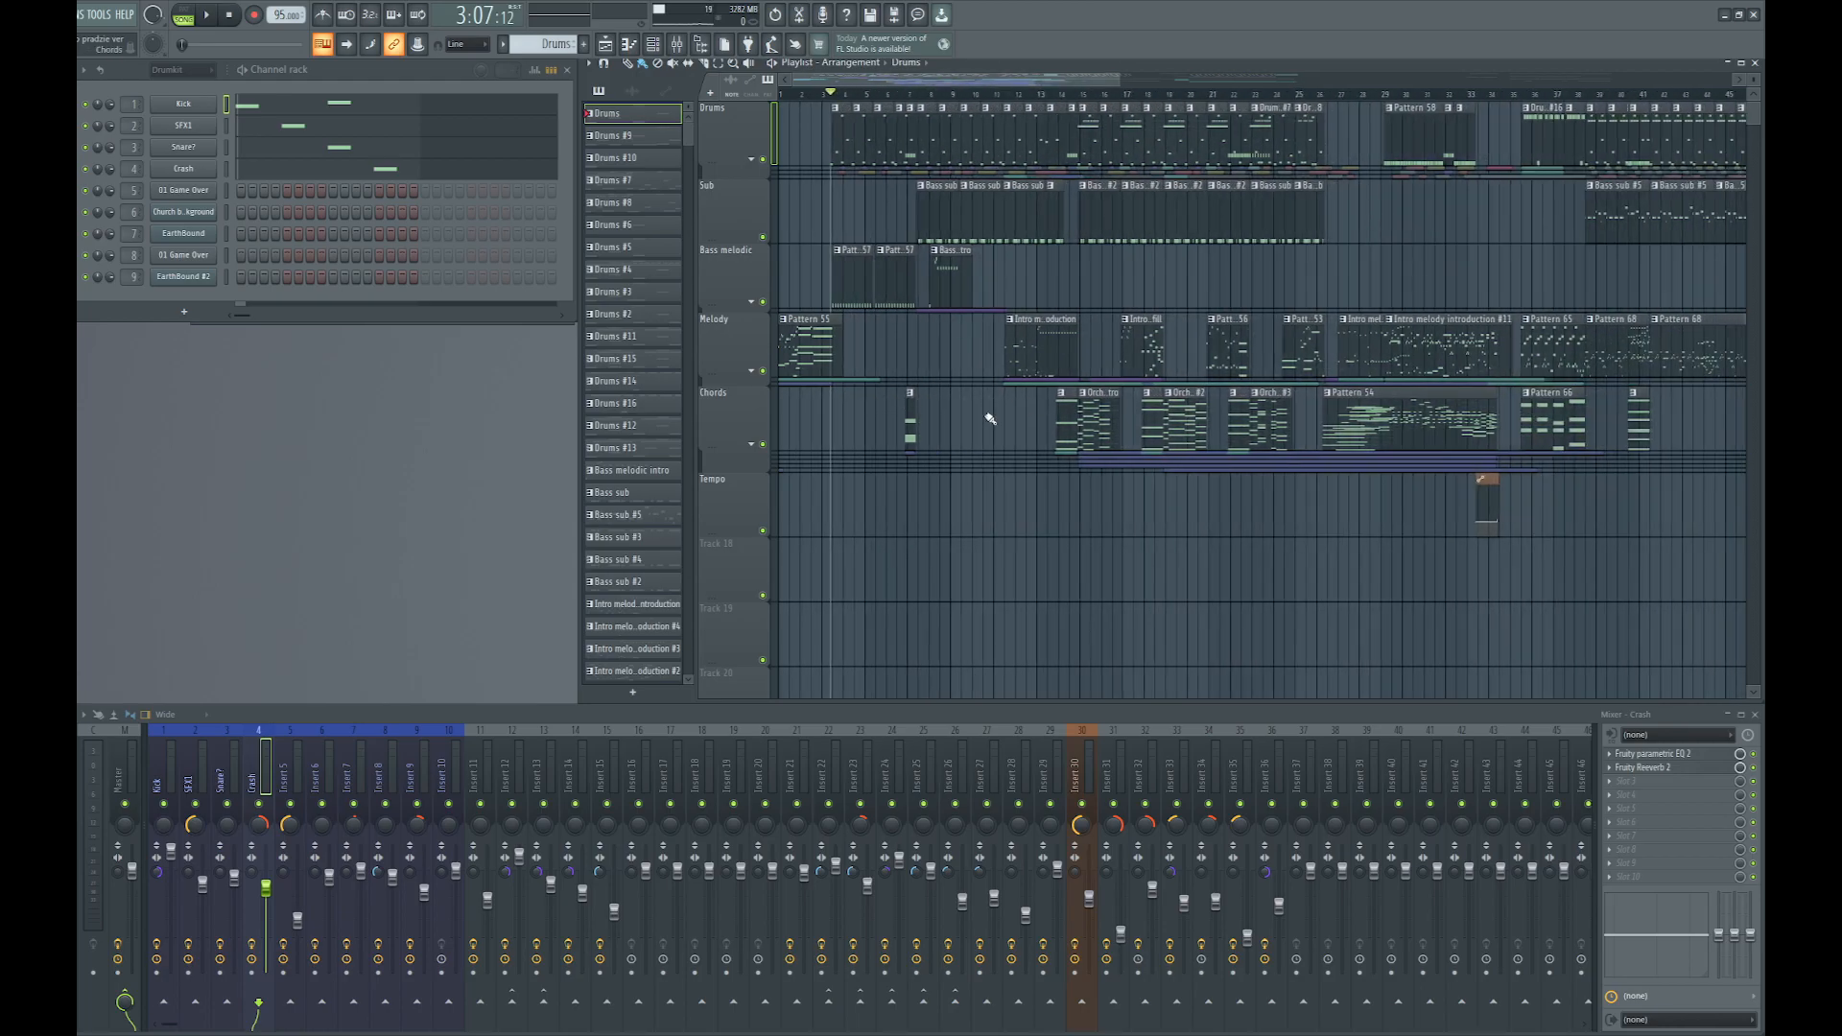
{"action": "scroll", "coordinate": [983, 453], "scroll_direction": "up", "scroll_amount": 4}
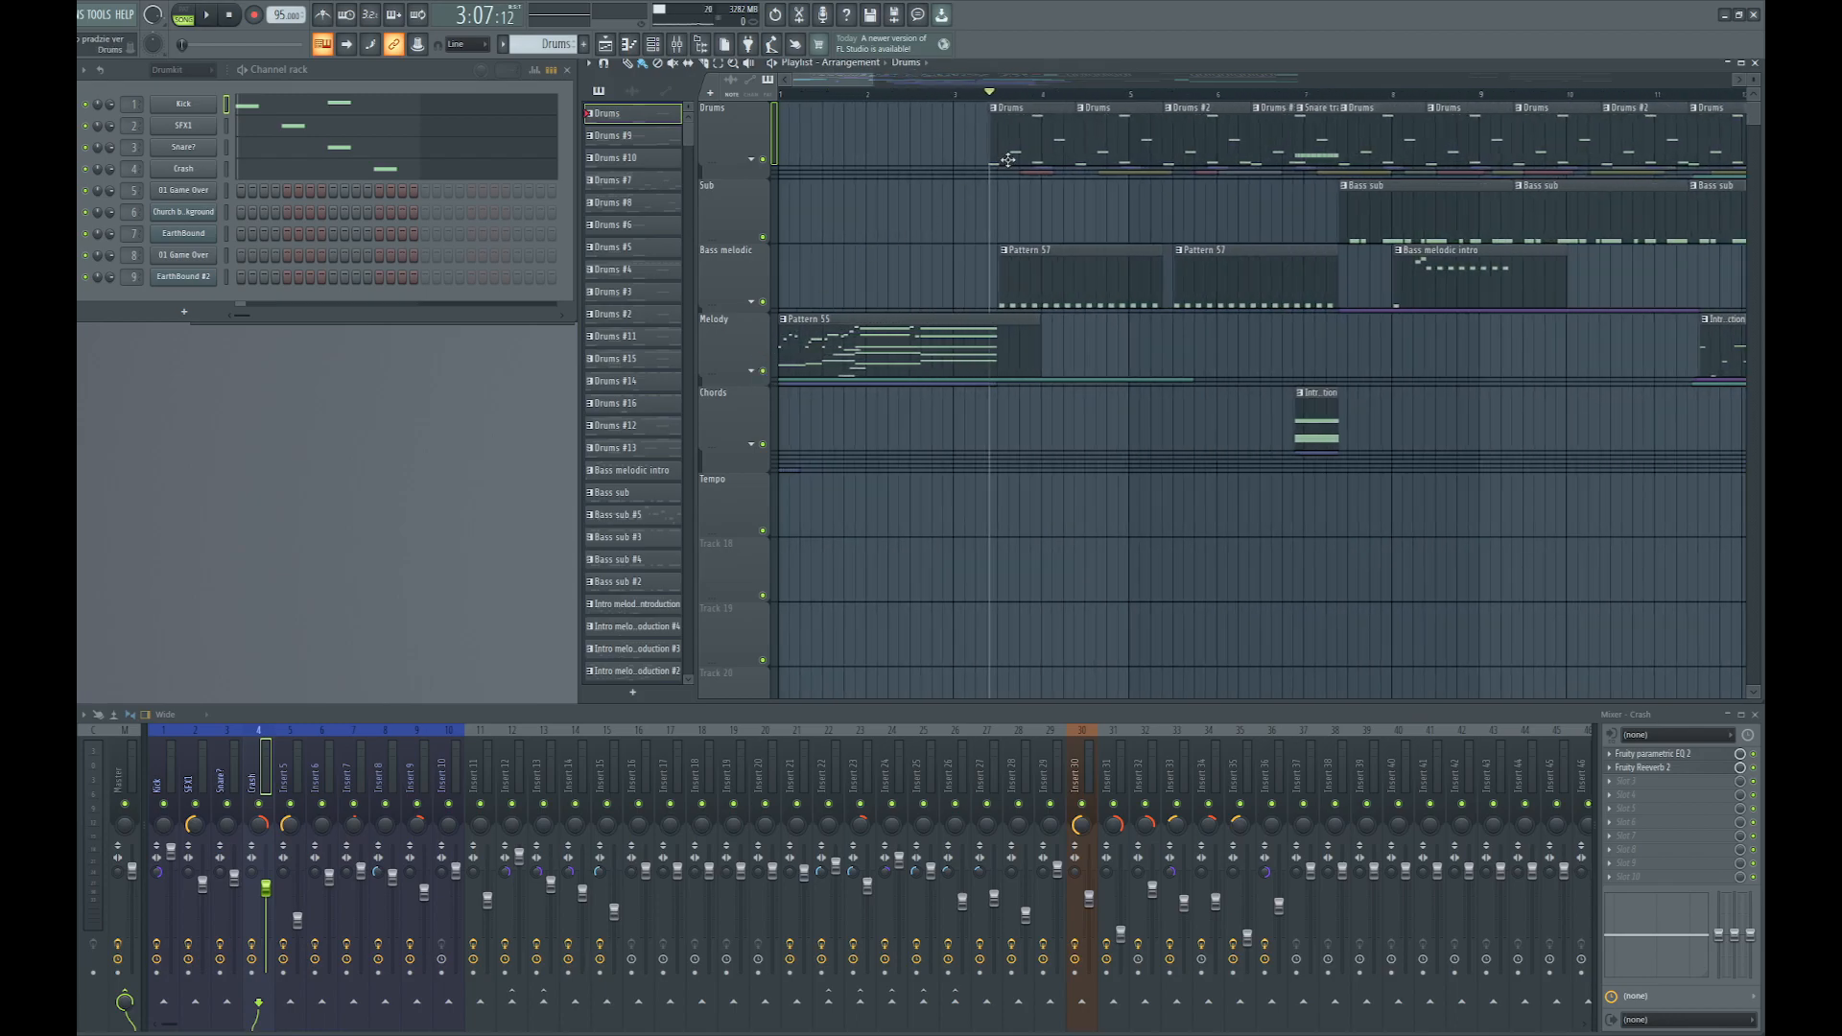
{"action": "left_click_drag", "start_coordinate": [864, 80], "coordinate": [829, 82]}
{"action": "scroll", "coordinate": [831, 323], "scroll_direction": "down", "scroll_amount": 4}
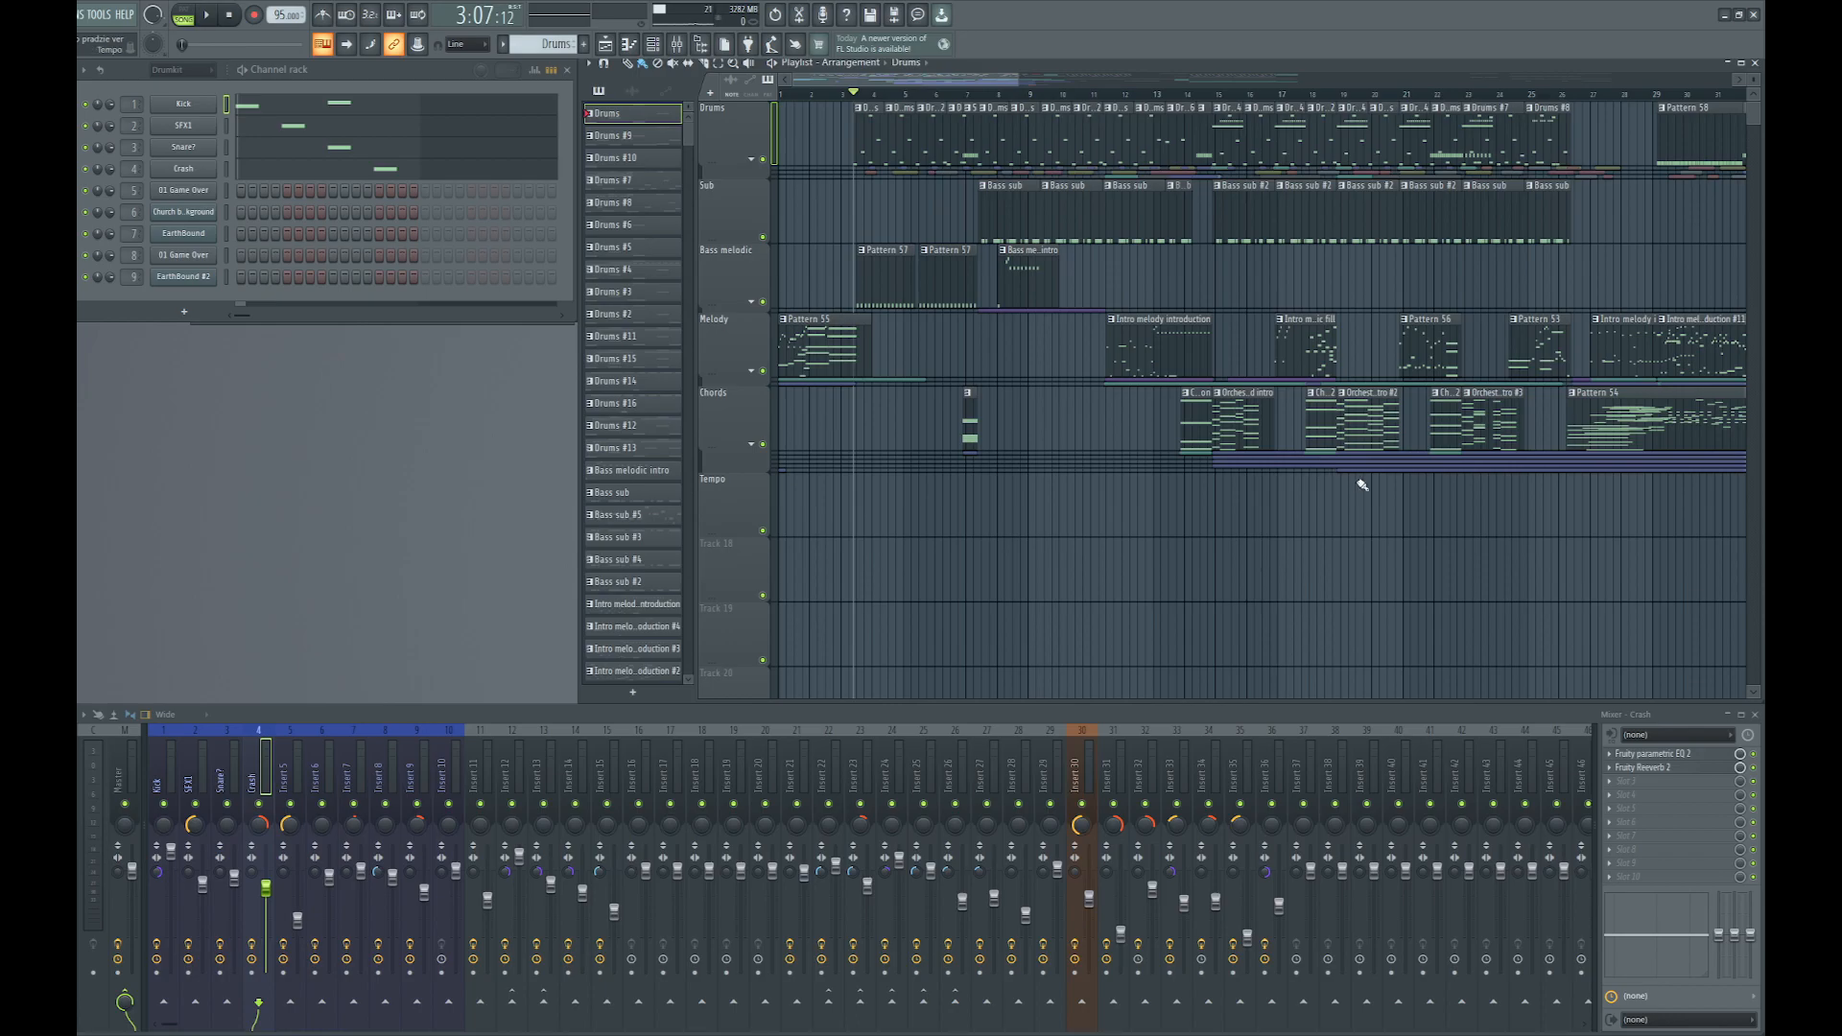
Select the stretch from the first Drums clip to the start of the first Bass sub clip, play it and stop playback
{"action": "scroll", "coordinate": [902, 216], "scroll_direction": "up", "scroll_amount": 2}
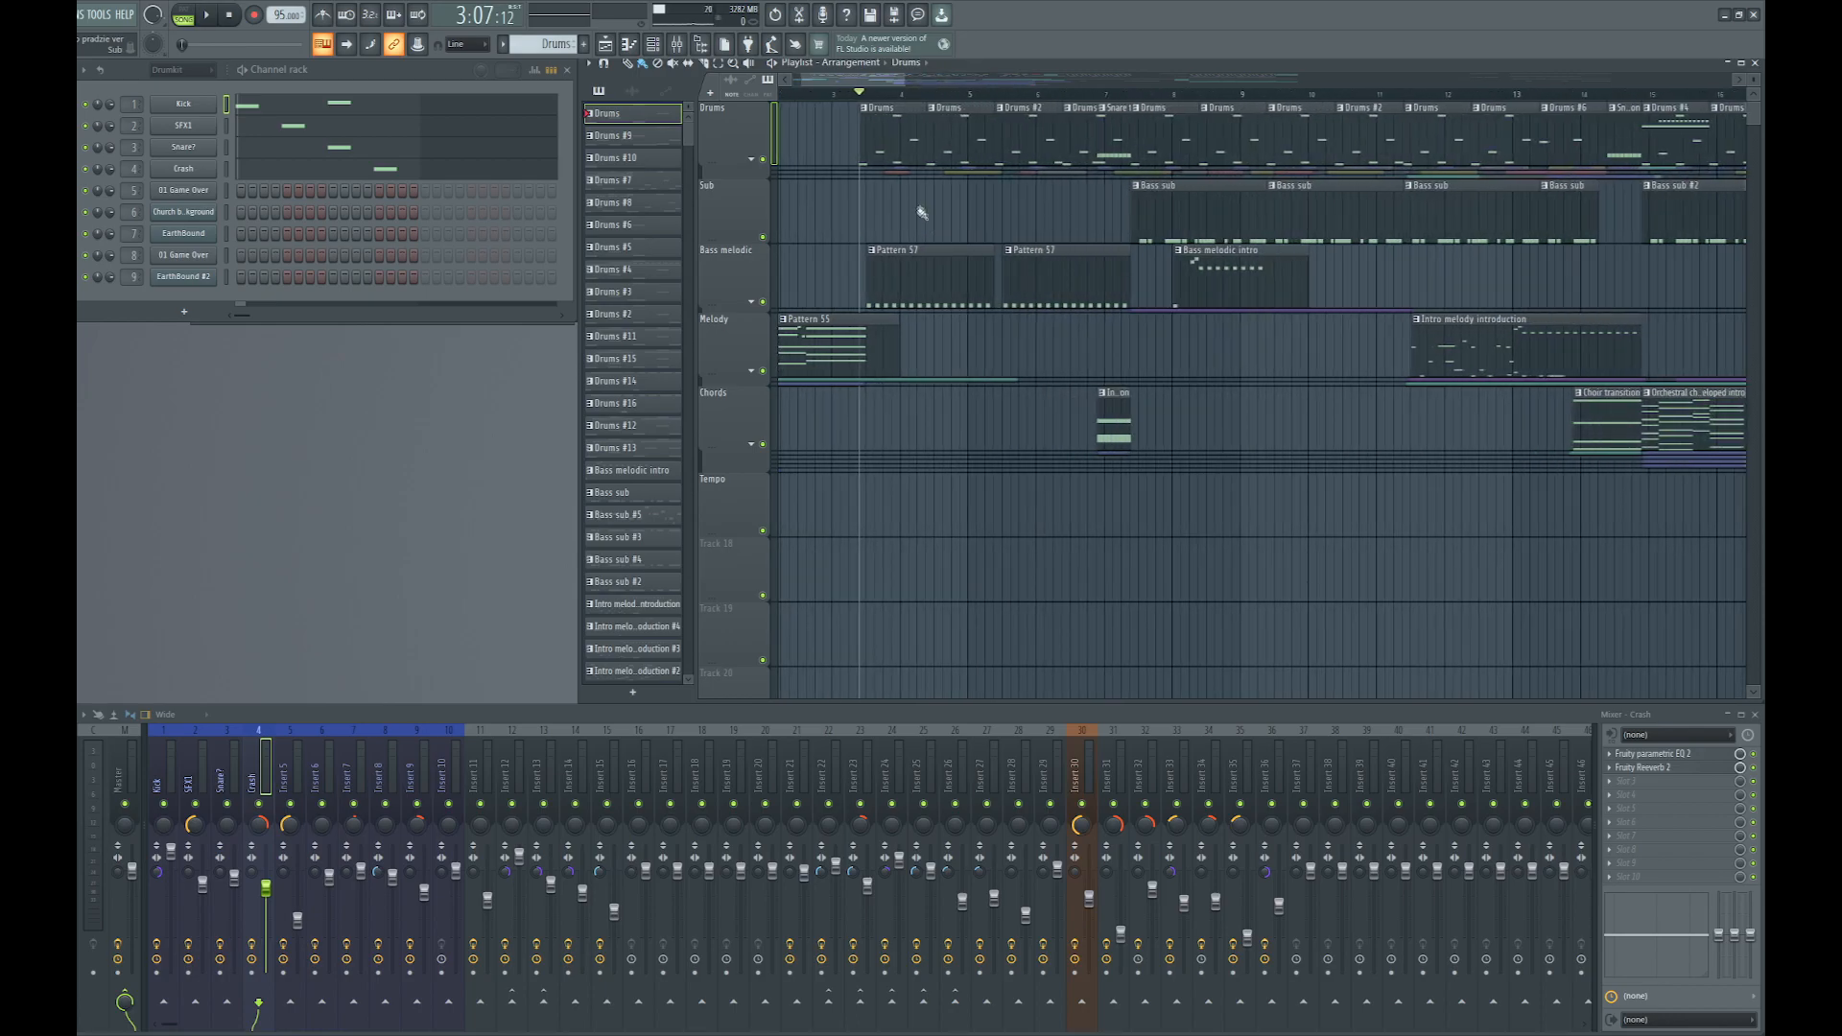
{"action": "left_click_drag", "start_coordinate": [875, 81], "coordinate": [839, 82]}
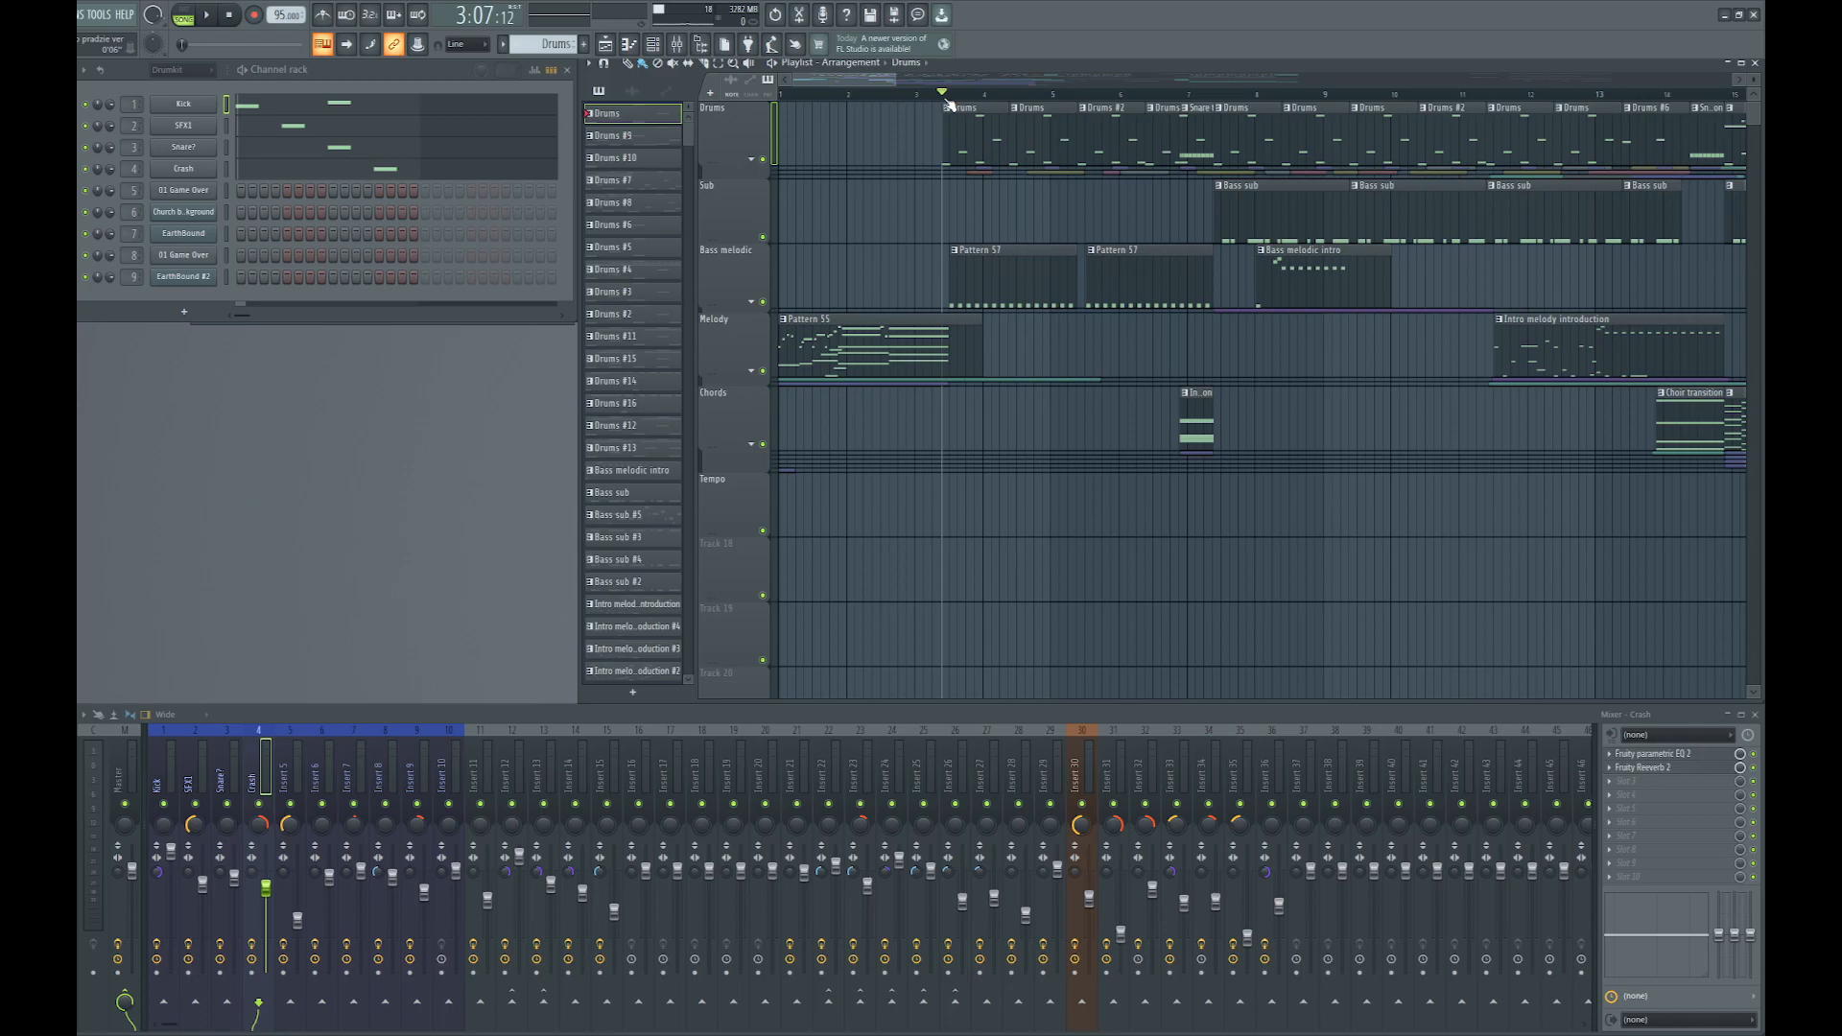
{"action": "left_click_drag", "start_coordinate": [945, 101], "coordinate": [1211, 344]}
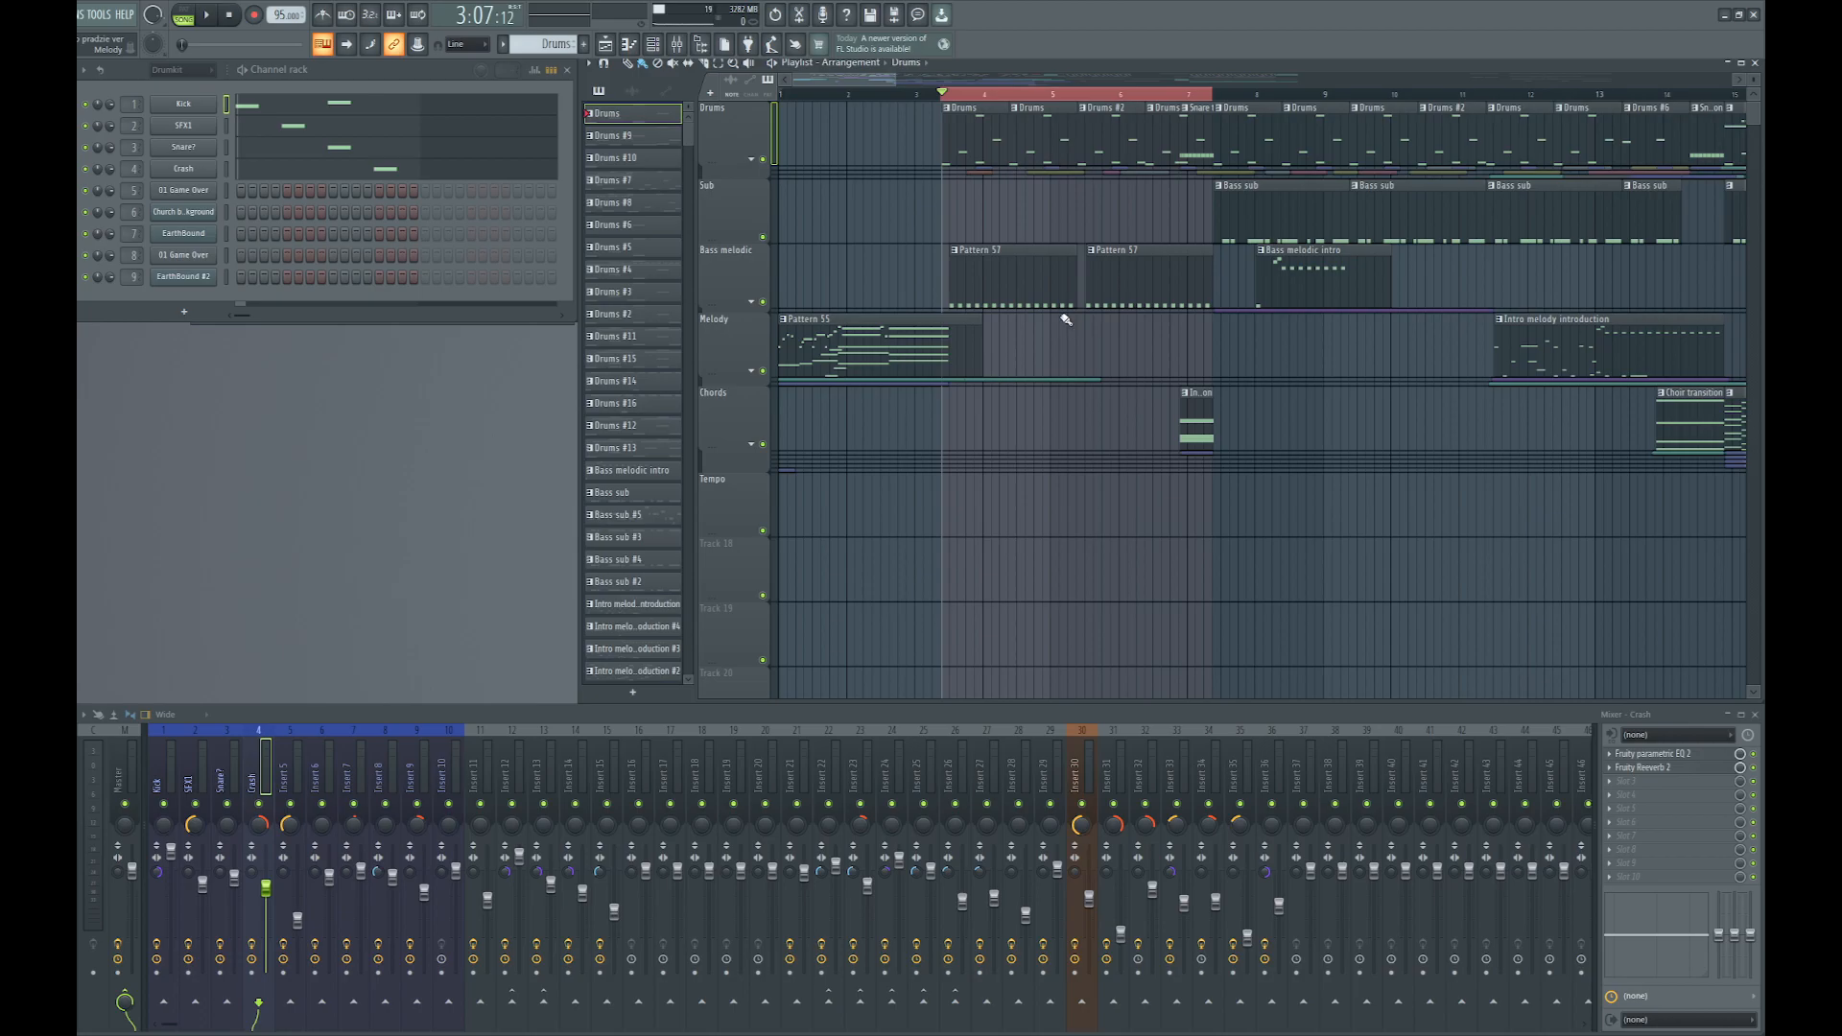
{"action": "key", "text": "space"}
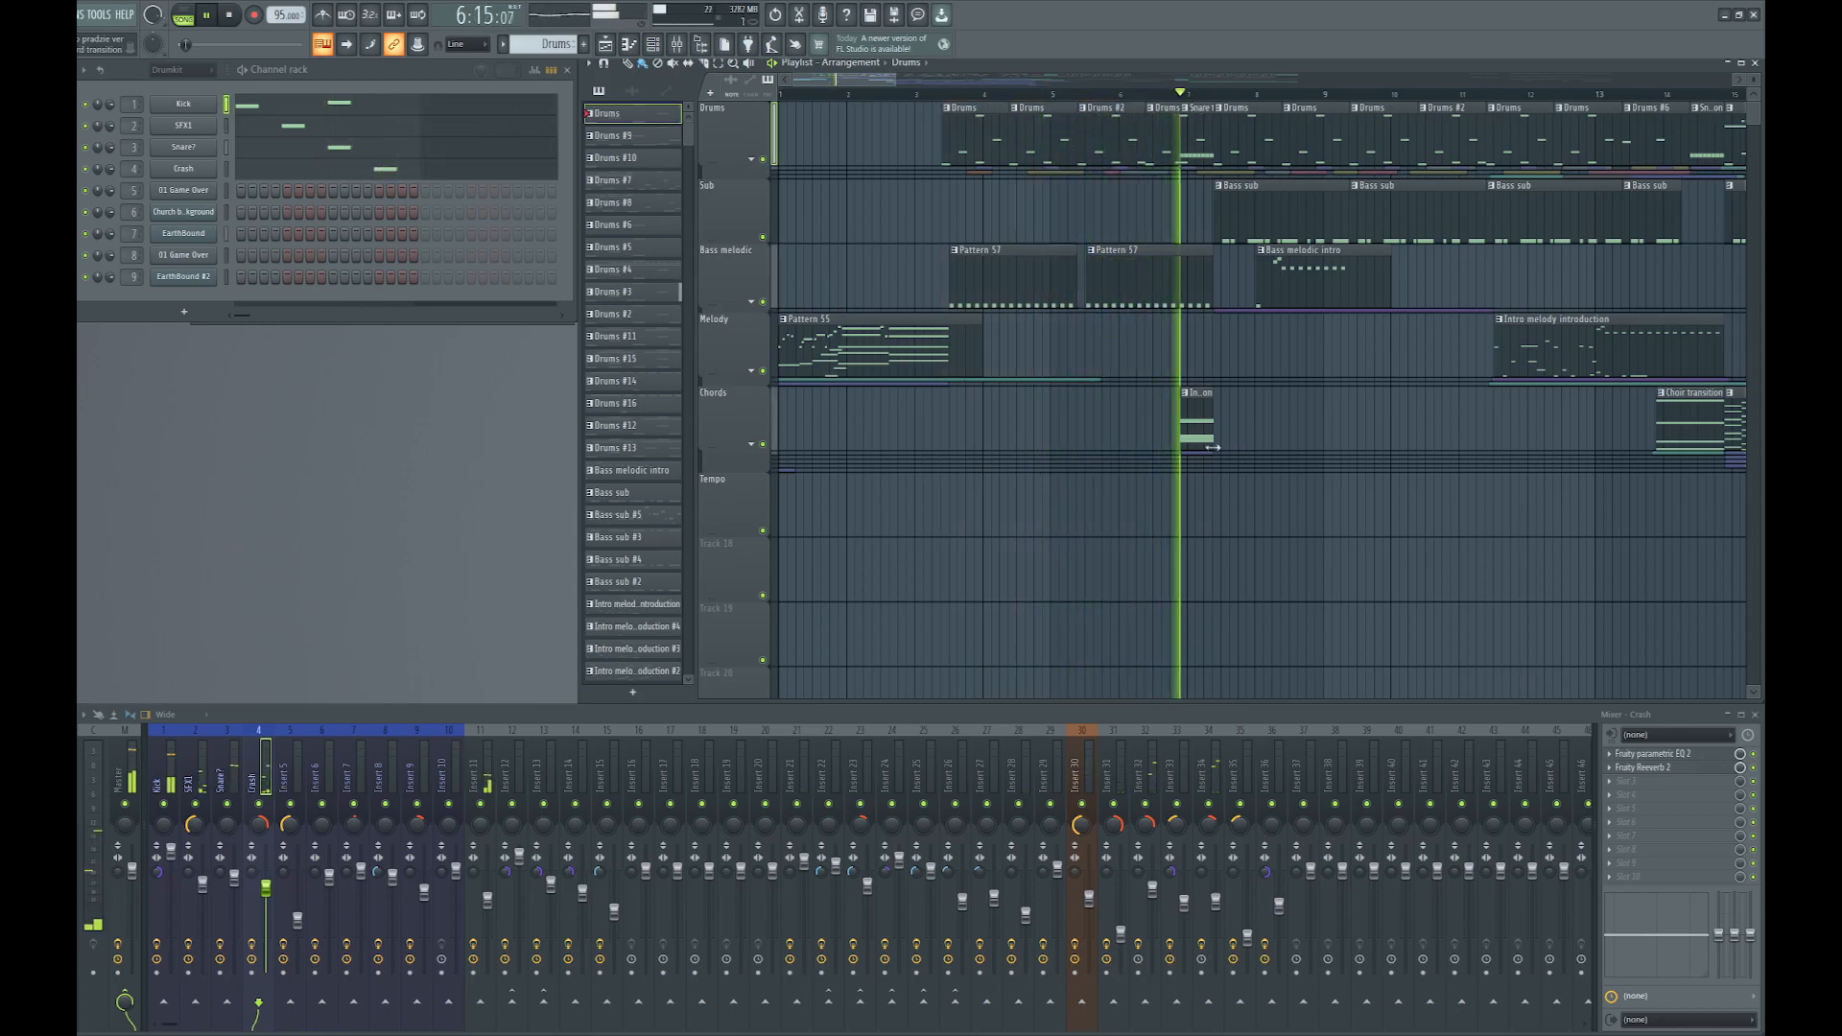
{"action": "key", "text": "space"}
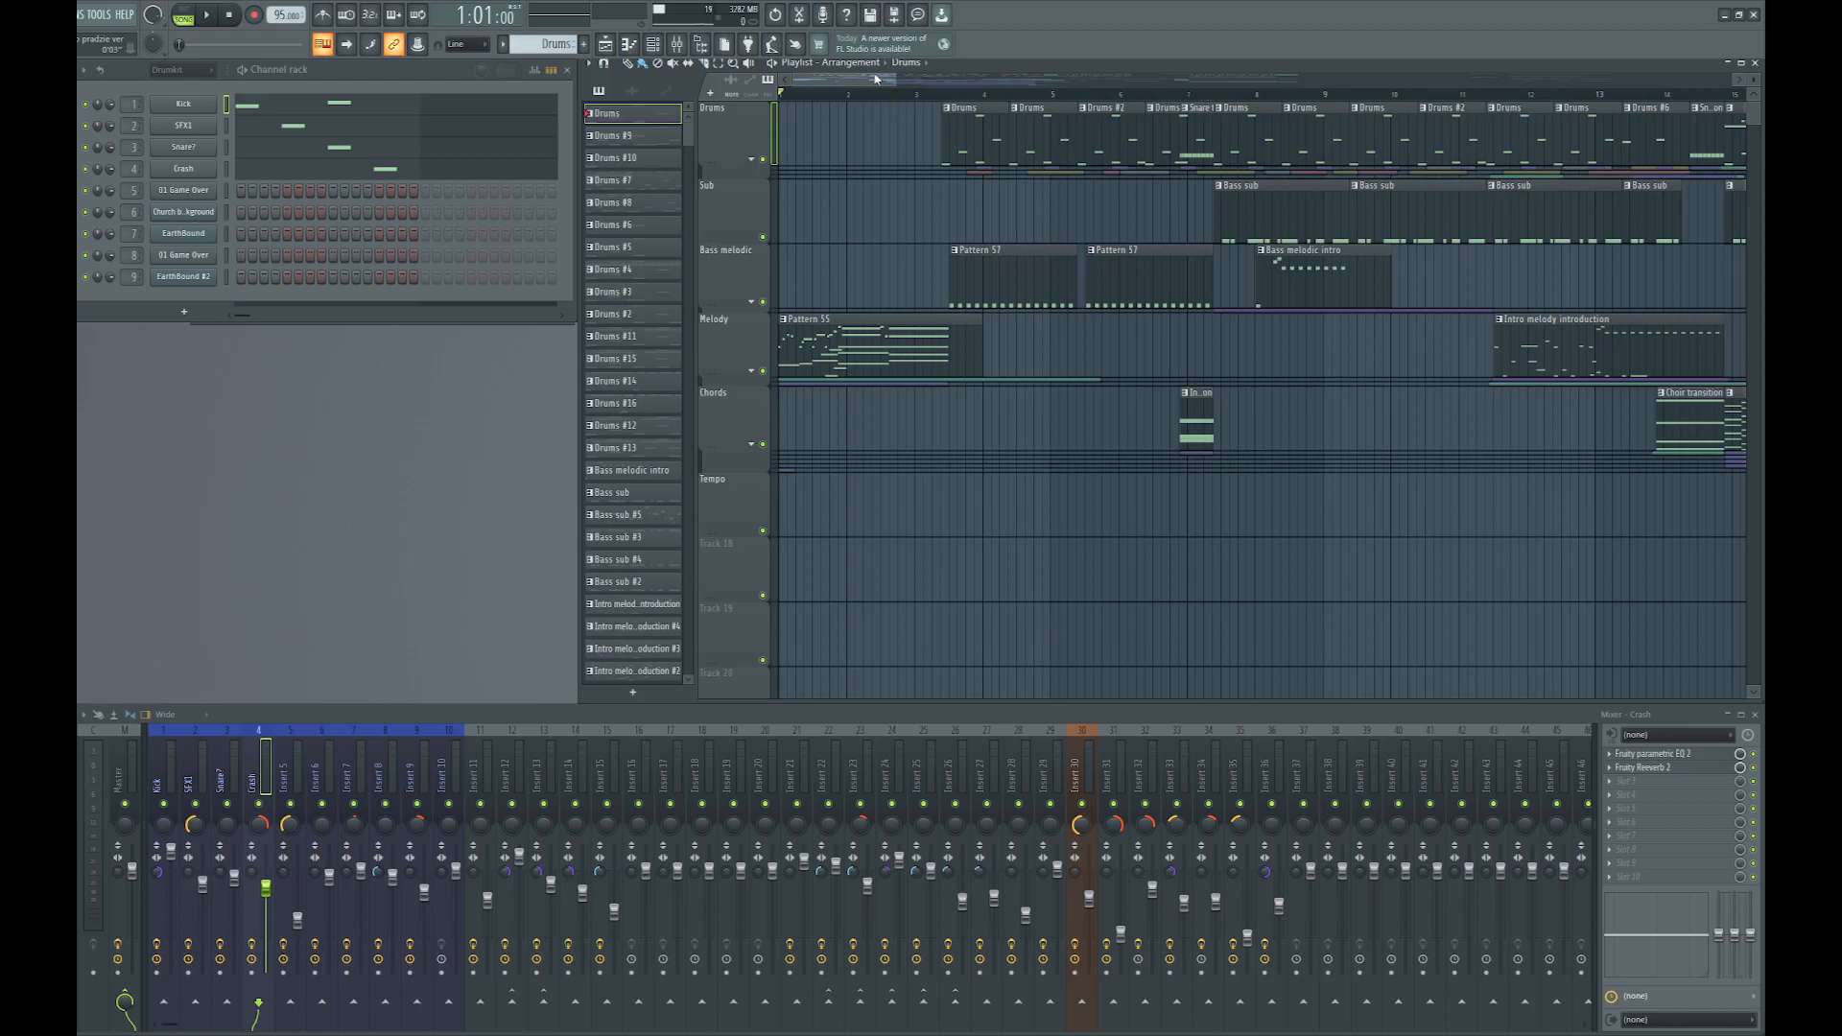
Select the Snare transition #5 clip near bar 7 and play its pattern on its own in pattern mode
{"action": "mouse_move", "coordinate": [875, 80]}
{"action": "left_mouse_down"}
{"action": "mouse_move", "coordinate": [918, 80]}
{"action": "mouse_move", "coordinate": [897, 79]}
{"action": "left_mouse_up"}
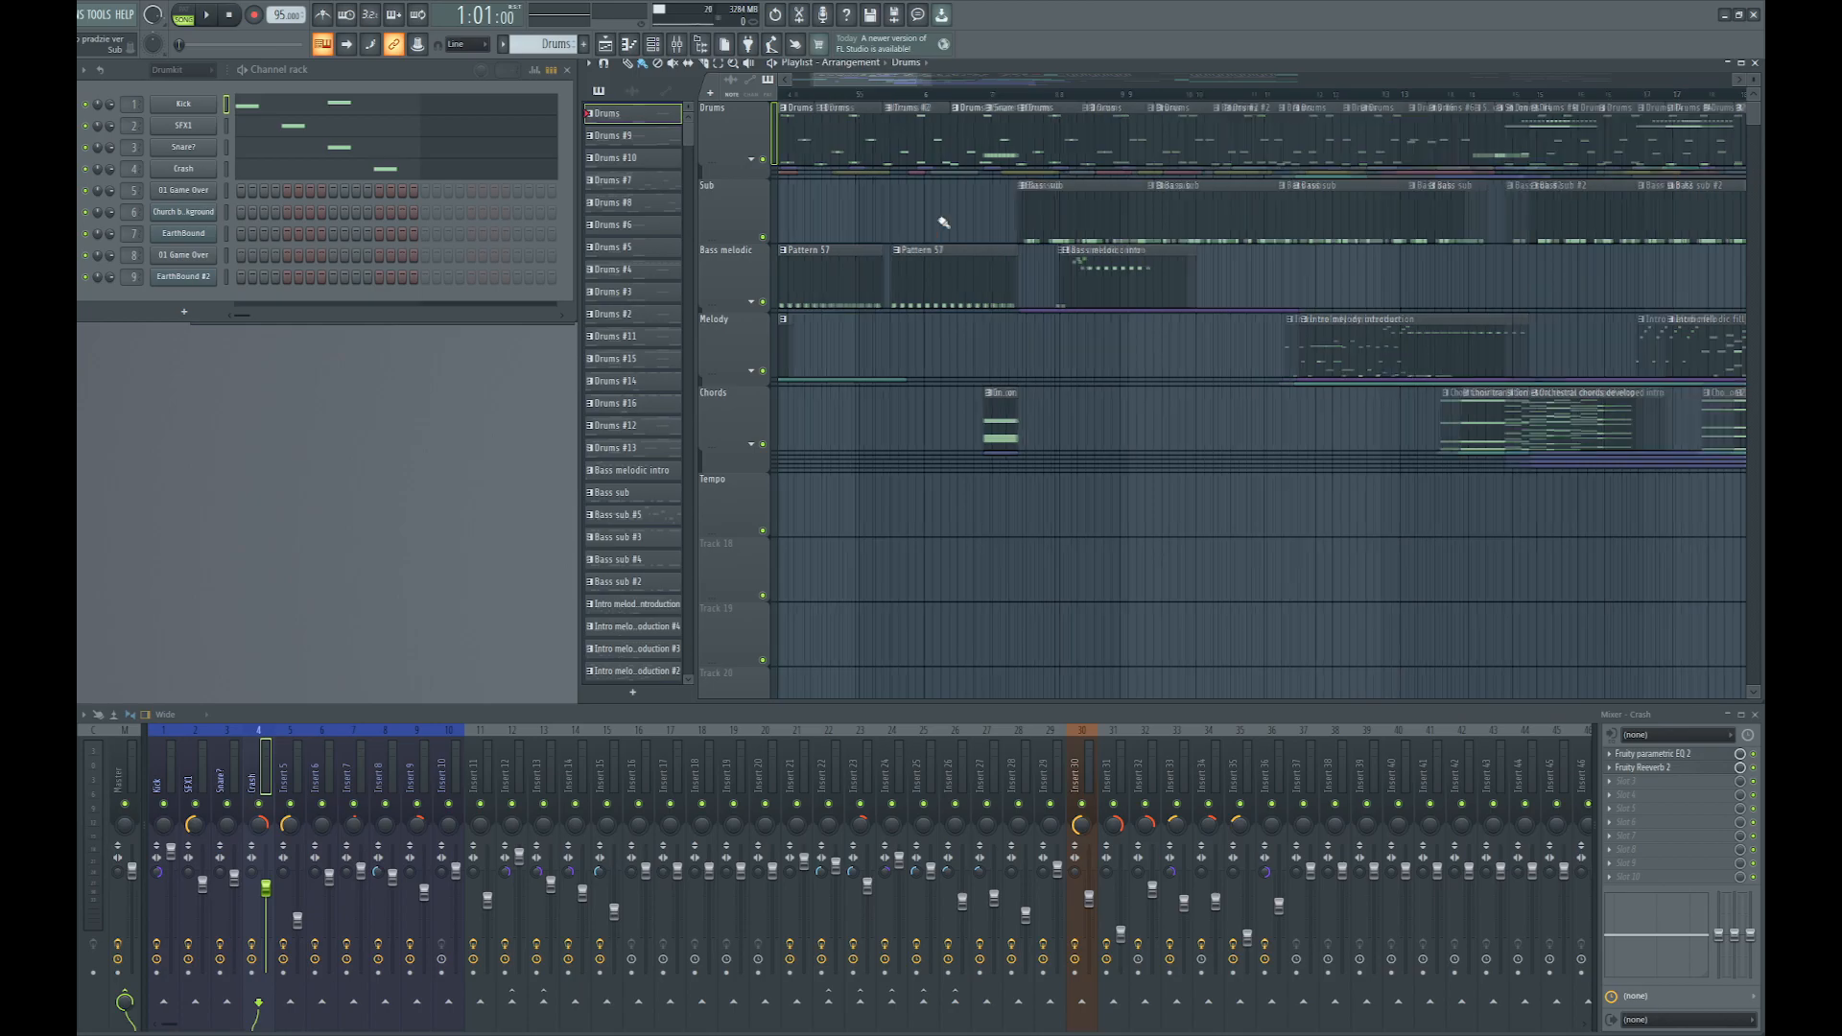
{"action": "scroll", "coordinate": [938, 223], "scroll_direction": "up", "scroll_amount": 5}
{"action": "left_click", "coordinate": [981, 136]}
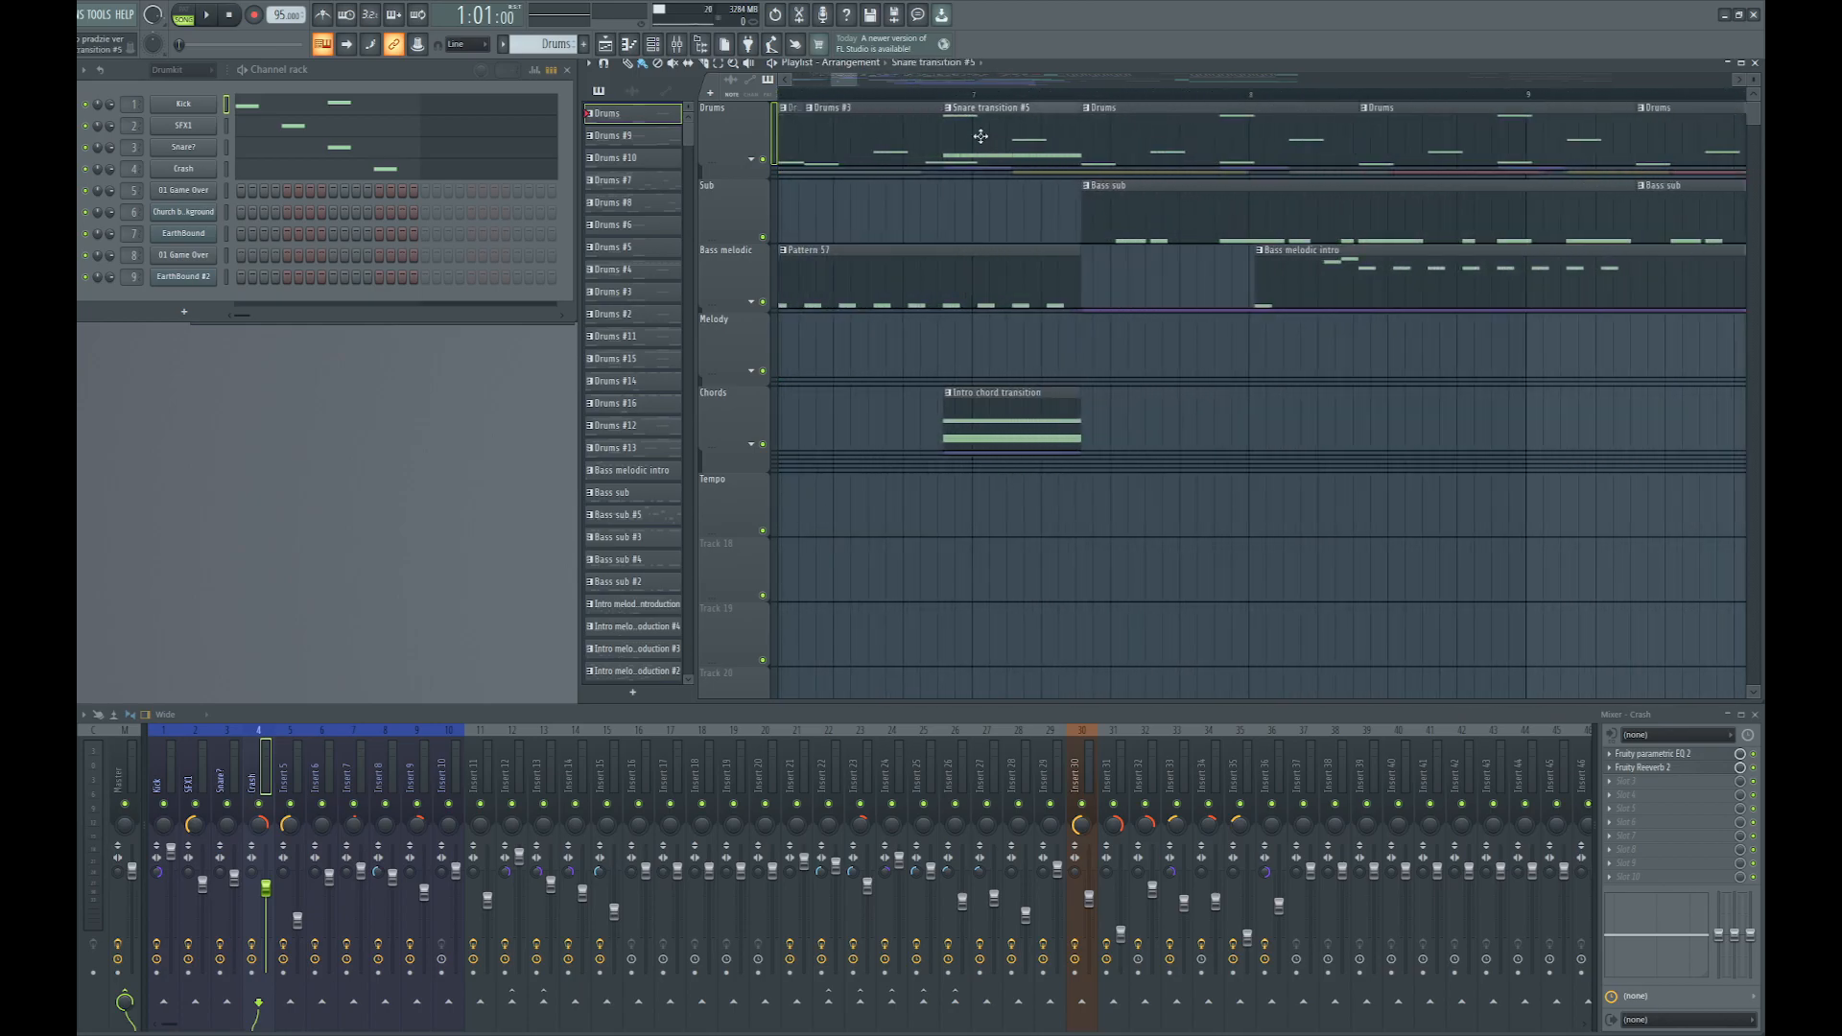
{"action": "left_click", "coordinate": [184, 13]}
{"action": "key", "text": "space"}
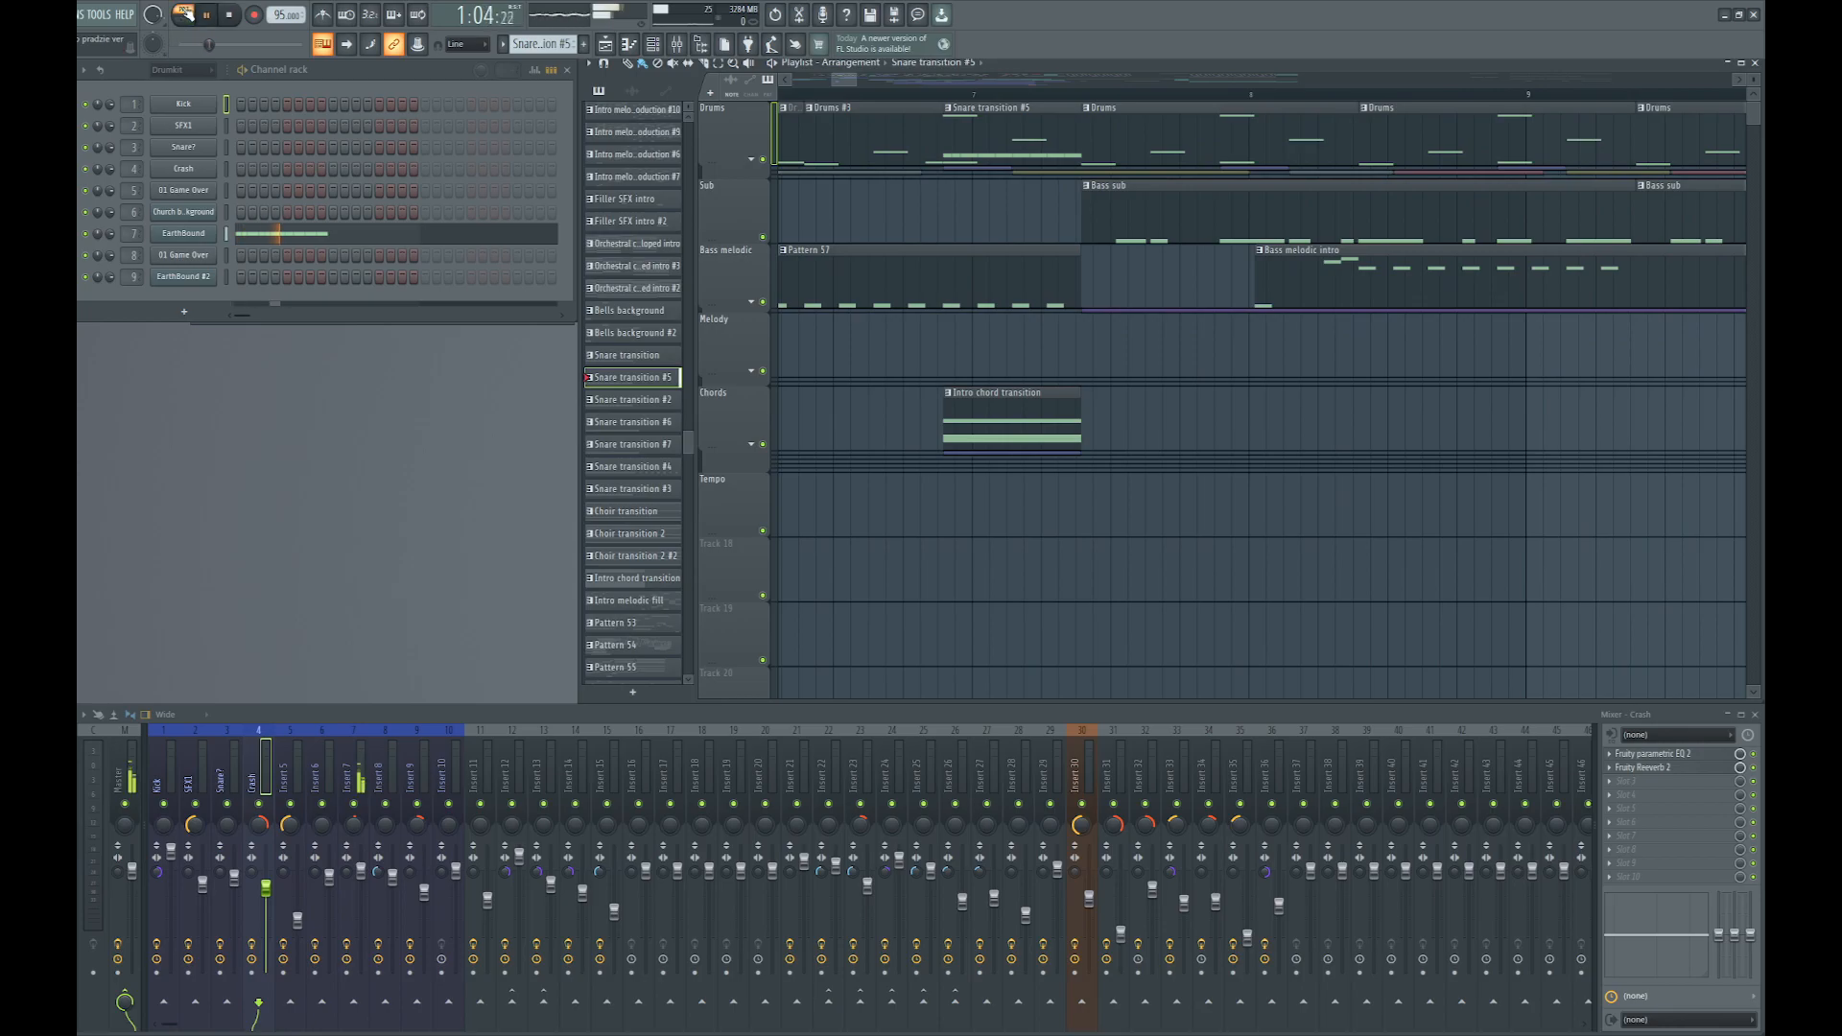
{"action": "key", "text": "space"}
Open the EarthBound channel's notes in the piano roll, play the snare pattern again, stop it and close the piano roll
{"action": "left_click", "coordinate": [300, 240]}
{"action": "key", "text": "space"}
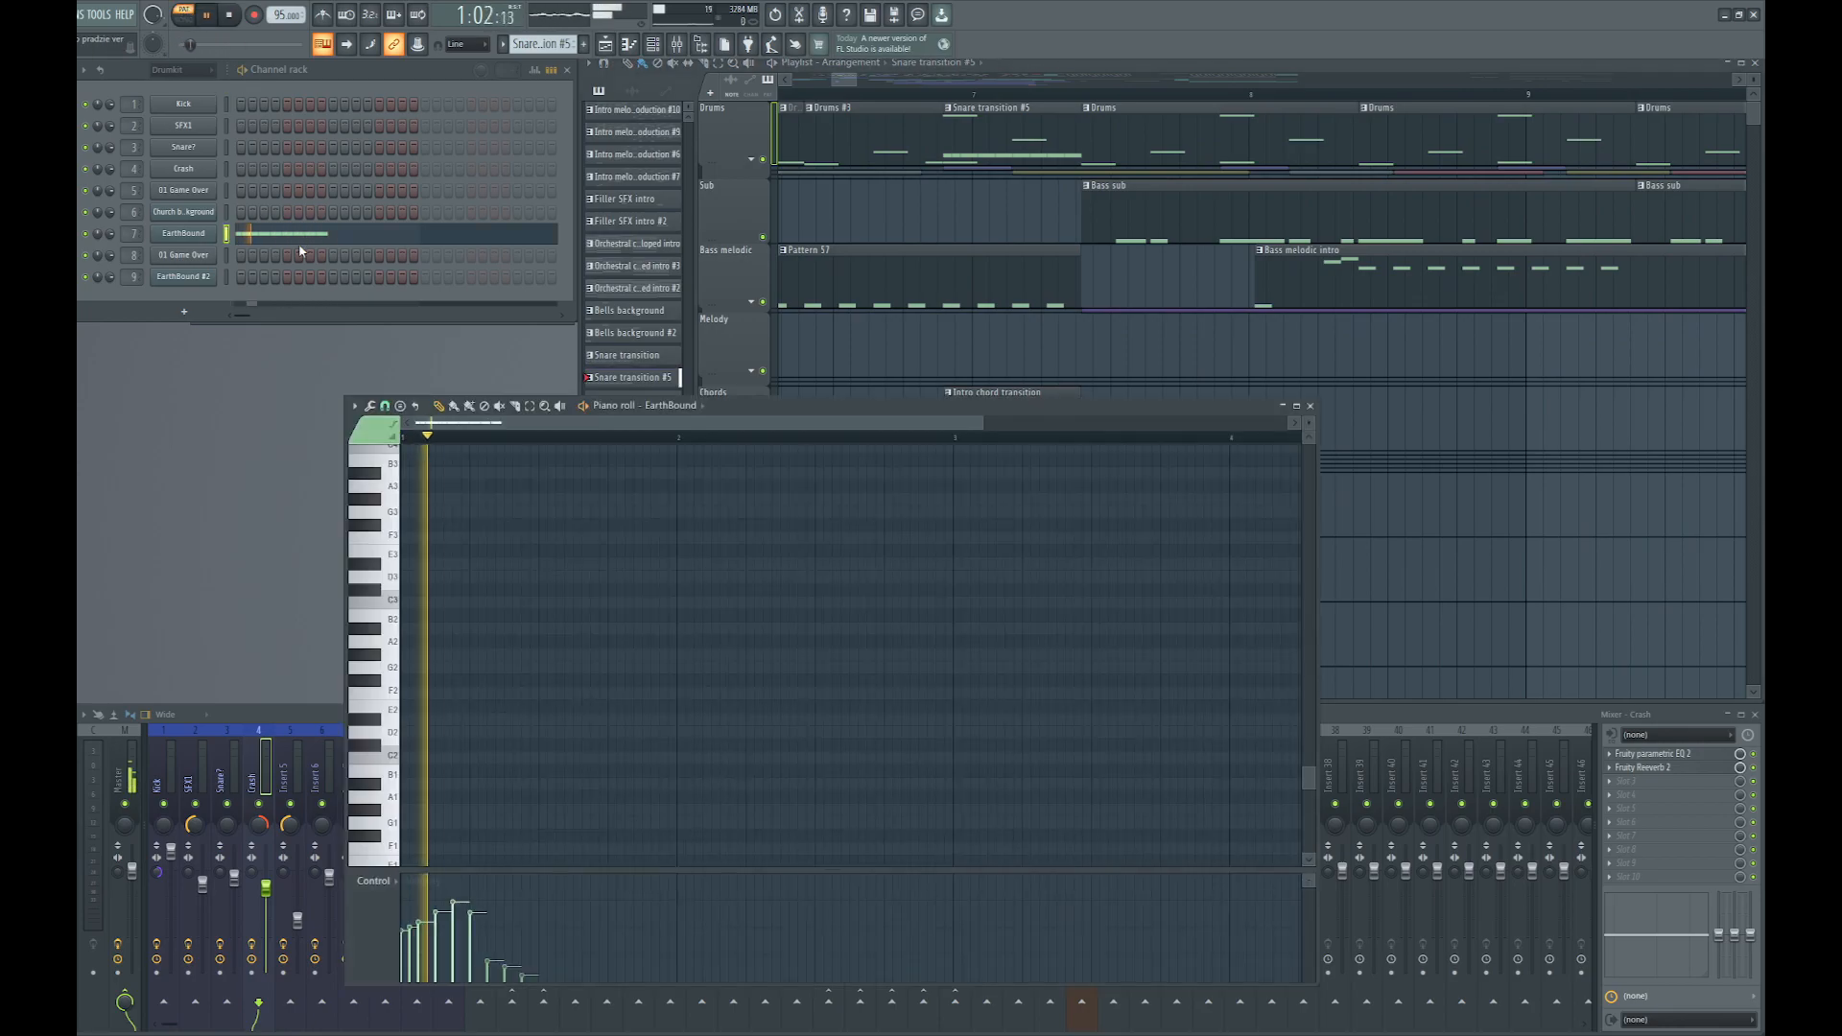
{"action": "key", "text": "space"}
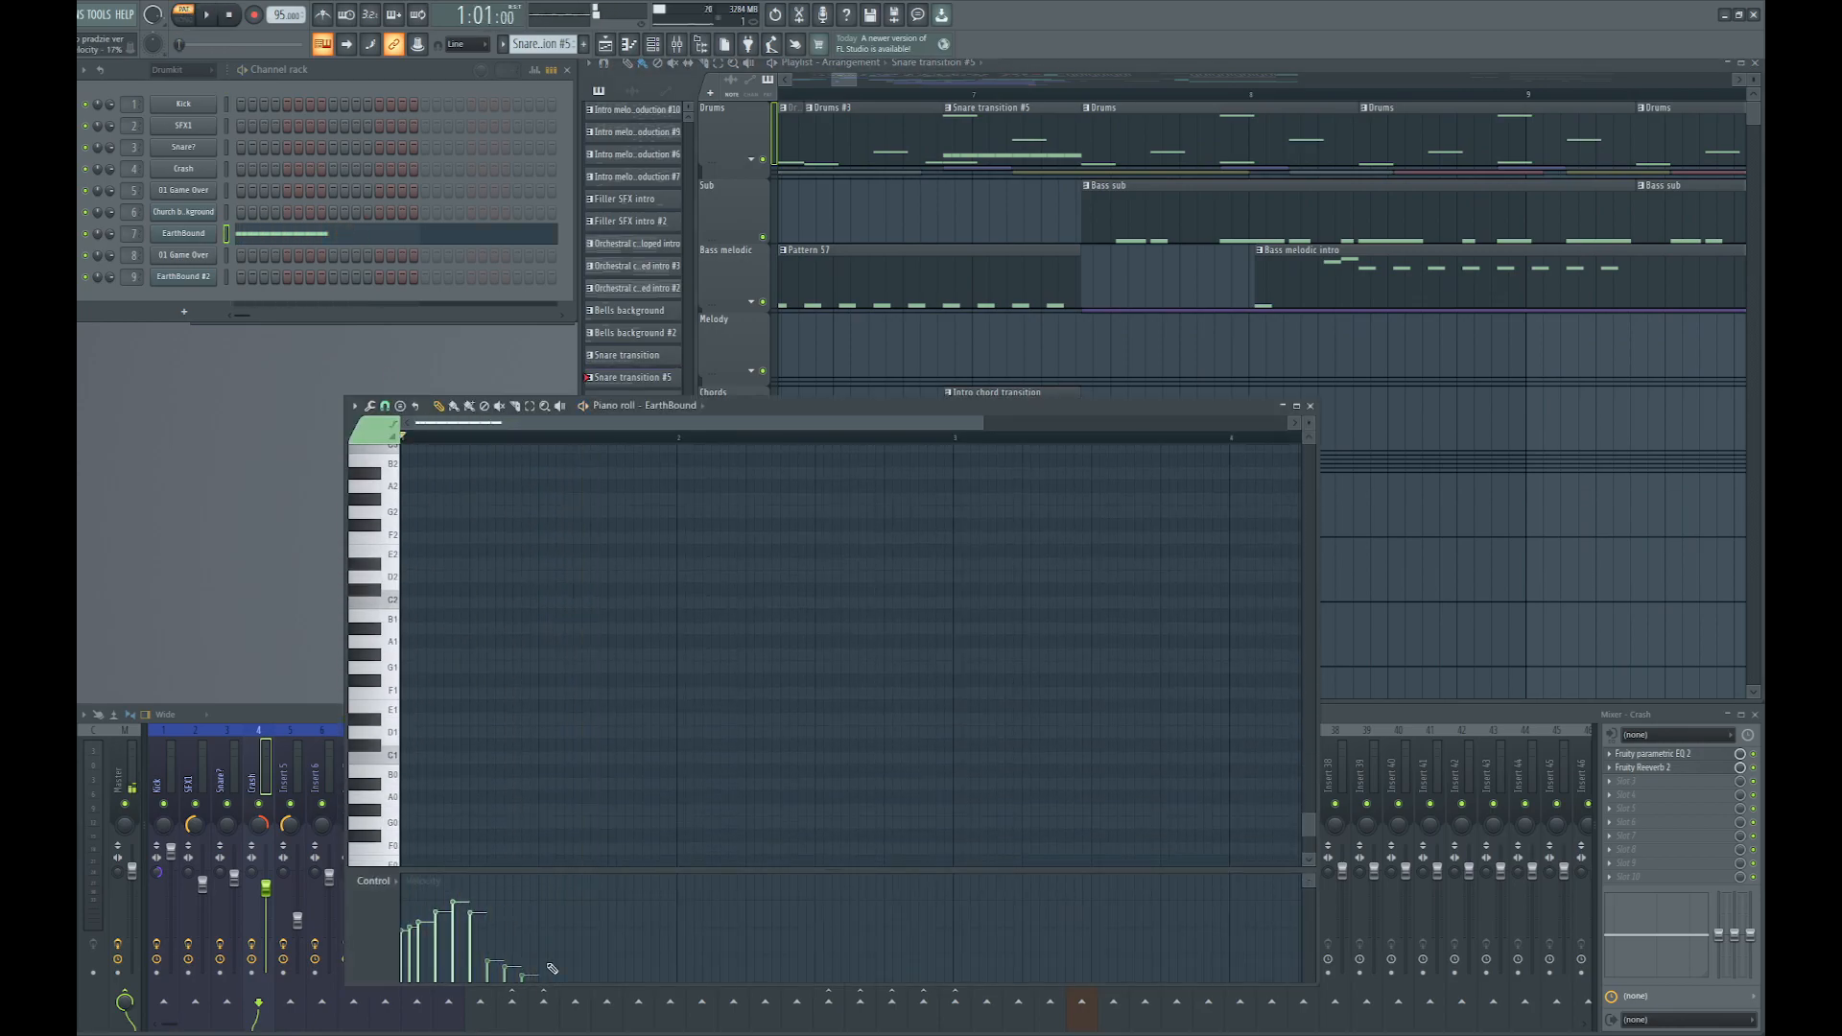
{"action": "left_click", "coordinate": [1310, 406]}
Open the Intro chord transition pattern from the Chords track and play it on its own, then stop
{"action": "scroll", "coordinate": [1003, 408], "scroll_direction": "down", "scroll_amount": 3}
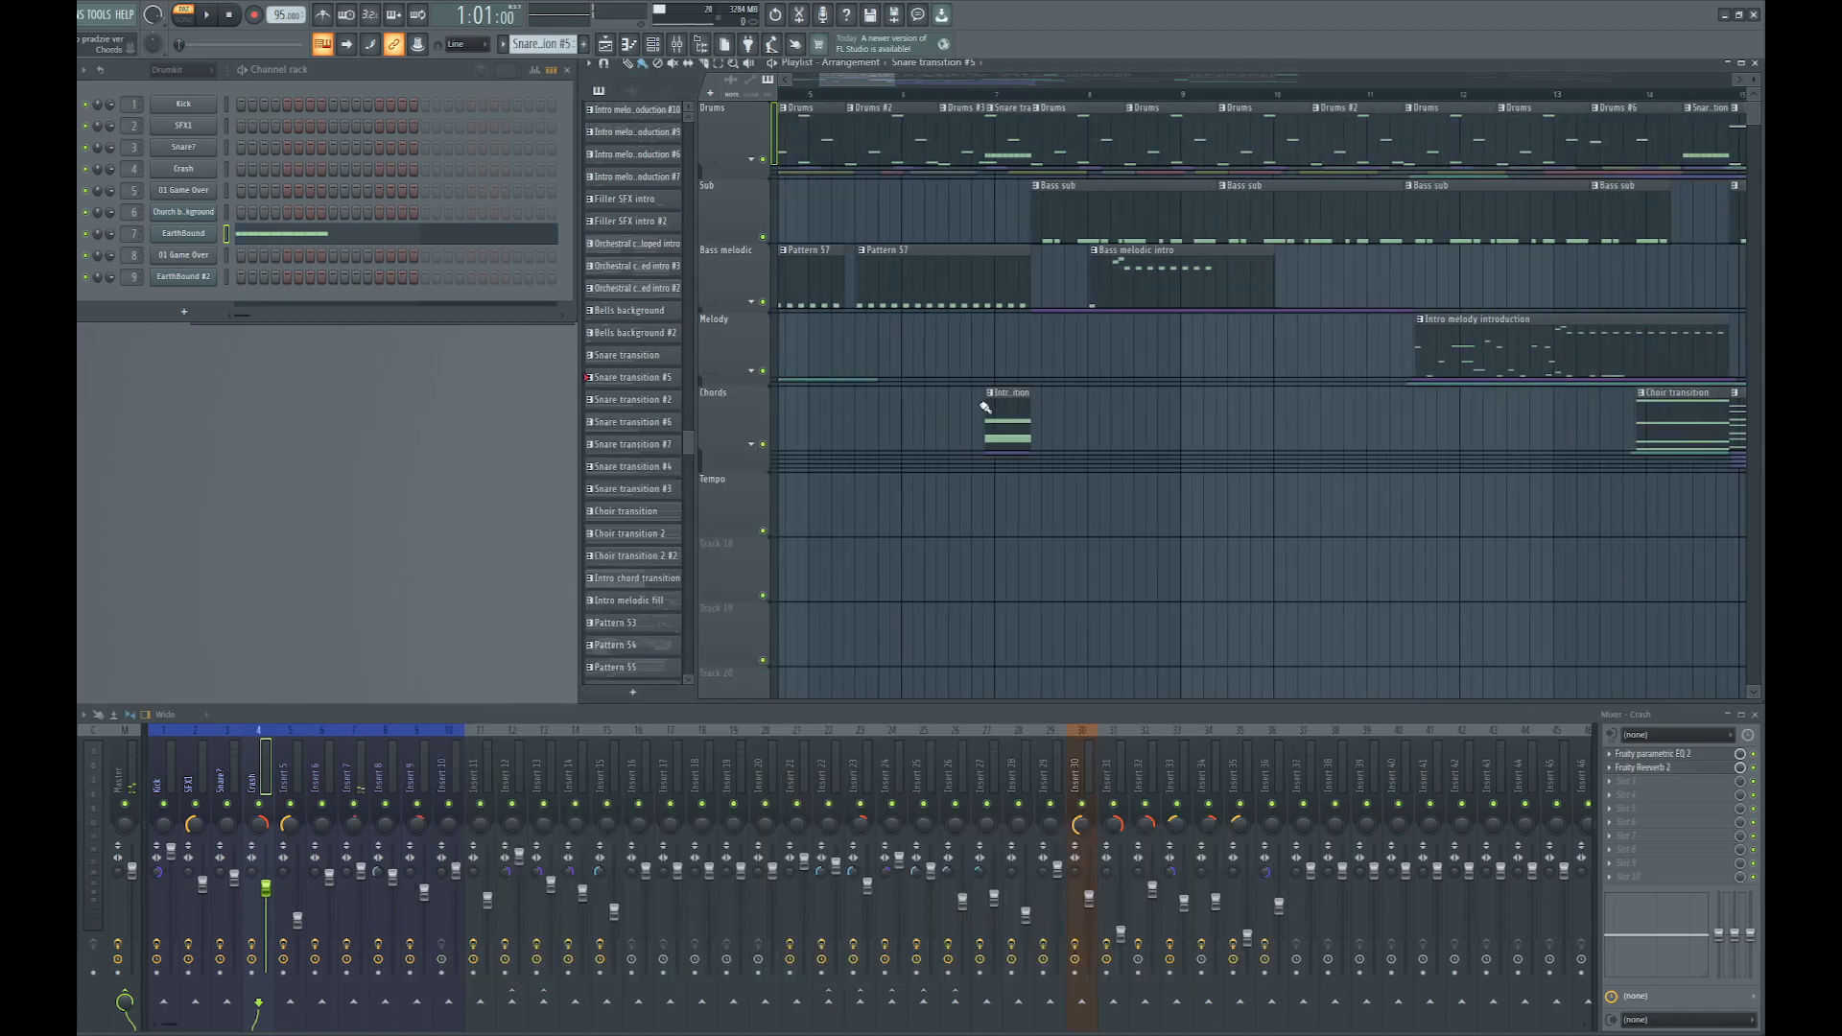
{"action": "double_click", "coordinate": [1008, 422]}
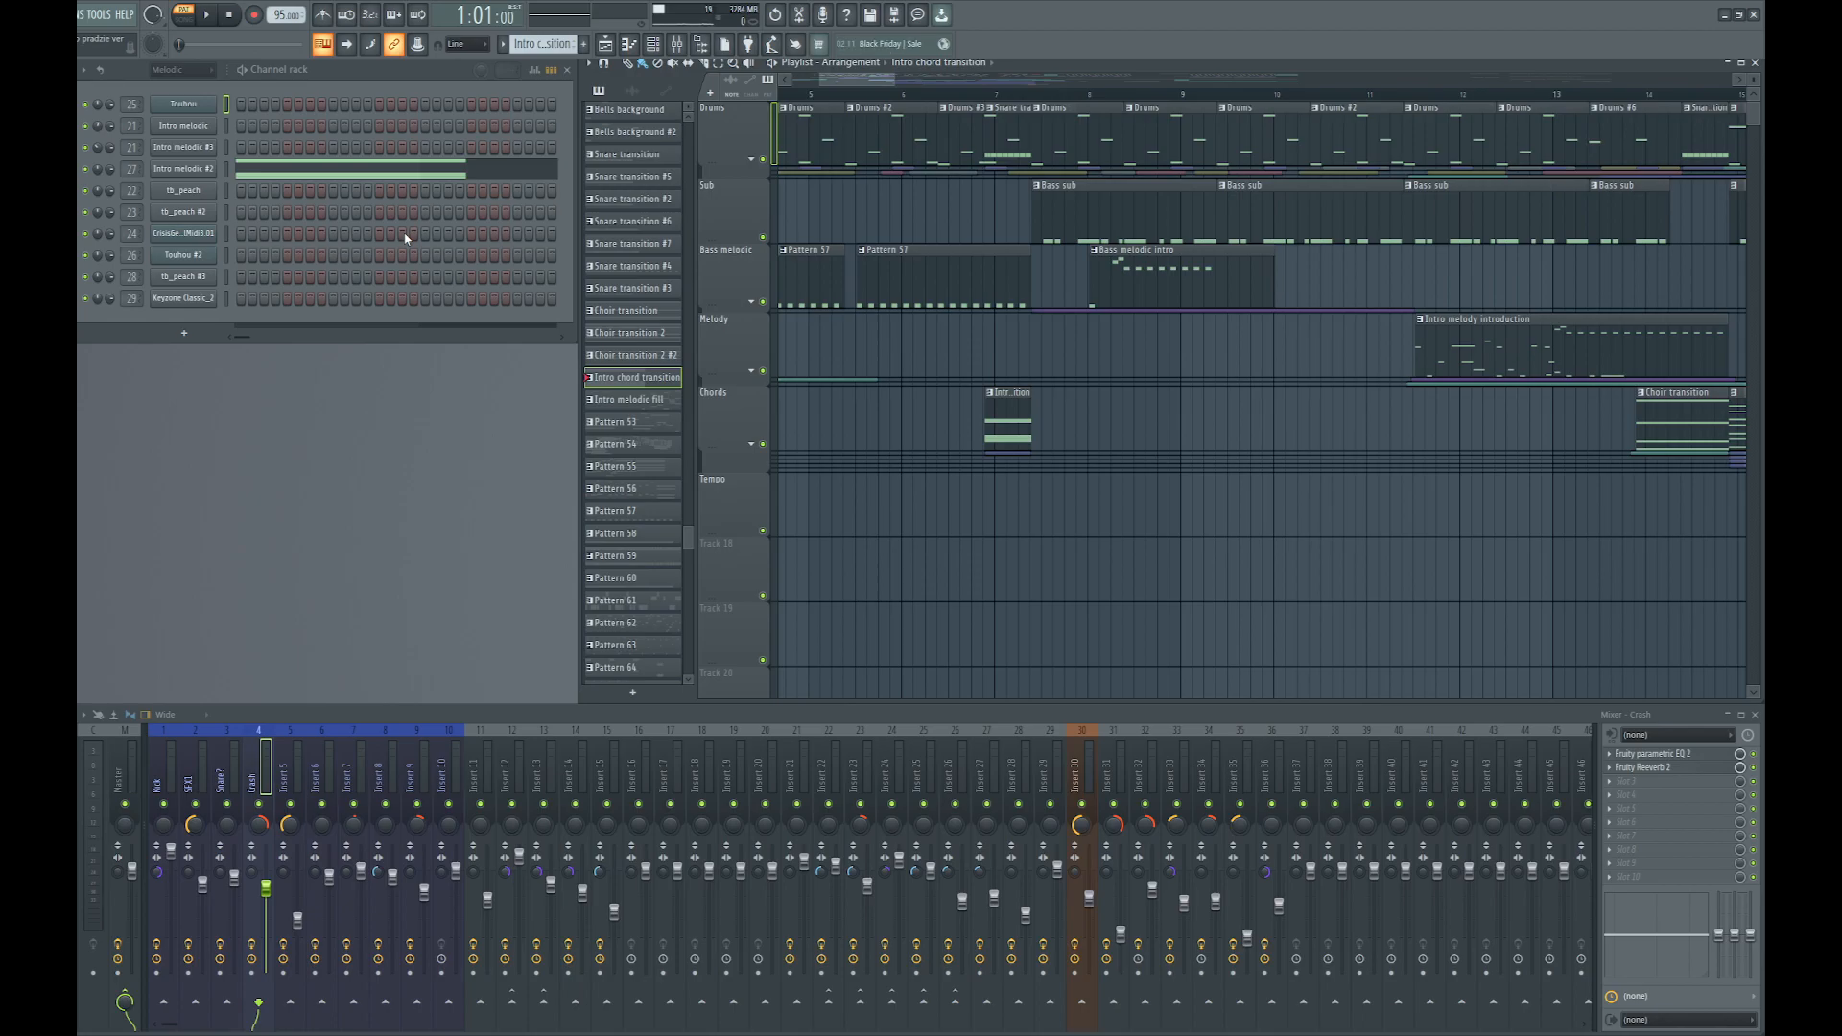
{"action": "key", "text": "space"}
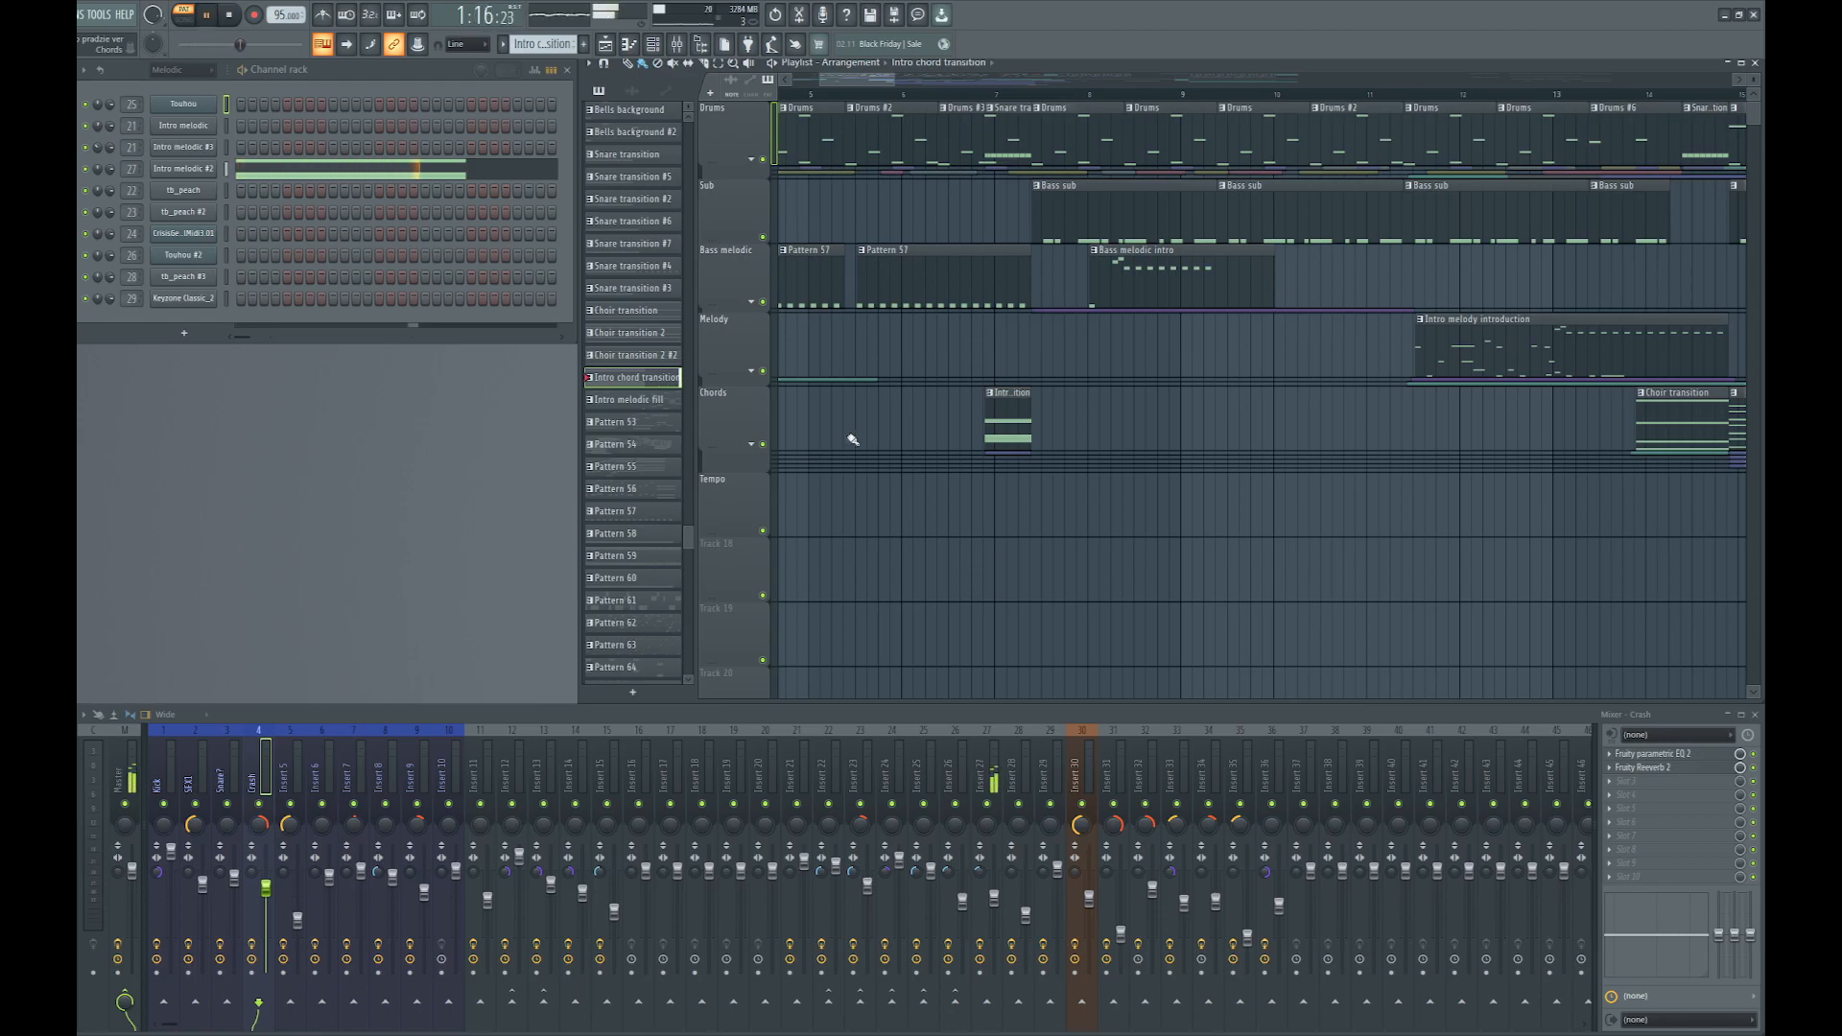
{"action": "key", "text": "space"}
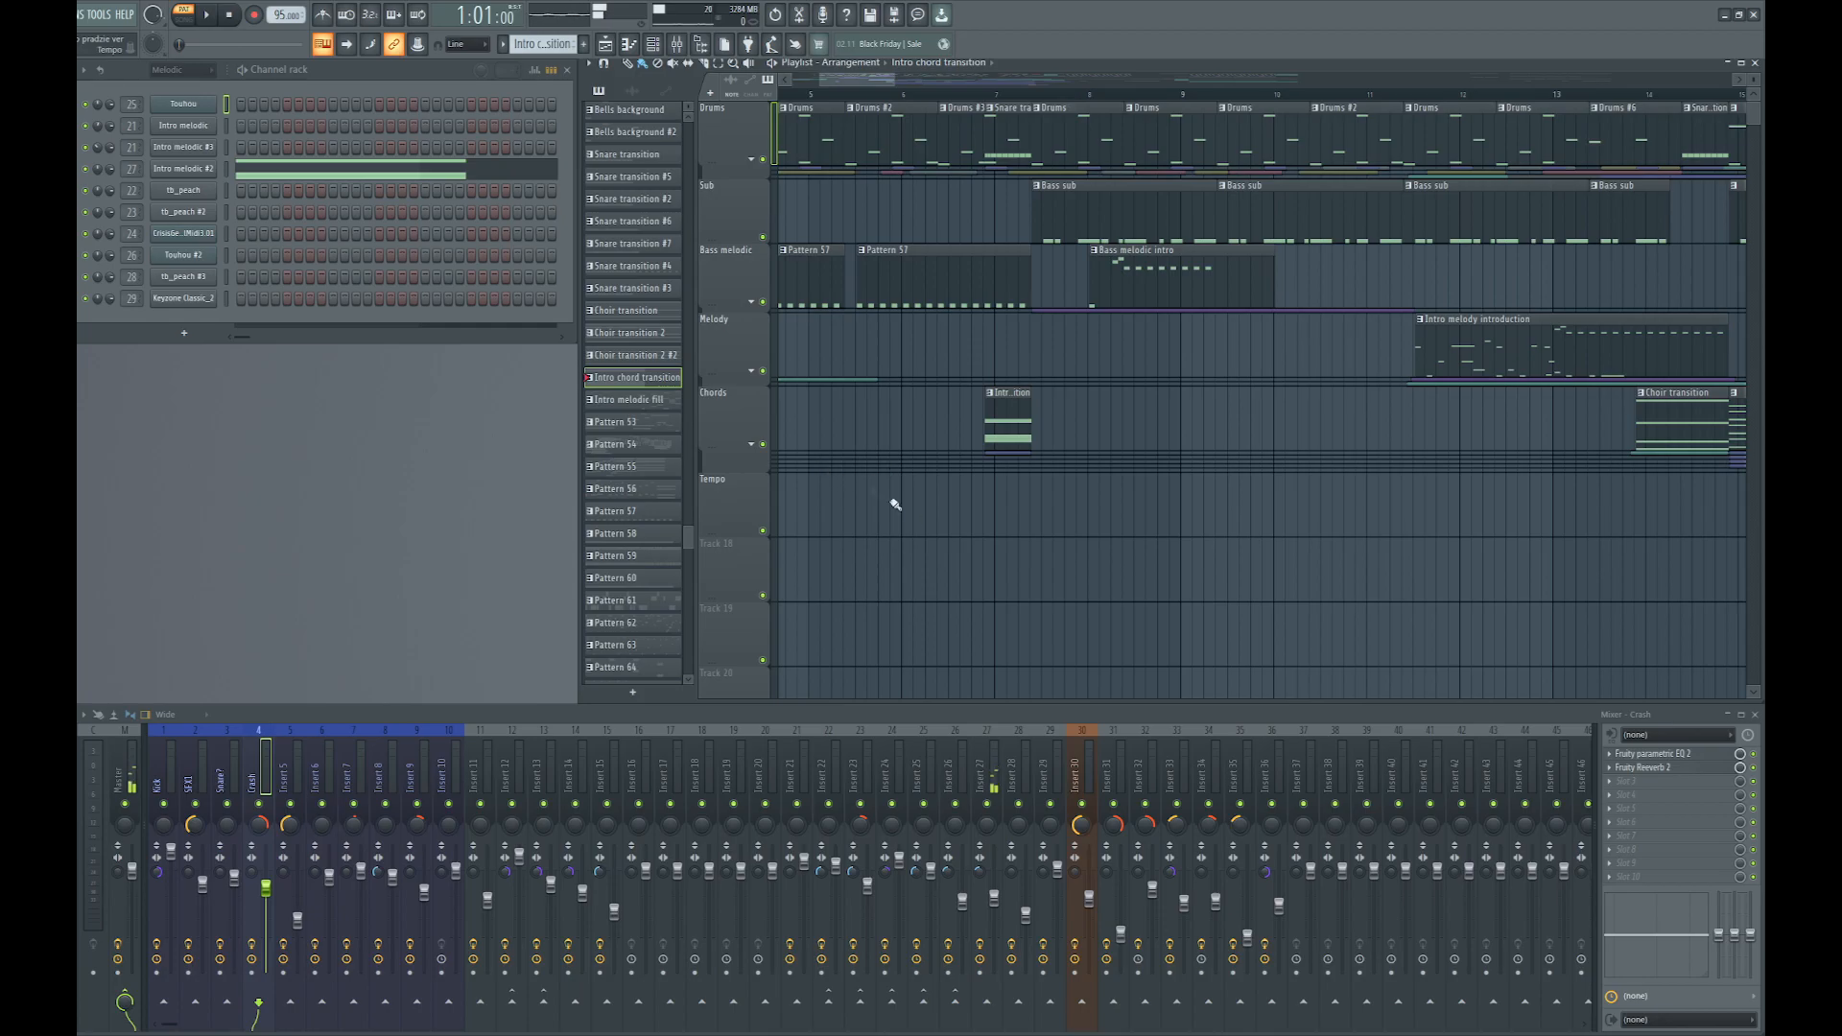
Expand the Chords track group and make a time selection spanning the Intro chord transition clip
{"action": "left_click", "coordinate": [753, 444]}
{"action": "scroll", "coordinate": [1013, 504], "scroll_direction": "up", "scroll_amount": 4}
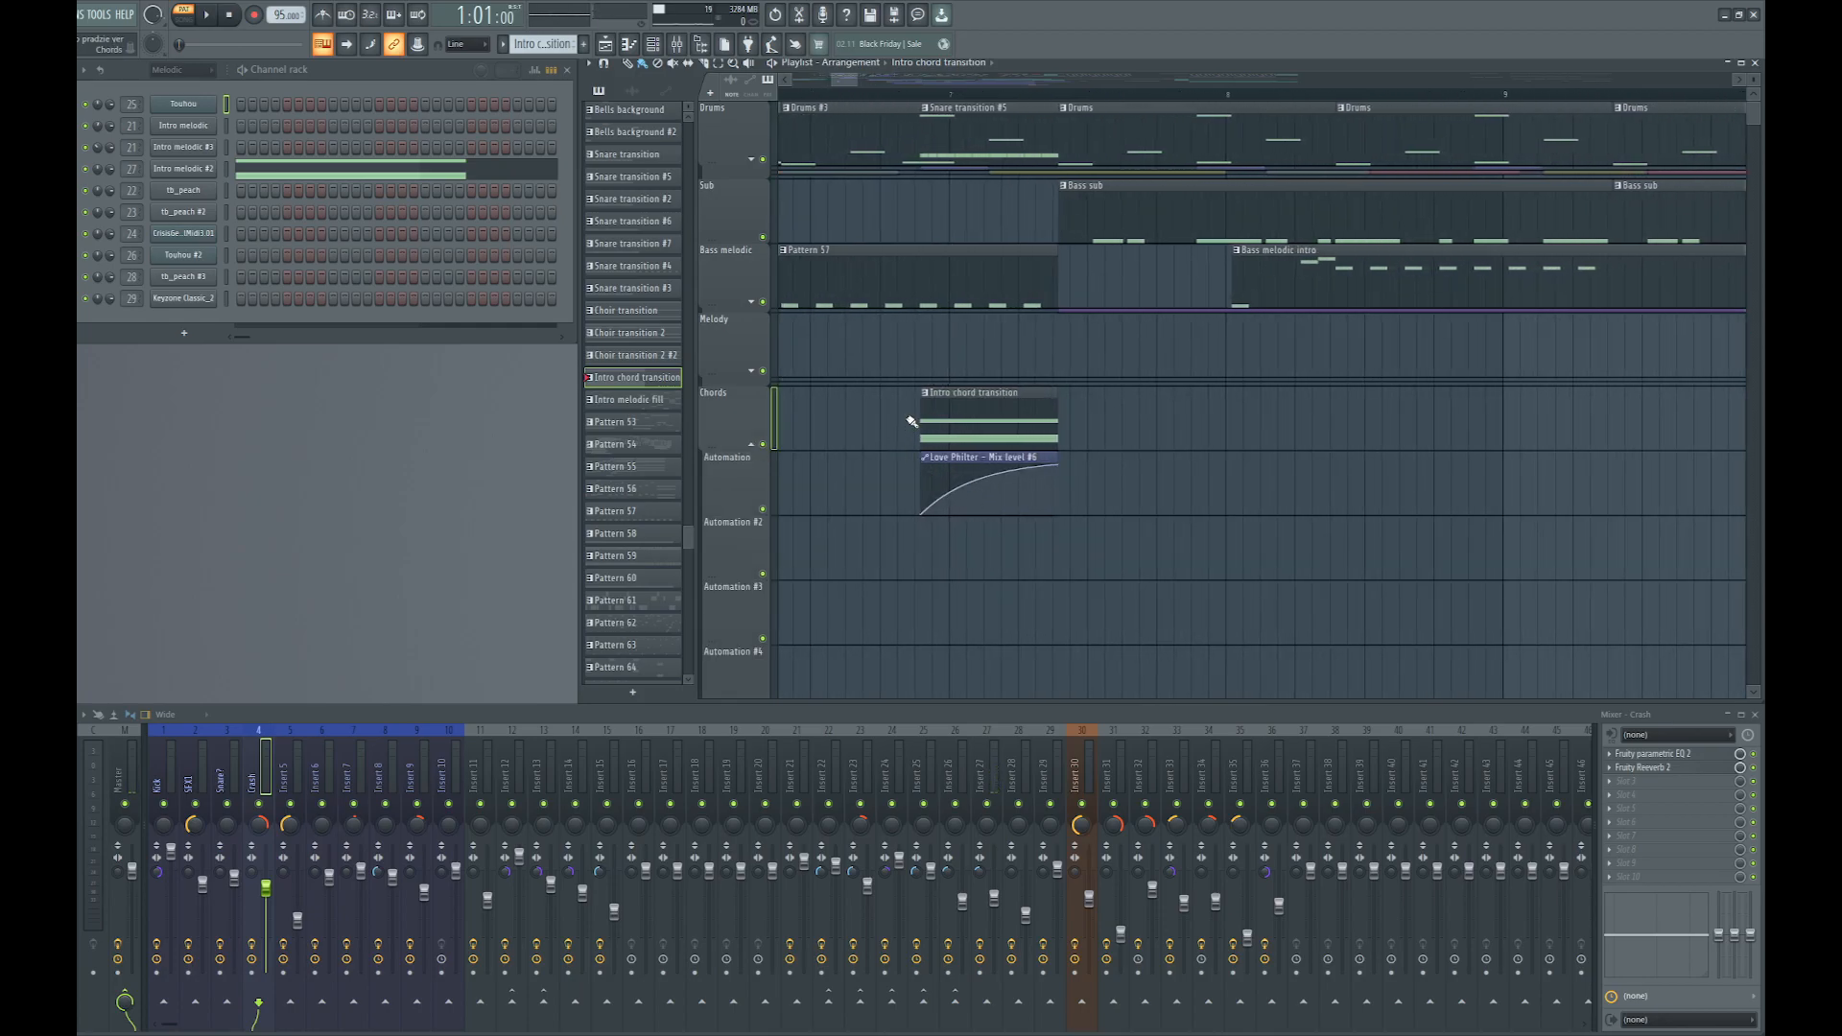
{"action": "left_click_drag", "start_coordinate": [919, 105], "coordinate": [1065, 115]}
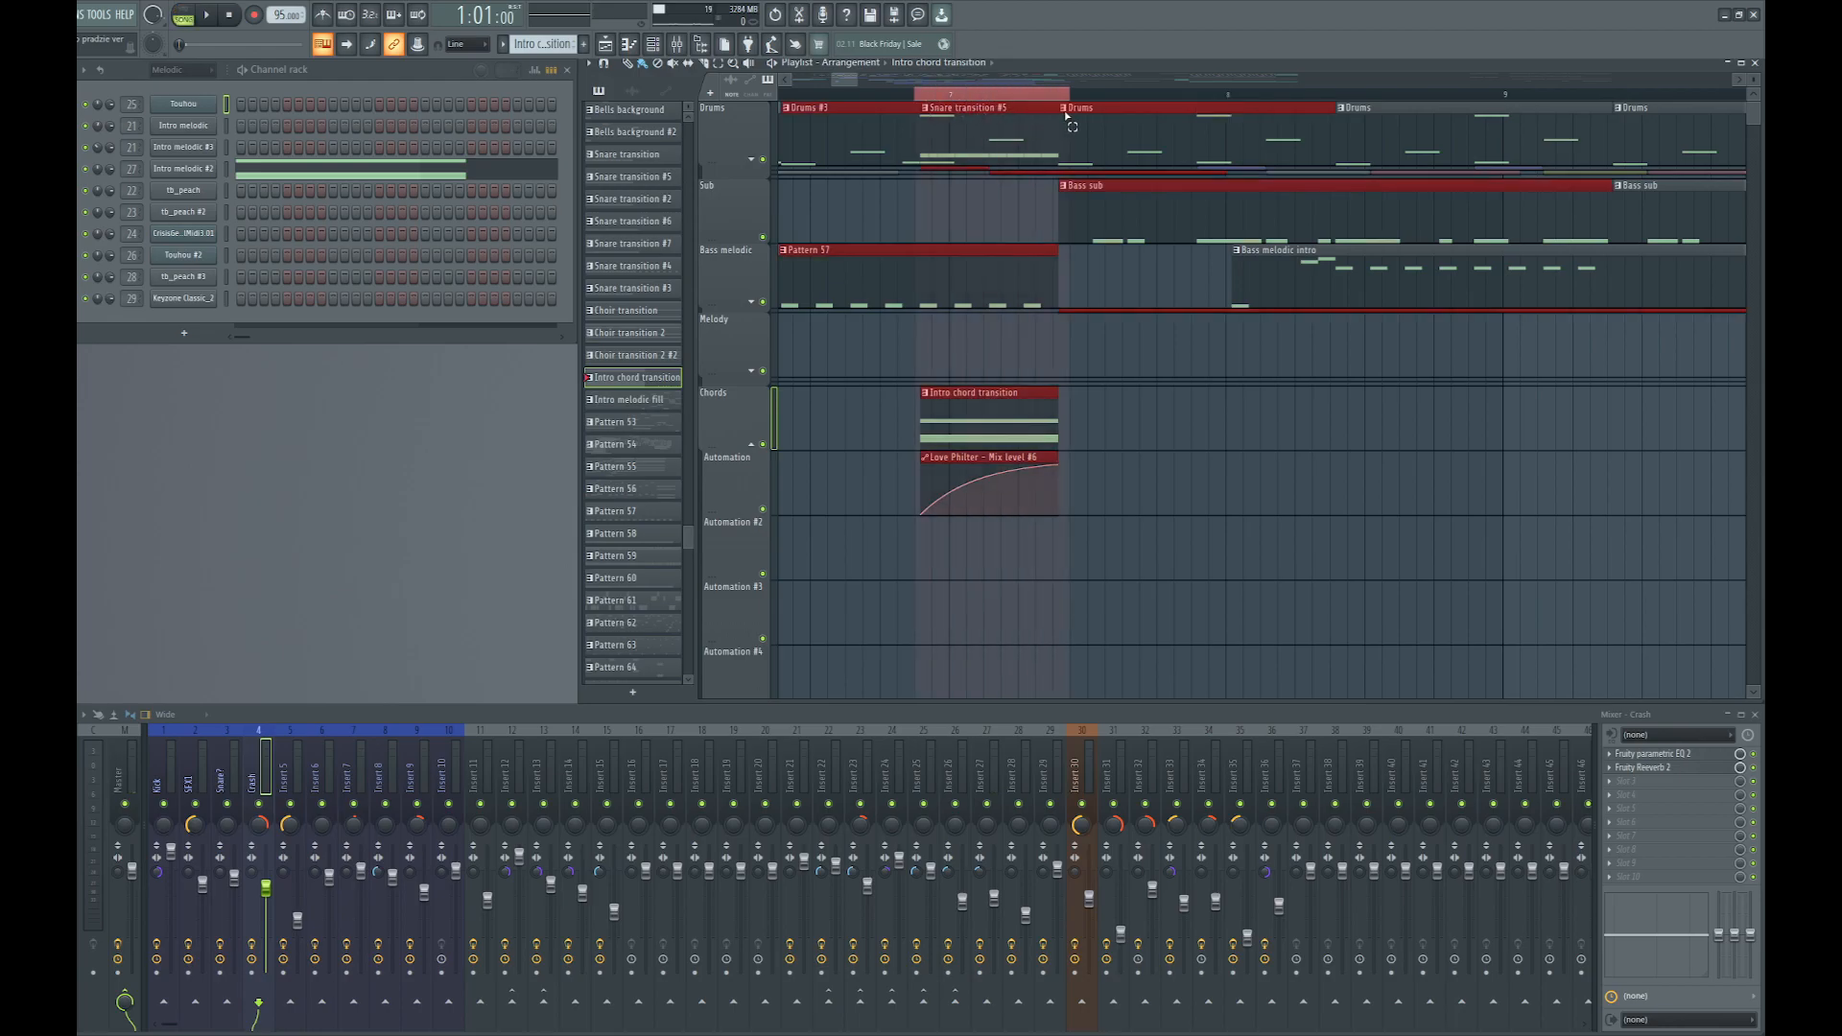
Solo the Chords track together with its Love Philter mix level automation track, play the selection and unmute all tracks
{"action": "right_click", "coordinate": [762, 445]}
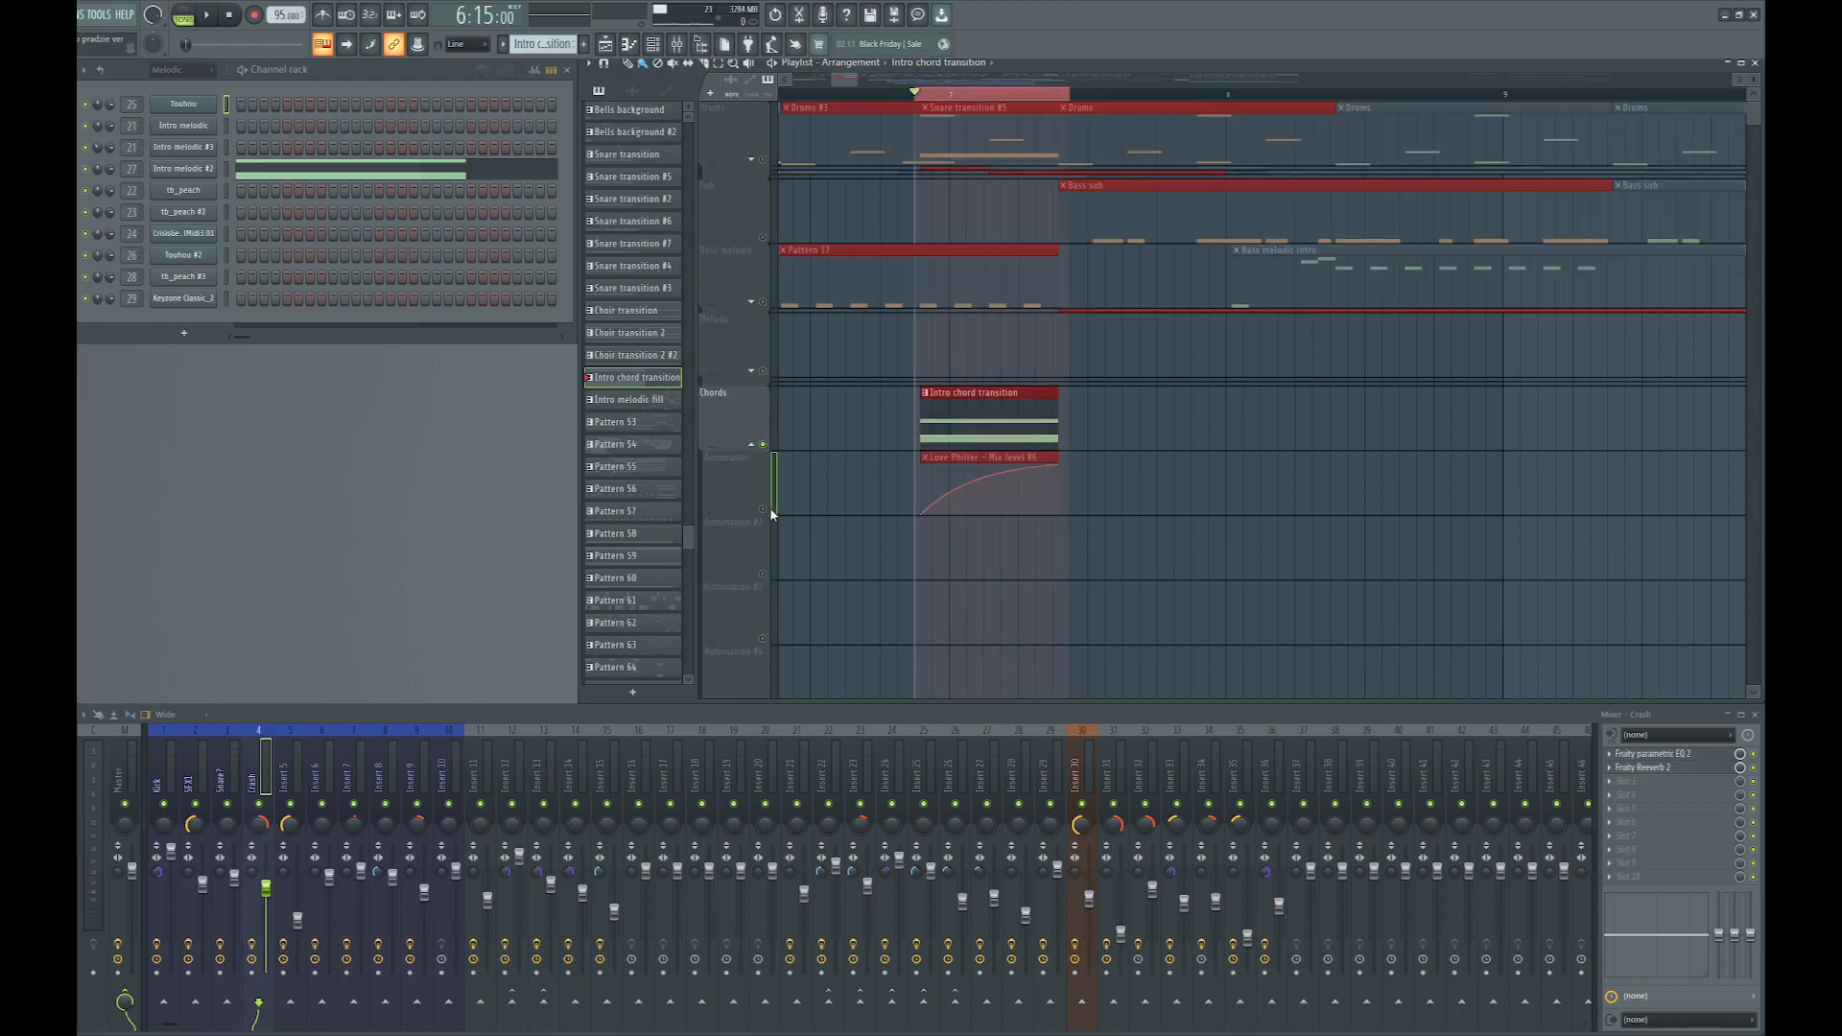
{"action": "left_click", "coordinate": [763, 509]}
{"action": "key", "text": "space"}
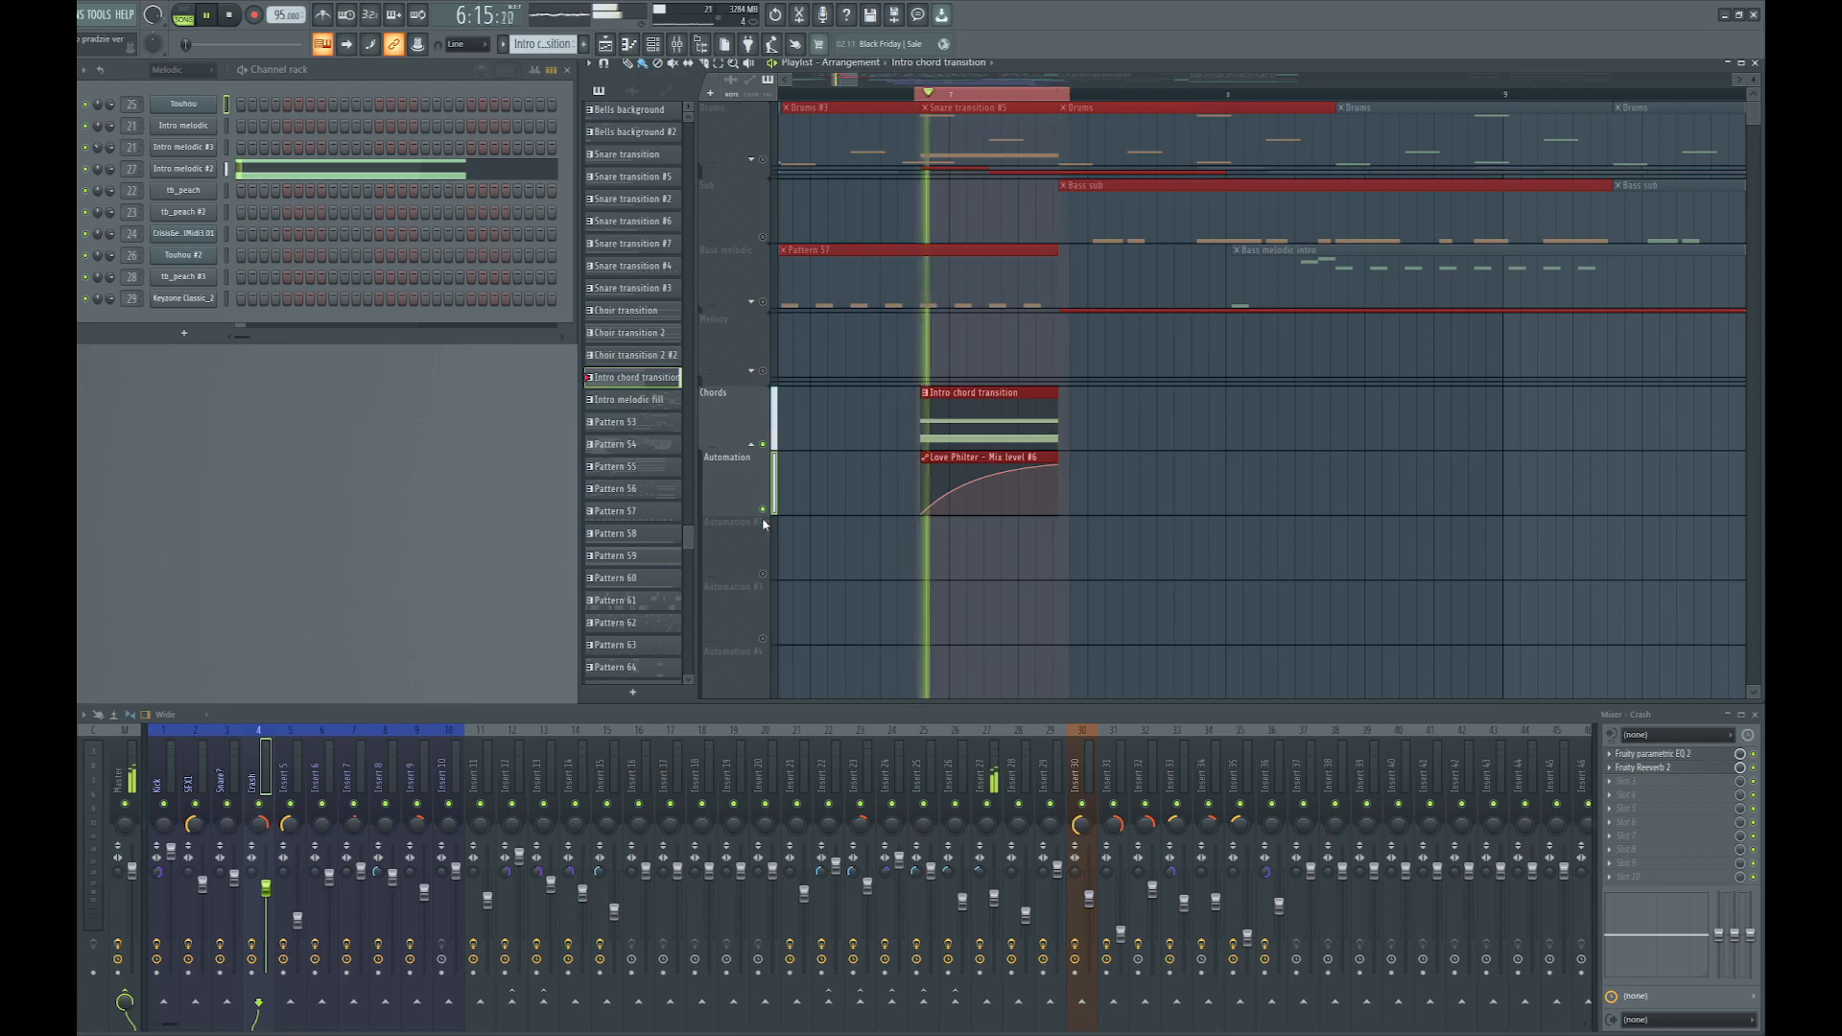
{"action": "key", "text": "space"}
{"action": "right_click", "coordinate": [763, 445]}
{"action": "right_click", "coordinate": [764, 445]}
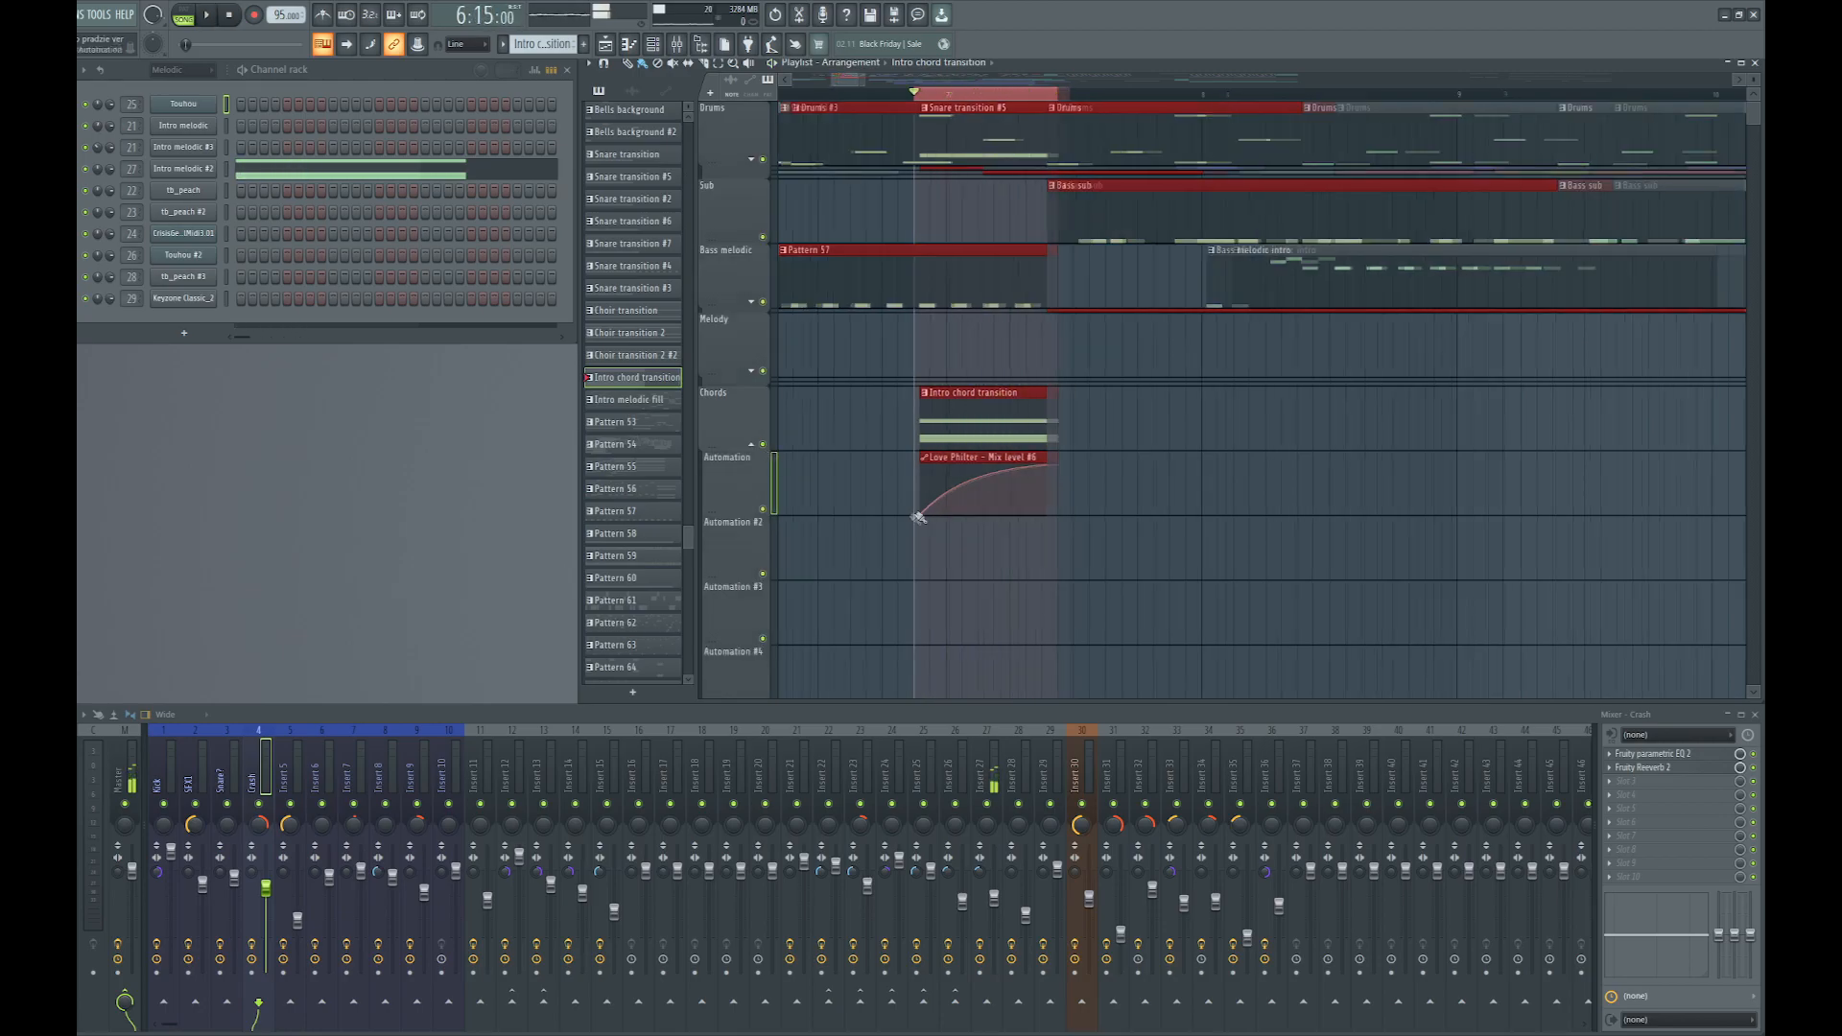
Clear the time selection around the Intro chord transition
{"action": "scroll", "coordinate": [914, 519], "scroll_direction": "down", "scroll_amount": 3}
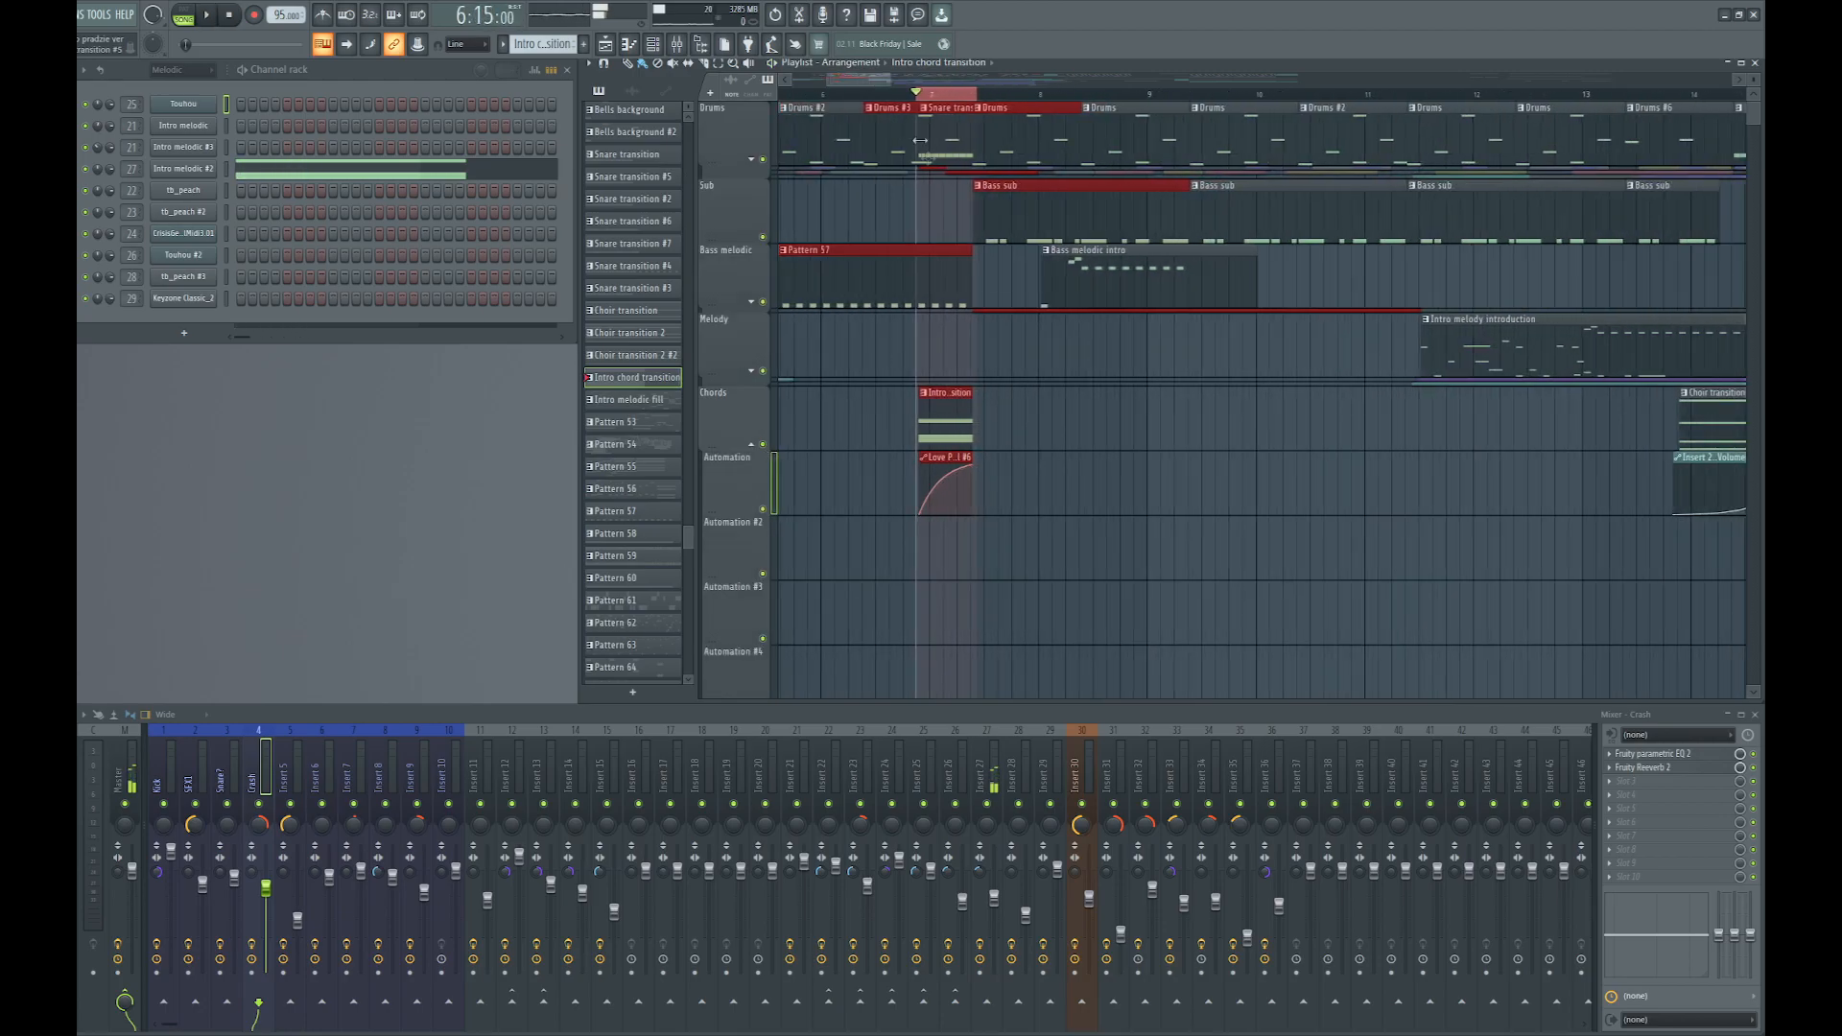
{"action": "right_click", "coordinate": [947, 100]}
{"action": "scroll", "coordinate": [925, 192], "scroll_direction": "down", "scroll_amount": 2}
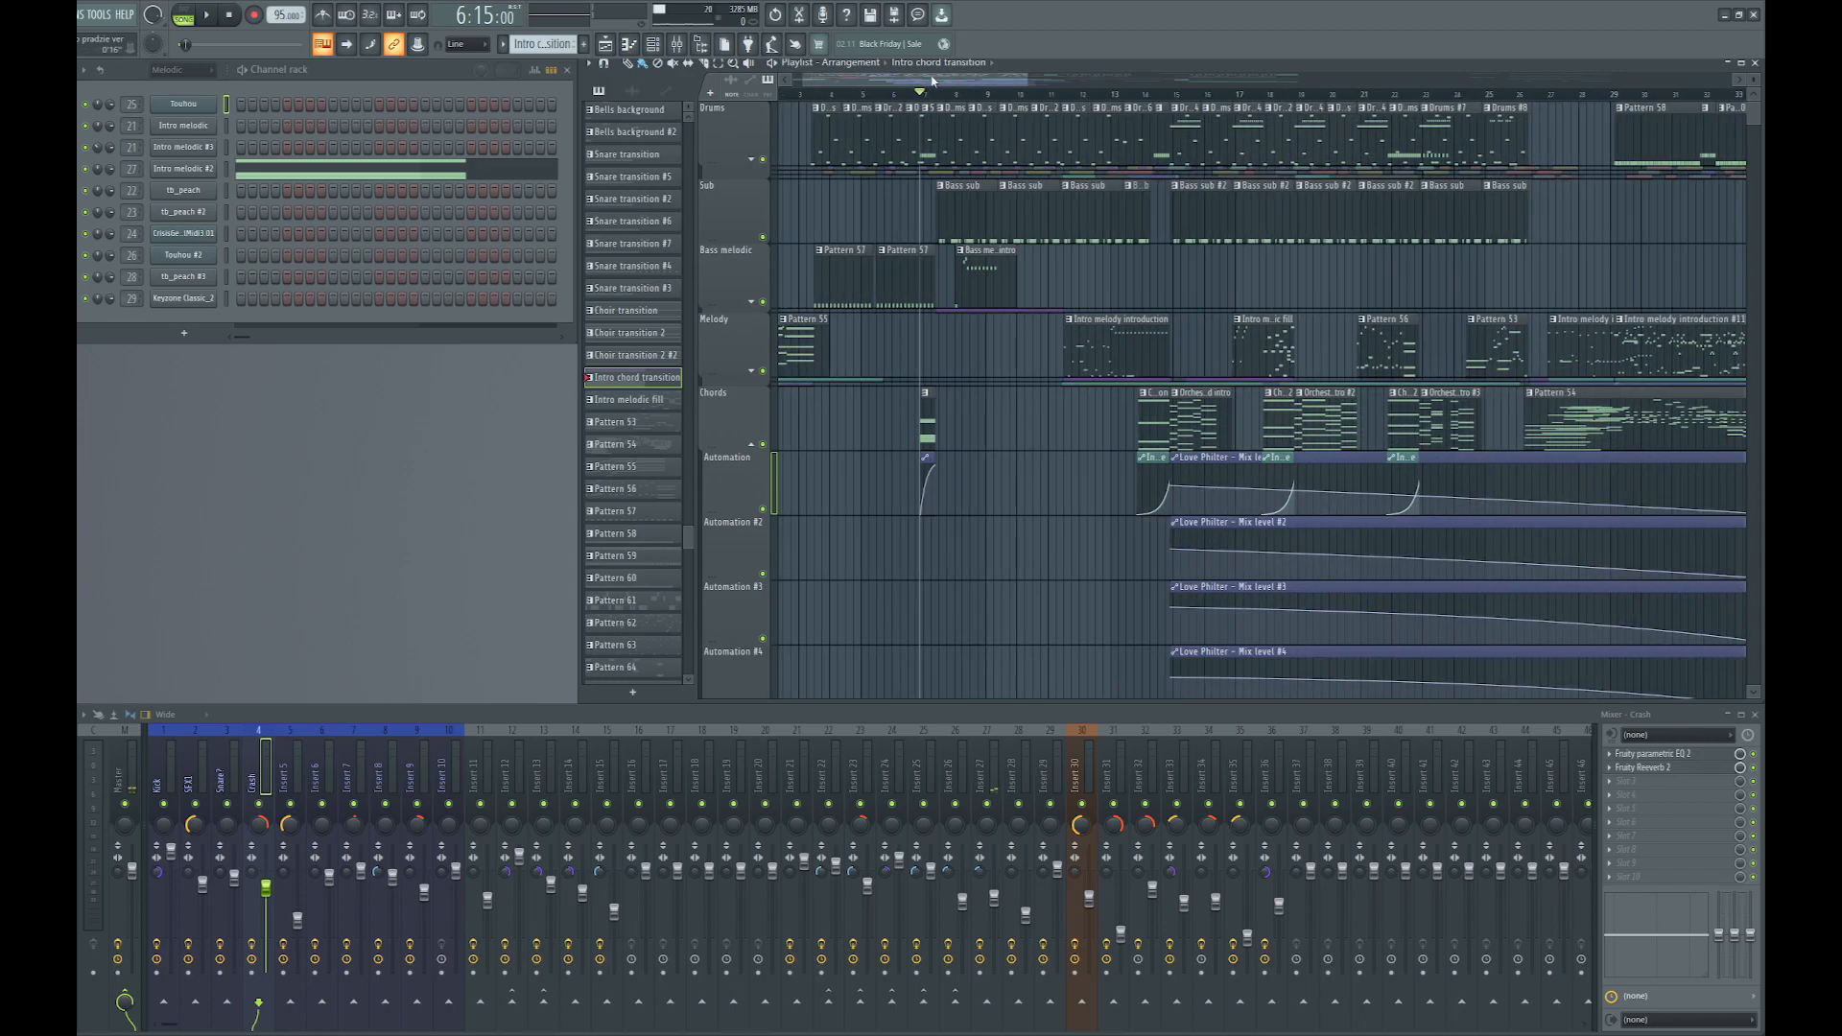
Select the section from the first Bass sub clip to the start of the first Bass sub #2 clip, play it and stop
{"action": "scroll", "coordinate": [1033, 334], "scroll_direction": "down", "scroll_amount": 2}
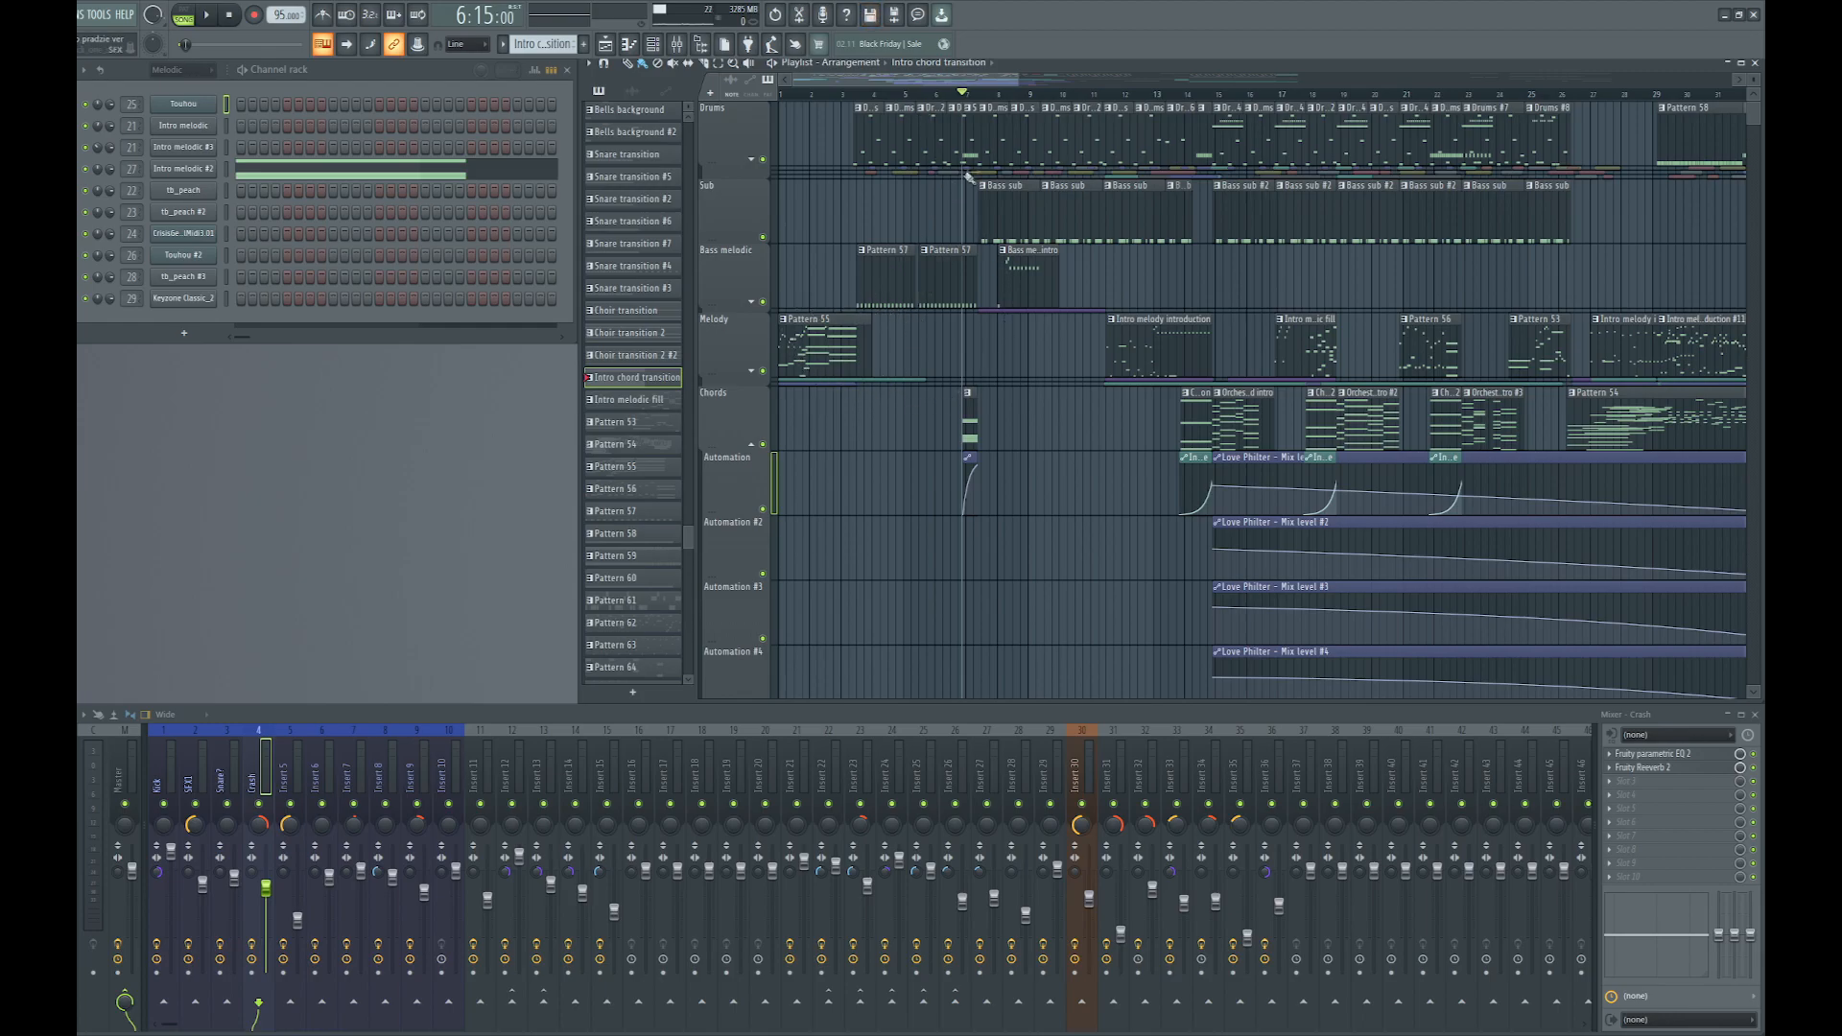
{"action": "scroll", "coordinate": [892, 272], "scroll_direction": "up", "scroll_amount": 2}
{"action": "scroll", "coordinate": [892, 272], "scroll_direction": "down", "scroll_amount": 3}
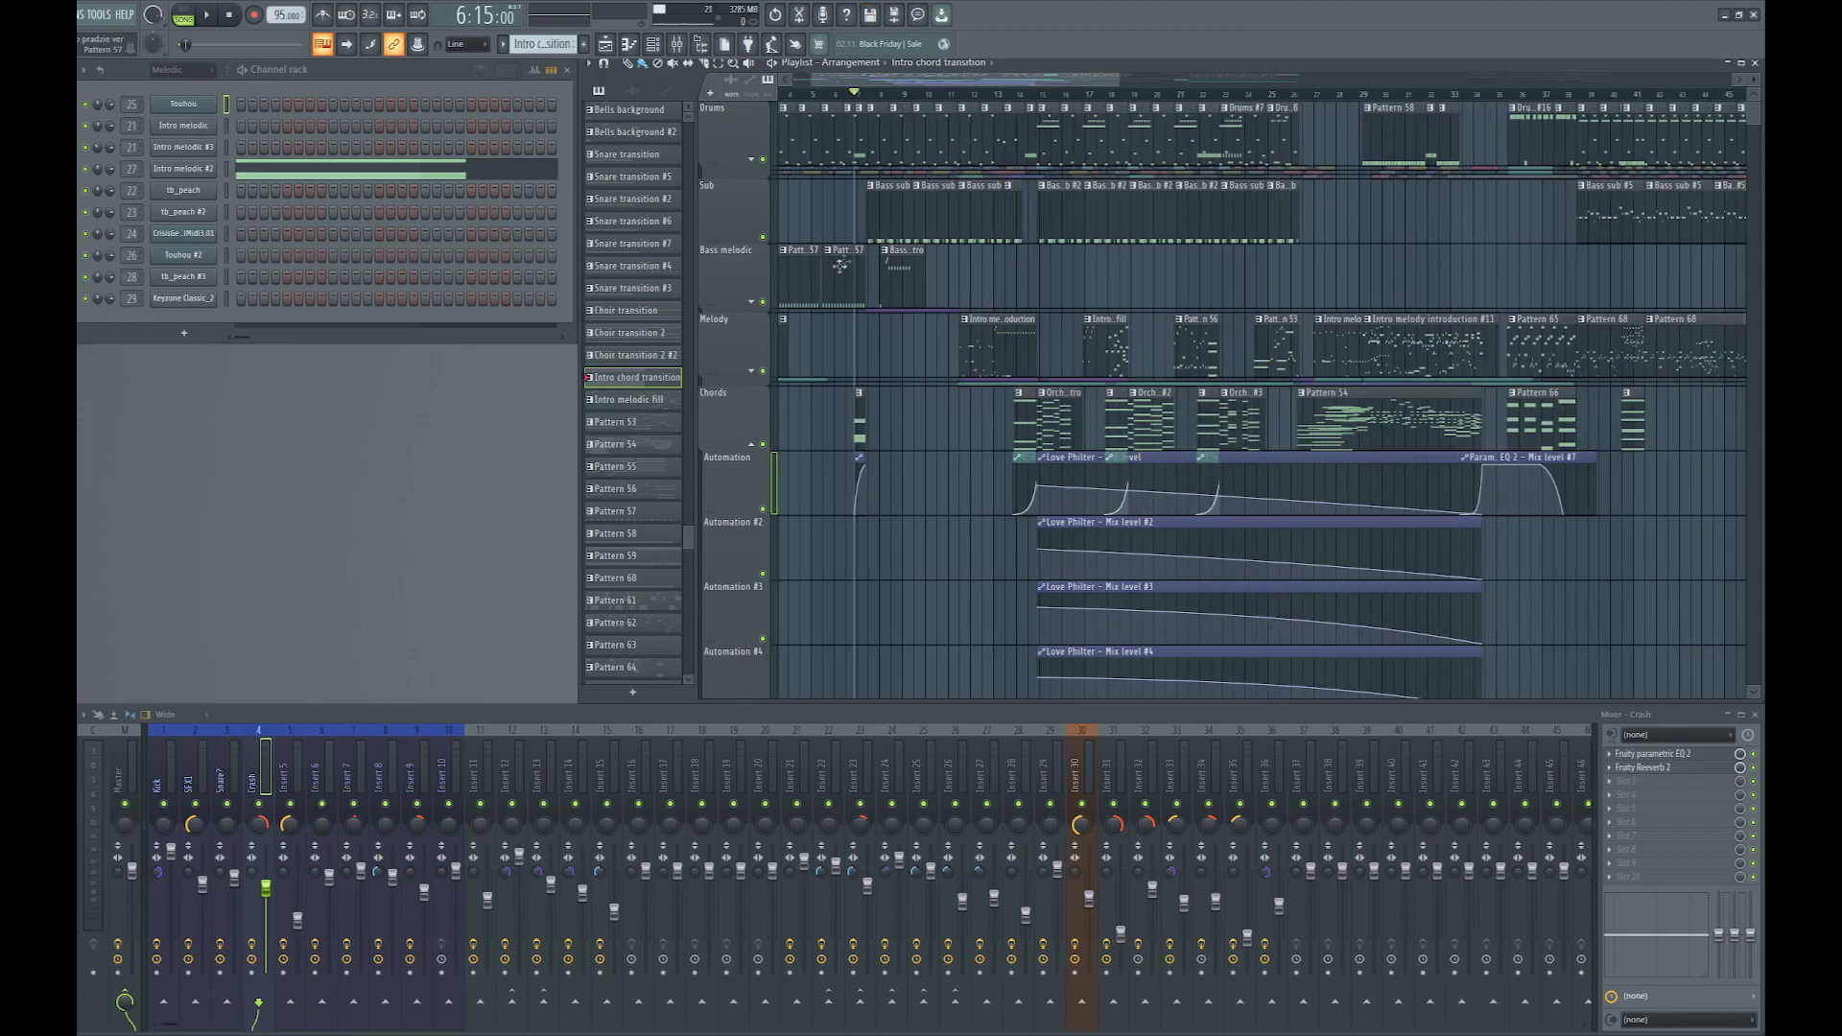
{"action": "scroll", "coordinate": [841, 100], "scroll_direction": "up", "scroll_amount": 3}
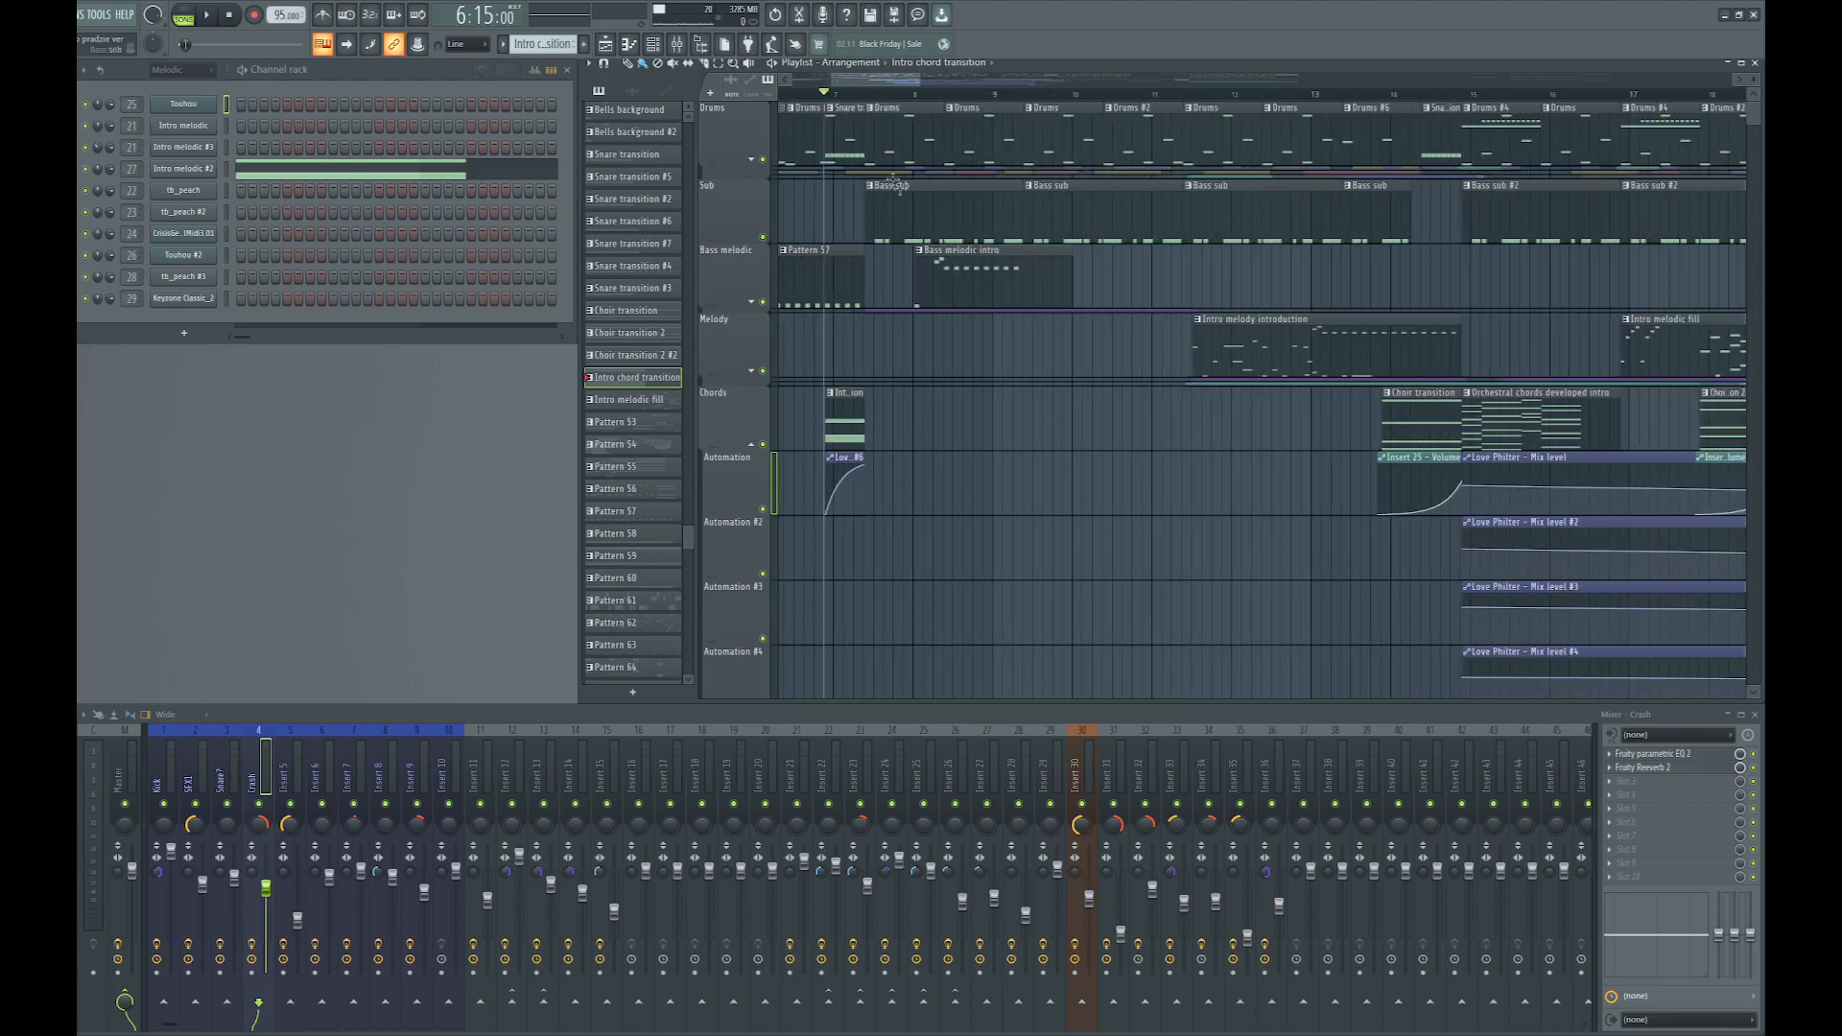
{"action": "scroll", "coordinate": [1142, 207], "scroll_direction": "down", "scroll_amount": 2}
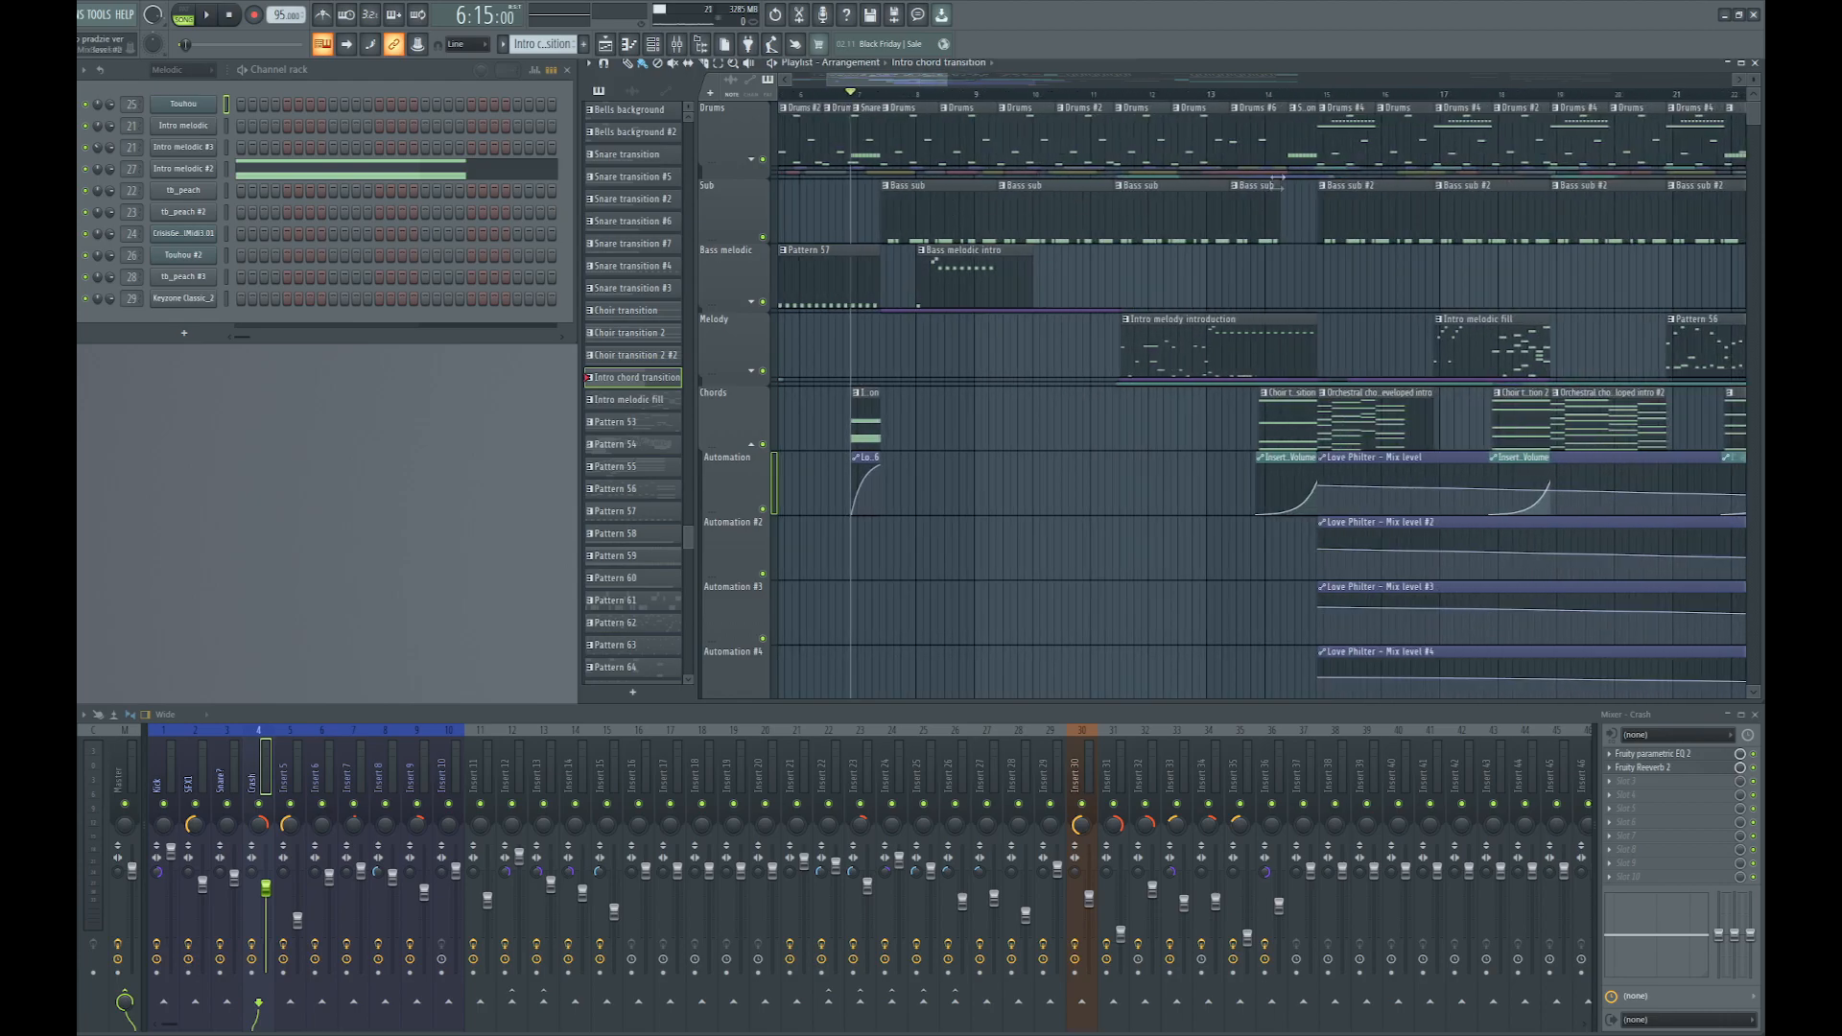
{"action": "scroll", "coordinate": [1322, 105], "scroll_direction": "up", "scroll_amount": 3}
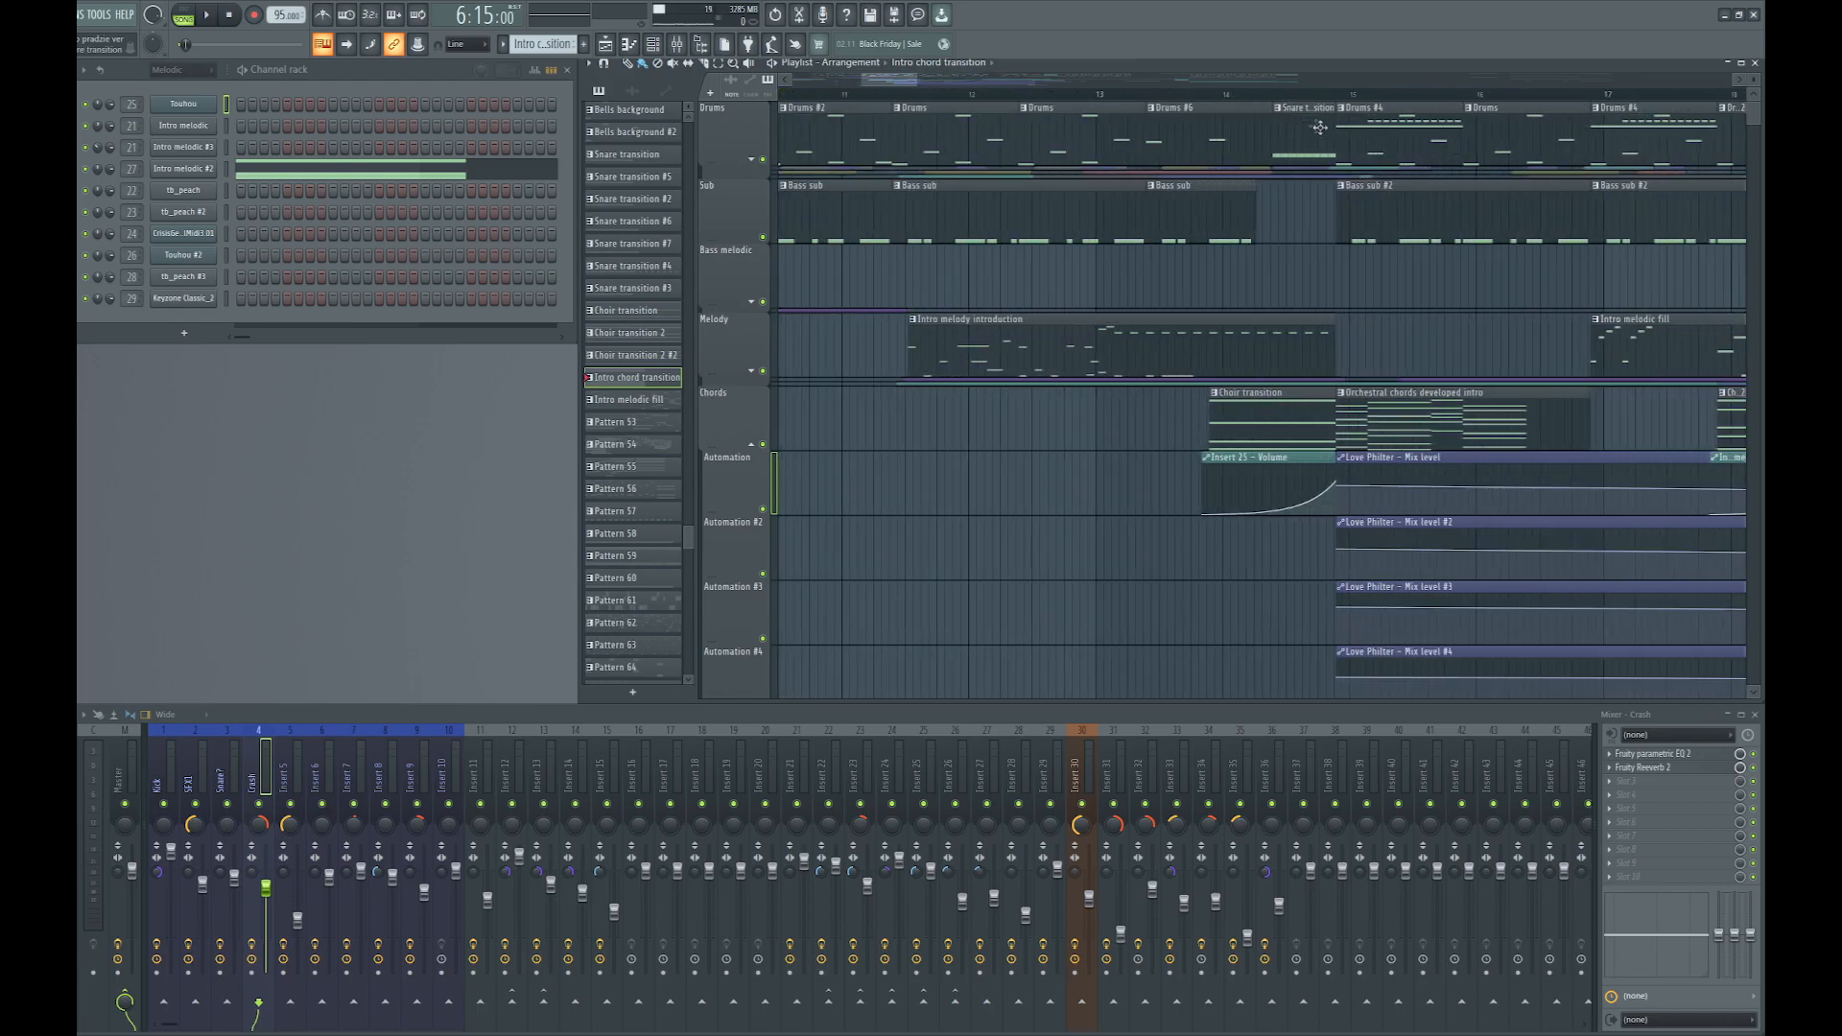
{"action": "left_click_drag", "start_coordinate": [1338, 98], "coordinate": [1067, 168]}
{"action": "scroll", "coordinate": [1239, 471], "scroll_direction": "down", "scroll_amount": 4}
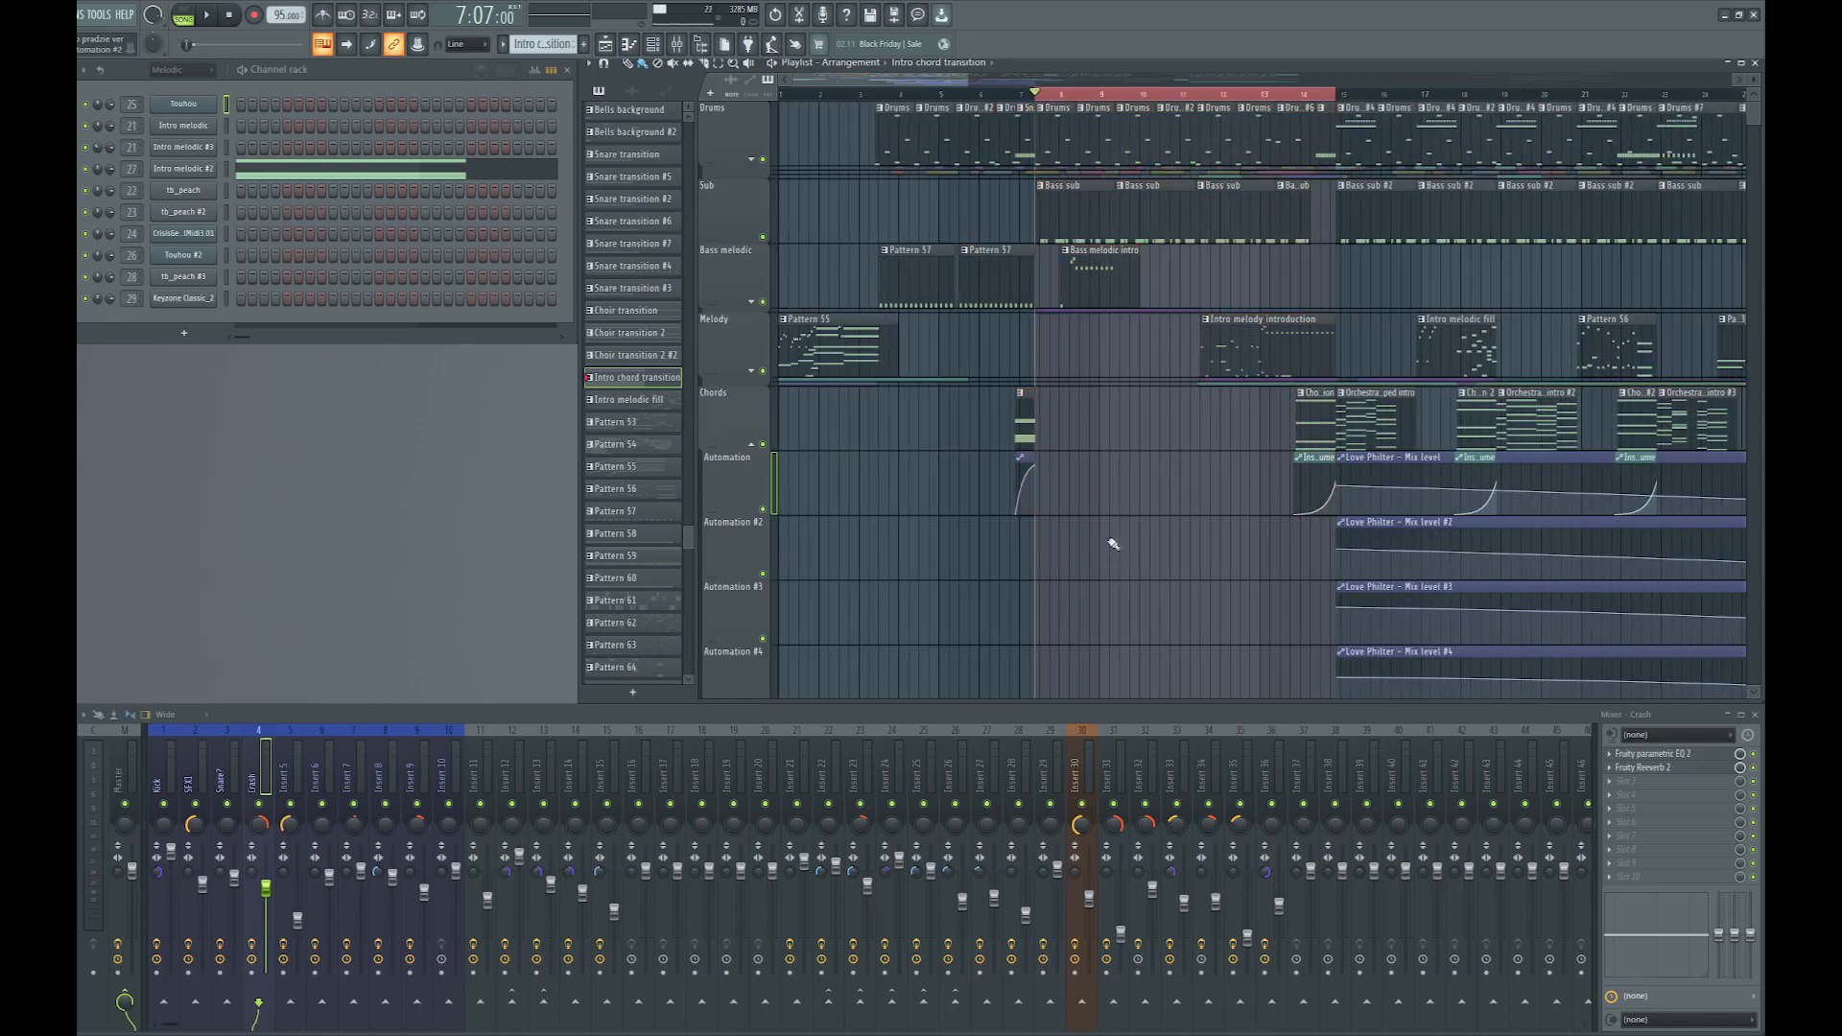
{"action": "key", "text": "space"}
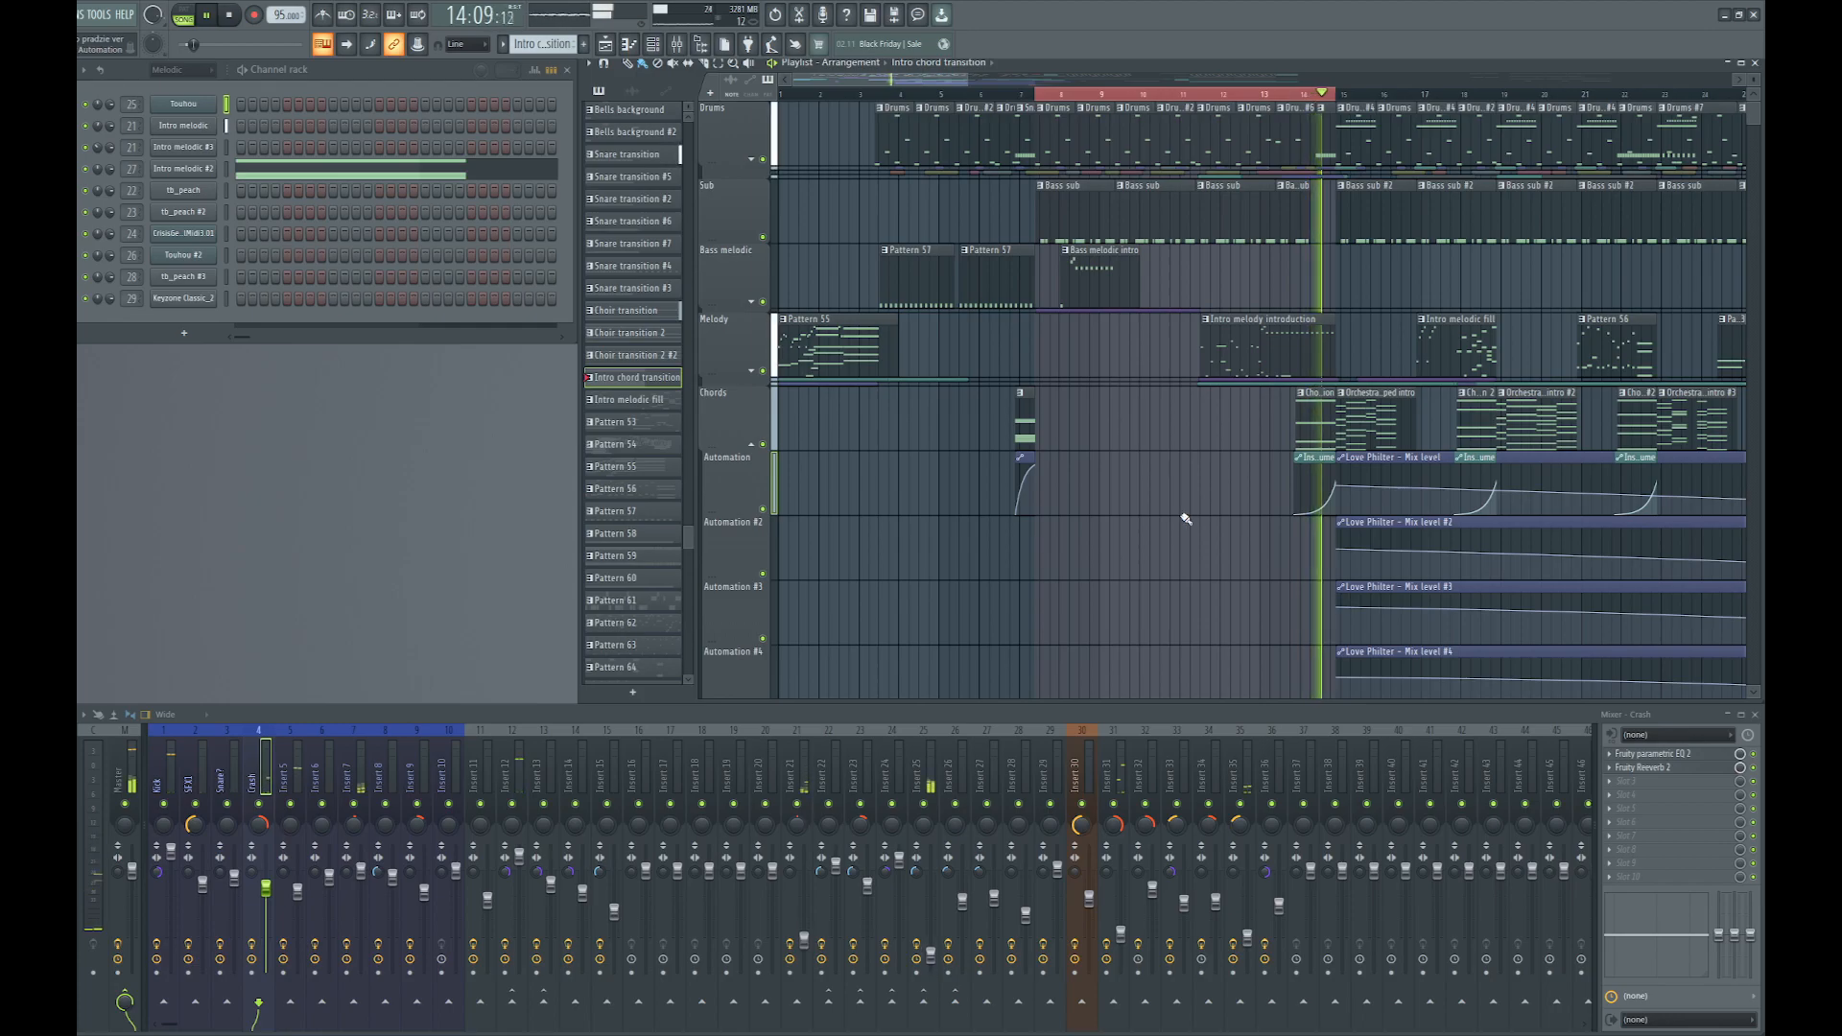
{"action": "key", "text": "space"}
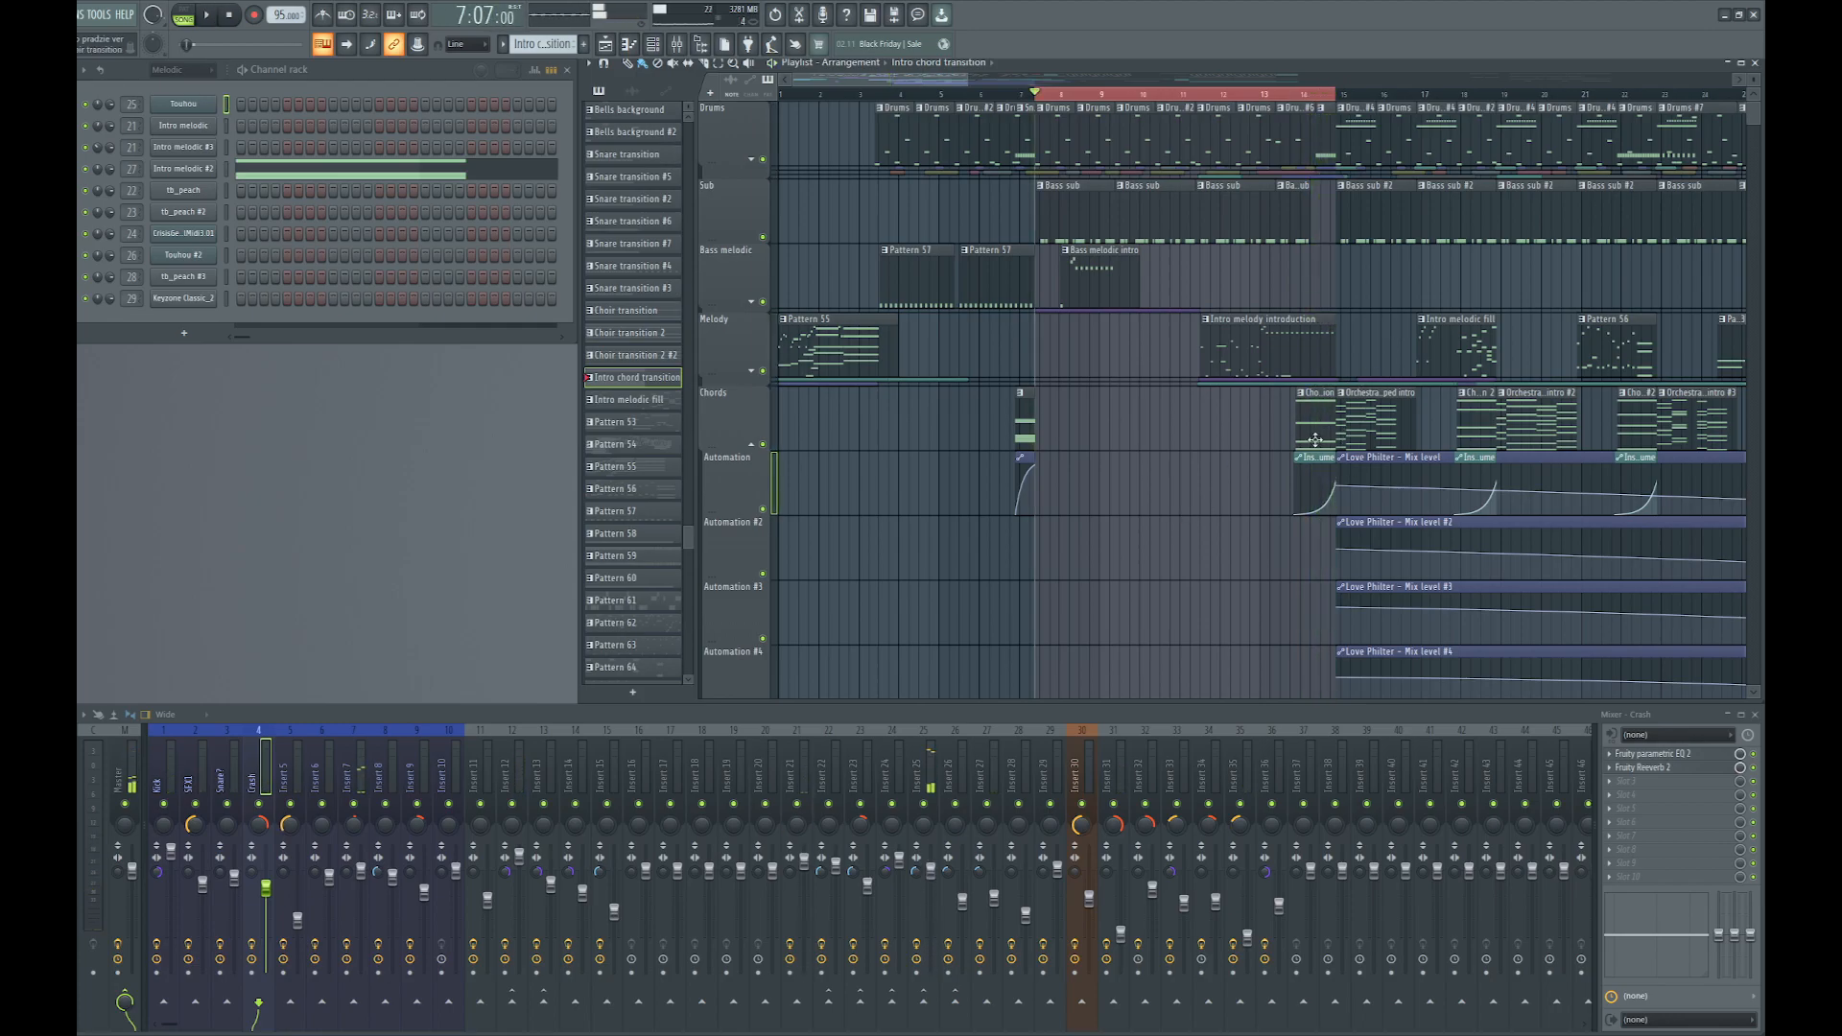
Expand the Drums track group and show the Bass sub pattern in the channel rack
{"action": "scroll", "coordinate": [1124, 475], "scroll_direction": "down", "scroll_amount": 2}
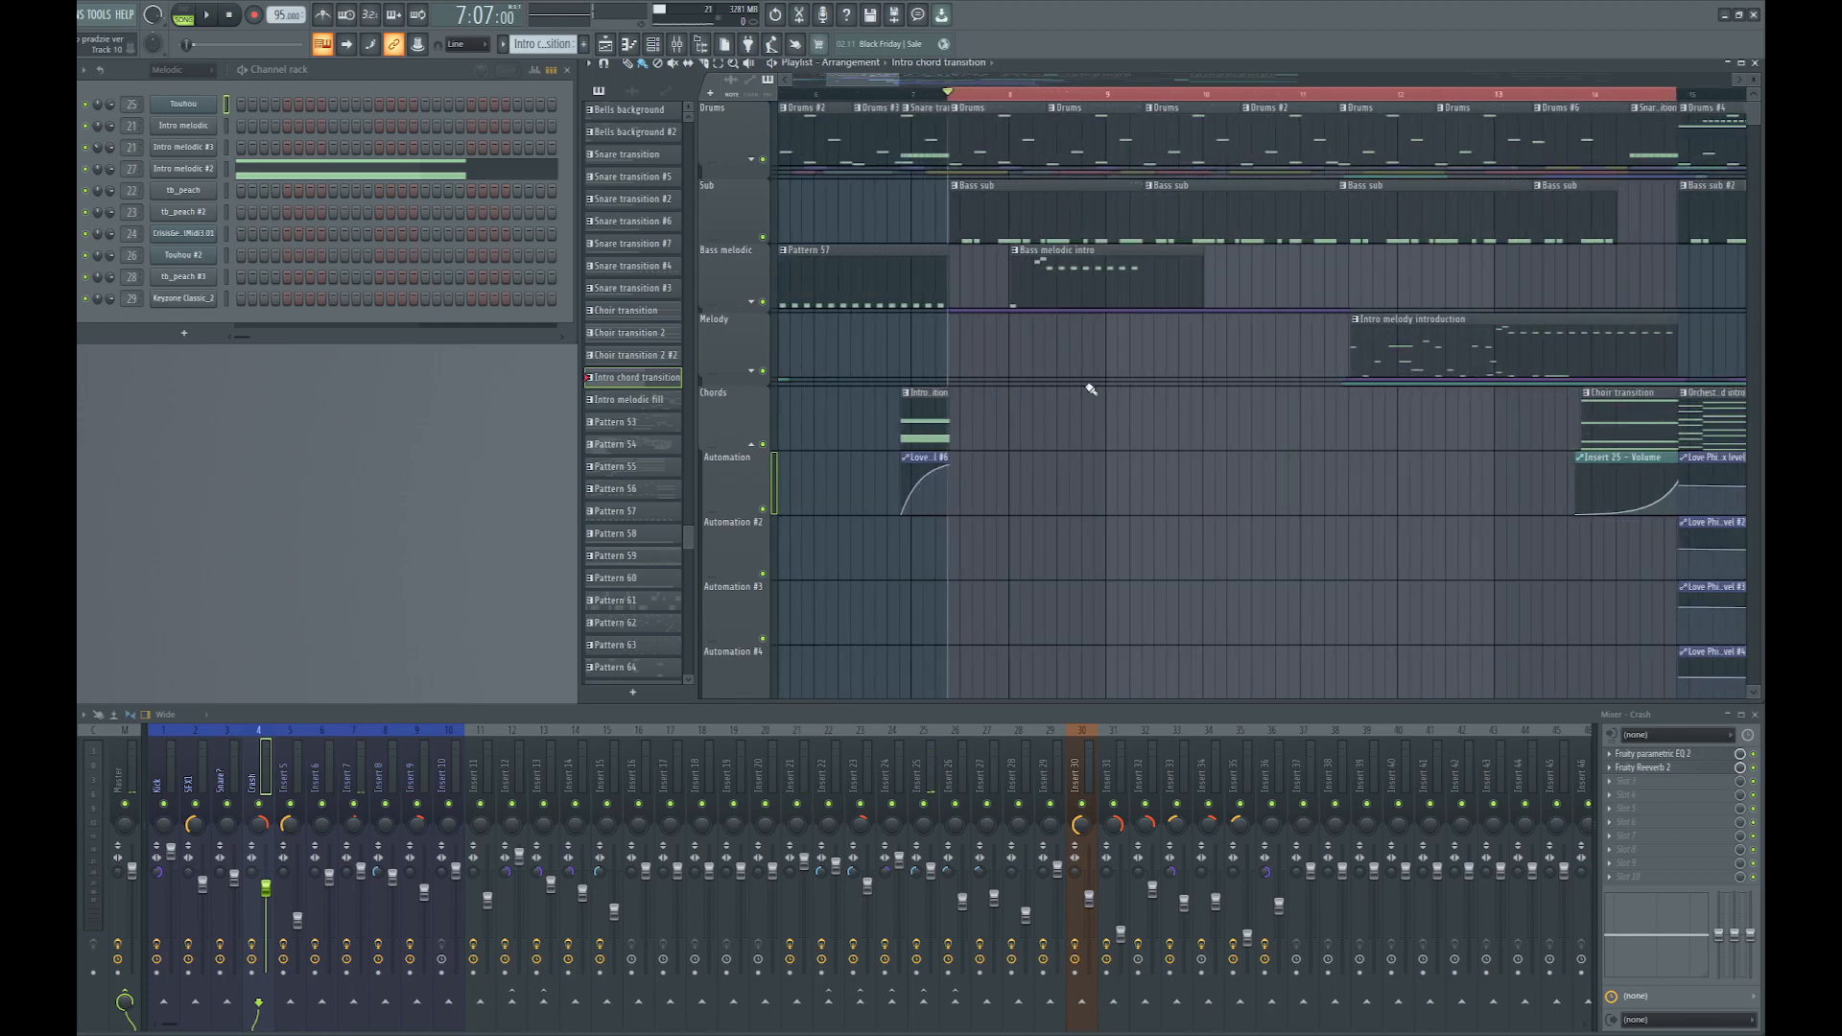
{"action": "scroll", "coordinate": [1293, 305], "scroll_direction": "down", "scroll_amount": 1}
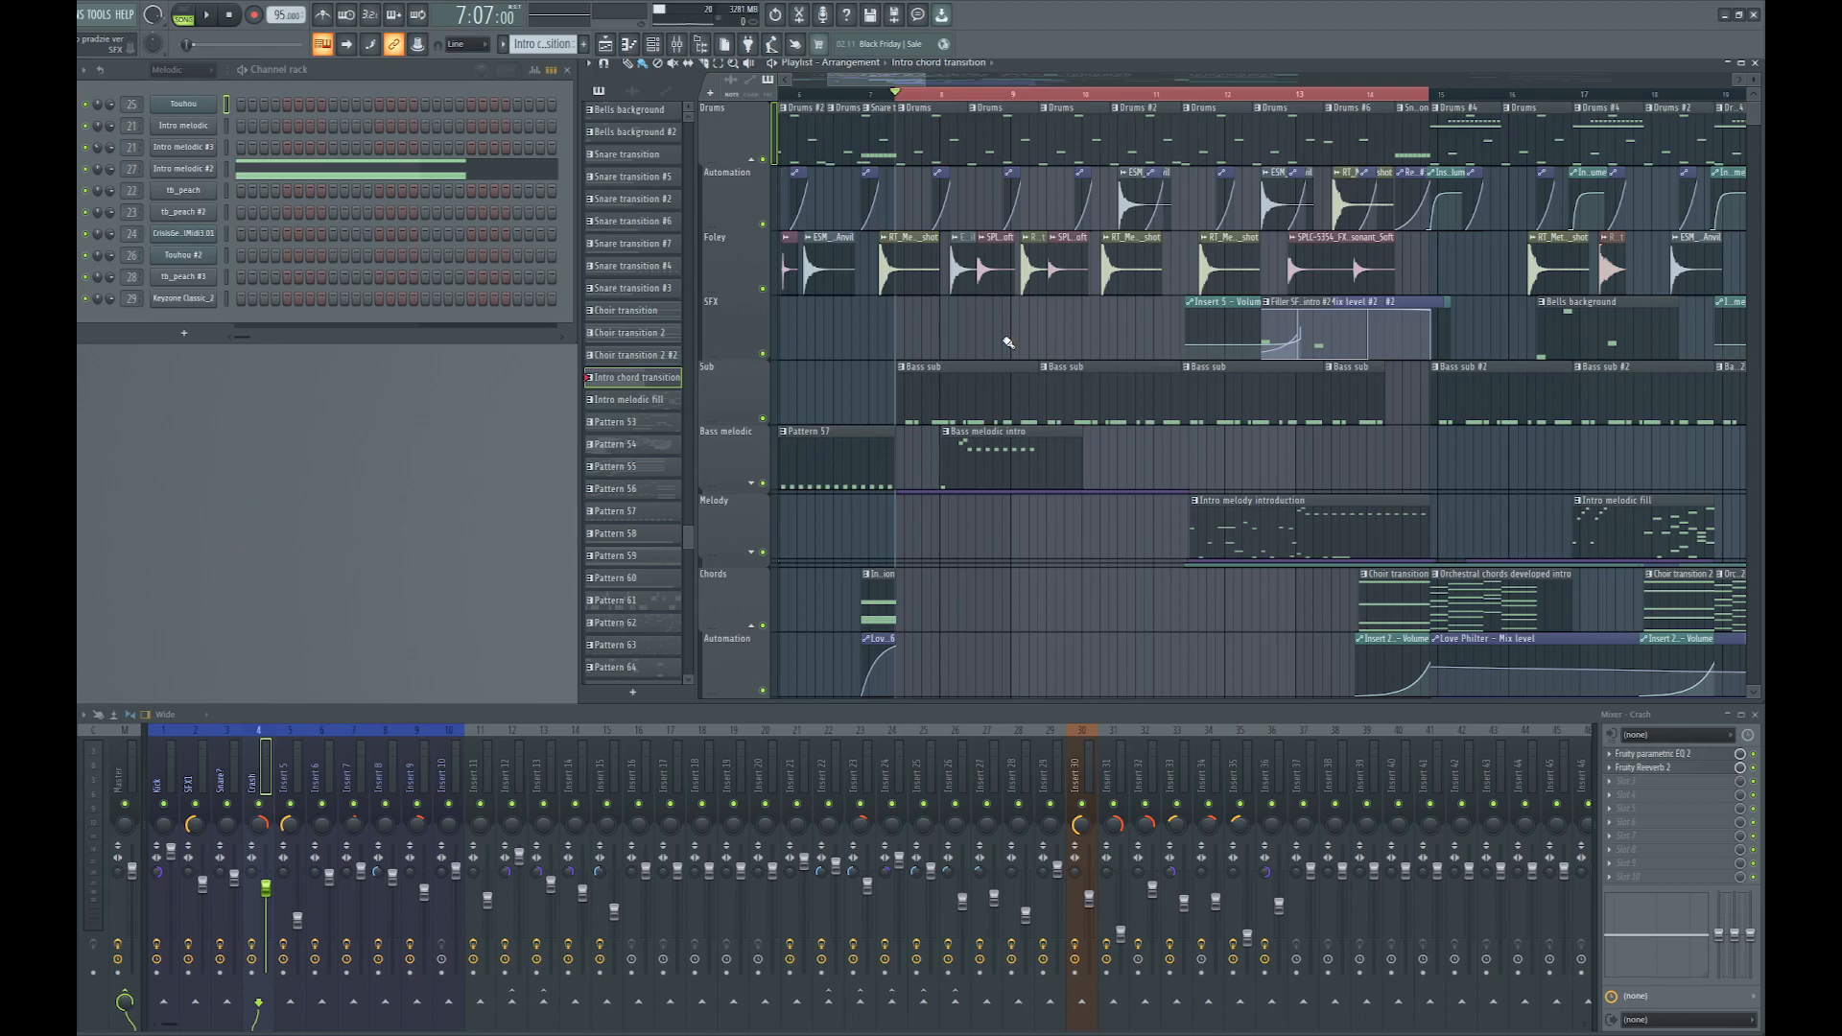
{"action": "scroll", "coordinate": [958, 381], "scroll_direction": "up", "scroll_amount": 2}
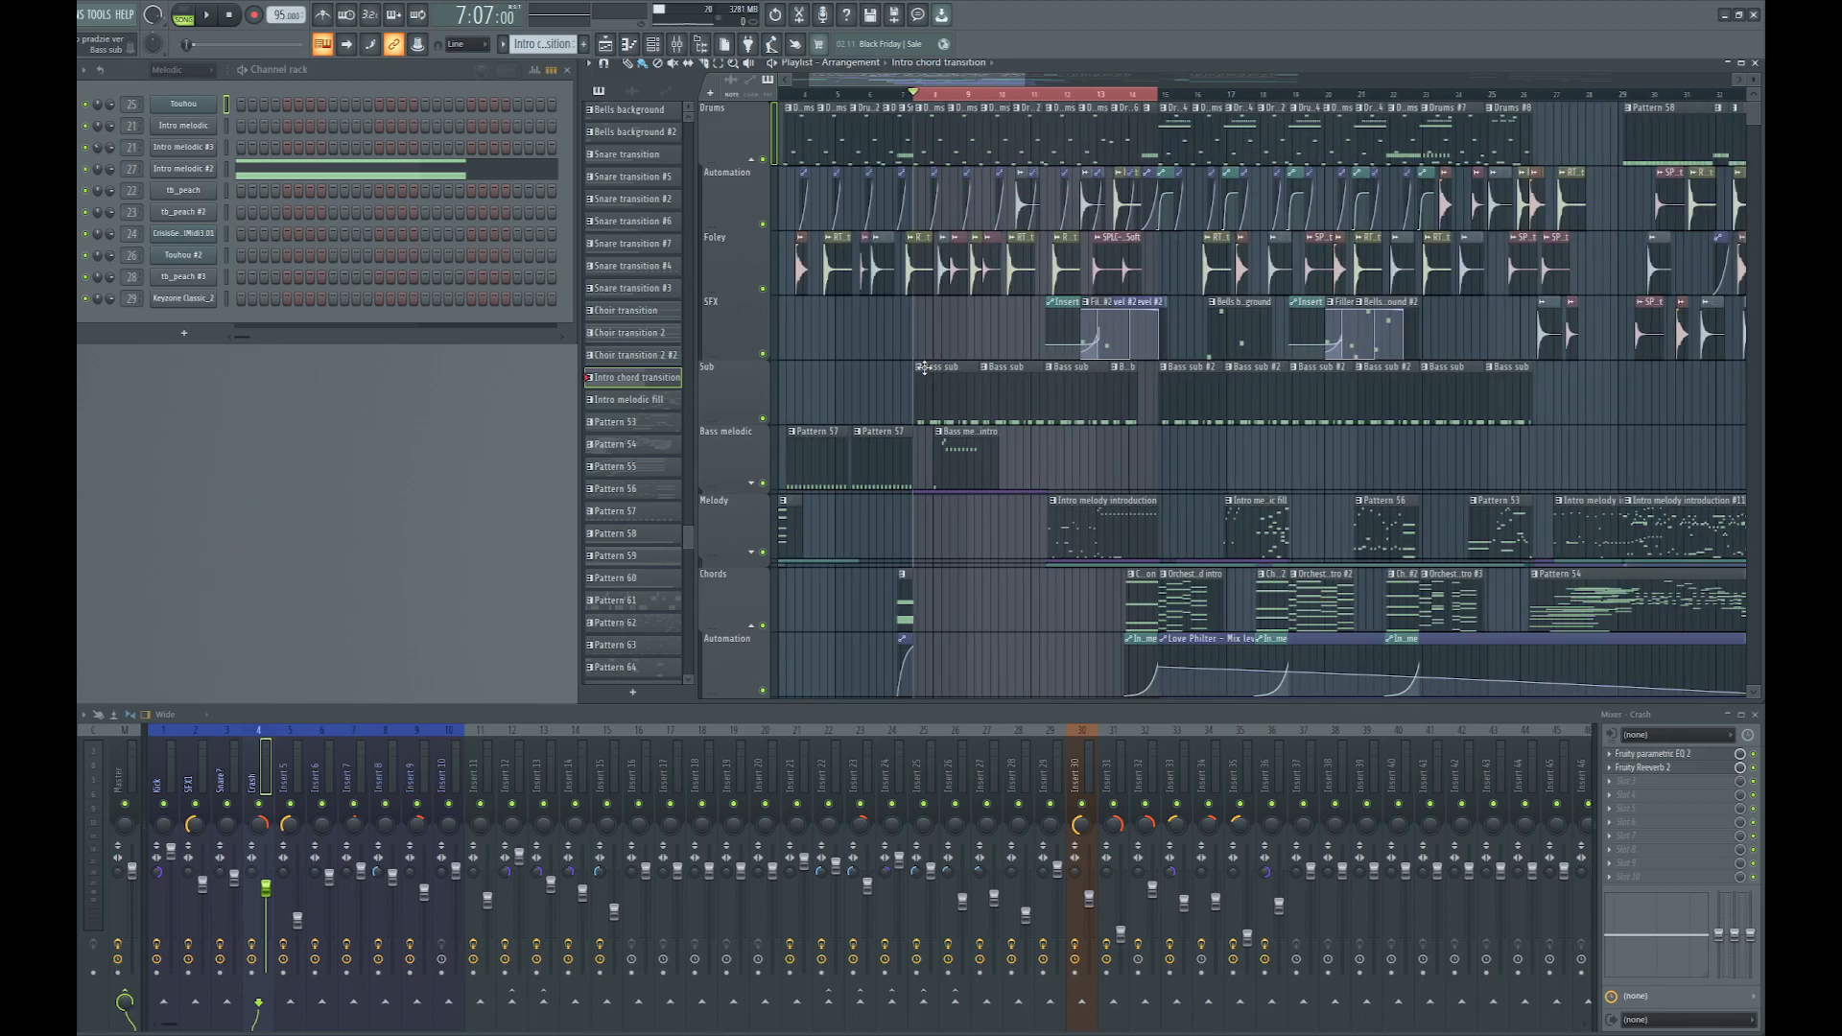
{"action": "left_click", "coordinate": [960, 406]}
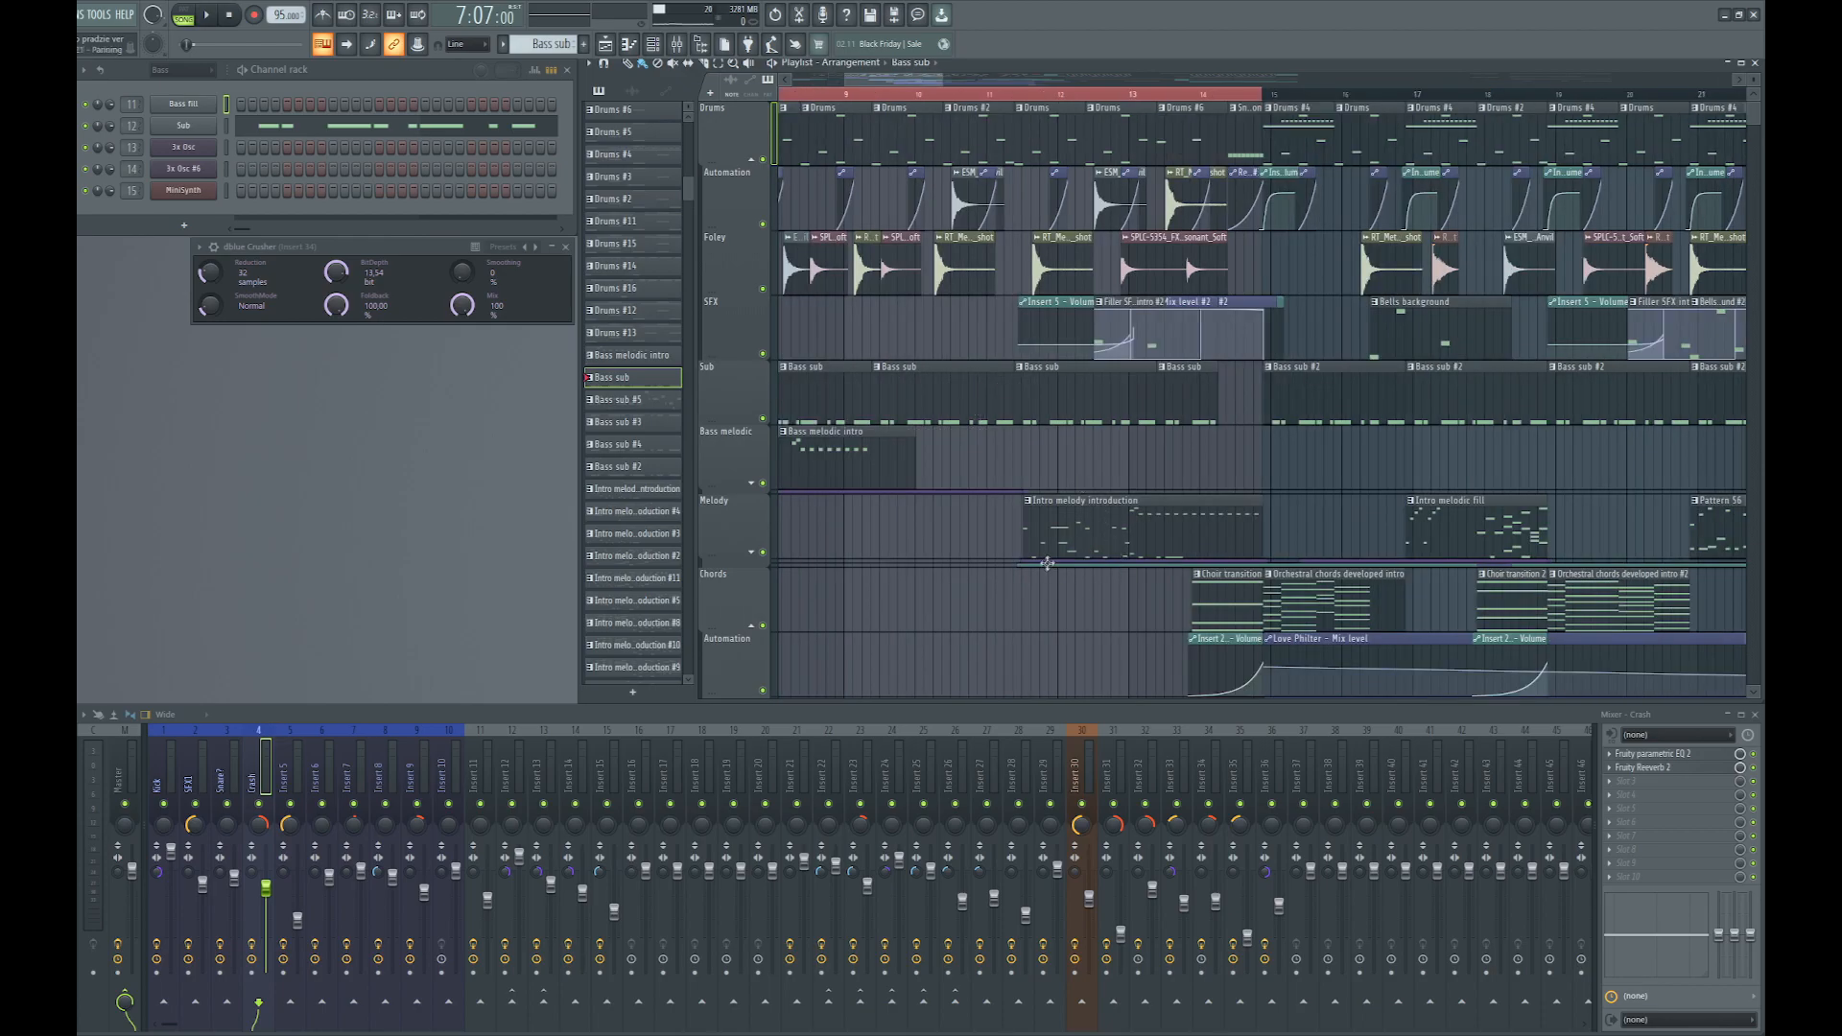
Show the Intro melody introduction pattern in the channel rack, play it on its own in pattern mode and stop
{"action": "left_click", "coordinate": [1078, 520]}
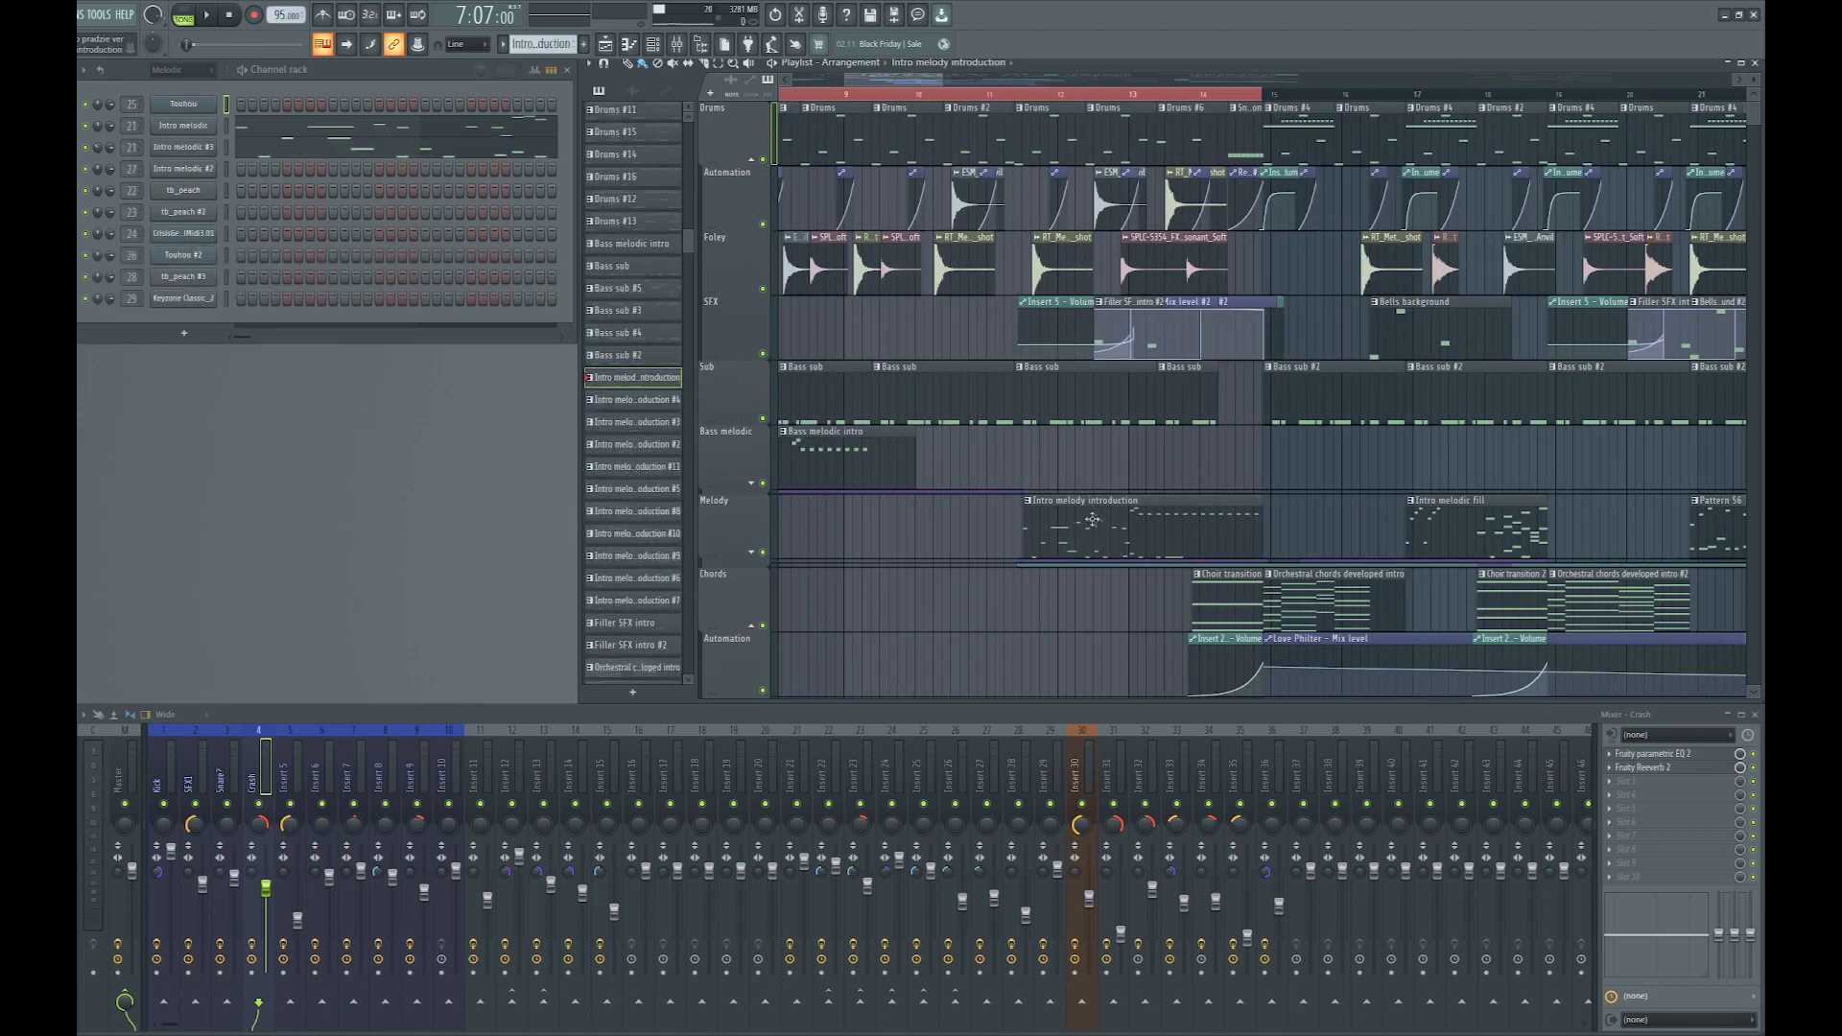
{"action": "scroll", "coordinate": [1096, 521], "scroll_direction": "up", "scroll_amount": 4}
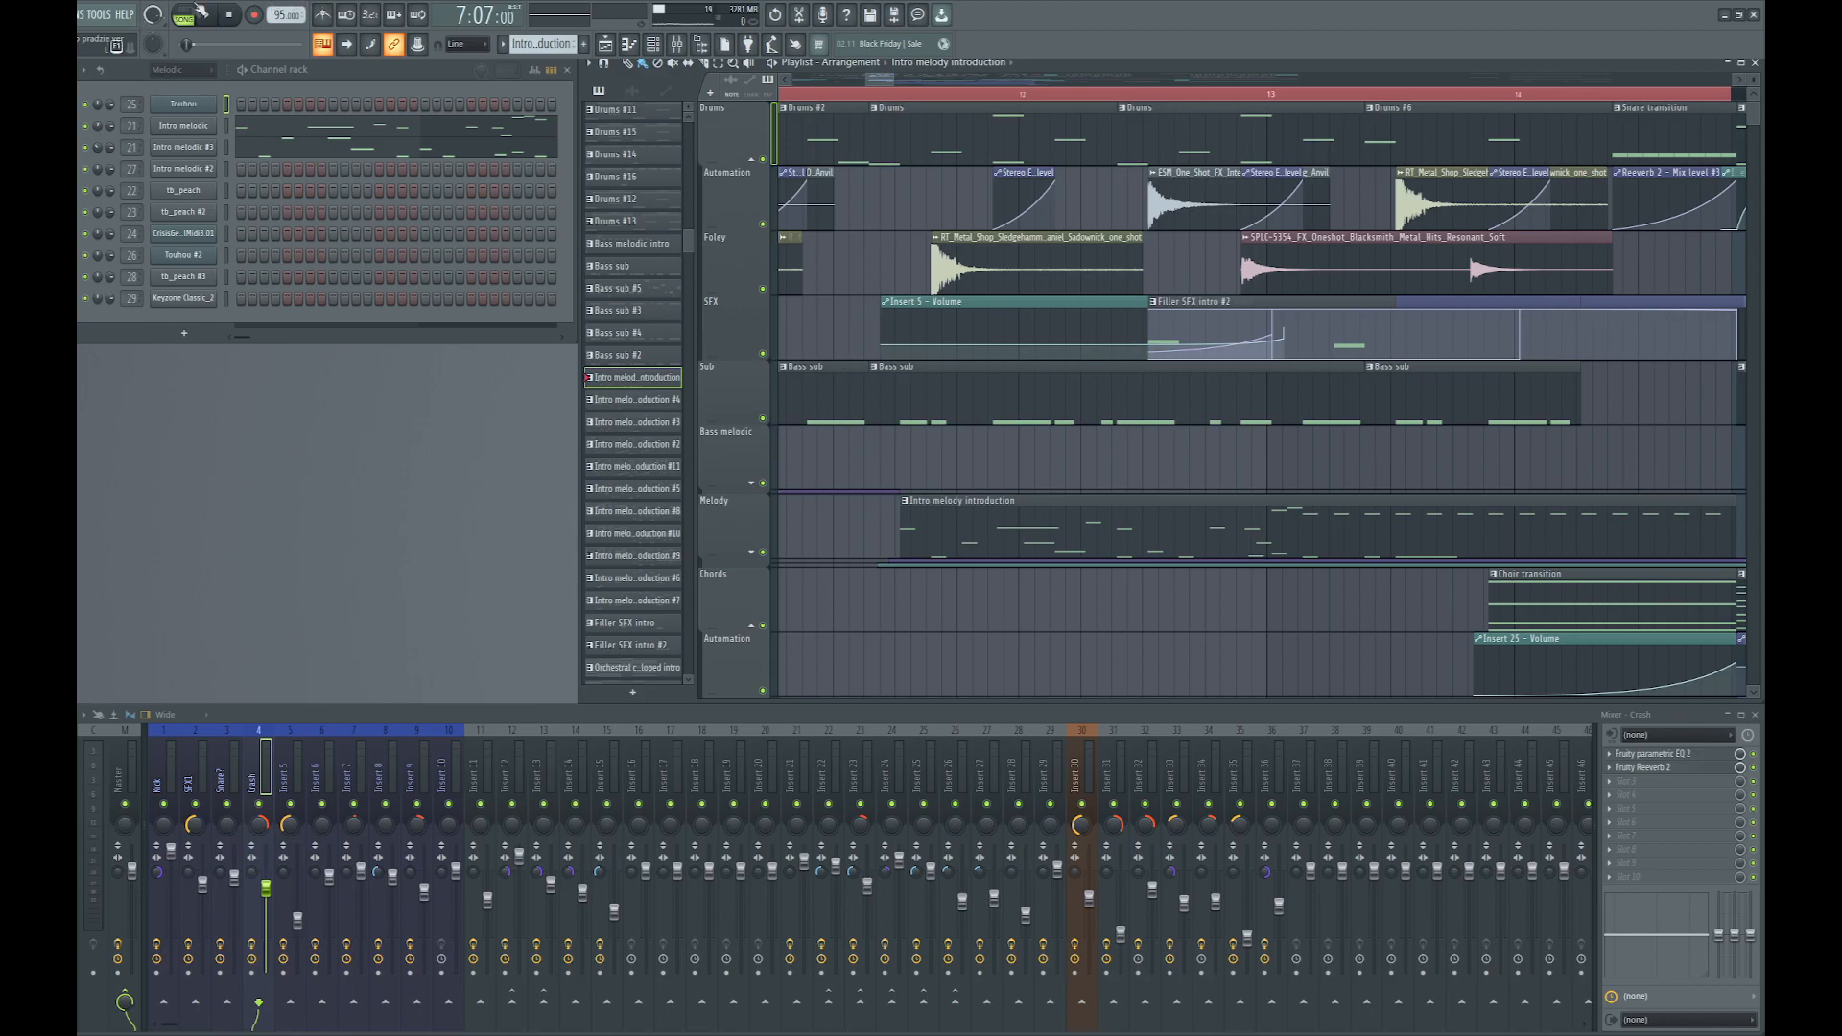
{"action": "left_click", "coordinate": [188, 13]}
{"action": "key", "text": "space"}
{"action": "scroll", "coordinate": [969, 635], "scroll_direction": "down", "scroll_amount": 4}
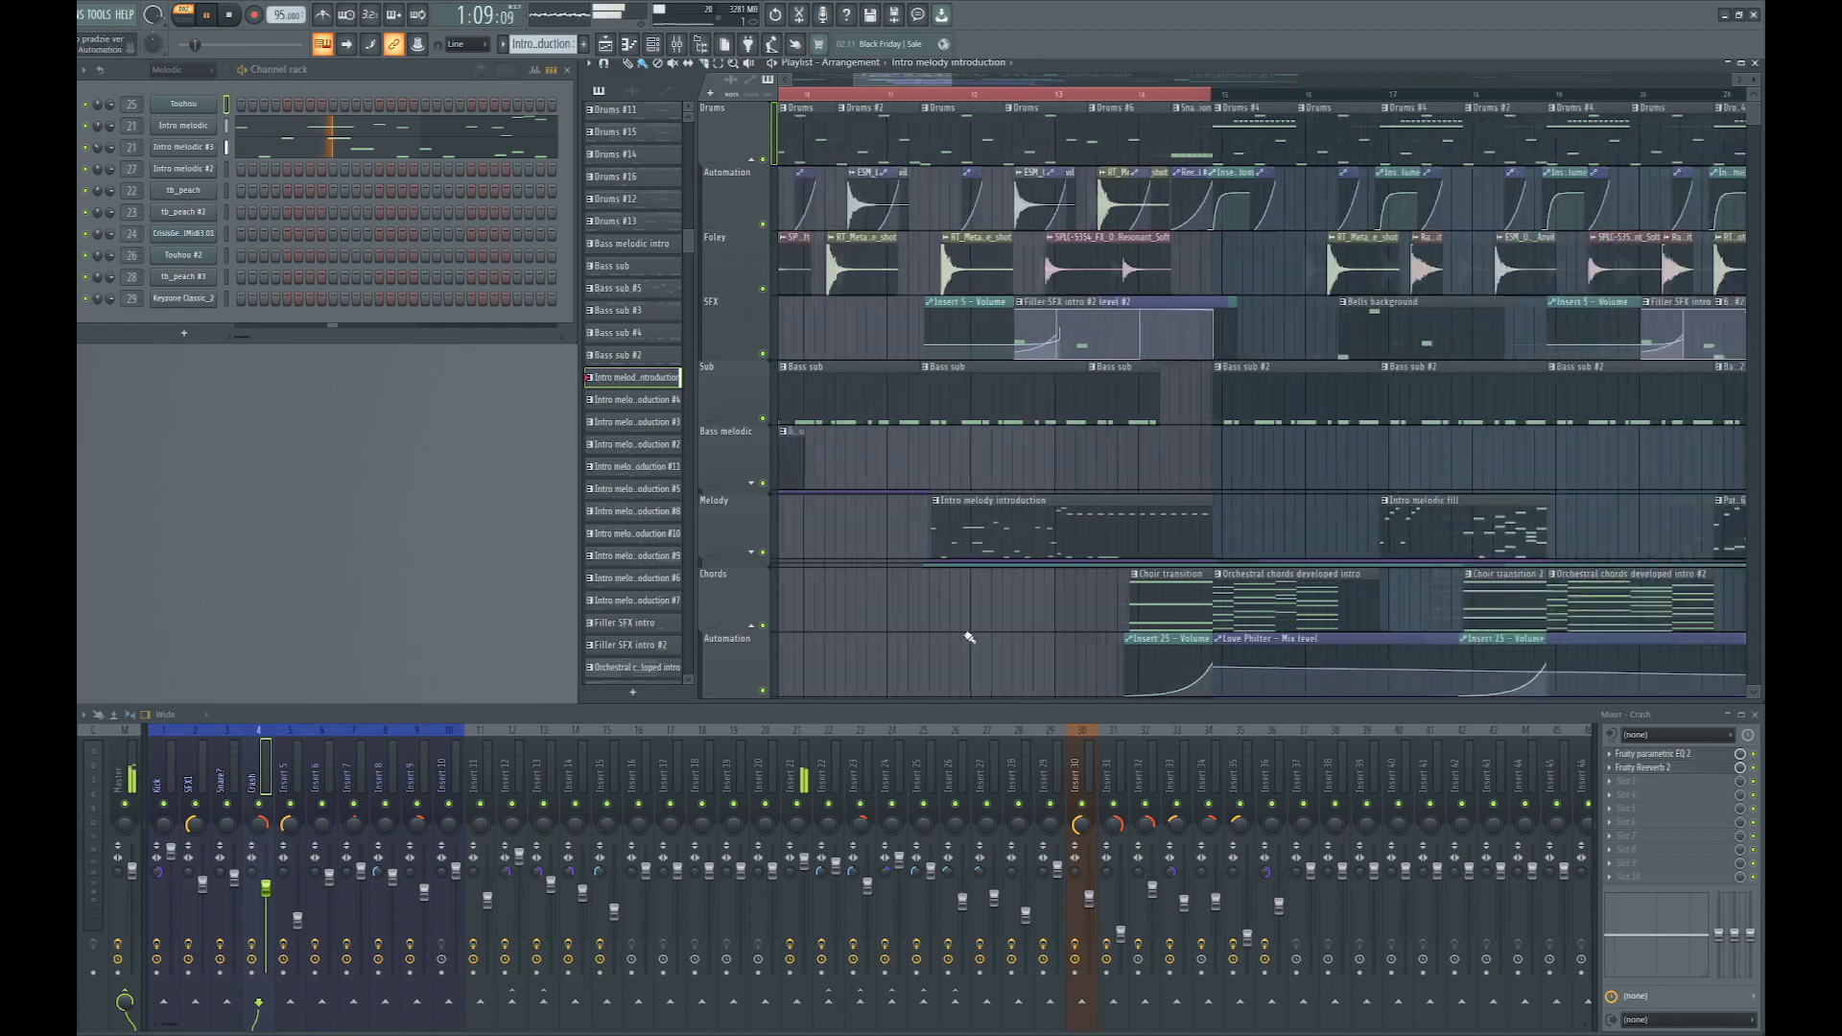
{"action": "scroll", "coordinate": [969, 635], "scroll_direction": "down", "scroll_amount": 2}
{"action": "scroll", "coordinate": [950, 628], "scroll_direction": "down", "scroll_amount": 3}
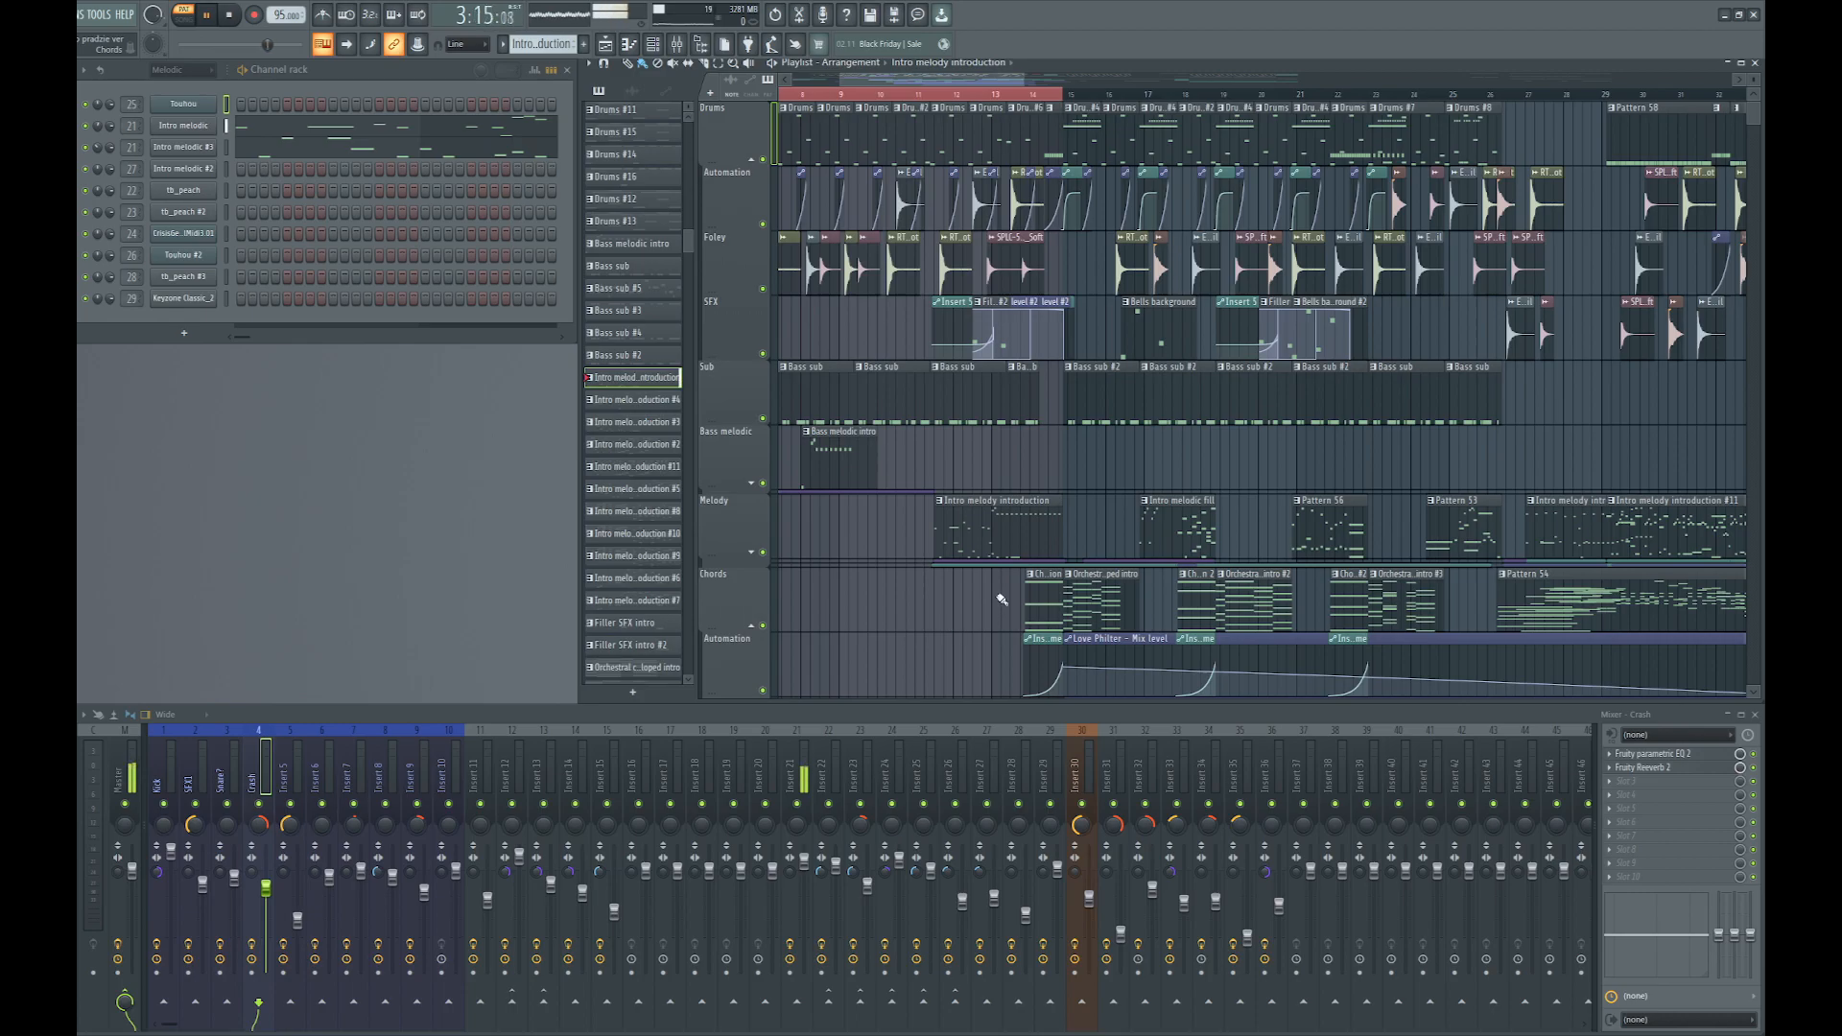
{"action": "key", "text": "space"}
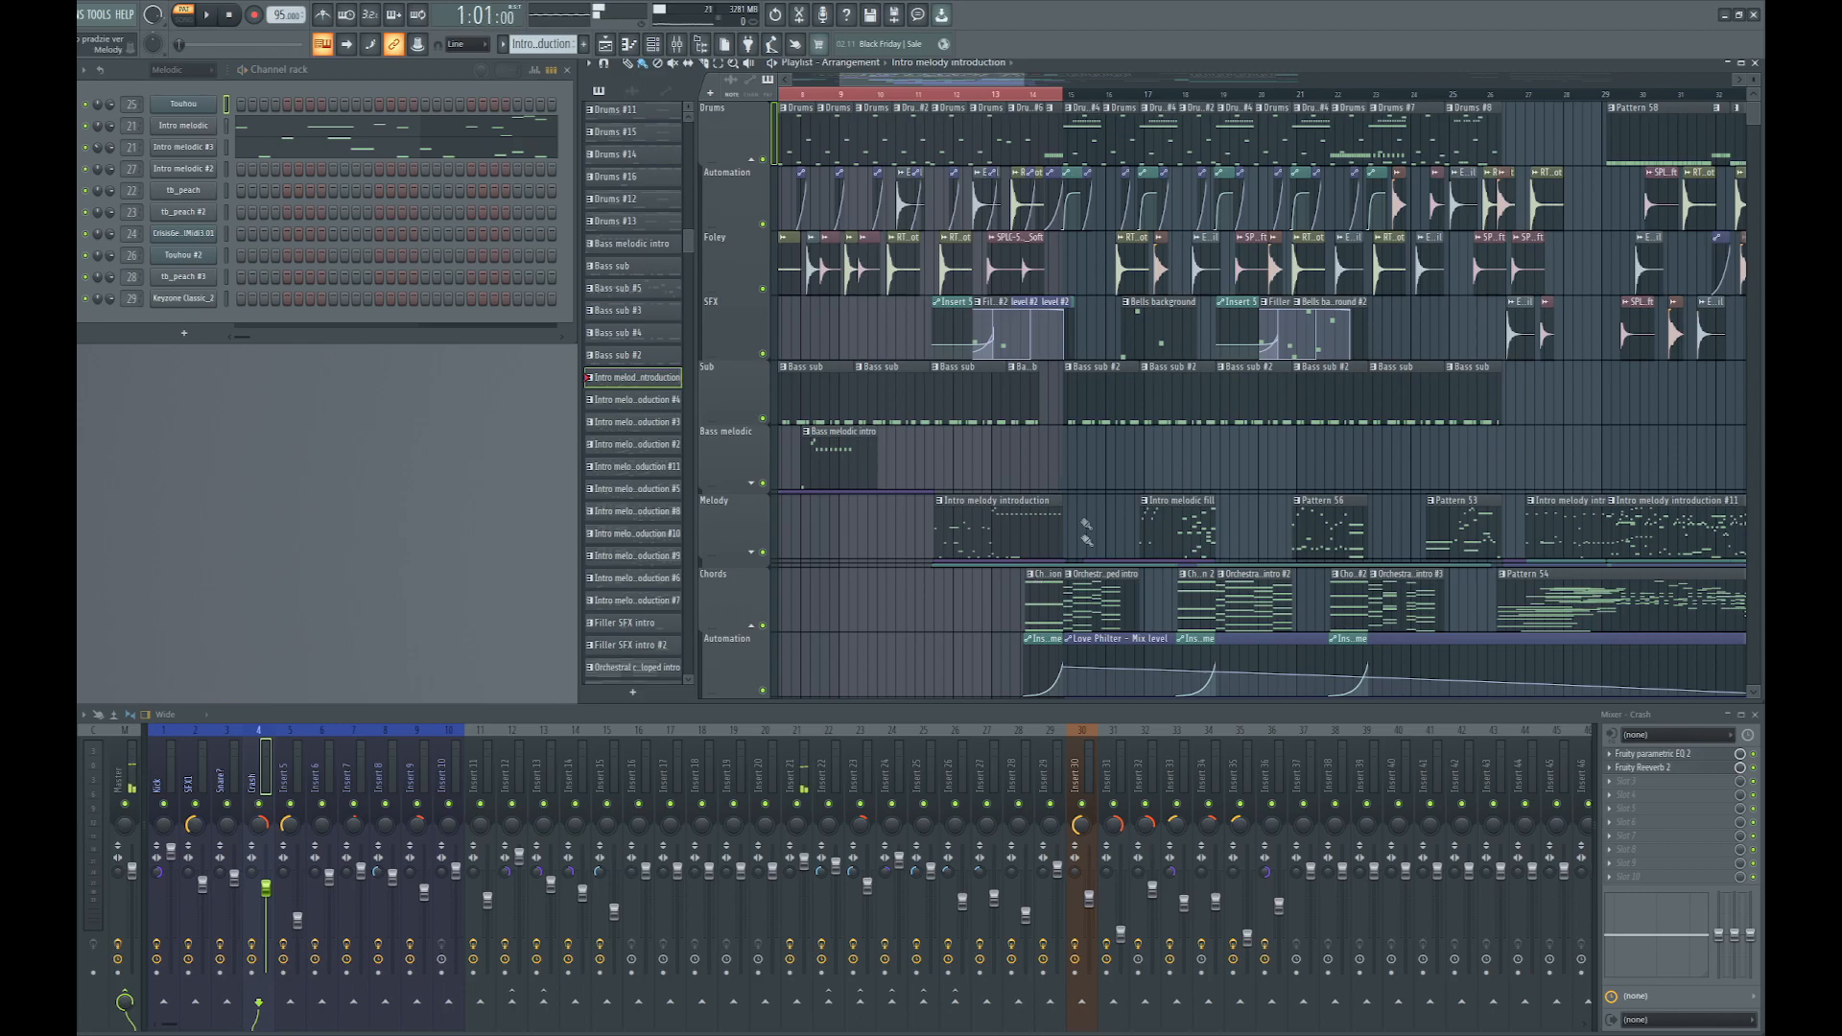
Expand the Melody track group to show the Insert 21 panning and volume automation under the Intro melody introduction clip
{"action": "scroll", "coordinate": [1021, 527], "scroll_direction": "up", "scroll_amount": 4}
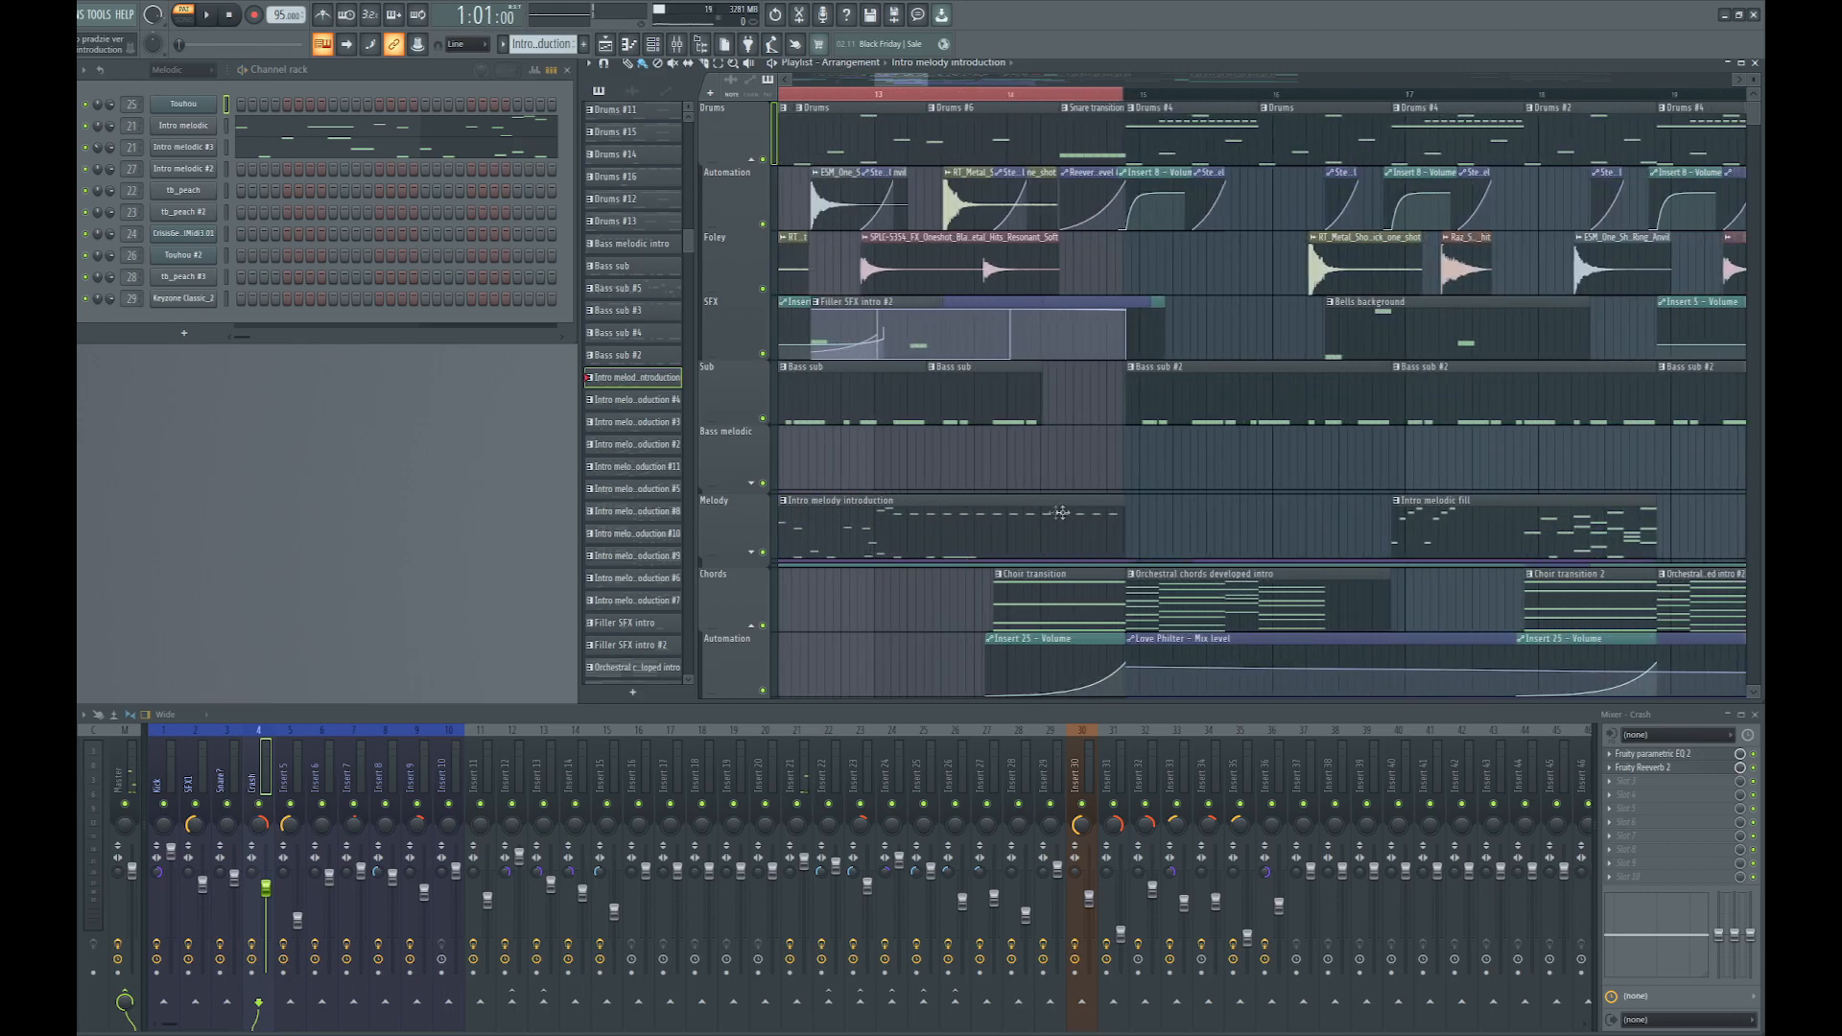
{"action": "scroll", "coordinate": [1065, 512], "scroll_direction": "down", "scroll_amount": 4}
{"action": "scroll", "coordinate": [945, 362], "scroll_direction": "up", "scroll_amount": 3}
{"action": "left_click", "coordinate": [755, 487]}
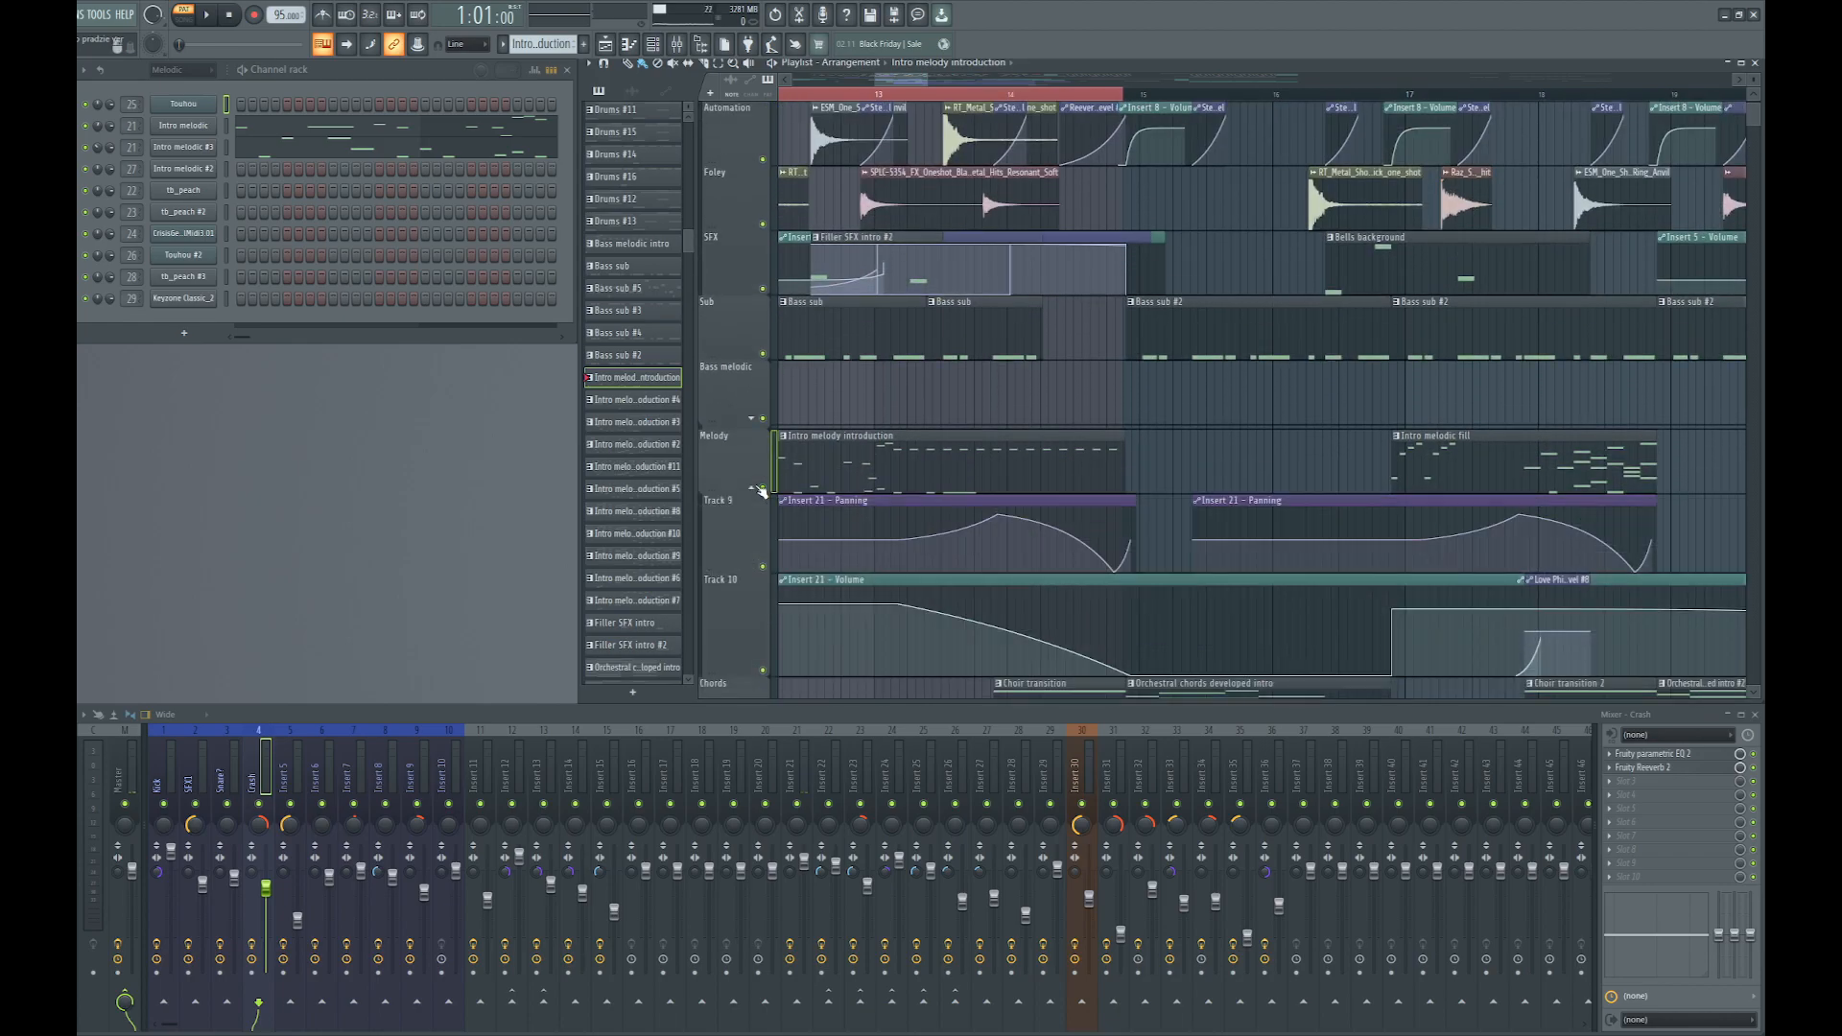
{"action": "scroll", "coordinate": [903, 619], "scroll_direction": "down", "scroll_amount": 2}
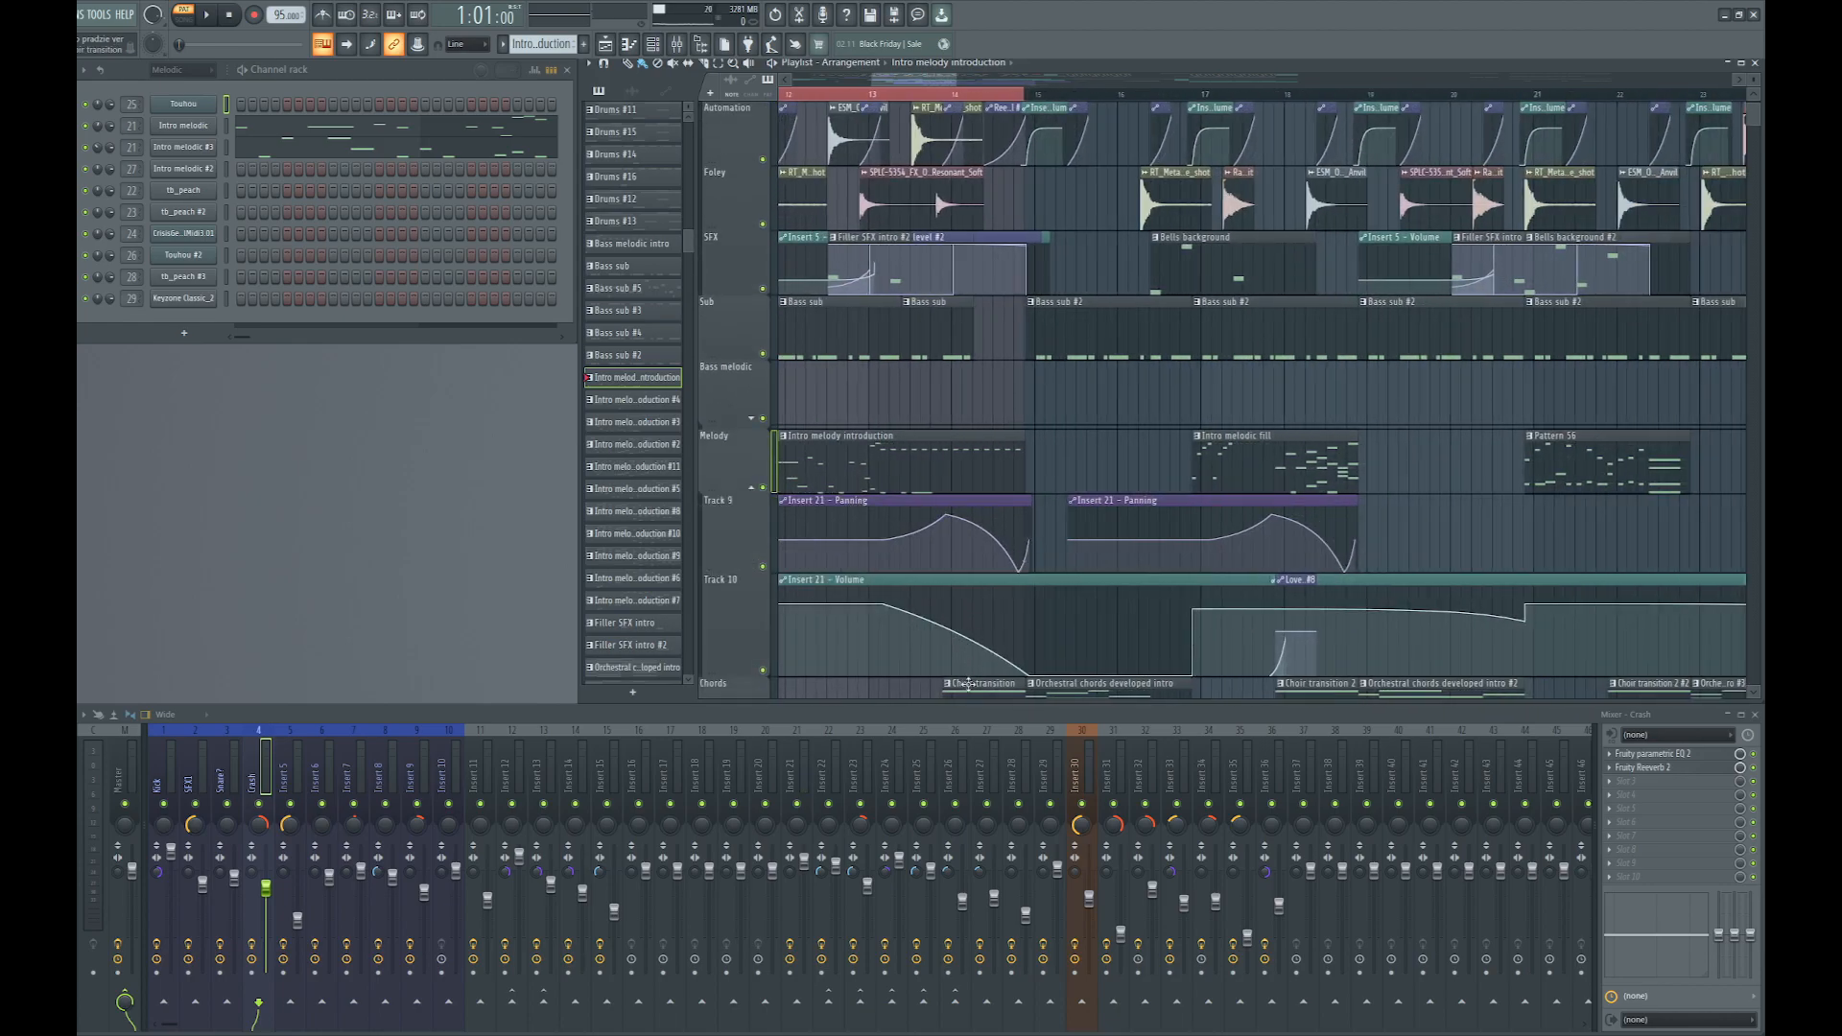
{"action": "scroll", "coordinate": [1015, 467], "scroll_direction": "down", "scroll_amount": 5}
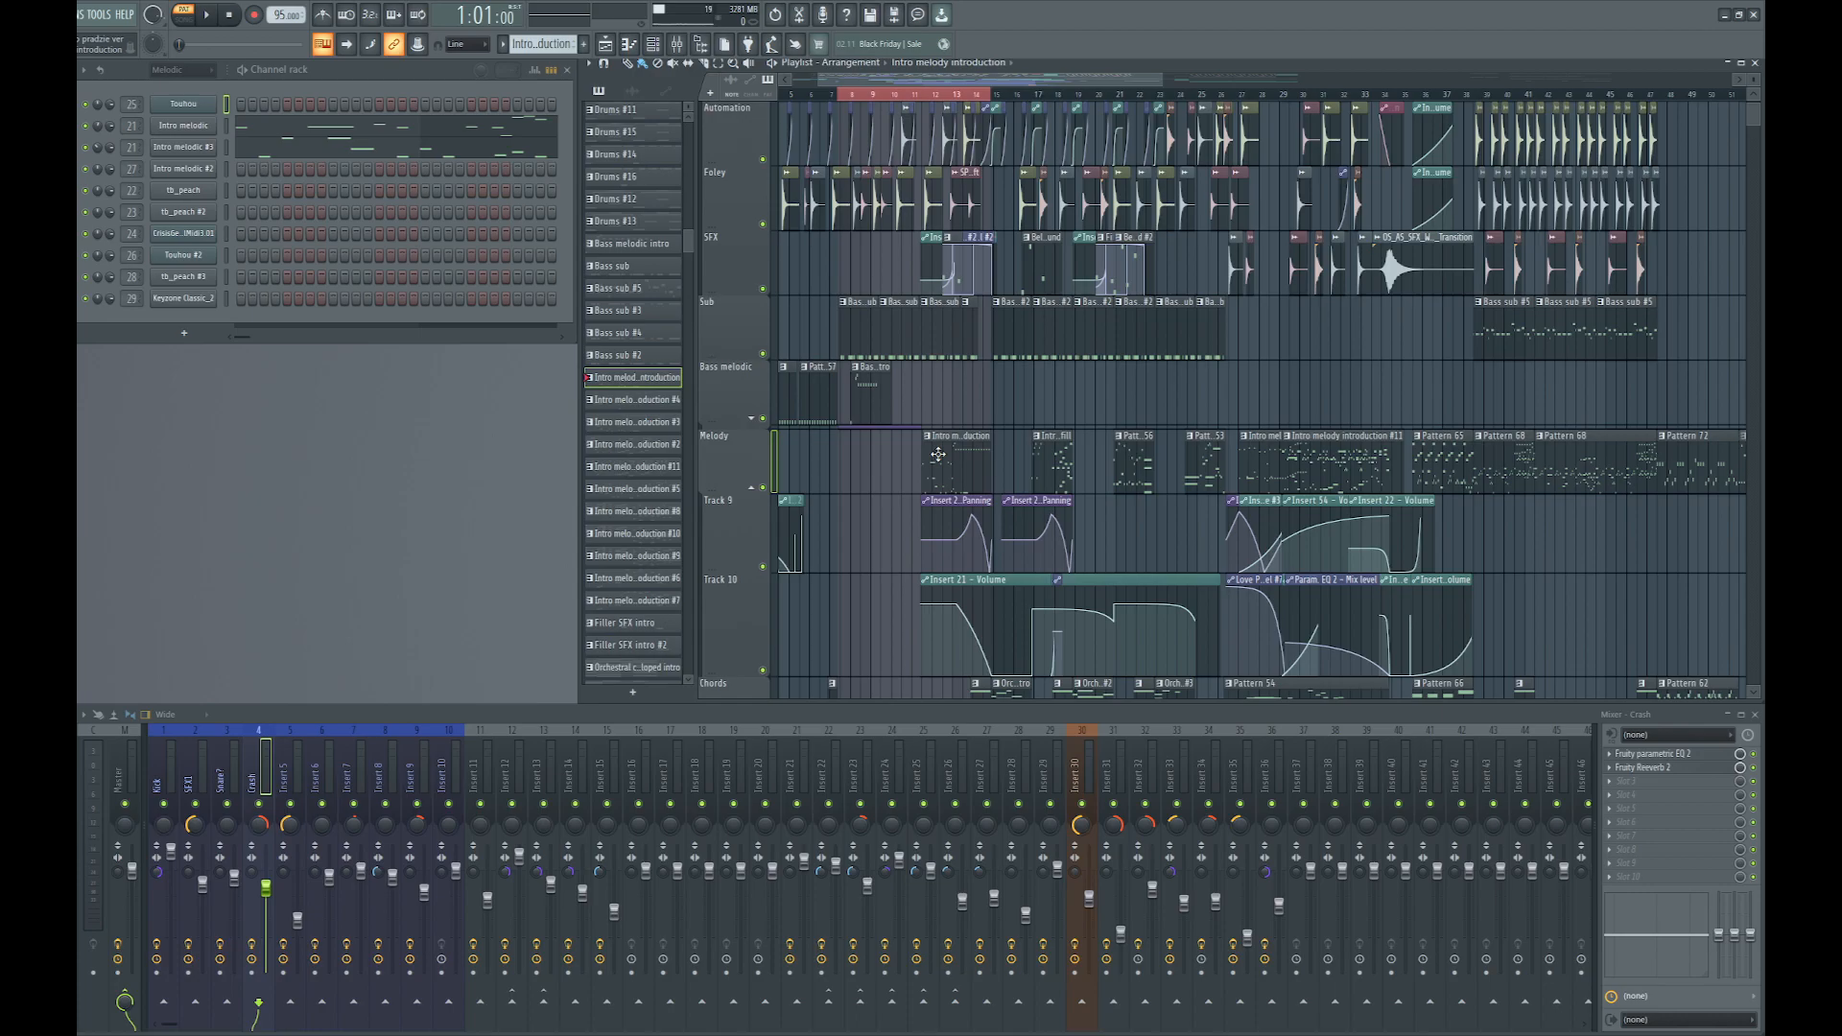
Find the separate melody clips beyond the end of the arrangement and show Intro melody introduction #5 in the channel rack
{"action": "scroll", "coordinate": [937, 454], "scroll_direction": "up", "scroll_amount": 2}
{"action": "scroll", "coordinate": [974, 472], "scroll_direction": "up", "scroll_amount": 3}
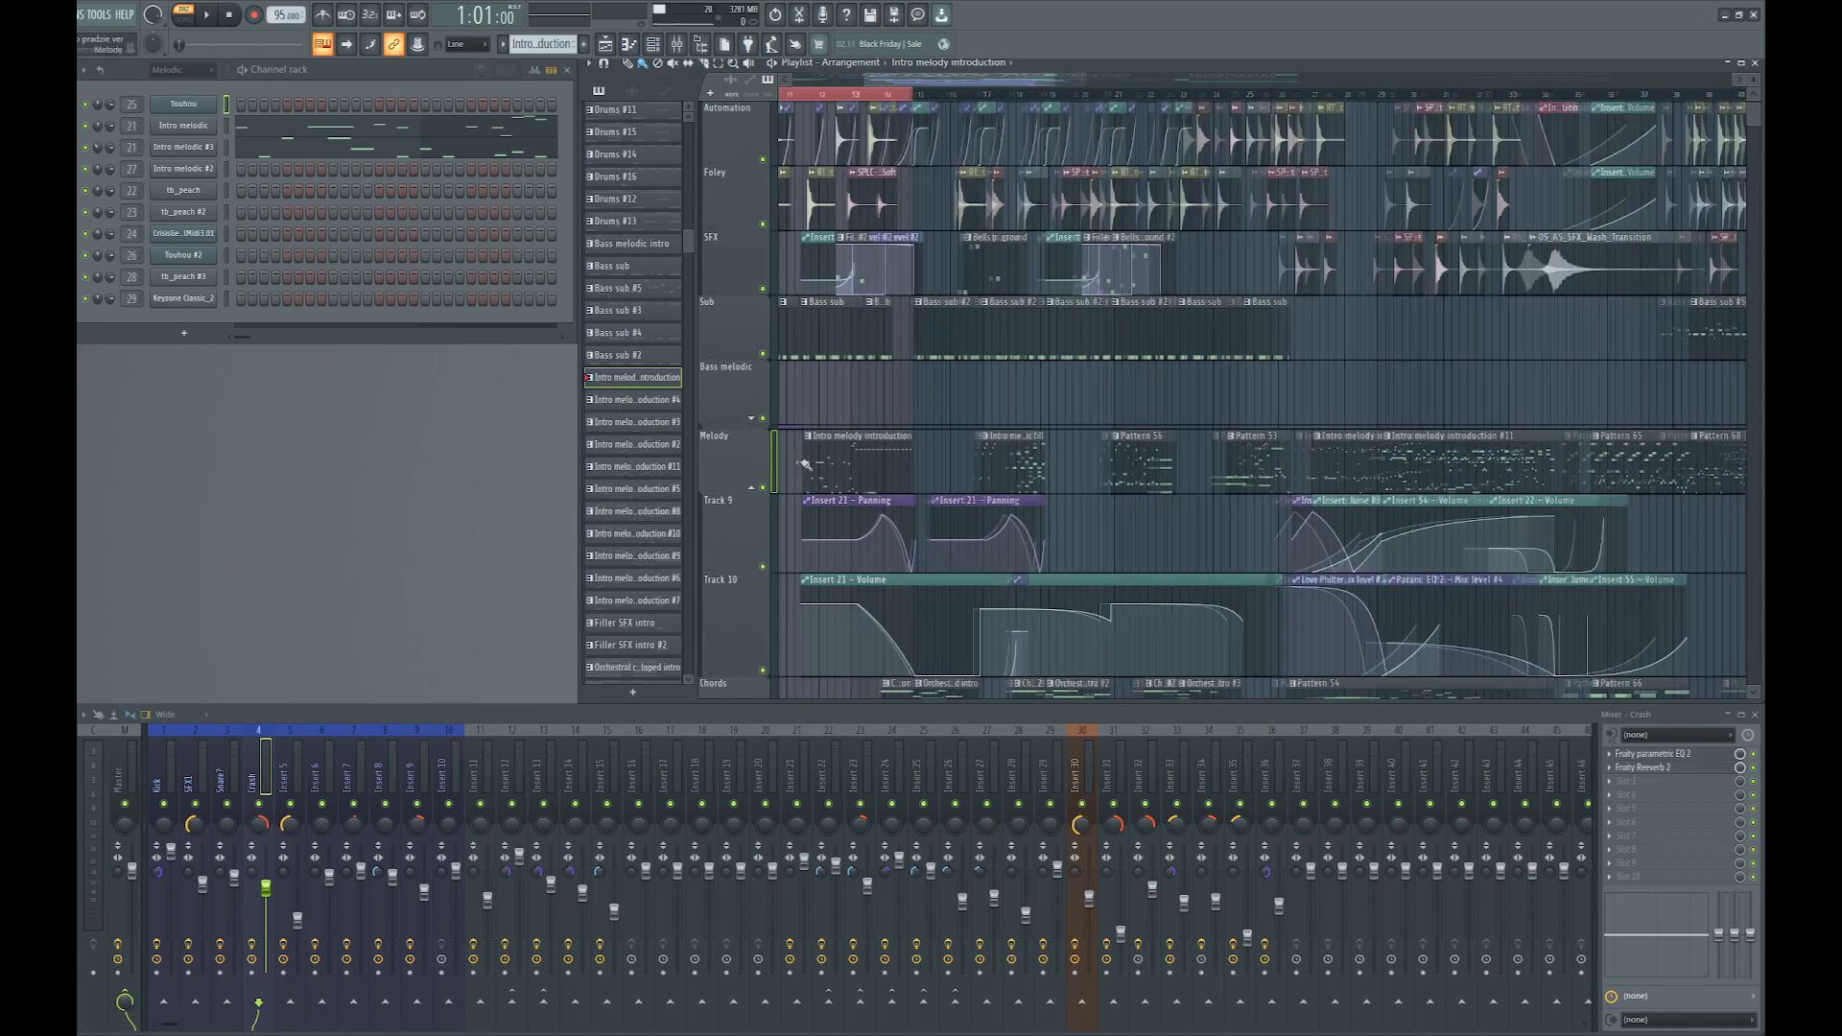
{"action": "scroll", "coordinate": [854, 455], "scroll_direction": "down", "scroll_amount": 8}
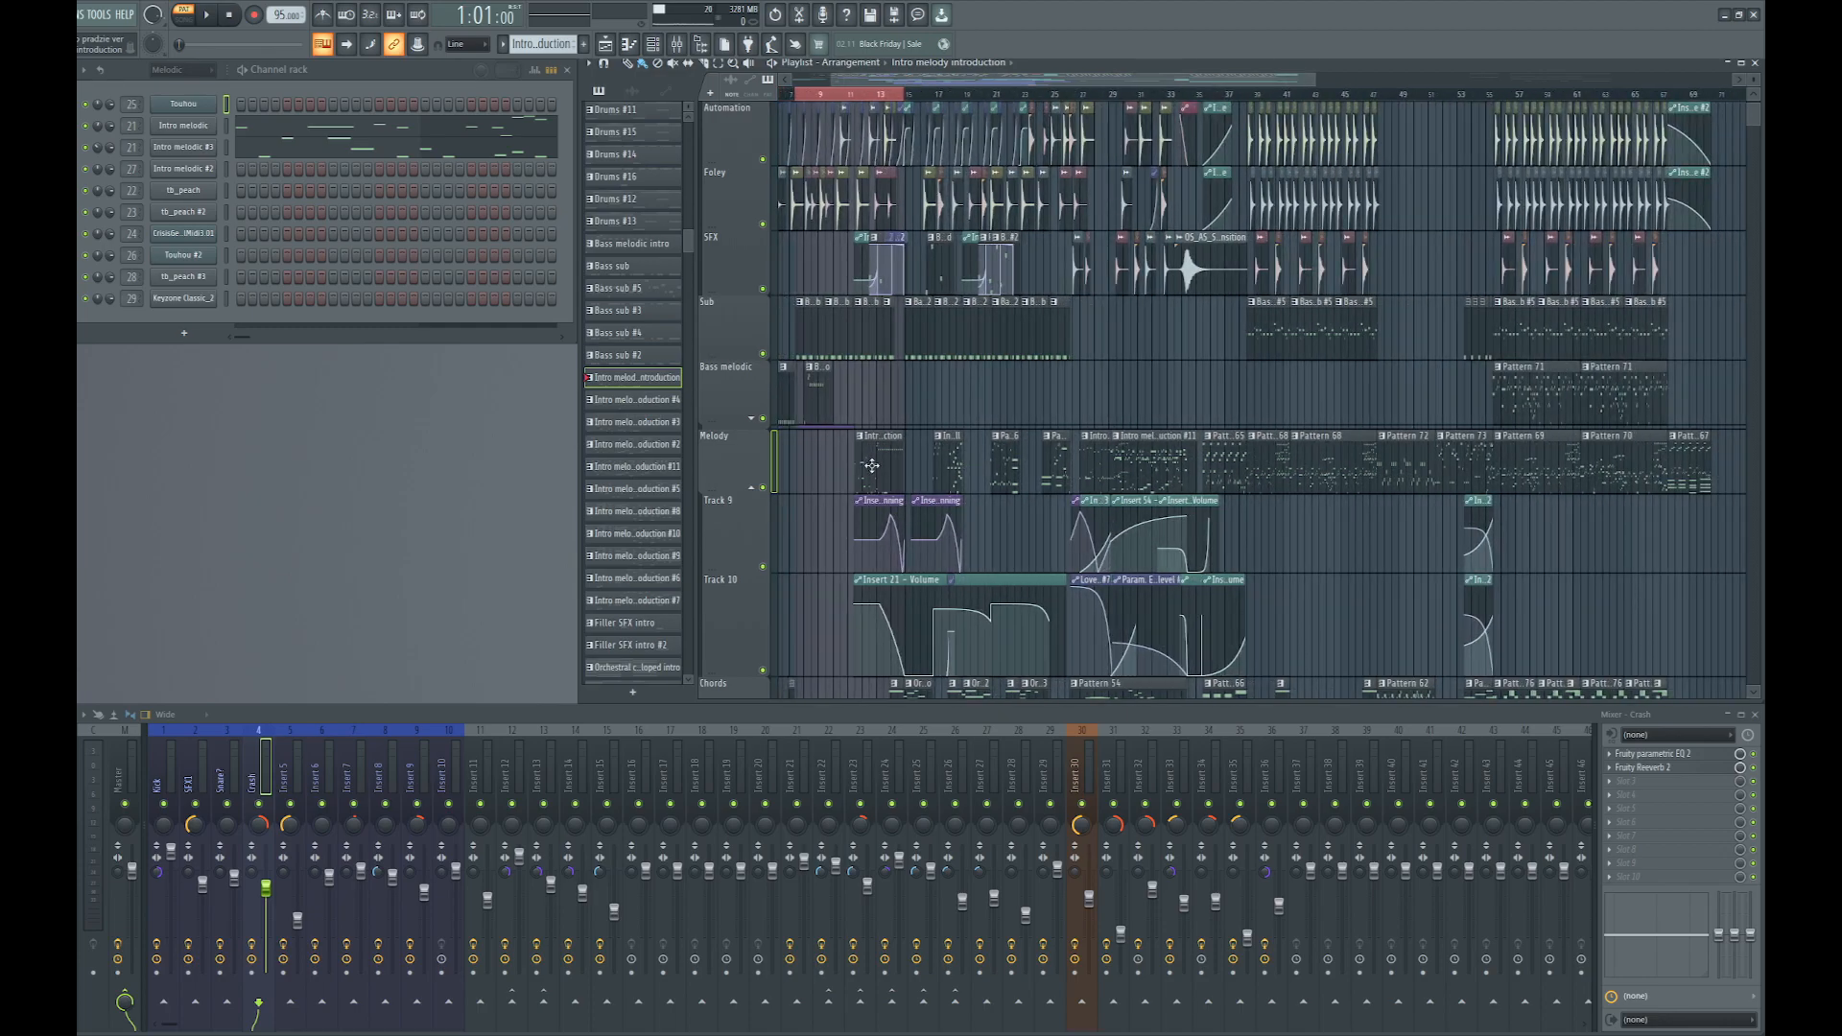
{"action": "scroll", "coordinate": [1674, 532], "scroll_direction": "up", "scroll_amount": 4}
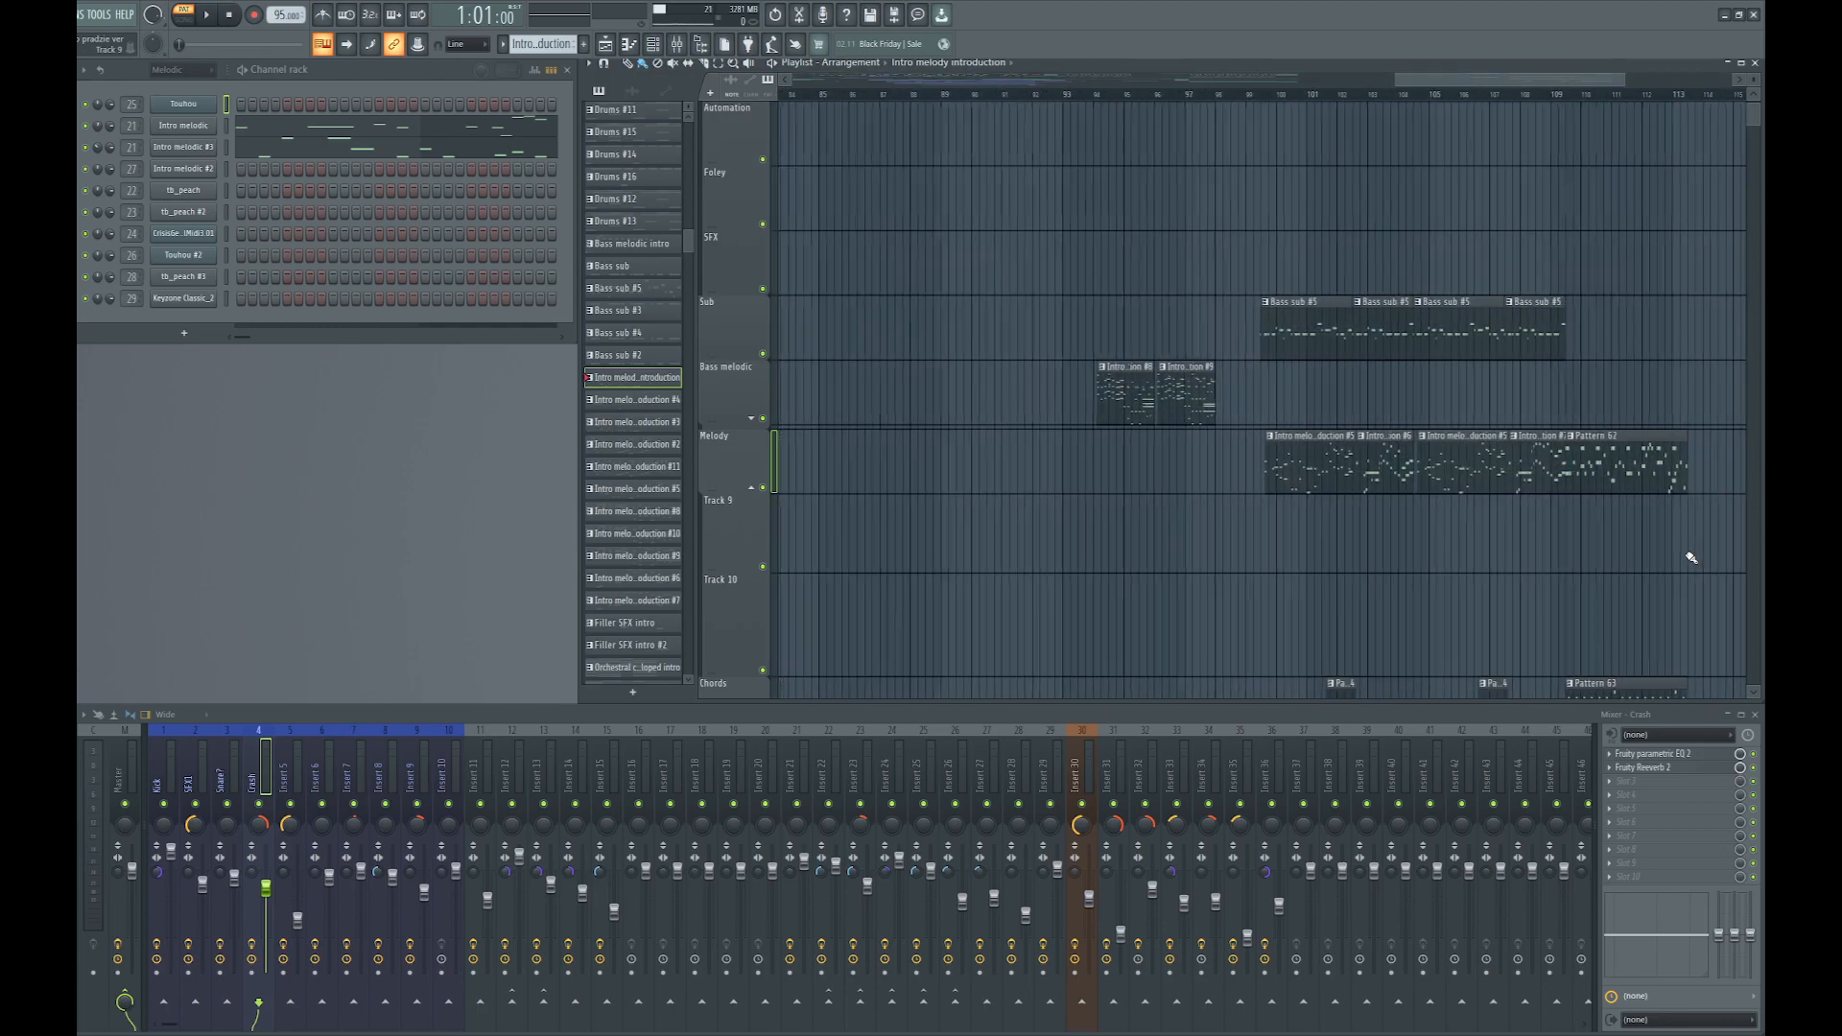
{"action": "left_click", "coordinate": [1330, 489]}
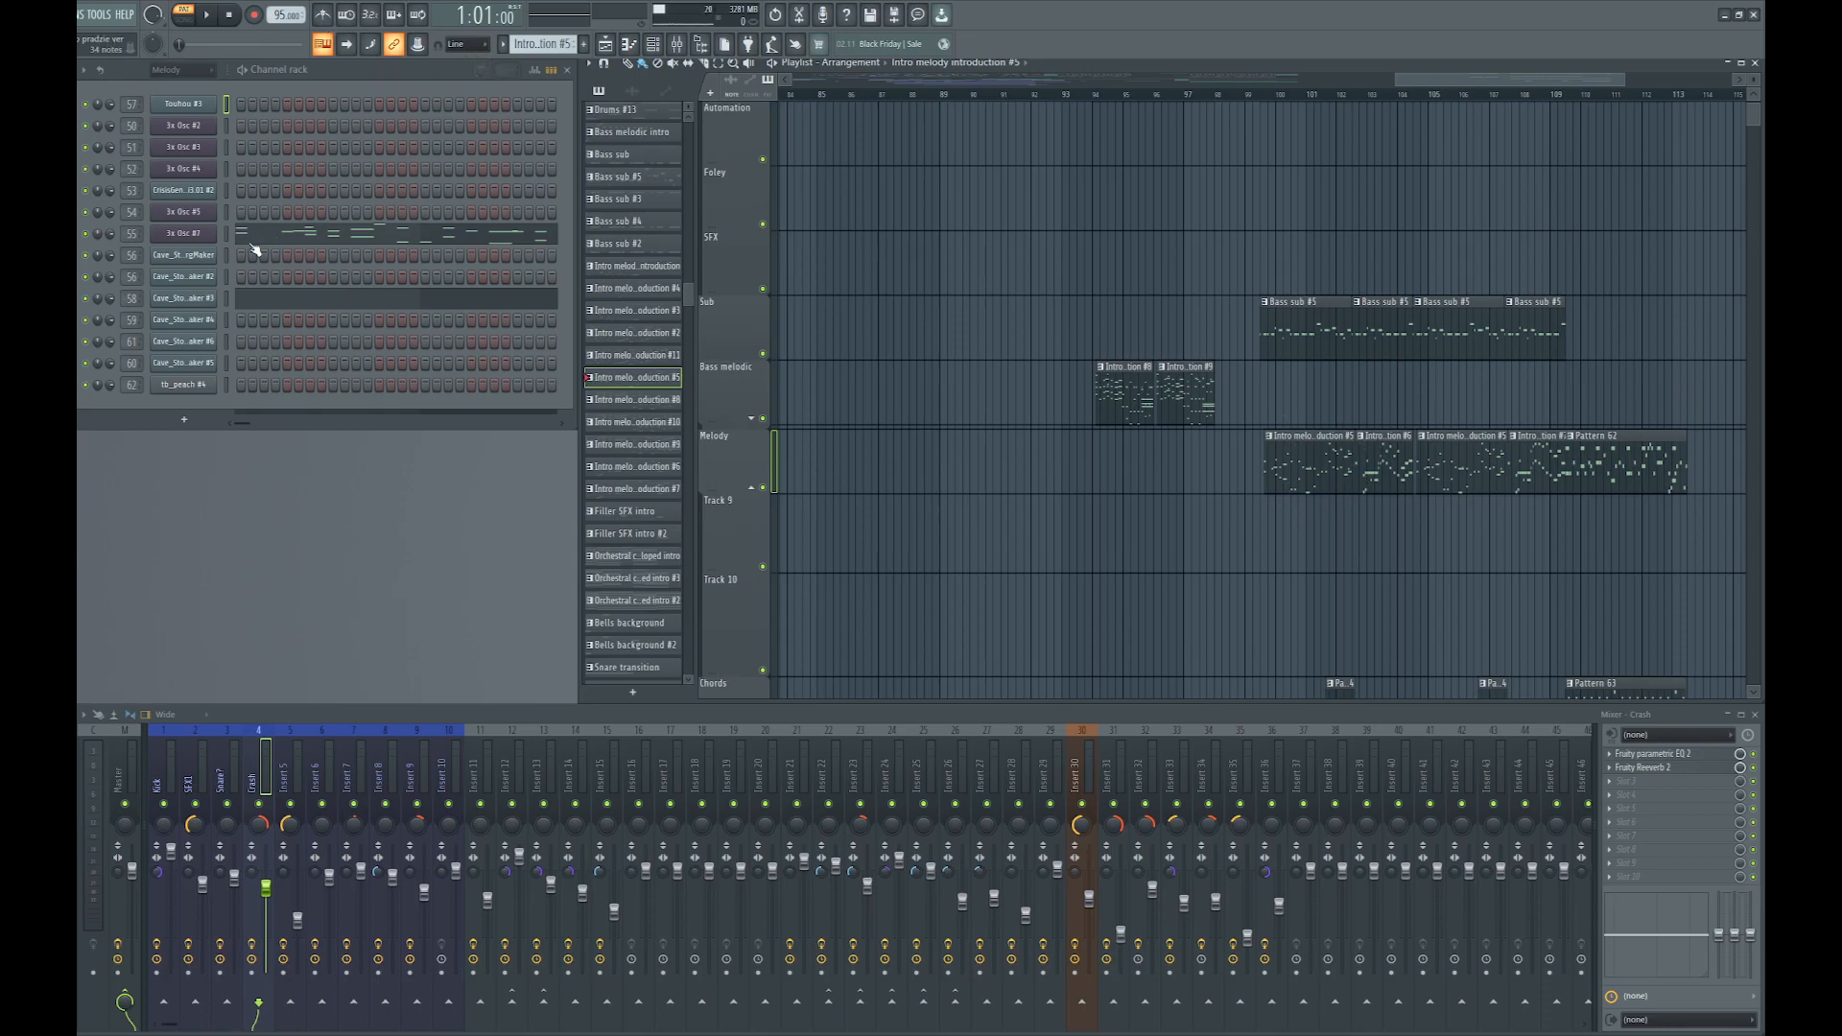
Play the section with the first Intro melody introduction #5 clip with Melody soloed, unmute all tracks and clear the time selection
{"action": "scroll", "coordinate": [1254, 572], "scroll_direction": "down", "scroll_amount": 2}
{"action": "scroll", "coordinate": [1596, 559], "scroll_direction": "up", "scroll_amount": 3}
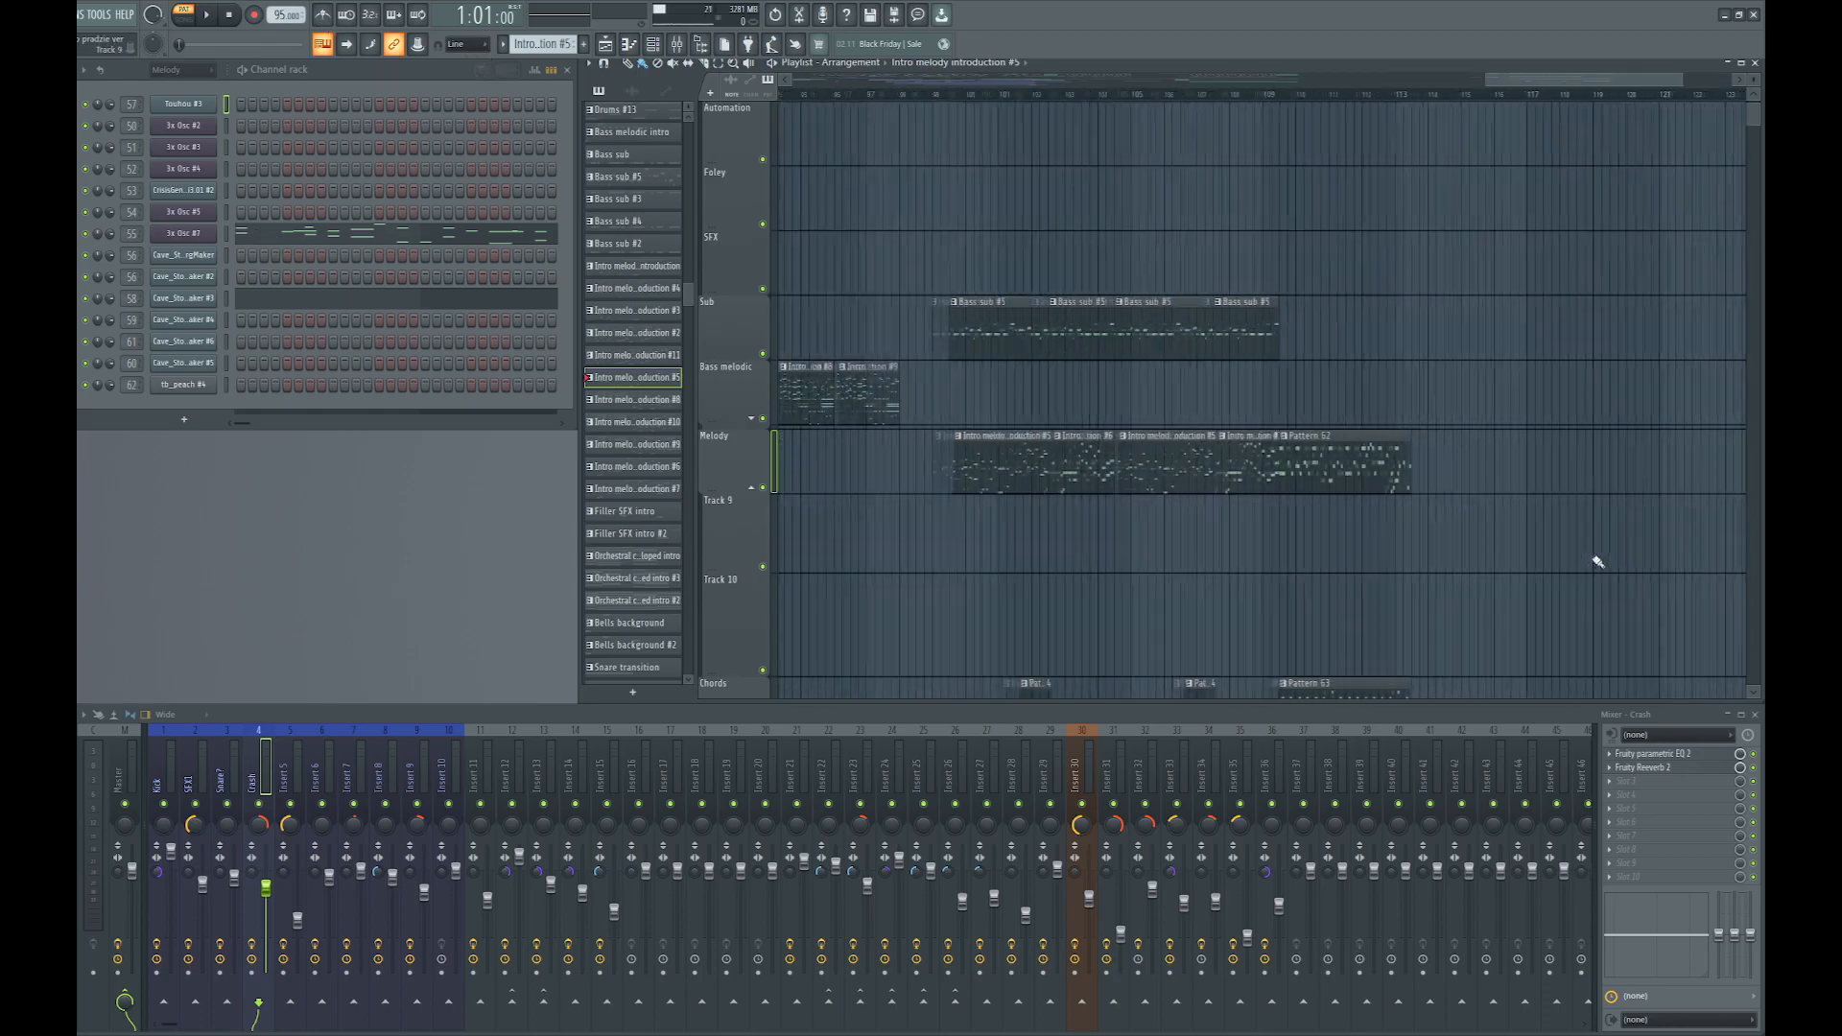
{"action": "scroll", "coordinate": [888, 484], "scroll_direction": "up", "scroll_amount": 1}
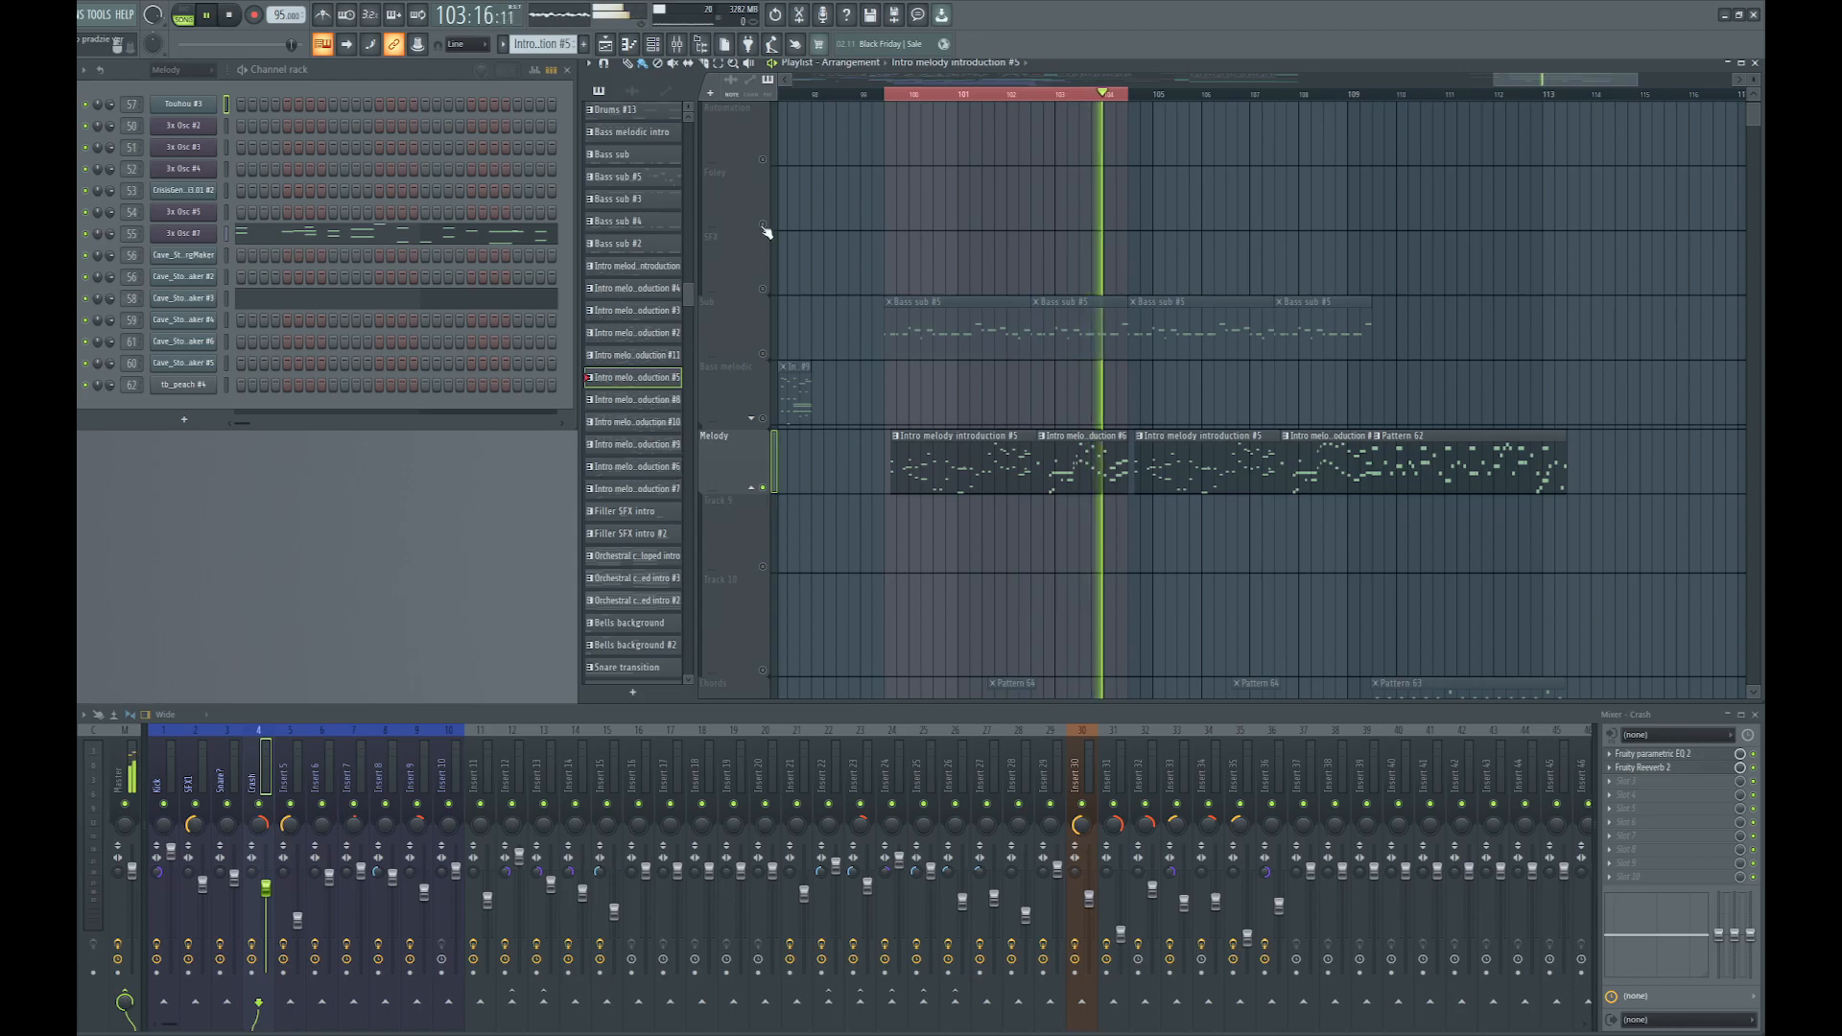
{"action": "key", "text": "space"}
{"action": "right_click", "coordinate": [766, 489]}
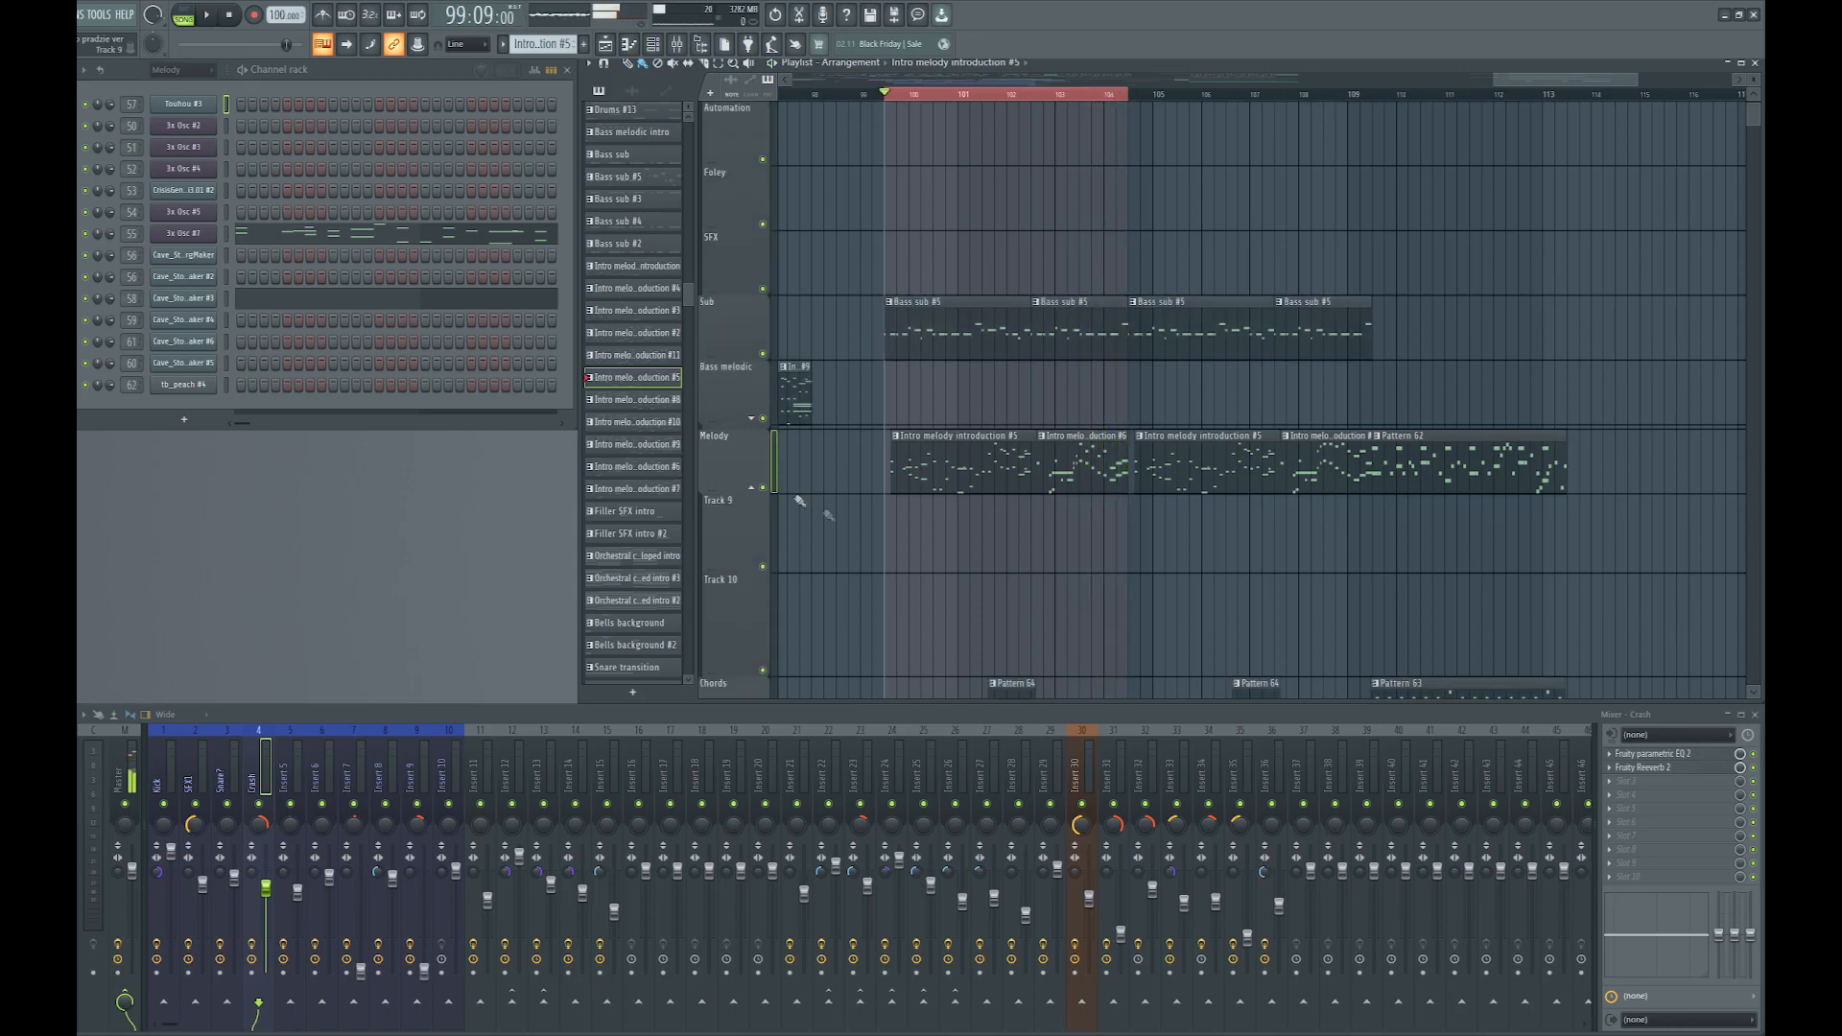
{"action": "scroll", "coordinate": [1017, 548], "scroll_direction": "down", "scroll_amount": 4}
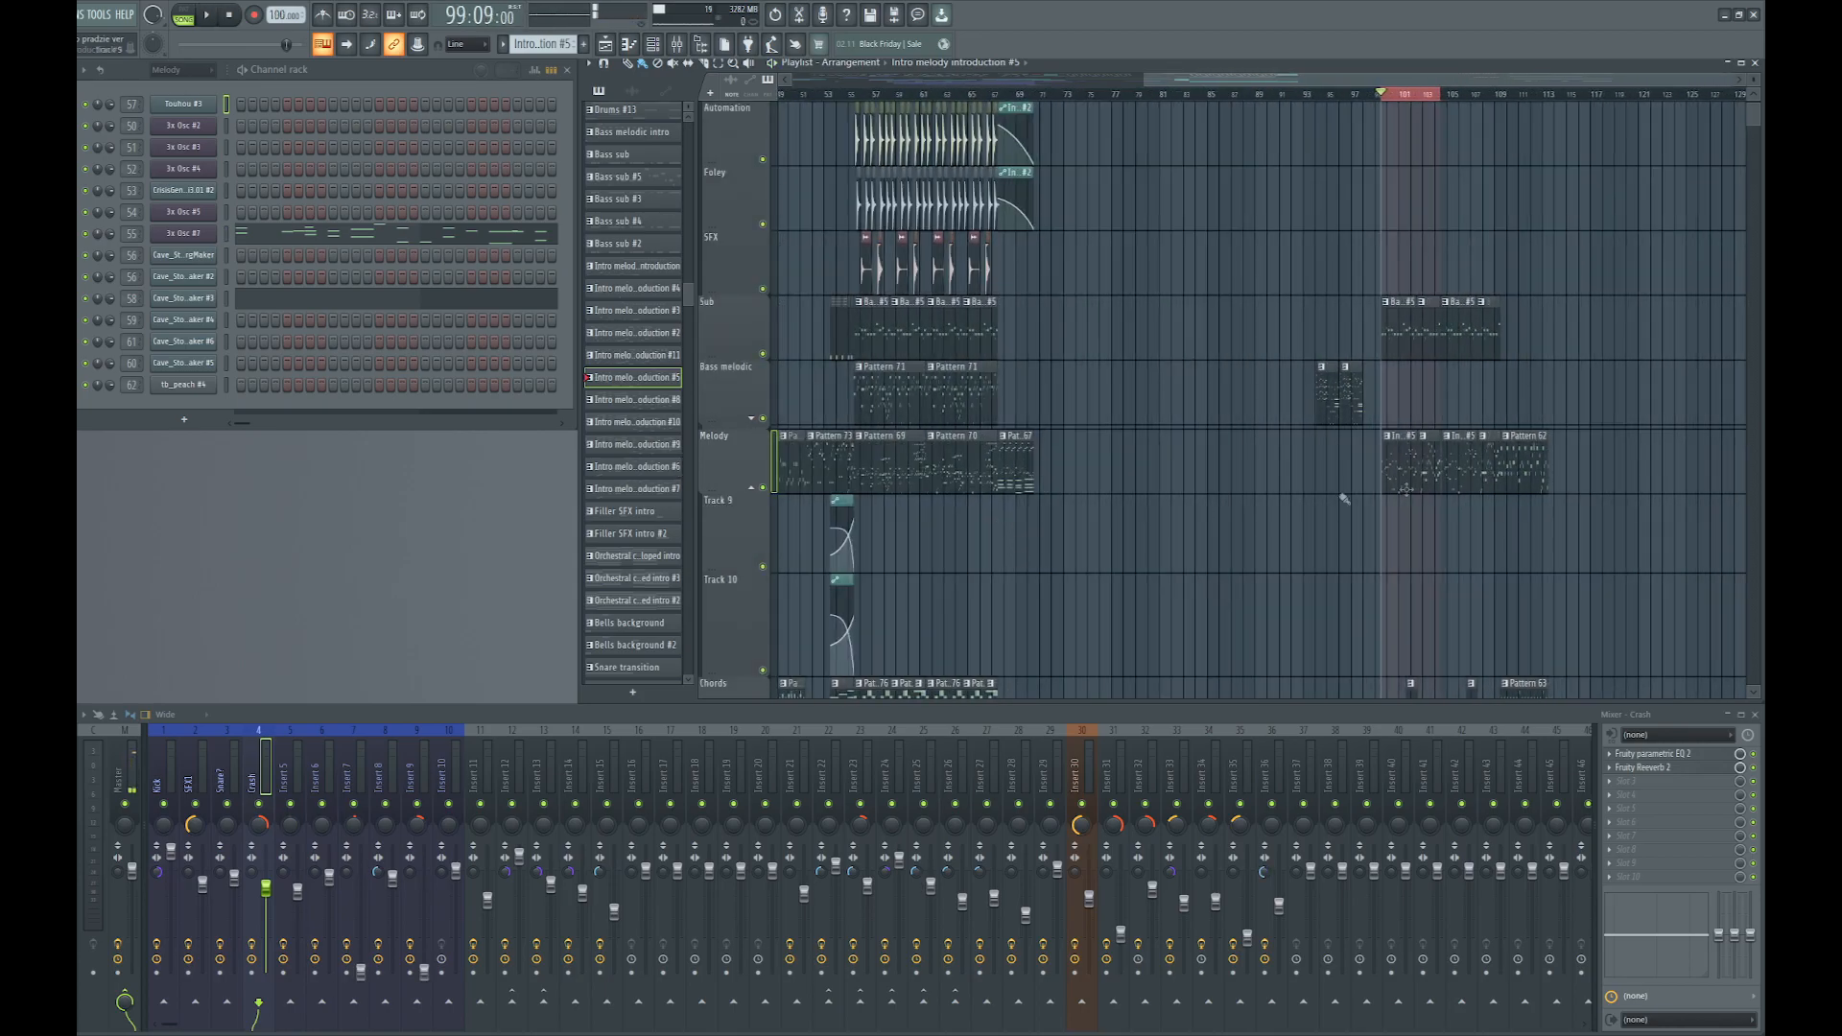
{"action": "right_click", "coordinate": [1423, 96]}
Return to the start of the arrangement and examine the section from the Intro melody introduction clip through Pattern 53
{"action": "left_click_drag", "start_coordinate": [1276, 80], "coordinate": [1338, 87]}
{"action": "scroll", "coordinate": [1110, 524], "scroll_direction": "up", "scroll_amount": 4}
{"action": "scroll", "coordinate": [1478, 491], "scroll_direction": "down", "scroll_amount": 2}
{"action": "scroll", "coordinate": [1478, 490], "scroll_direction": "down", "scroll_amount": 2}
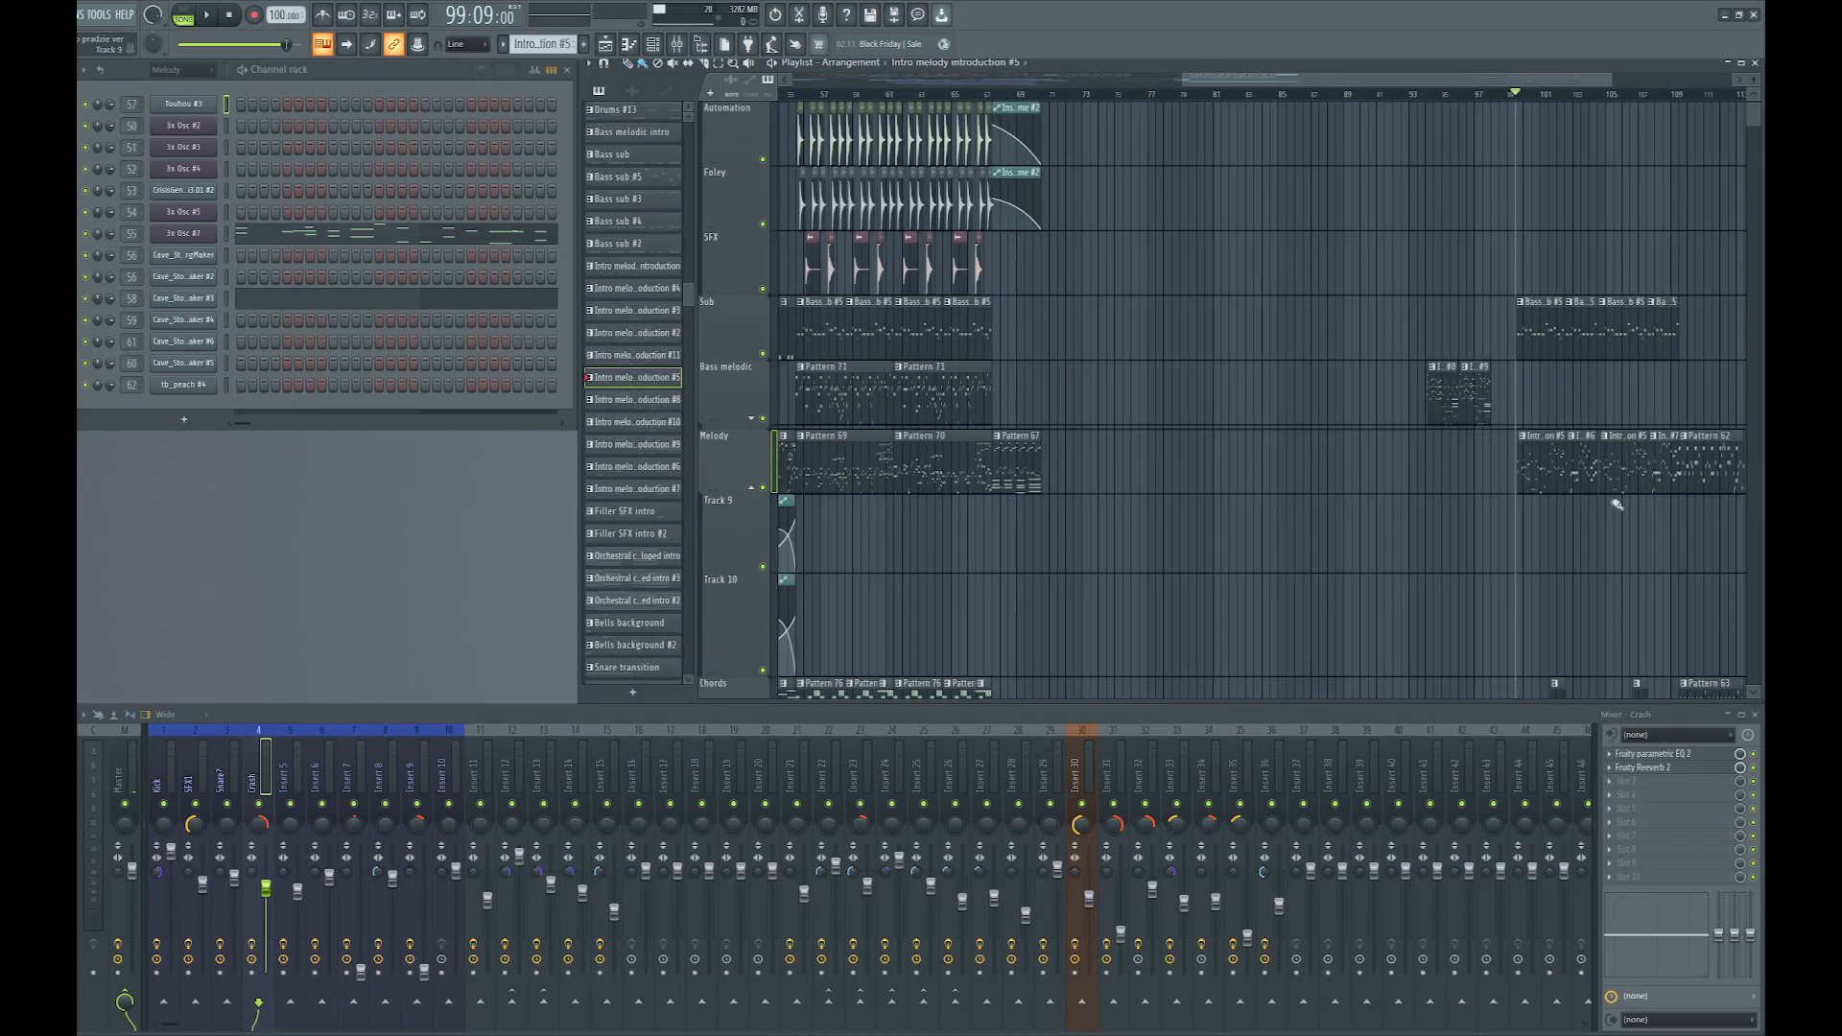
{"action": "left_click_drag", "start_coordinate": [1376, 83], "coordinate": [675, 131]}
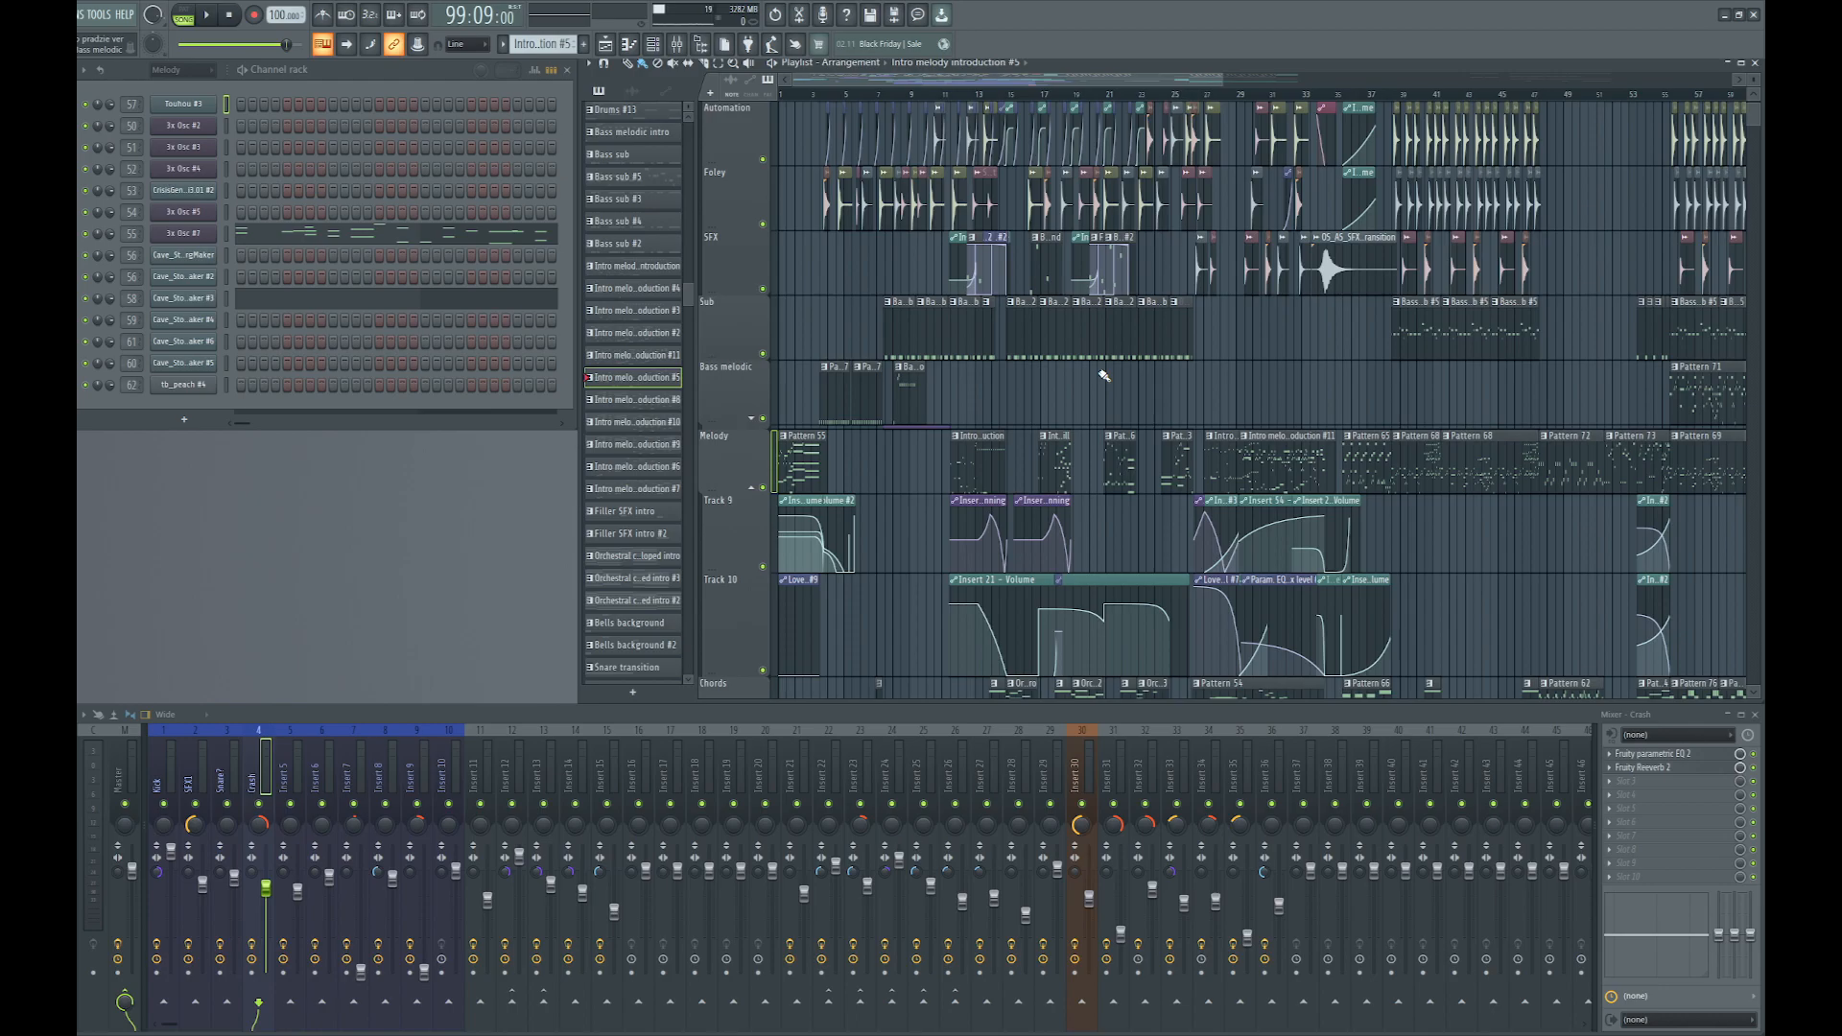
{"action": "scroll", "coordinate": [954, 397], "scroll_direction": "up", "scroll_amount": 4}
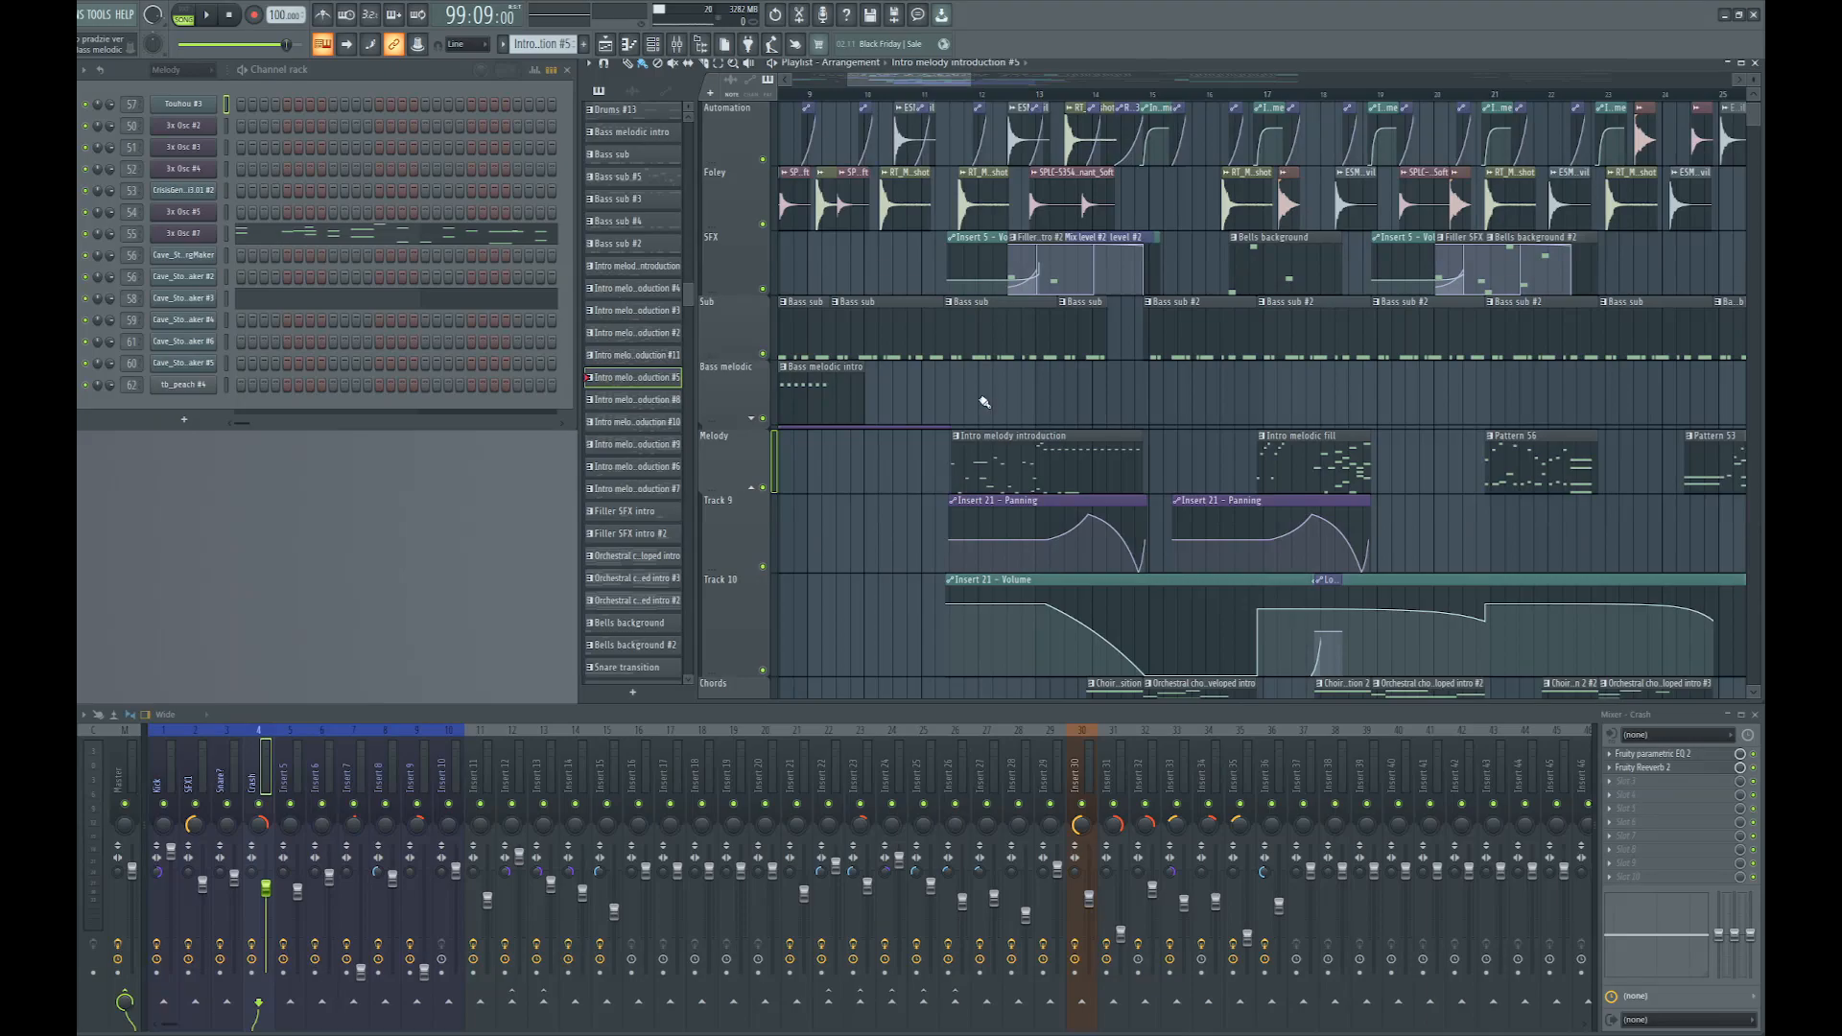
{"action": "scroll", "coordinate": [985, 403], "scroll_direction": "up", "scroll_amount": 2}
{"action": "scroll", "coordinate": [988, 405], "scroll_direction": "down", "scroll_amount": 2}
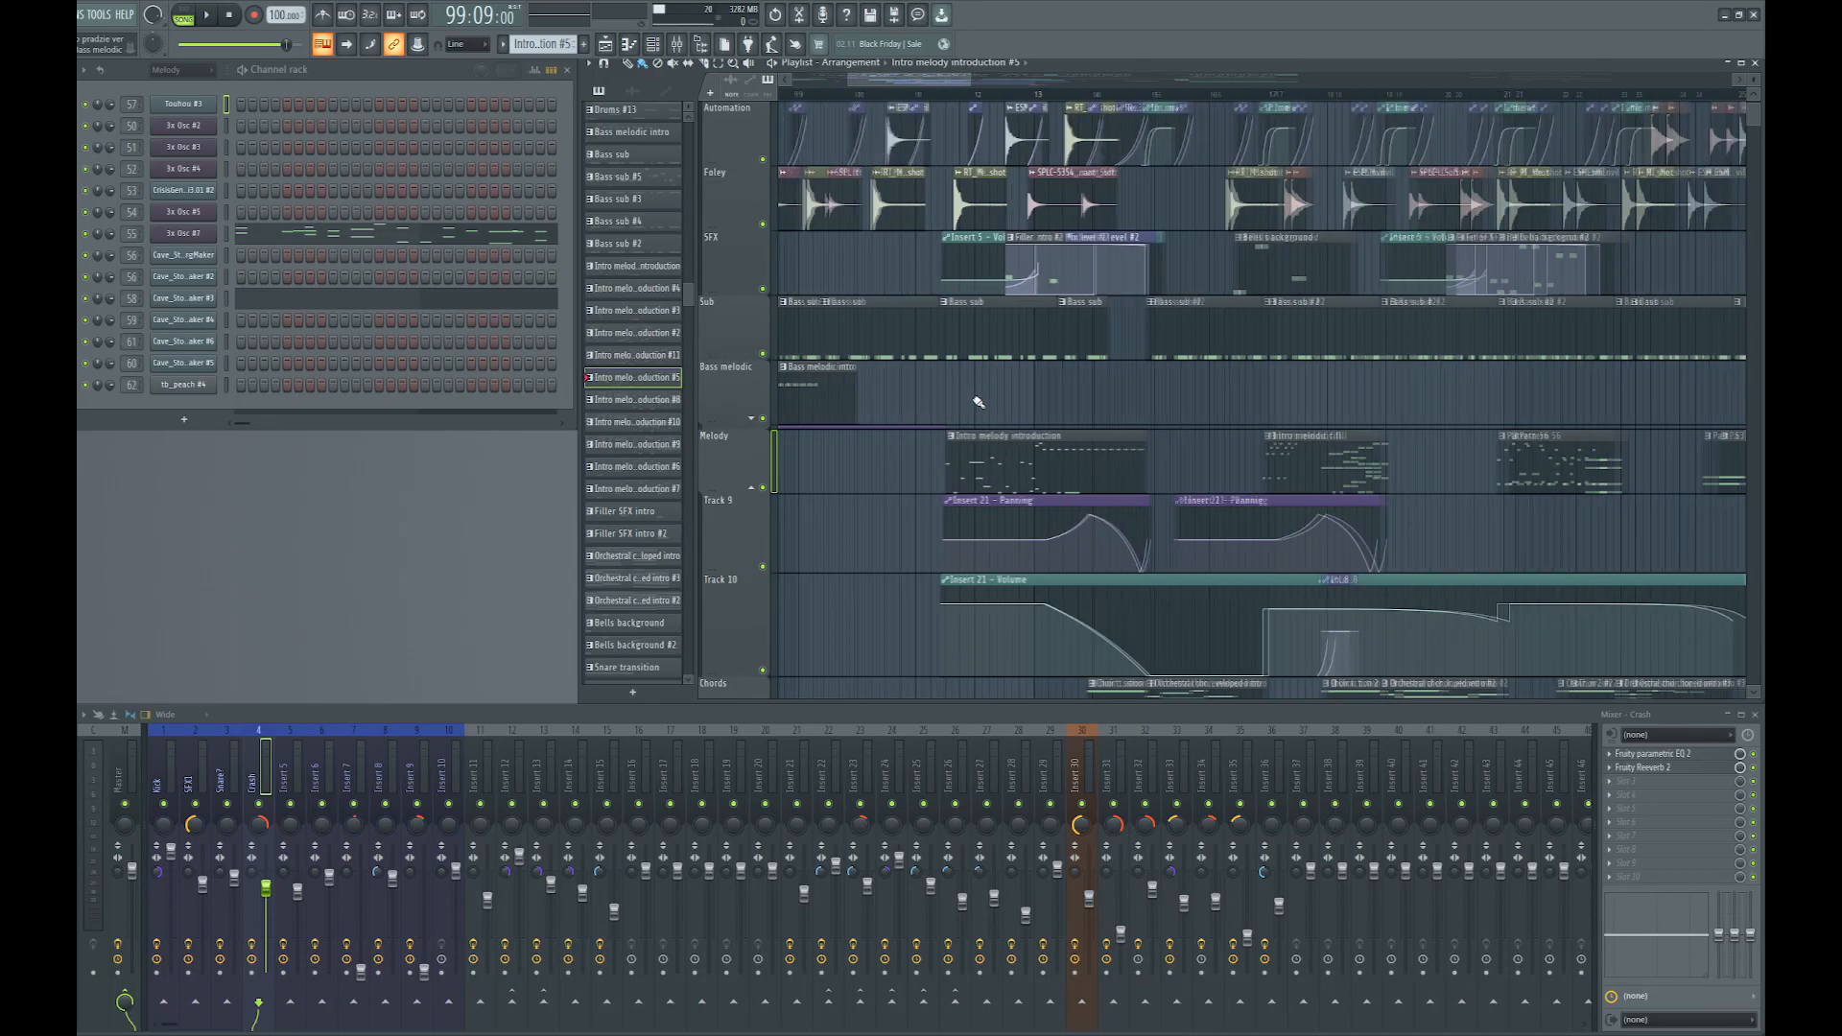
{"action": "scroll", "coordinate": [990, 408], "scroll_direction": "down", "scroll_amount": 4}
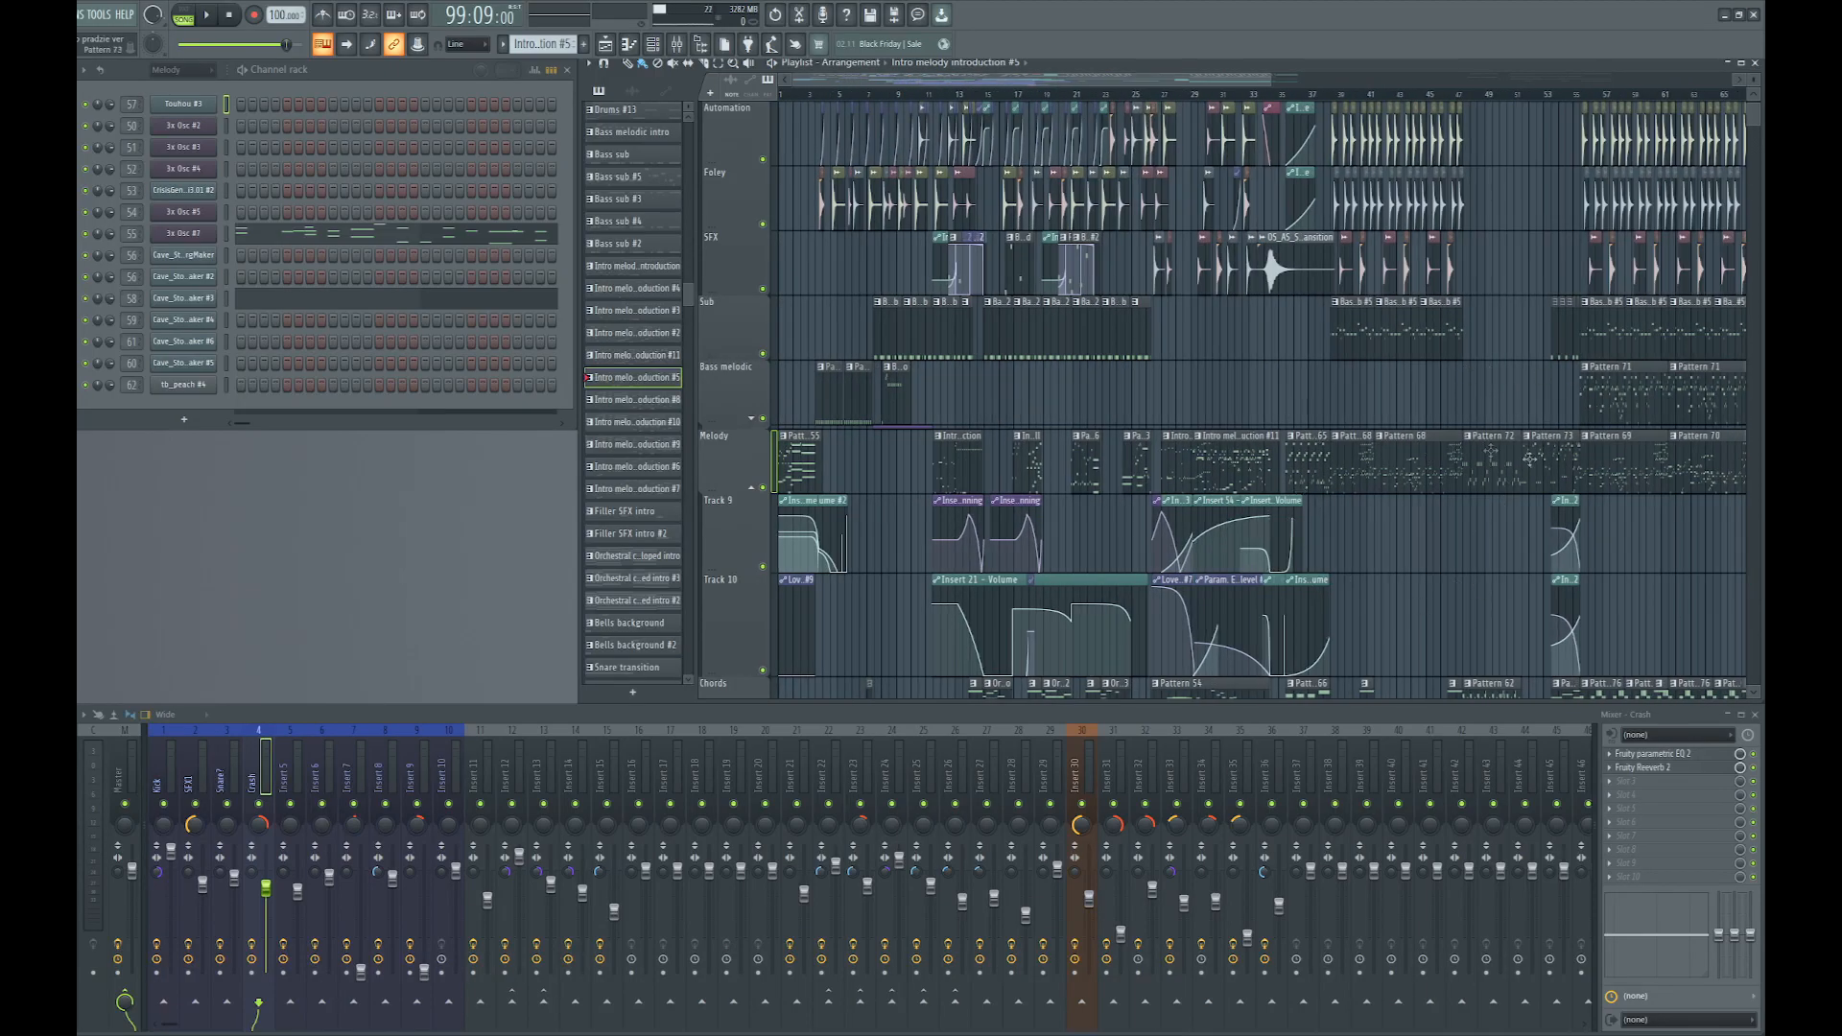
{"action": "scroll", "coordinate": [983, 372], "scroll_direction": "up", "scroll_amount": 2}
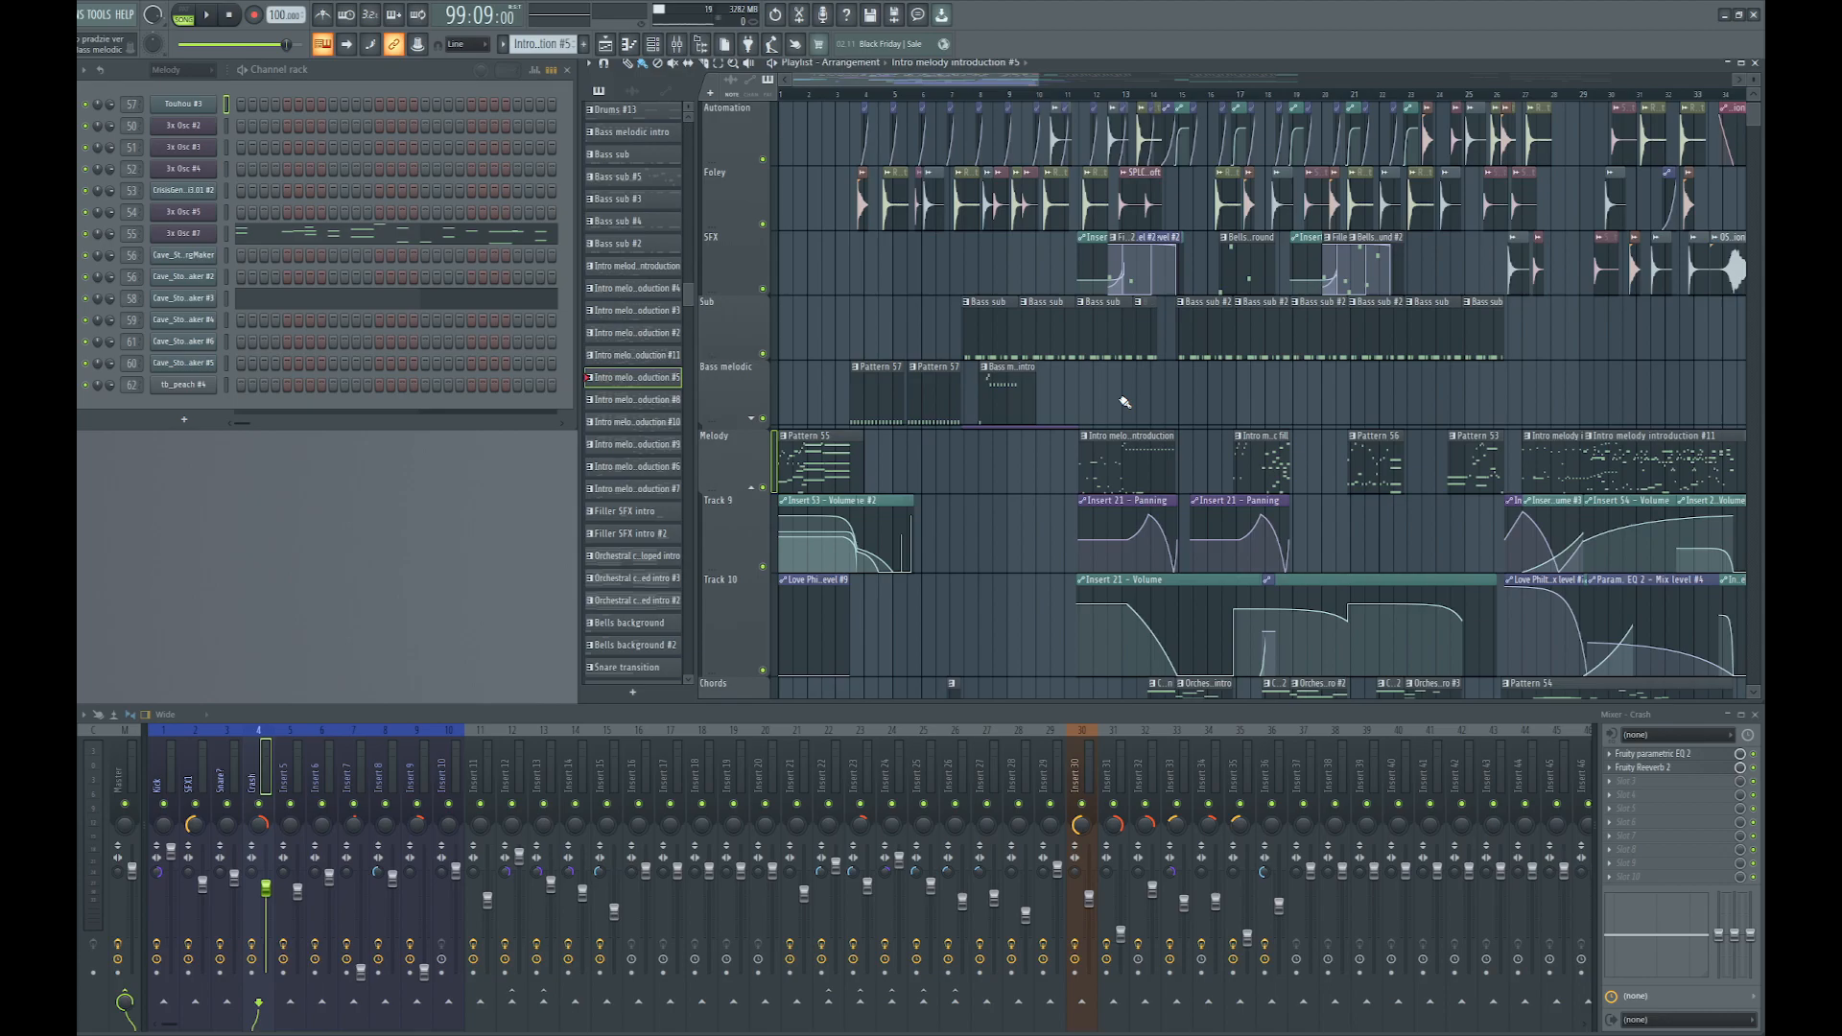
{"action": "scroll", "coordinate": [1125, 402], "scroll_direction": "up", "scroll_amount": 2}
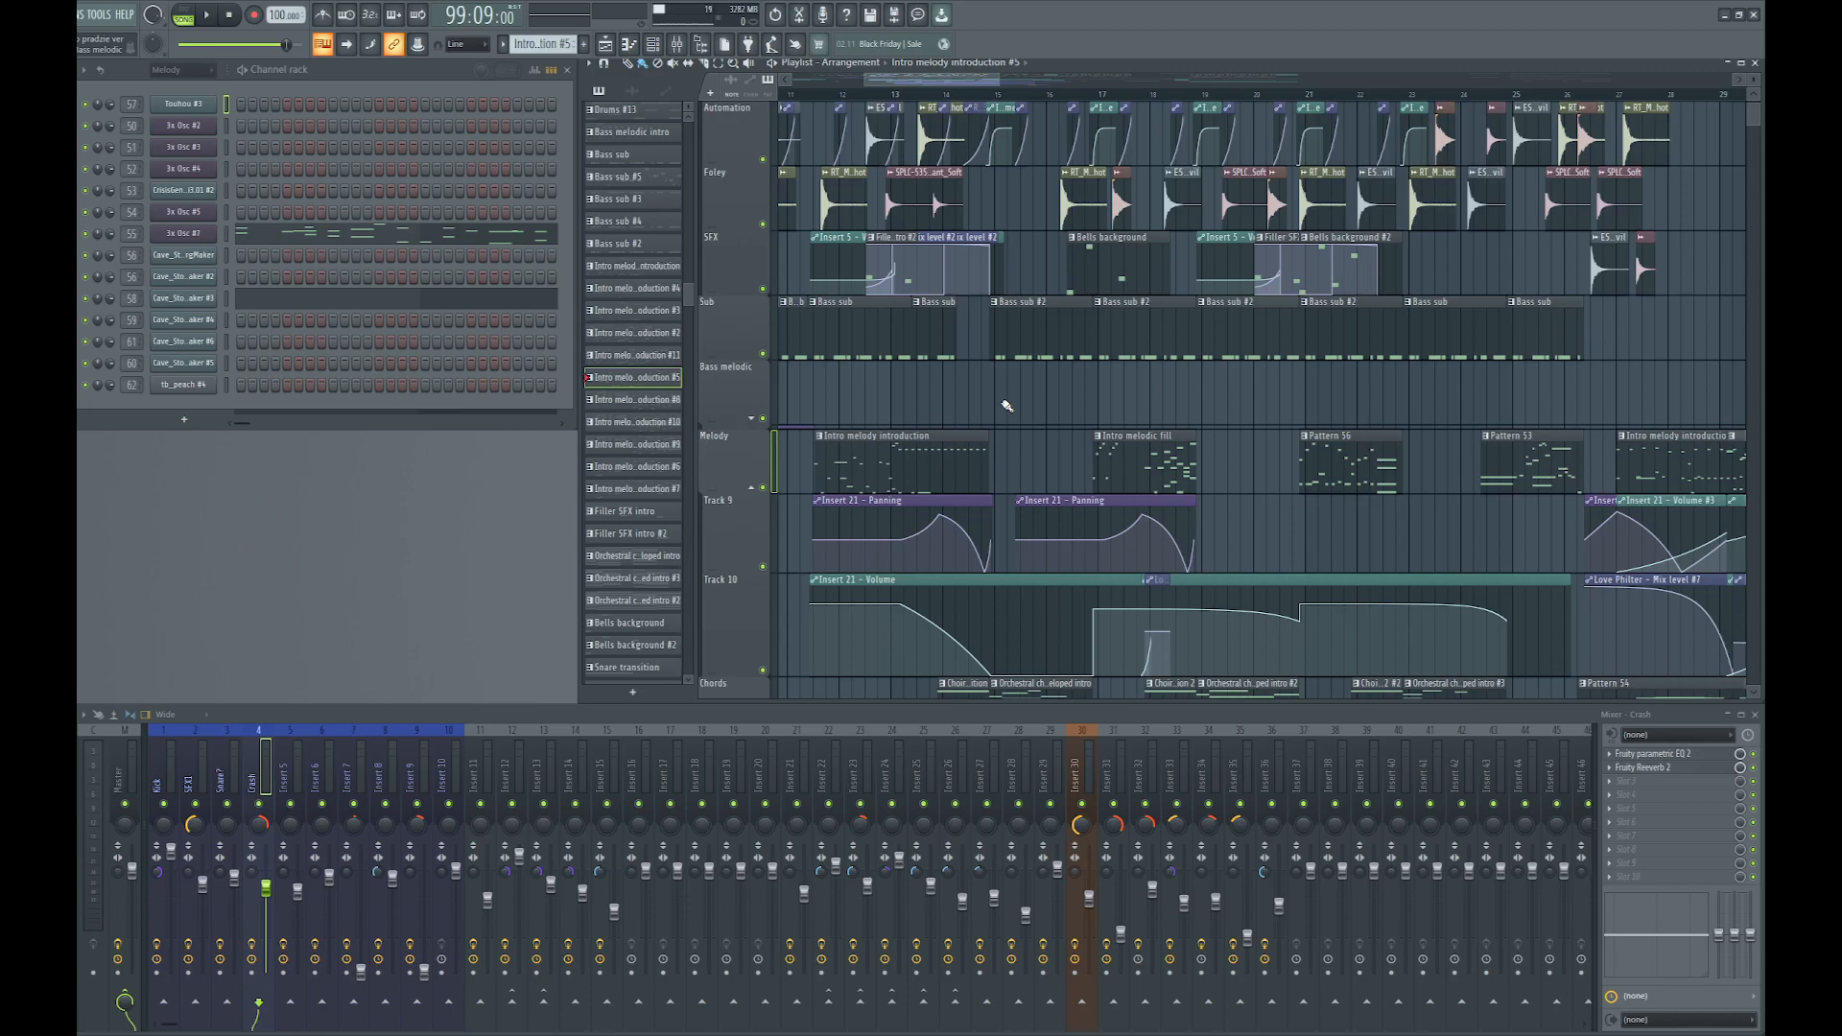
{"action": "scroll", "coordinate": [957, 394], "scroll_direction": "down", "scroll_amount": 4}
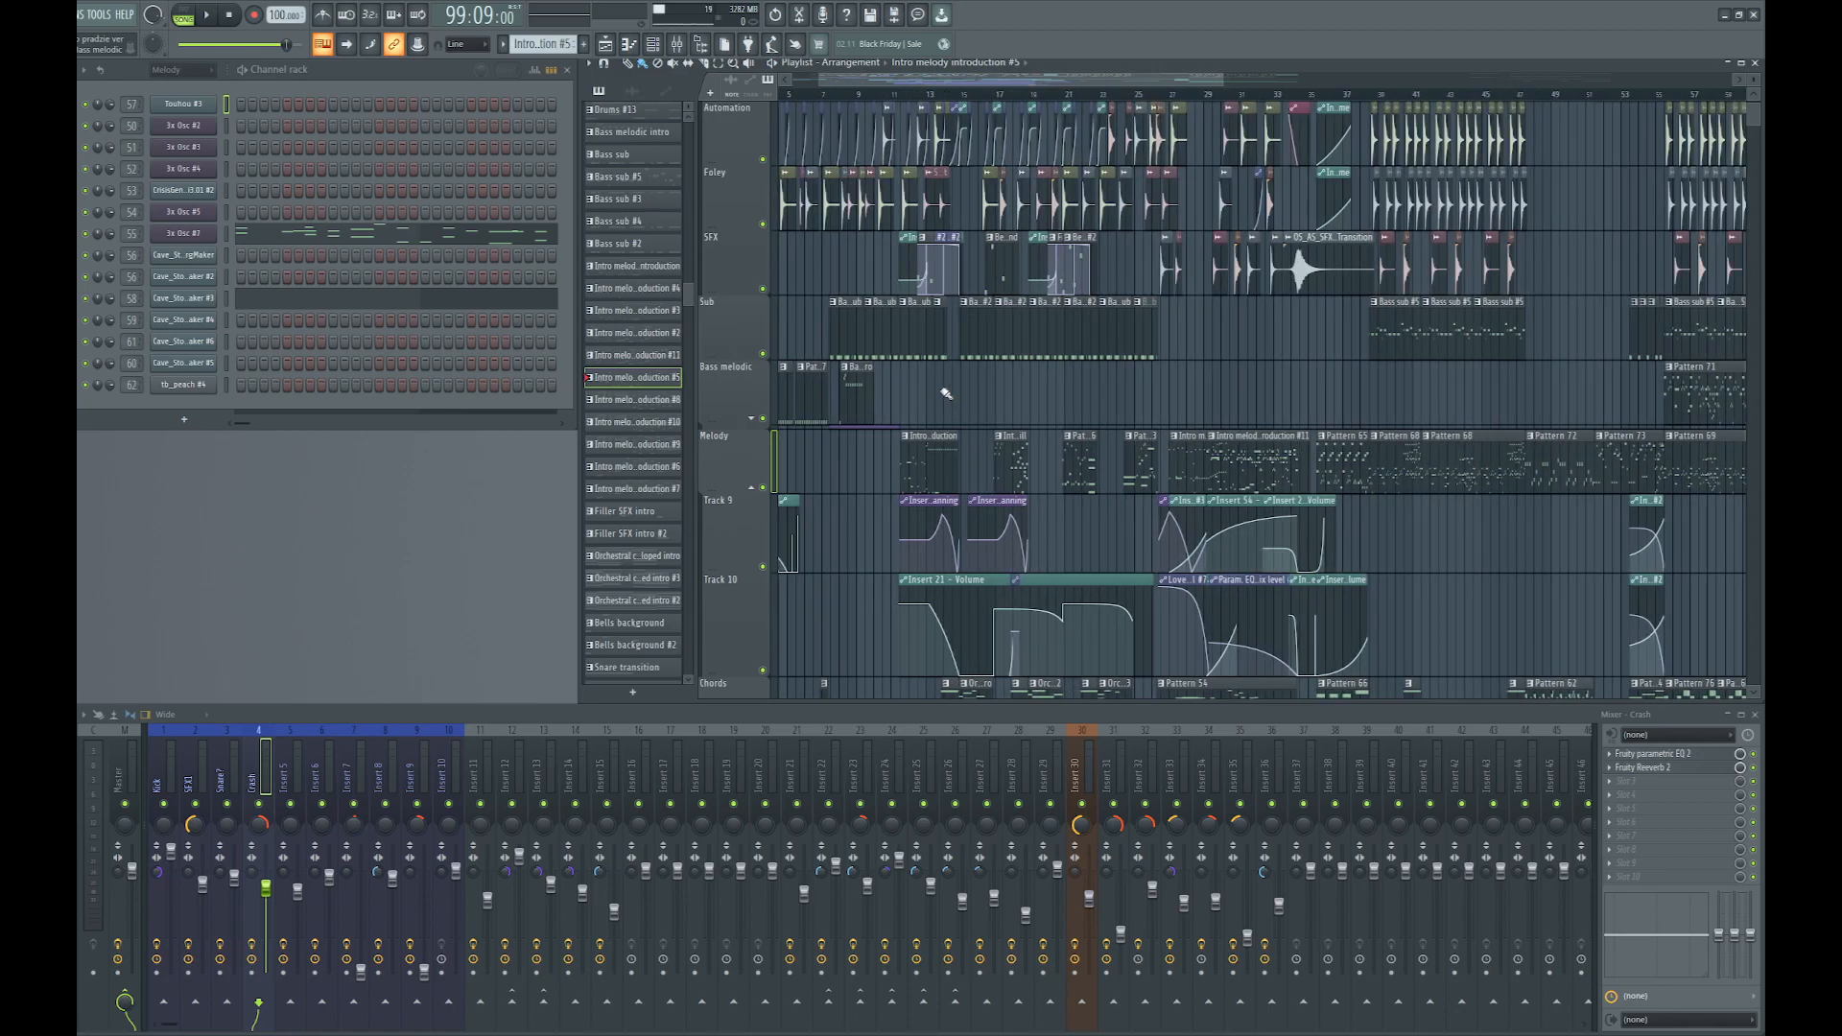
Examine how the Drums, Bass sub, Melody and Chords tracks and their automation line up across the Bass sub #2 section
{"action": "scroll", "coordinate": [945, 399], "scroll_direction": "down", "scroll_amount": 5}
{"action": "scroll", "coordinate": [930, 397], "scroll_direction": "up", "scroll_amount": 4}
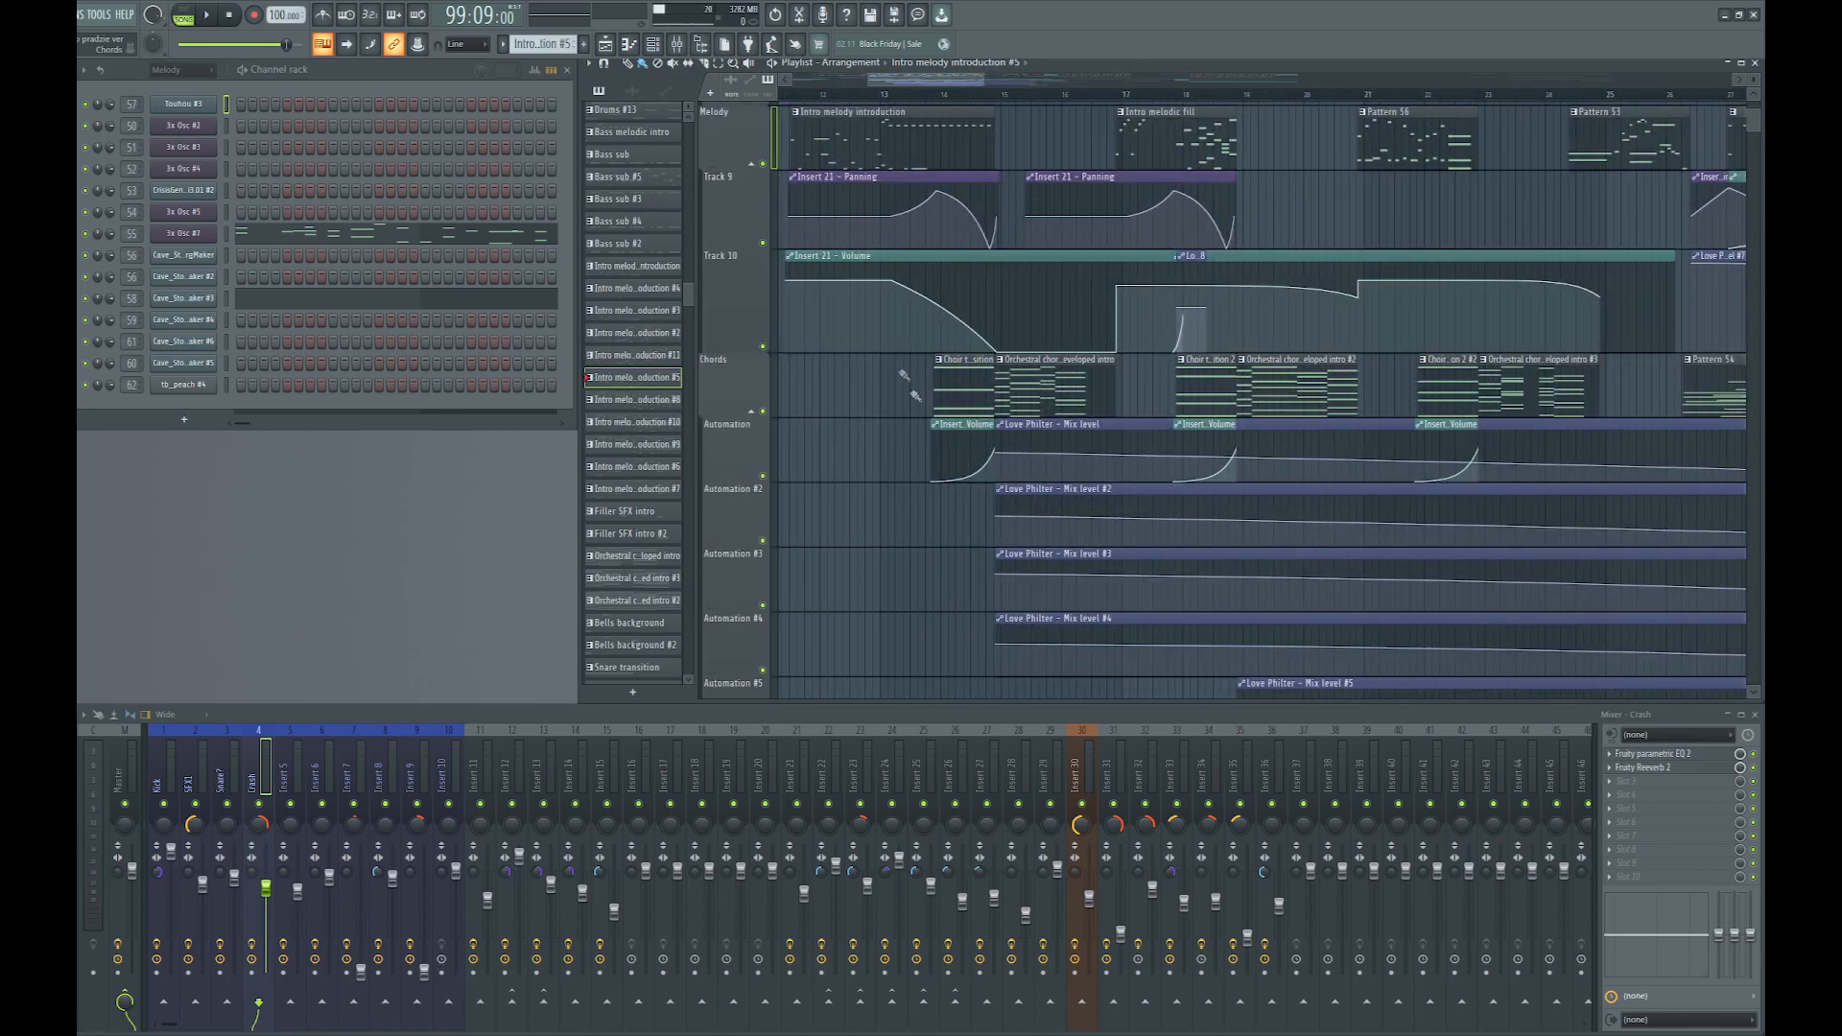
{"action": "scroll", "coordinate": [932, 377], "scroll_direction": "up", "scroll_amount": 3}
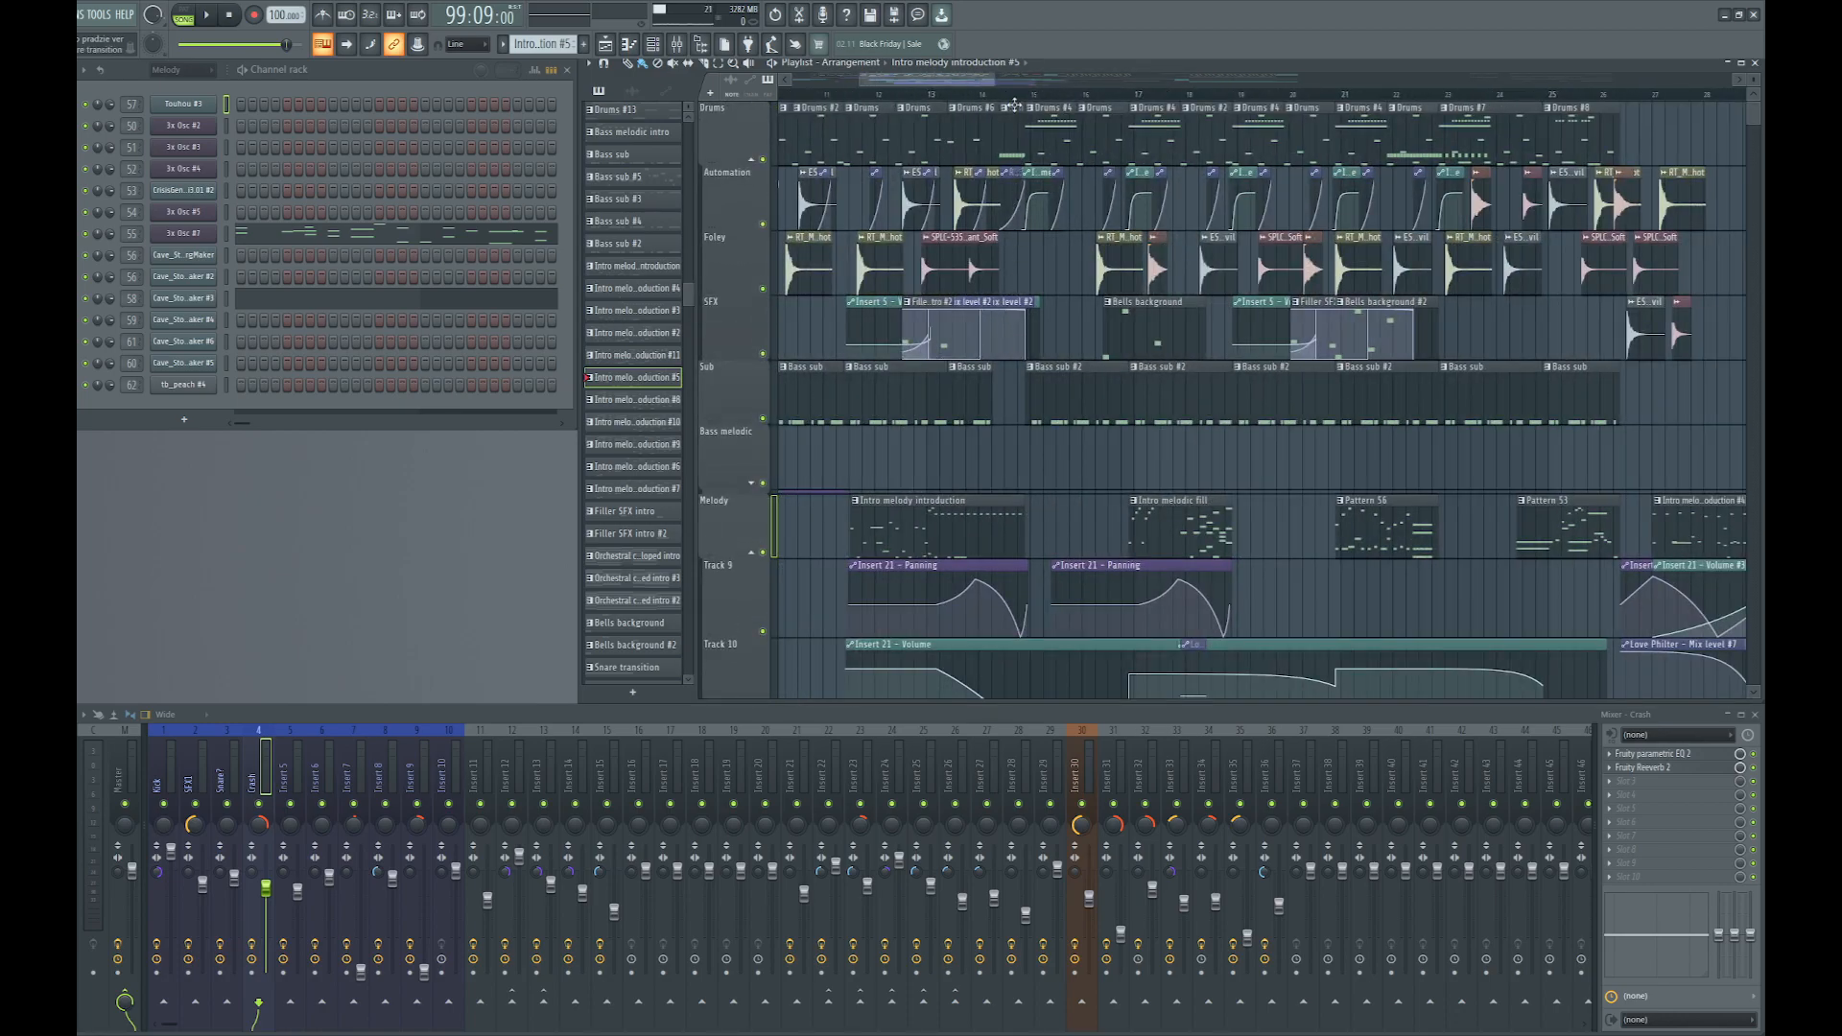
{"action": "scroll", "coordinate": [1037, 403], "scroll_direction": "down", "scroll_amount": 4}
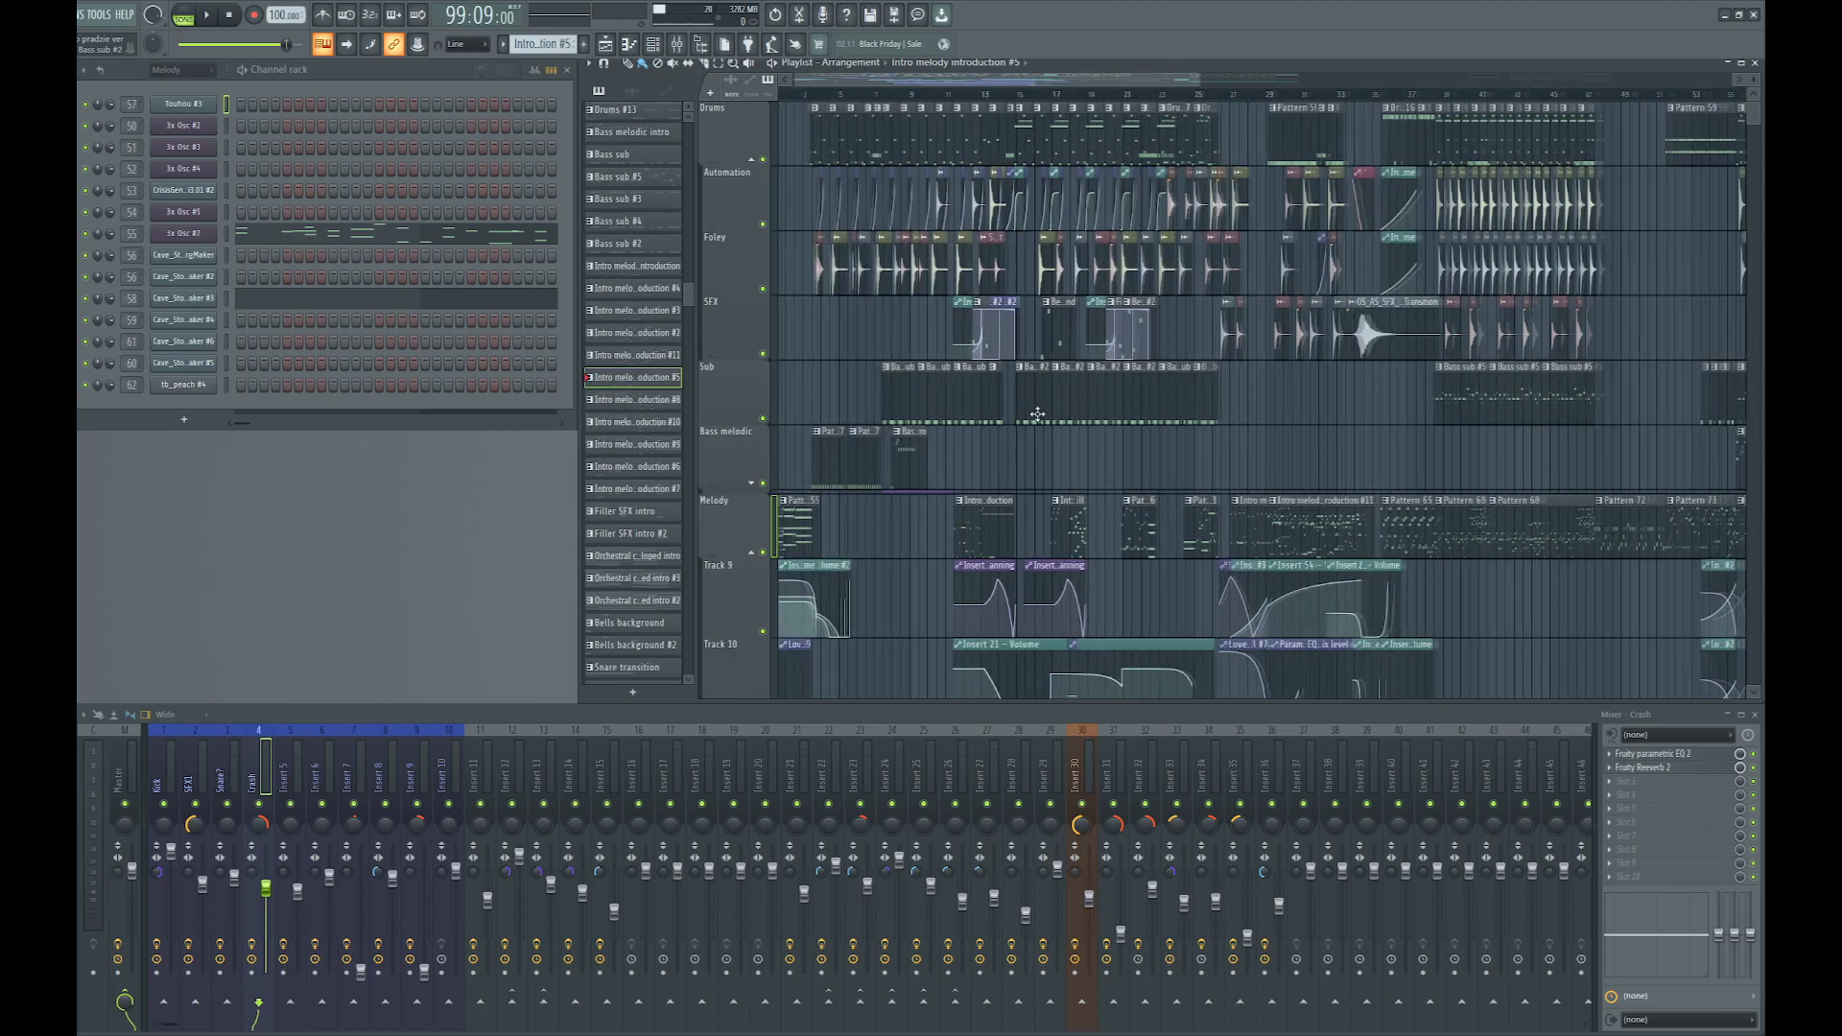
{"action": "scroll", "coordinate": [1037, 413], "scroll_direction": "down", "scroll_amount": 3}
{"action": "scroll", "coordinate": [1097, 183], "scroll_direction": "down", "scroll_amount": 2}
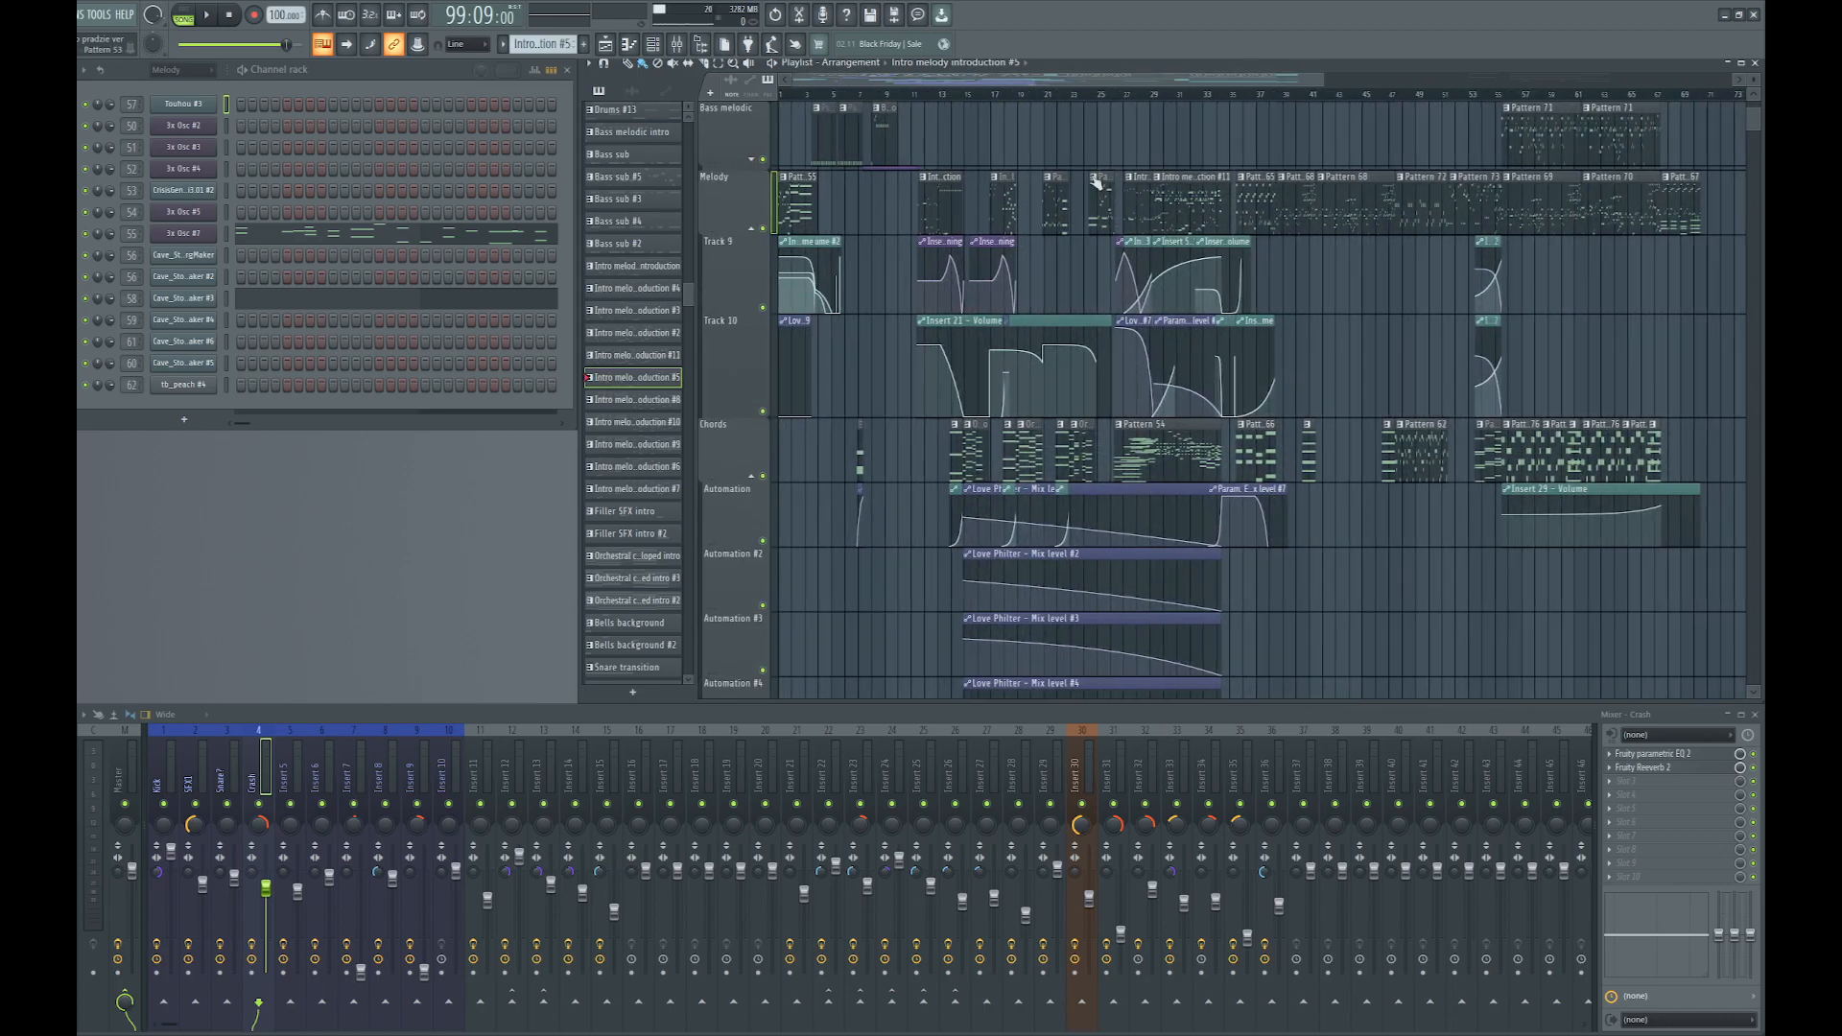
{"action": "scroll", "coordinate": [1097, 183], "scroll_direction": "up", "scroll_amount": 2}
{"action": "scroll", "coordinate": [1094, 269], "scroll_direction": "up", "scroll_amount": 2}
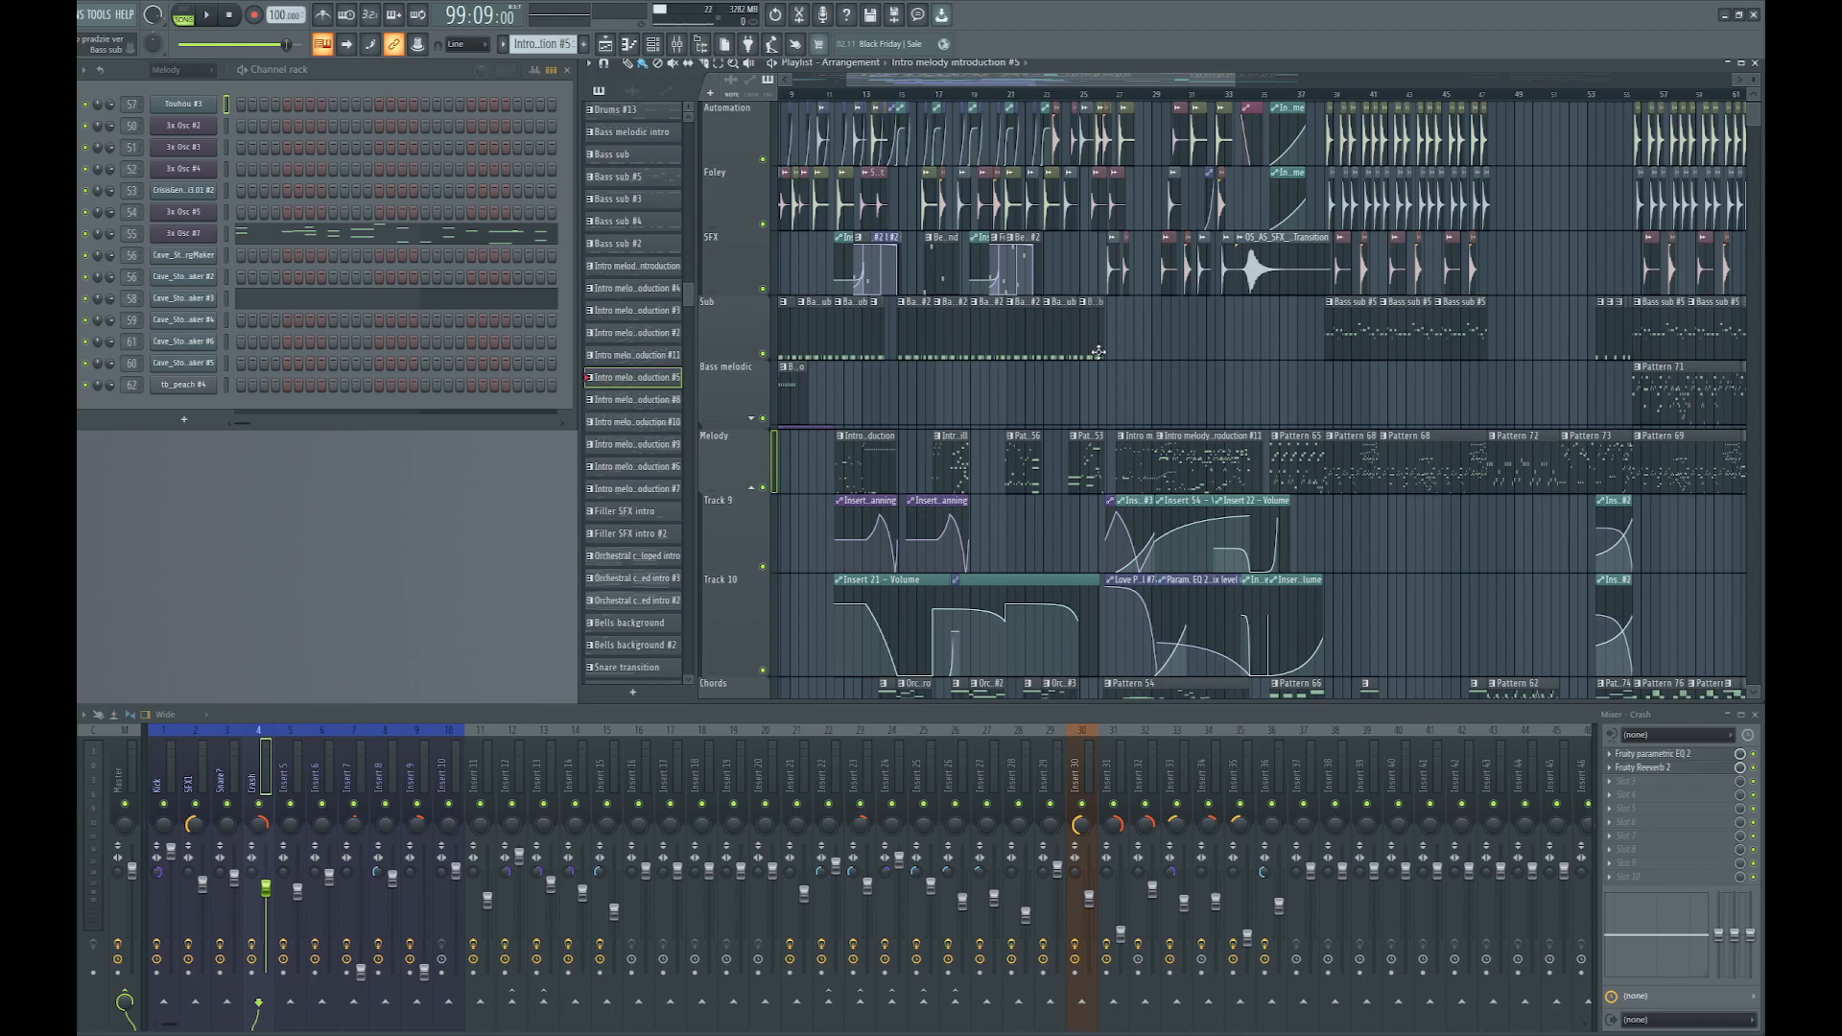
{"action": "scroll", "coordinate": [1099, 352], "scroll_direction": "down", "scroll_amount": 1}
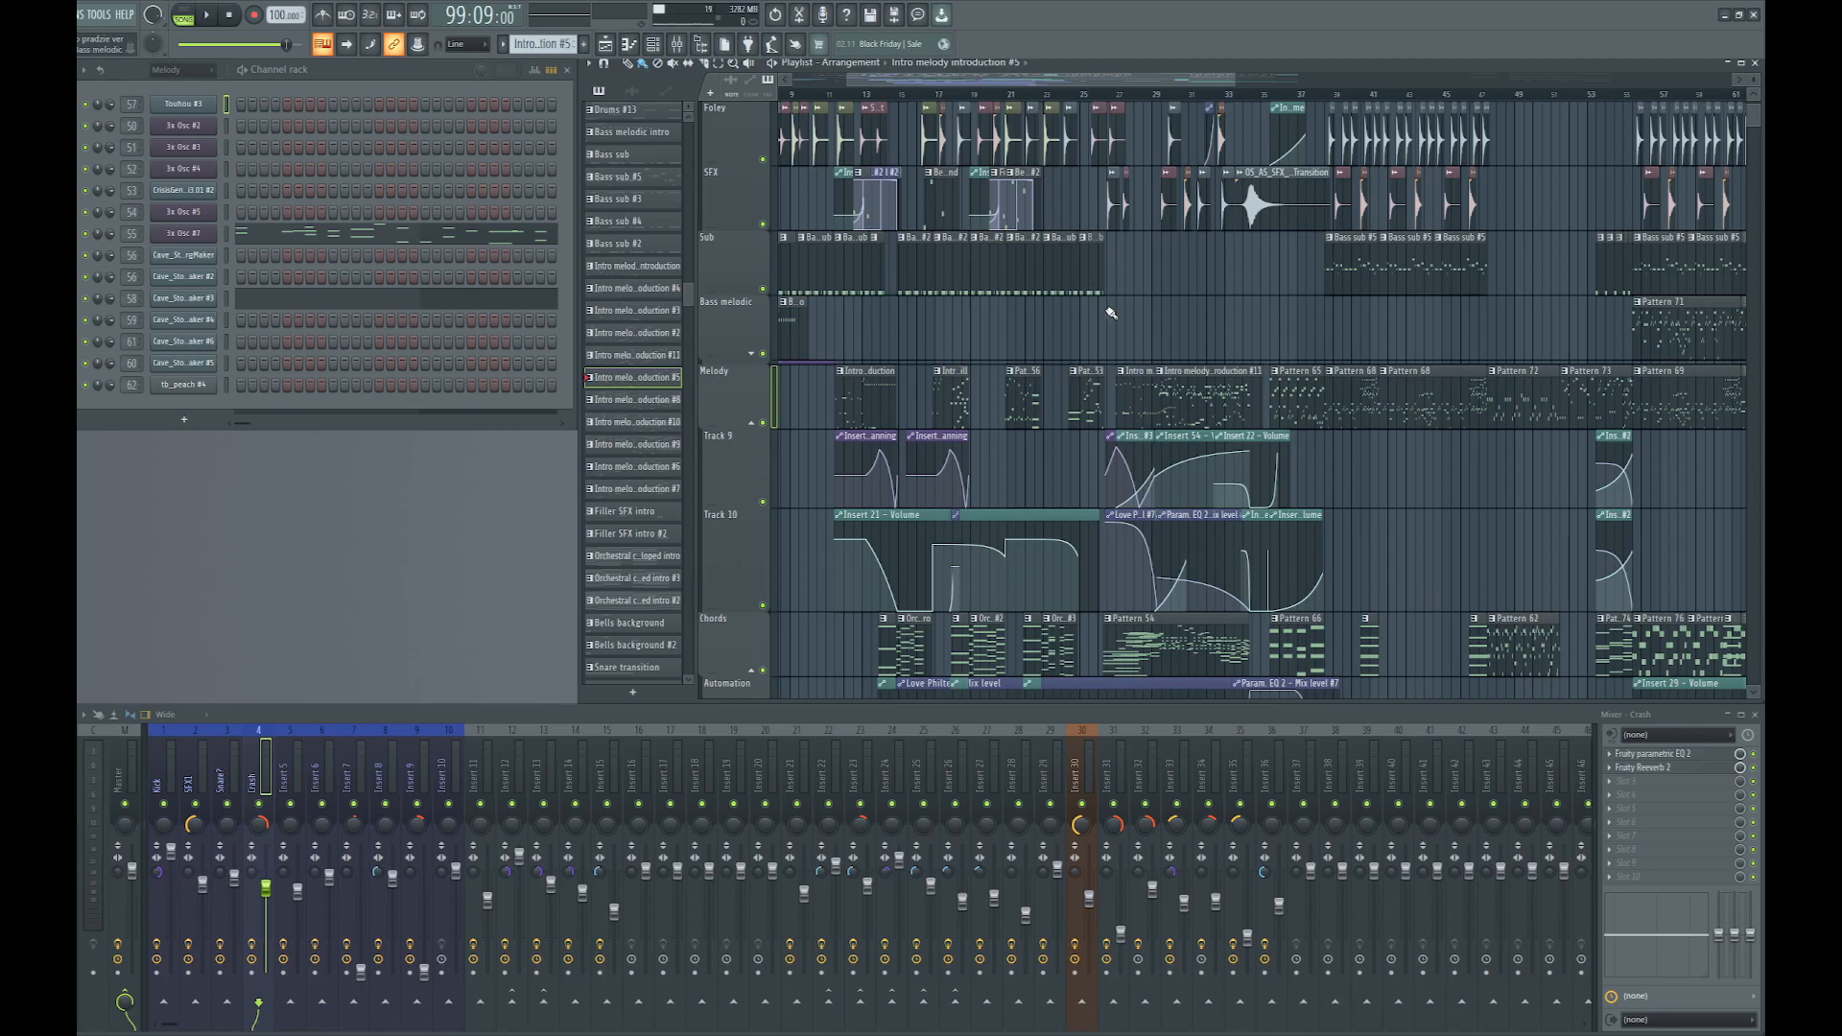
Select the section beginning at the first Bass sub #2 clip across the playlist tracks
{"action": "scroll", "coordinate": [960, 336], "scroll_direction": "up", "scroll_amount": 3}
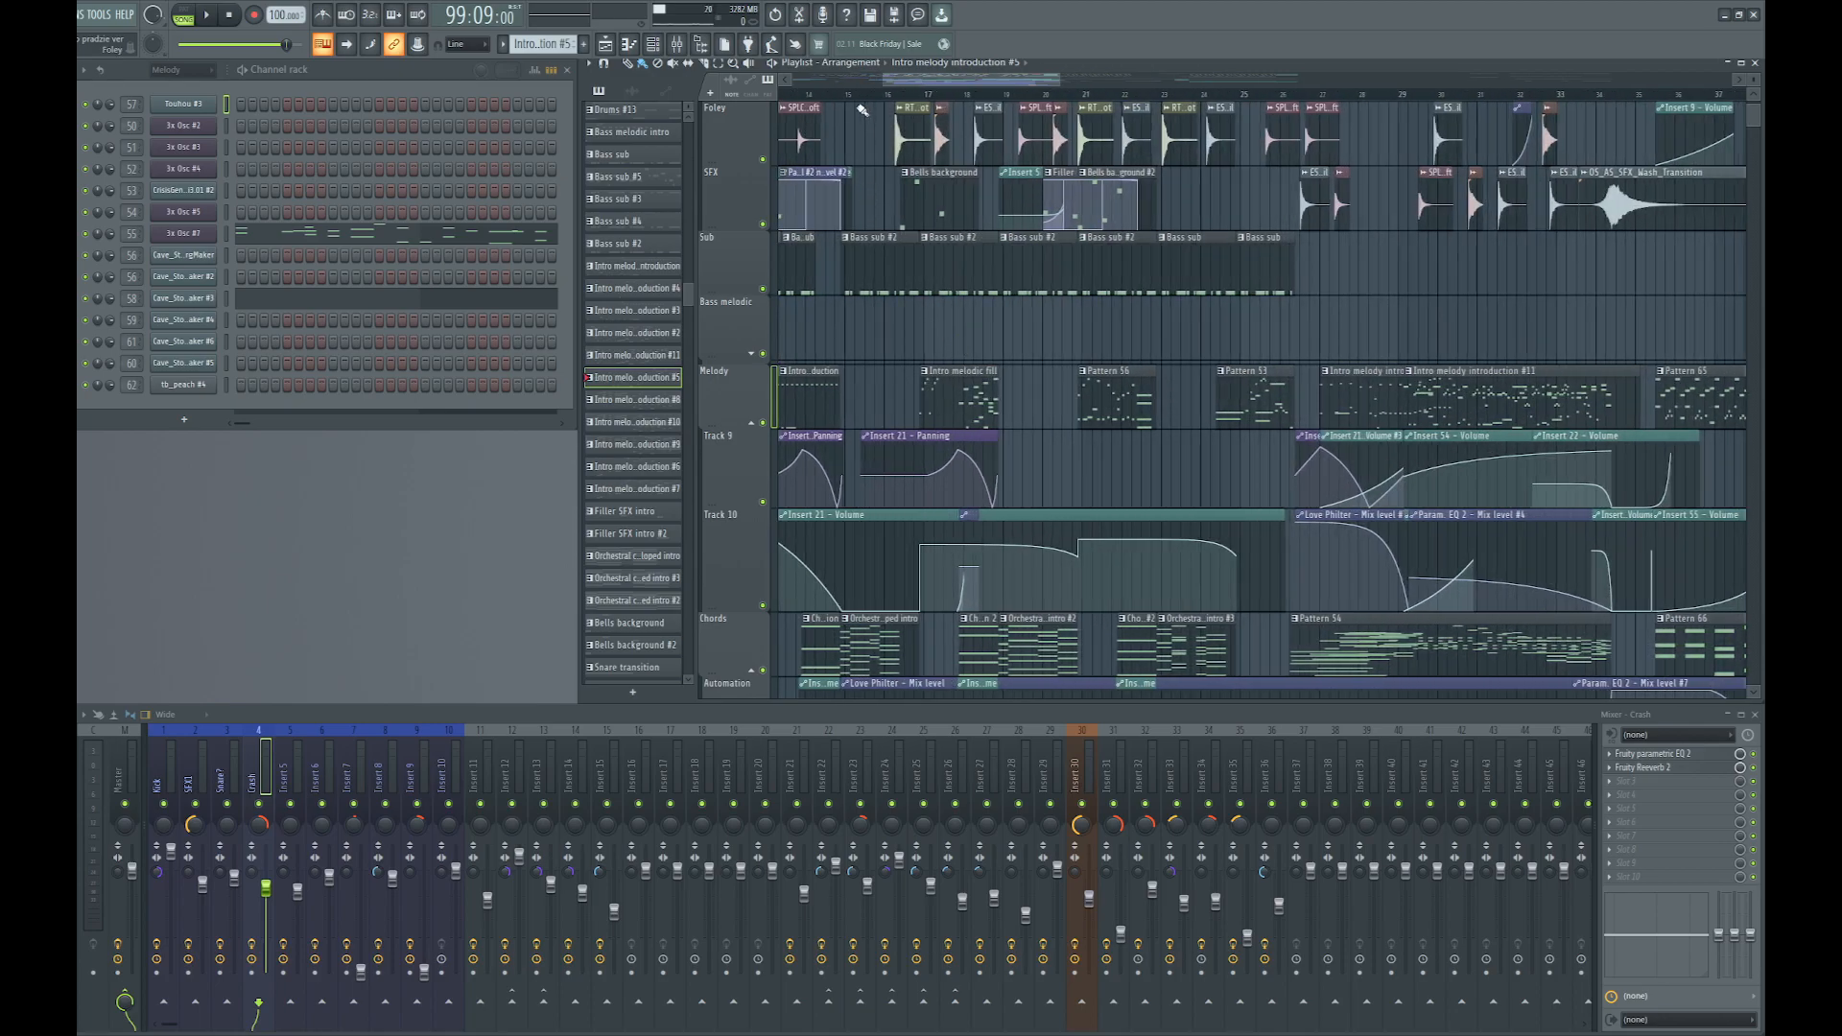
{"action": "scroll", "coordinate": [883, 220], "scroll_direction": "up", "scroll_amount": 2}
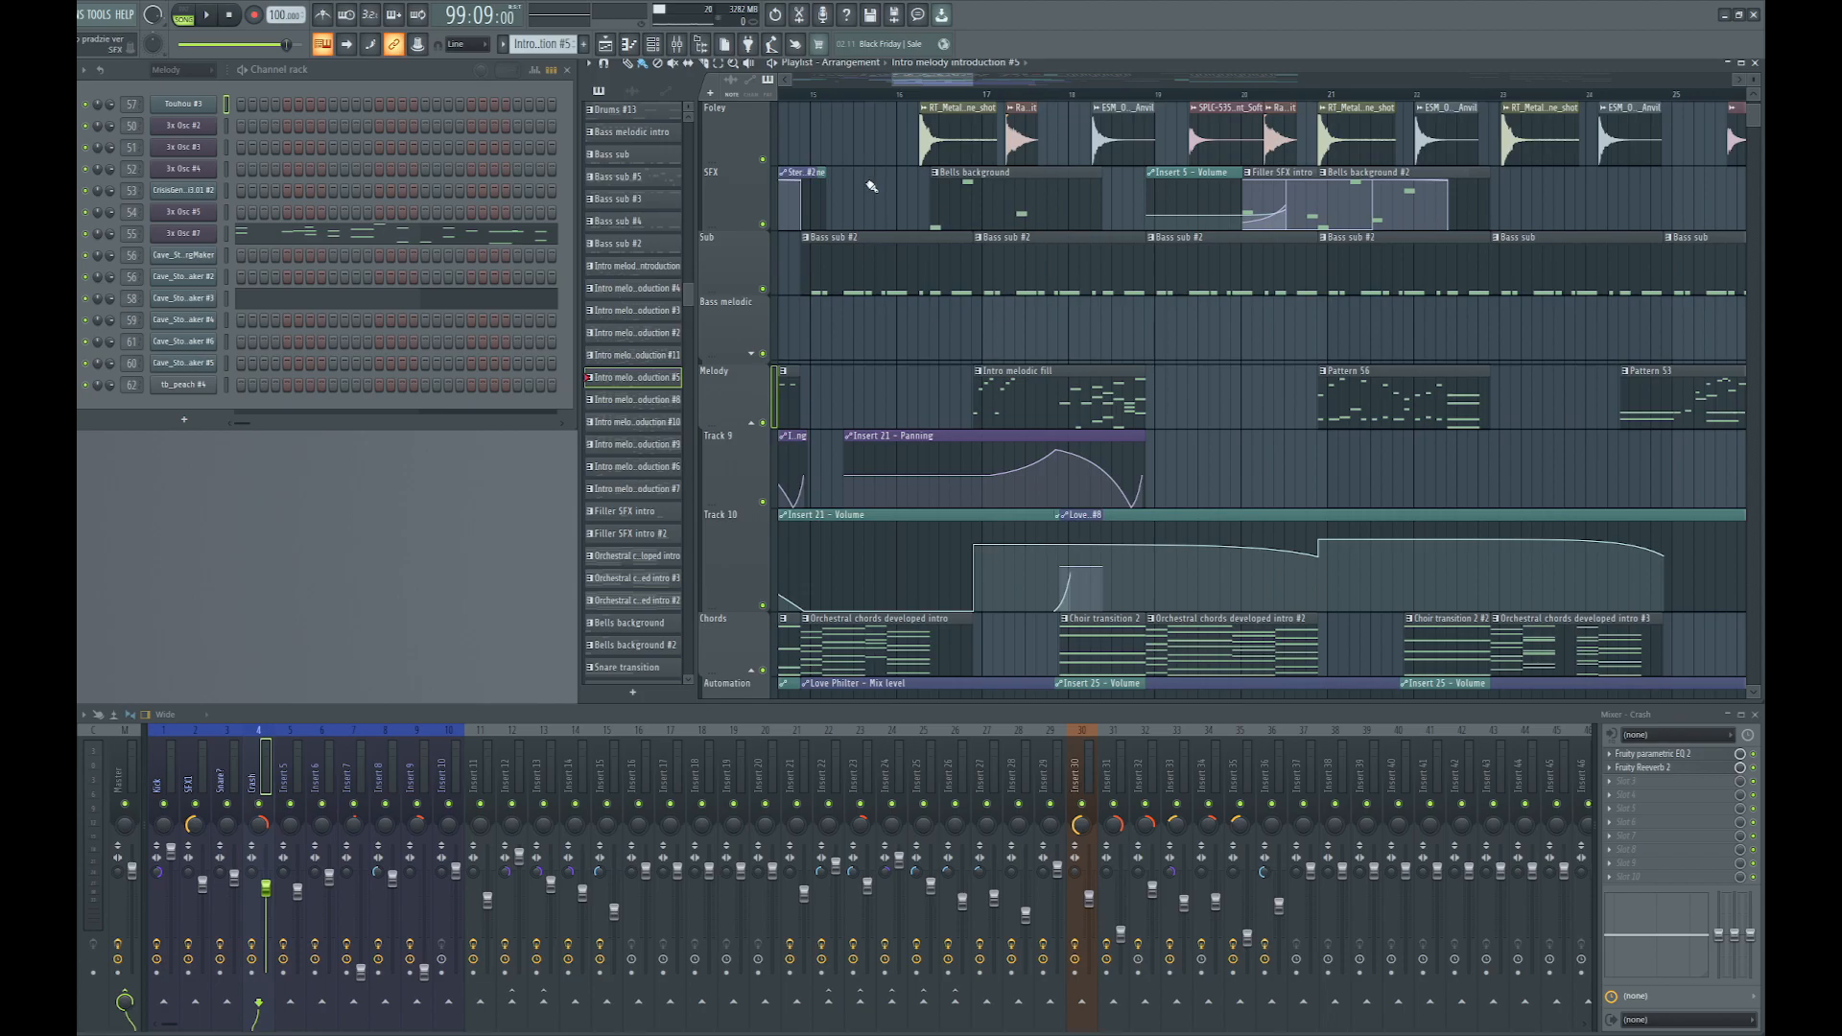
{"action": "scroll", "coordinate": [859, 172], "scroll_direction": "down", "scroll_amount": 2}
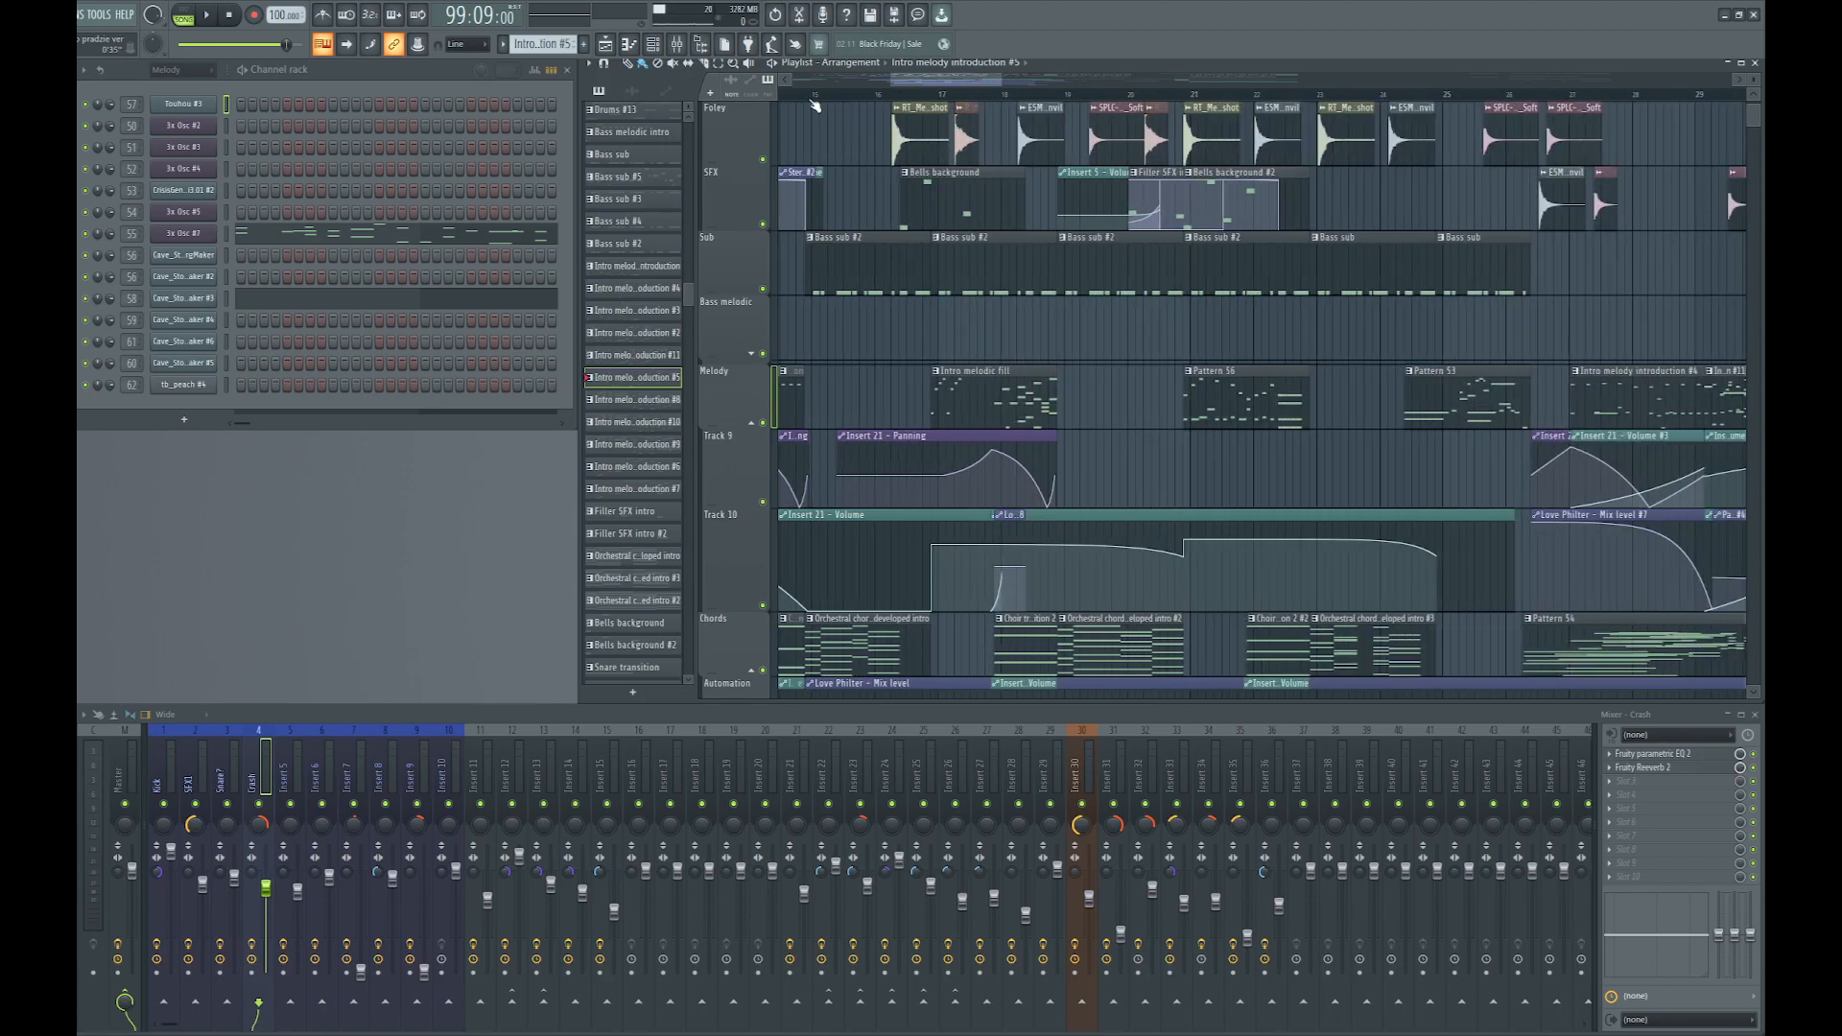
{"action": "left_click_drag", "start_coordinate": [818, 111], "coordinate": [1756, 682]}
{"action": "left_click_drag", "start_coordinate": [1755, 192], "coordinate": [1479, 193]}
{"action": "left_click_drag", "start_coordinate": [932, 91], "coordinate": [889, 89]}
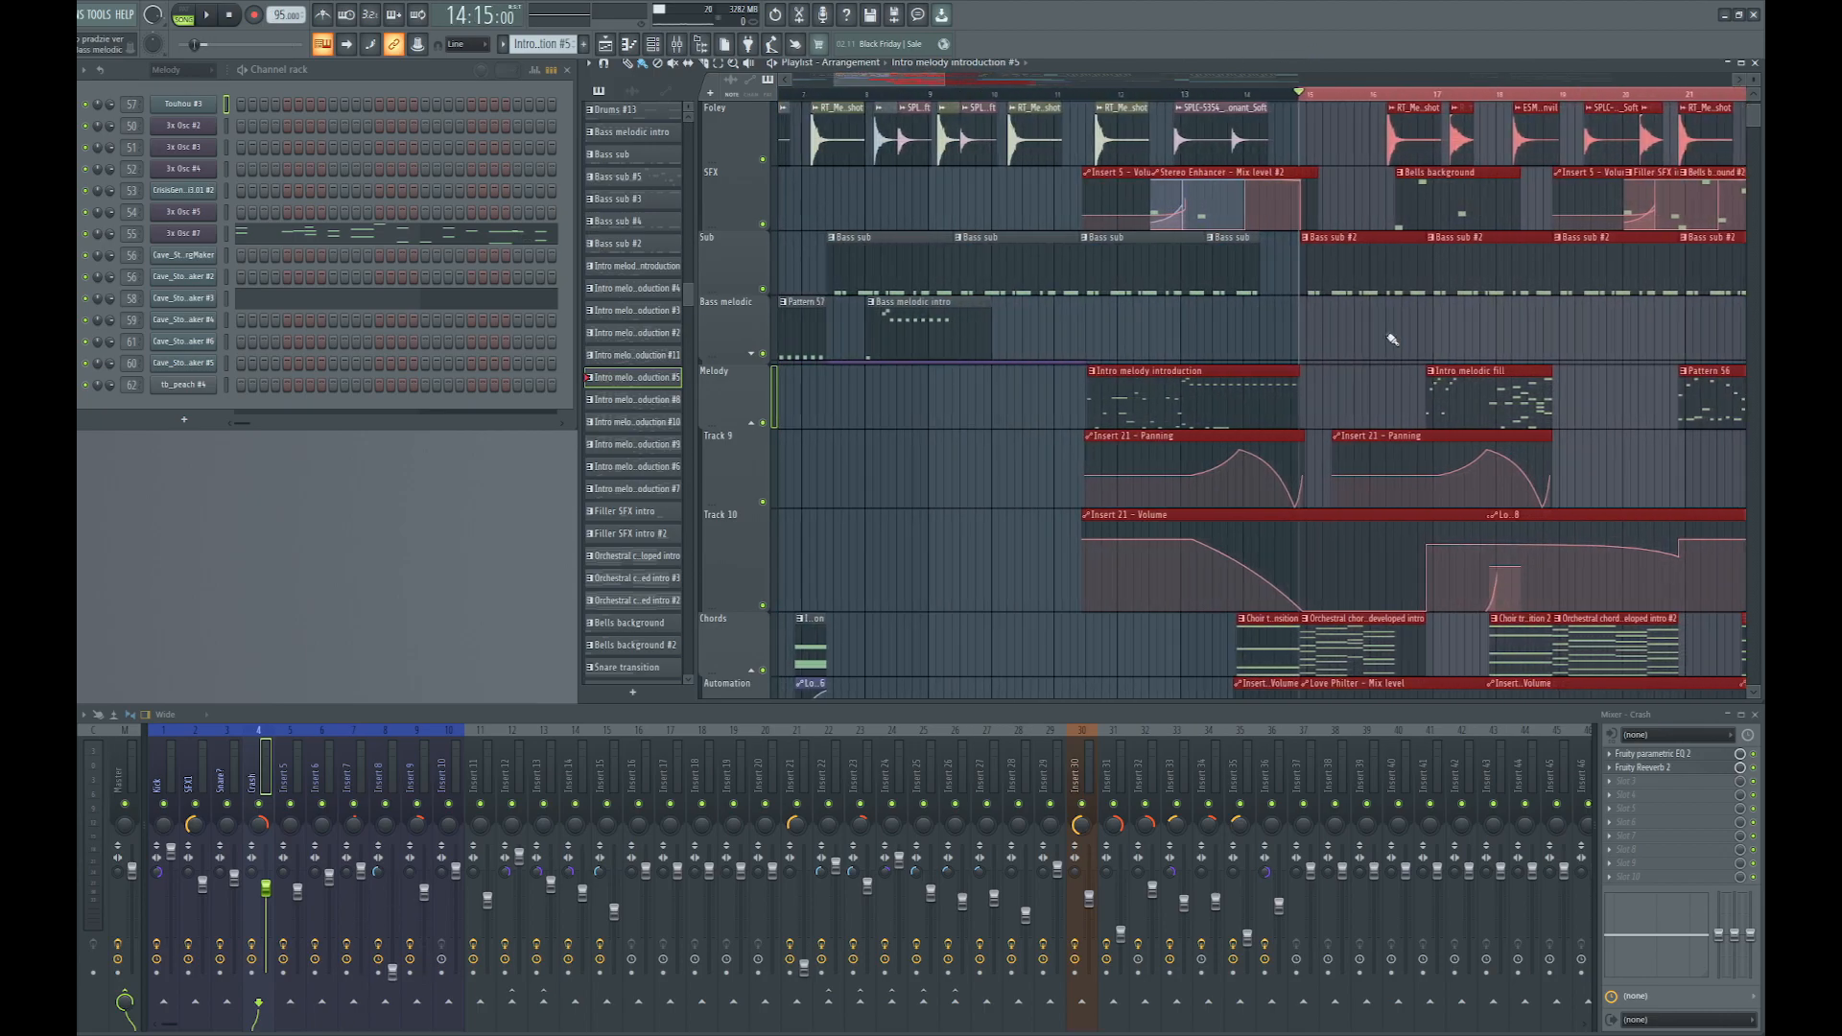
Play the selected section from the first Bass sub #2 clip and follow its clips through Pattern 53
{"action": "right_click", "coordinate": [1281, 352]}
{"action": "key", "text": "space"}
{"action": "scroll", "coordinate": [1362, 401], "scroll_direction": "down", "scroll_amount": 3}
{"action": "scroll", "coordinate": [1307, 408], "scroll_direction": "up", "scroll_amount": 3}
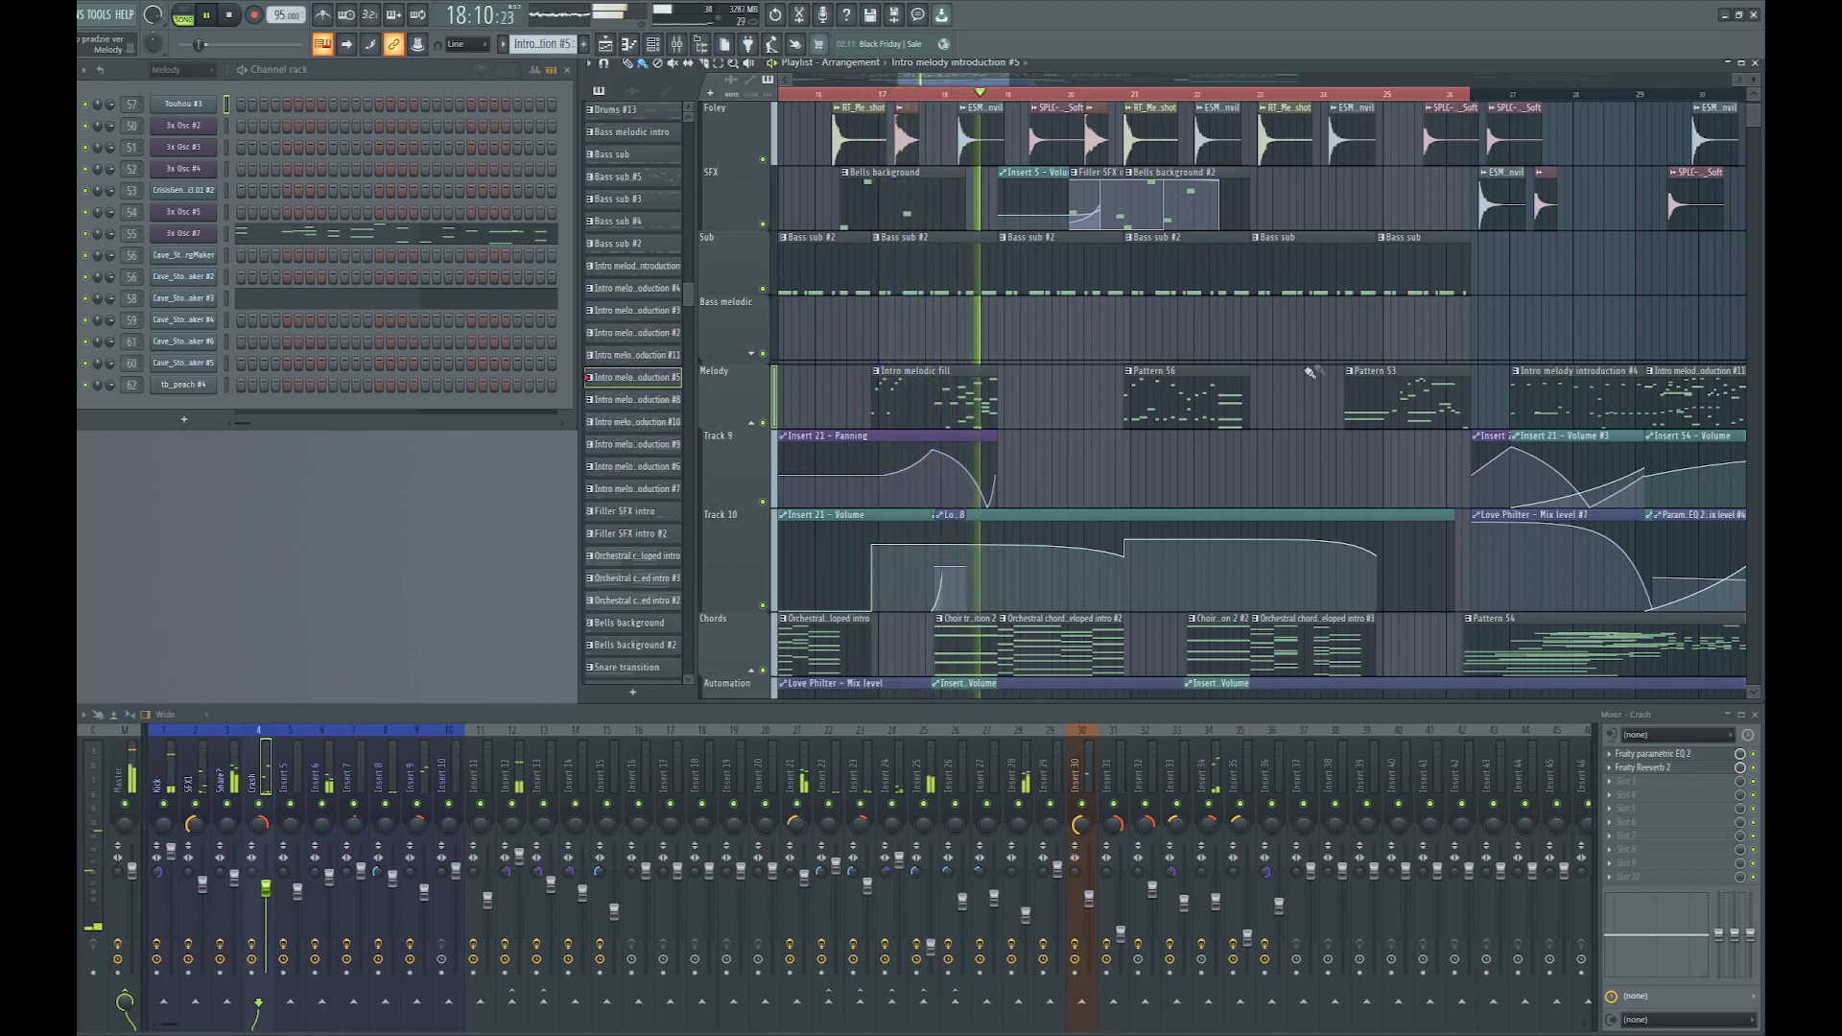
{"action": "scroll", "coordinate": [1285, 407], "scroll_direction": "down", "scroll_amount": 2}
{"action": "scroll", "coordinate": [1330, 349], "scroll_direction": "down", "scroll_amount": 1}
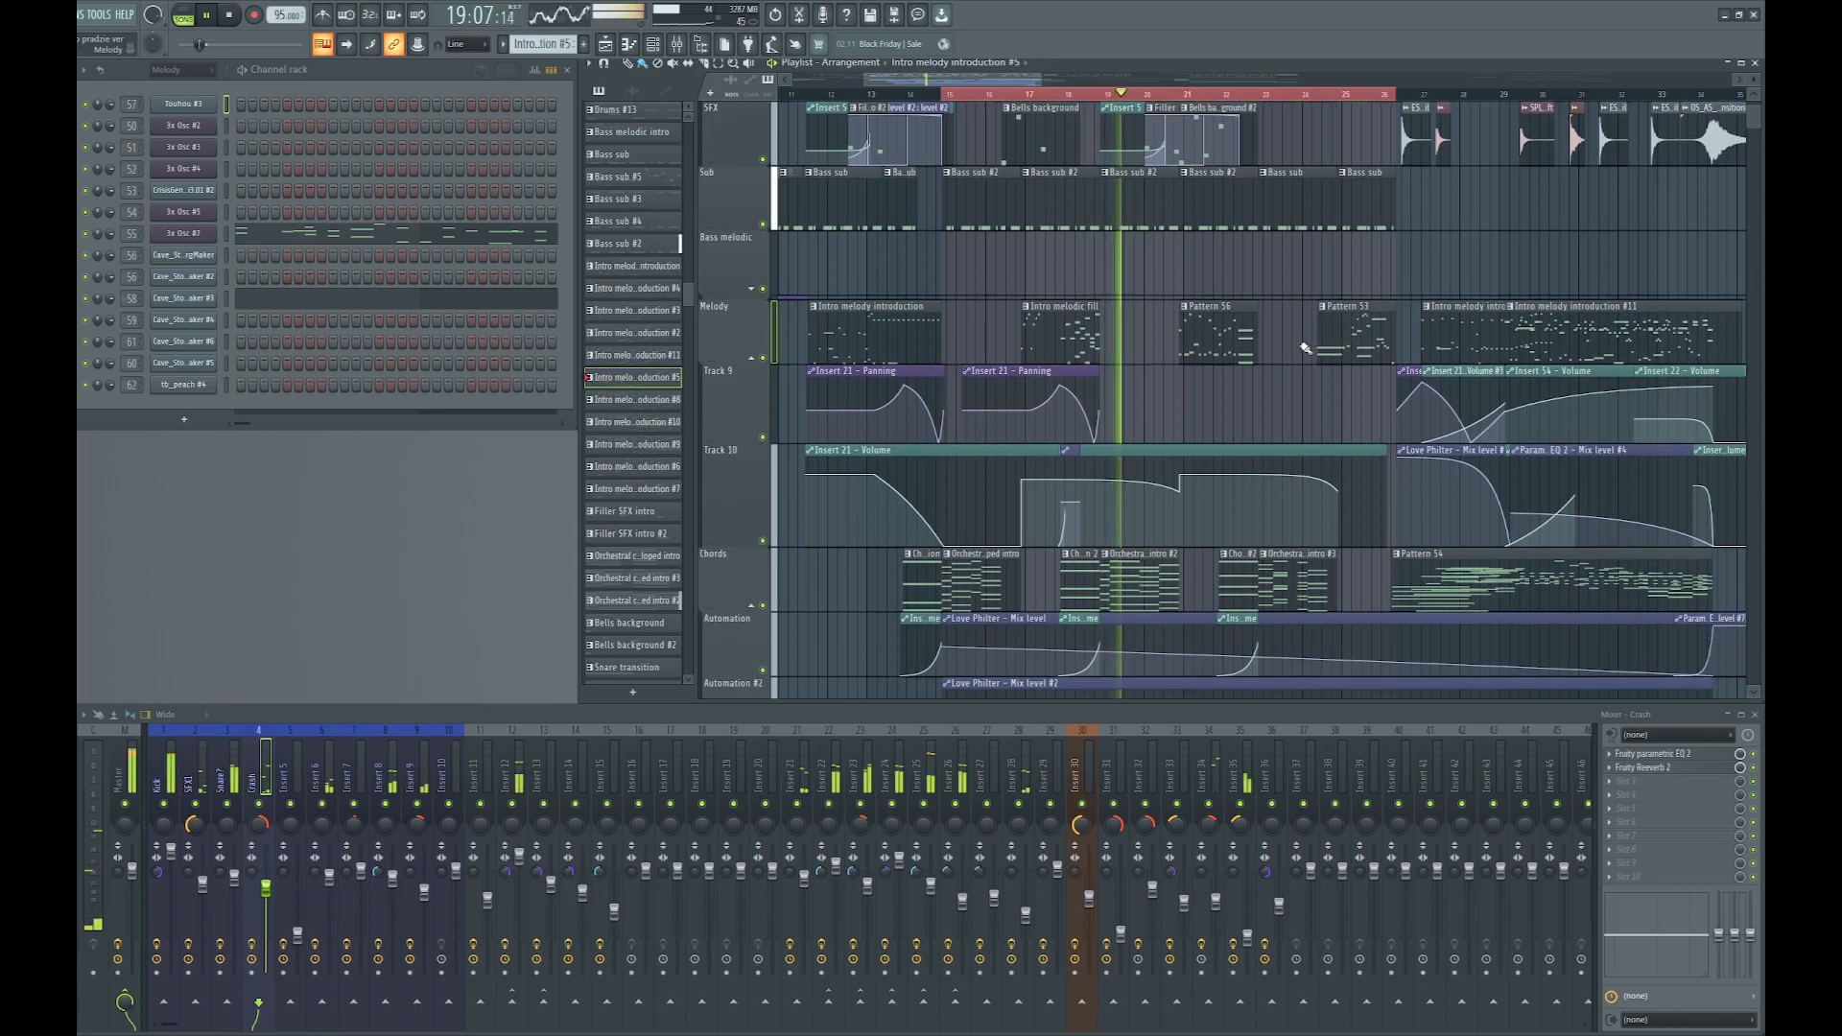
Collapse the Chords, Melody and Drums track groups during playback, stop playback and clear the time selection
{"action": "left_click", "coordinate": [751, 606]}
{"action": "left_click", "coordinate": [751, 358]}
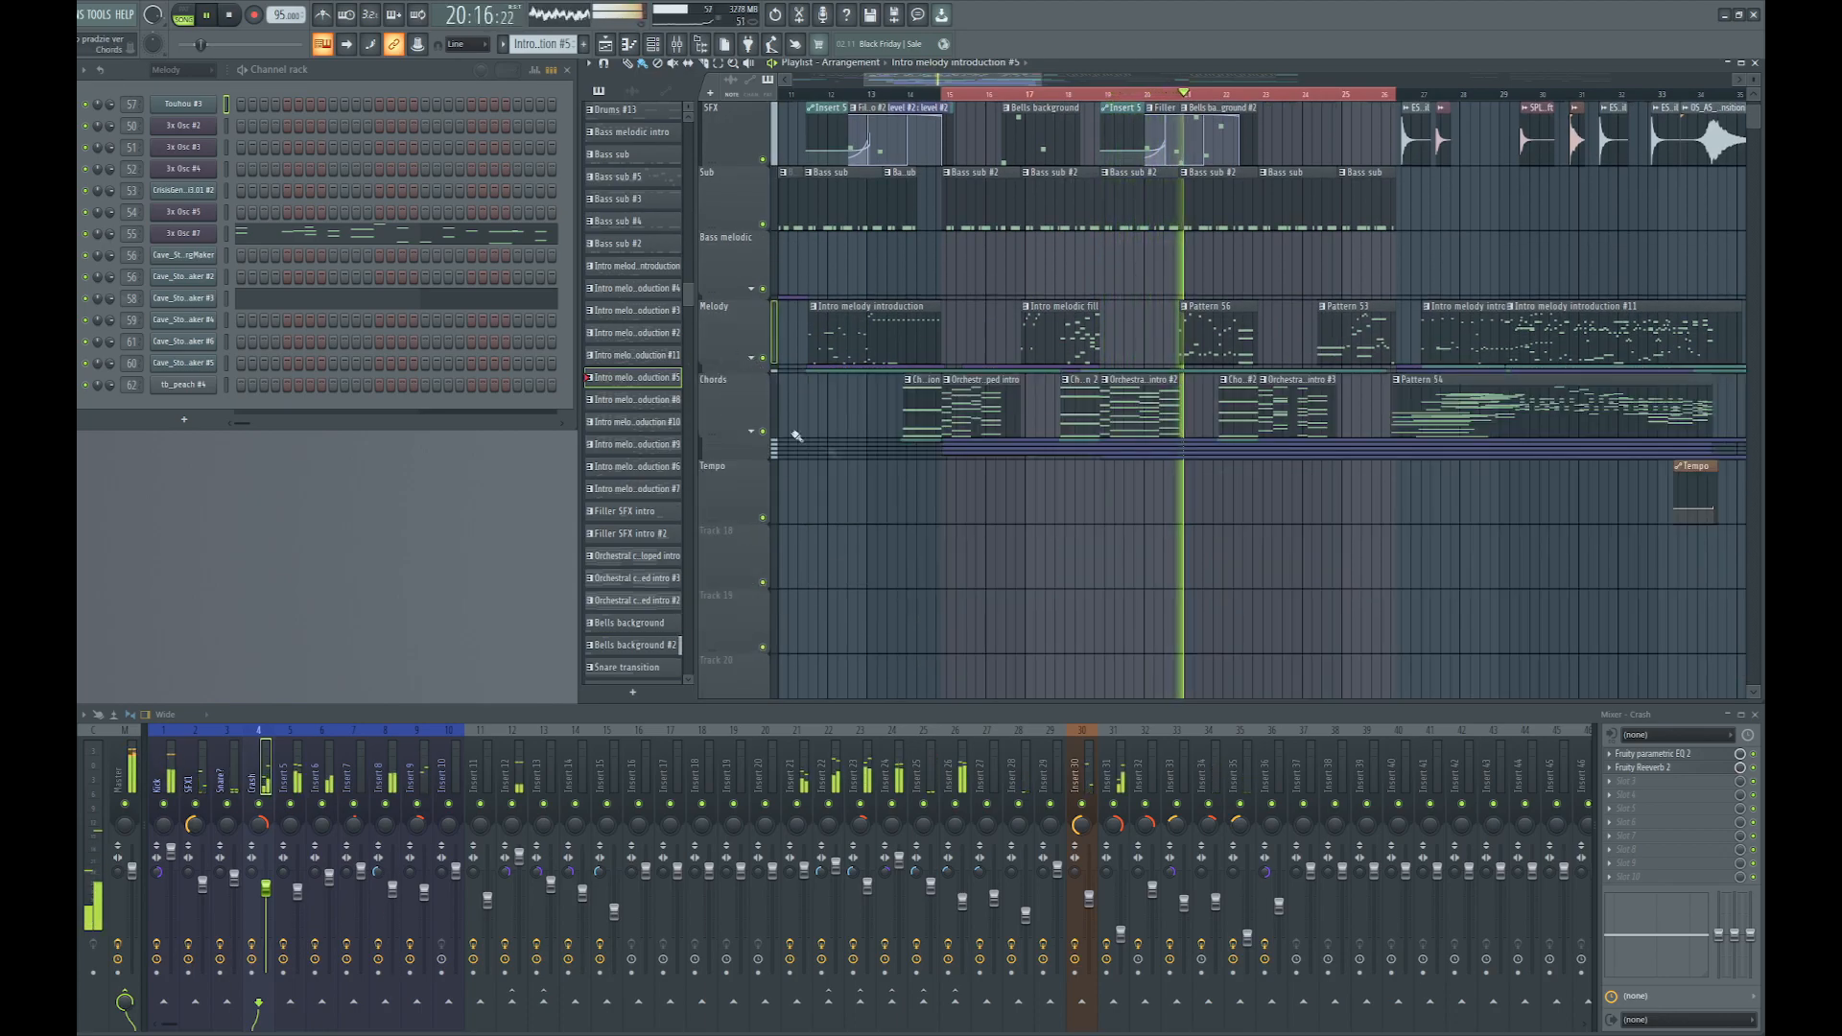
{"action": "scroll", "coordinate": [754, 288], "scroll_direction": "up", "scroll_amount": 3}
{"action": "left_click", "coordinate": [752, 160]}
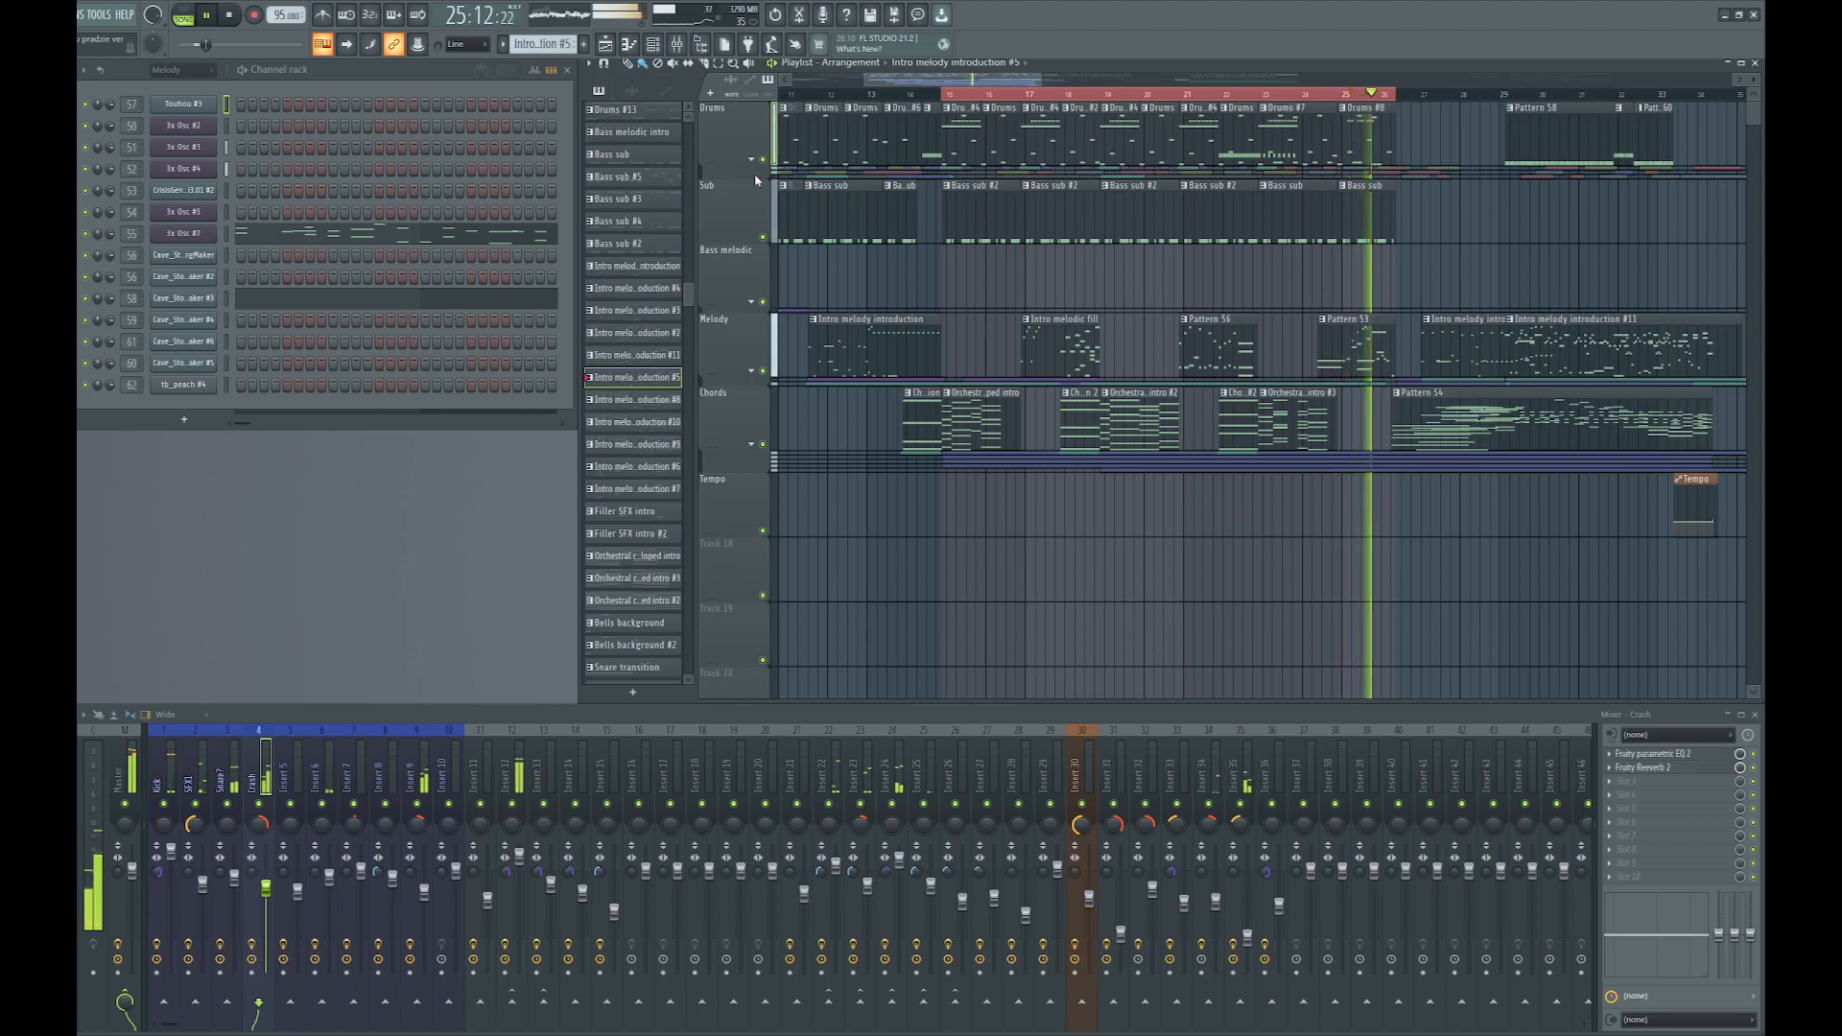
{"action": "key", "text": "space"}
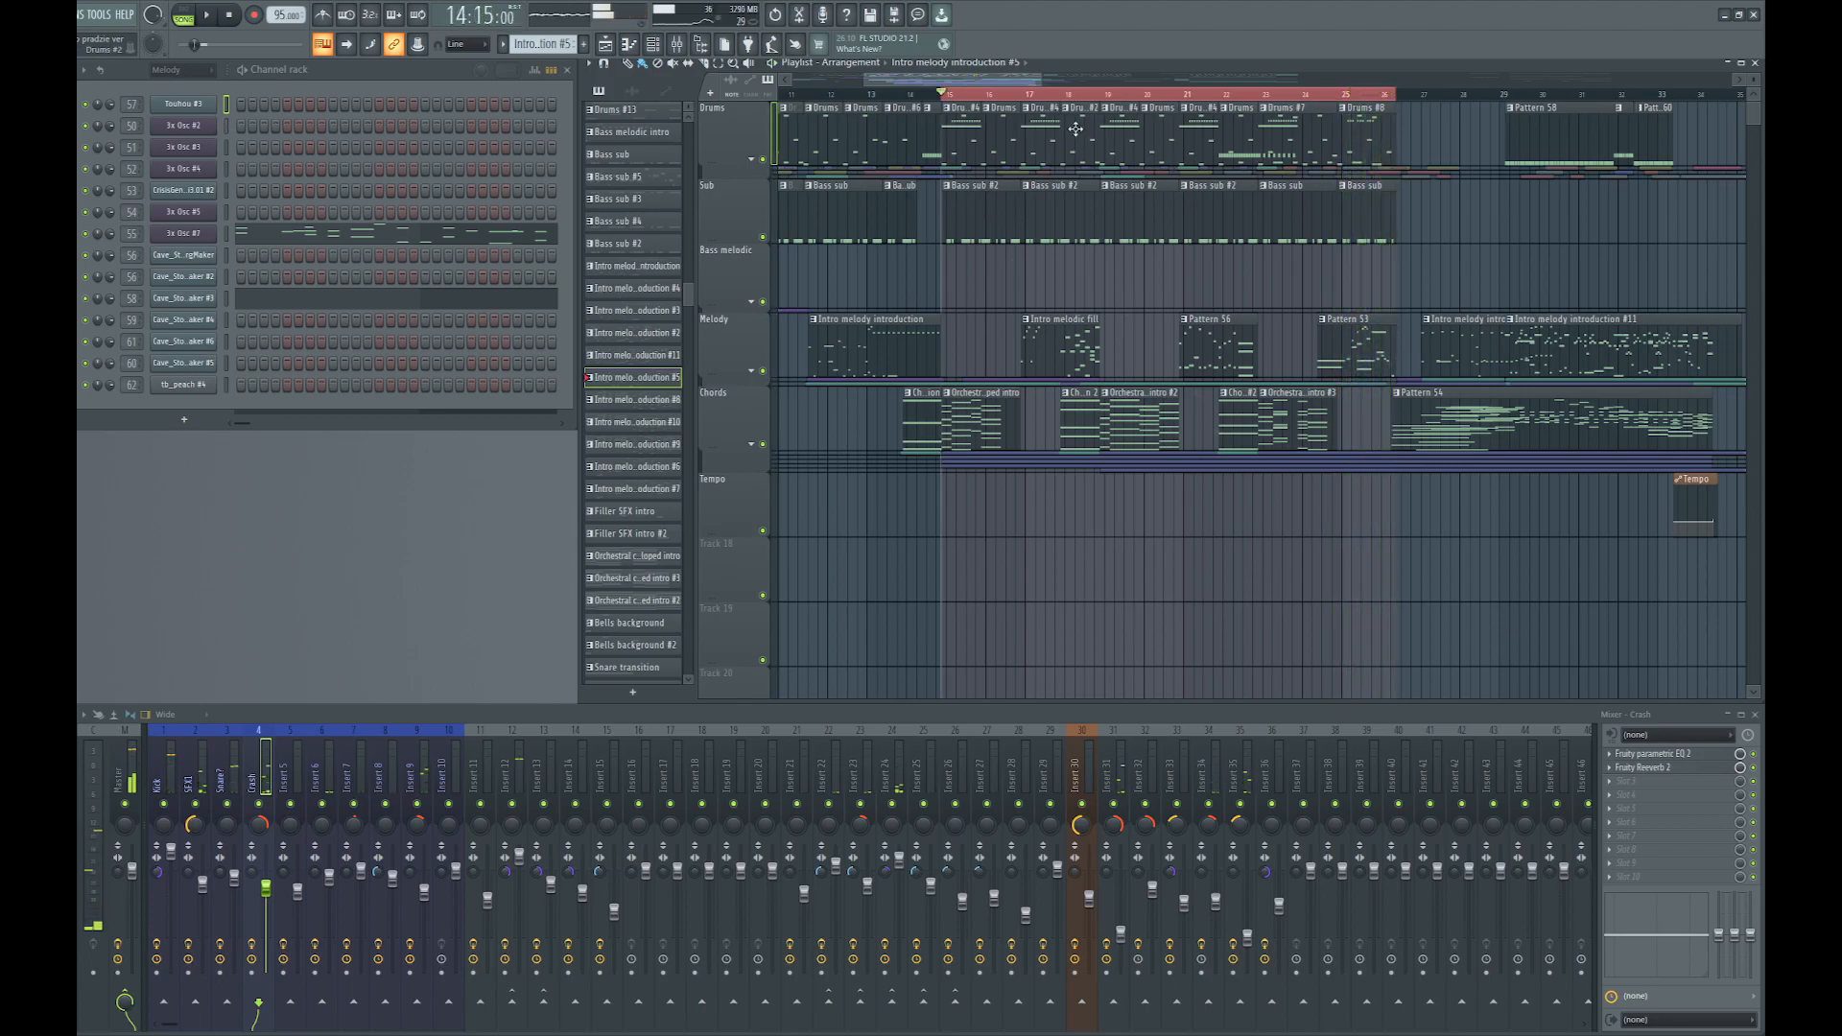
{"action": "right_click", "coordinate": [1095, 98]}
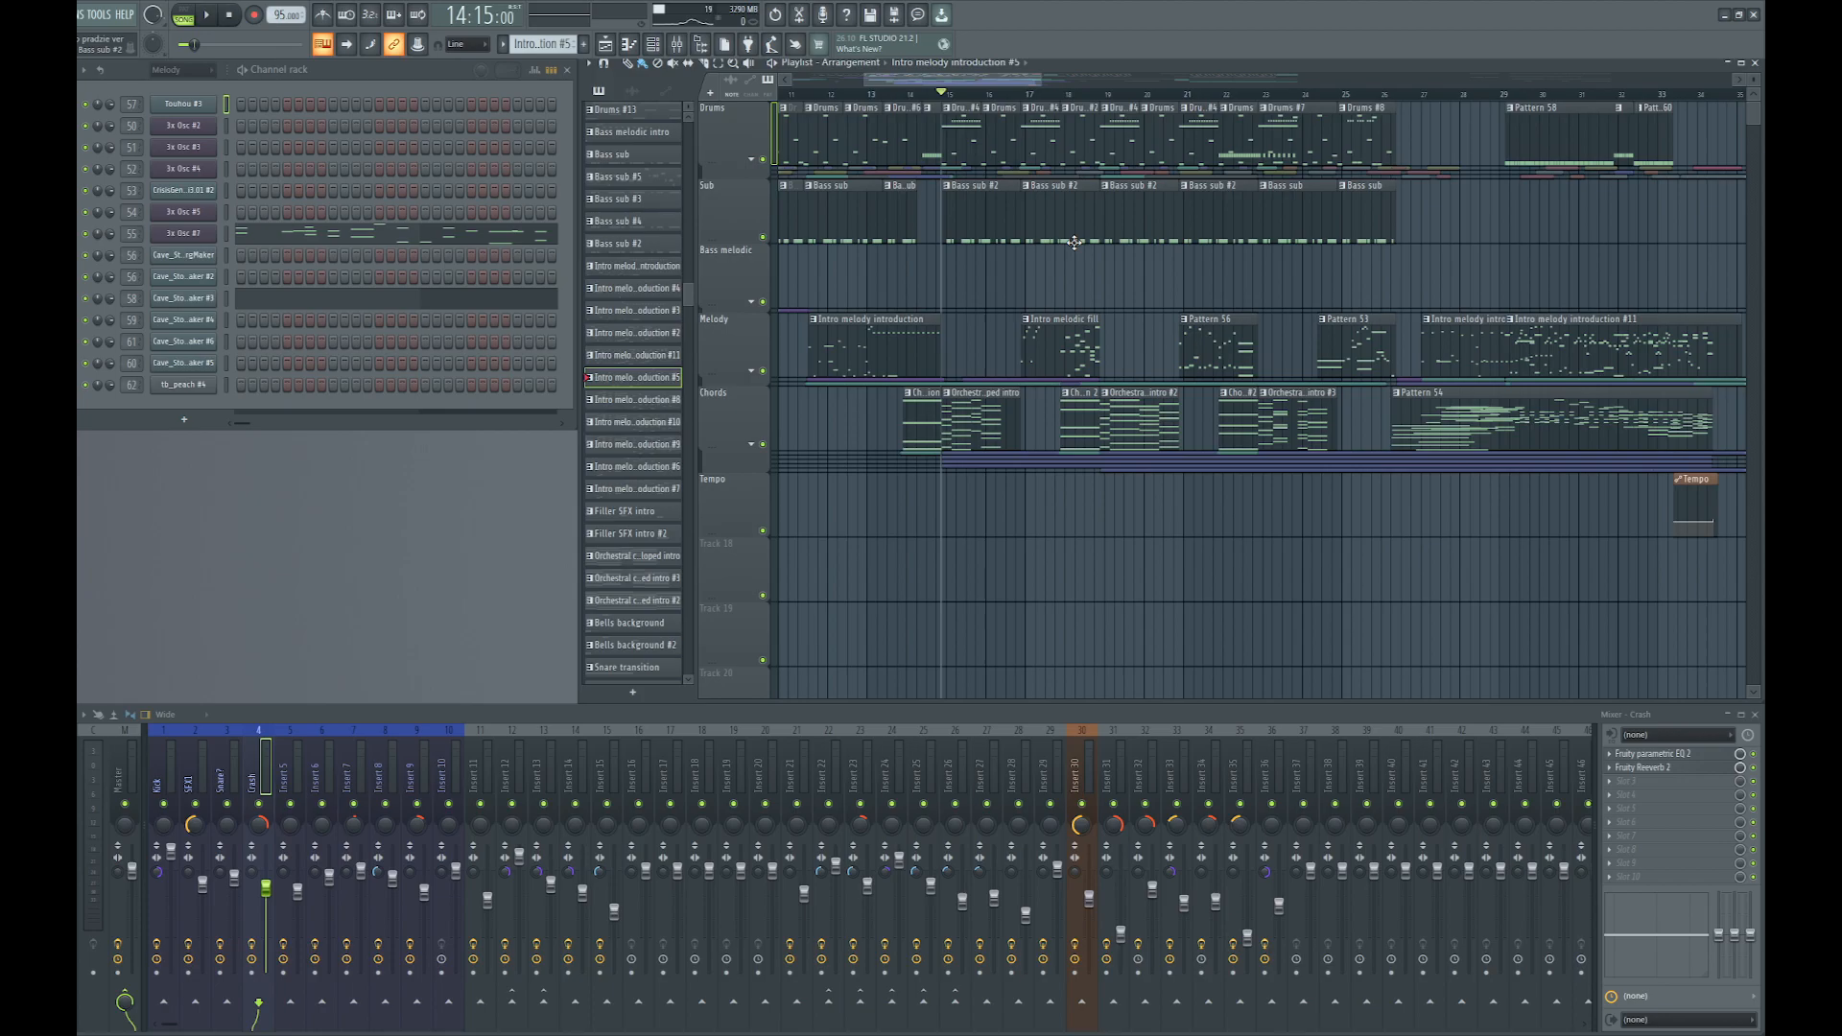
Expand the Drums track group and play the section after the Snare transition with only Drums and its Automation track active
{"action": "scroll", "coordinate": [1171, 568], "scroll_direction": "down", "scroll_amount": 2}
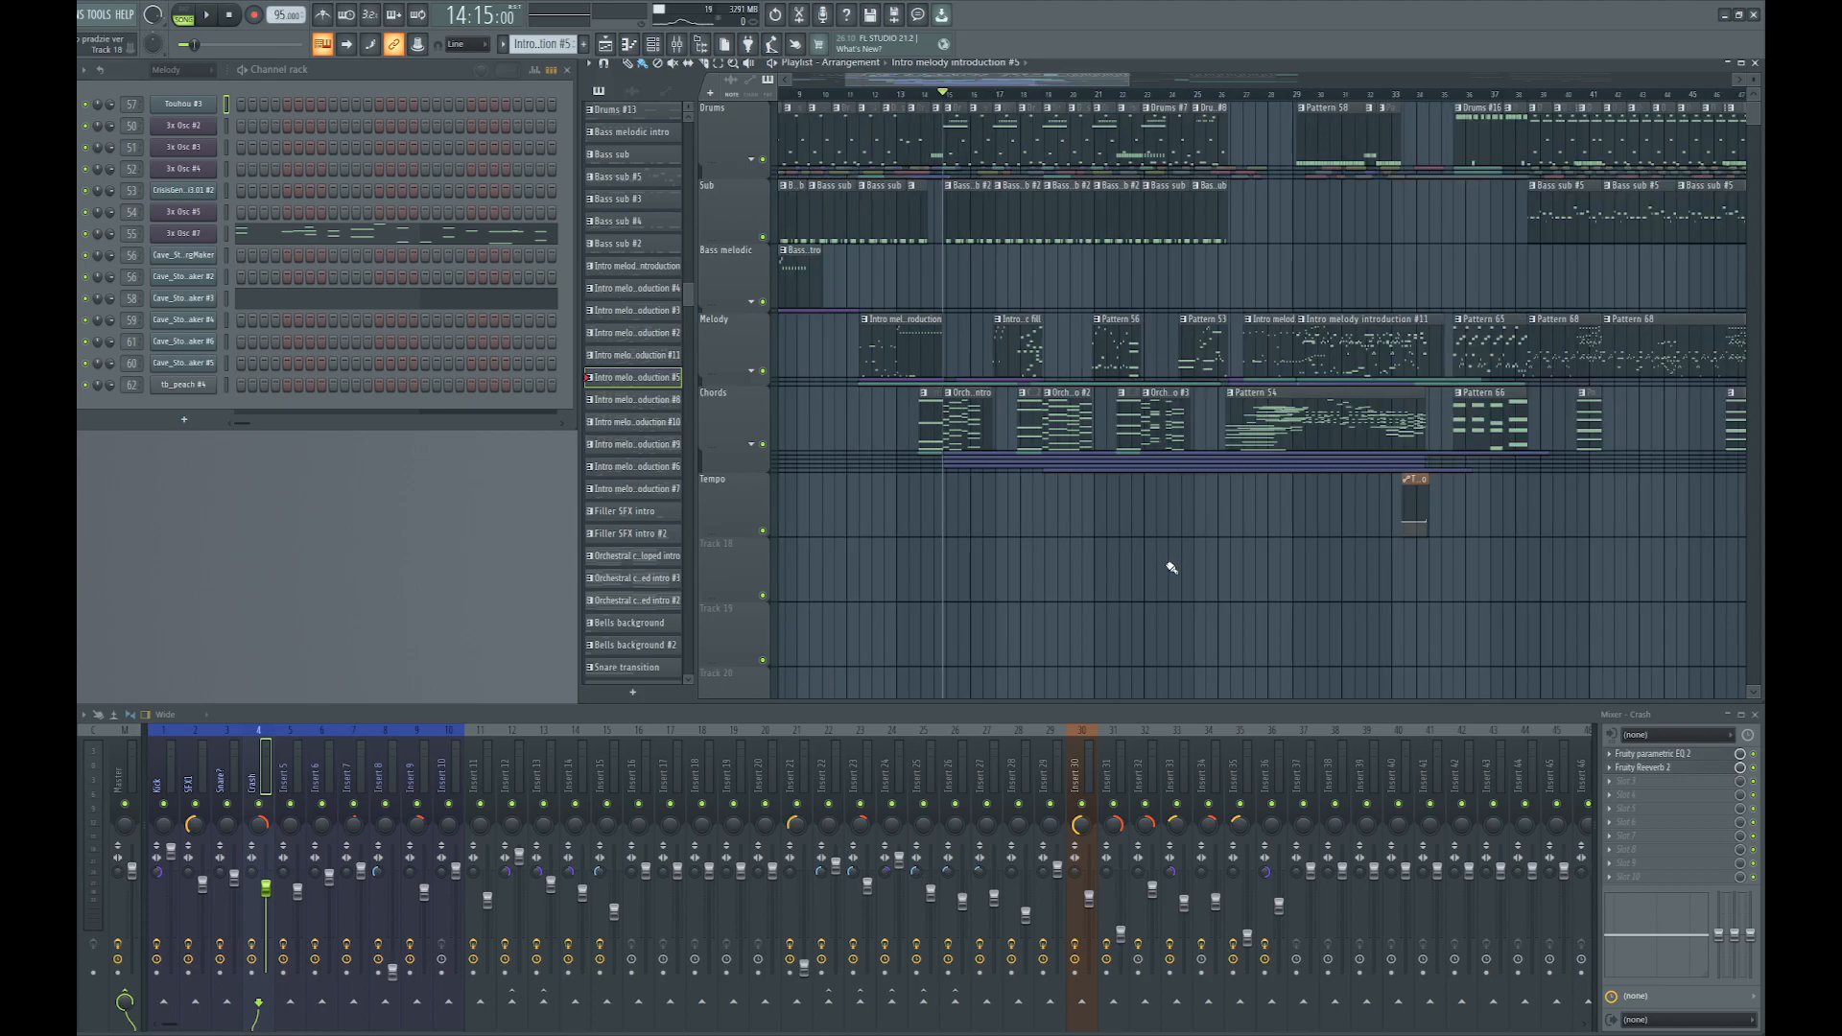
{"action": "scroll", "coordinate": [921, 288], "scroll_direction": "up", "scroll_amount": 4}
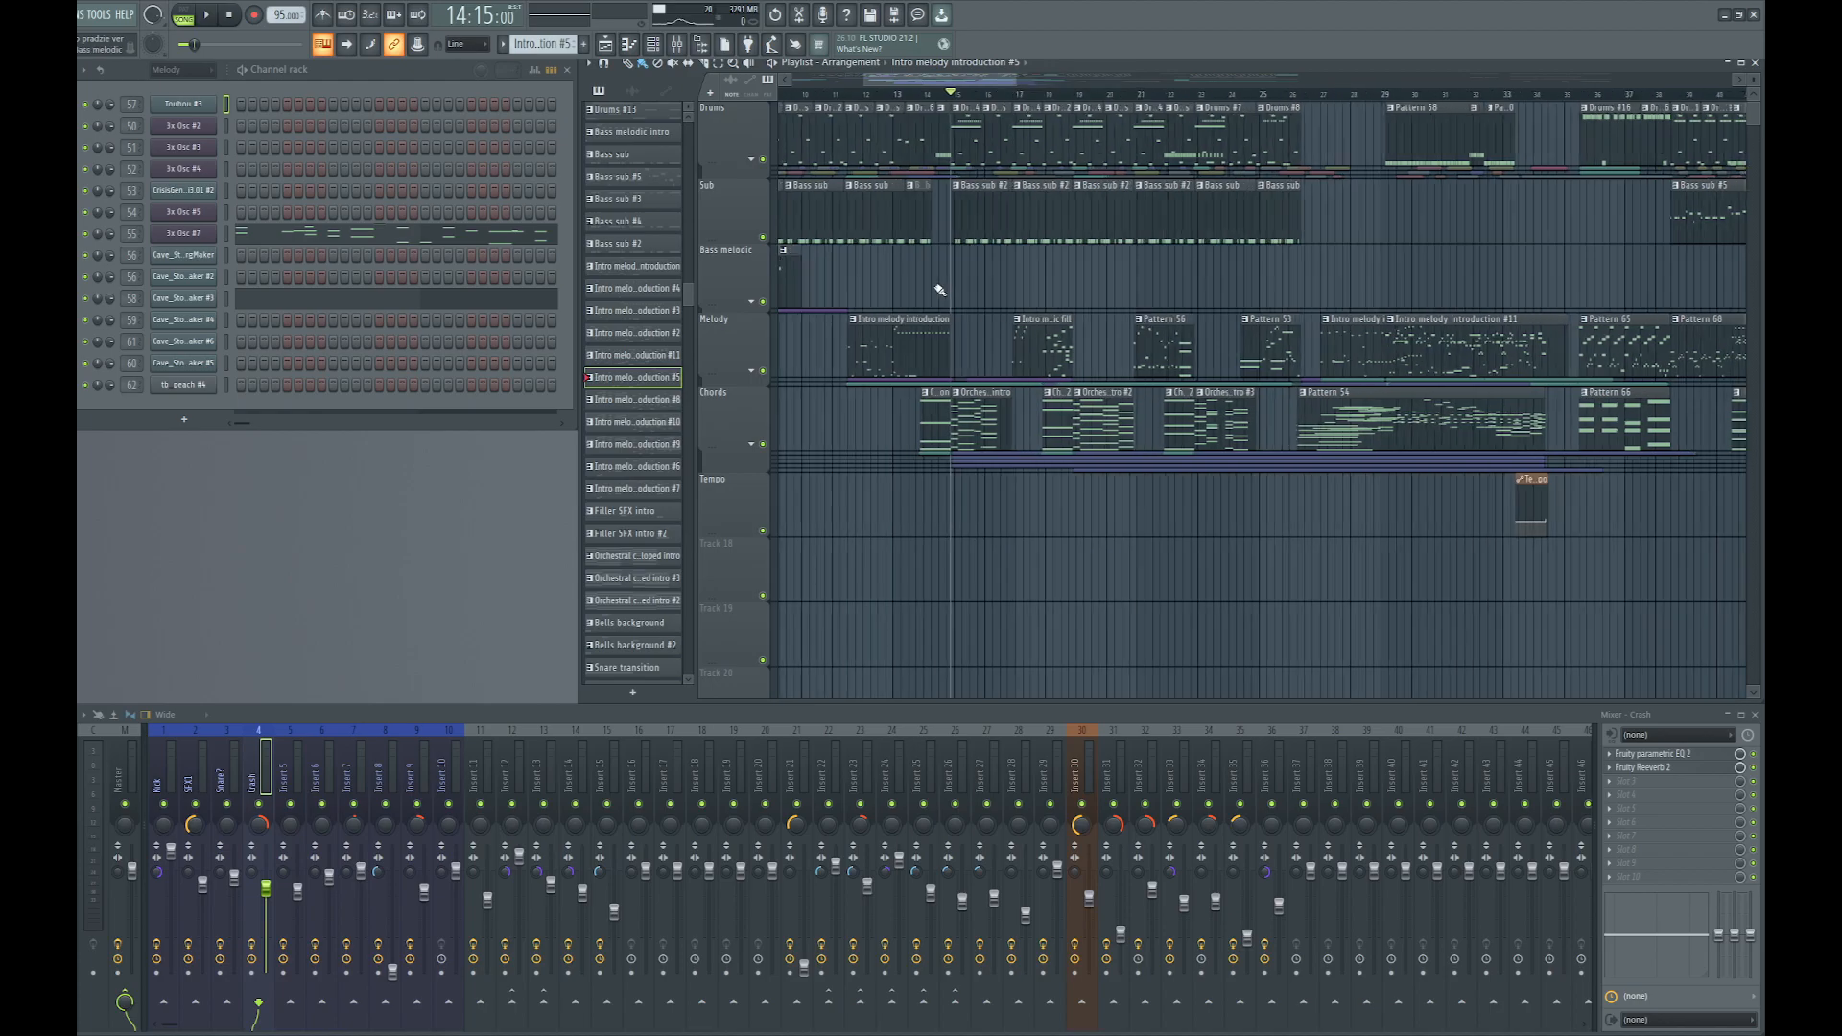
{"action": "left_click", "coordinate": [752, 159]}
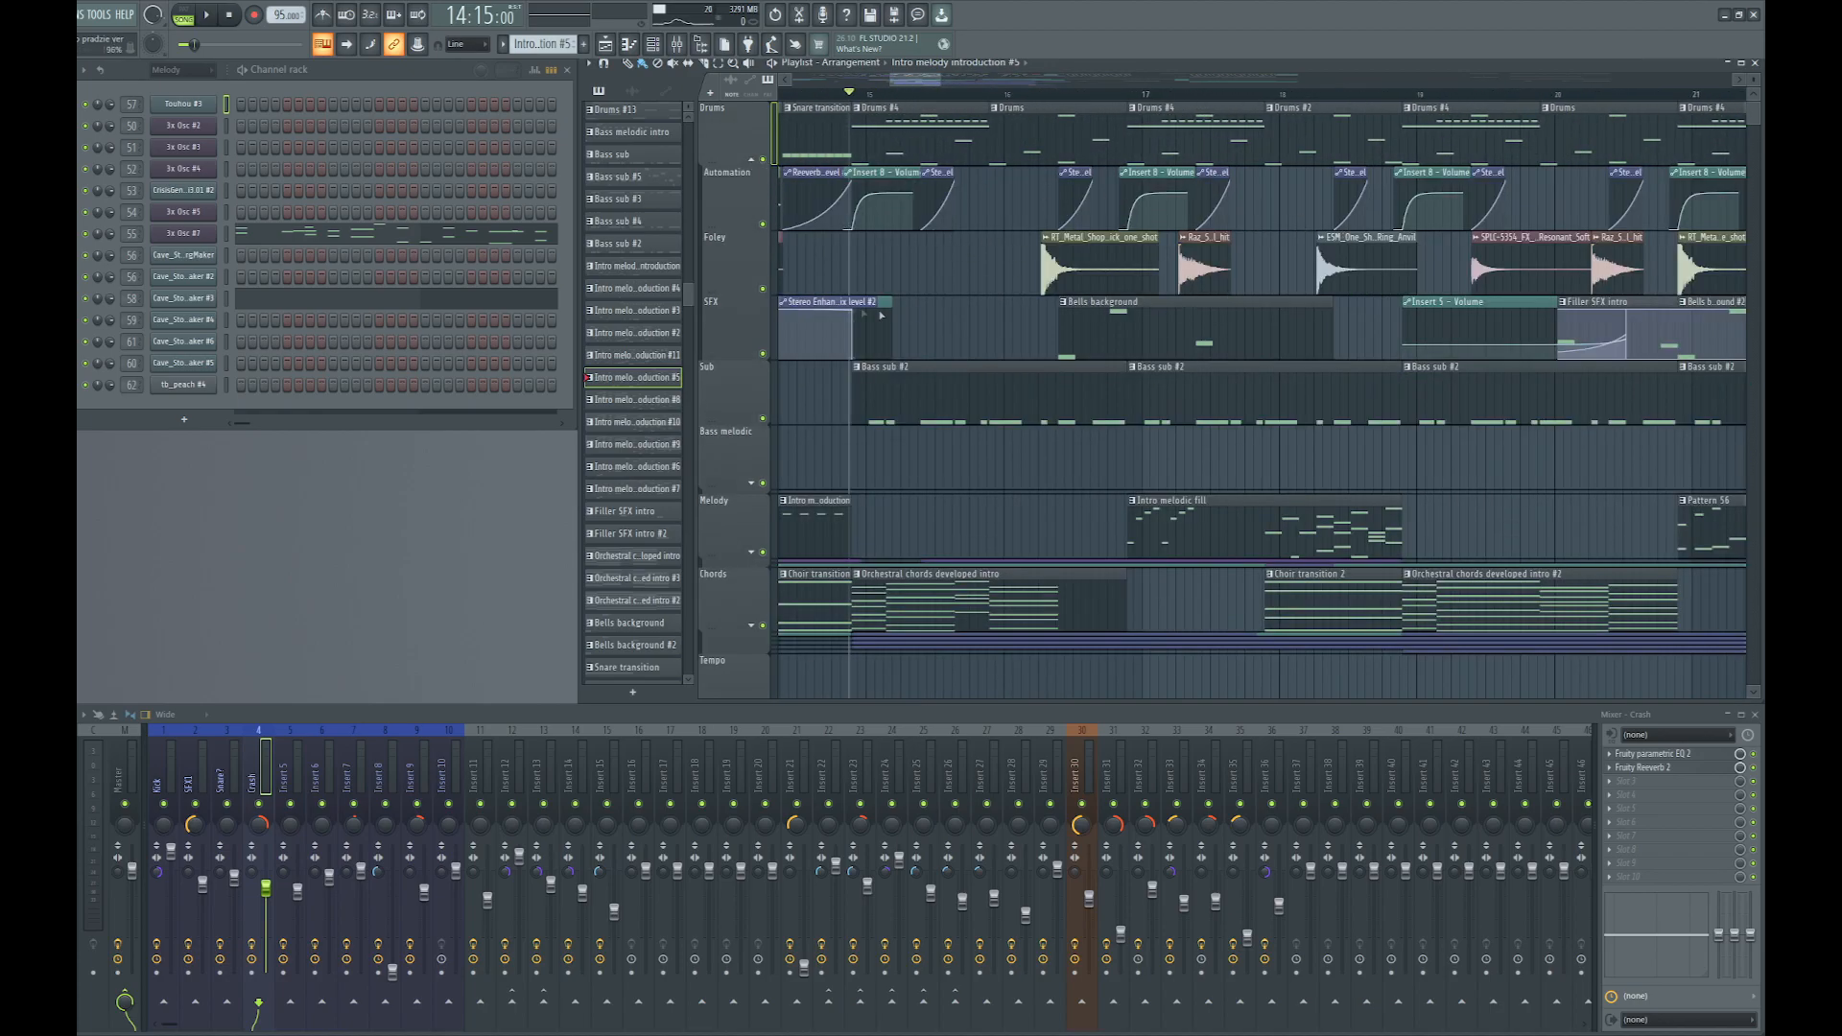
{"action": "scroll", "coordinate": [921, 230], "scroll_direction": "left", "scroll_amount": 3}
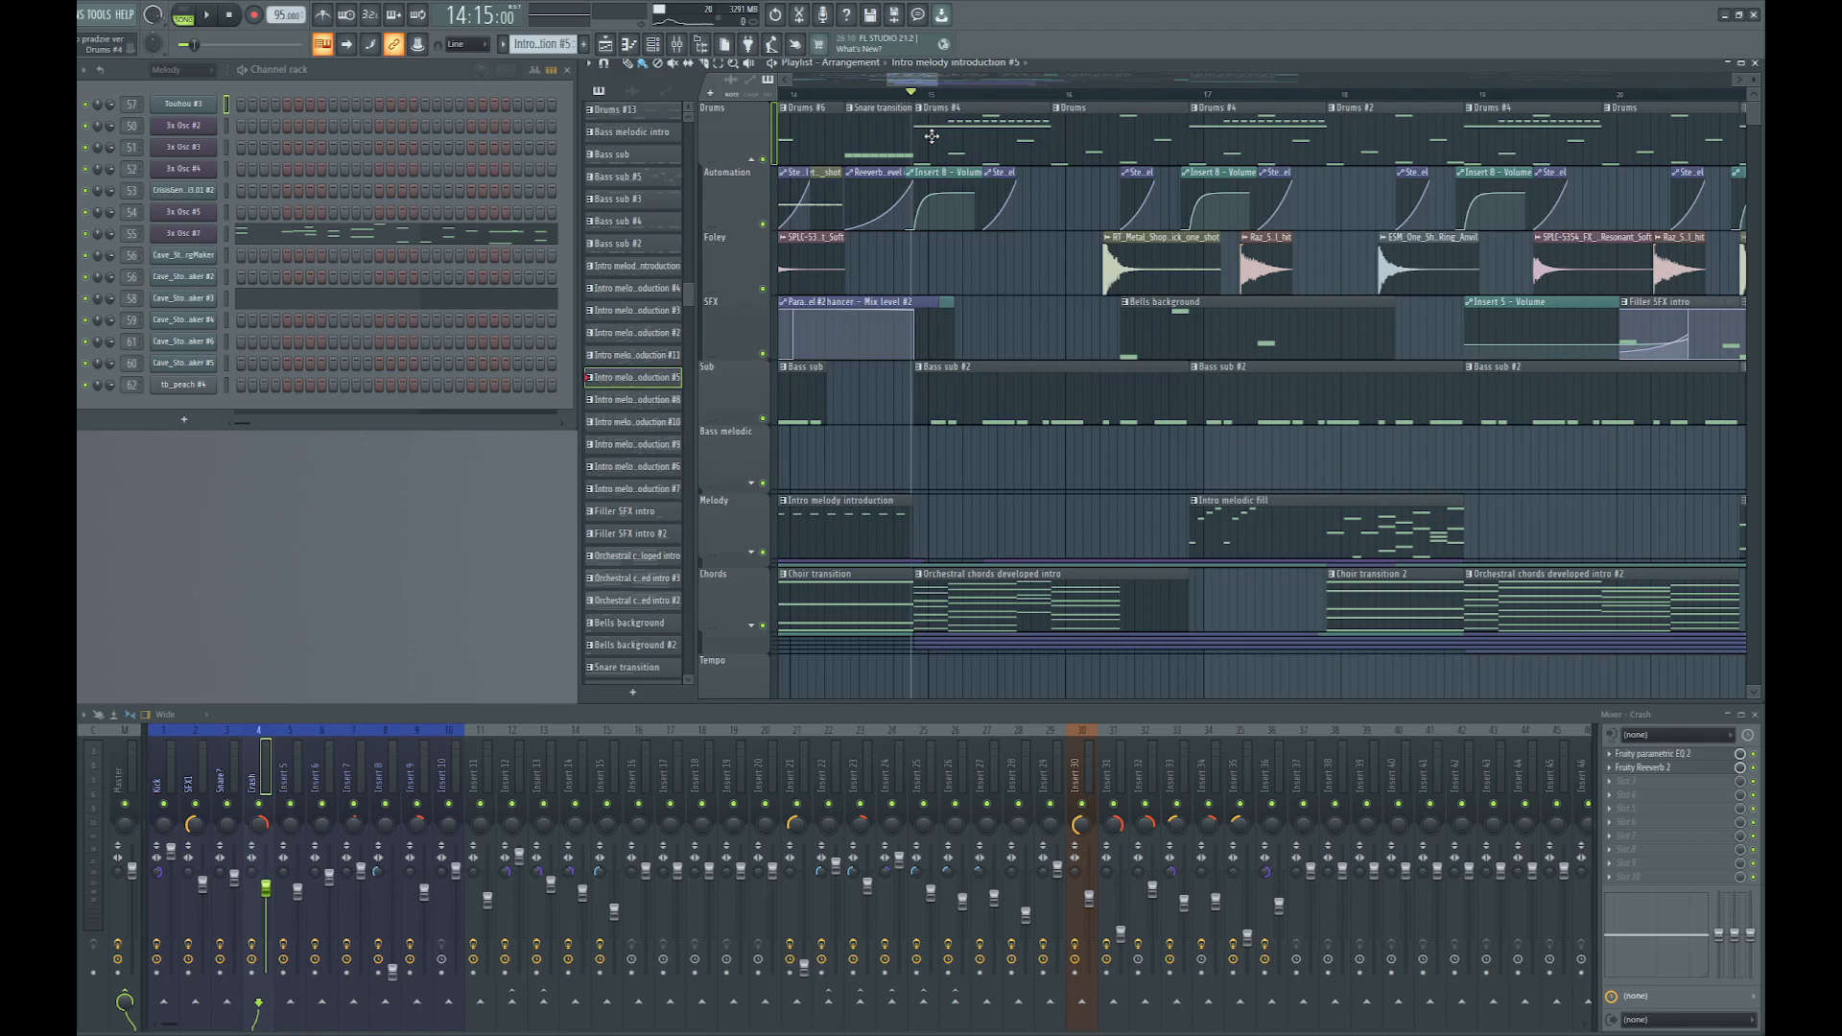
{"action": "right_click", "coordinate": [764, 159]}
{"action": "left_click", "coordinate": [764, 224]}
{"action": "key", "text": "space"}
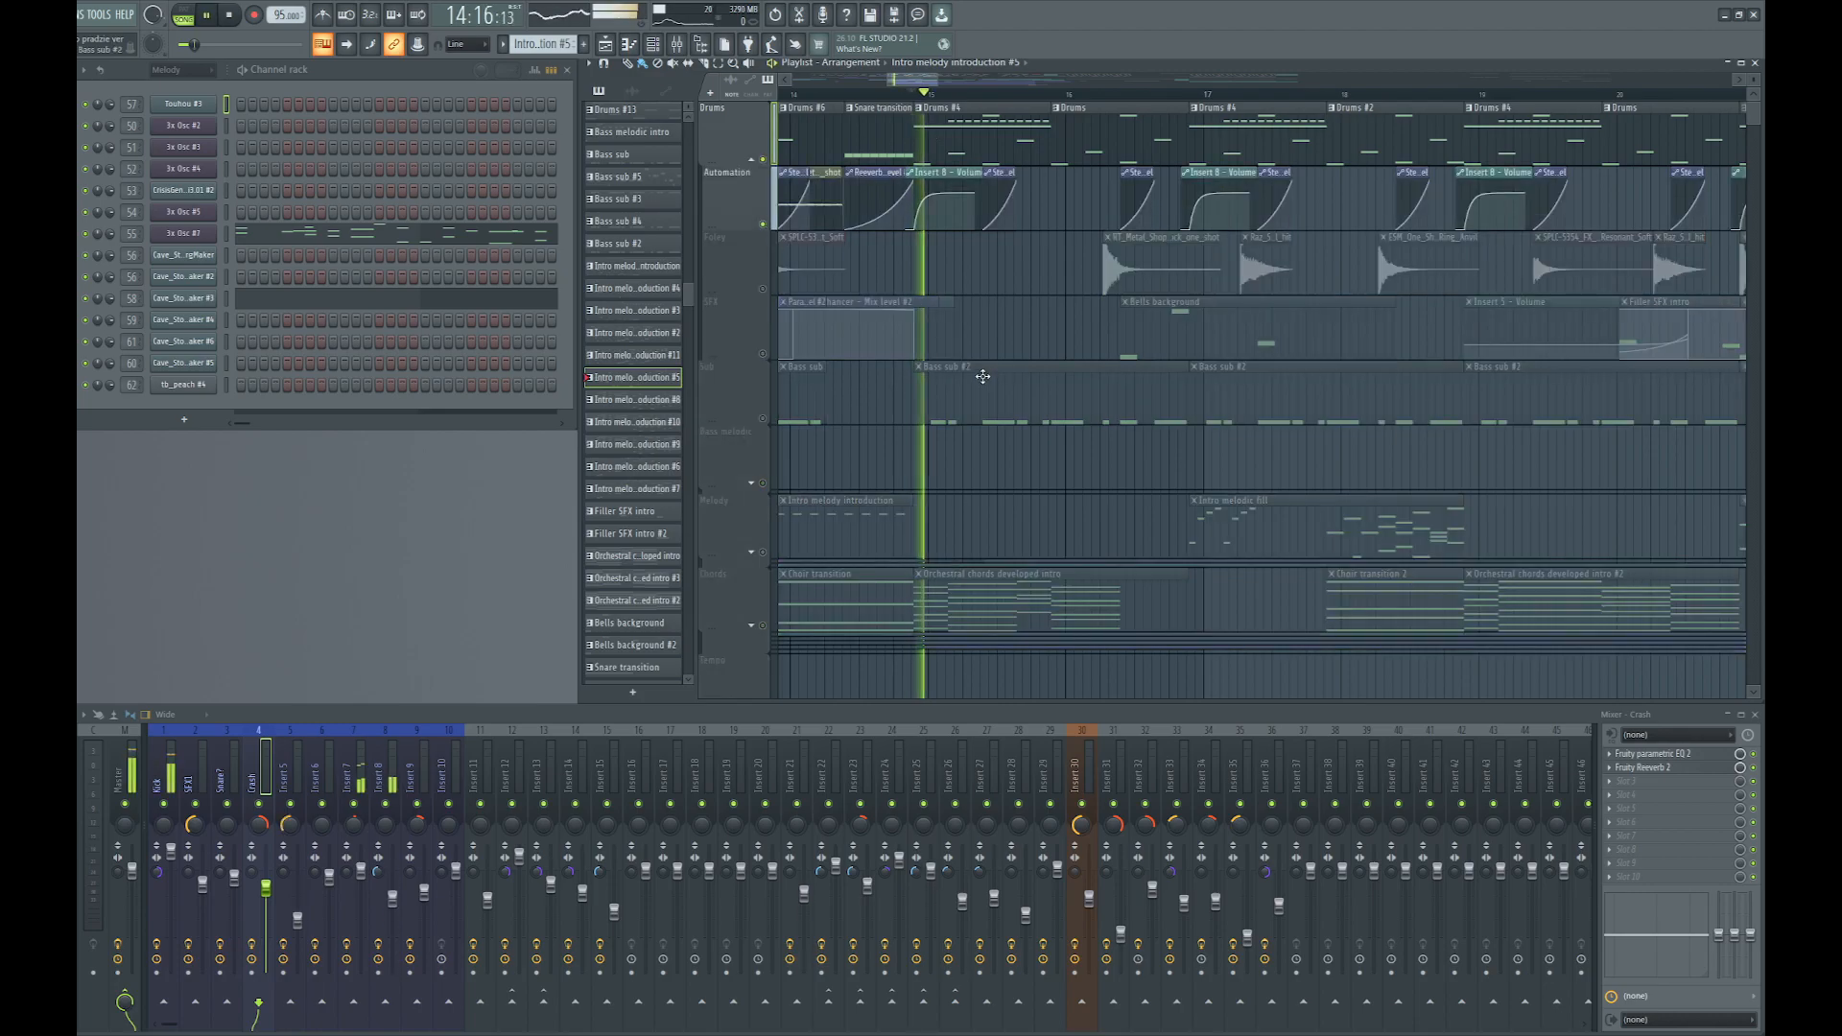
{"action": "key", "text": "space"}
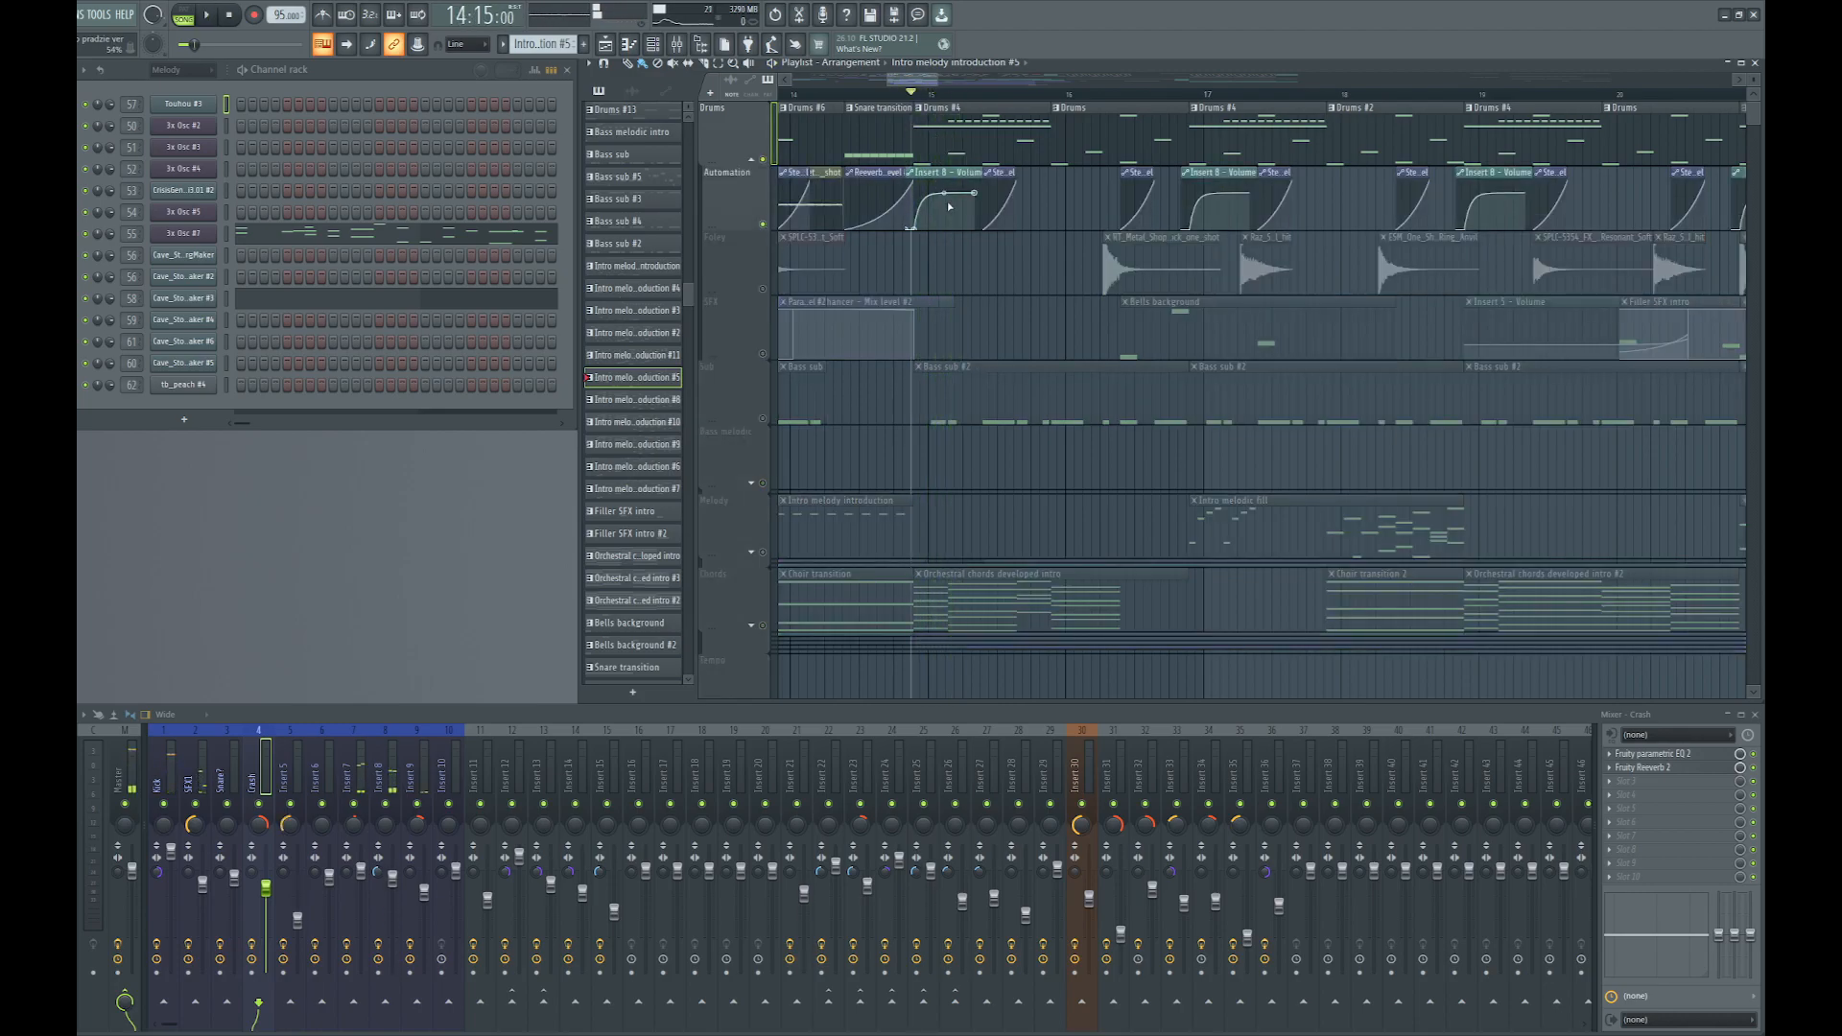
Play the soloed drums with and without their Automation track for comparison, and unmute all tracks
{"action": "key", "text": "space"}
{"action": "left_click", "coordinate": [764, 223]}
{"action": "key", "text": "space"}
{"action": "key", "text": "space"}
{"action": "key", "text": "space"}
{"action": "key", "text": "space"}
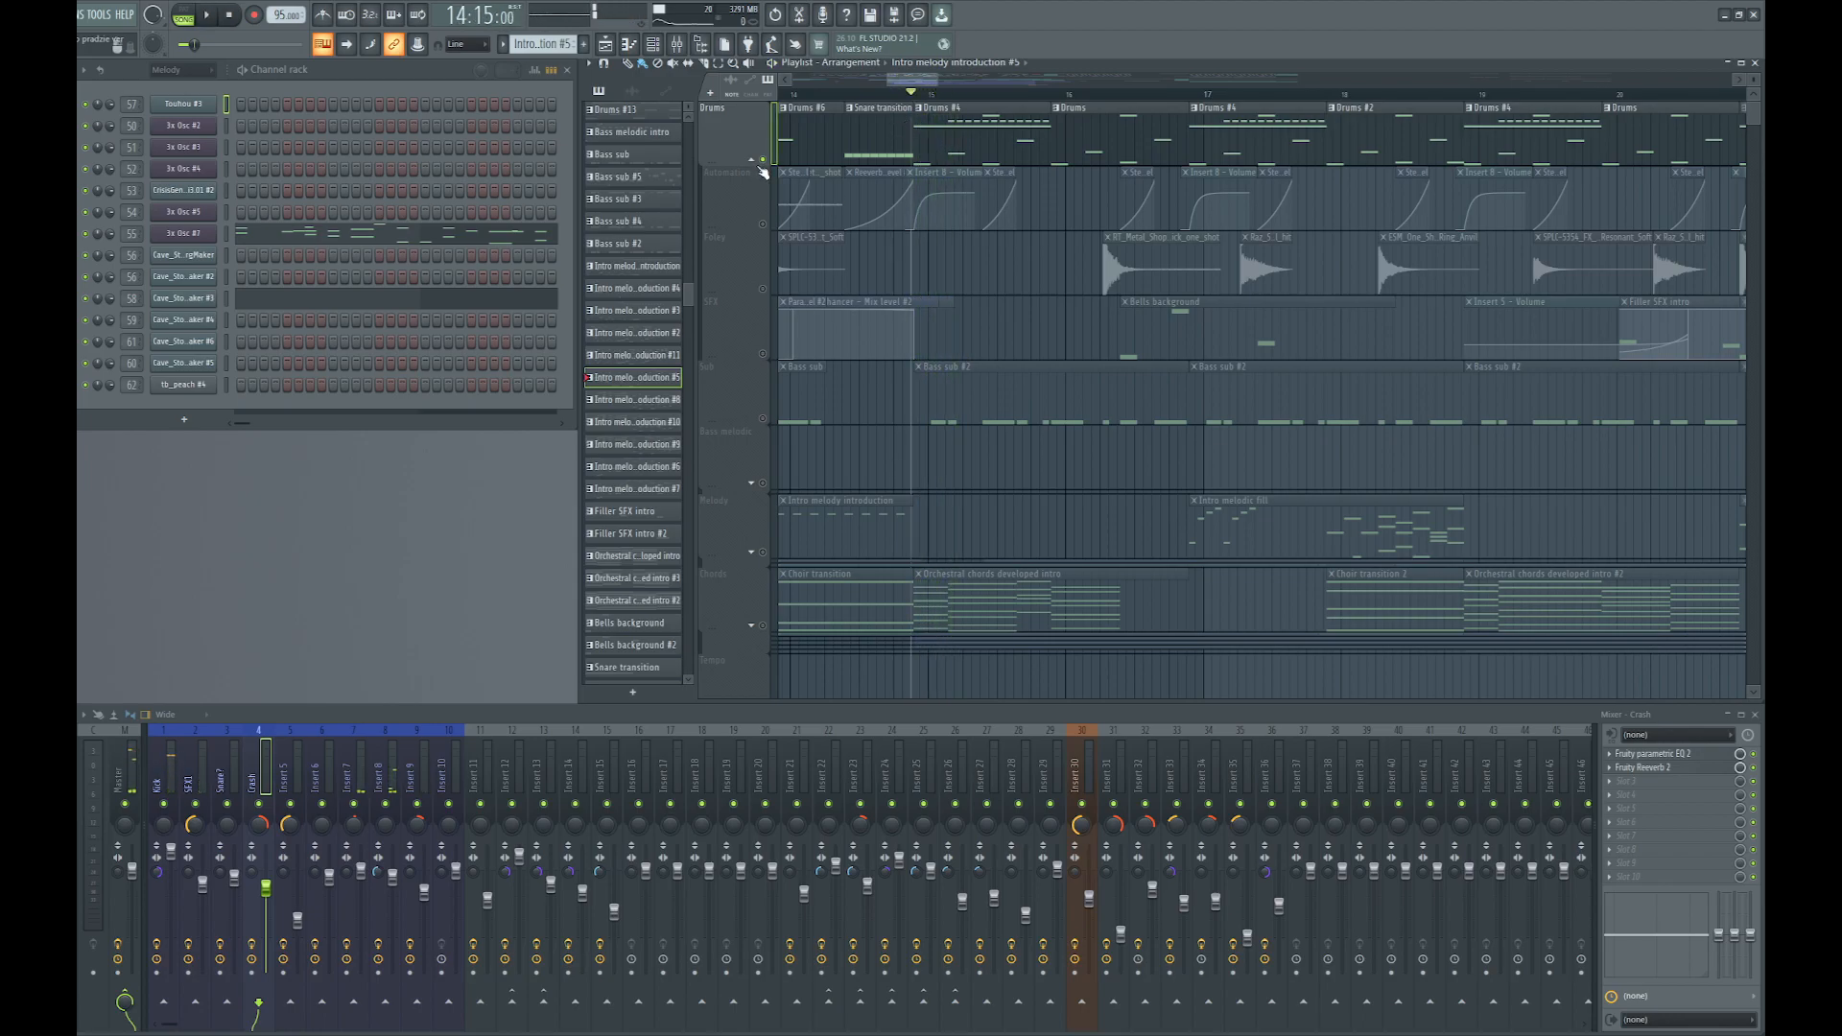
{"action": "right_click", "coordinate": [762, 161]}
Play the passage around the first Bells background clip and its metal shop Foley hit with all tracks active
{"action": "scroll", "coordinate": [1036, 221], "scroll_direction": "down", "scroll_amount": 5}
{"action": "scroll", "coordinate": [1059, 247], "scroll_direction": "up", "scroll_amount": 5}
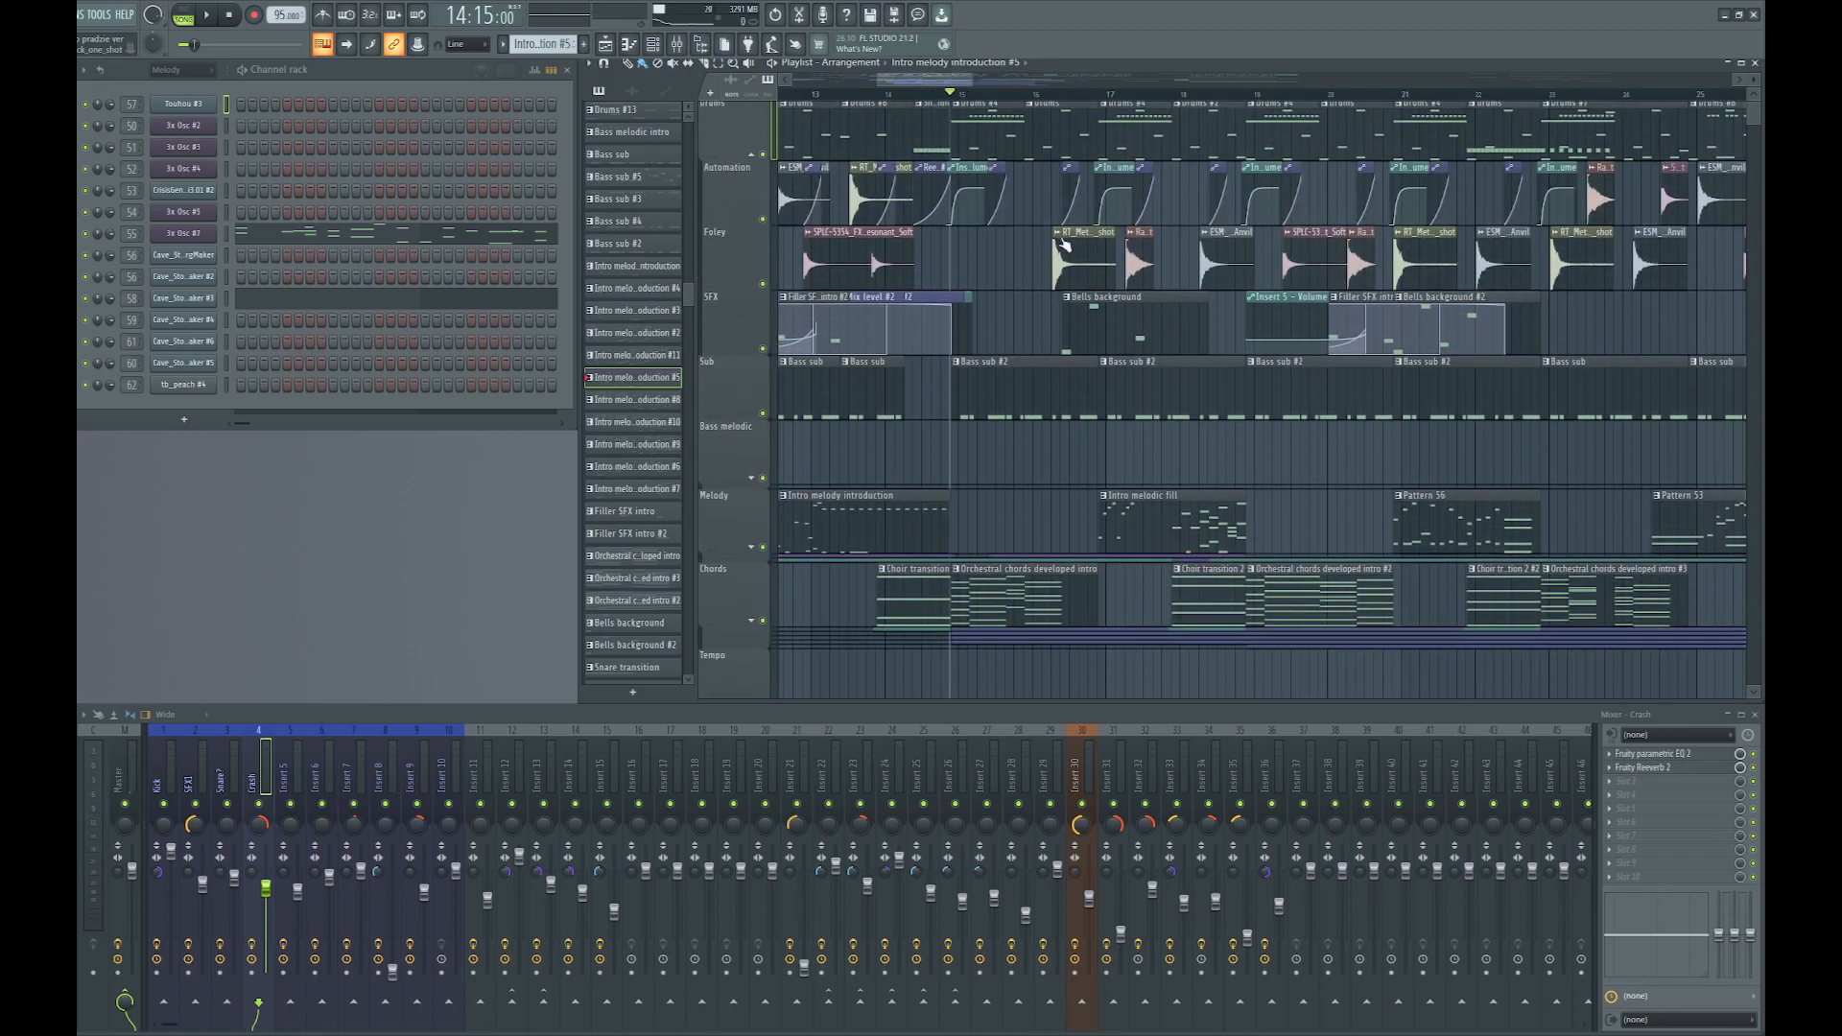
{"action": "key", "text": "space"}
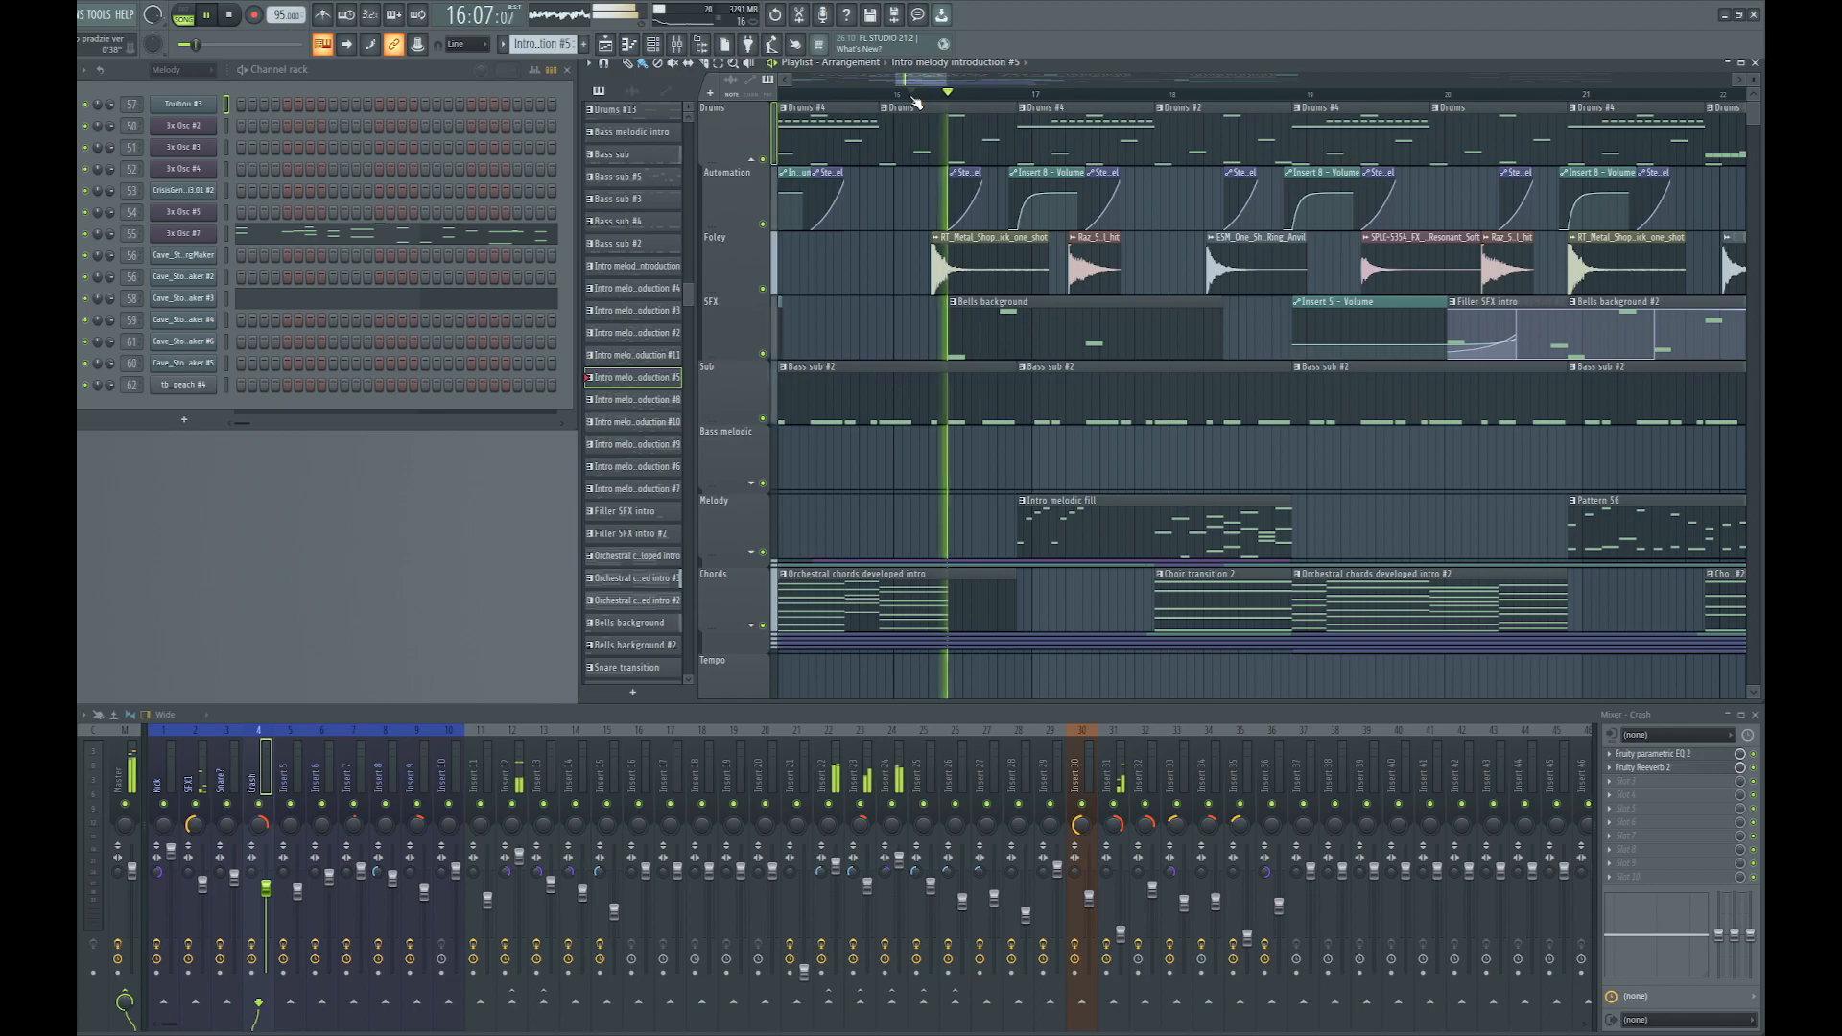
{"action": "key", "text": "space"}
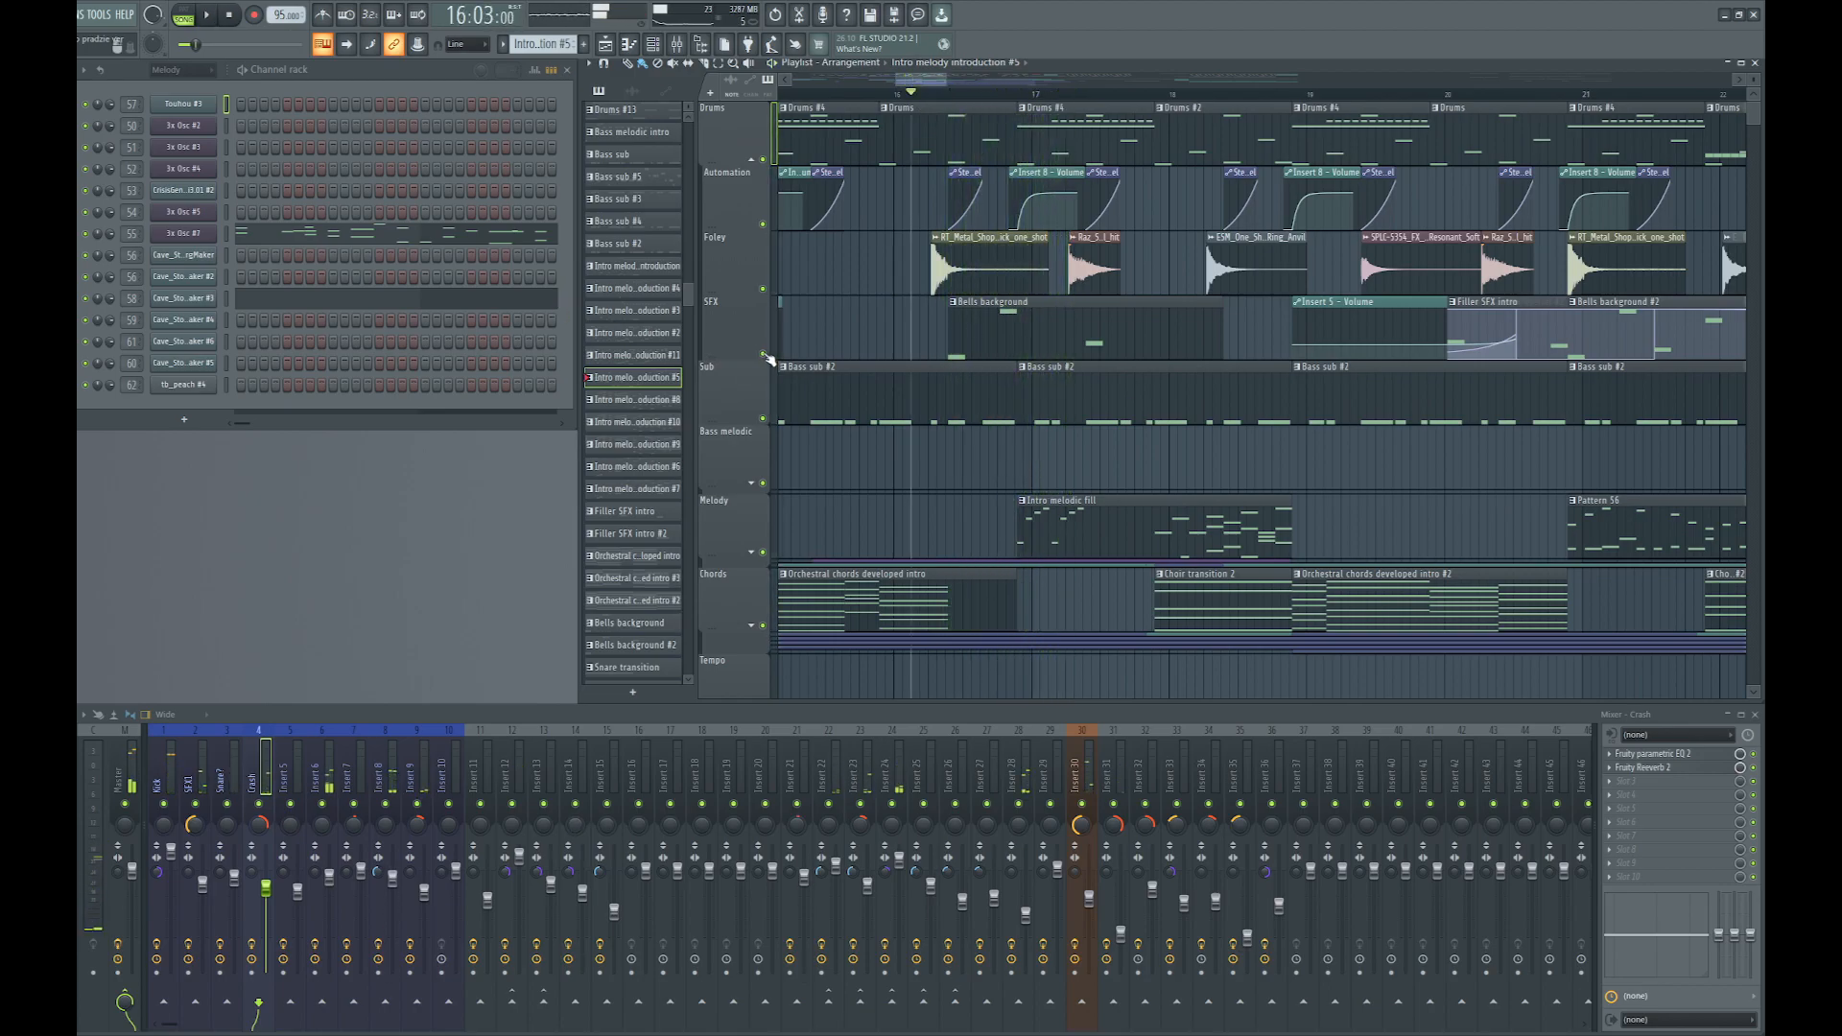
Solo the SFX track, play the first Bells background clip, restore all tracks and stop playback
{"action": "left_click", "coordinate": [764, 356], "text": "ctrl"}
{"action": "key", "text": "space"}
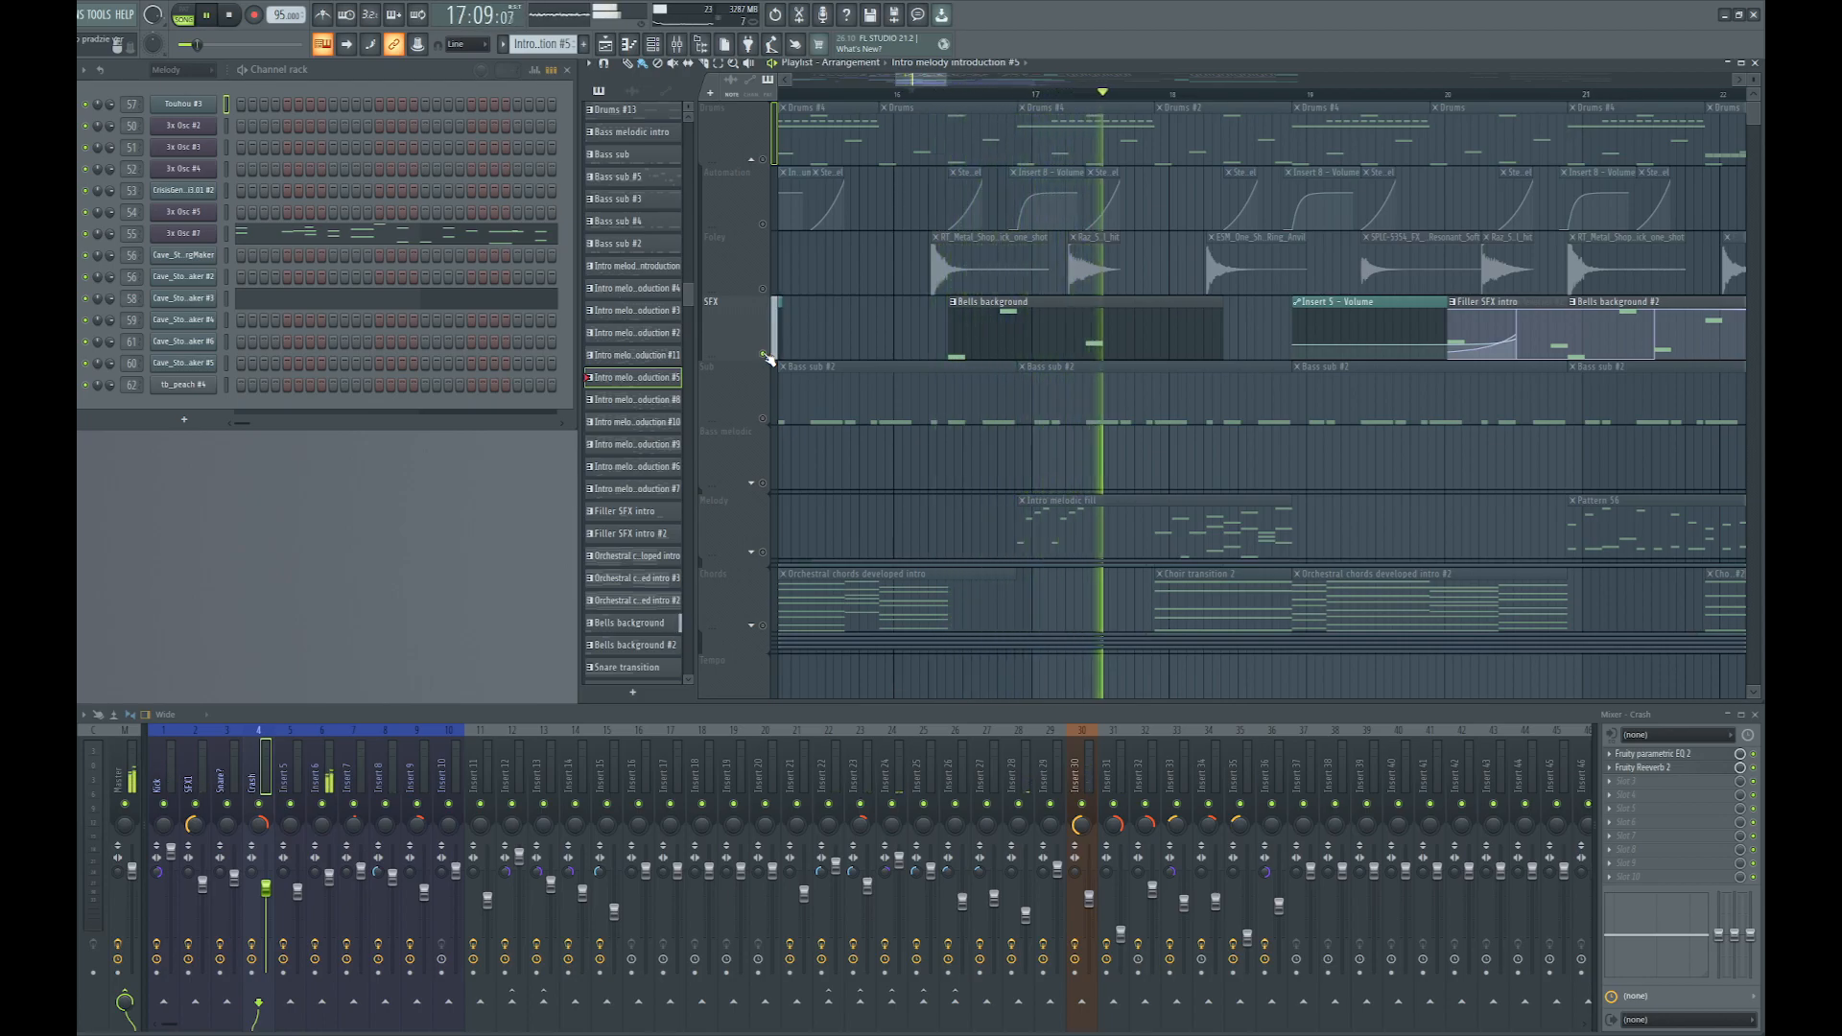
{"action": "left_click", "coordinate": [765, 356], "text": "ctrl"}
{"action": "key", "text": "space"}
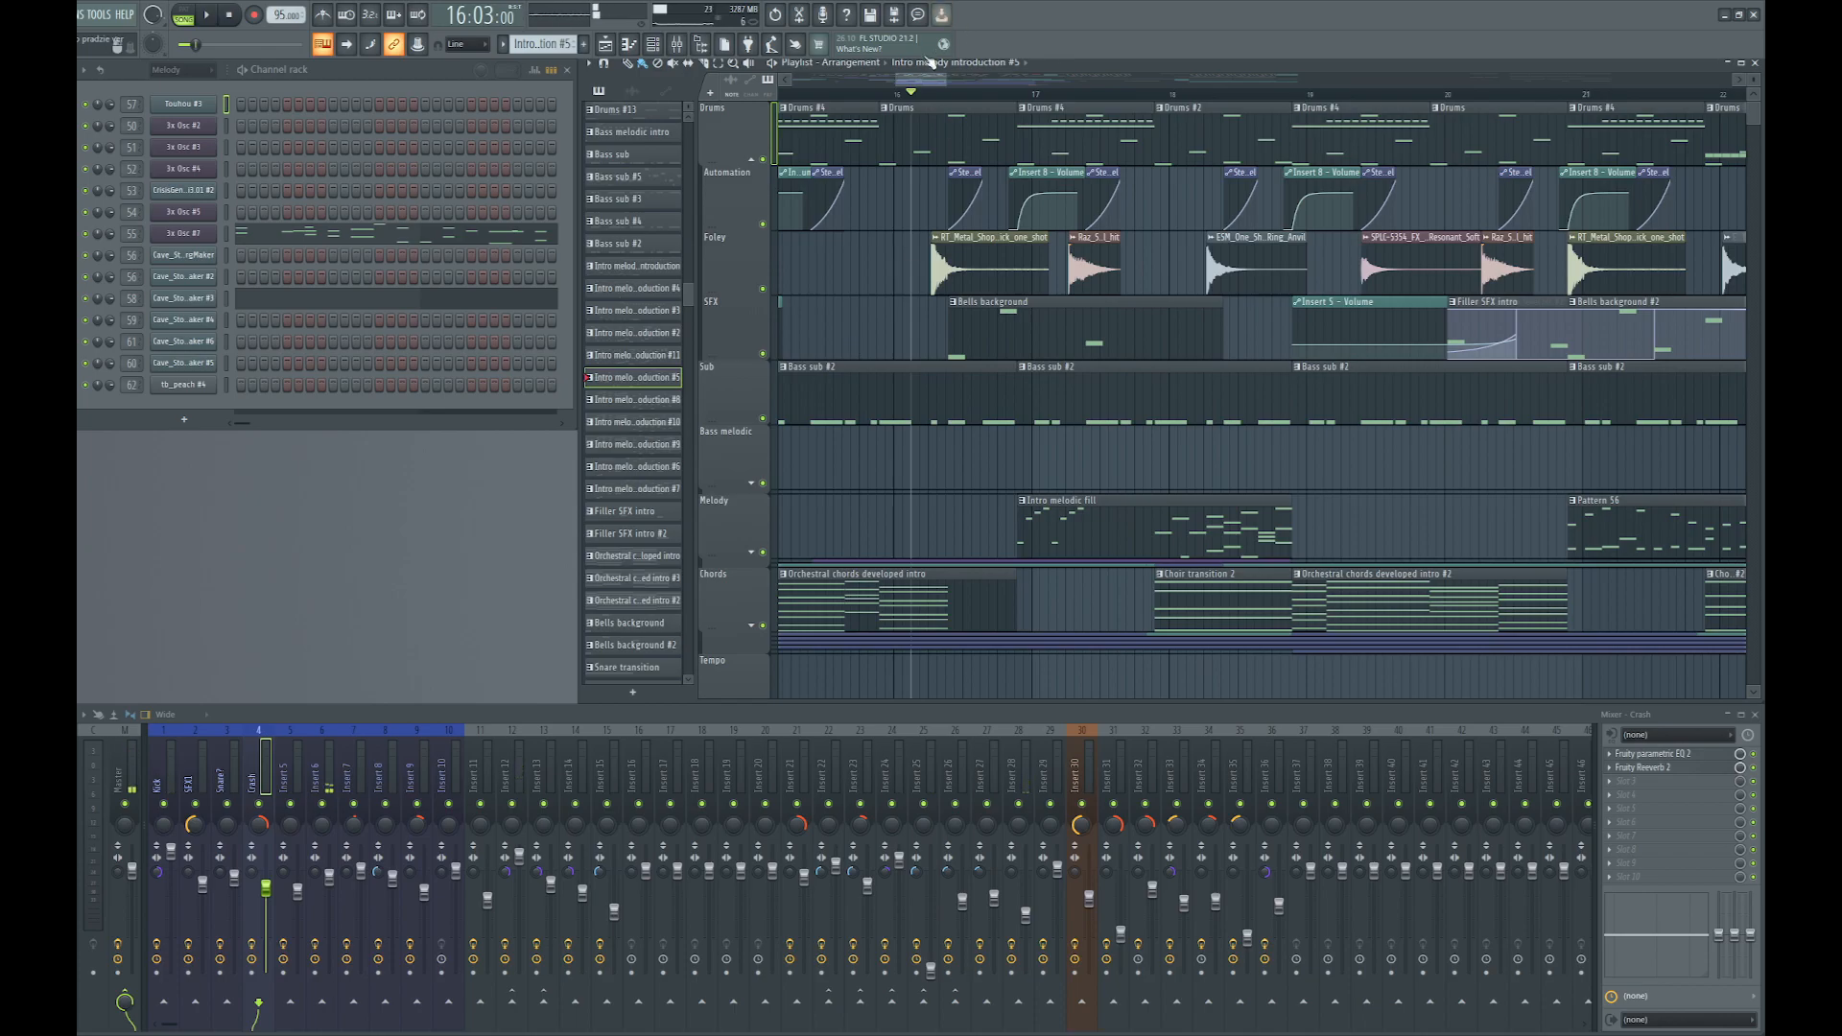
Collapse the Drums track group and expand the Chords group to show its automation tracks
{"action": "left_click_drag", "start_coordinate": [895, 73], "coordinate": [944, 85]}
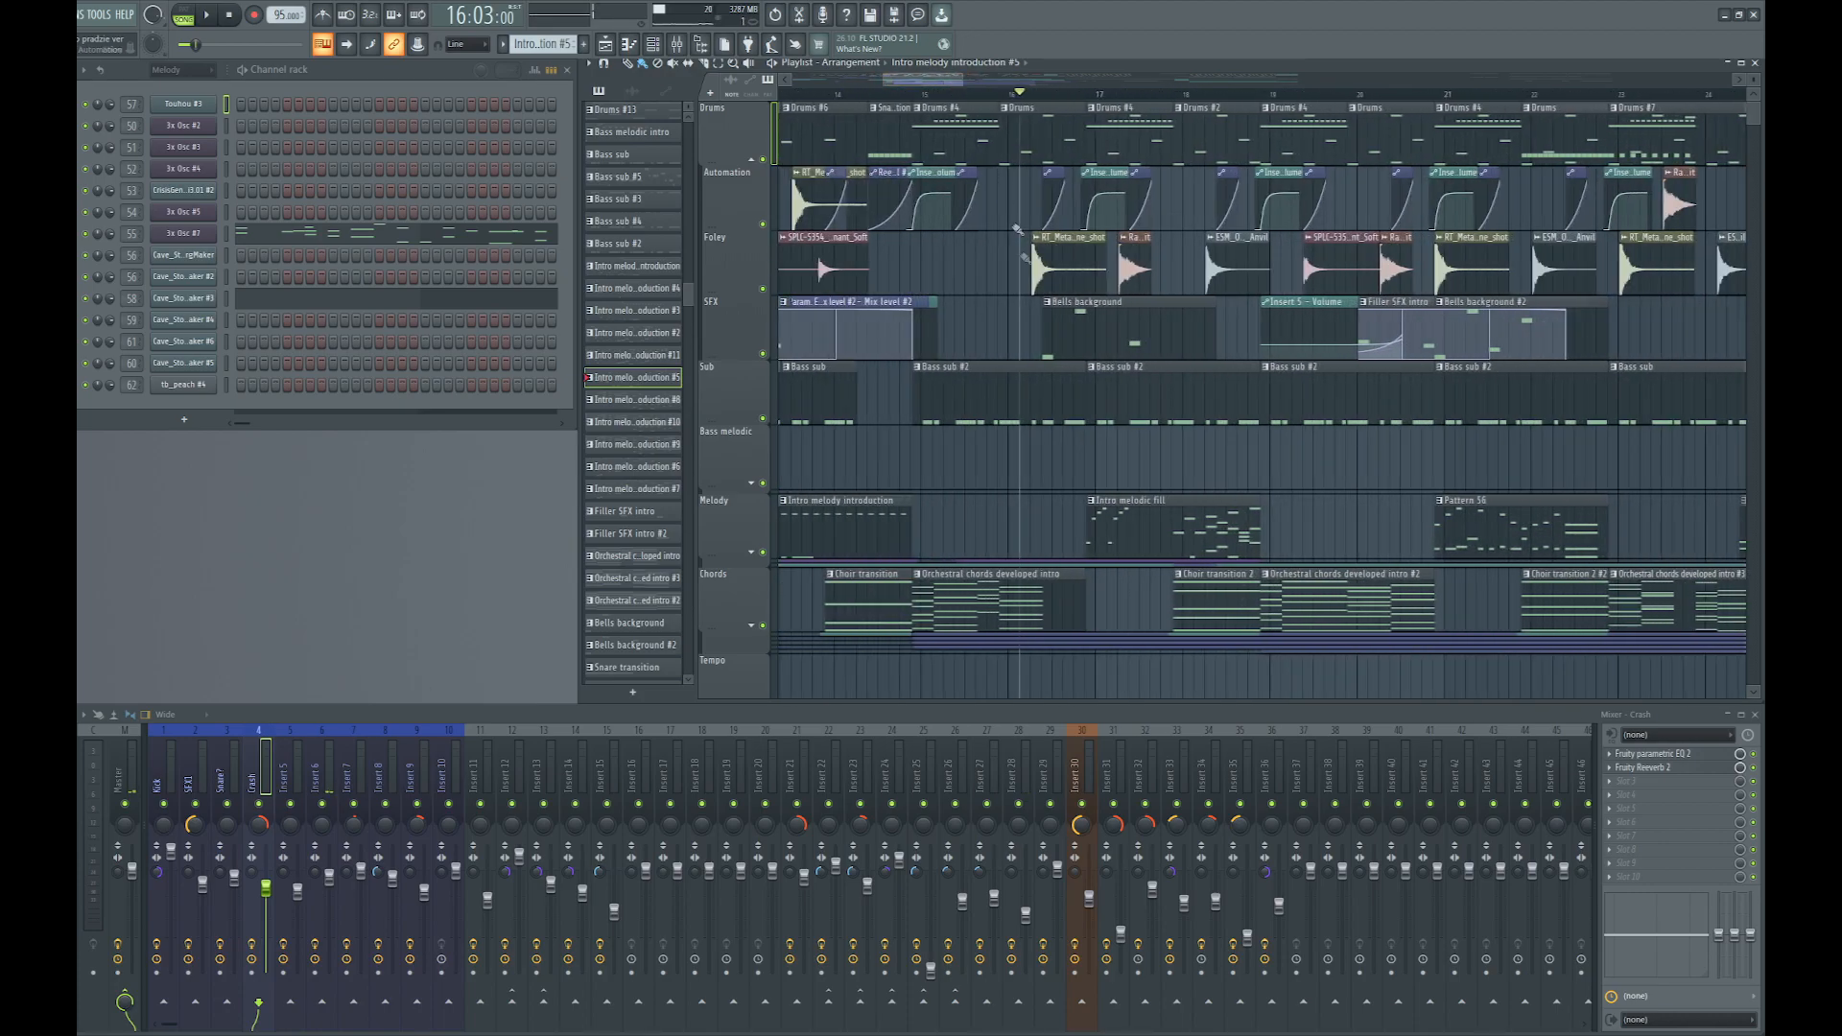
{"action": "scroll", "coordinate": [1090, 519], "scroll_direction": "right", "scroll_amount": 4}
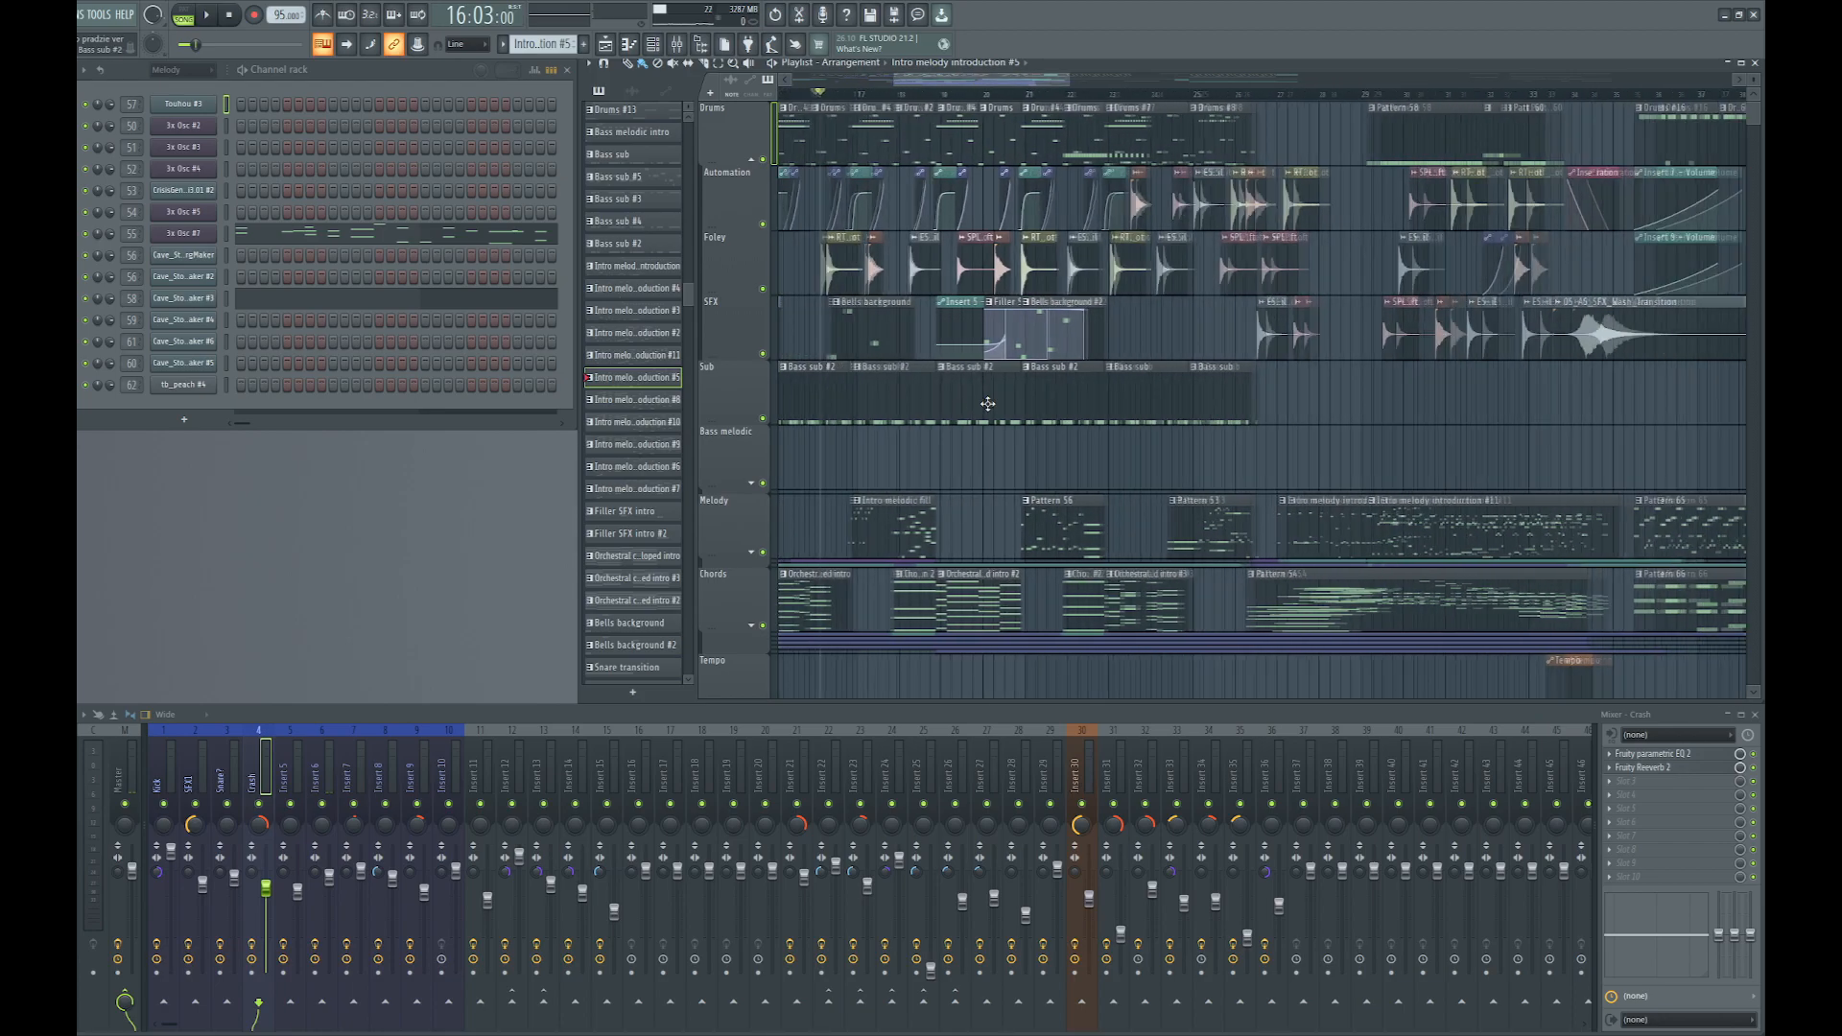
{"action": "scroll", "coordinate": [1015, 519], "scroll_direction": "left", "scroll_amount": 3}
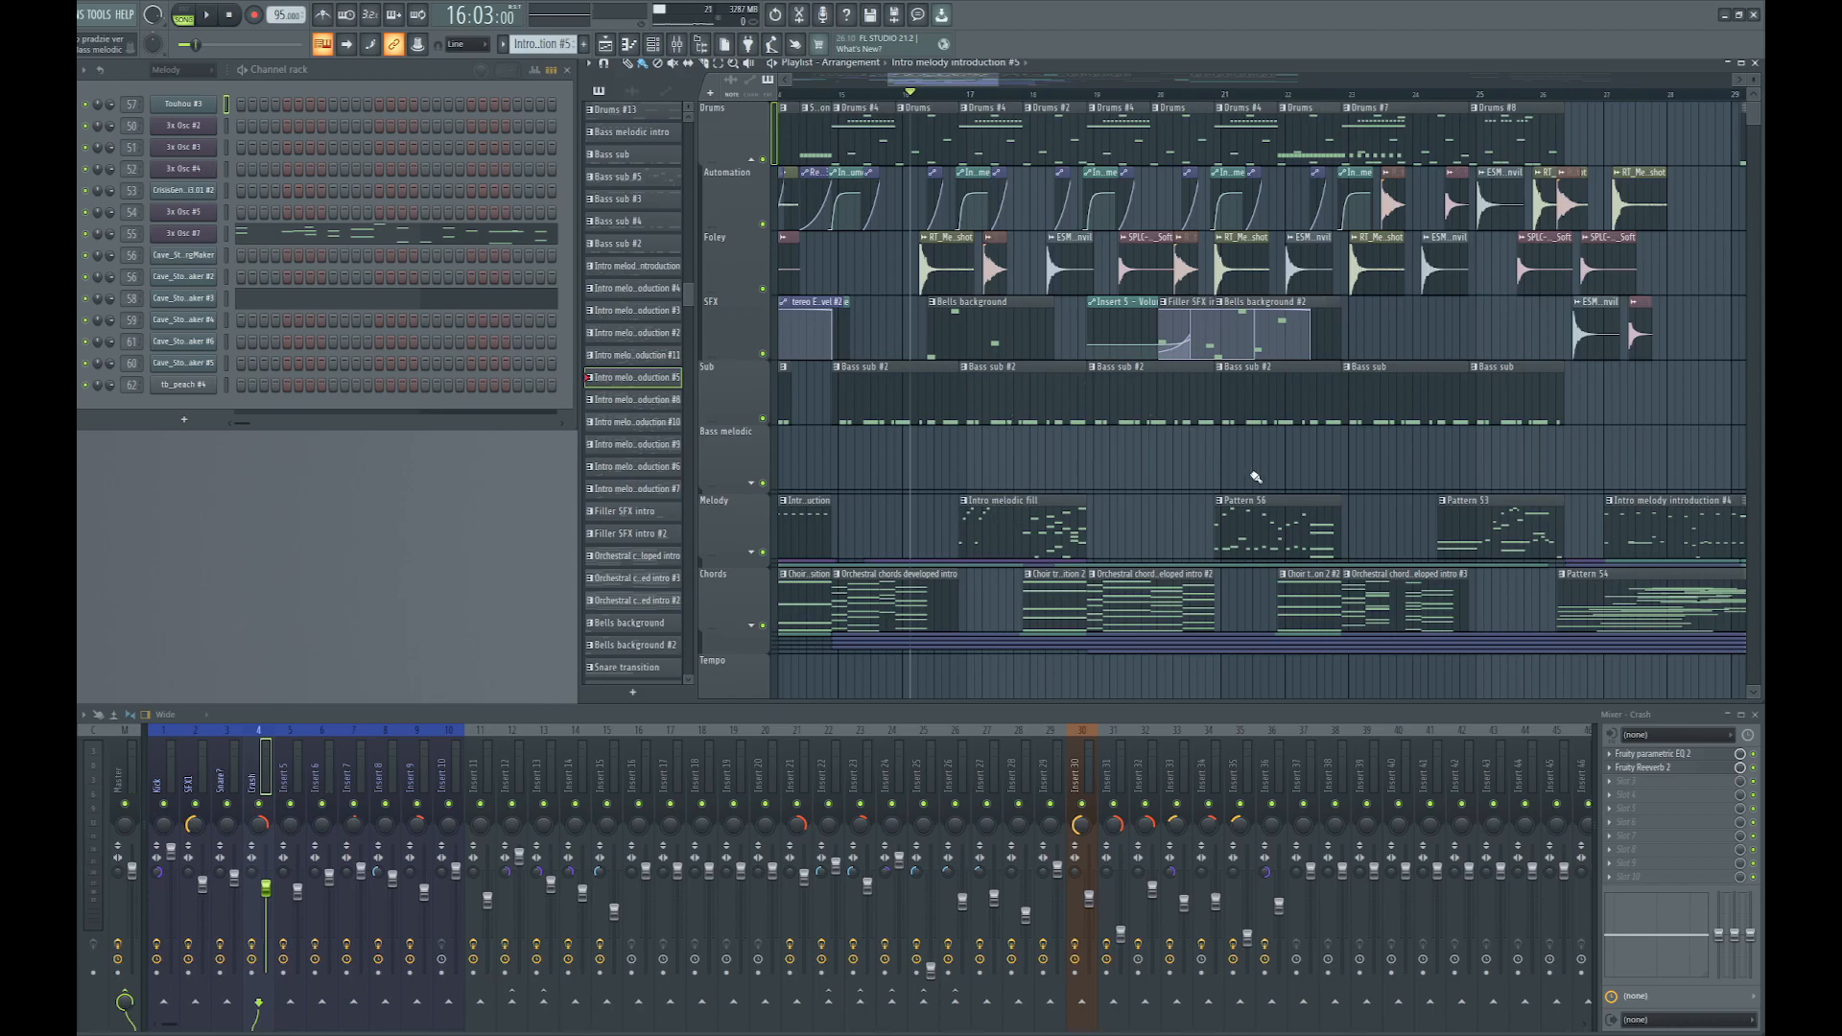
{"action": "left_click", "coordinate": [752, 159]}
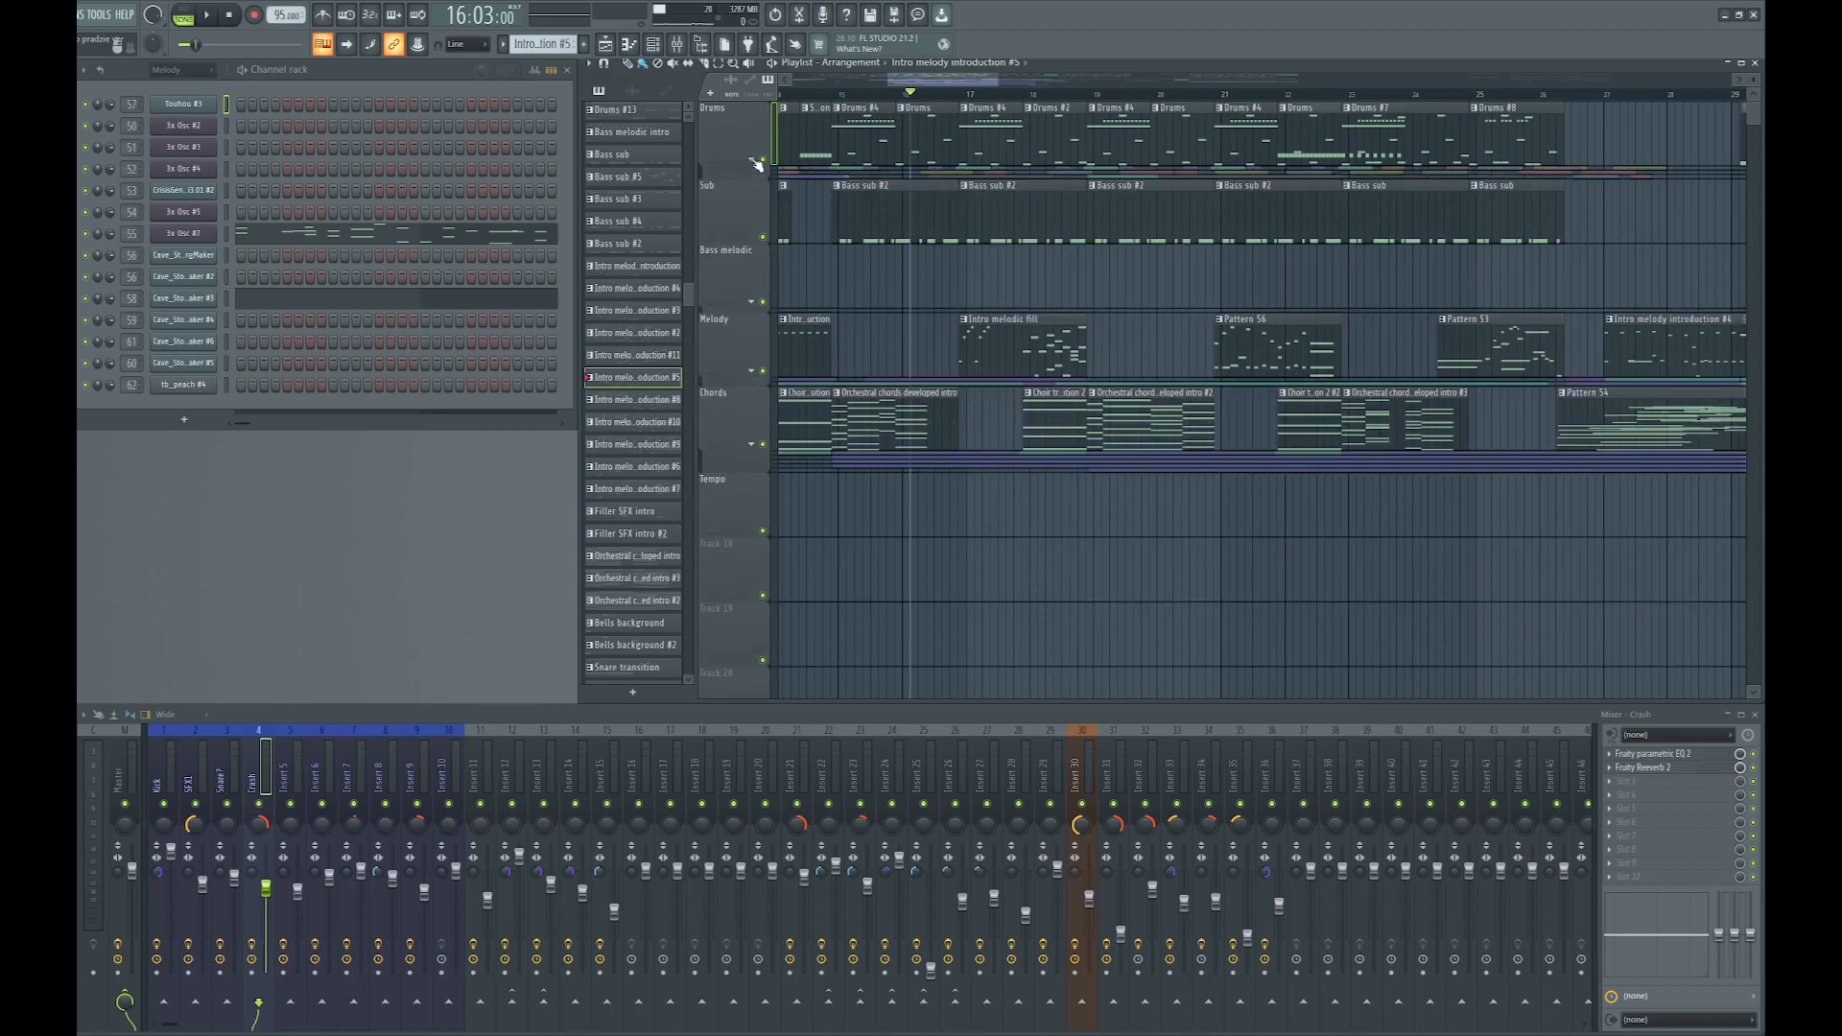
{"action": "left_click", "coordinate": [752, 445]}
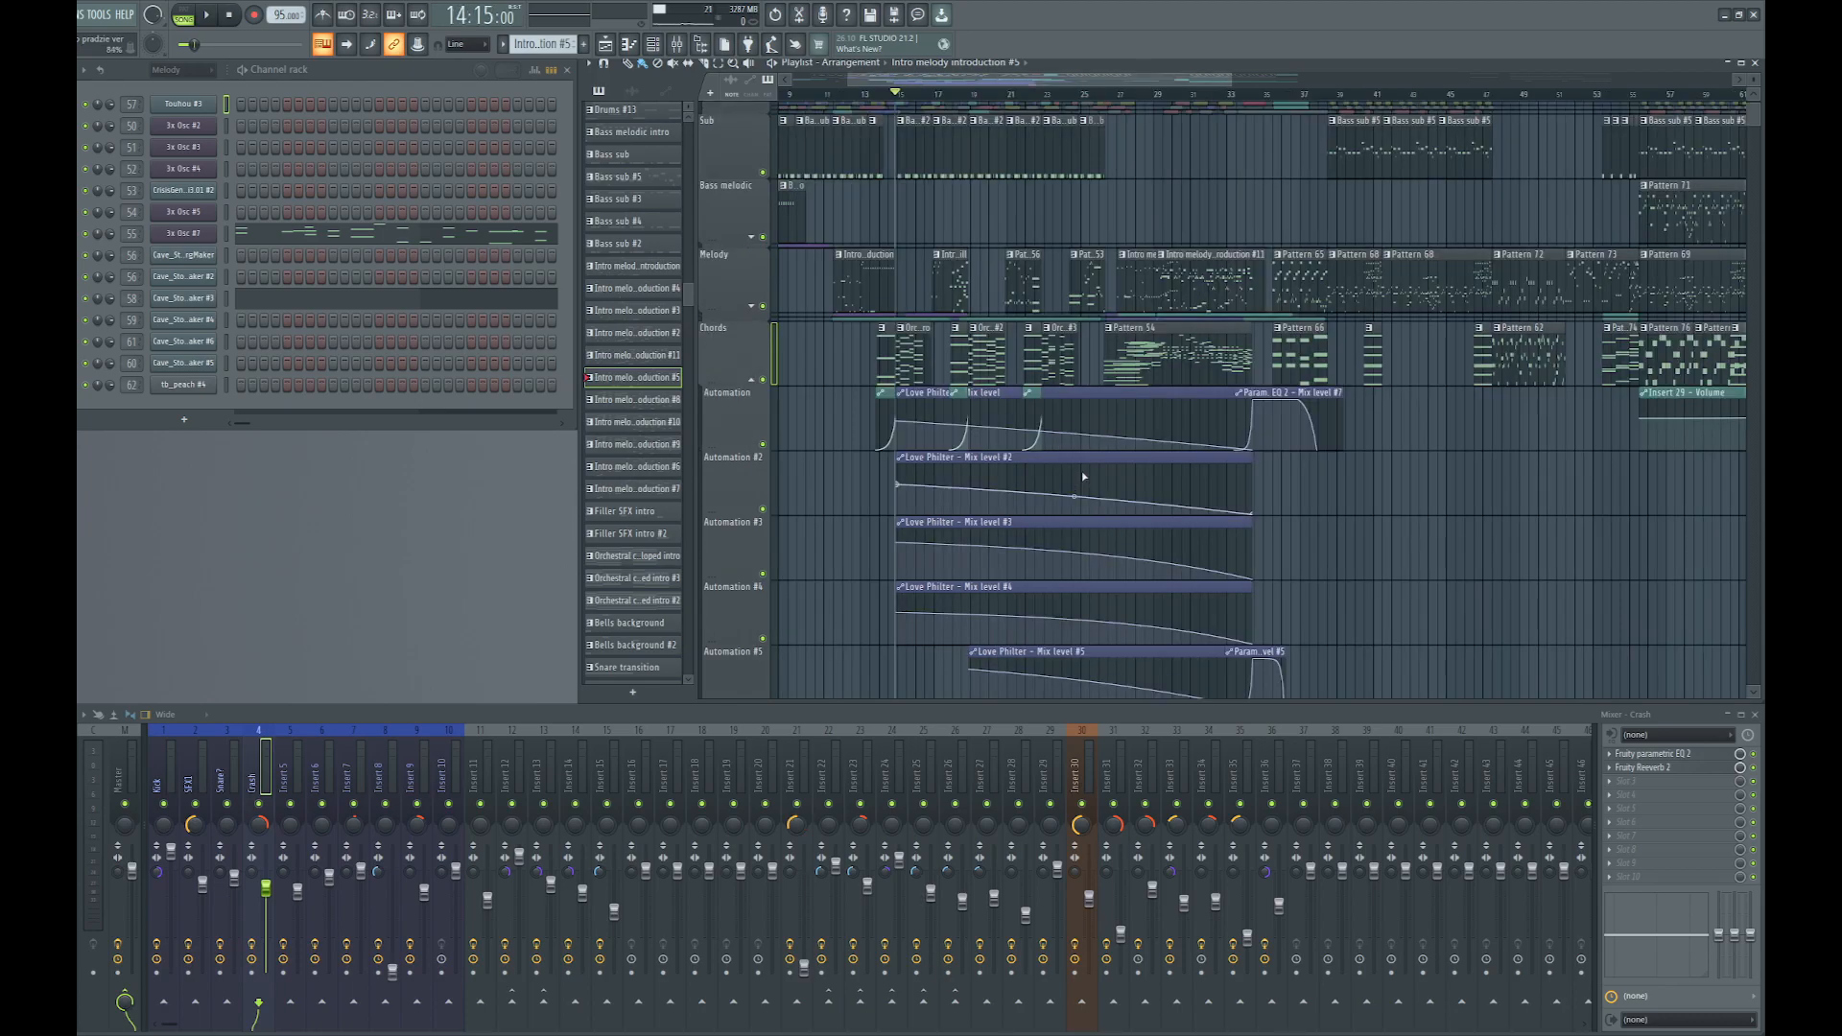
Solo the Chords group with its five automation tracks and play it from the first Orchestral chords developed intro clip
{"action": "scroll", "coordinate": [765, 614], "scroll_direction": "down", "scroll_amount": 3}
{"action": "left_click", "coordinate": [764, 509]}
{"action": "left_click", "coordinate": [764, 509]}
{"action": "key", "text": "space"}
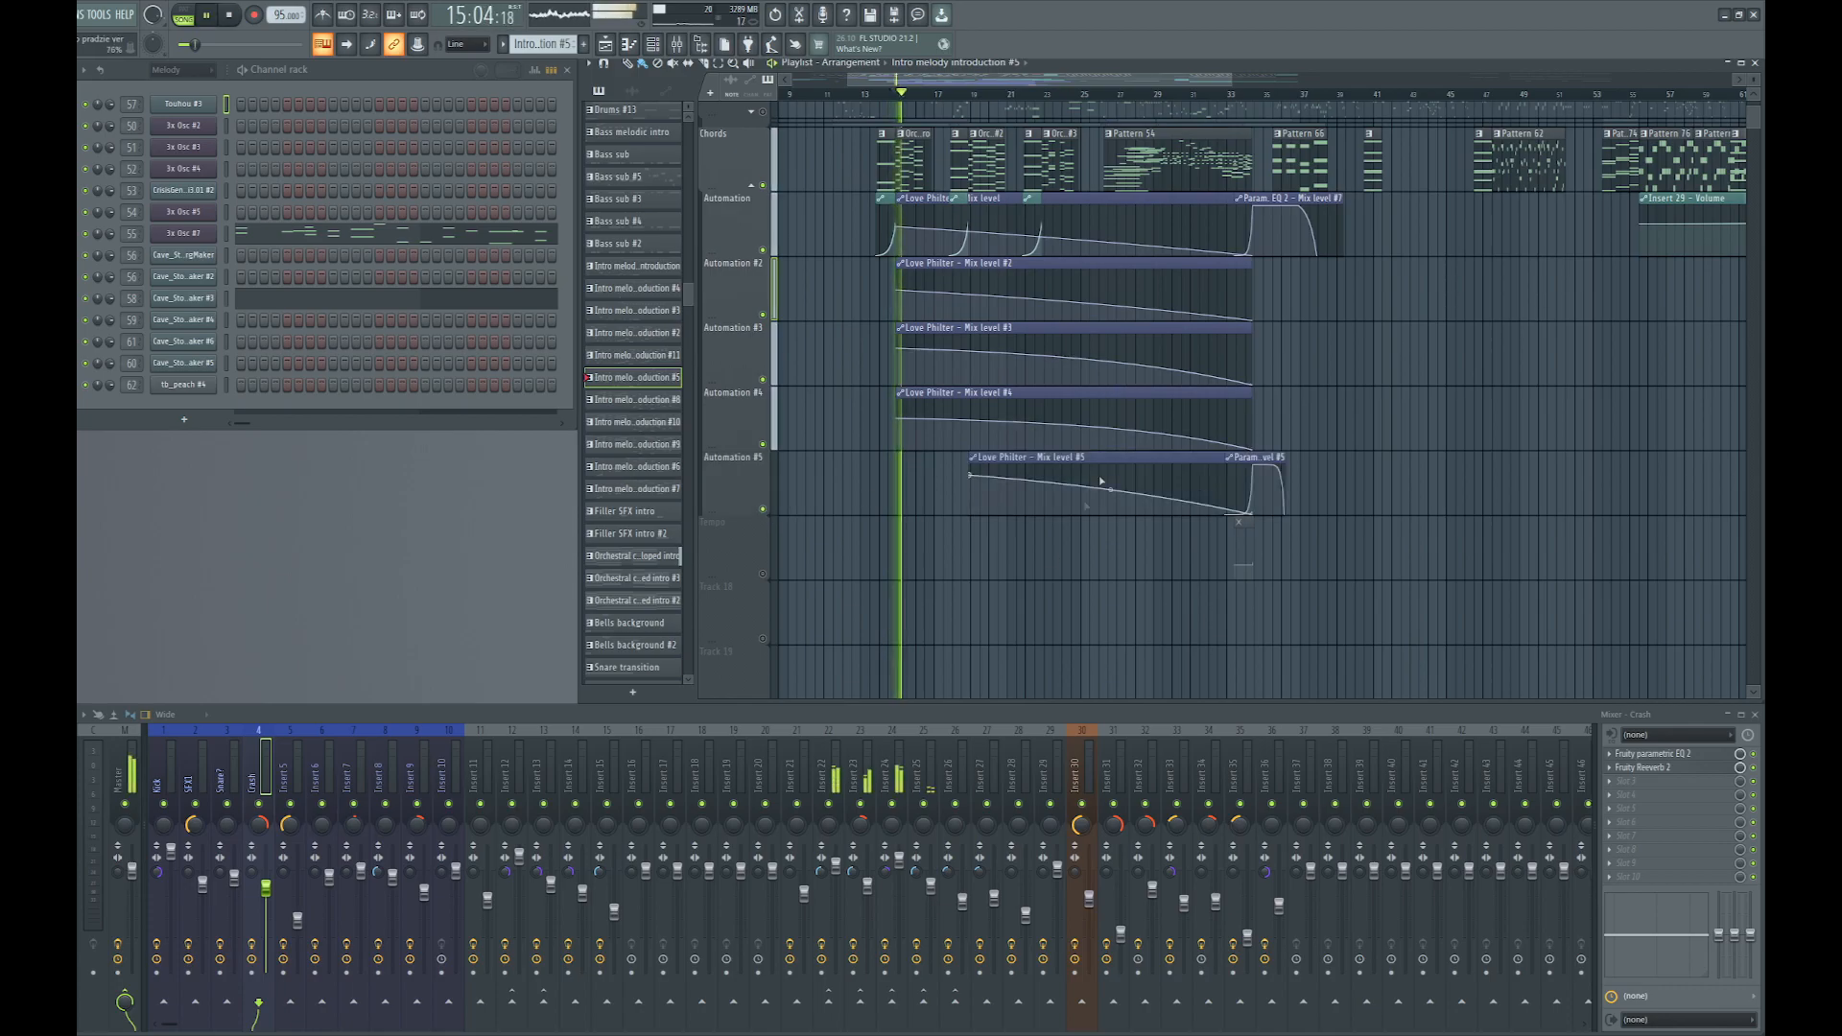
{"action": "scroll", "coordinate": [1074, 576], "scroll_direction": "up", "scroll_amount": 4}
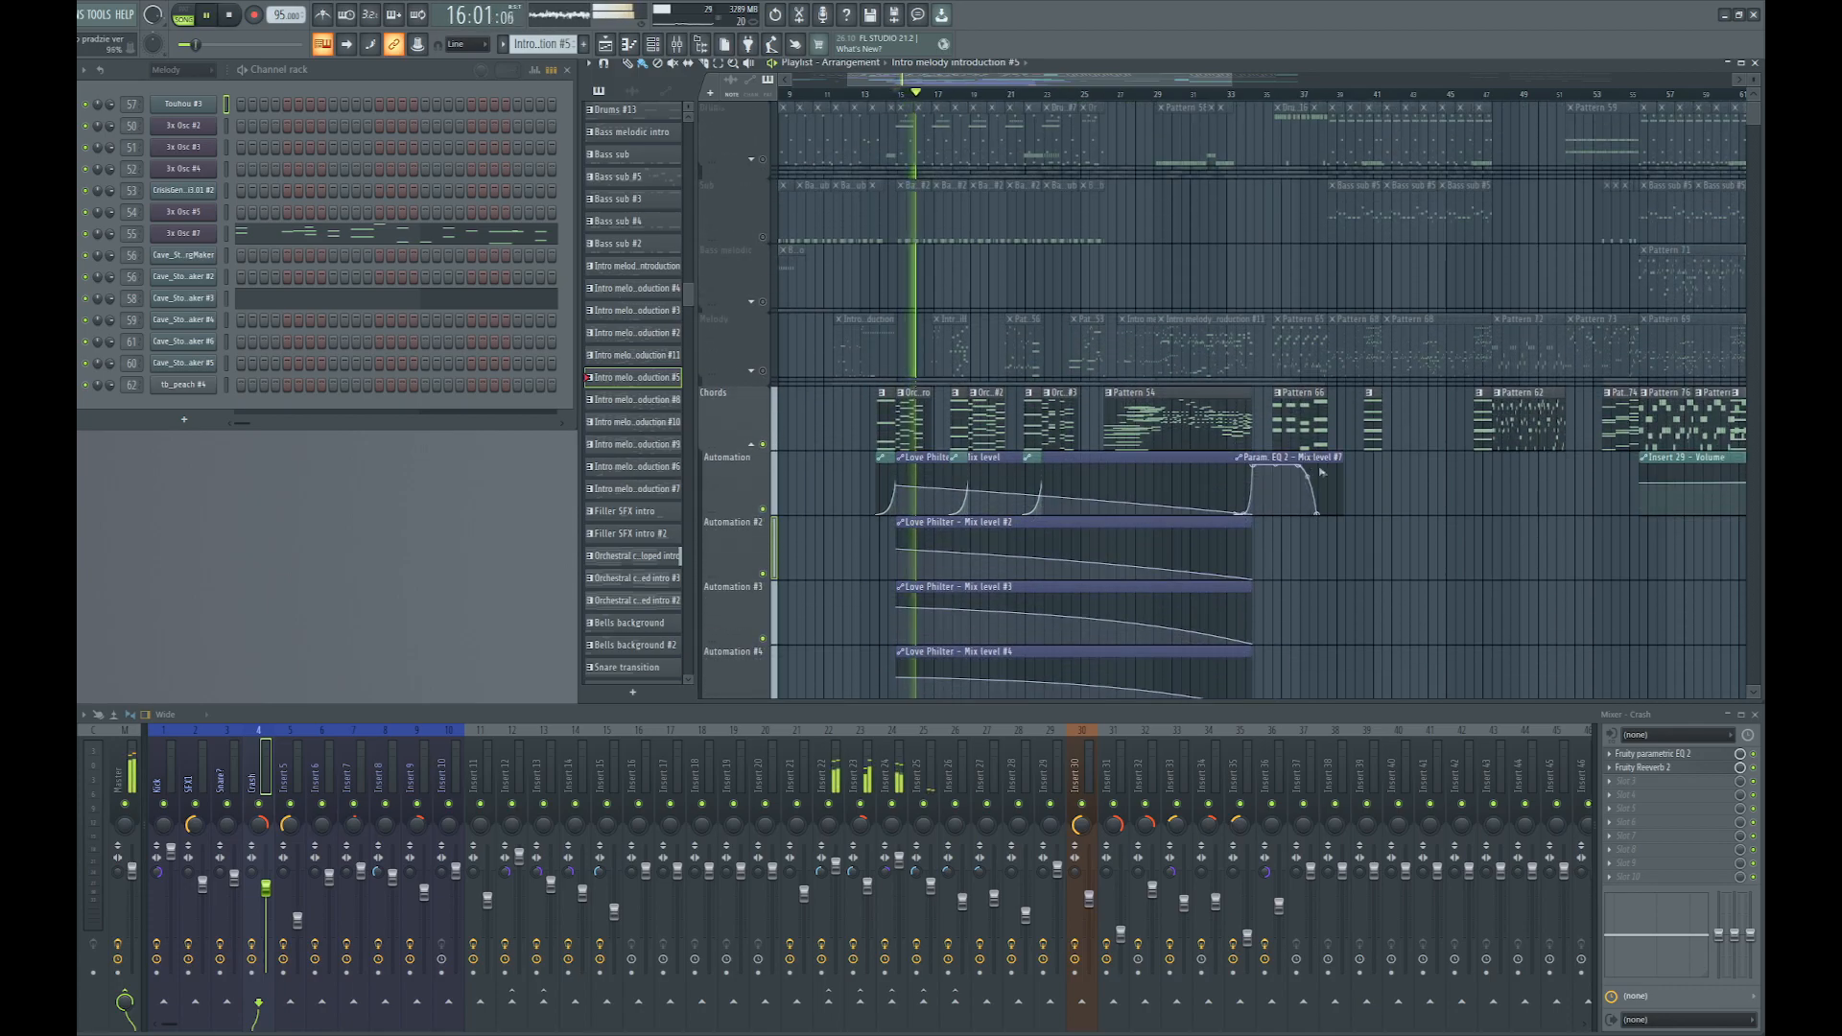
{"action": "scroll", "coordinate": [1357, 527], "scroll_direction": "up", "scroll_amount": 2}
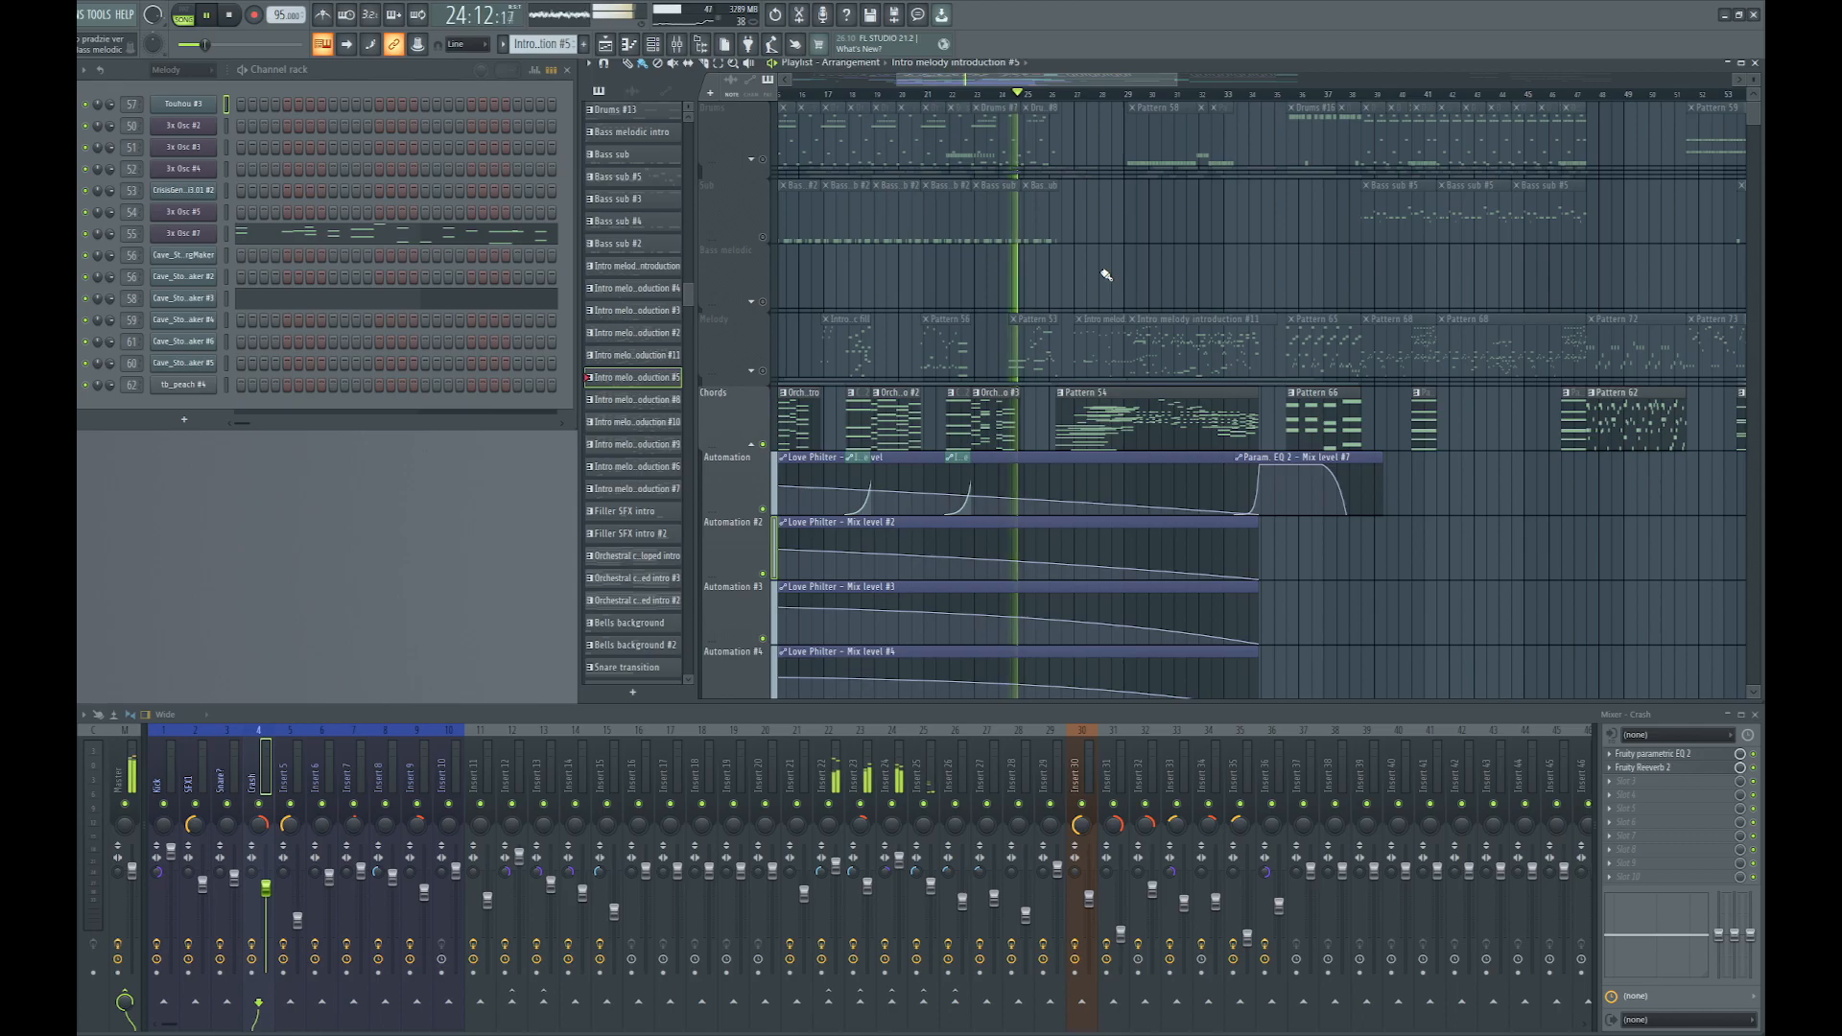
{"action": "key", "text": "space"}
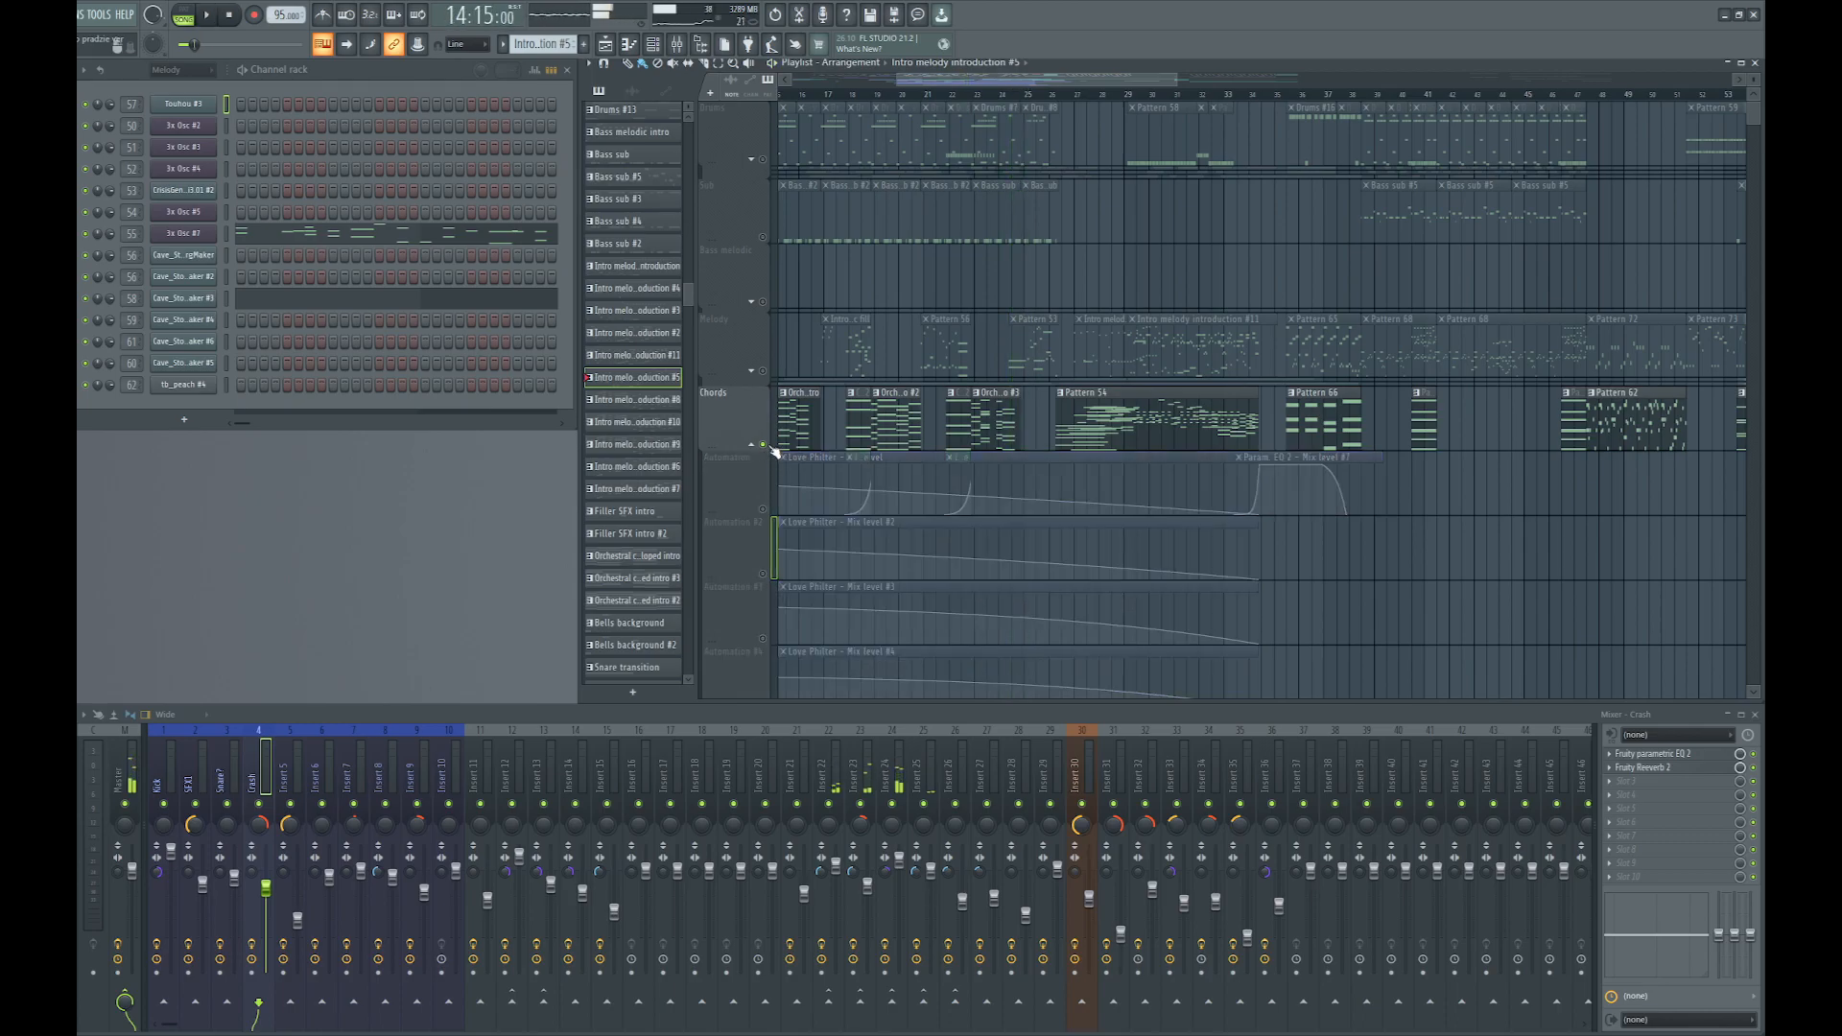
Examine the Love Philter Mix level automation beneath the Chords track and select the first Orchestral chords developed intro clip's pattern
{"action": "scroll", "coordinate": [849, 562], "scroll_direction": "down", "scroll_amount": 3}
{"action": "scroll", "coordinate": [814, 472], "scroll_direction": "up", "scroll_amount": 2}
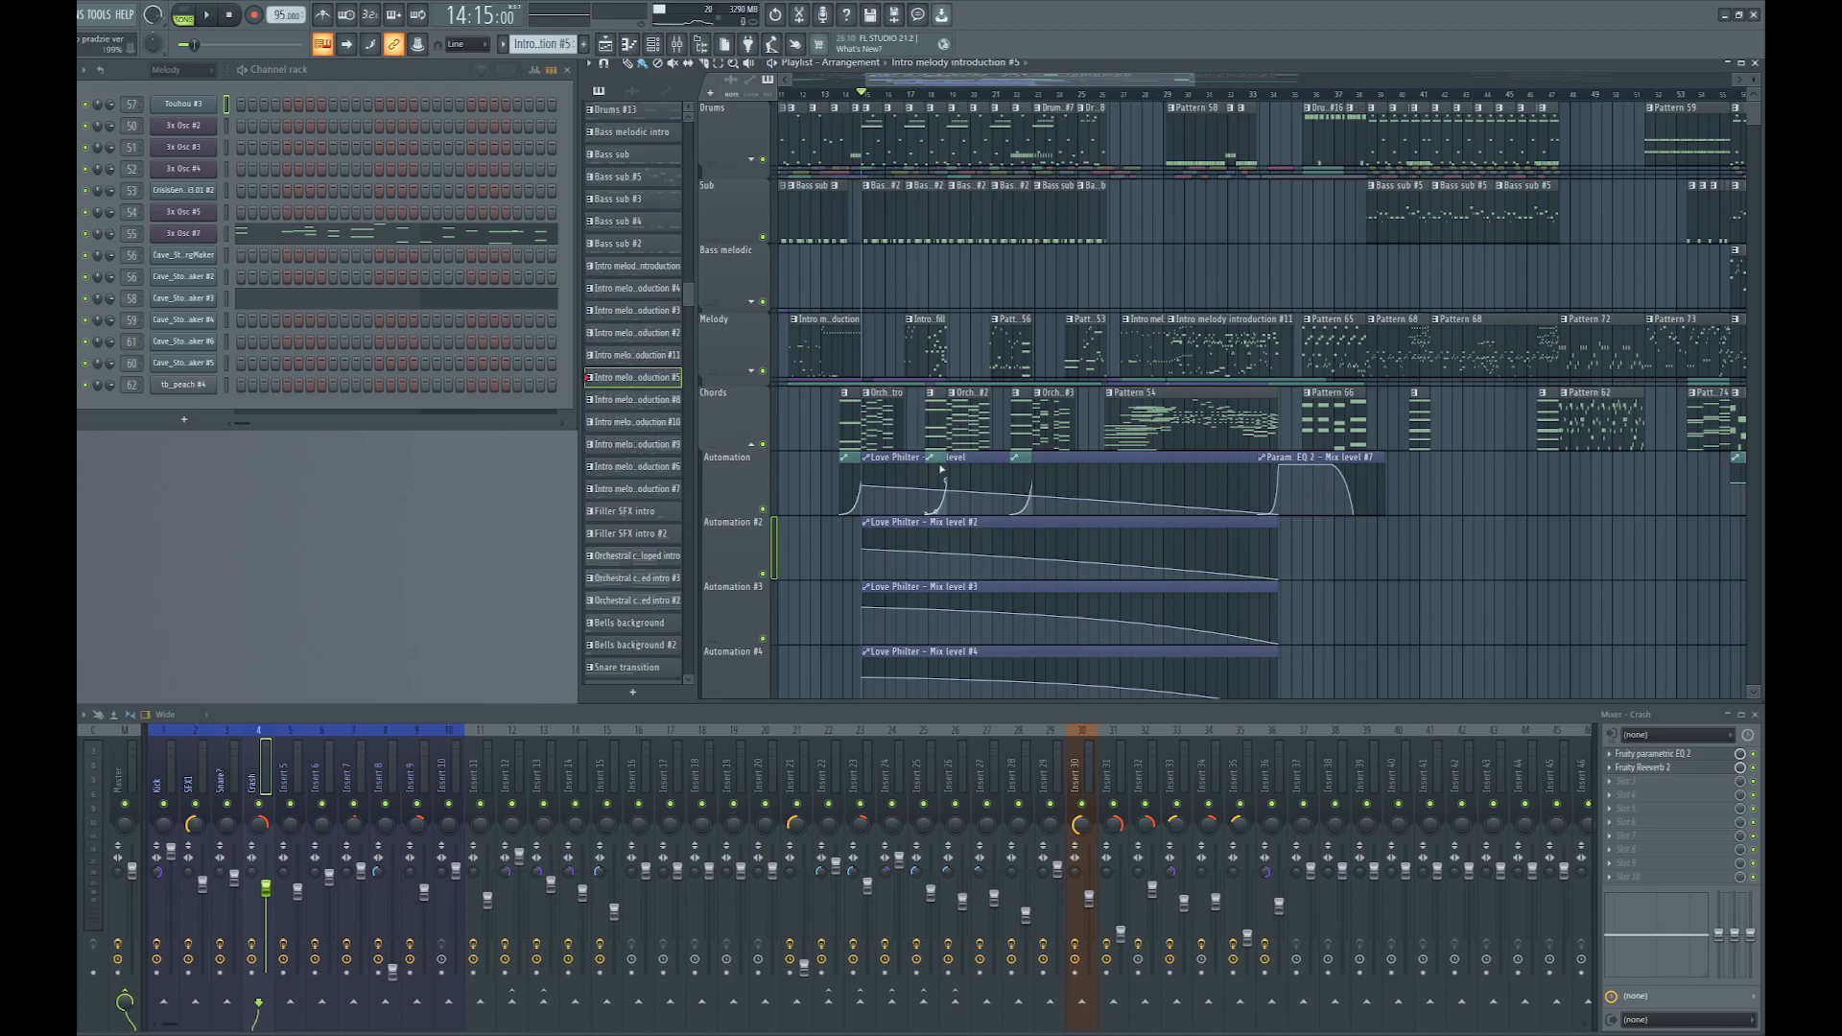
{"action": "scroll", "coordinate": [876, 400], "scroll_direction": "down", "scroll_amount": 3}
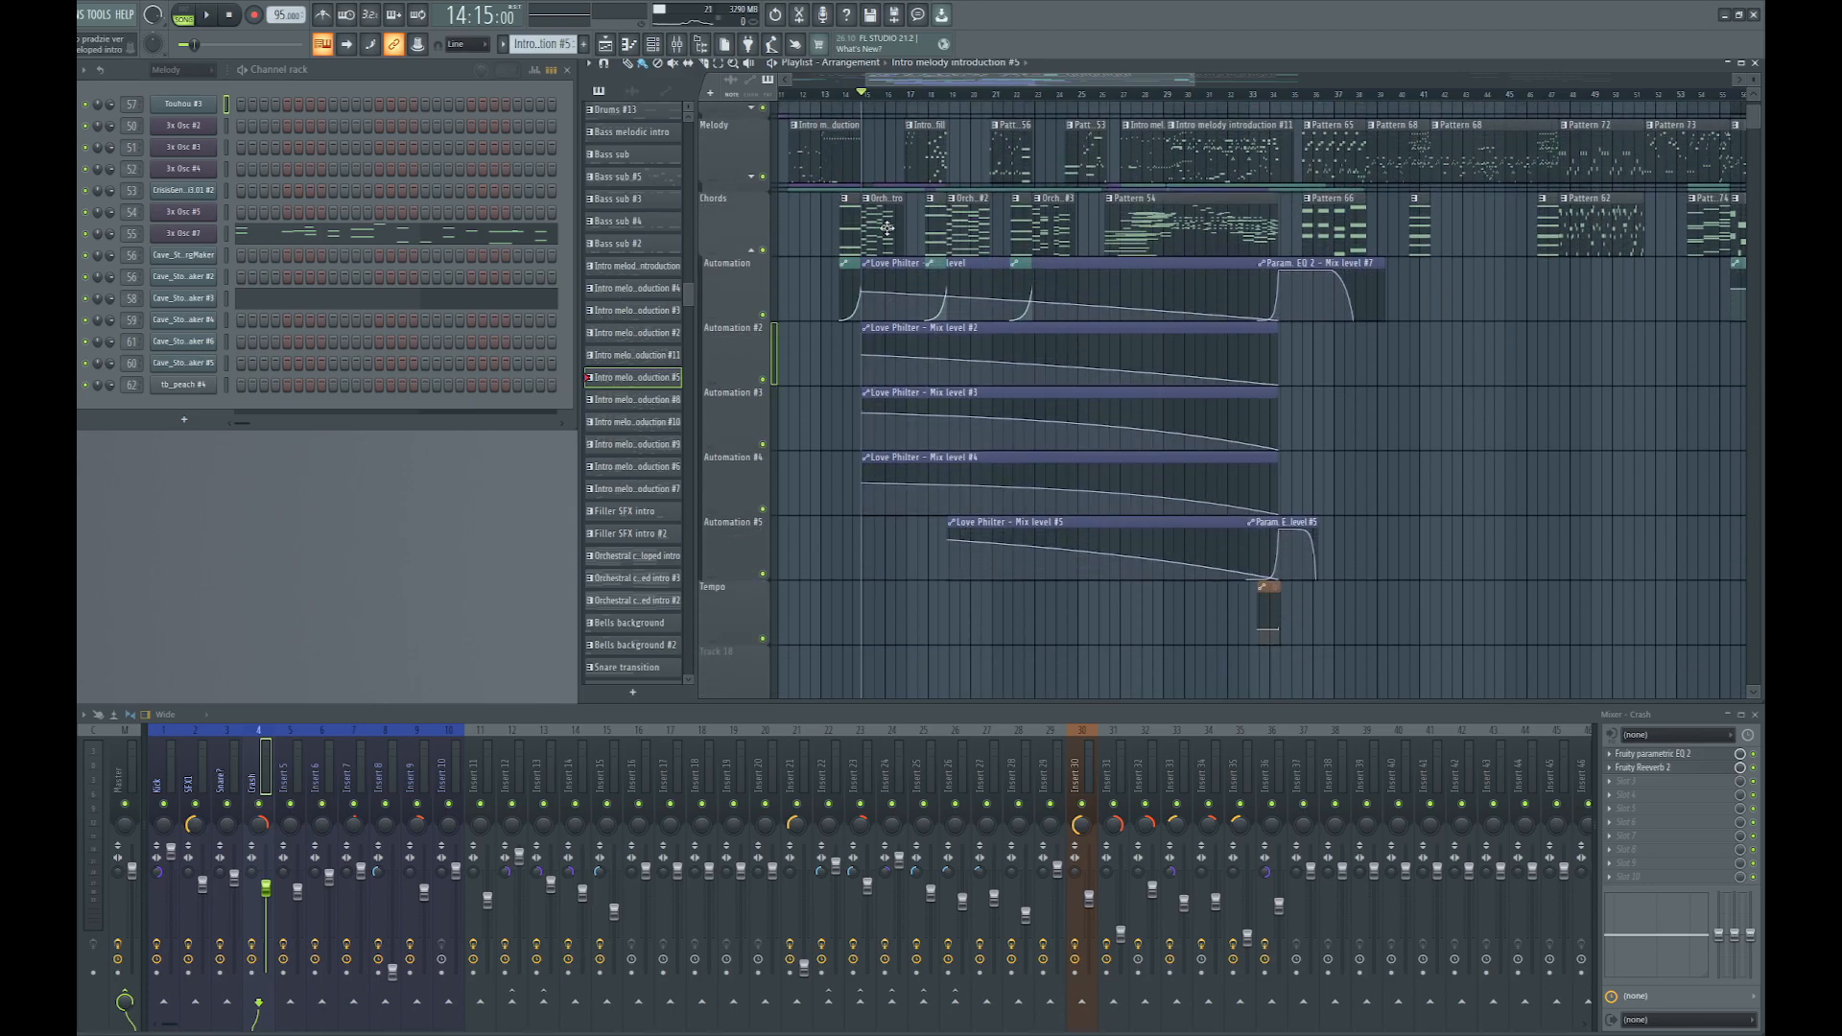
{"action": "left_click", "coordinate": [888, 228]}
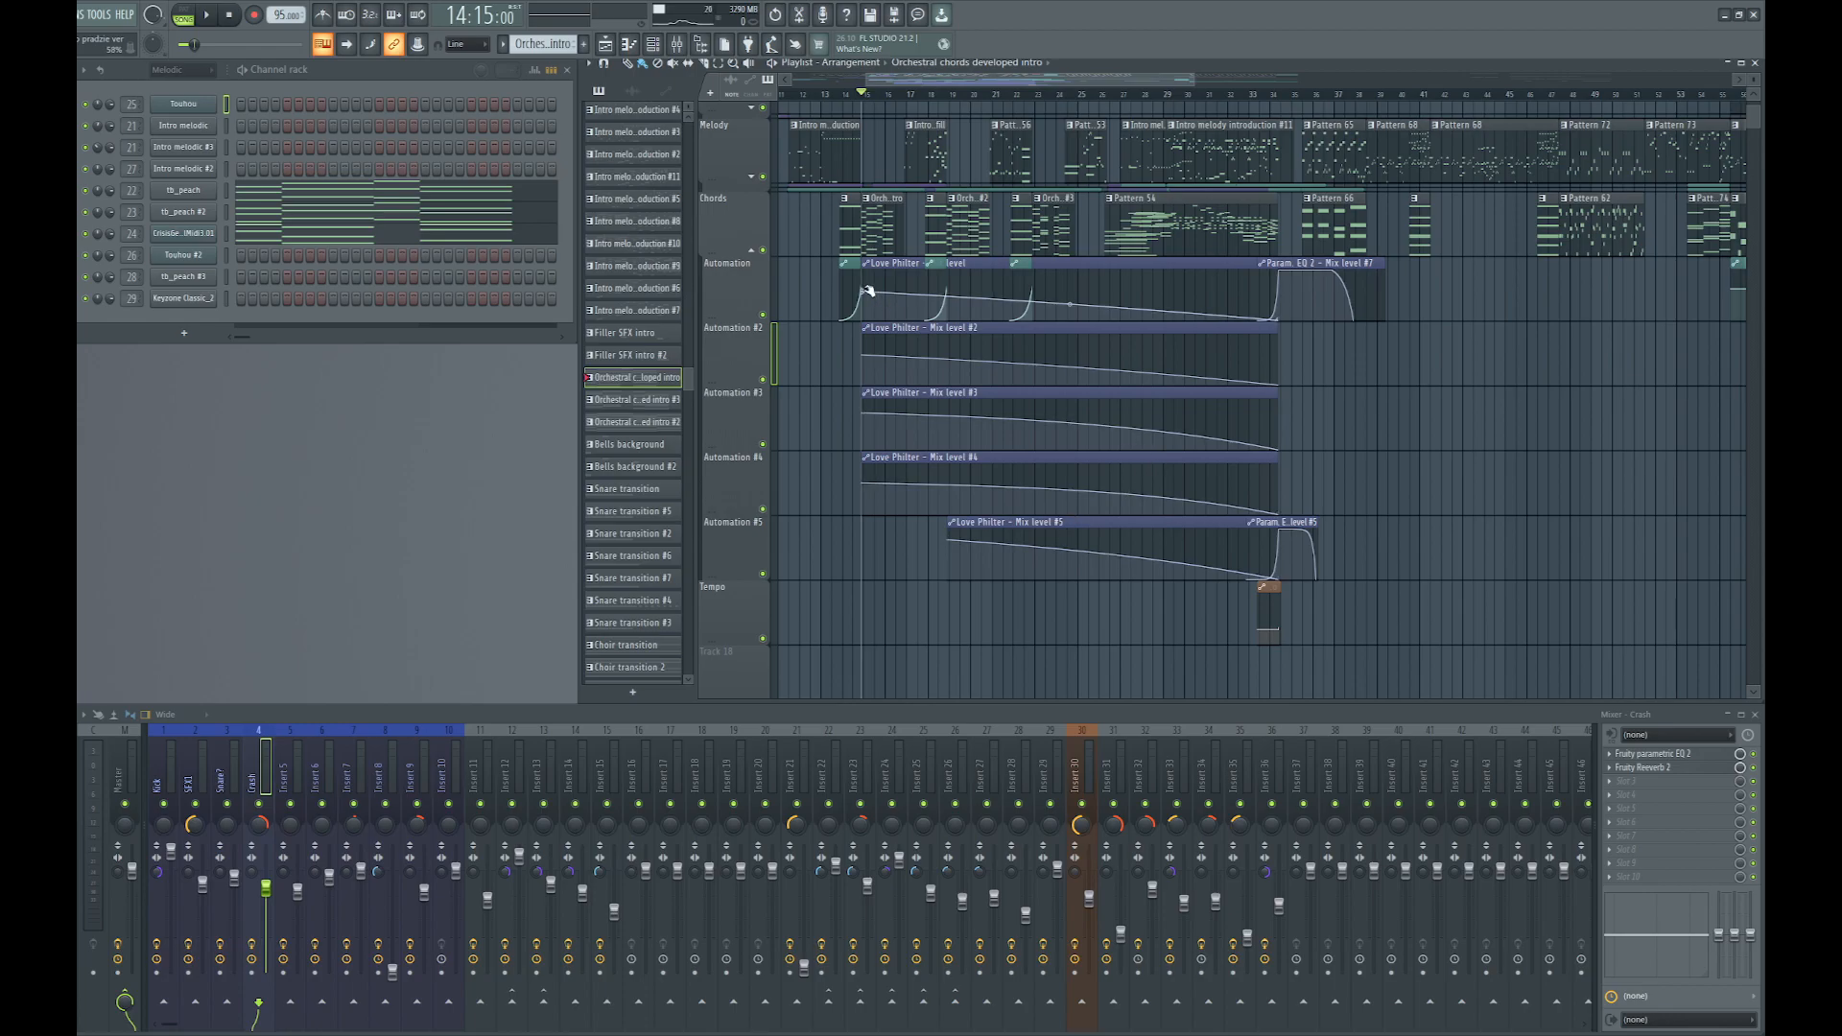
{"action": "scroll", "coordinate": [869, 291], "scroll_direction": "up", "scroll_amount": 3}
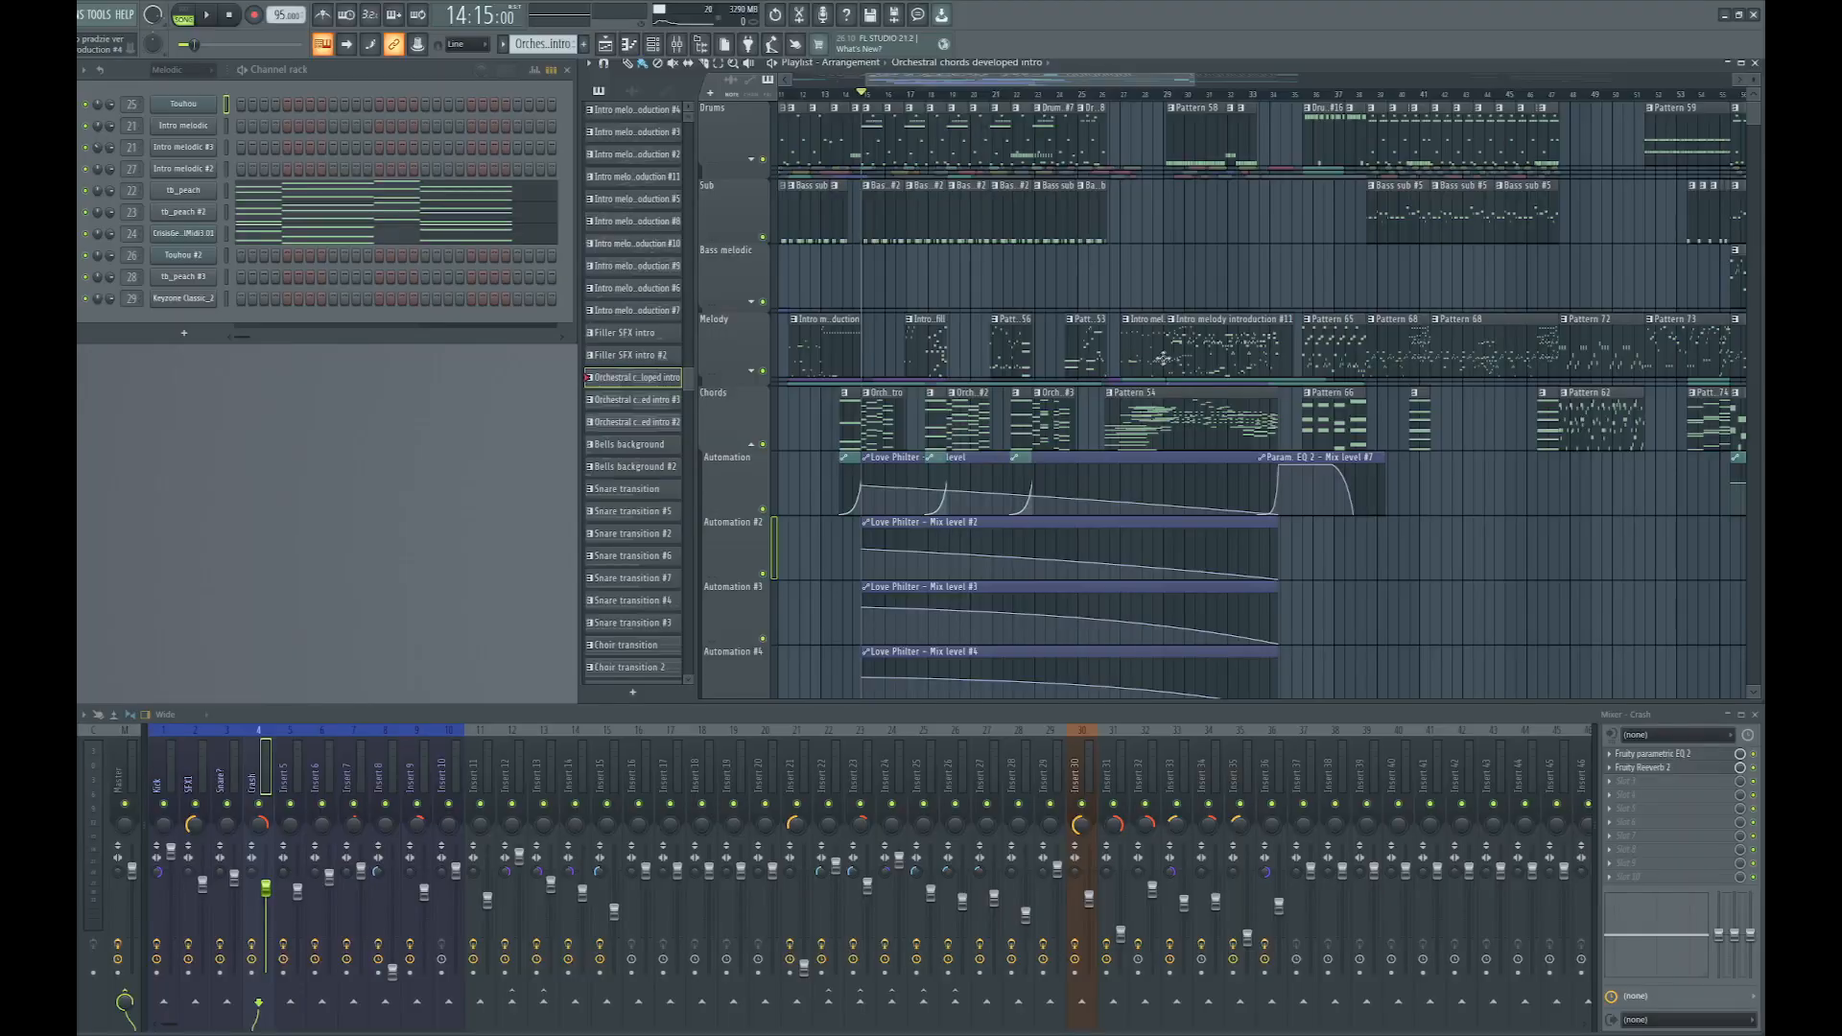
Set a time selection from the start of Pattern 53 to the end of Pattern 54 and play it
{"action": "scroll", "coordinate": [1163, 357], "scroll_direction": "up", "scroll_amount": 5}
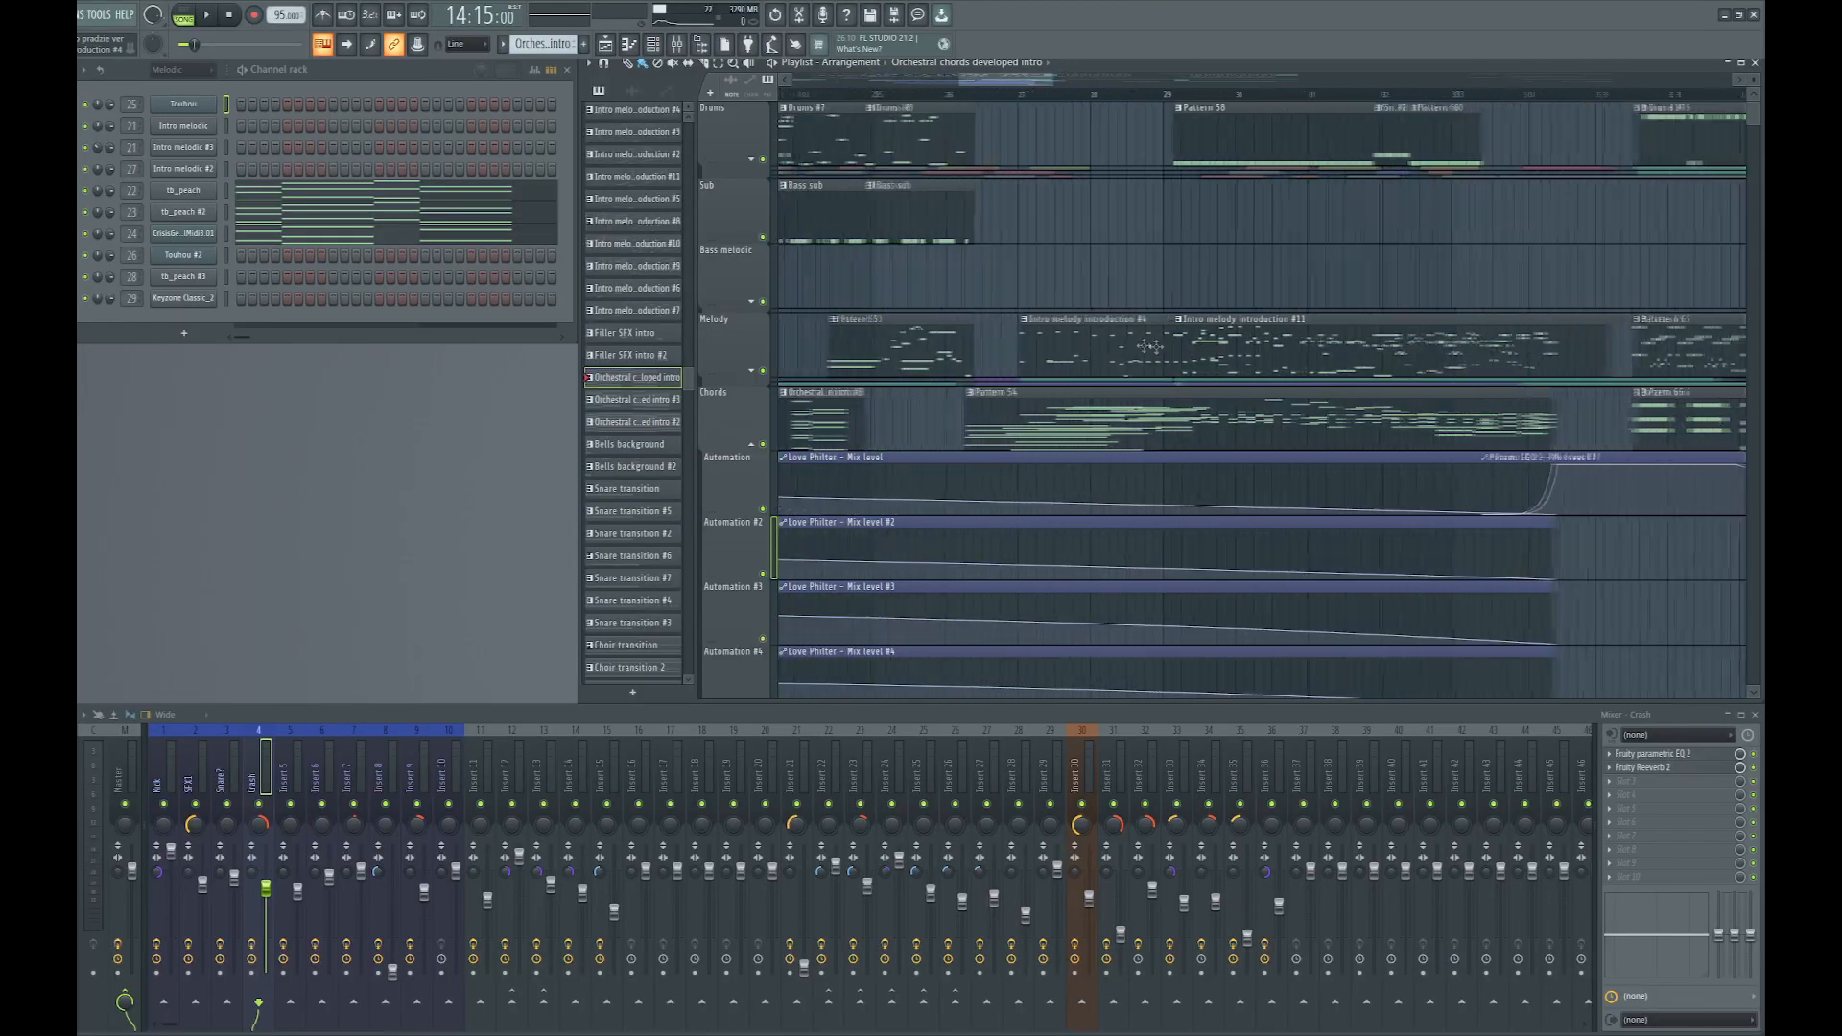
{"action": "left_click_drag", "start_coordinate": [827, 103], "coordinate": [1563, 96]}
{"action": "key", "text": "space"}
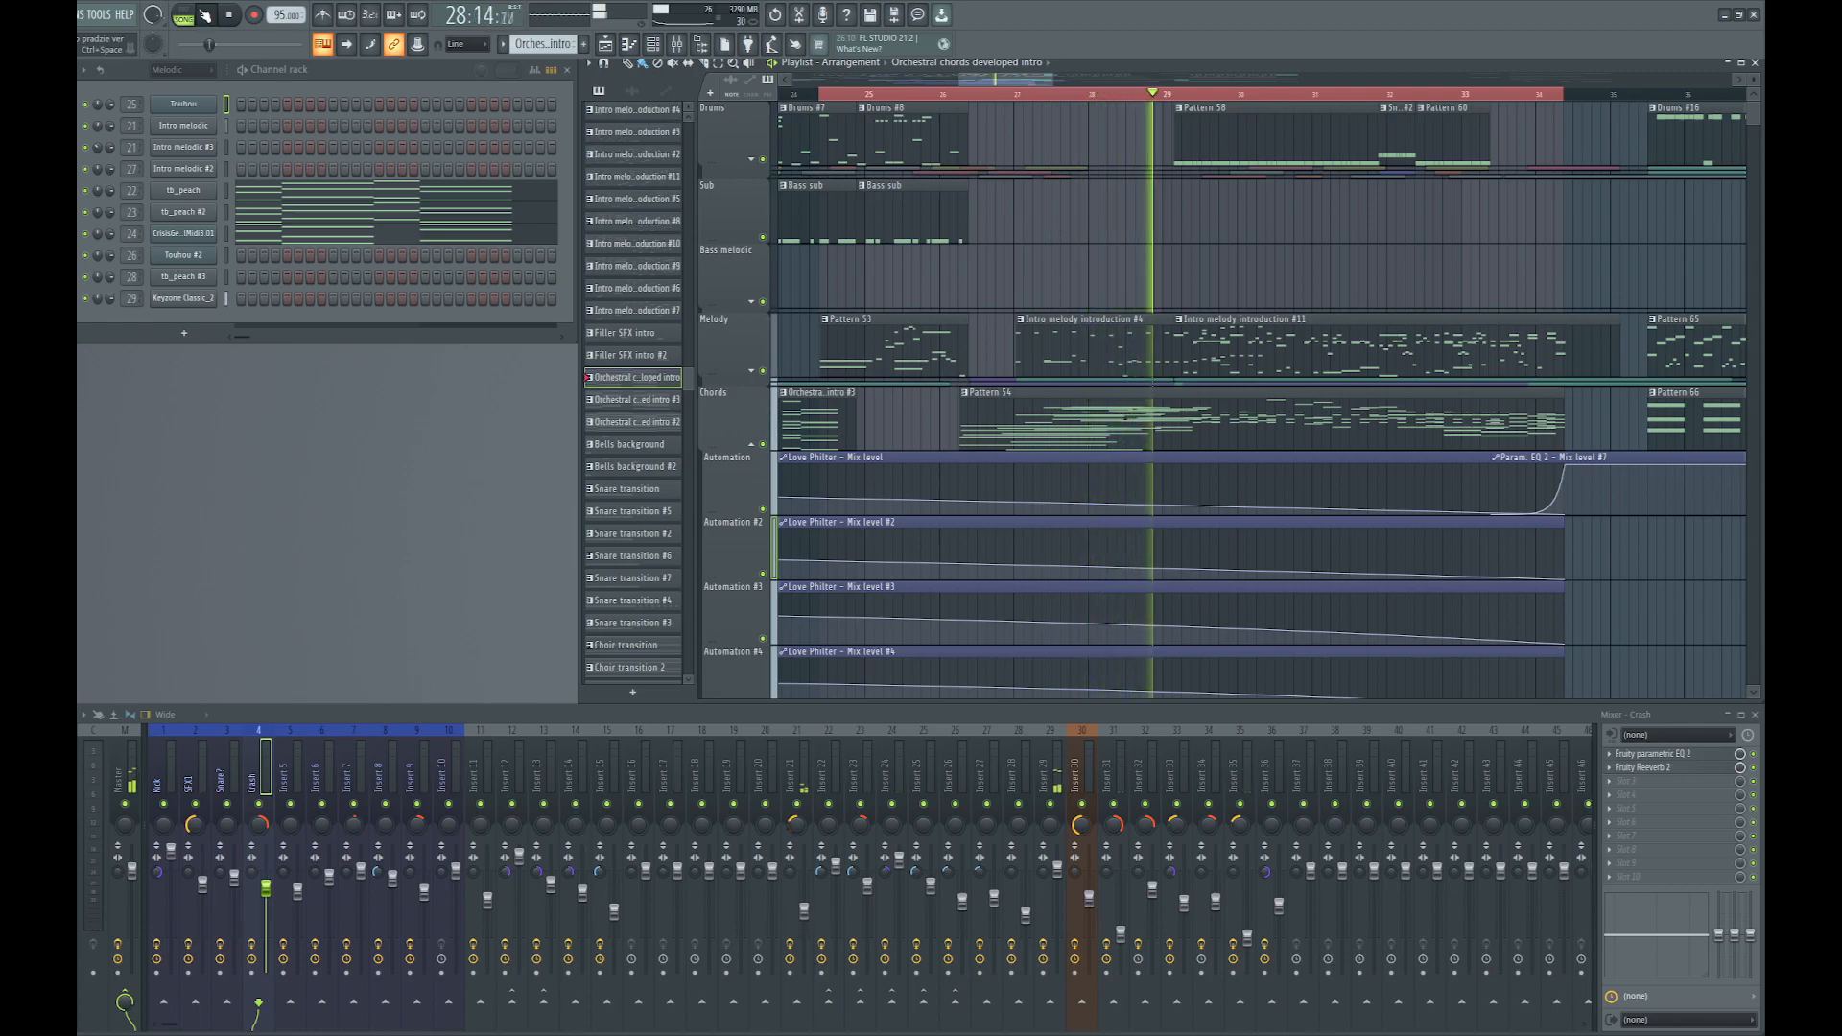
{"action": "key", "text": "space"}
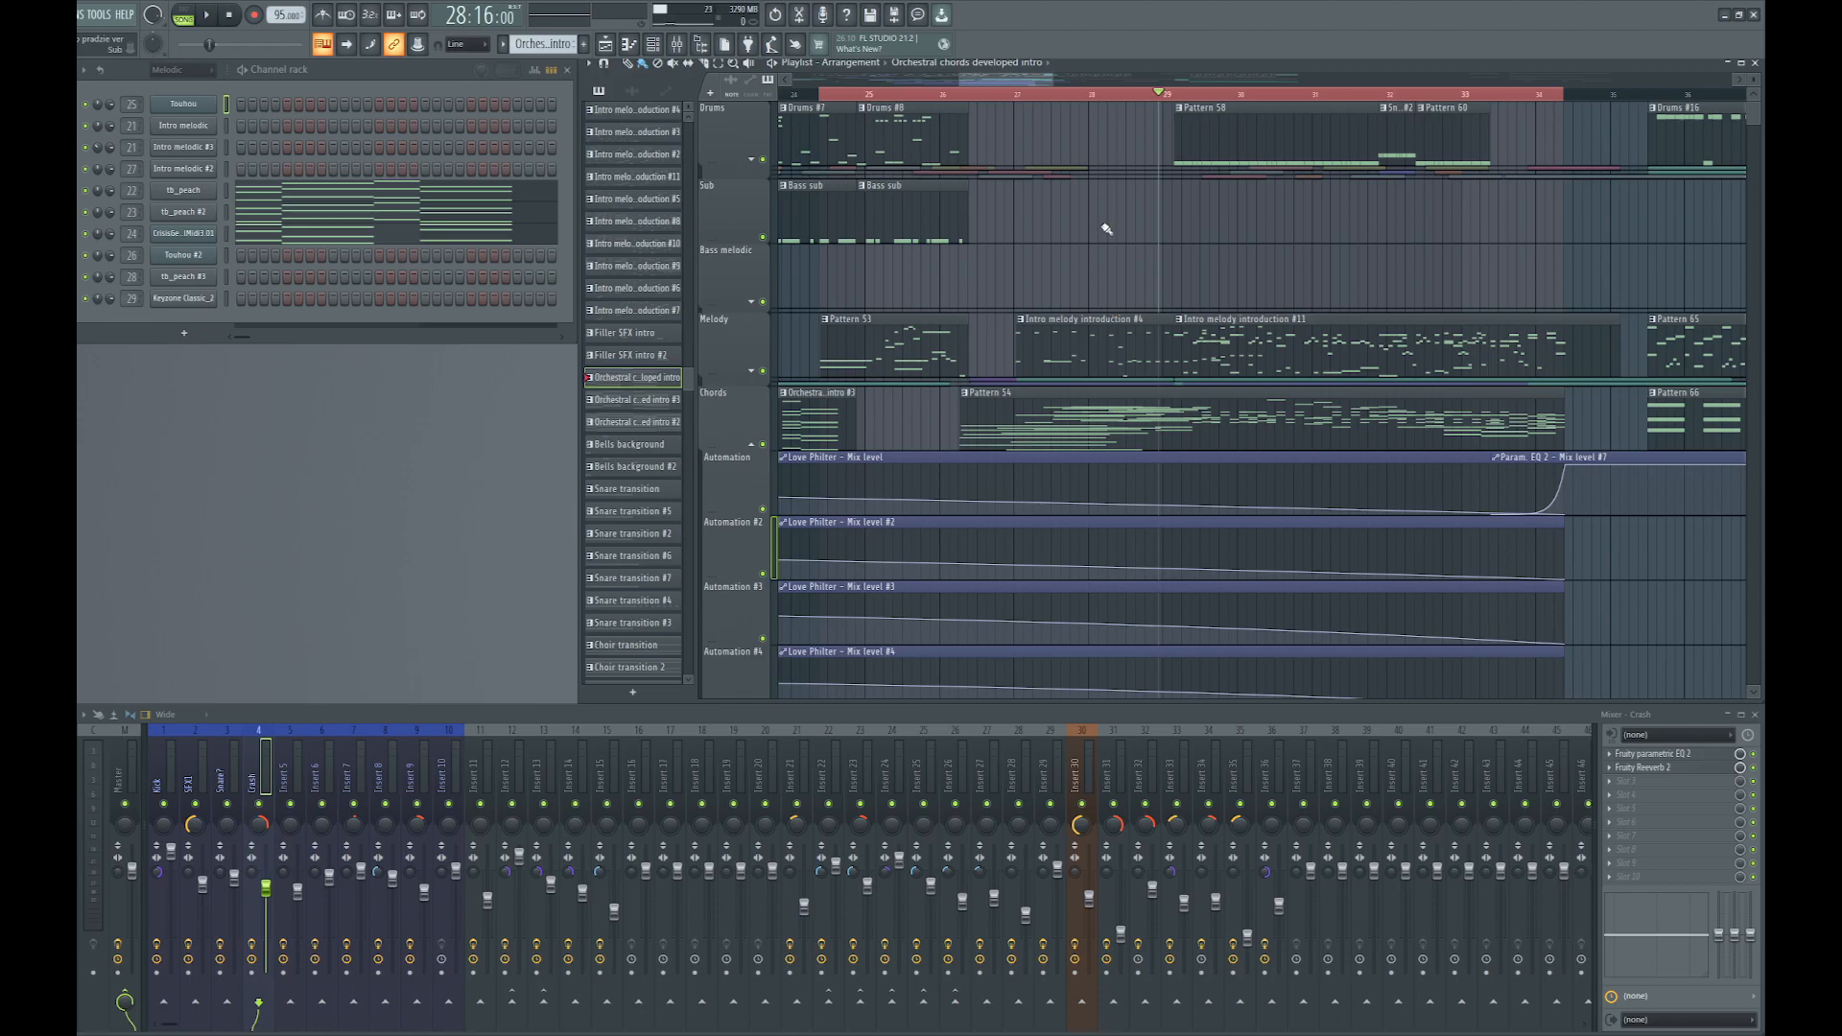
{"action": "scroll", "coordinate": [1139, 268], "scroll_direction": "down", "scroll_amount": 2}
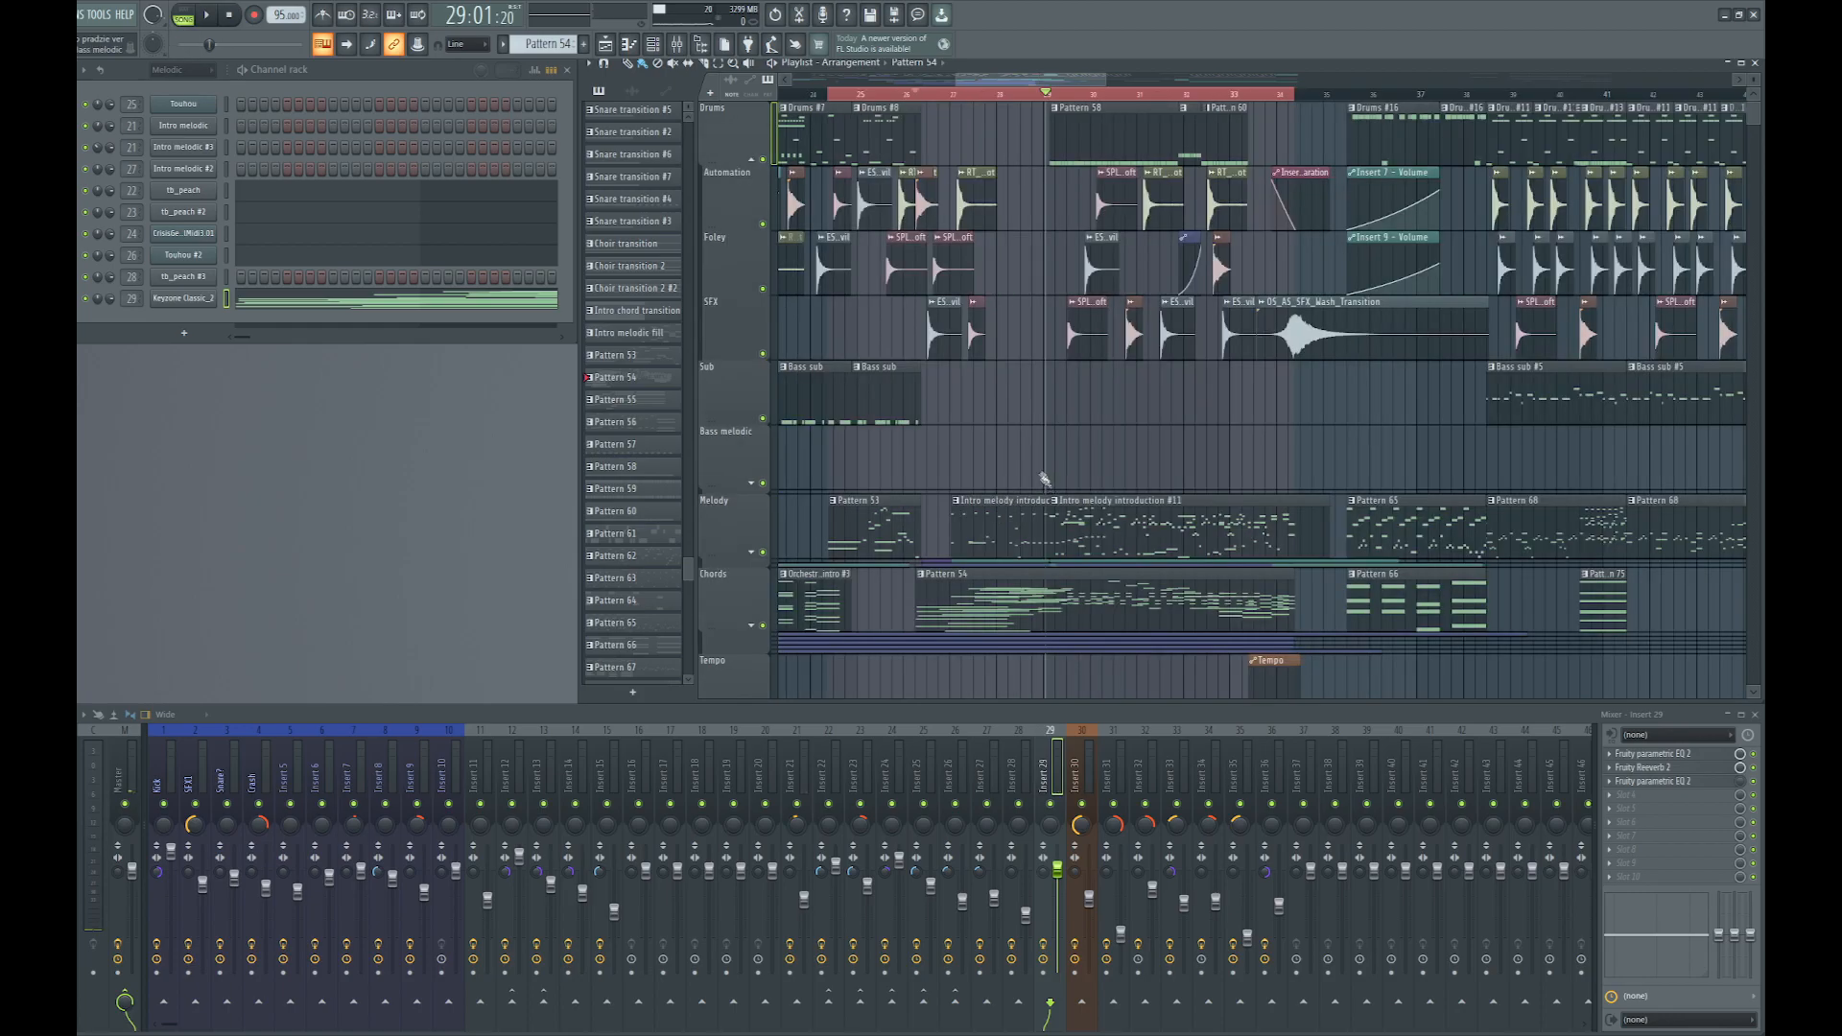
Examine the Intro melody introduction #4 and #11 clips on the Melody track, selecting each clip's pattern to view its channel notes
{"action": "left_click", "coordinate": [964, 532]}
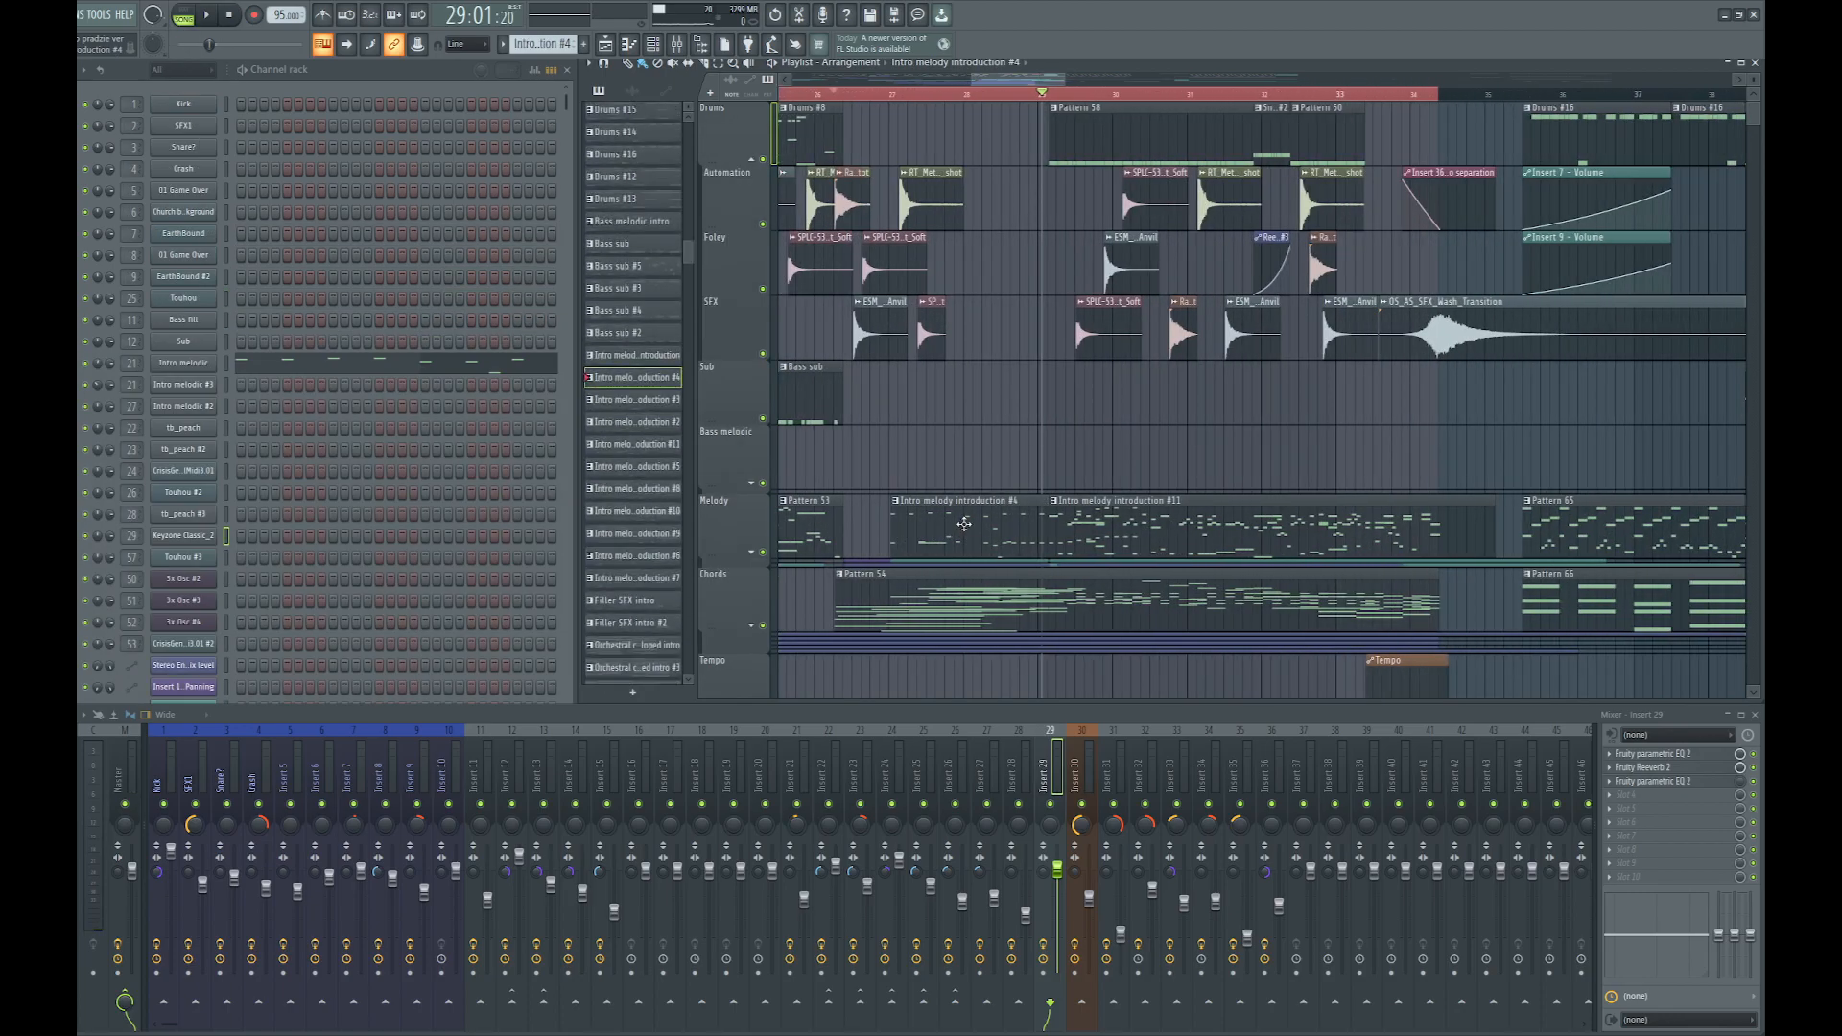
{"action": "scroll", "coordinate": [405, 453], "scroll_direction": "down", "scroll_amount": 8}
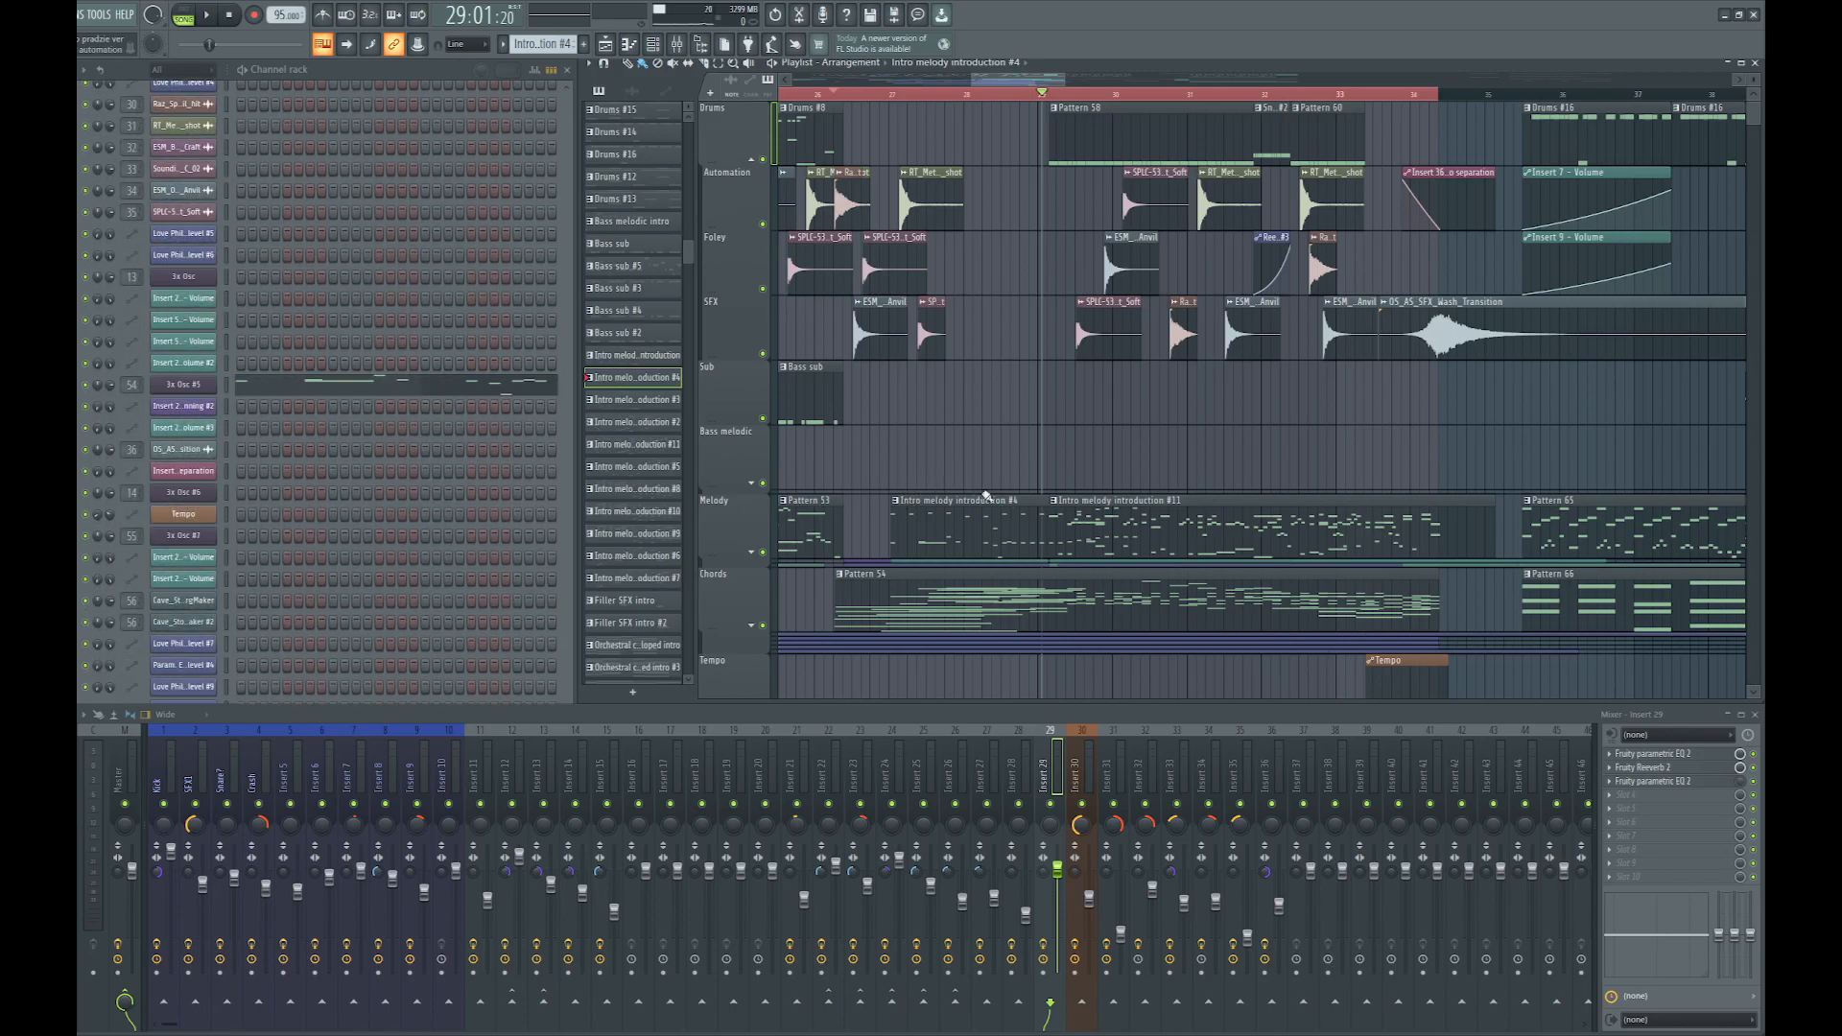
{"action": "scroll", "coordinate": [921, 544], "scroll_direction": "up", "scroll_amount": 3}
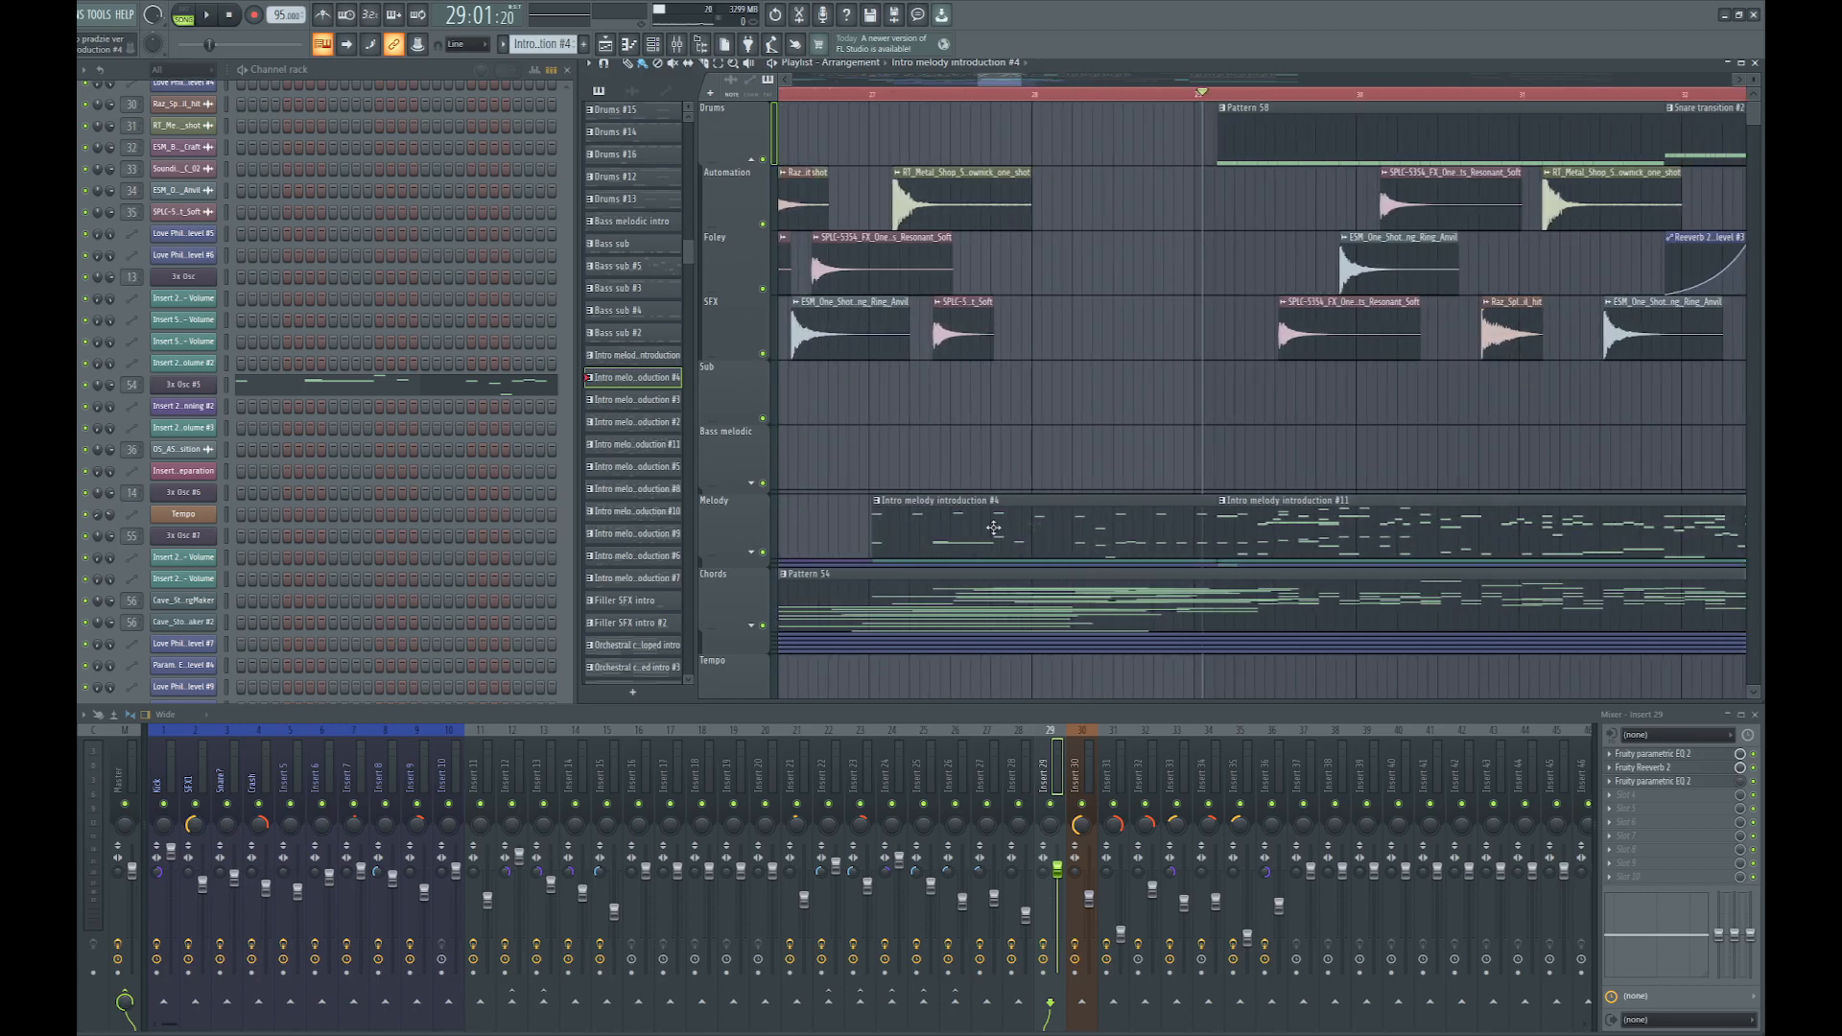
{"action": "scroll", "coordinate": [1007, 466], "scroll_direction": "down", "scroll_amount": 4}
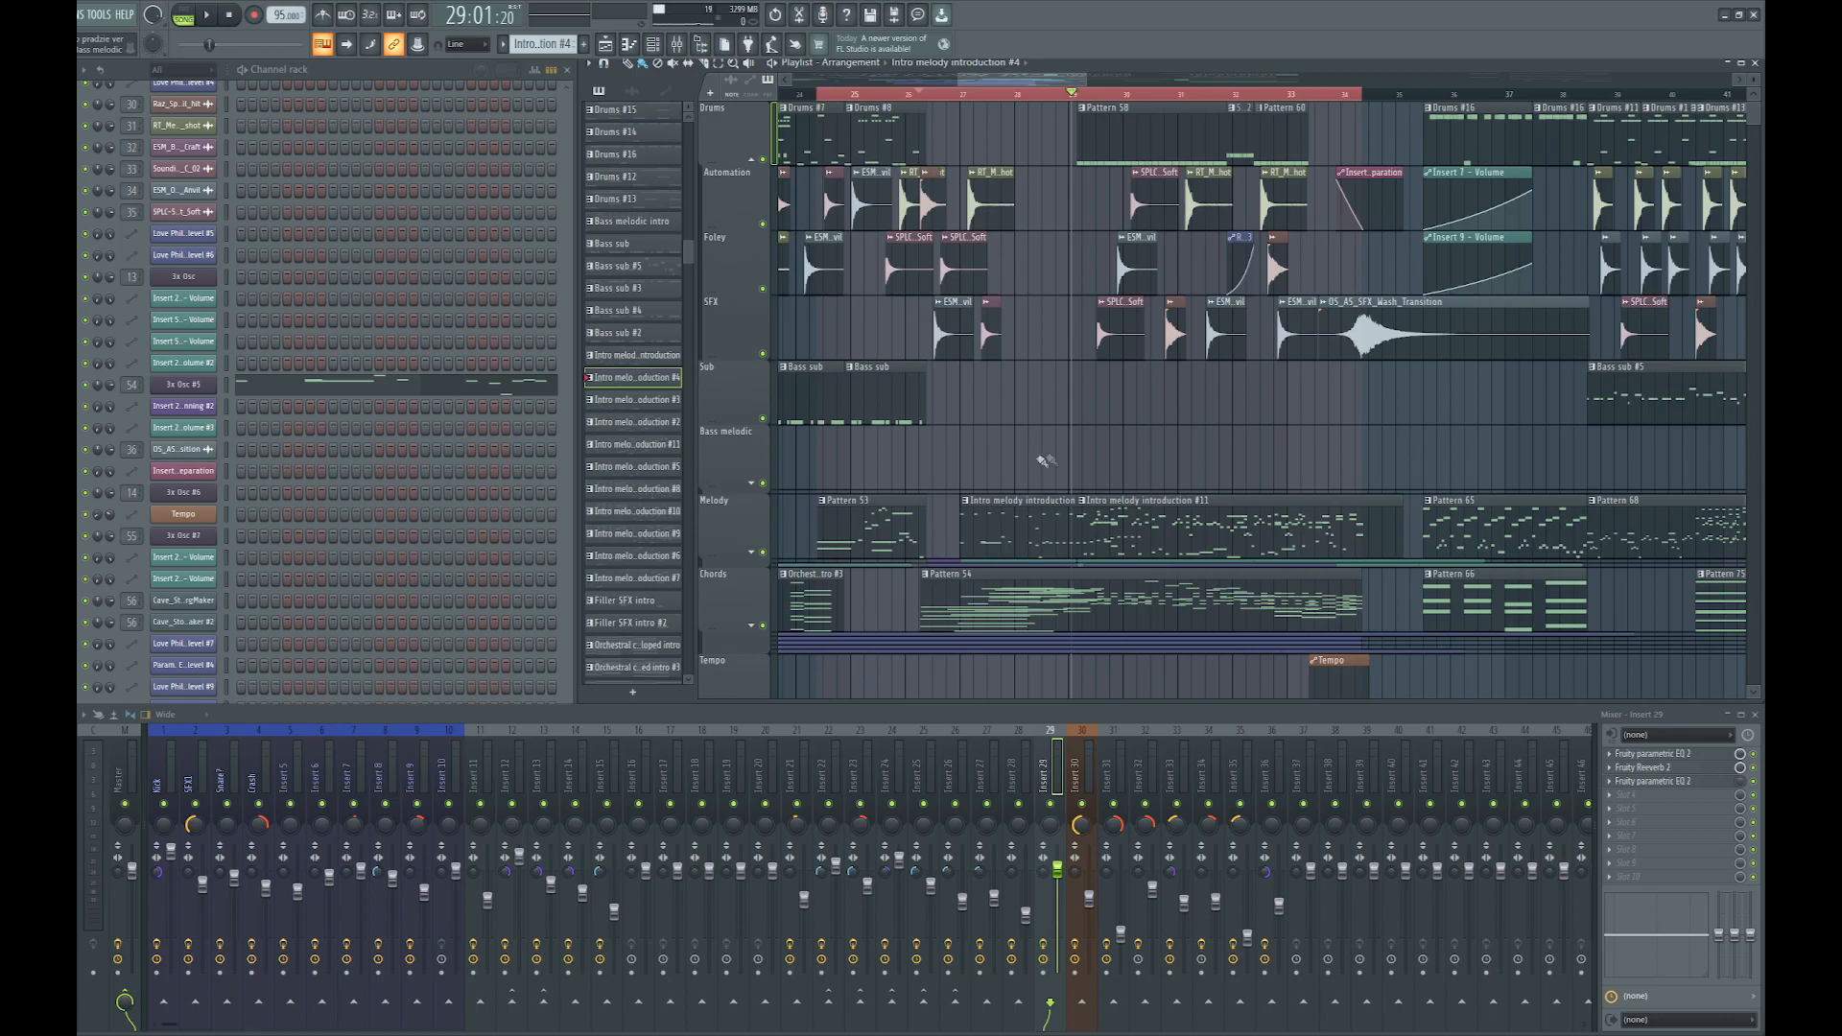
{"action": "left_click", "coordinate": [1165, 502]}
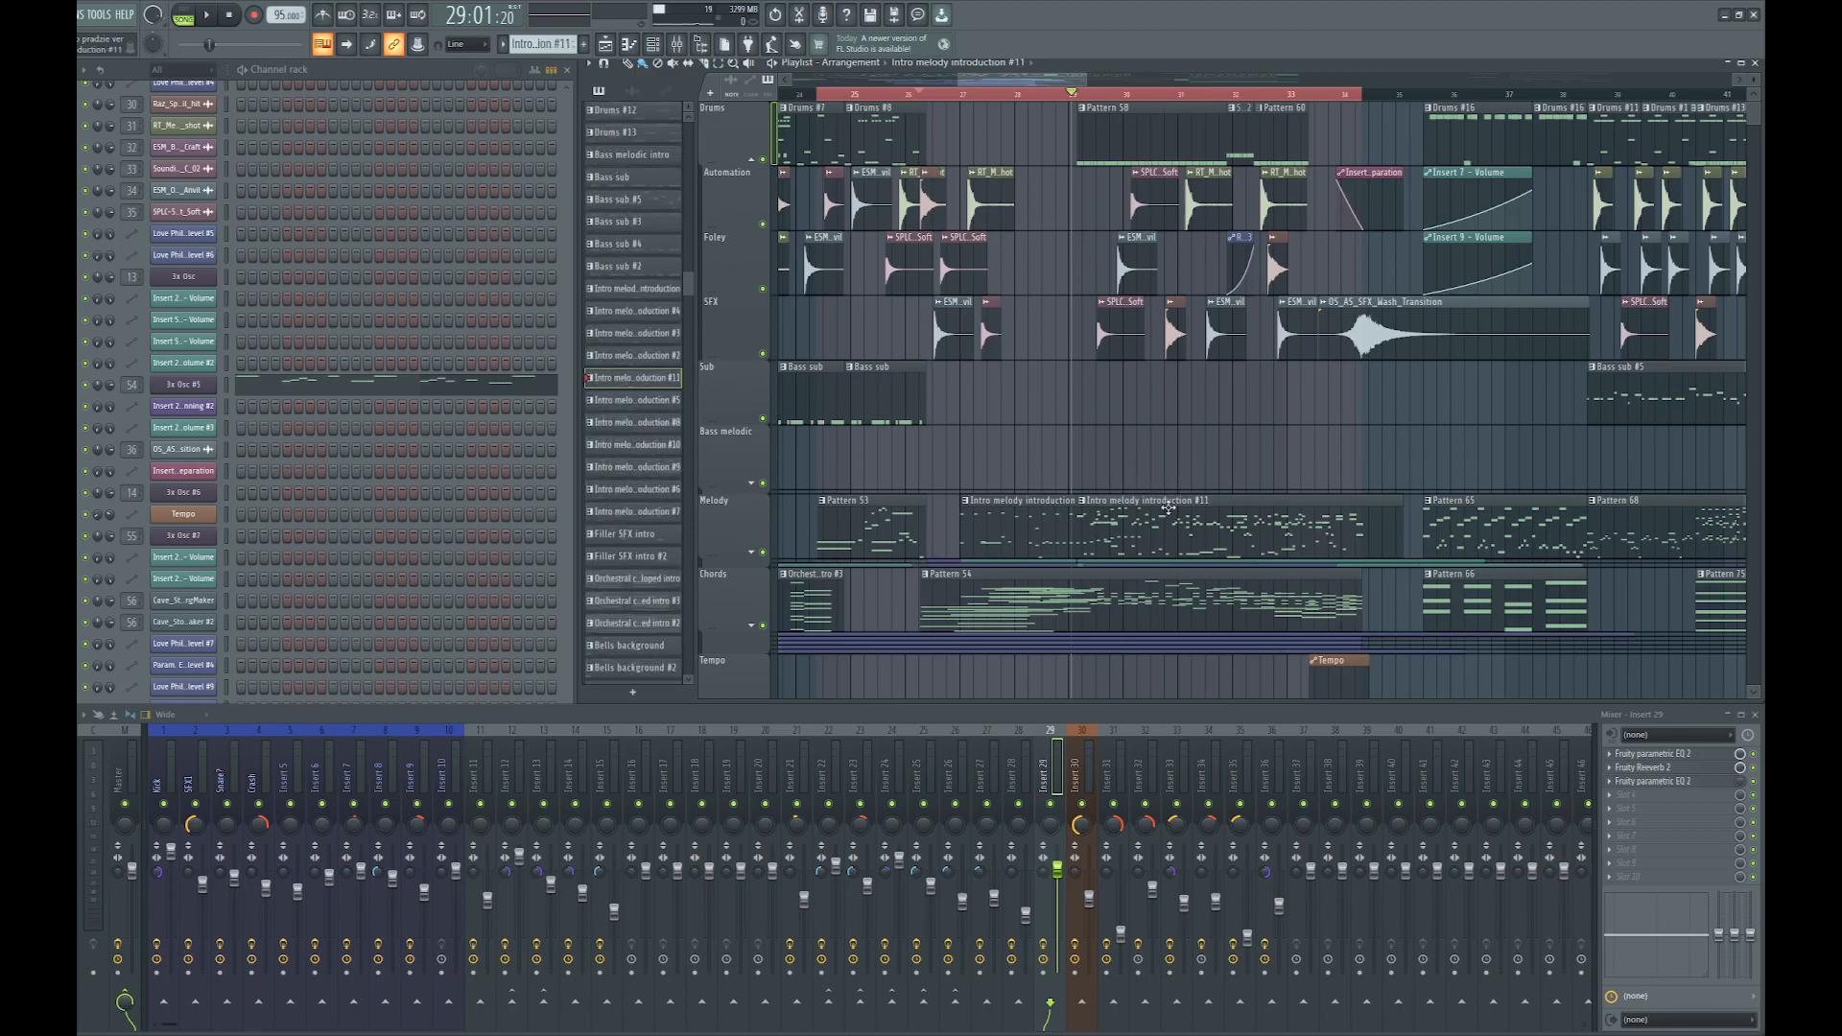
{"action": "scroll", "coordinate": [1071, 439], "scroll_direction": "down", "scroll_amount": 2}
{"action": "scroll", "coordinate": [1367, 444], "scroll_direction": "up", "scroll_amount": 2}
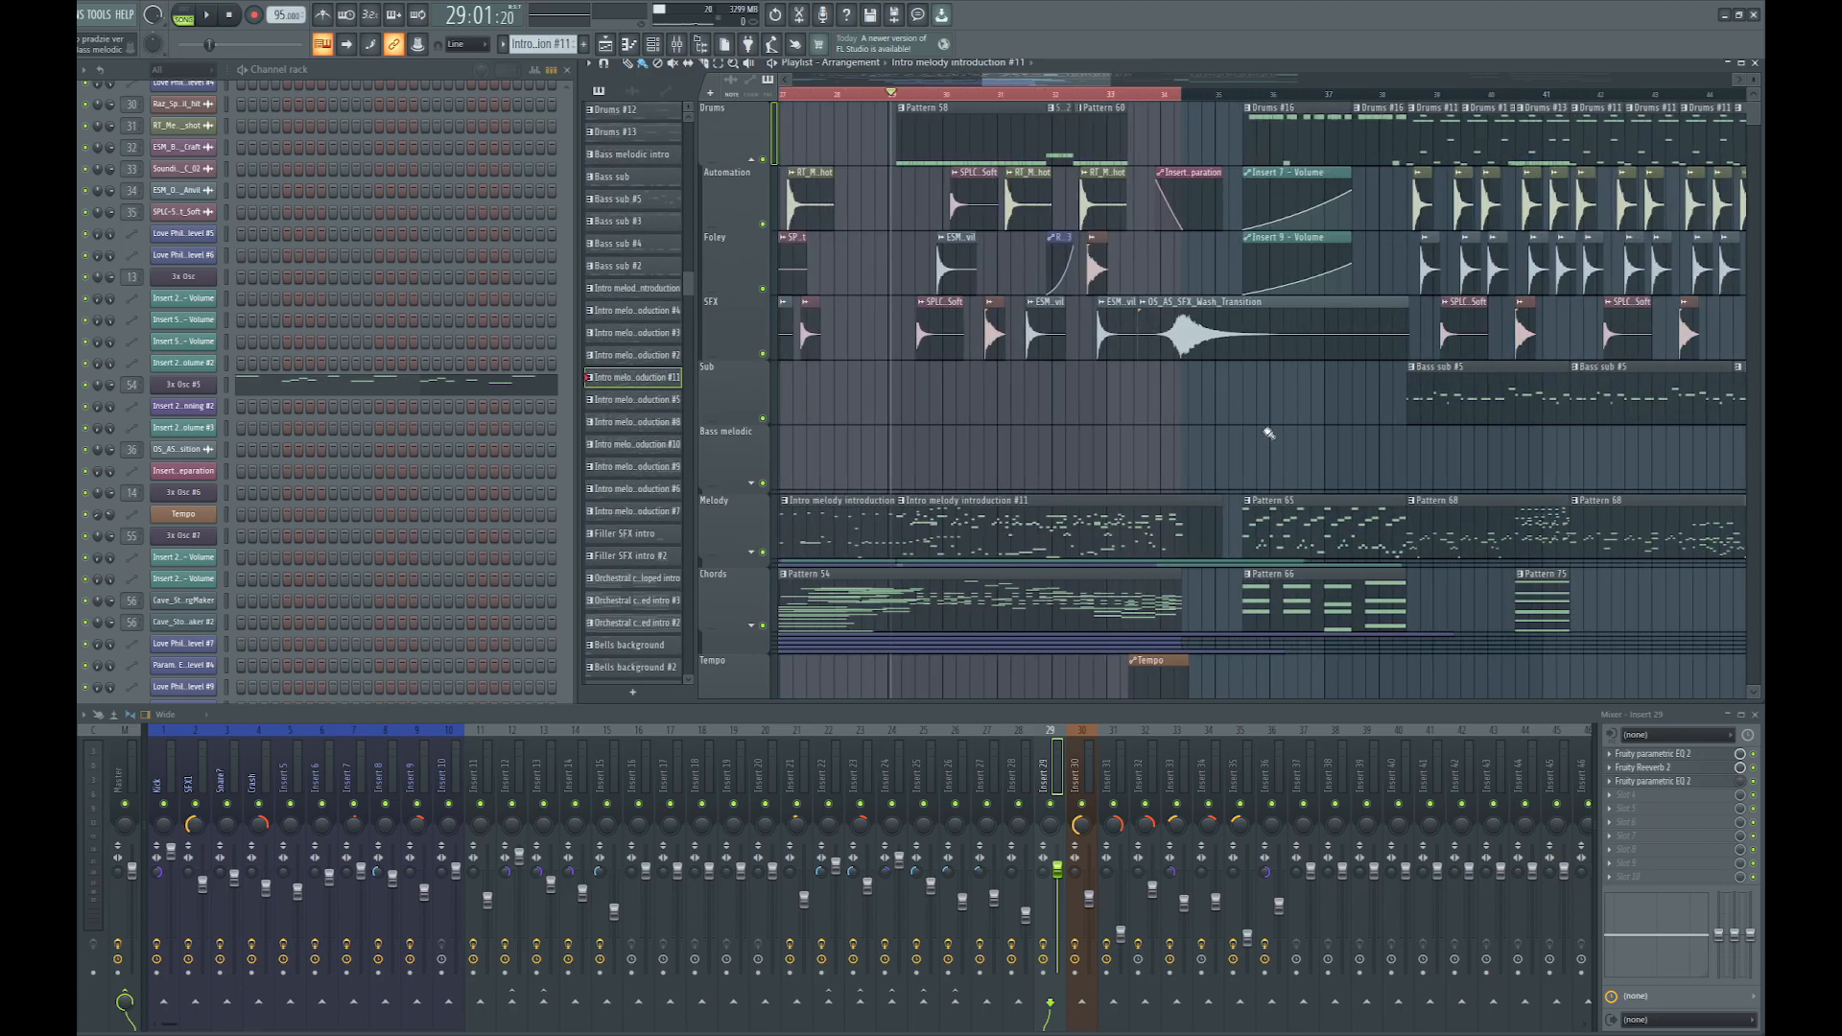
Set a time selection from the start of Pattern 58 to the end of Pattern 54 and play it
{"action": "scroll", "coordinate": [927, 476], "scroll_direction": "up", "scroll_amount": 2}
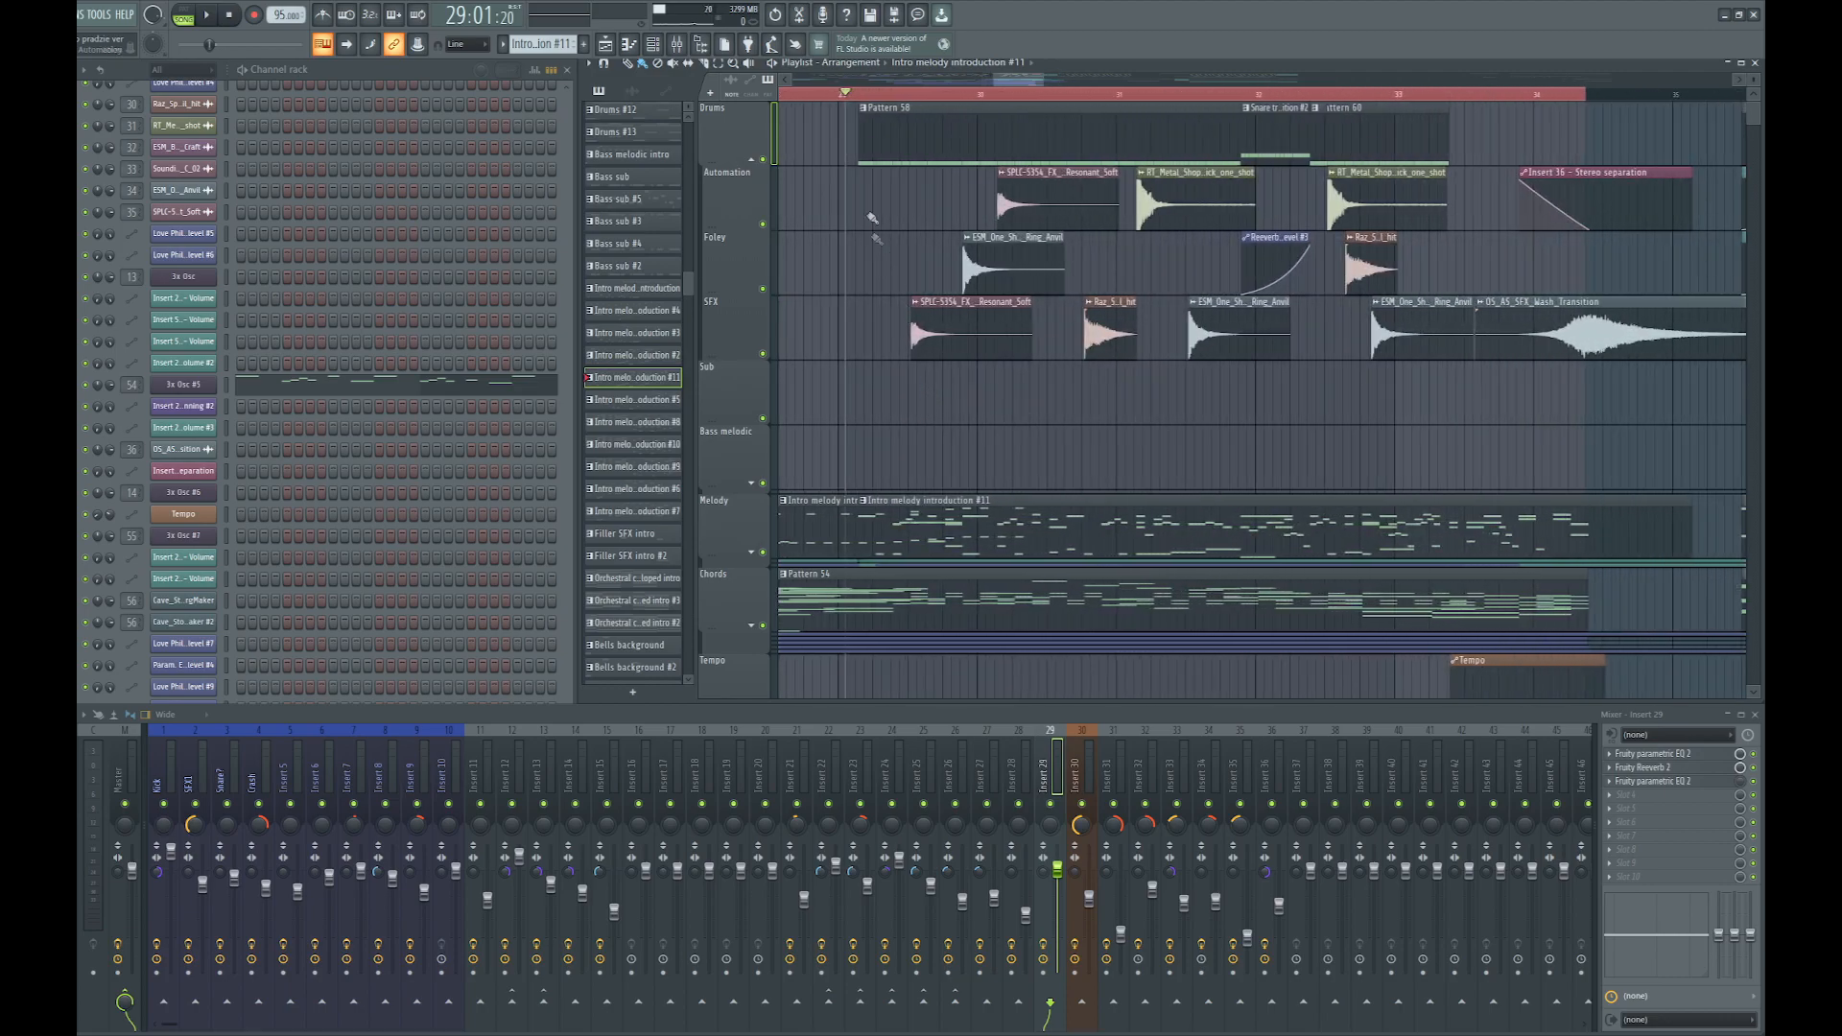
{"action": "left_click_drag", "start_coordinate": [863, 120], "coordinate": [1596, 136]}
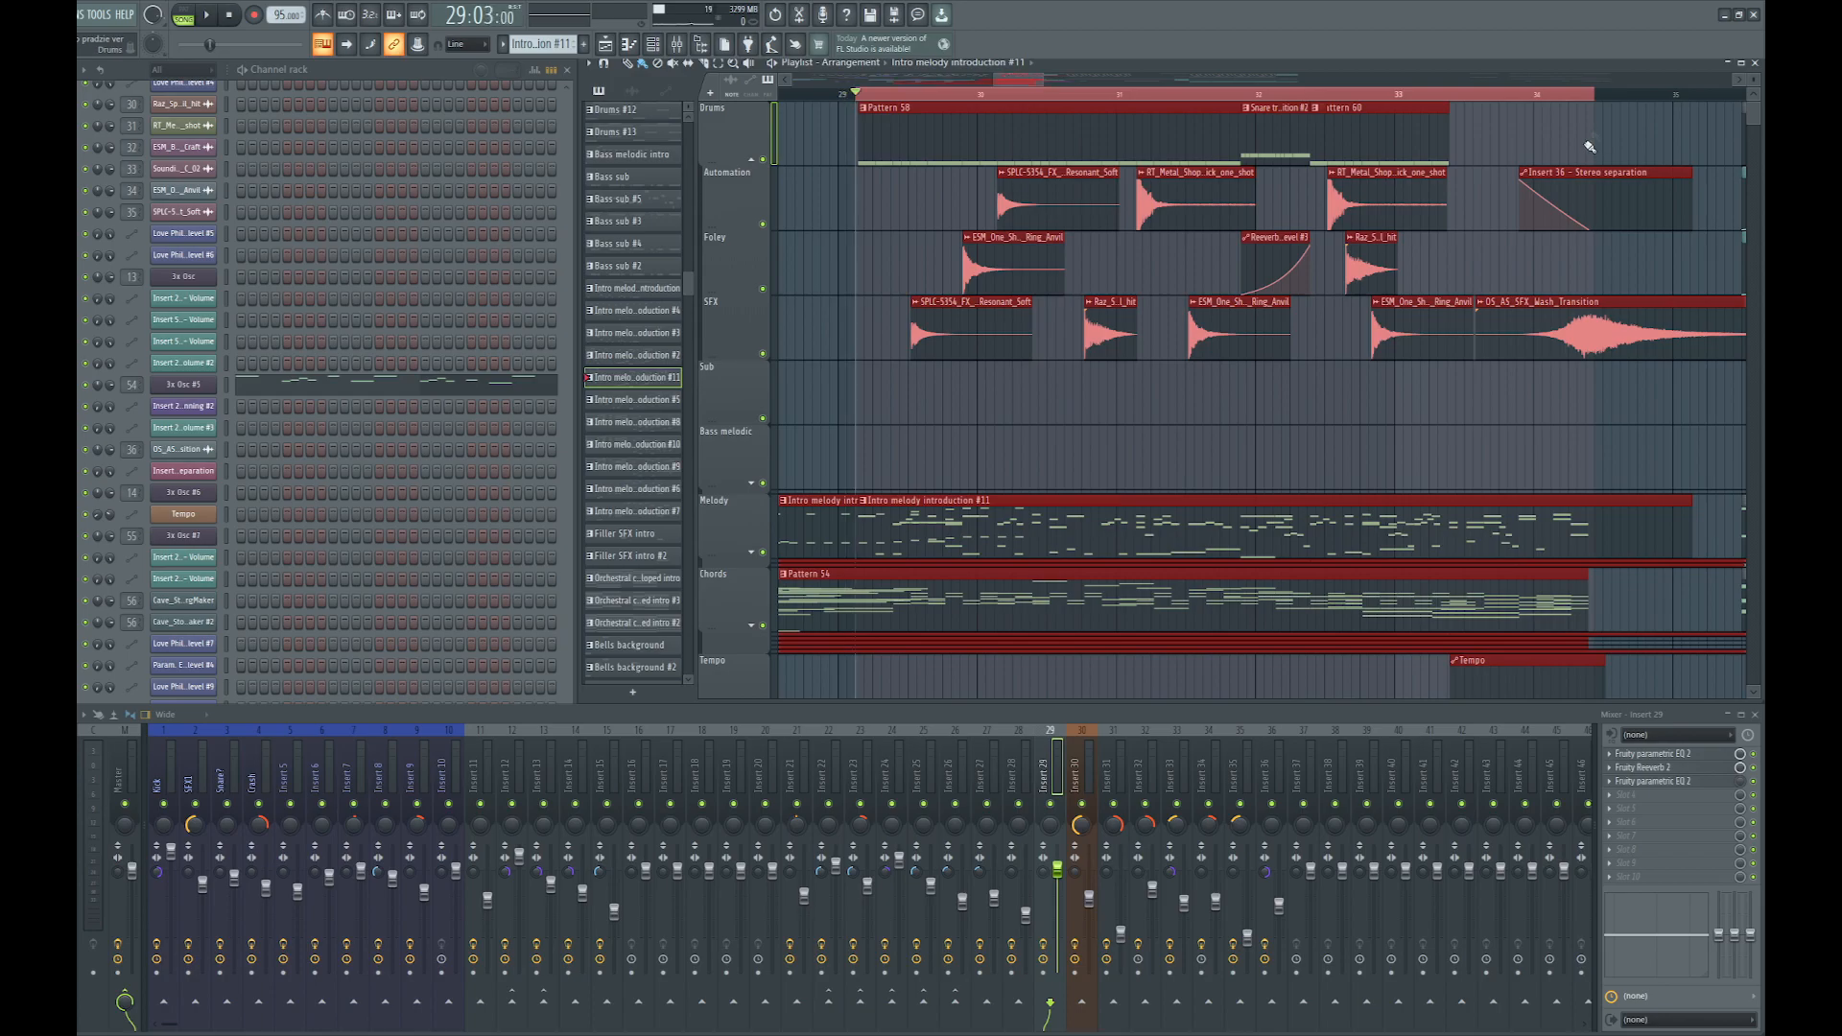
{"action": "left_click", "coordinate": [1456, 276], "text": "ctrl"}
{"action": "key", "text": "space"}
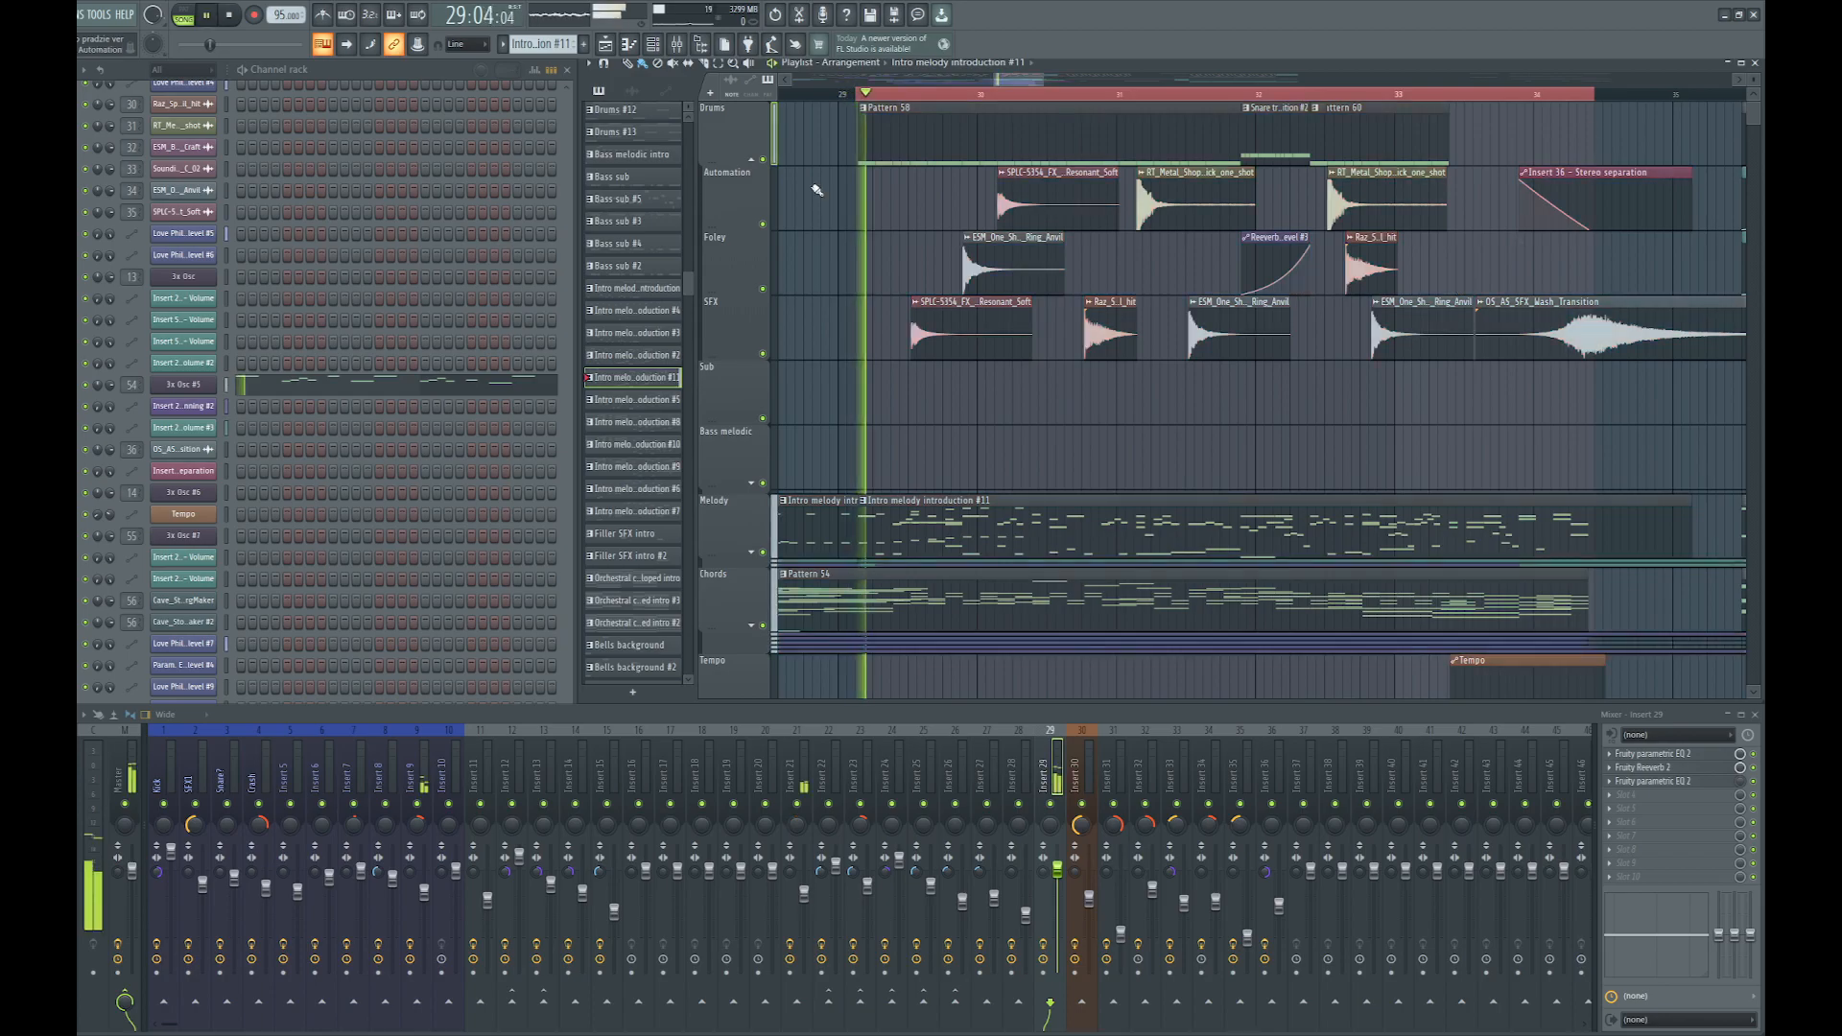
Collapse the Drums track group, stop playback and clear the time selection
{"action": "left_click", "coordinate": [752, 160]}
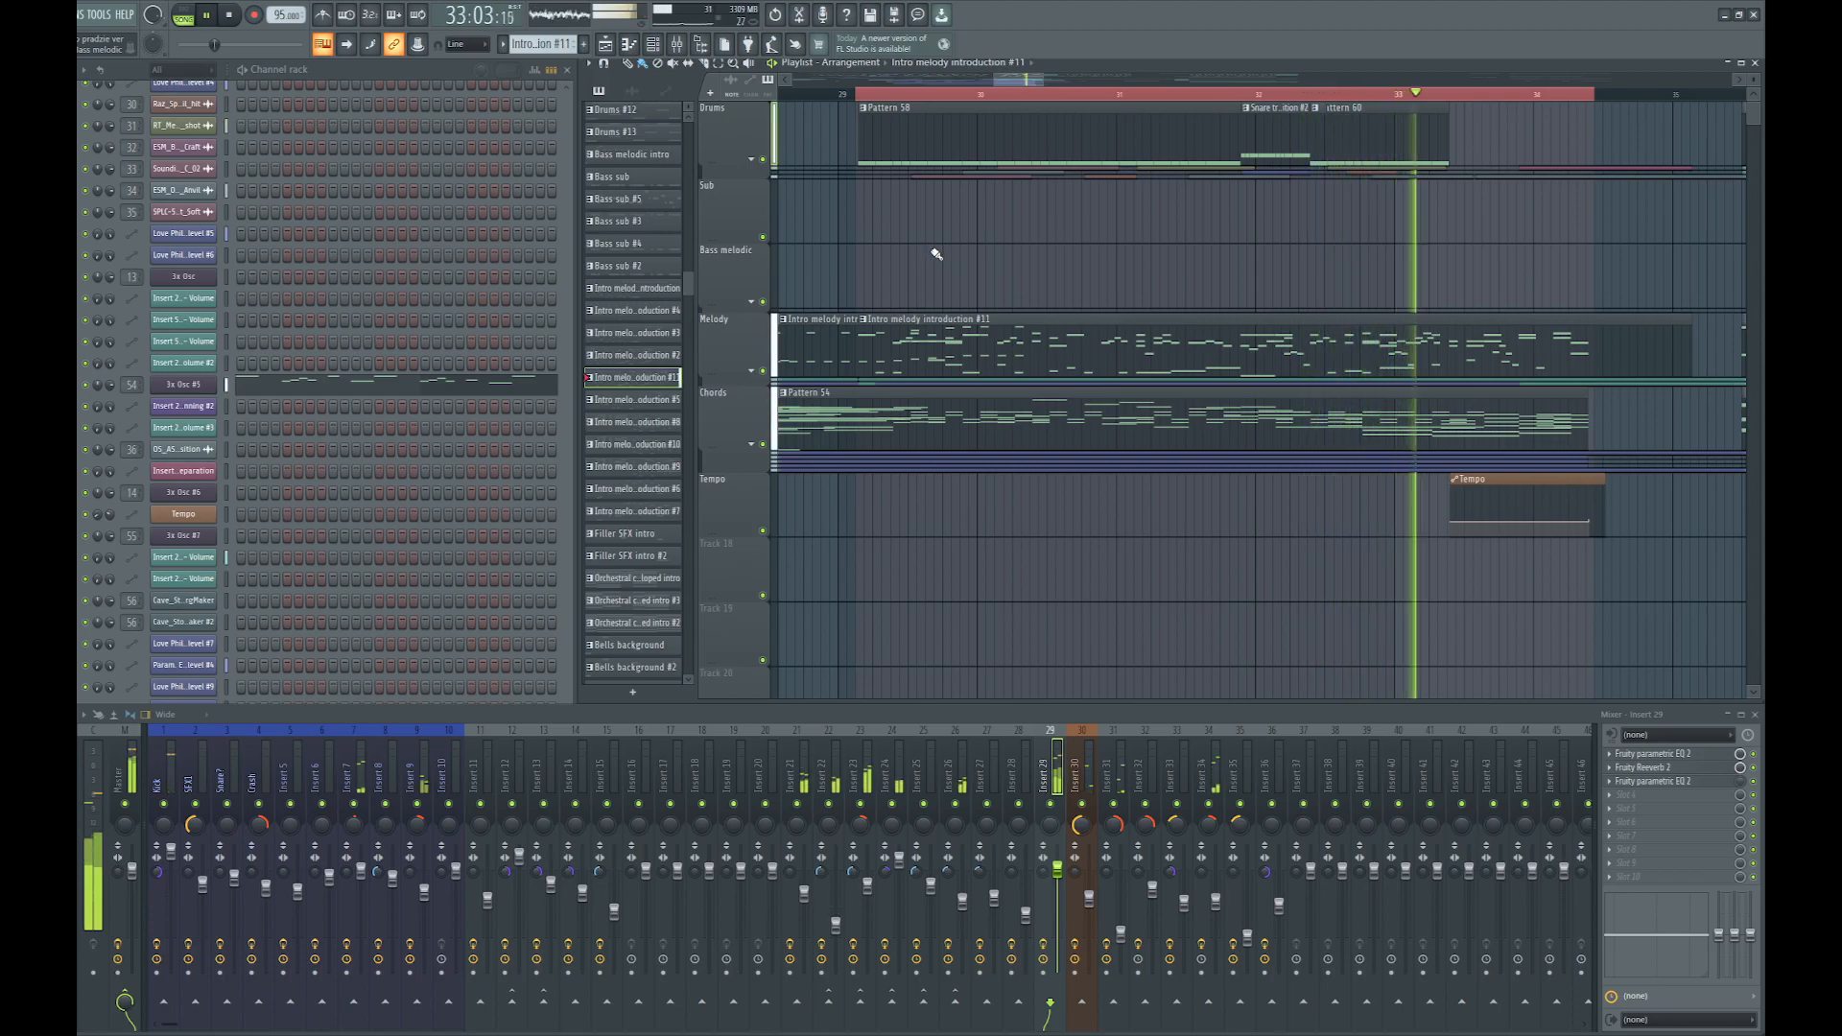
{"action": "left_click", "coordinate": [228, 15]}
{"action": "left_click", "coordinate": [208, 16]}
{"action": "left_click", "coordinate": [228, 16]}
{"action": "scroll", "coordinate": [1190, 214], "scroll_direction": "down", "scroll_amount": 5}
{"action": "right_click", "coordinate": [1165, 97]}
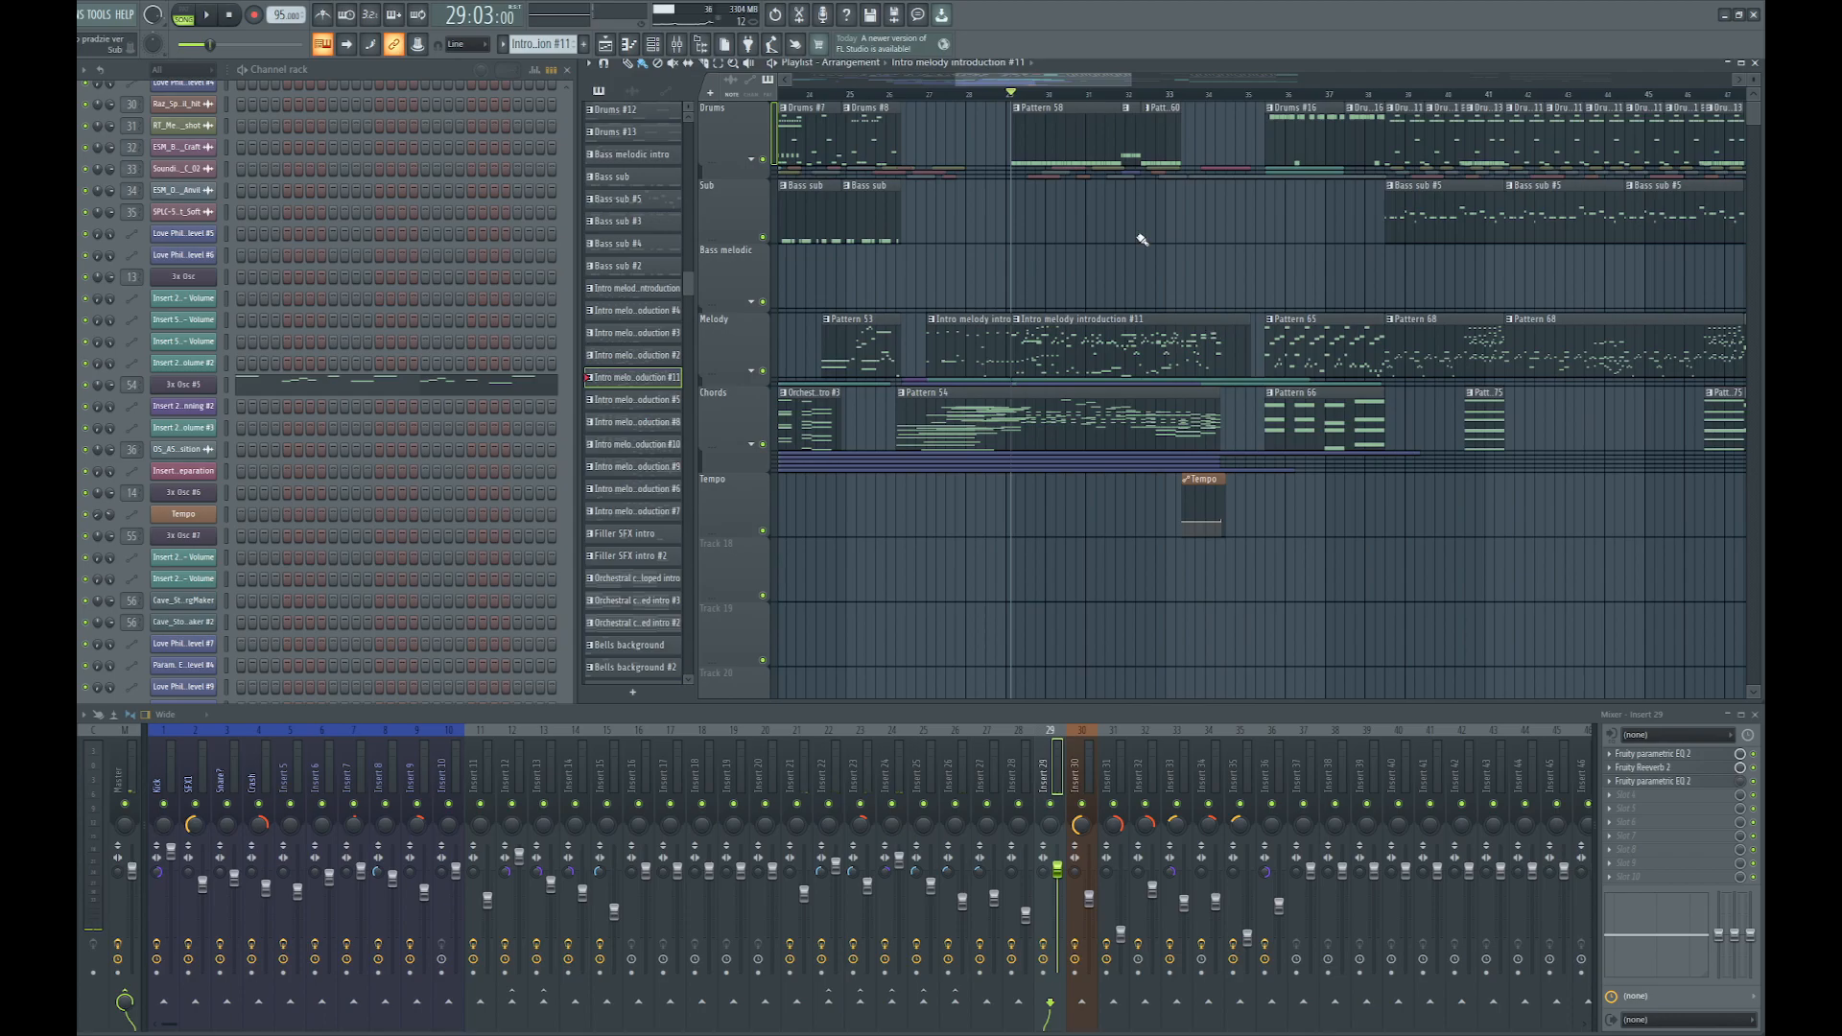
Compare the project tempo within and just past the Tempo automation clip by placing the playhead at several positions in bar 34
{"action": "left_click_drag", "start_coordinate": [1130, 80], "coordinate": [1159, 82]}
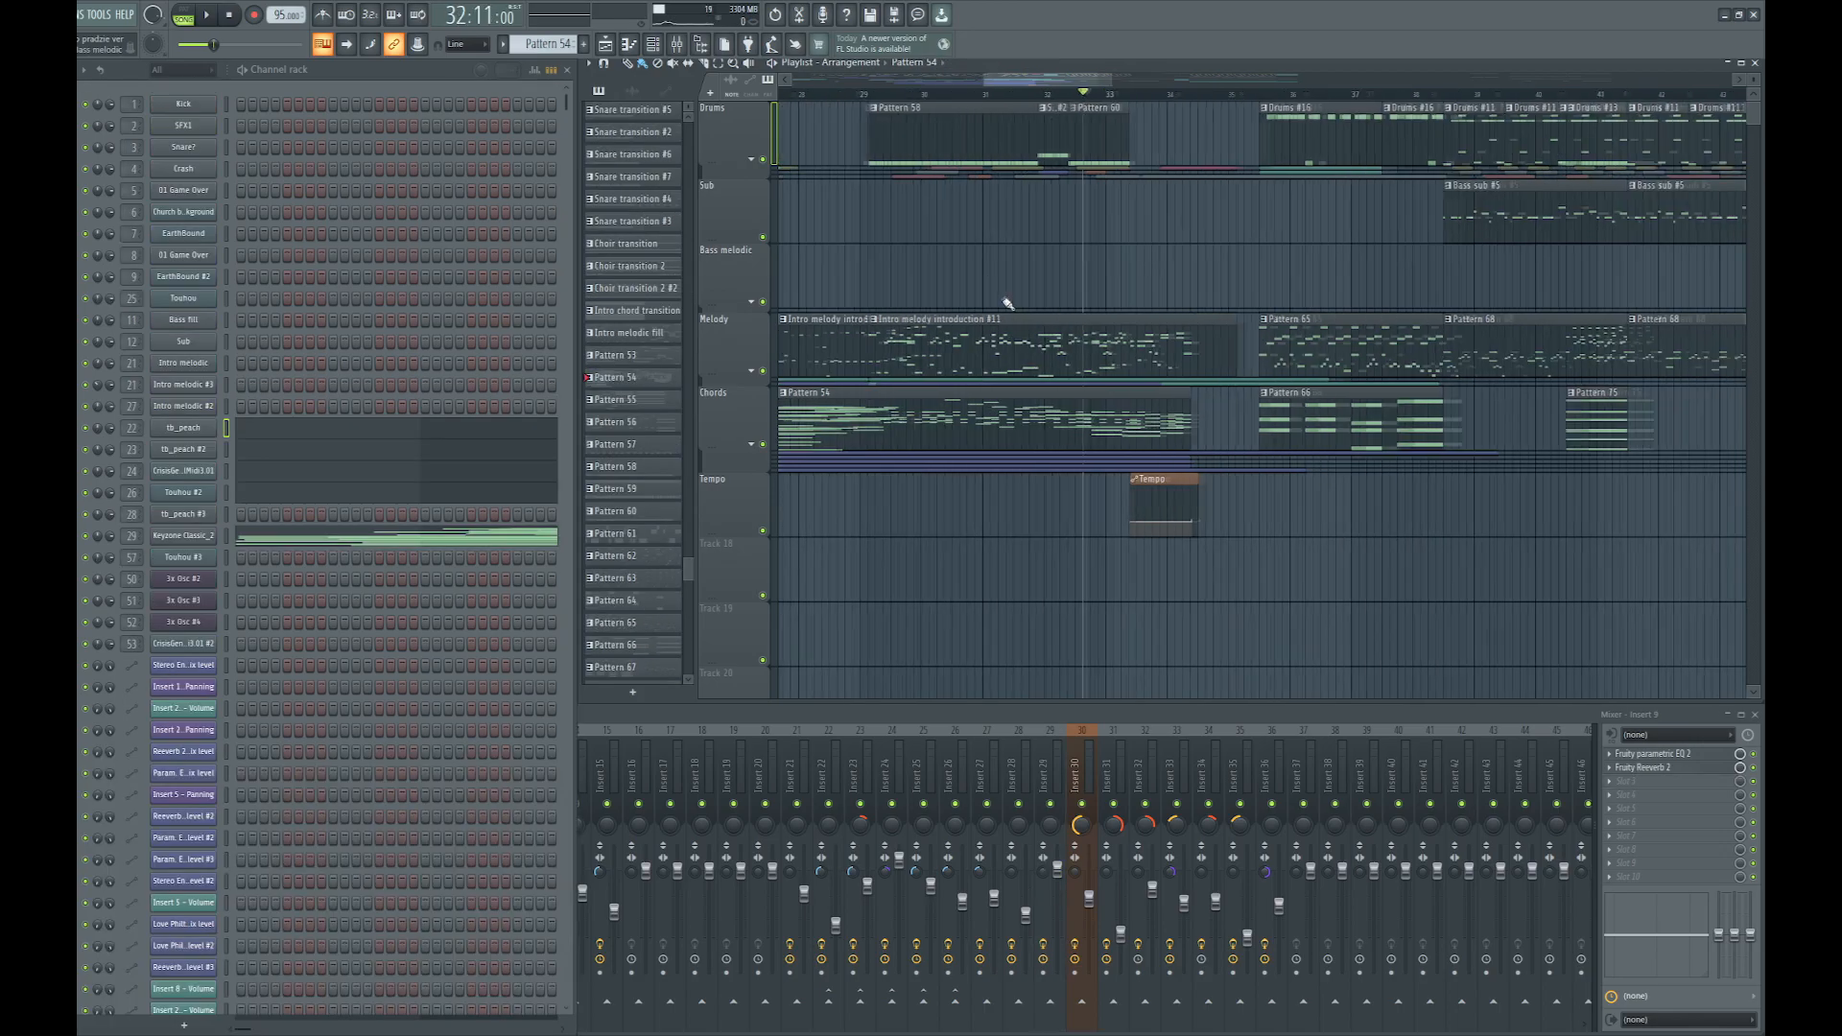
{"action": "scroll", "coordinate": [1028, 316], "scroll_direction": "up", "scroll_amount": 1}
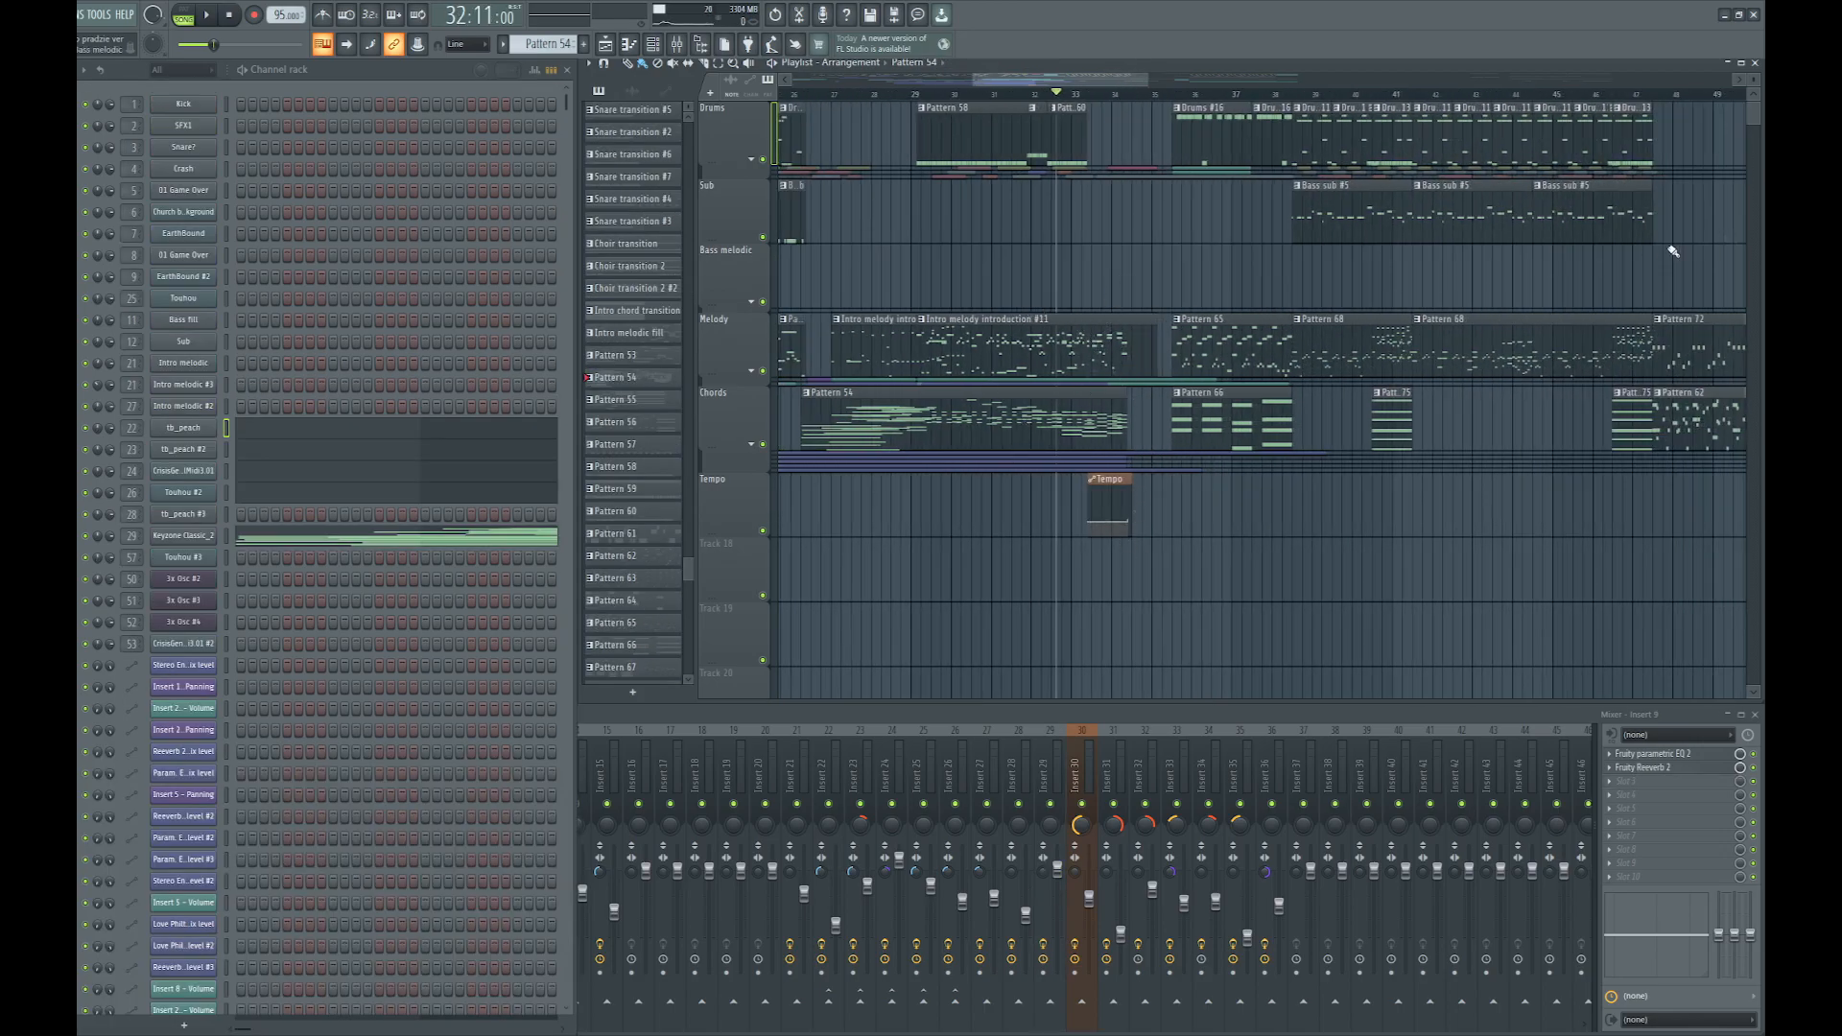
{"action": "scroll", "coordinate": [1669, 317], "scroll_direction": "down", "scroll_amount": 1}
{"action": "scroll", "coordinate": [1633, 380], "scroll_direction": "down", "scroll_amount": 1}
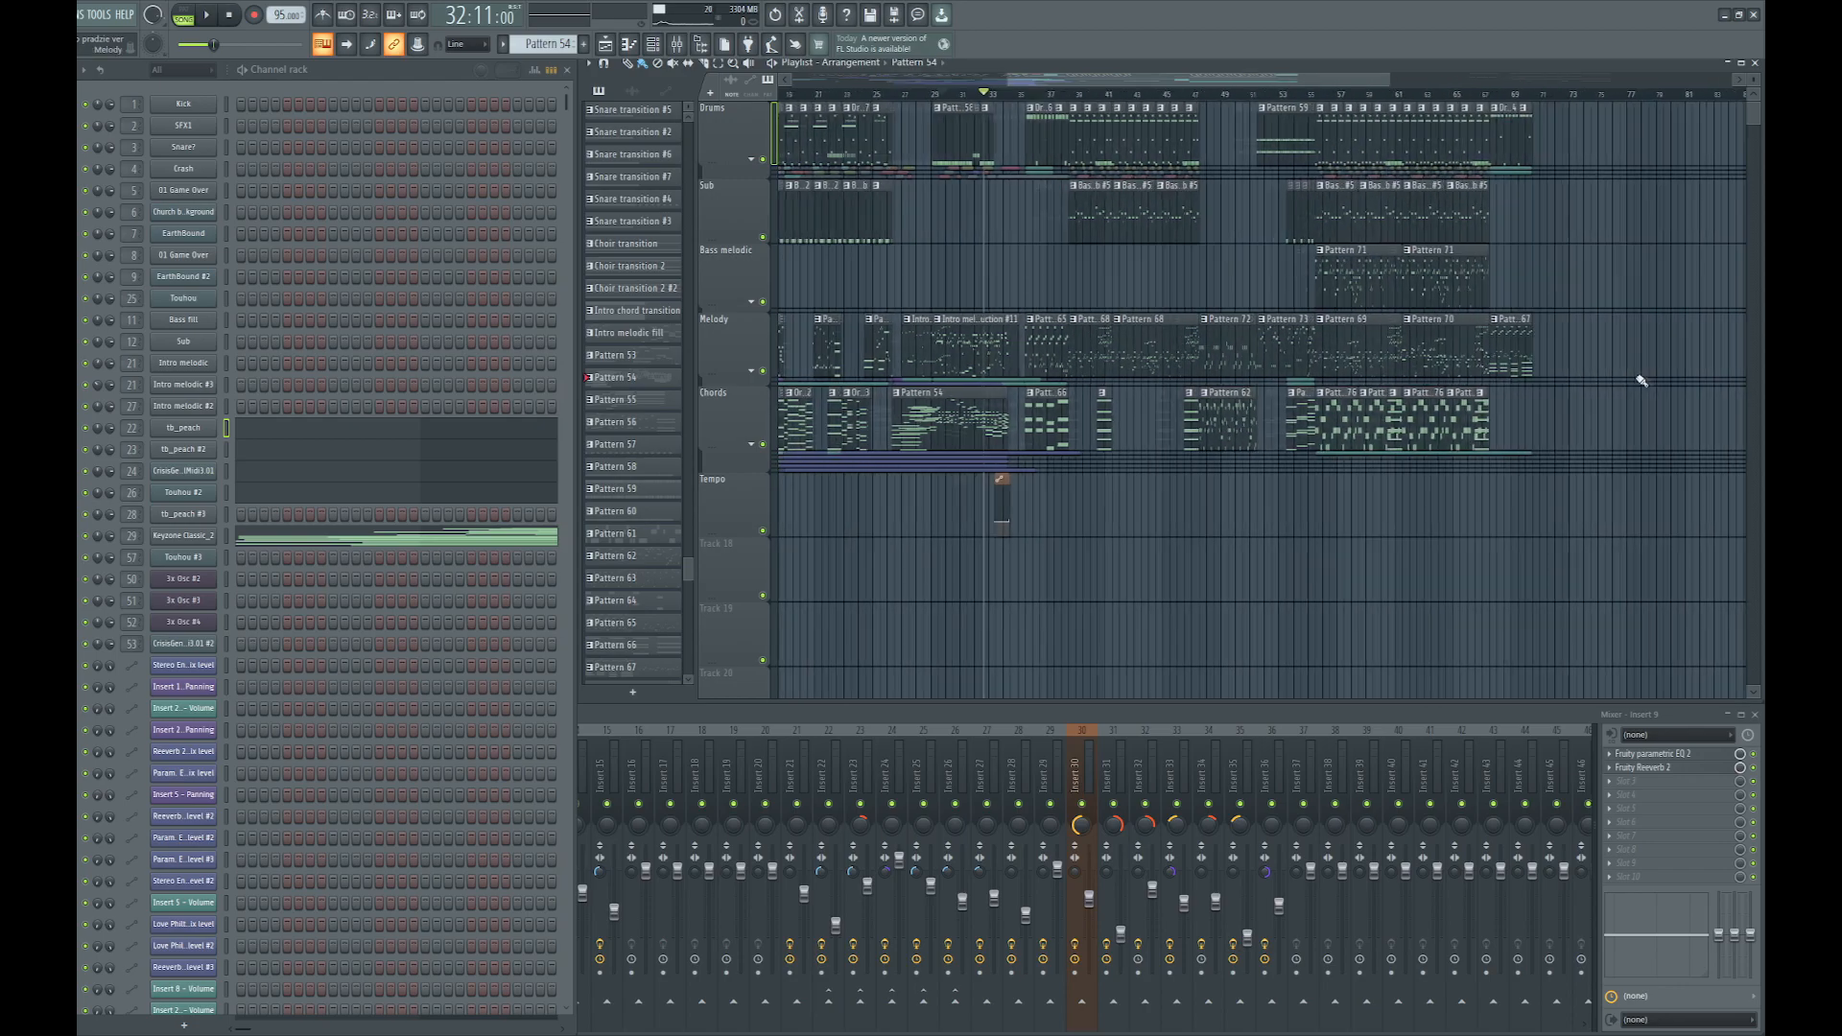
{"action": "scroll", "coordinate": [1633, 380], "scroll_direction": "up", "scroll_amount": 2}
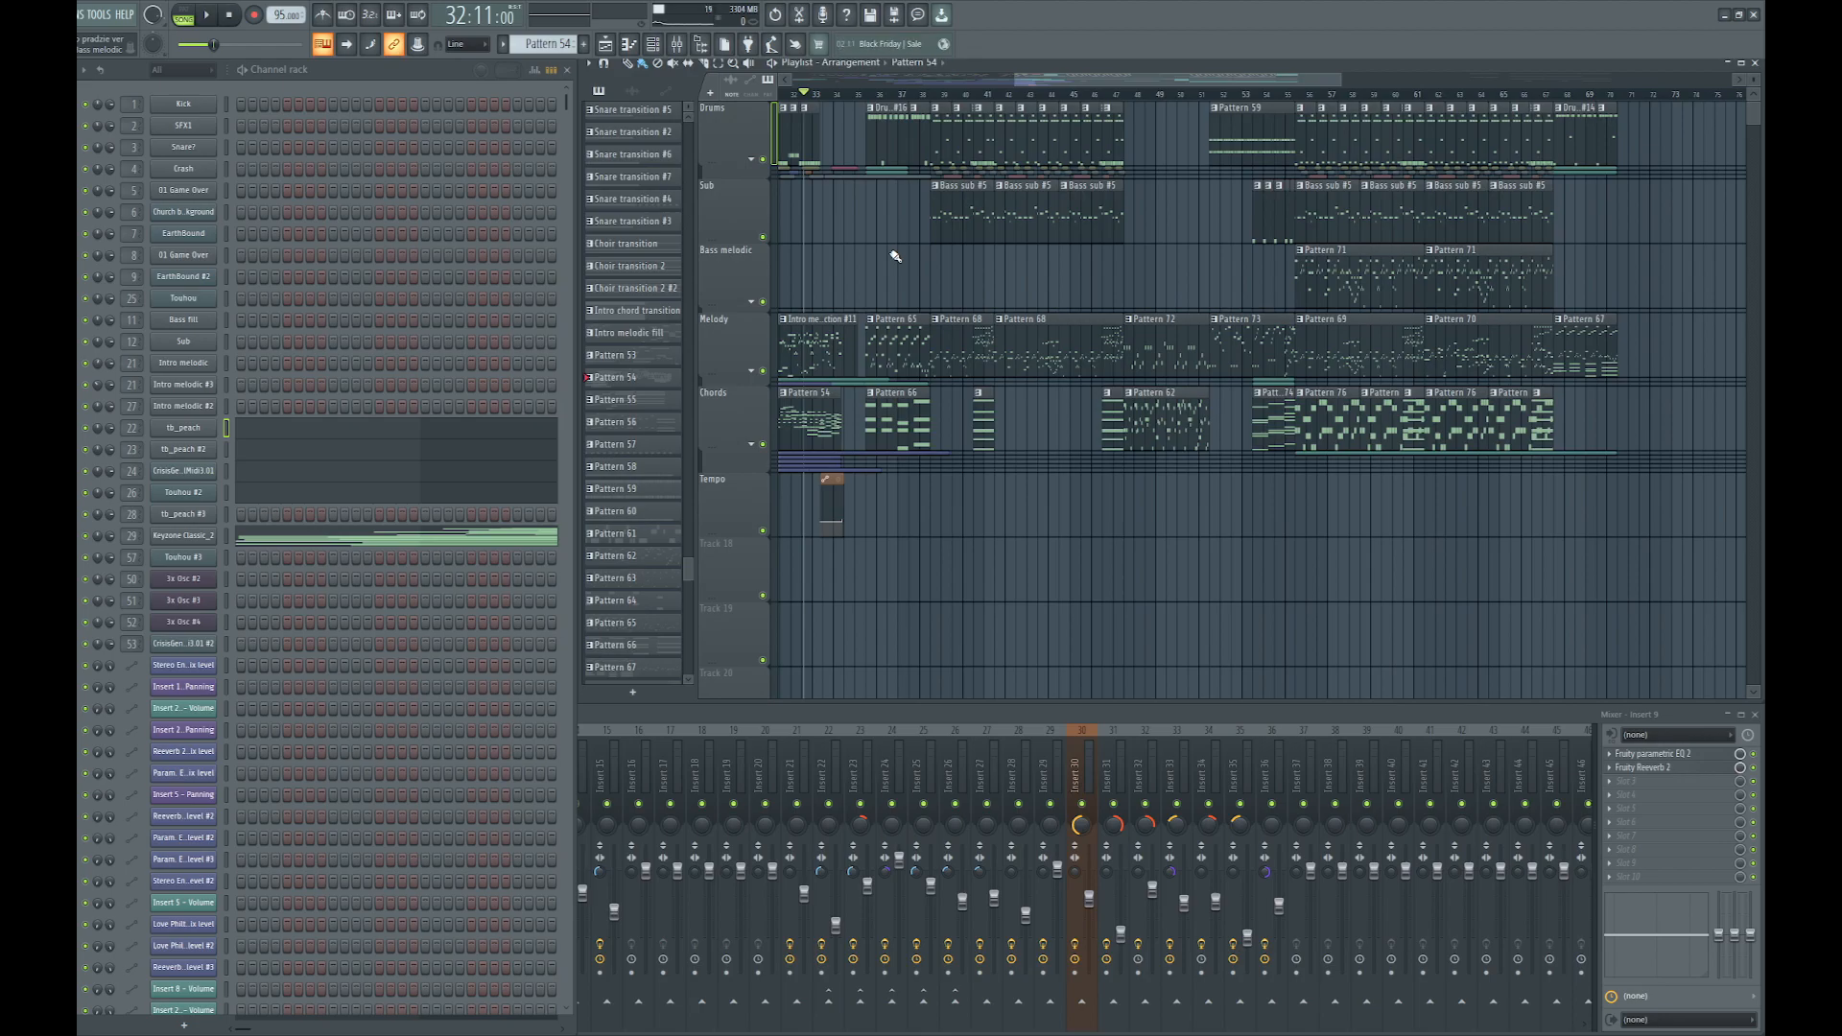
{"action": "left_click", "coordinate": [835, 97]}
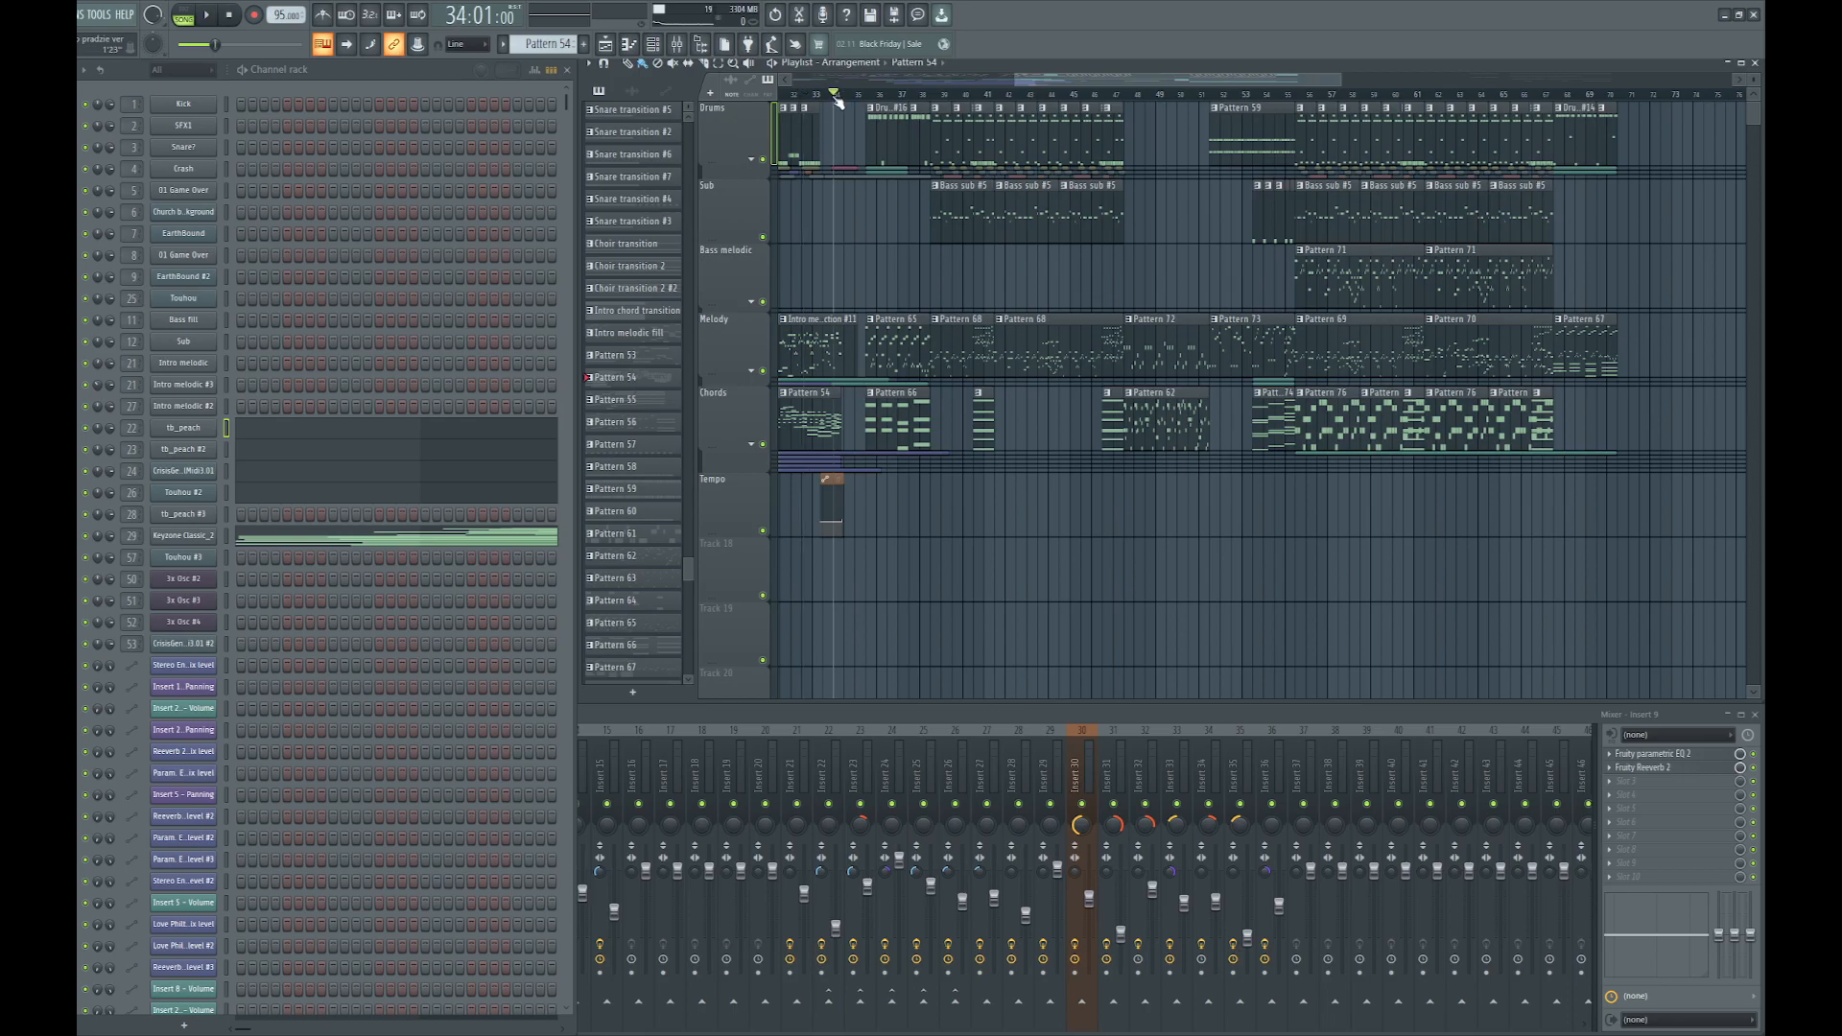
{"action": "left_click", "coordinate": [843, 99]}
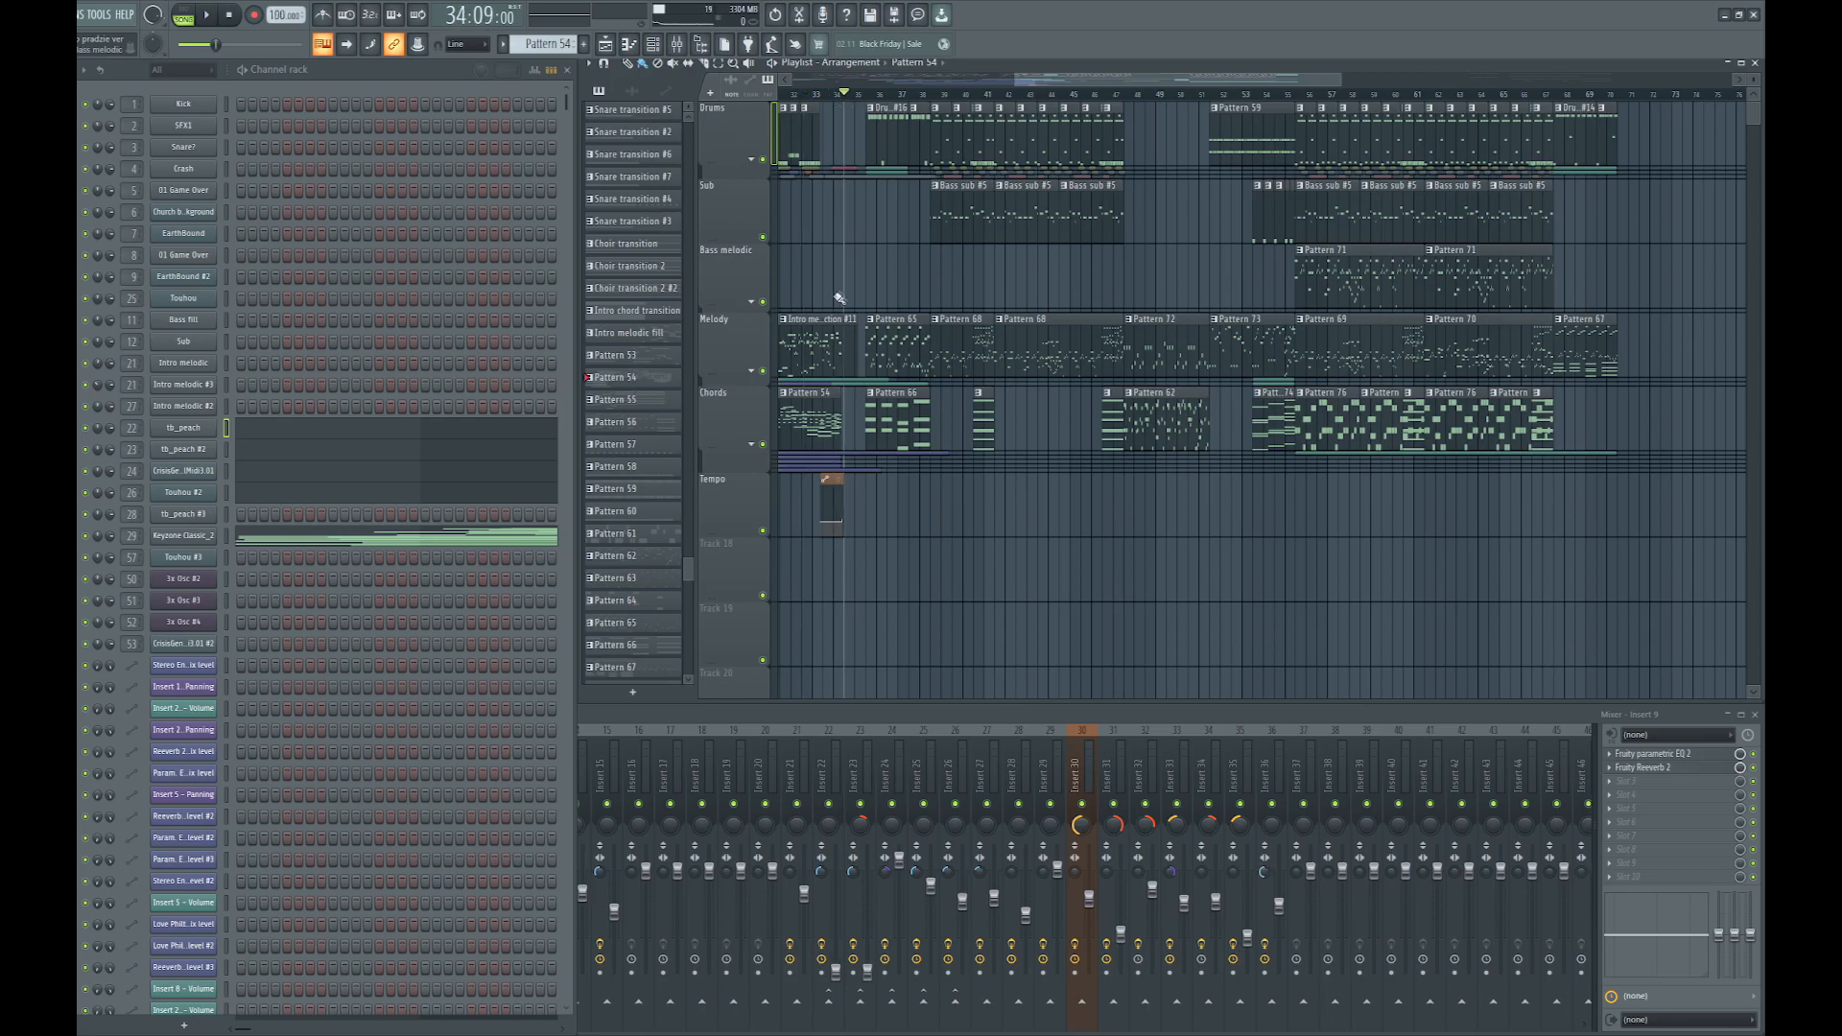
{"action": "scroll", "coordinate": [883, 238], "scroll_direction": "up", "scroll_amount": 2}
{"action": "scroll", "coordinate": [1004, 515], "scroll_direction": "up", "scroll_amount": 2}
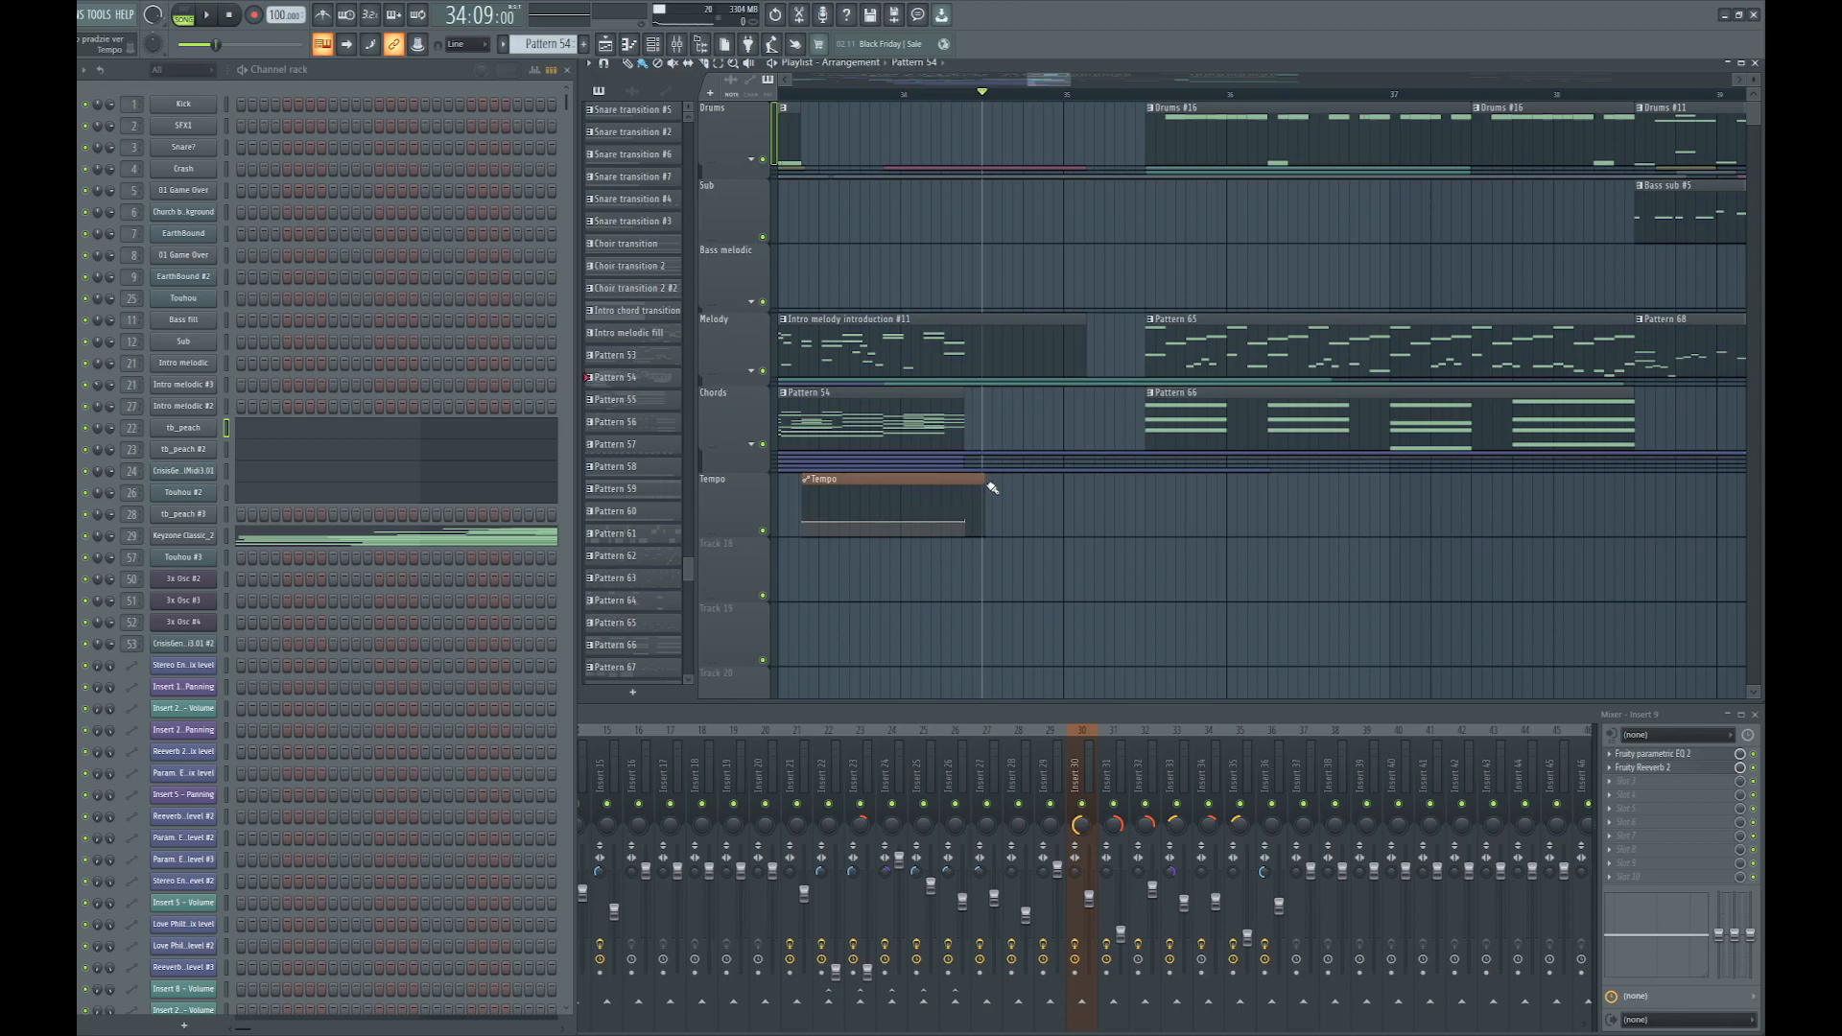
{"action": "left_click", "coordinate": [902, 97]}
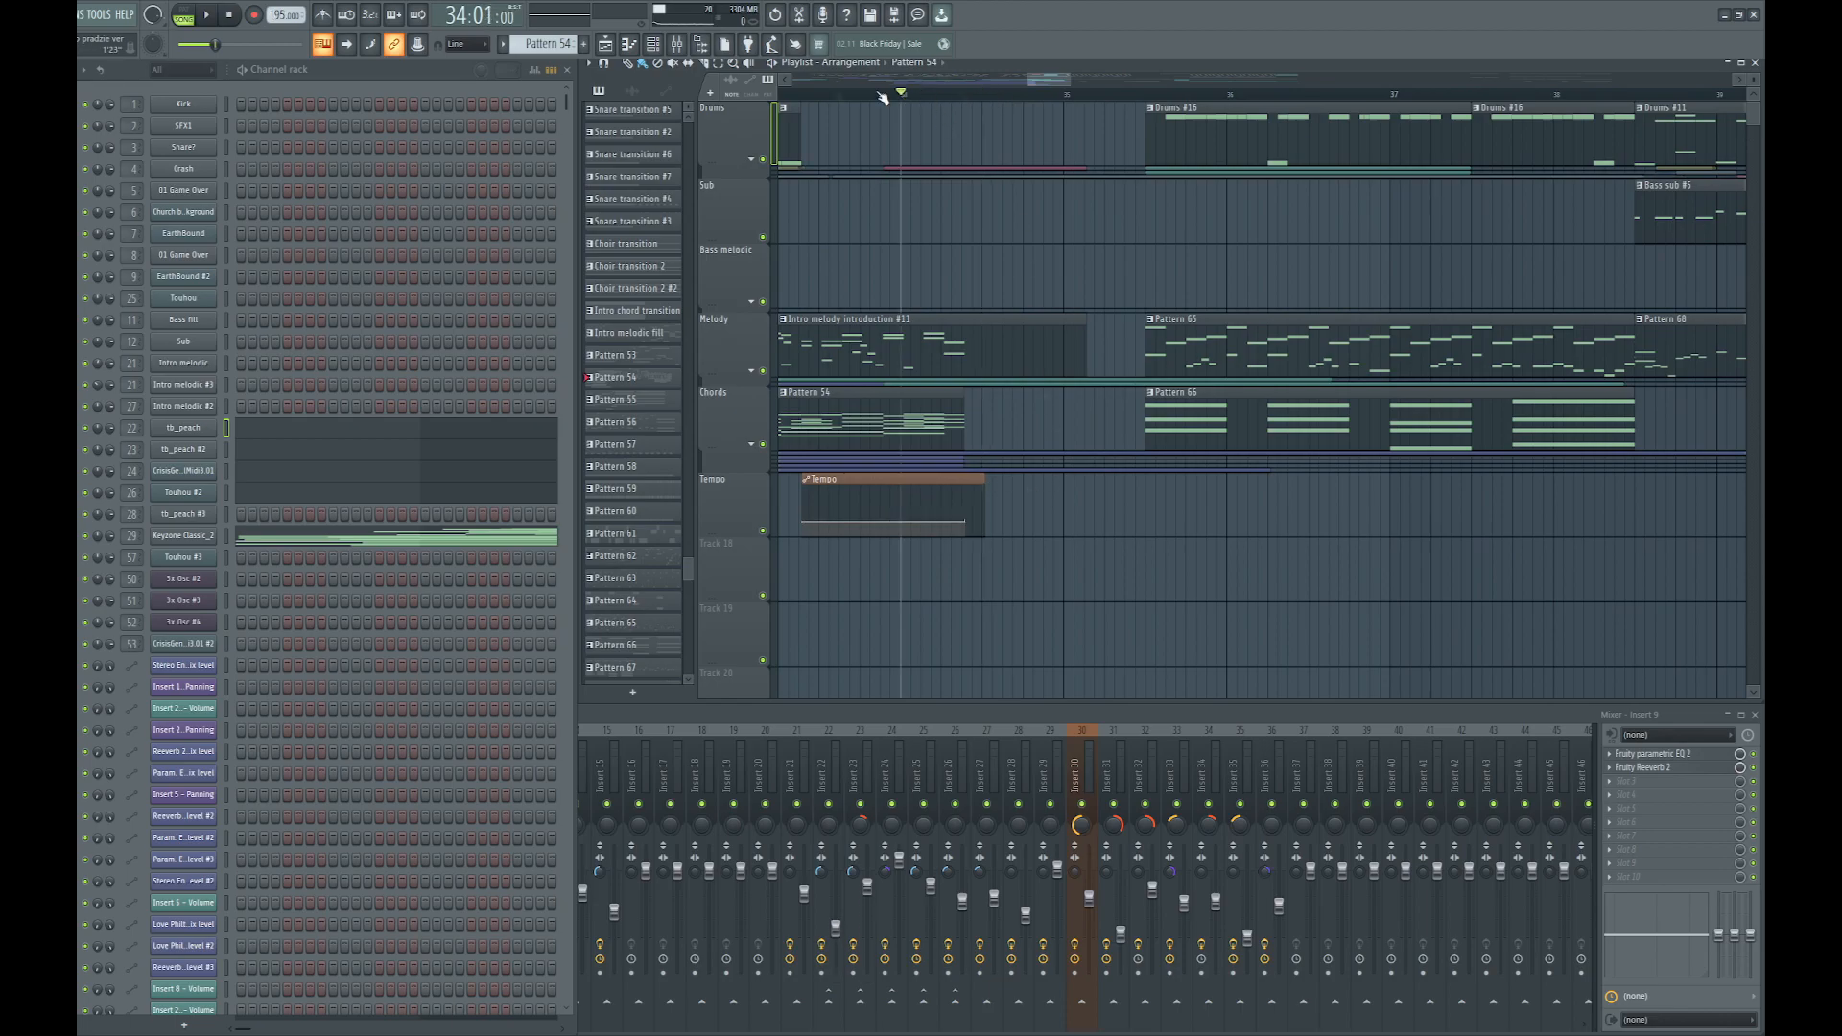
{"action": "left_click", "coordinate": [1015, 95]}
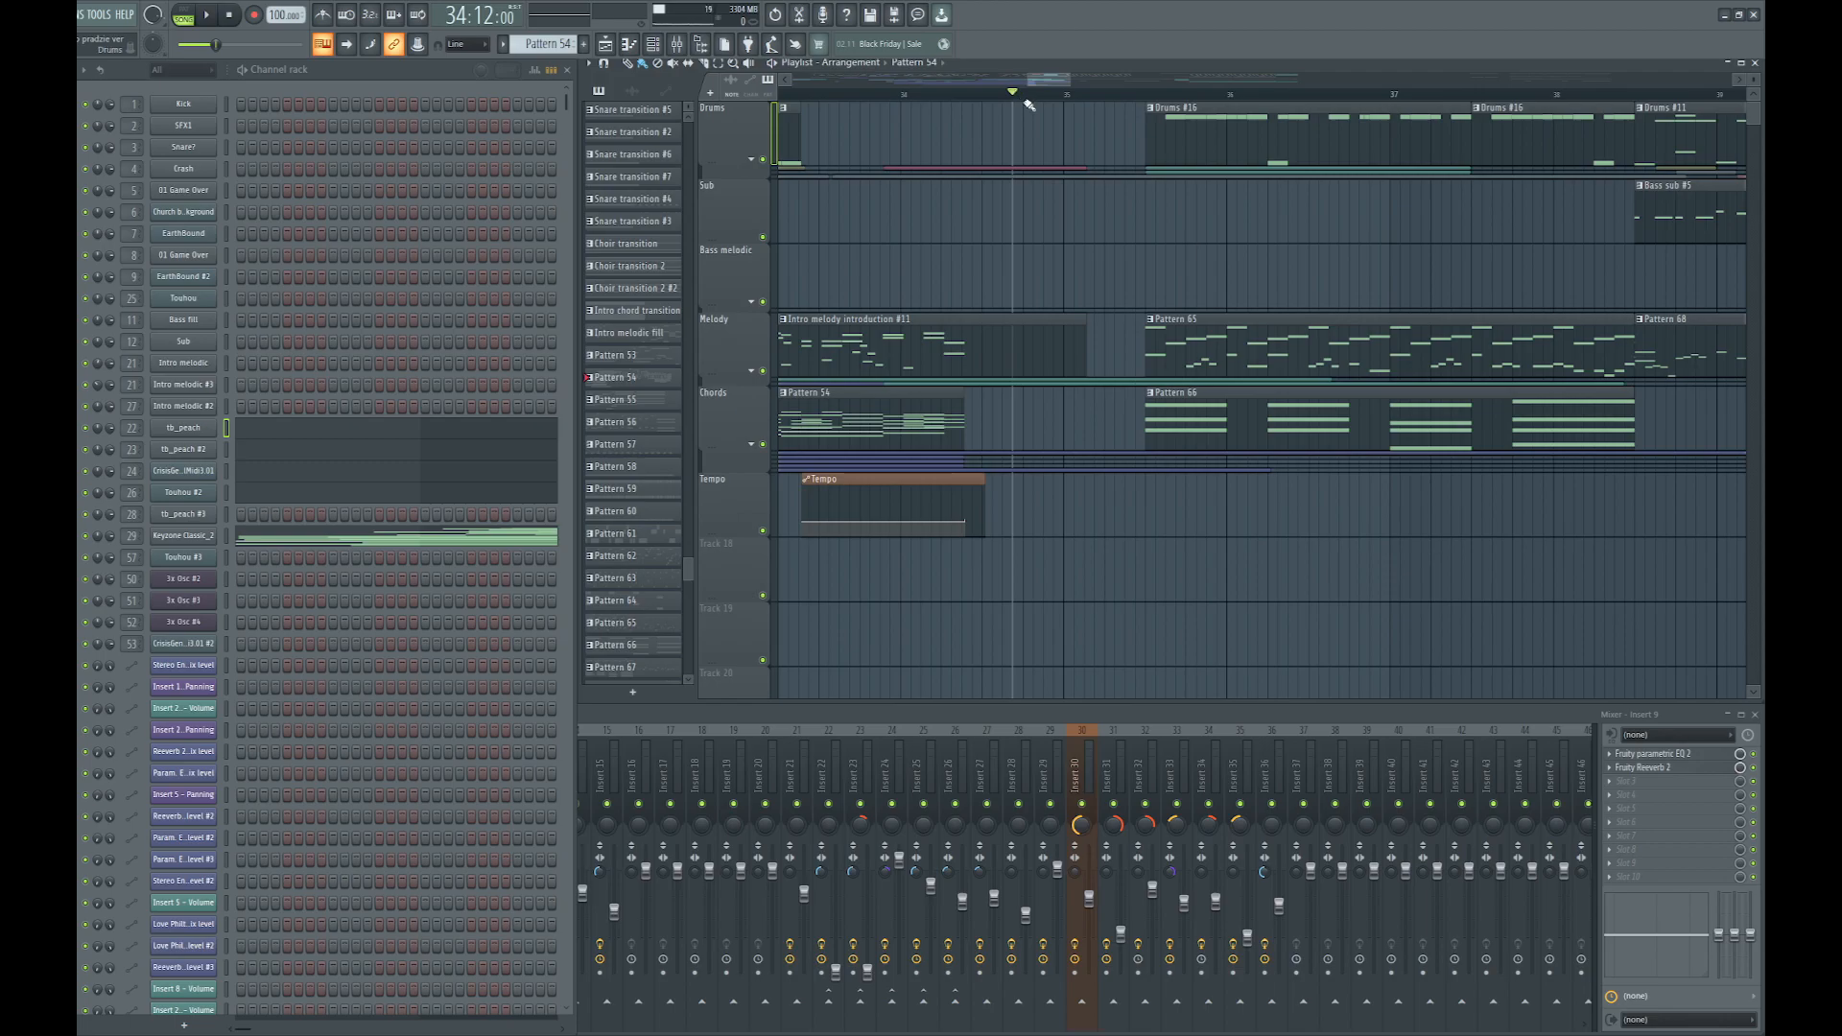
Expand the Drums track group and set a time selection from the start of Pattern 65 to the end of Pattern 67
{"action": "scroll", "coordinate": [955, 261], "scroll_direction": "down", "scroll_amount": 8}
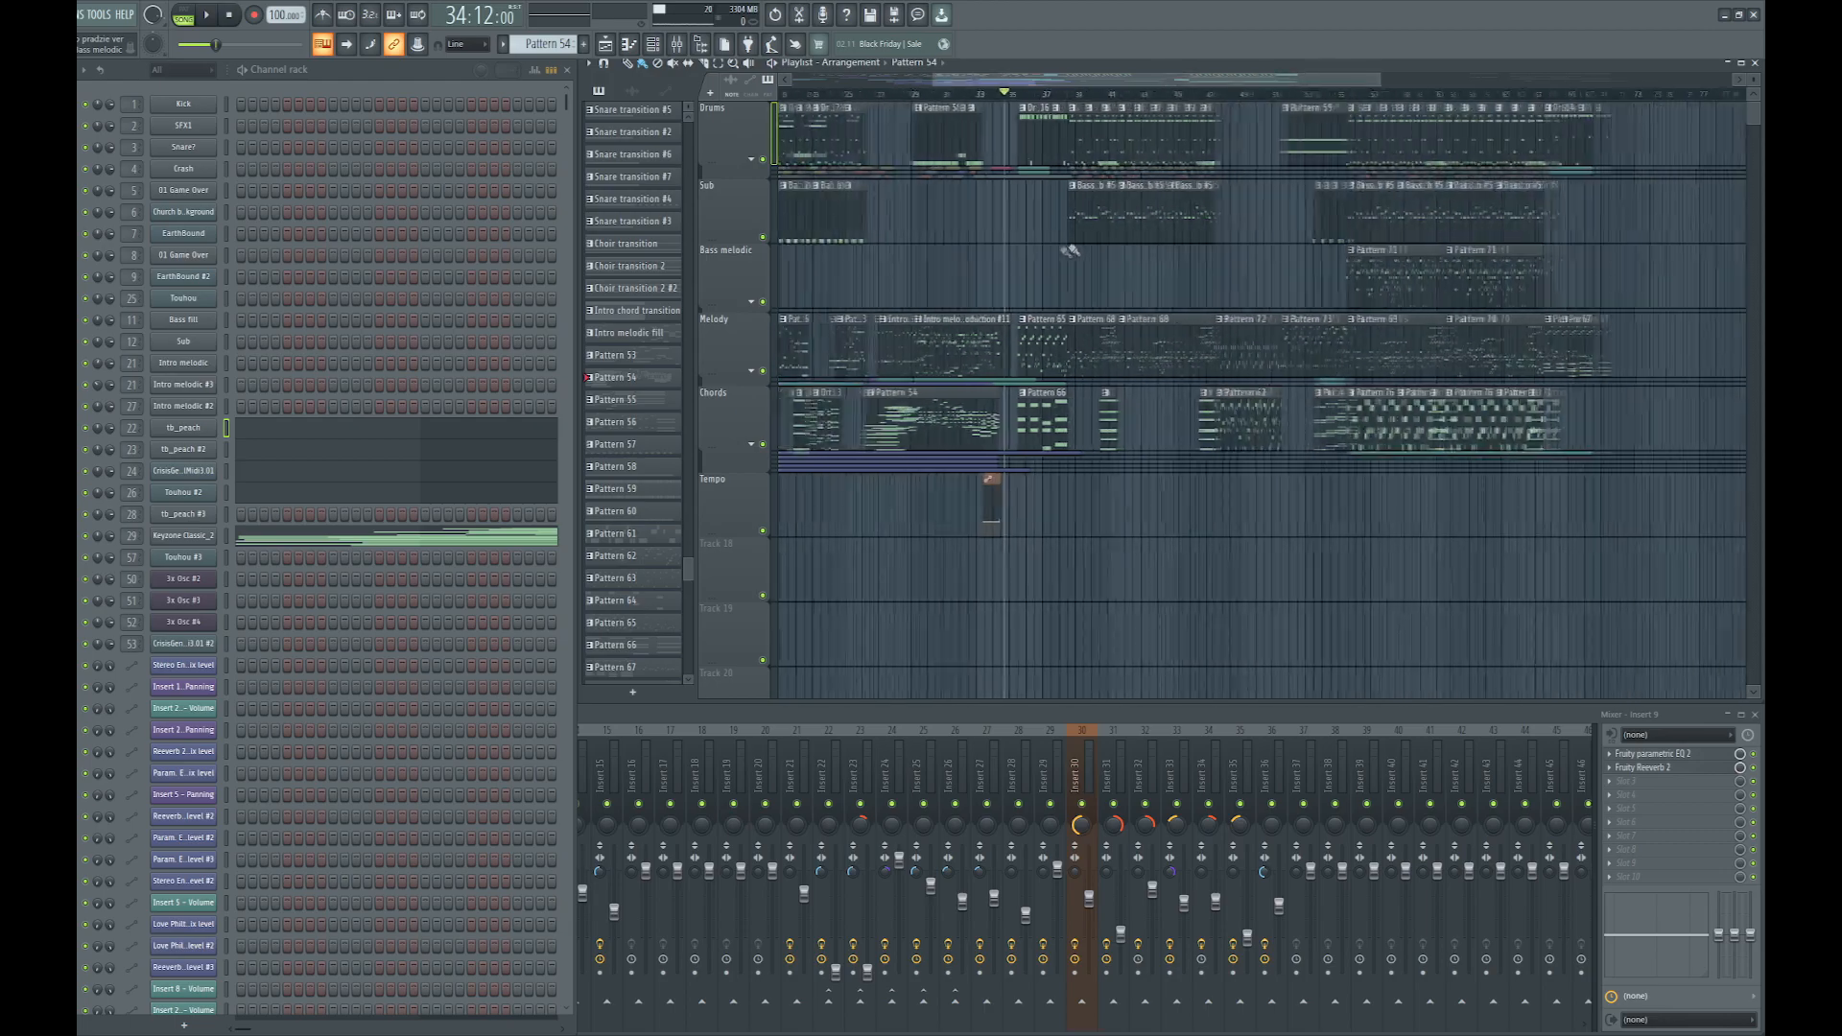
{"action": "scroll", "coordinate": [1631, 320], "scroll_direction": "up", "scroll_amount": 1}
{"action": "left_click_drag", "start_coordinate": [927, 102], "coordinate": [1564, 96]}
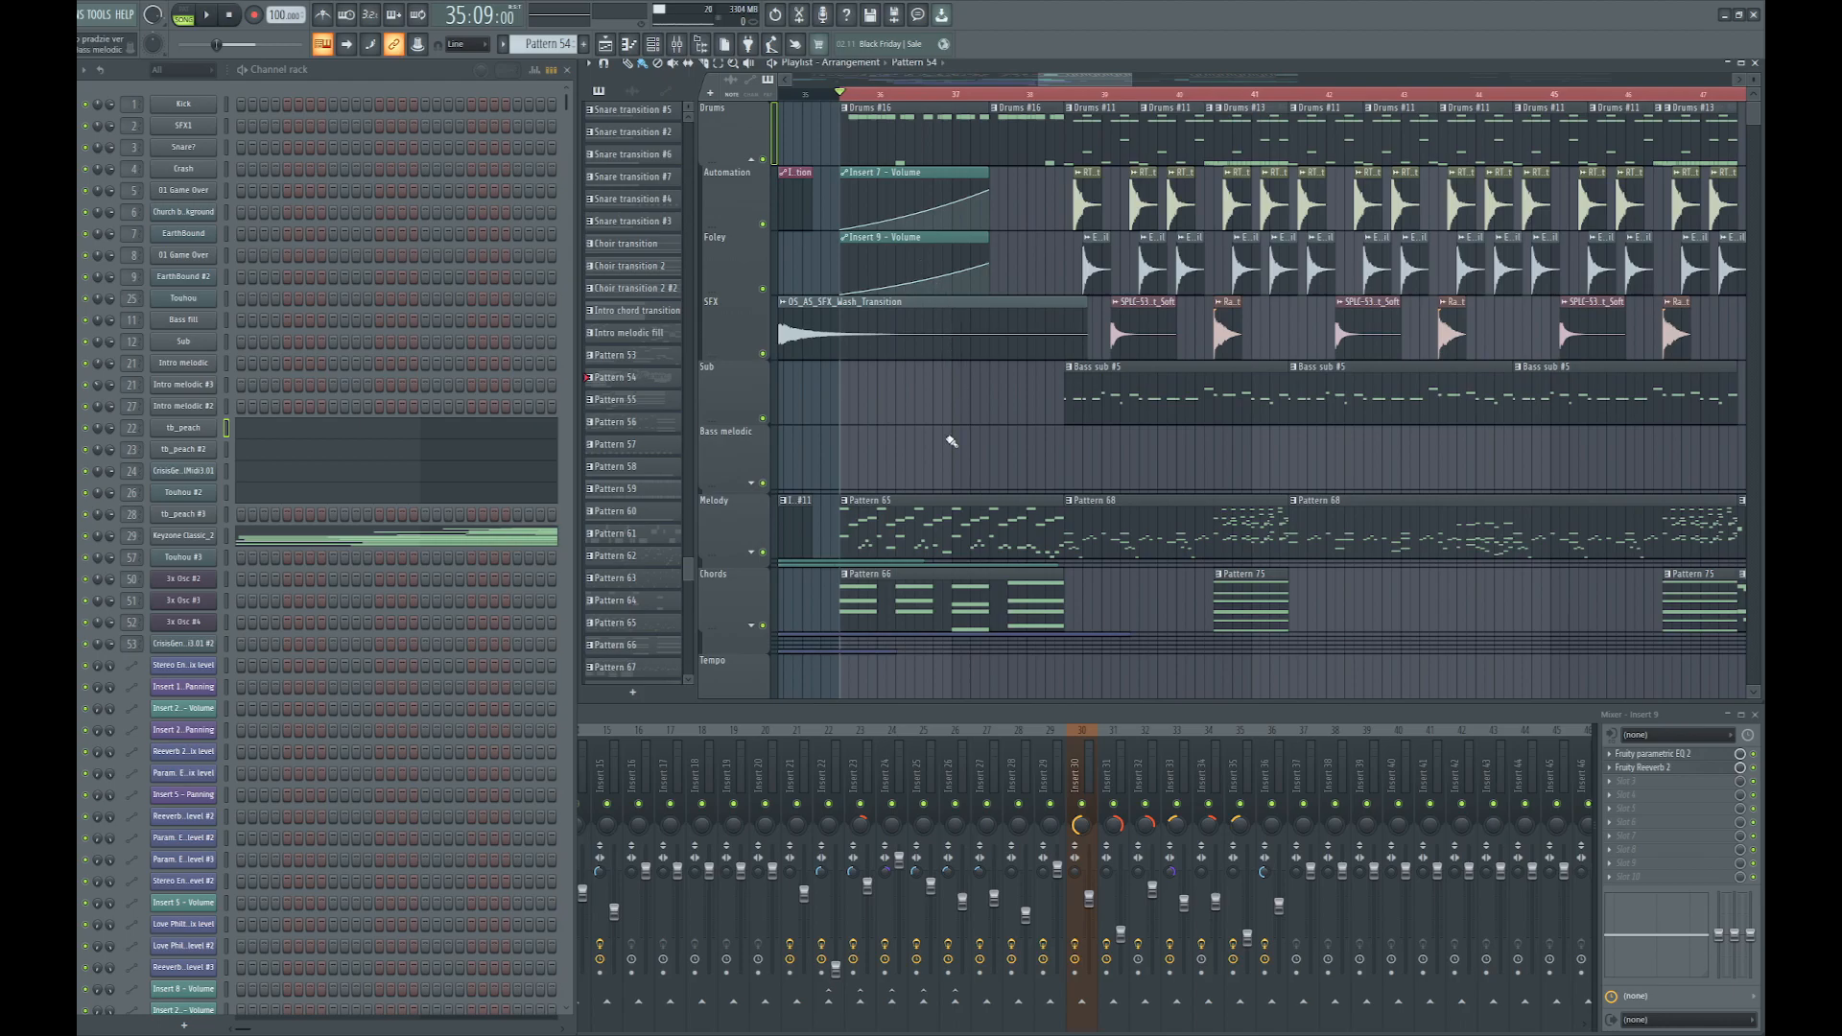
Select Pattern 65 from its Melody clip, play the buildup from the start of the time selection and stop at the first Pattern 68 clip
{"action": "left_click", "coordinate": [912, 532]}
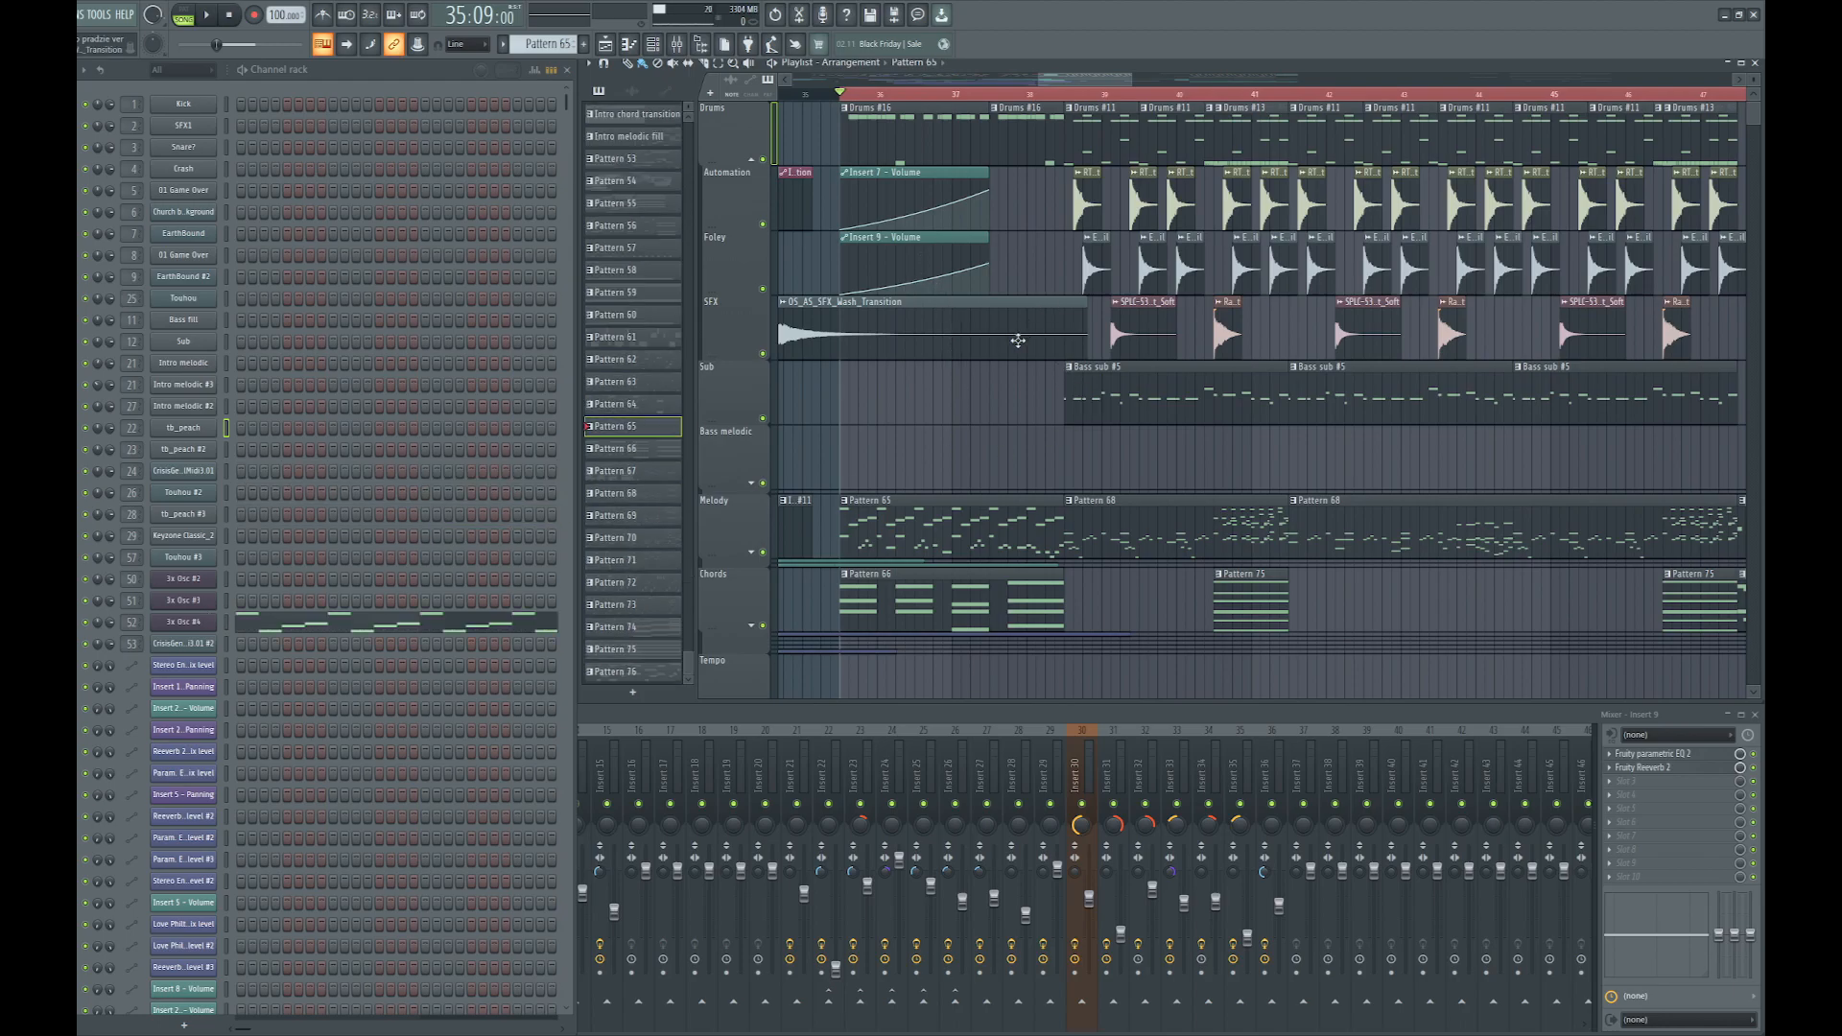
{"action": "scroll", "coordinate": [893, 431], "scroll_direction": "down", "scroll_amount": 5}
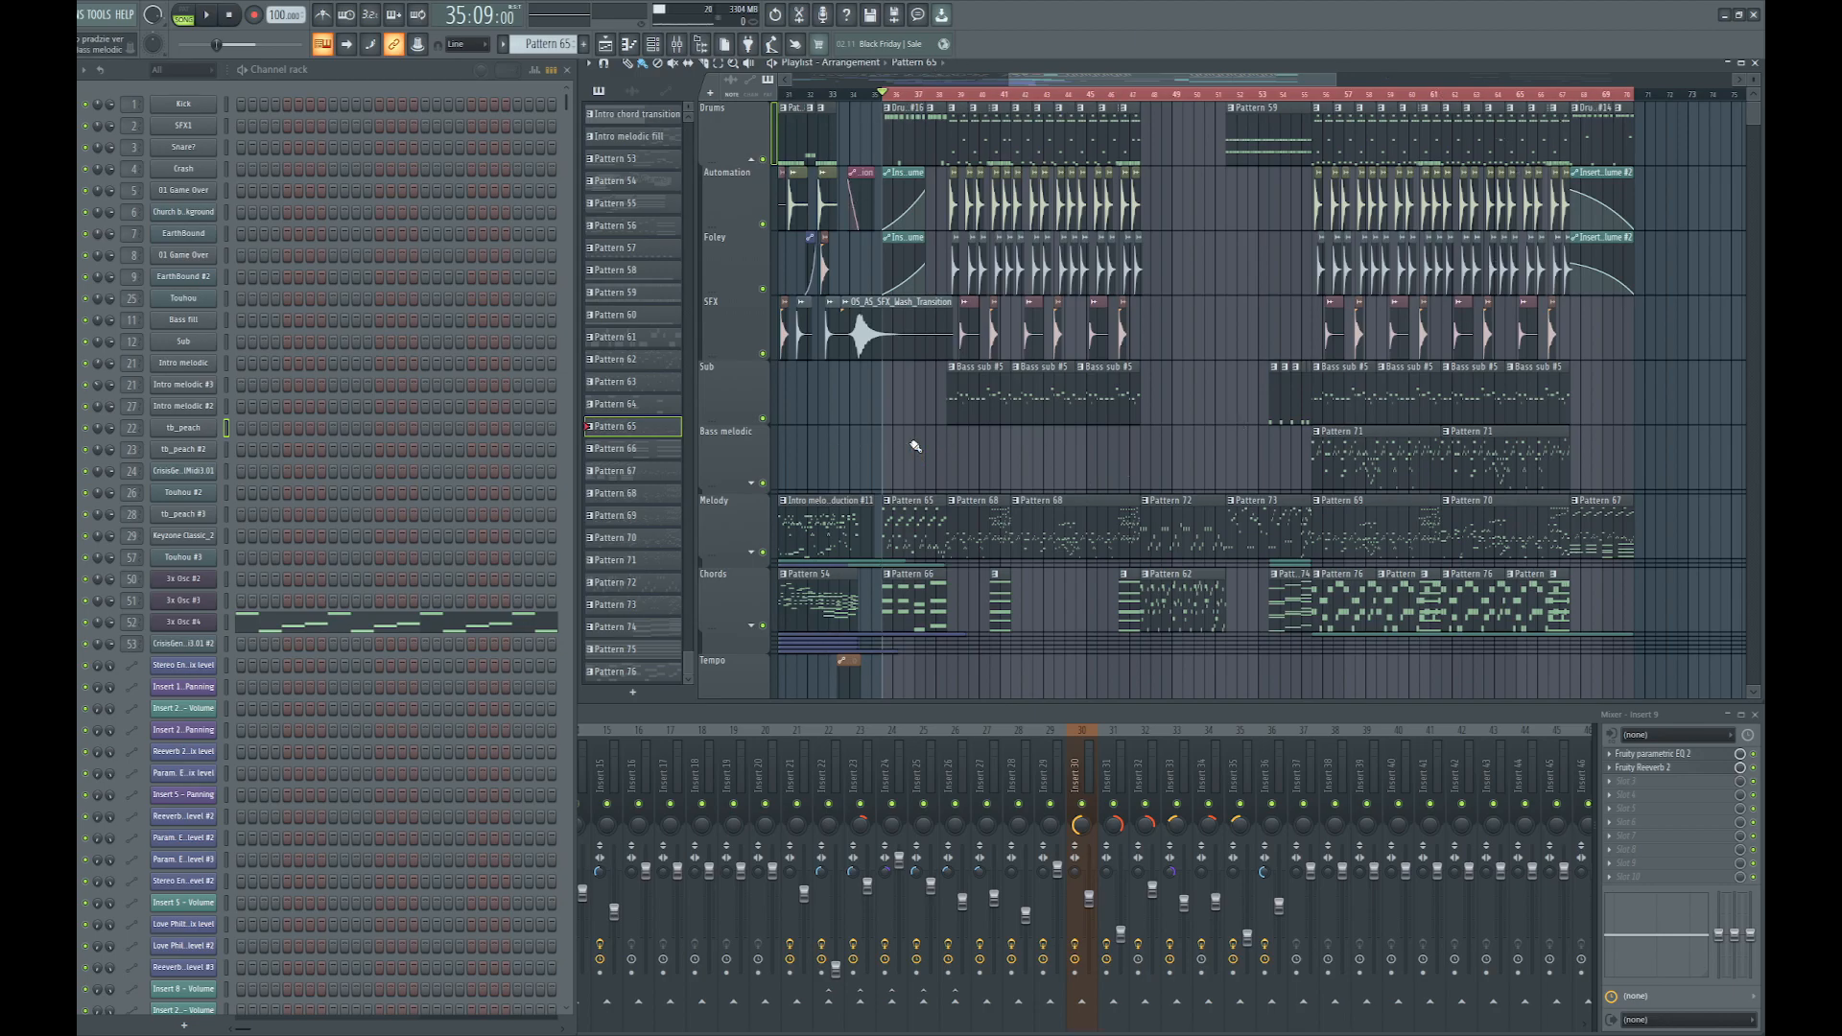
{"action": "key", "text": "space"}
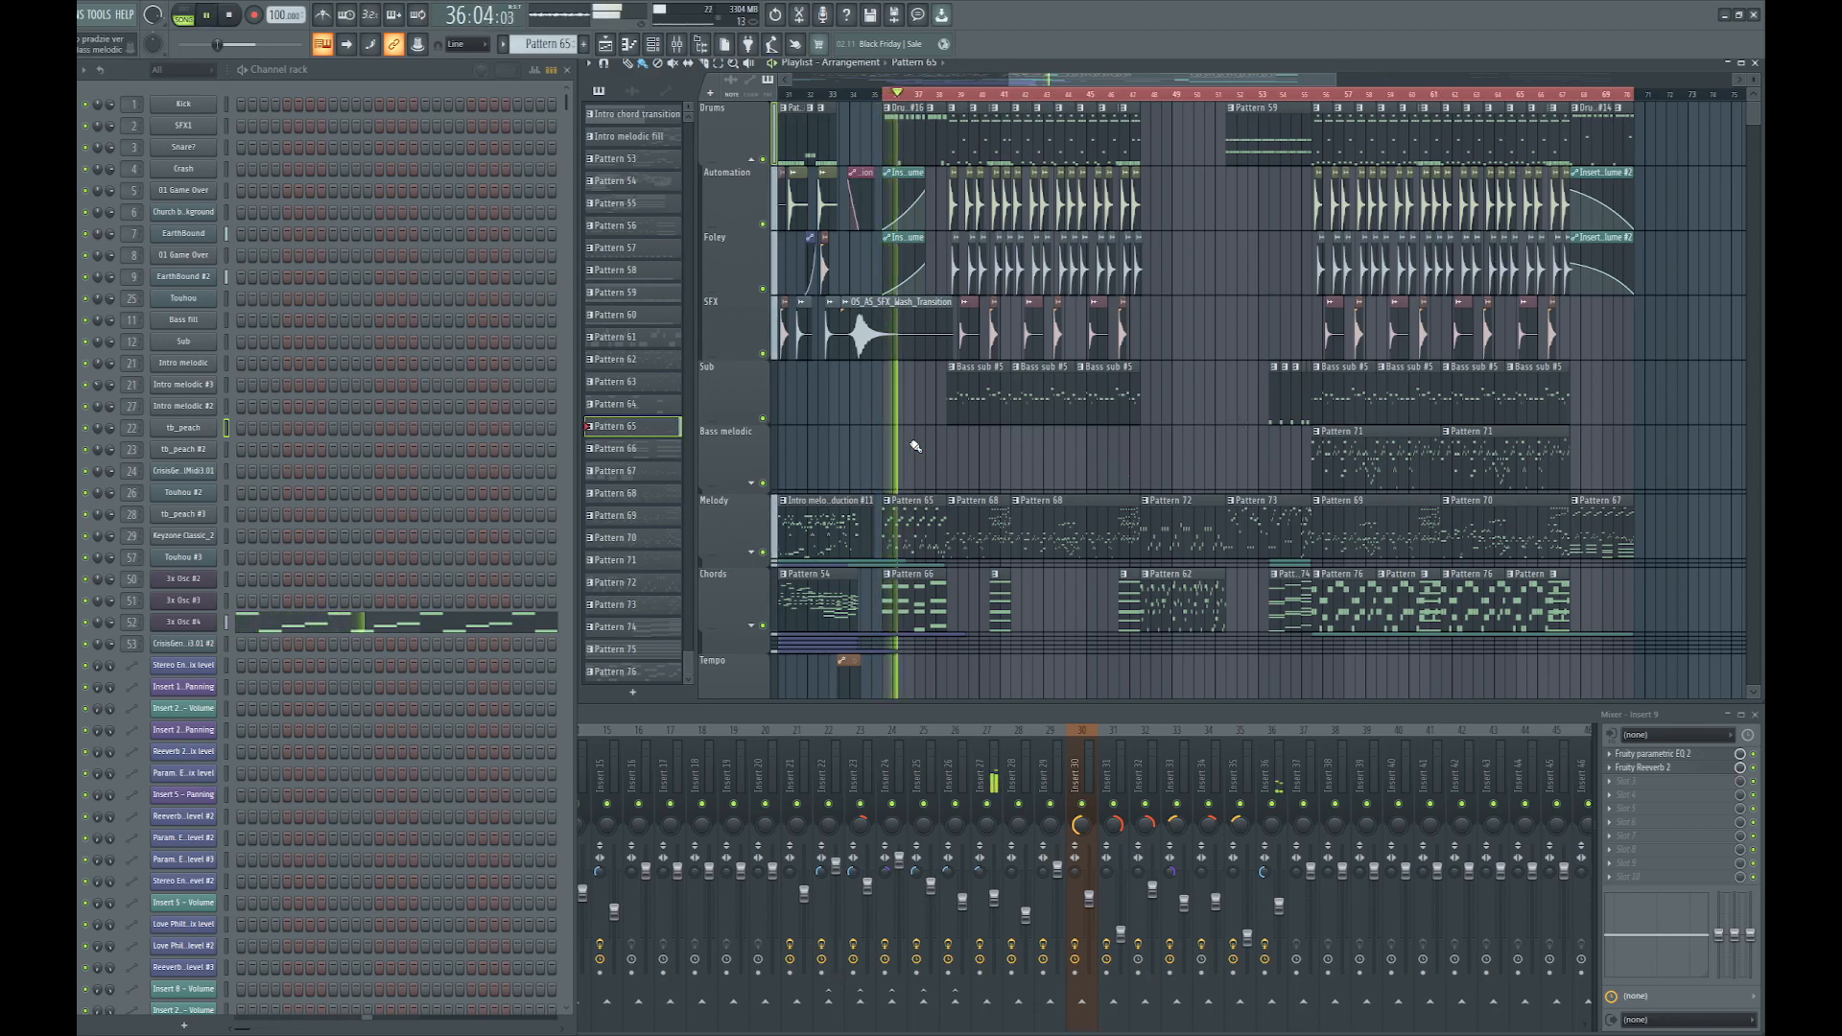
{"action": "scroll", "coordinate": [922, 101], "scroll_direction": "up", "scroll_amount": 4}
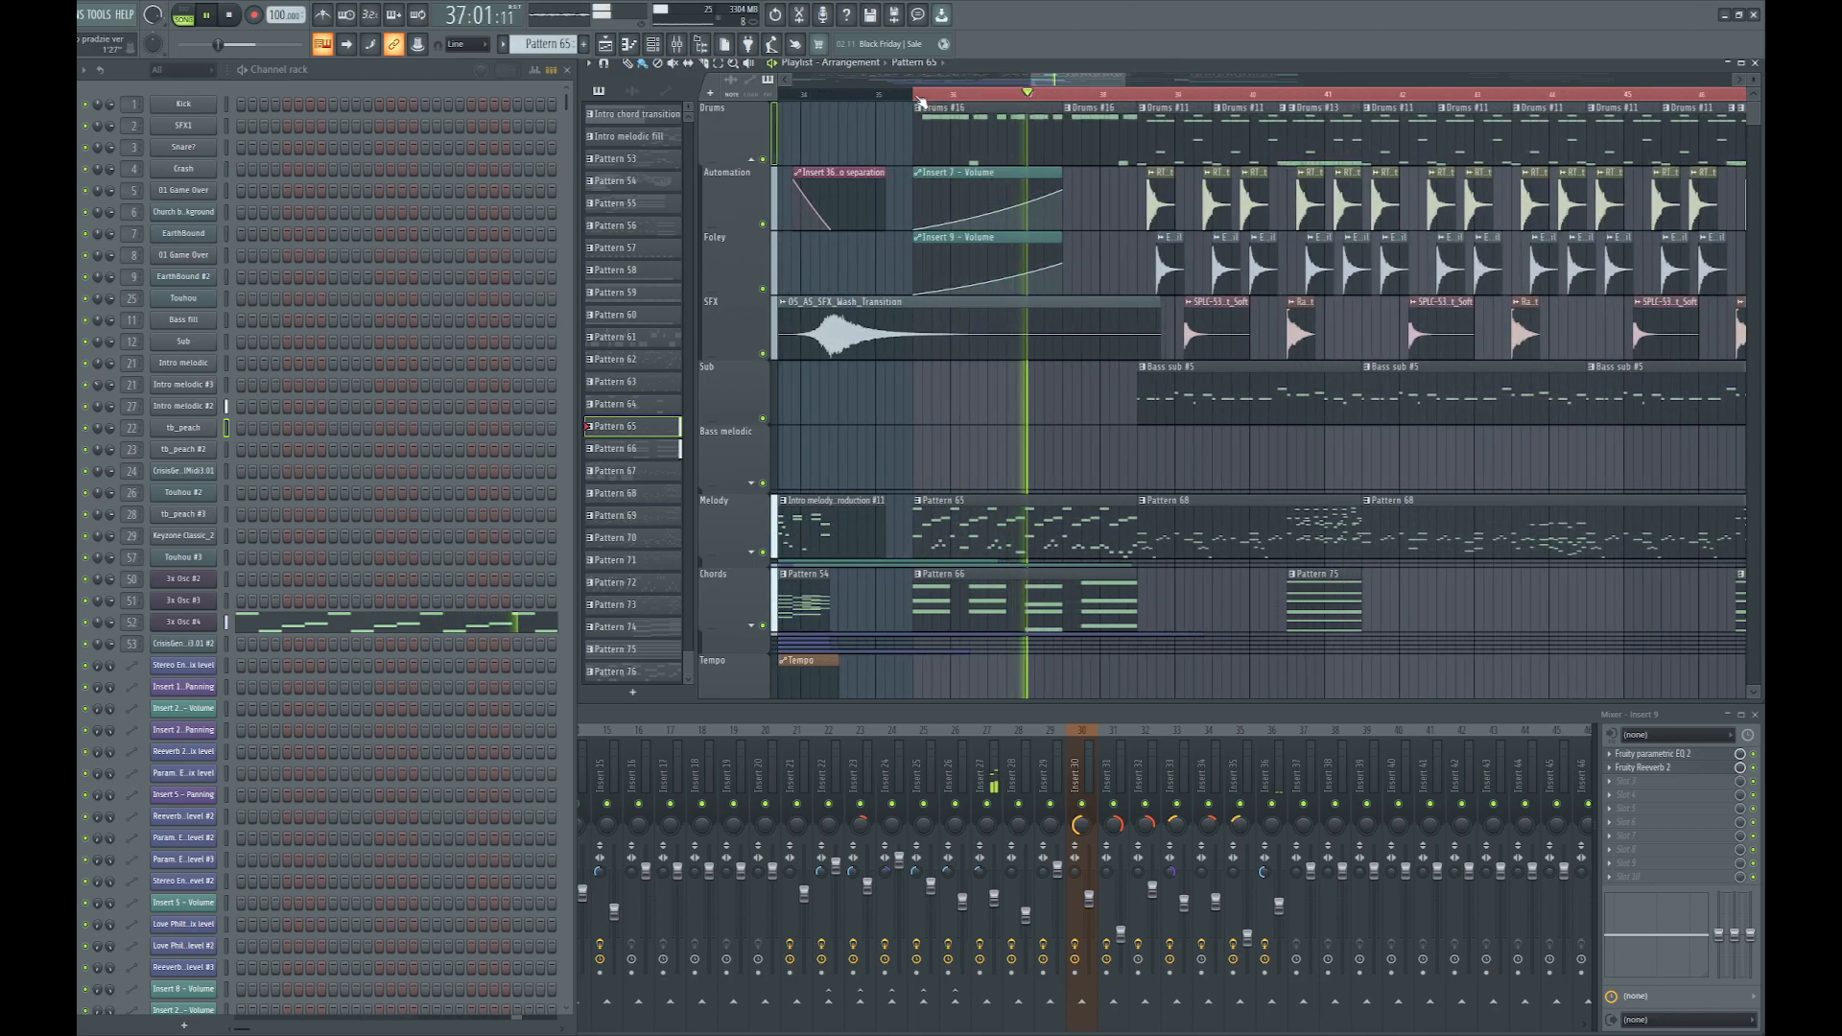
{"action": "left_click", "coordinate": [216, 15]}
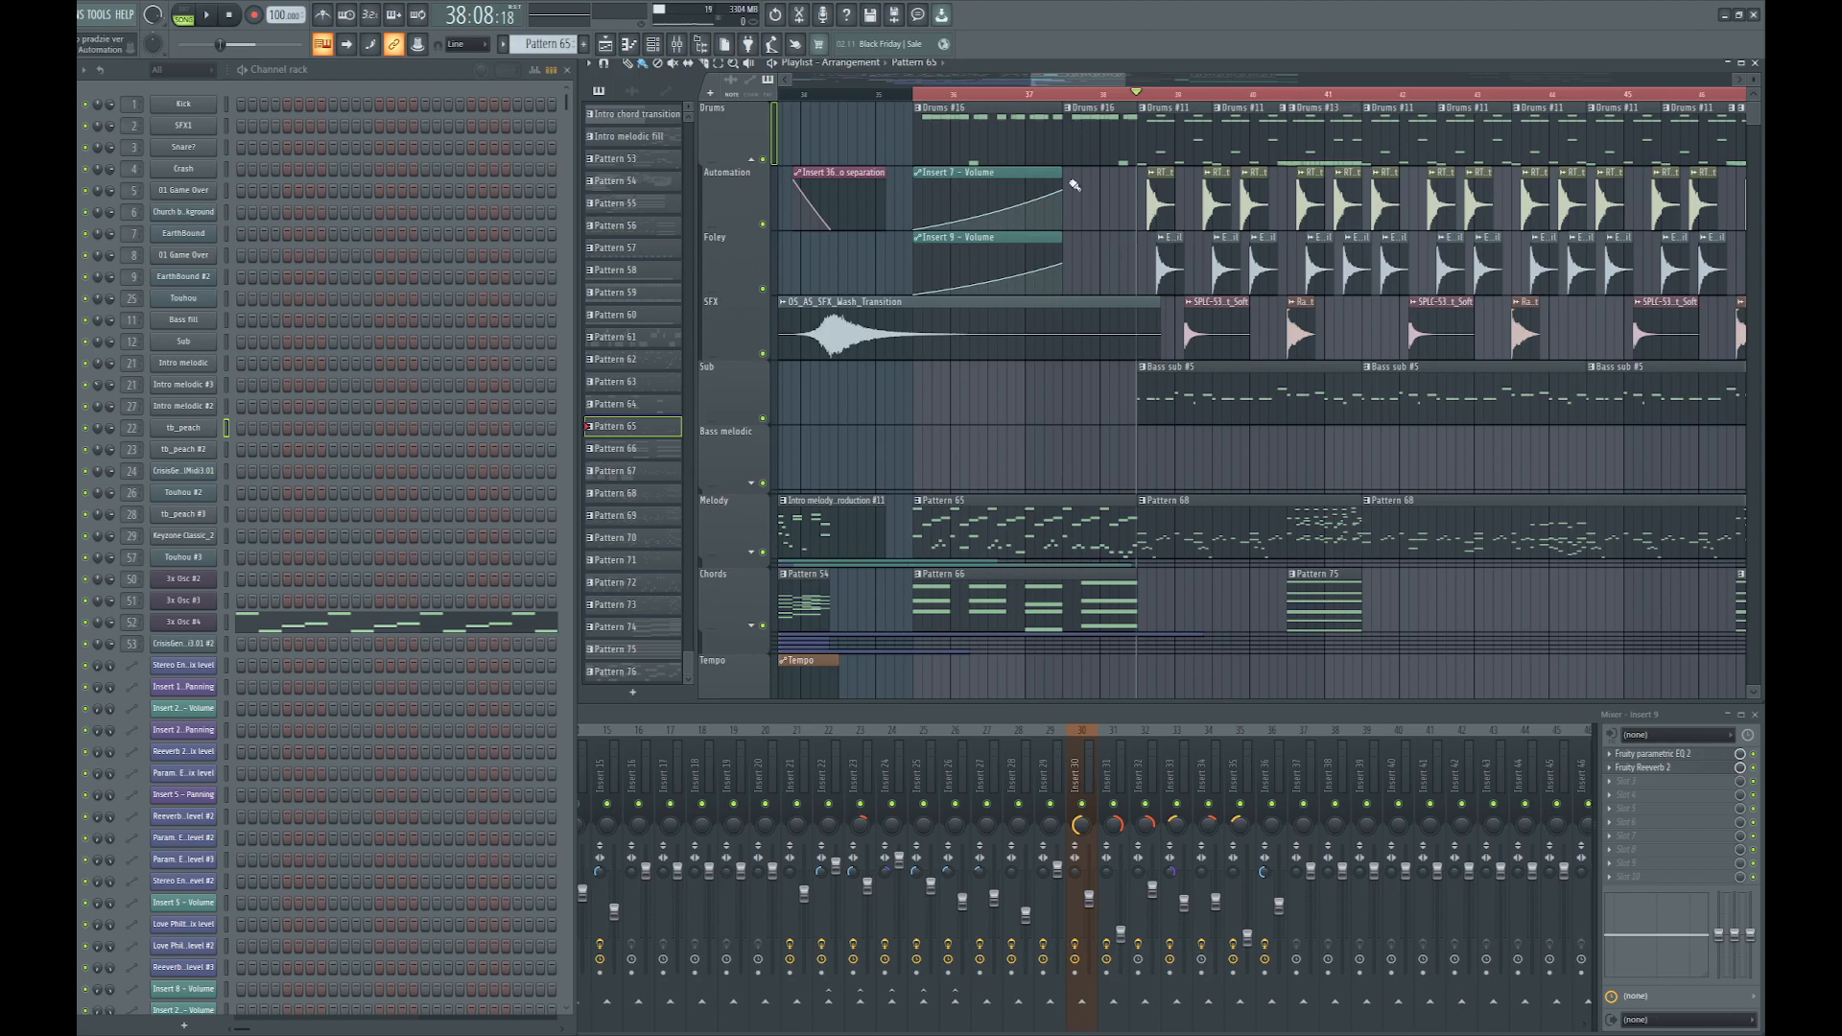
Set a time selection from the start of the first Pattern 68 clip to the start of Pattern 72 and play it
{"action": "scroll", "coordinate": [799, 329], "scroll_direction": "down", "scroll_amount": 2}
{"action": "scroll", "coordinate": [820, 99], "scroll_direction": "up", "scroll_amount": 3}
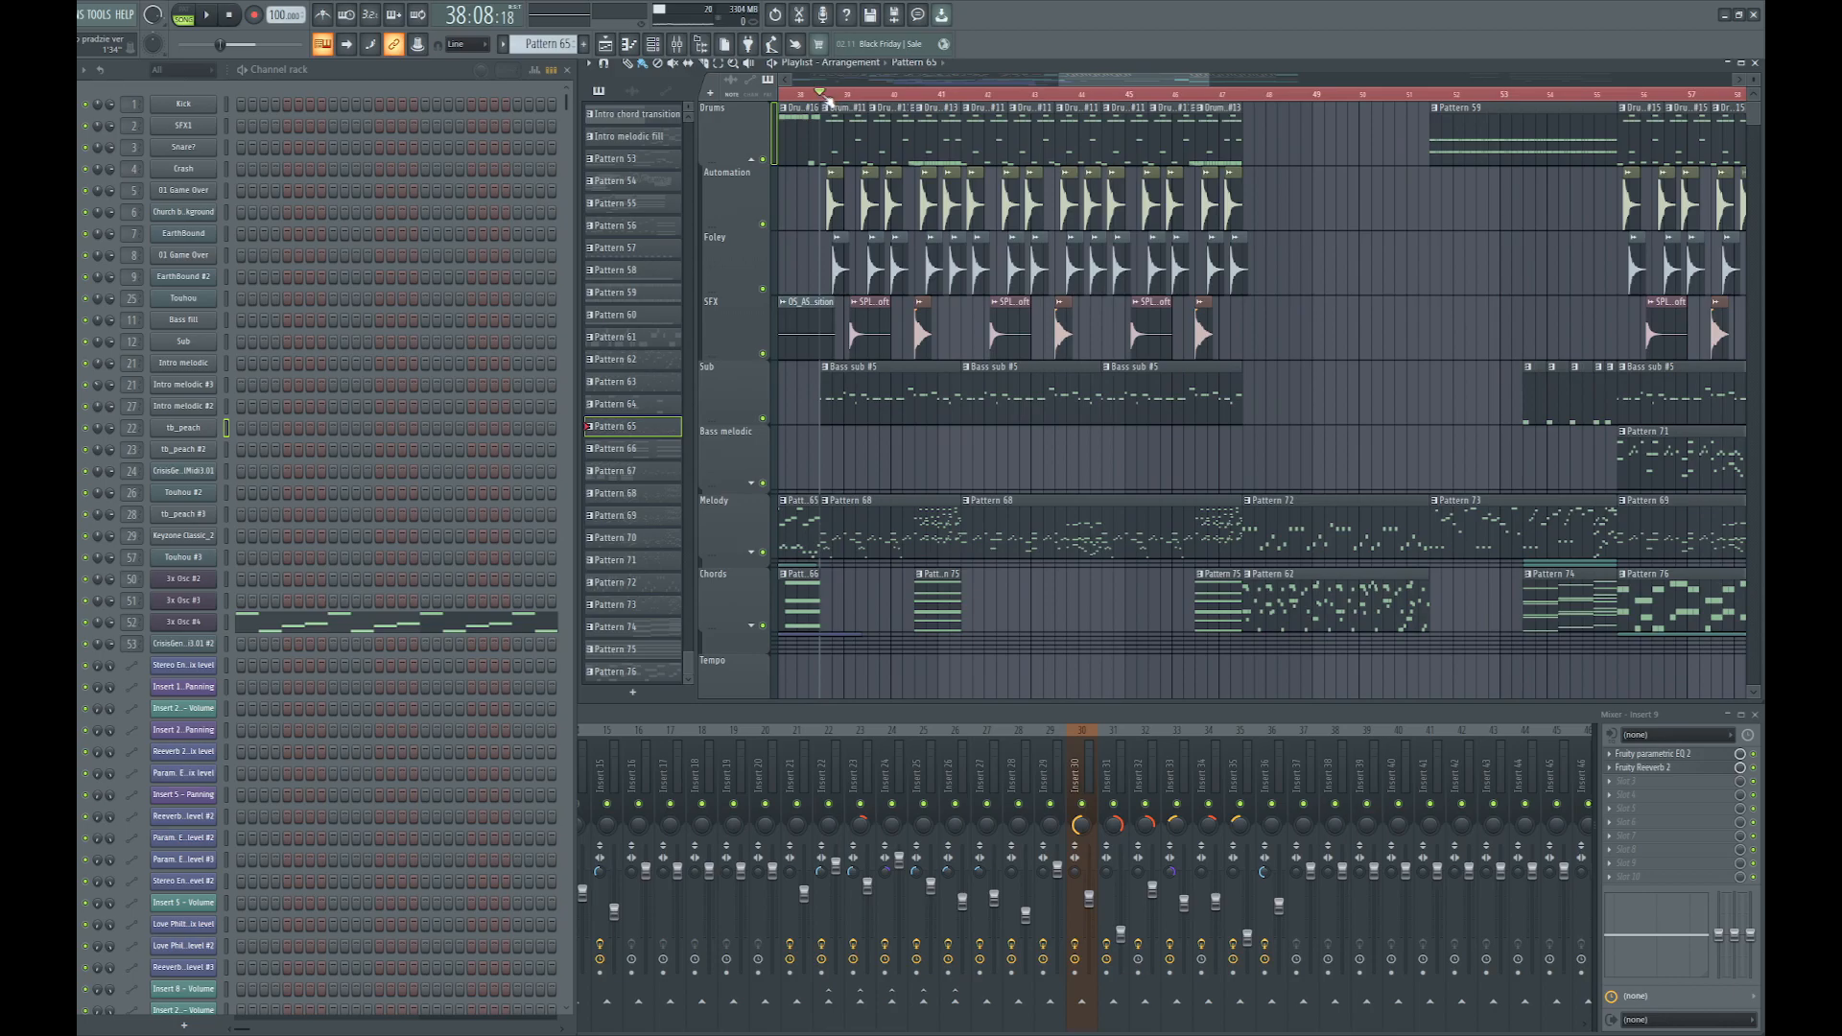
{"action": "left_click_drag", "start_coordinate": [827, 100], "coordinate": [1245, 159]}
{"action": "left_click", "coordinate": [1388, 252]}
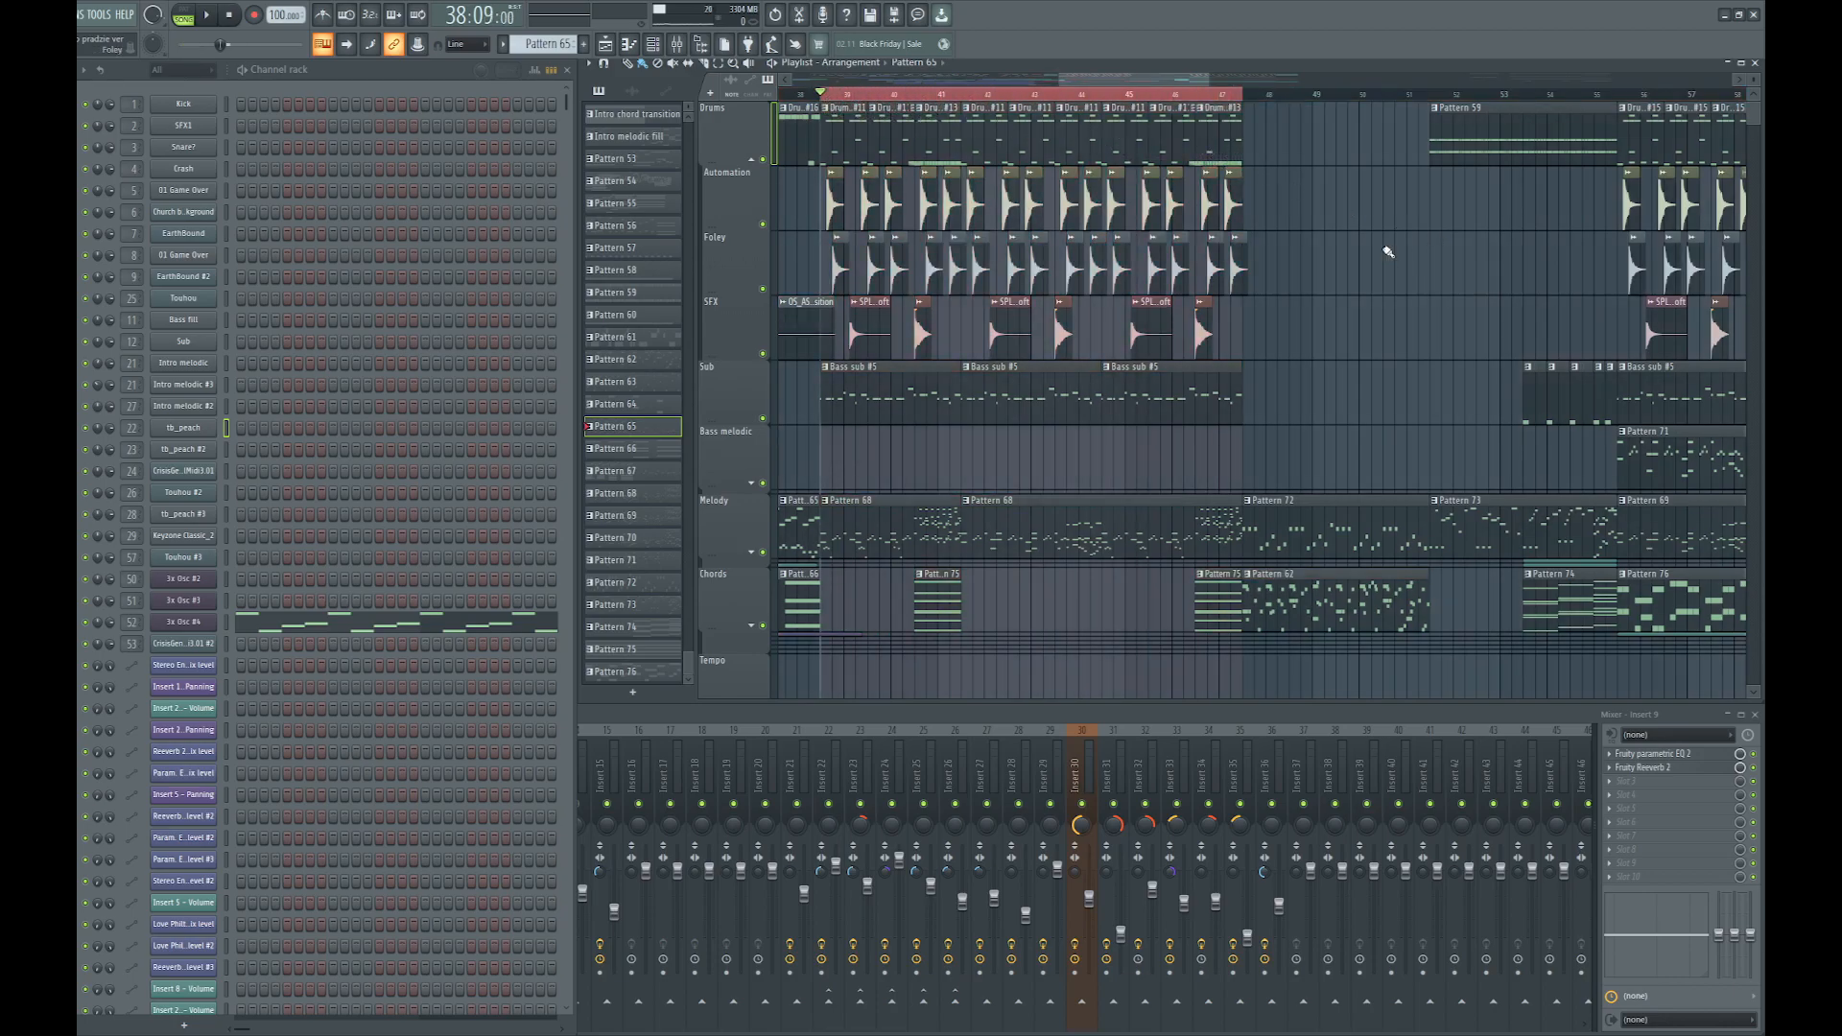
{"action": "key", "text": "space"}
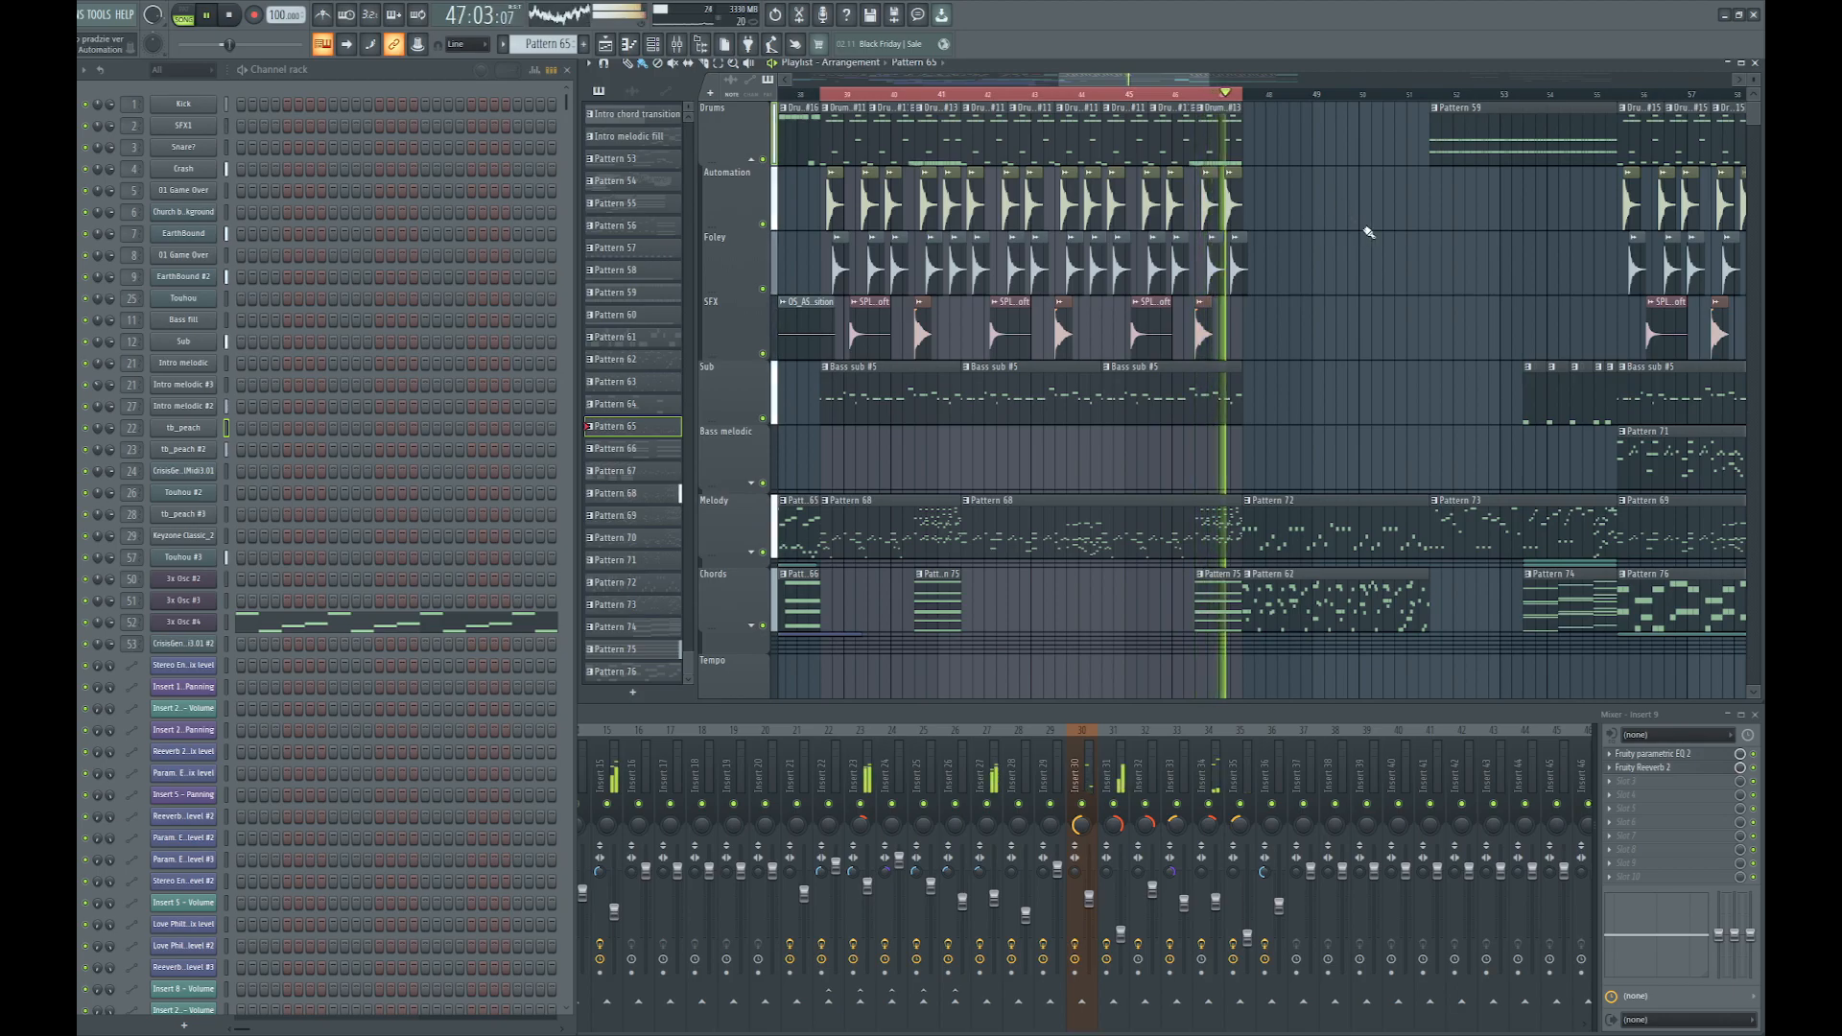
{"action": "key", "text": "space"}
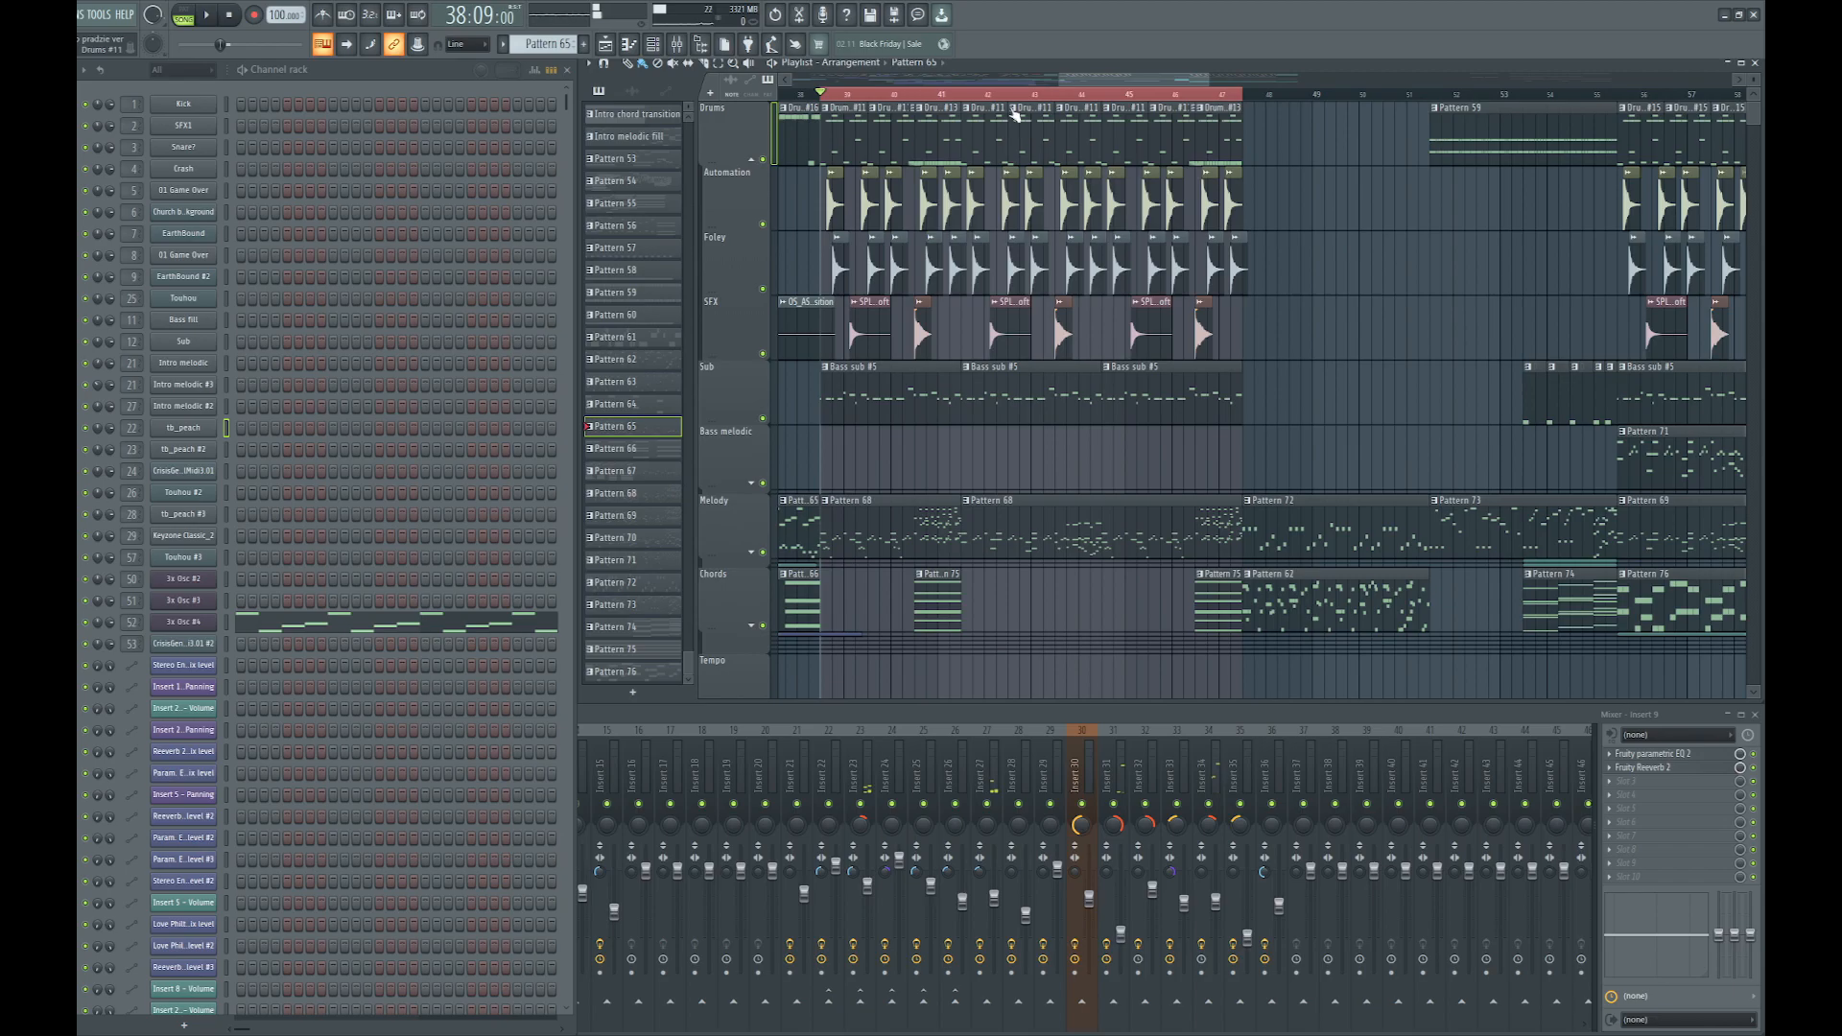
Clear the time selection and look over the whole arrangement from the intro to Pattern 59
{"action": "right_click", "coordinate": [1014, 94]}
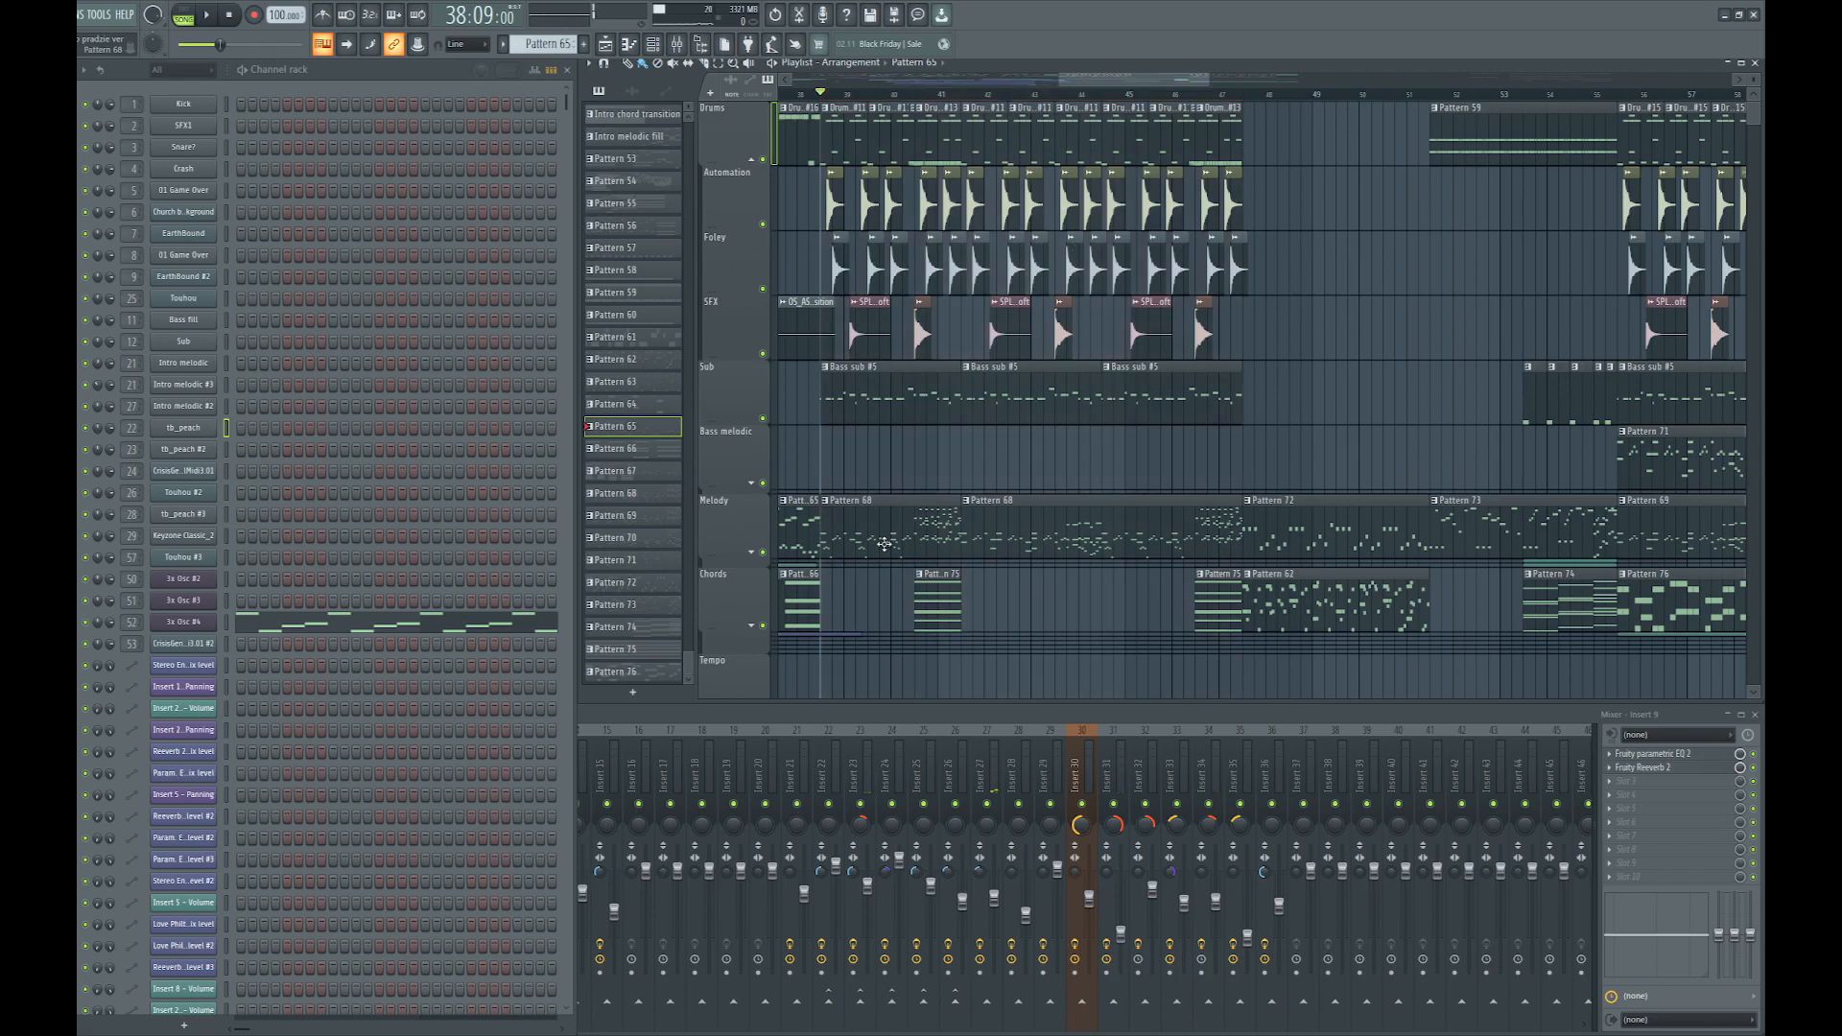
{"action": "scroll", "coordinate": [912, 463], "scroll_direction": "down", "scroll_amount": 3}
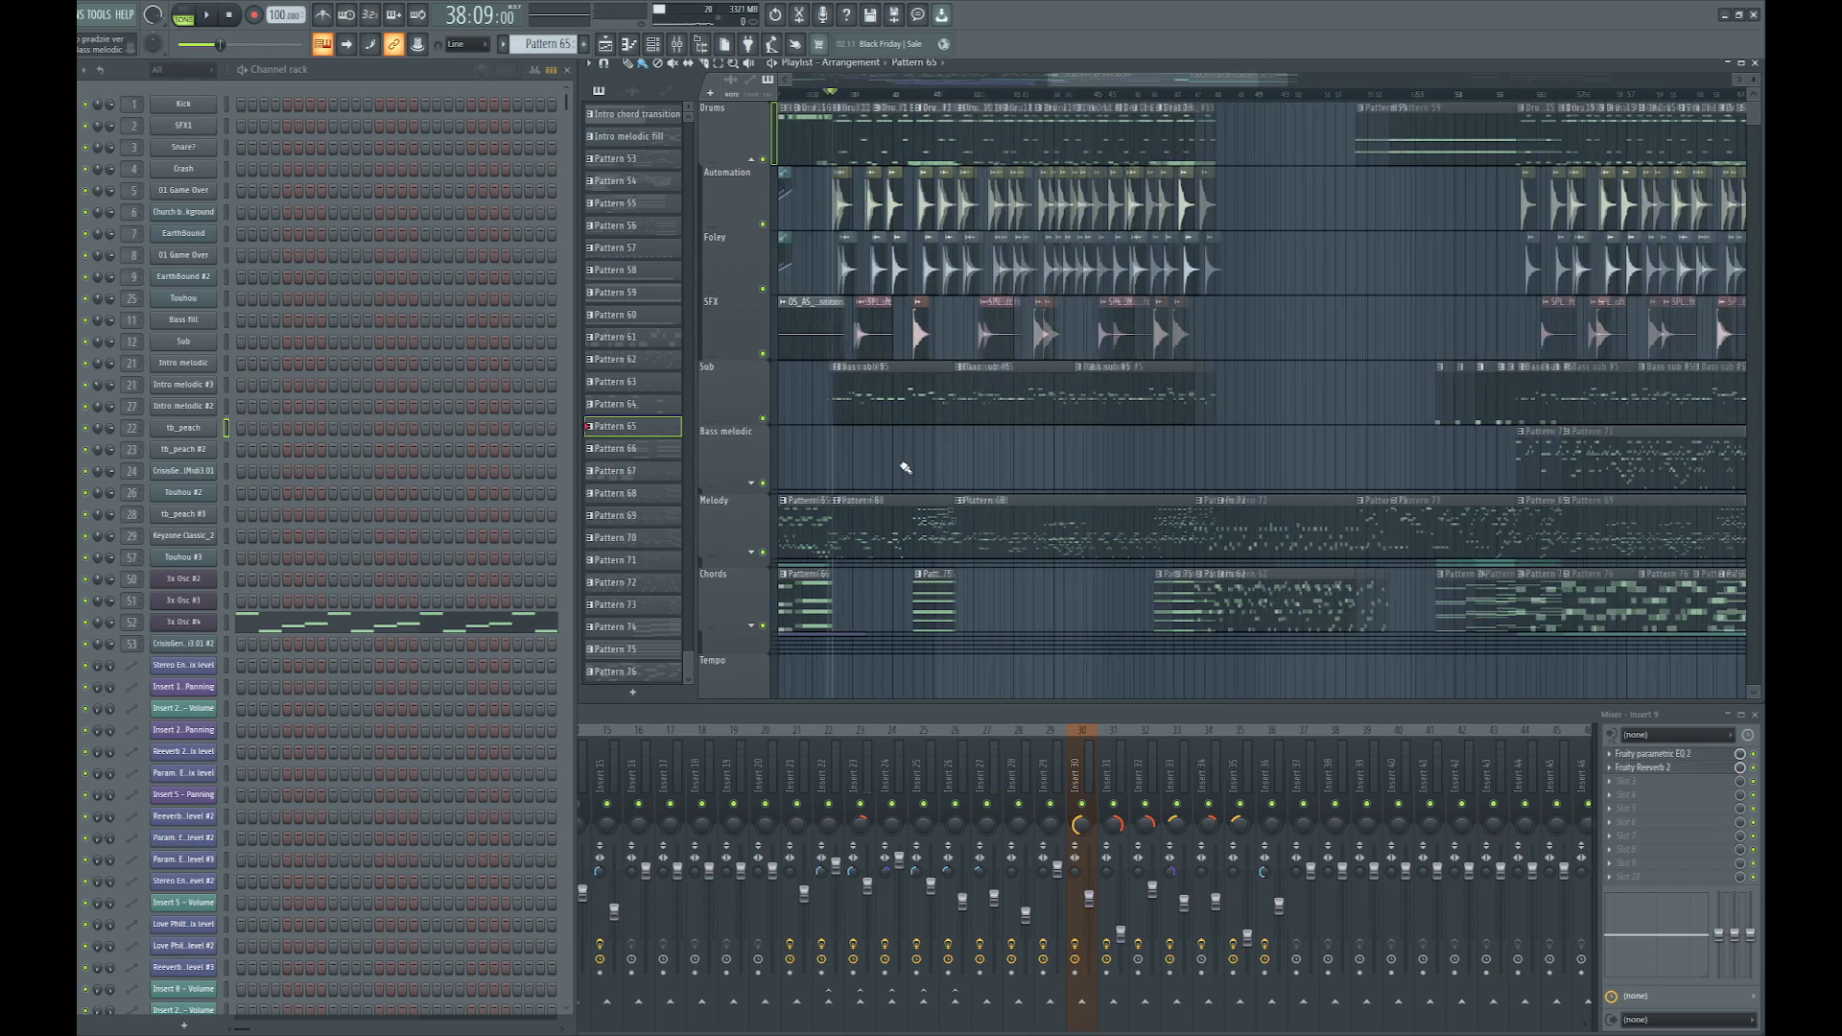
{"action": "scroll", "coordinate": [921, 457], "scroll_direction": "down", "scroll_amount": 2}
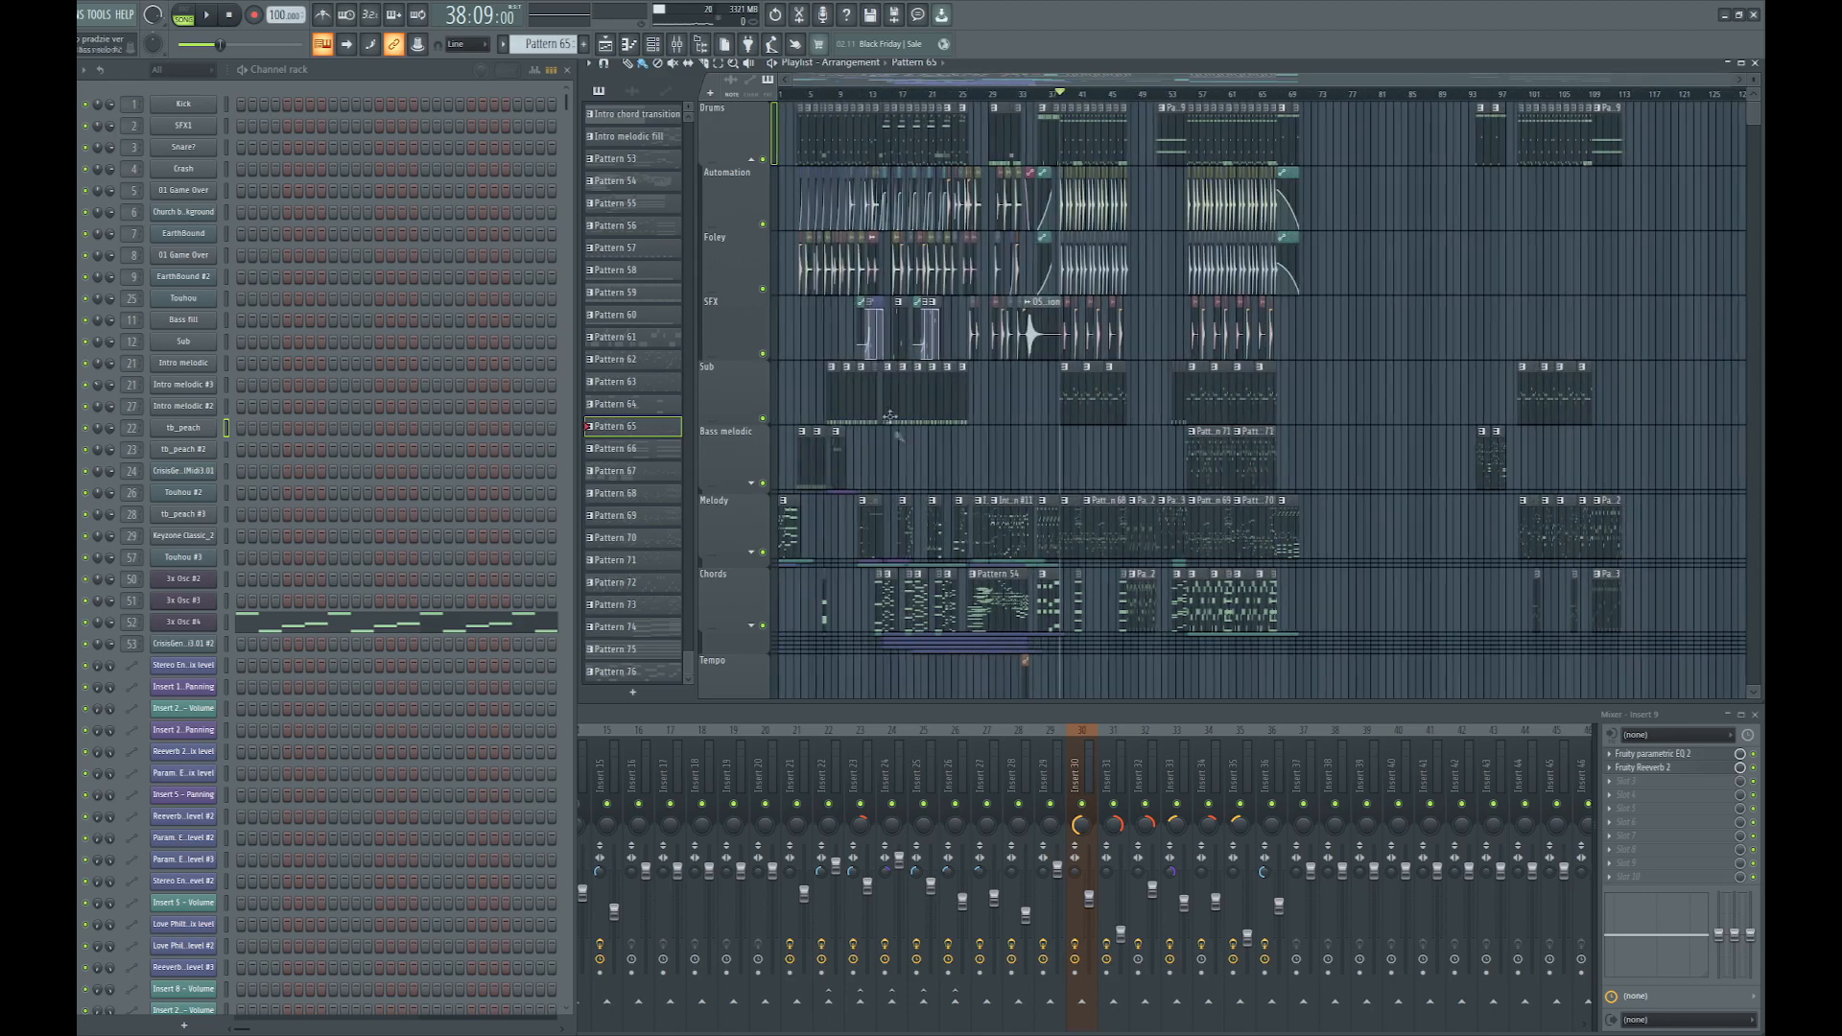
{"action": "scroll", "coordinate": [1044, 118], "scroll_direction": "up", "scroll_amount": 3}
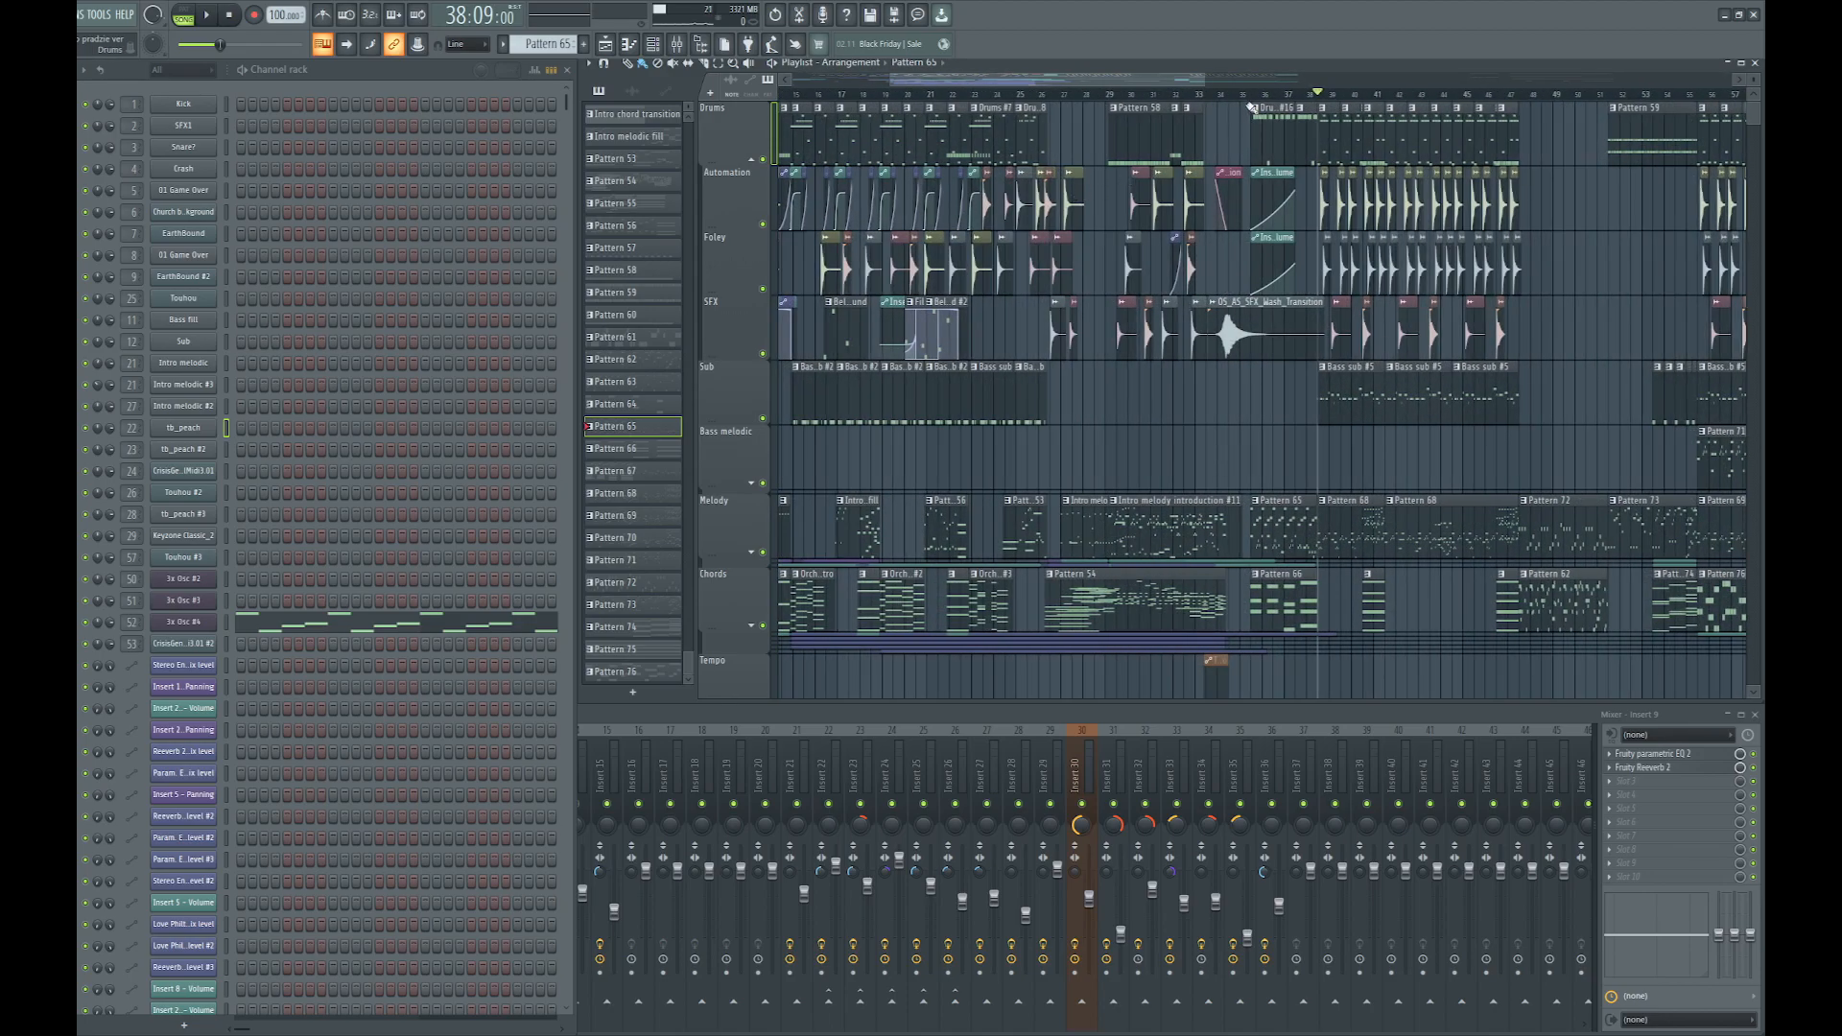
Look over the arrangement from the intro to the ending and the separate draft clips placed after it
{"action": "left_click_drag", "start_coordinate": [1118, 81], "coordinate": [951, 96]}
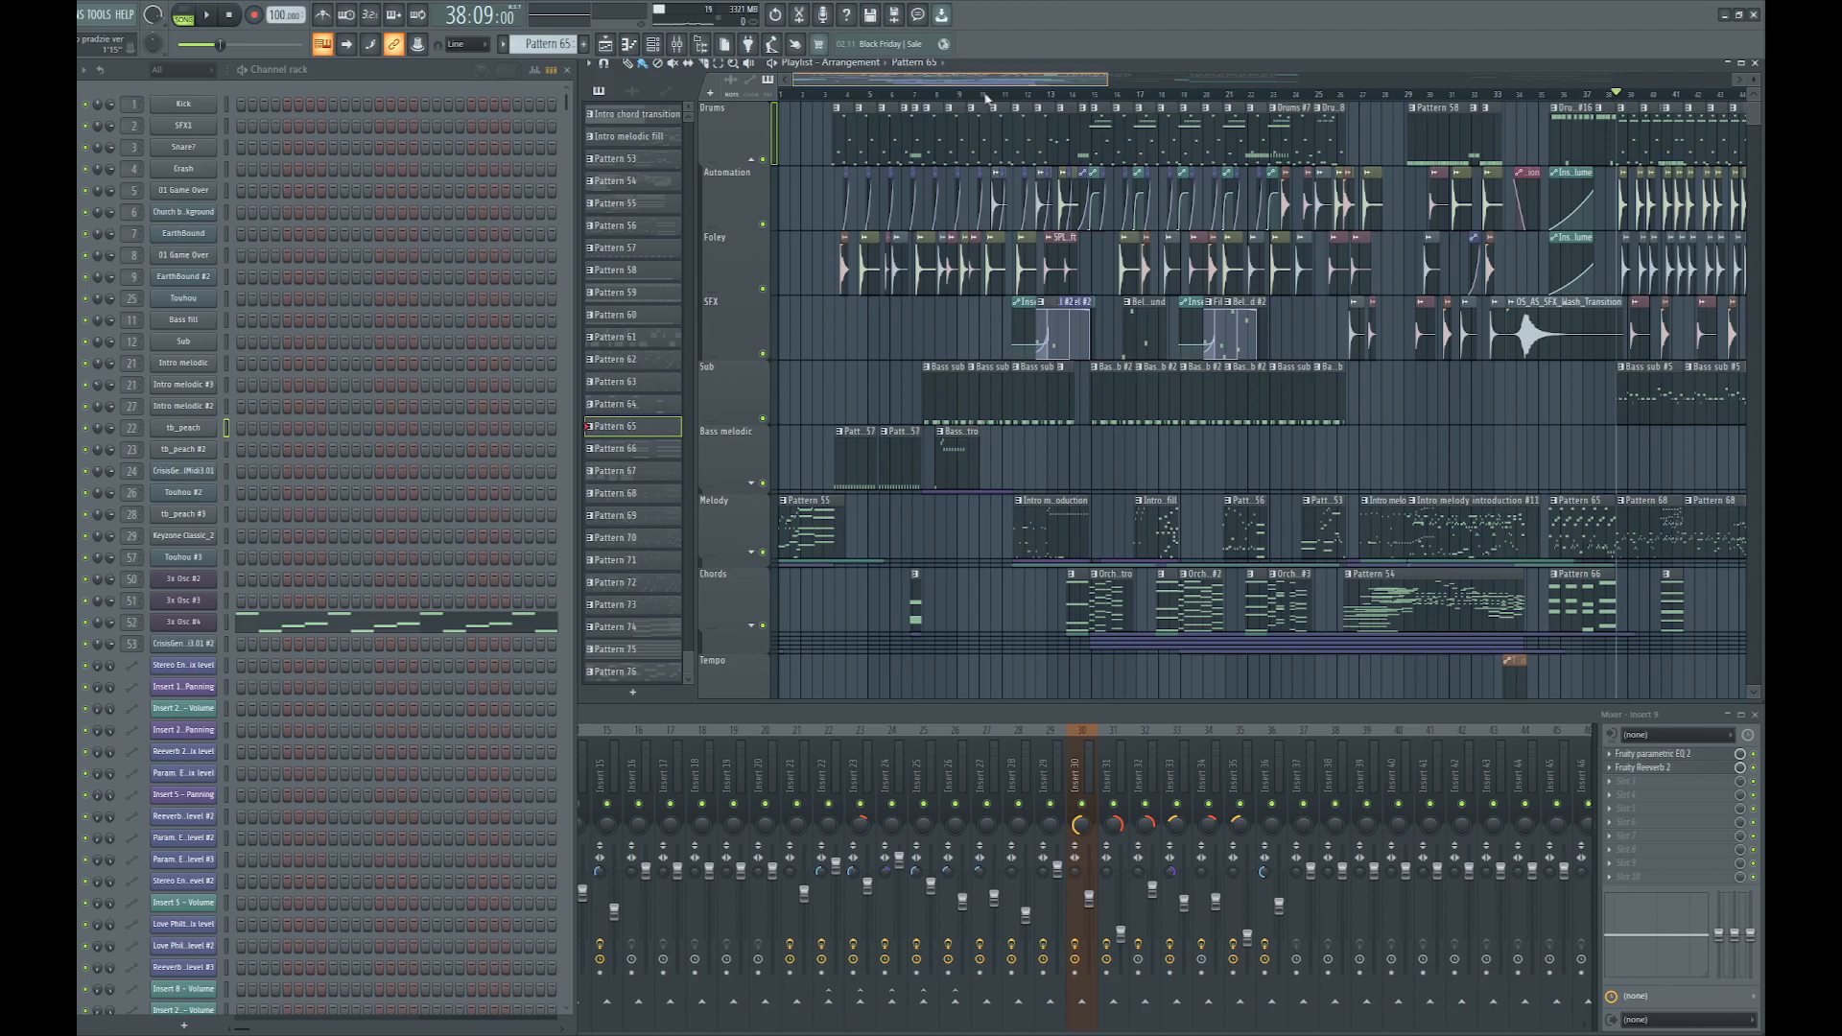
{"action": "left_click_drag", "start_coordinate": [985, 97], "coordinate": [1237, 97]}
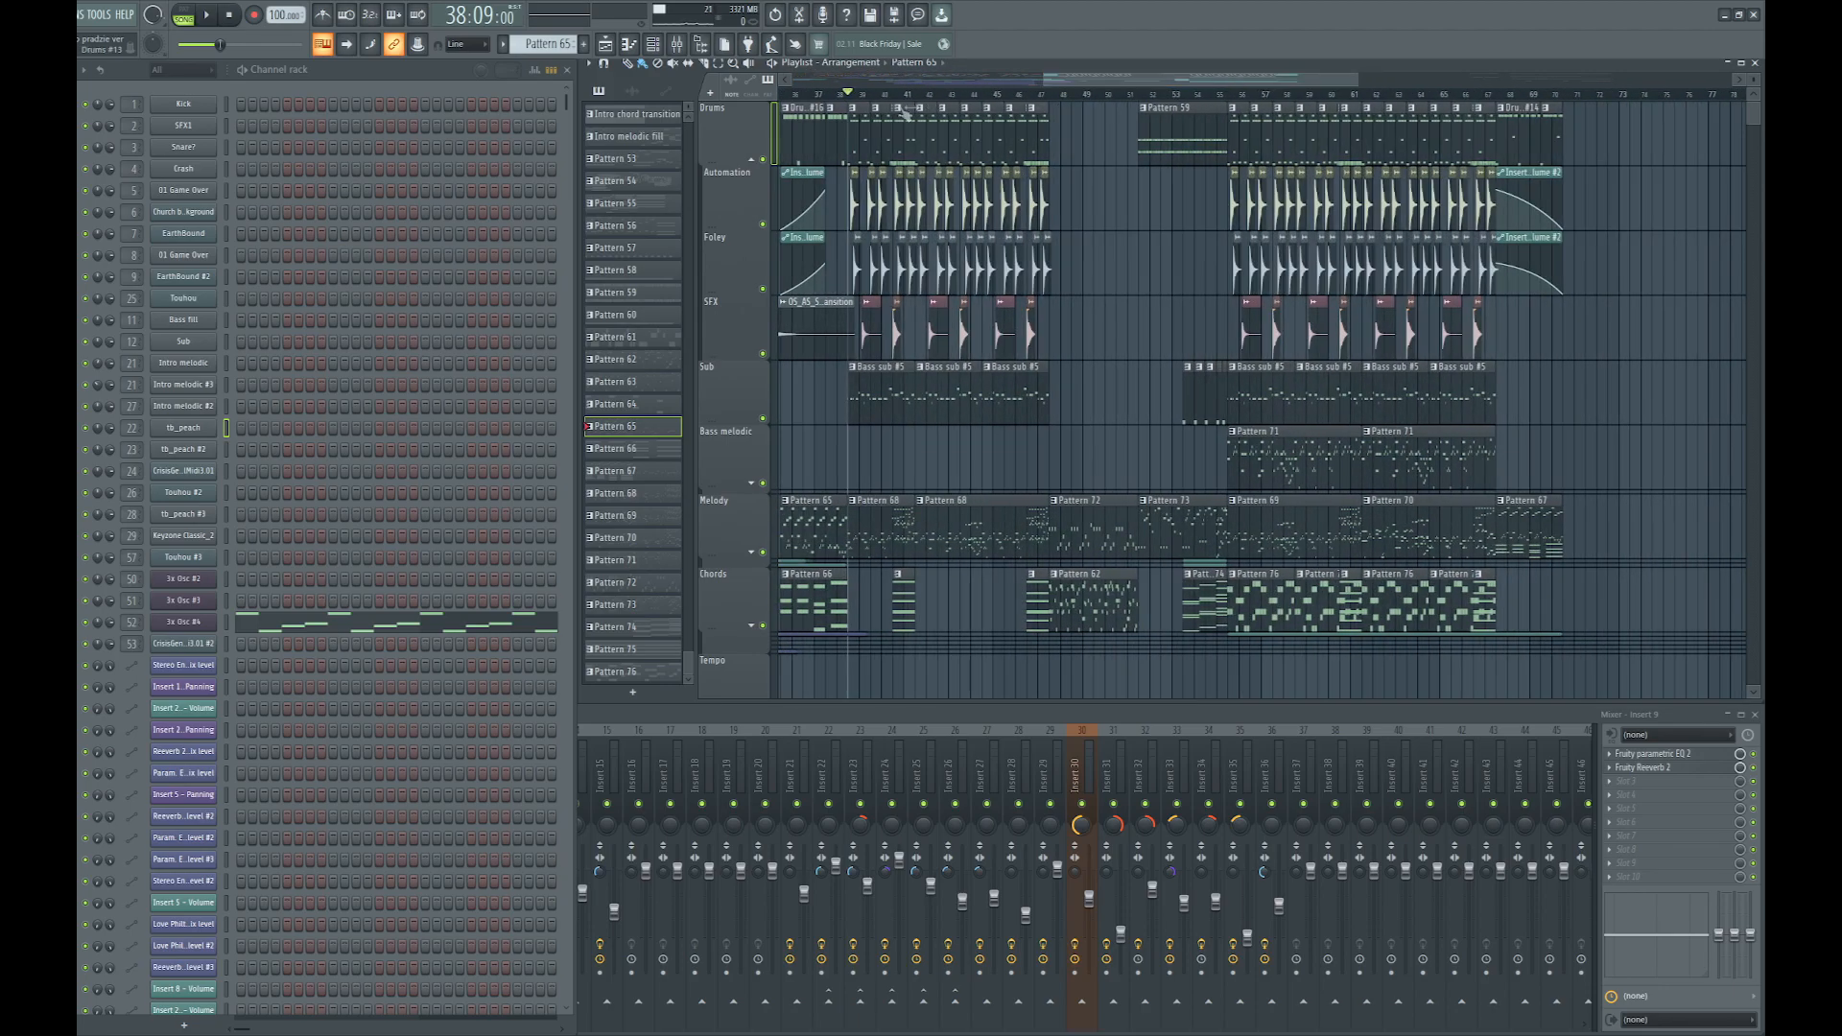
{"action": "left_click_drag", "start_coordinate": [1093, 82], "coordinate": [1064, 84]}
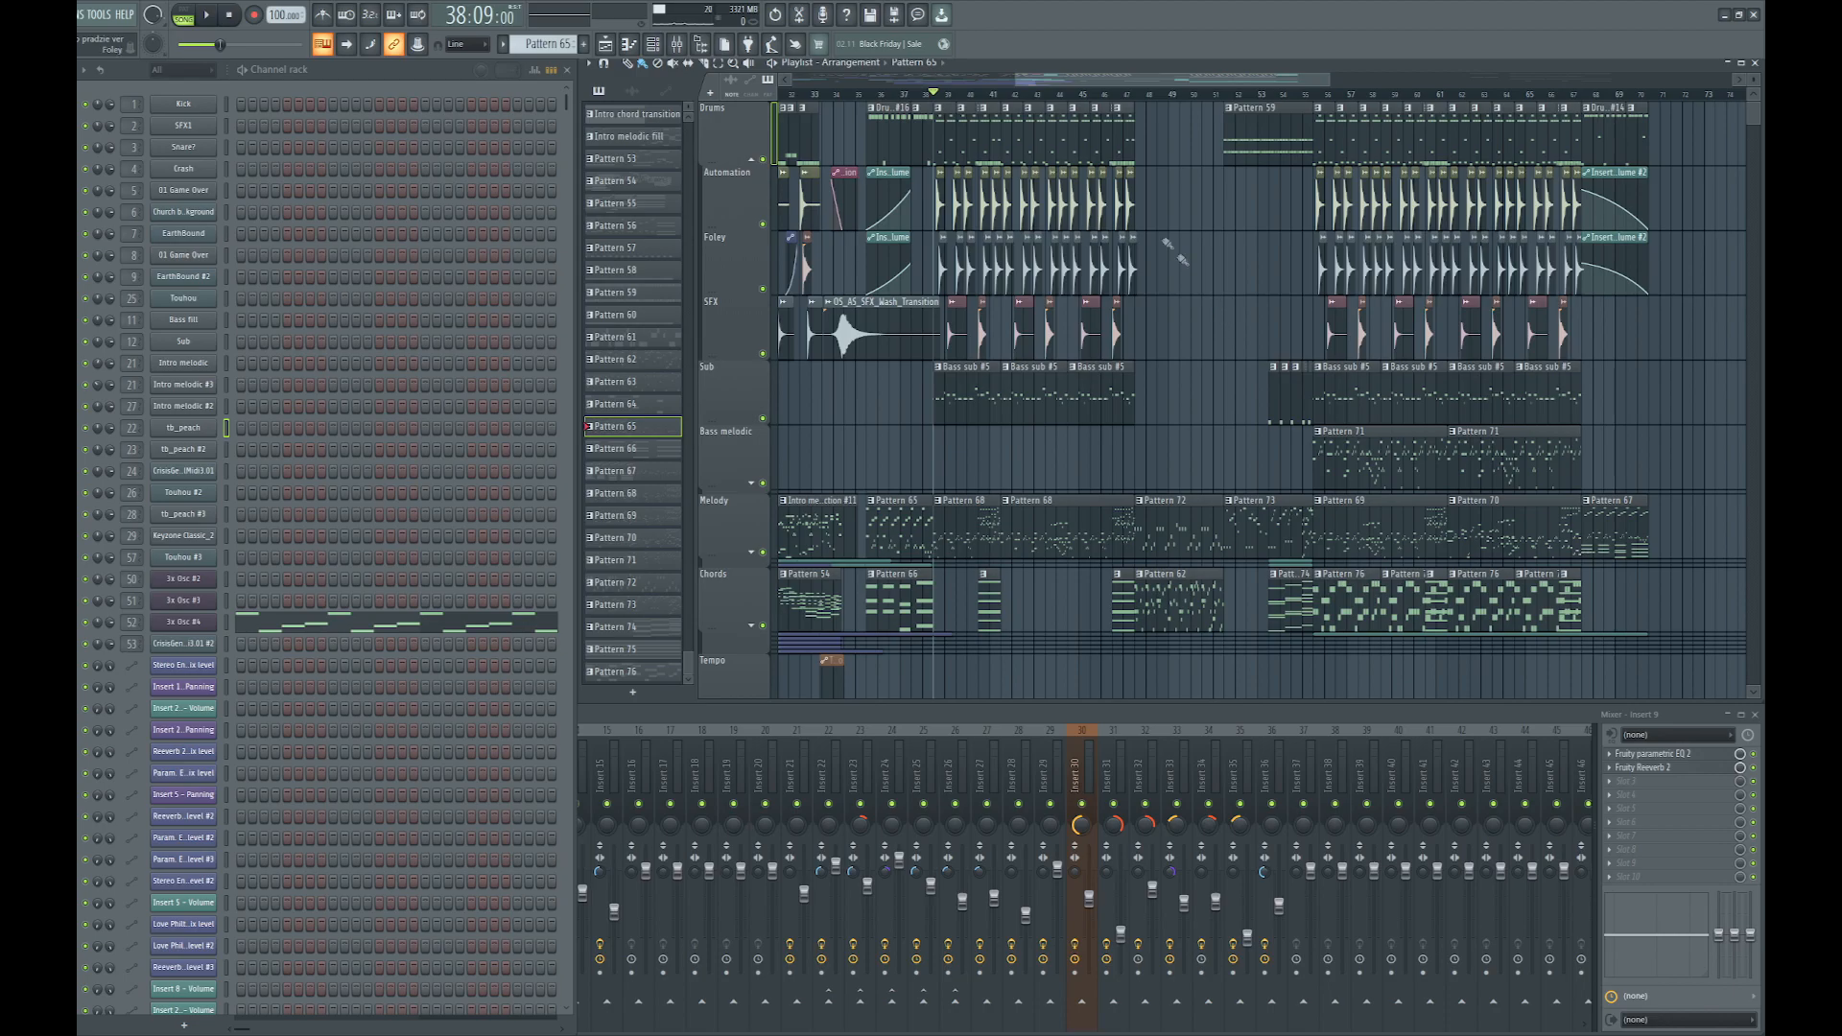
{"action": "mouse_move", "coordinate": [1129, 89]}
{"action": "left_mouse_down"}
{"action": "mouse_move", "coordinate": [1179, 88]}
{"action": "mouse_move", "coordinate": [1133, 99]}
{"action": "left_mouse_up"}
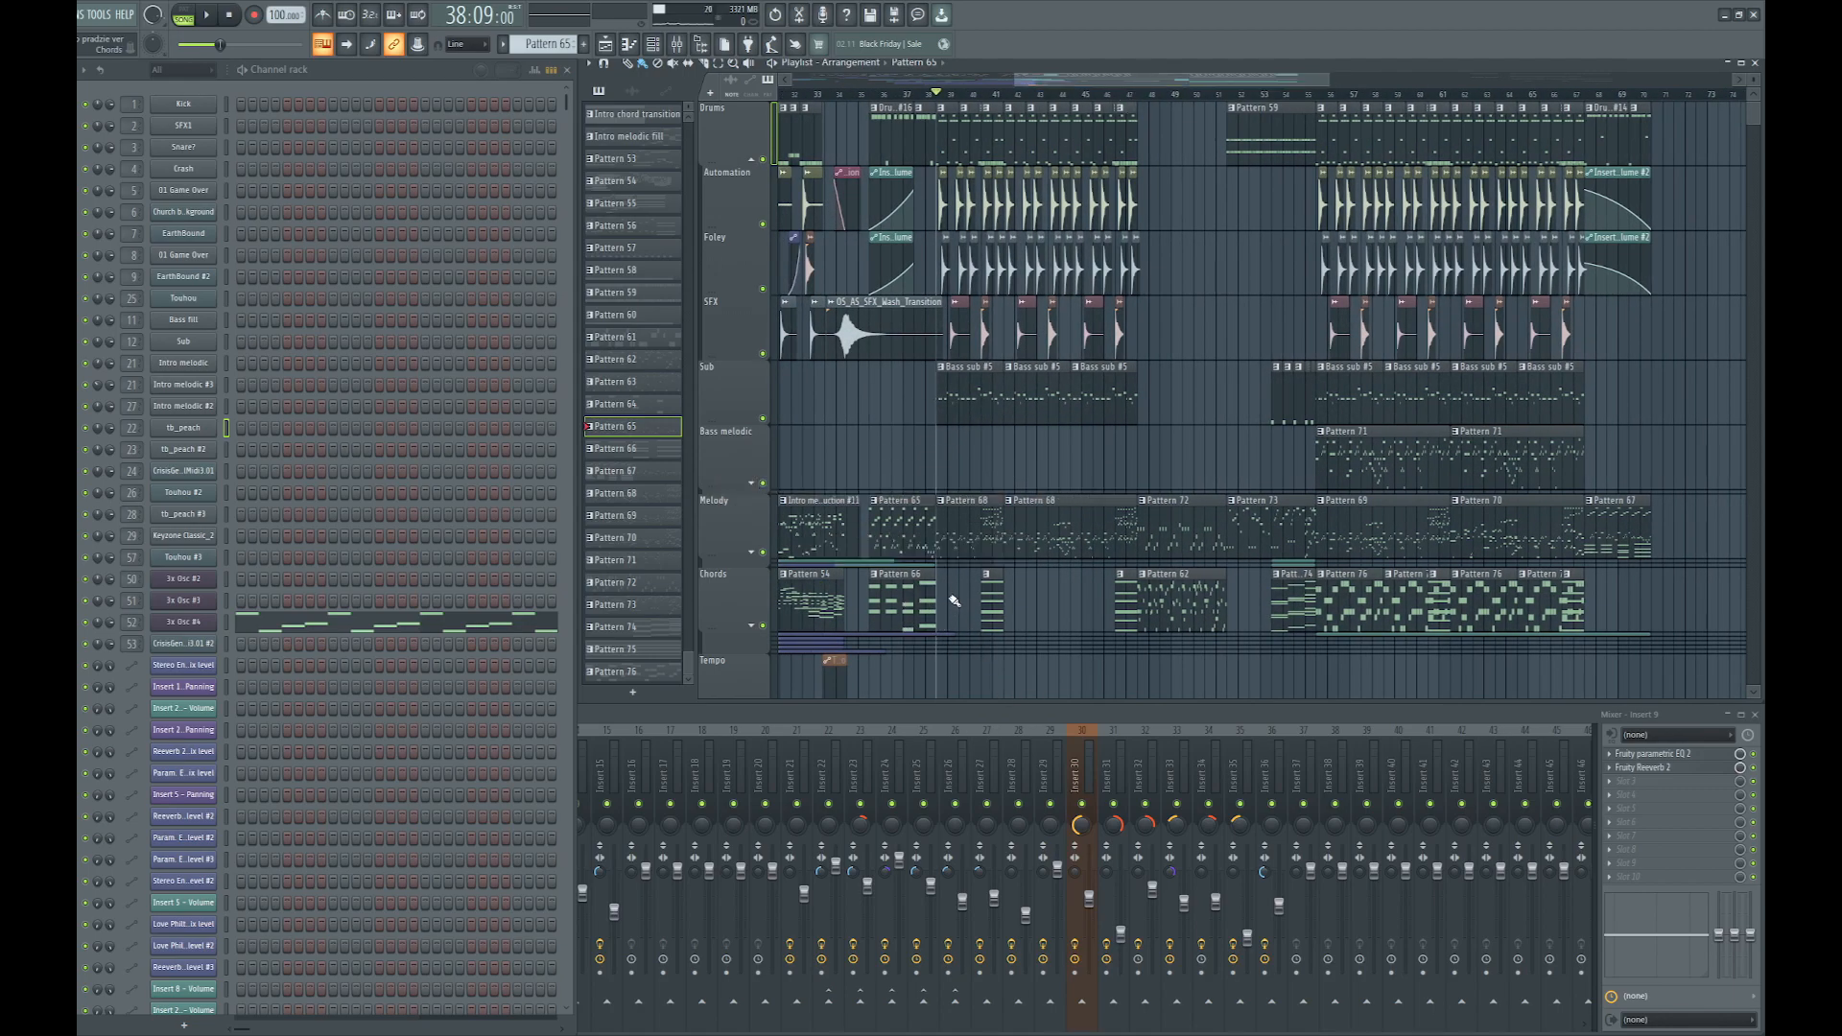
{"action": "scroll", "coordinate": [950, 601], "scroll_direction": "up", "scroll_amount": 4}
{"action": "scroll", "coordinate": [986, 615], "scroll_direction": "down", "scroll_amount": 3}
{"action": "scroll", "coordinate": [988, 618], "scroll_direction": "down", "scroll_amount": 6}
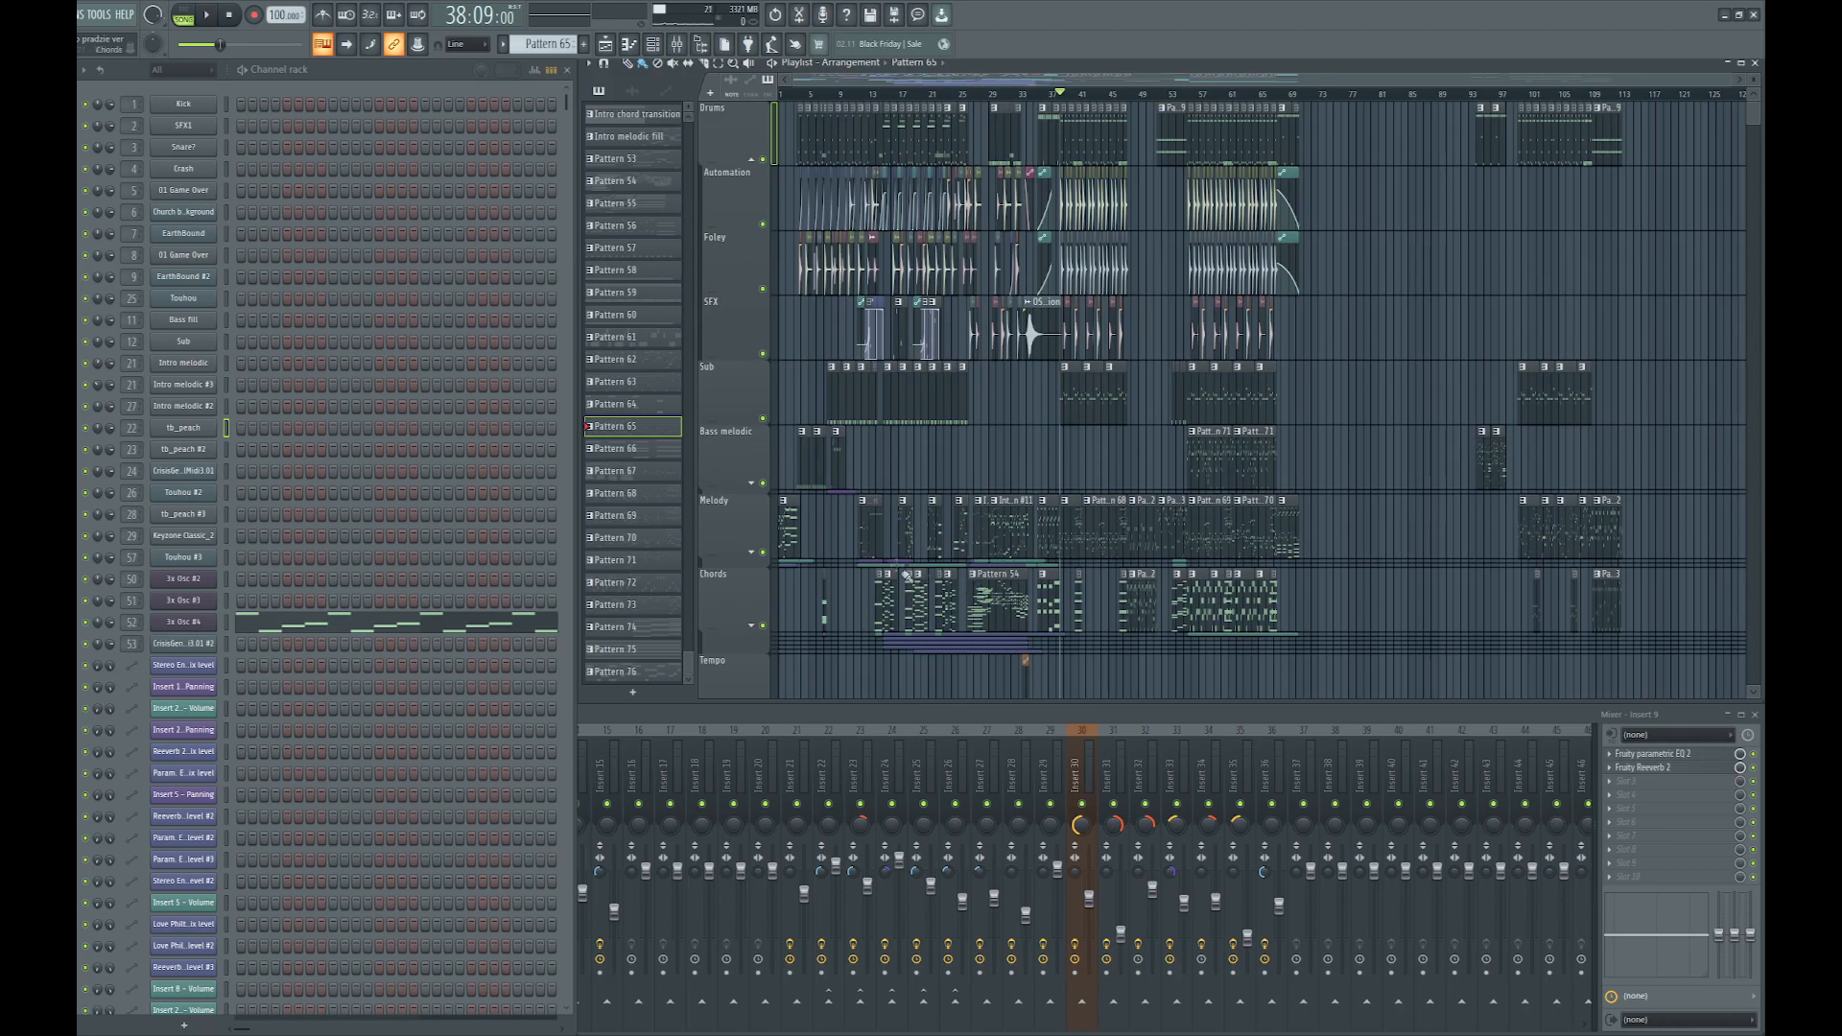
{"action": "scroll", "coordinate": [1720, 515], "scroll_direction": "up", "scroll_amount": 6}
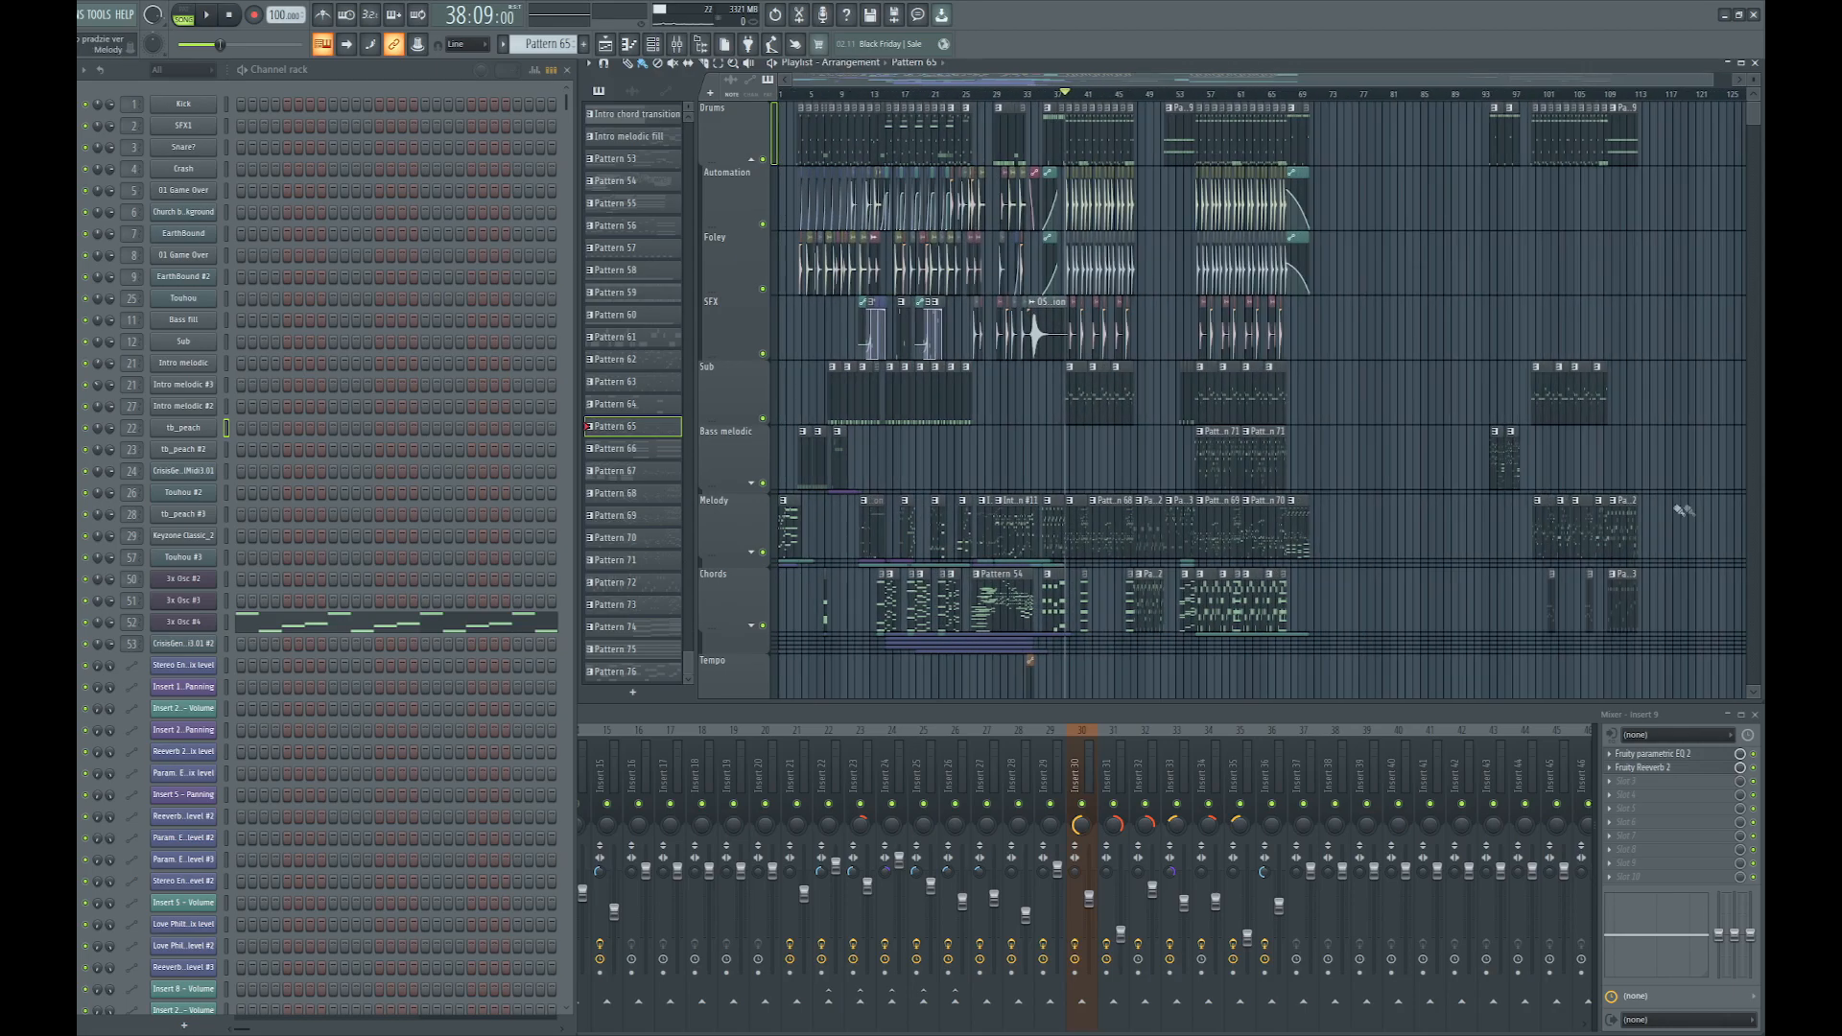
Set a time selection in the draft section after the song, from the first Drums #11 clip to the first Drums #12 clip, and play it
{"action": "scroll", "coordinate": [1720, 515], "scroll_direction": "up", "scroll_amount": 3}
{"action": "left_click_drag", "start_coordinate": [880, 163], "coordinate": [1279, 161]}
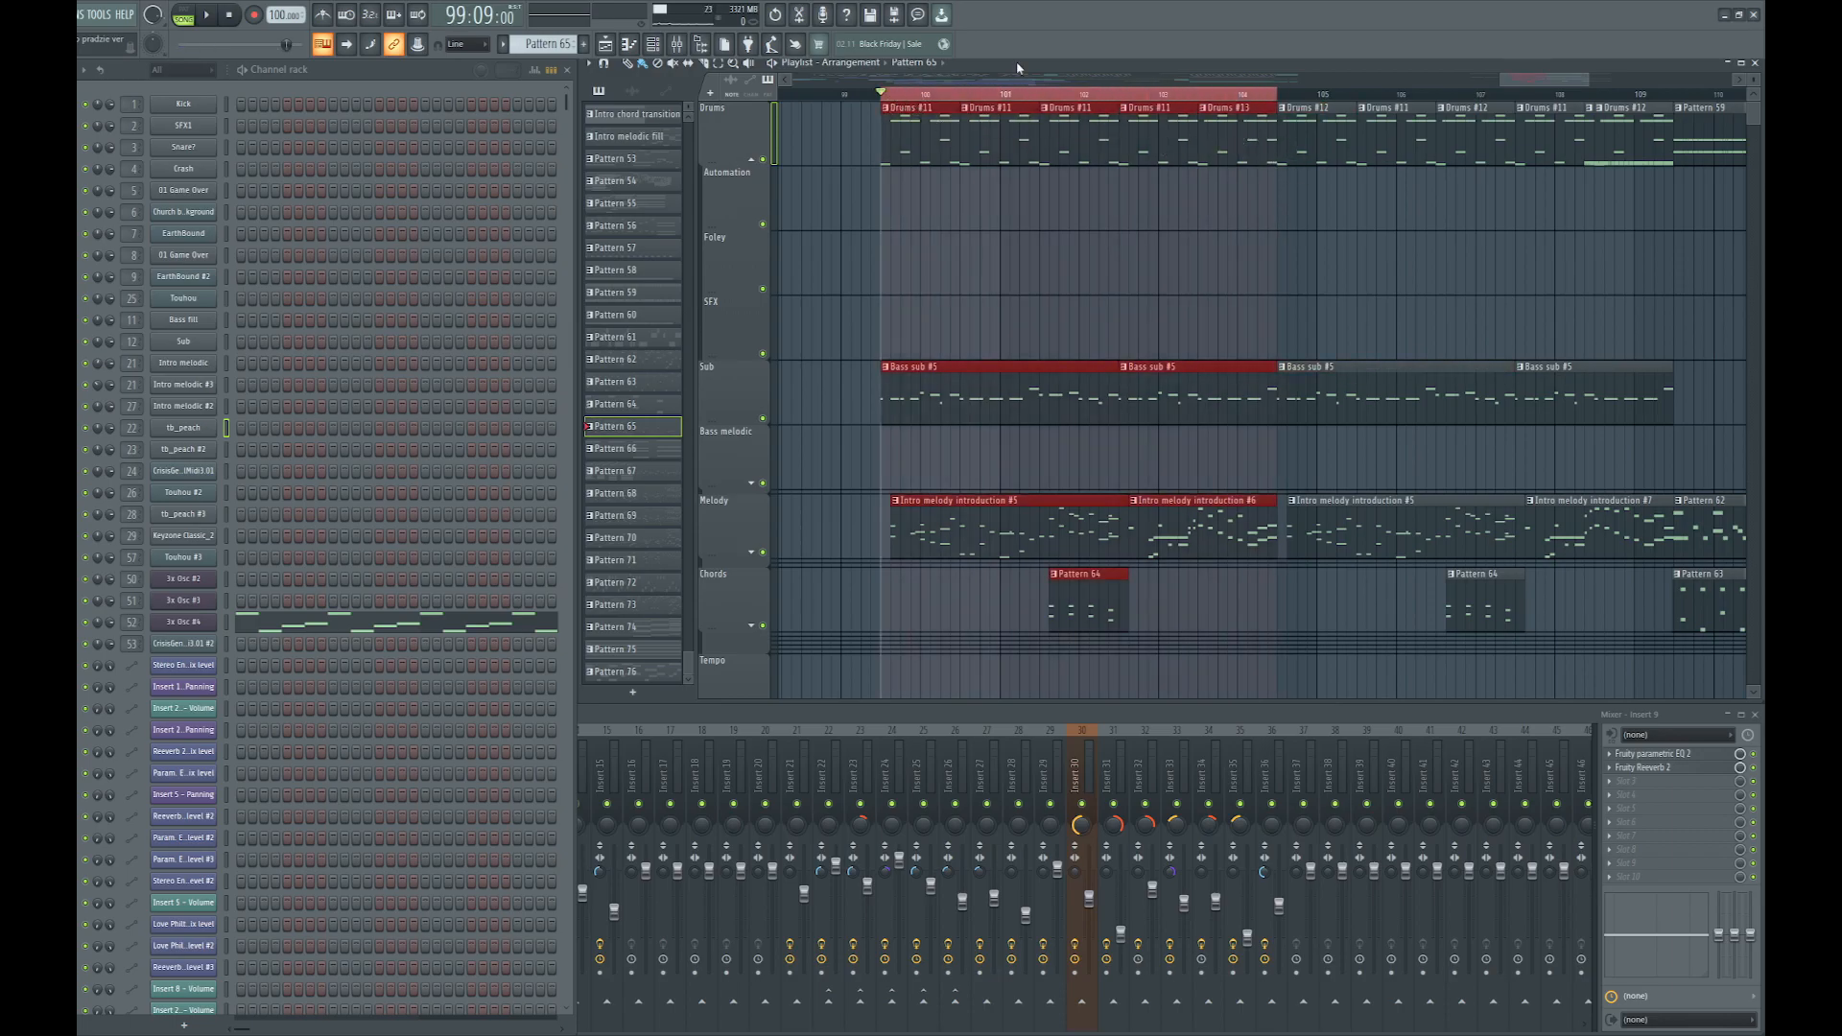
{"action": "left_click", "coordinate": [1331, 216], "text": "ctrl"}
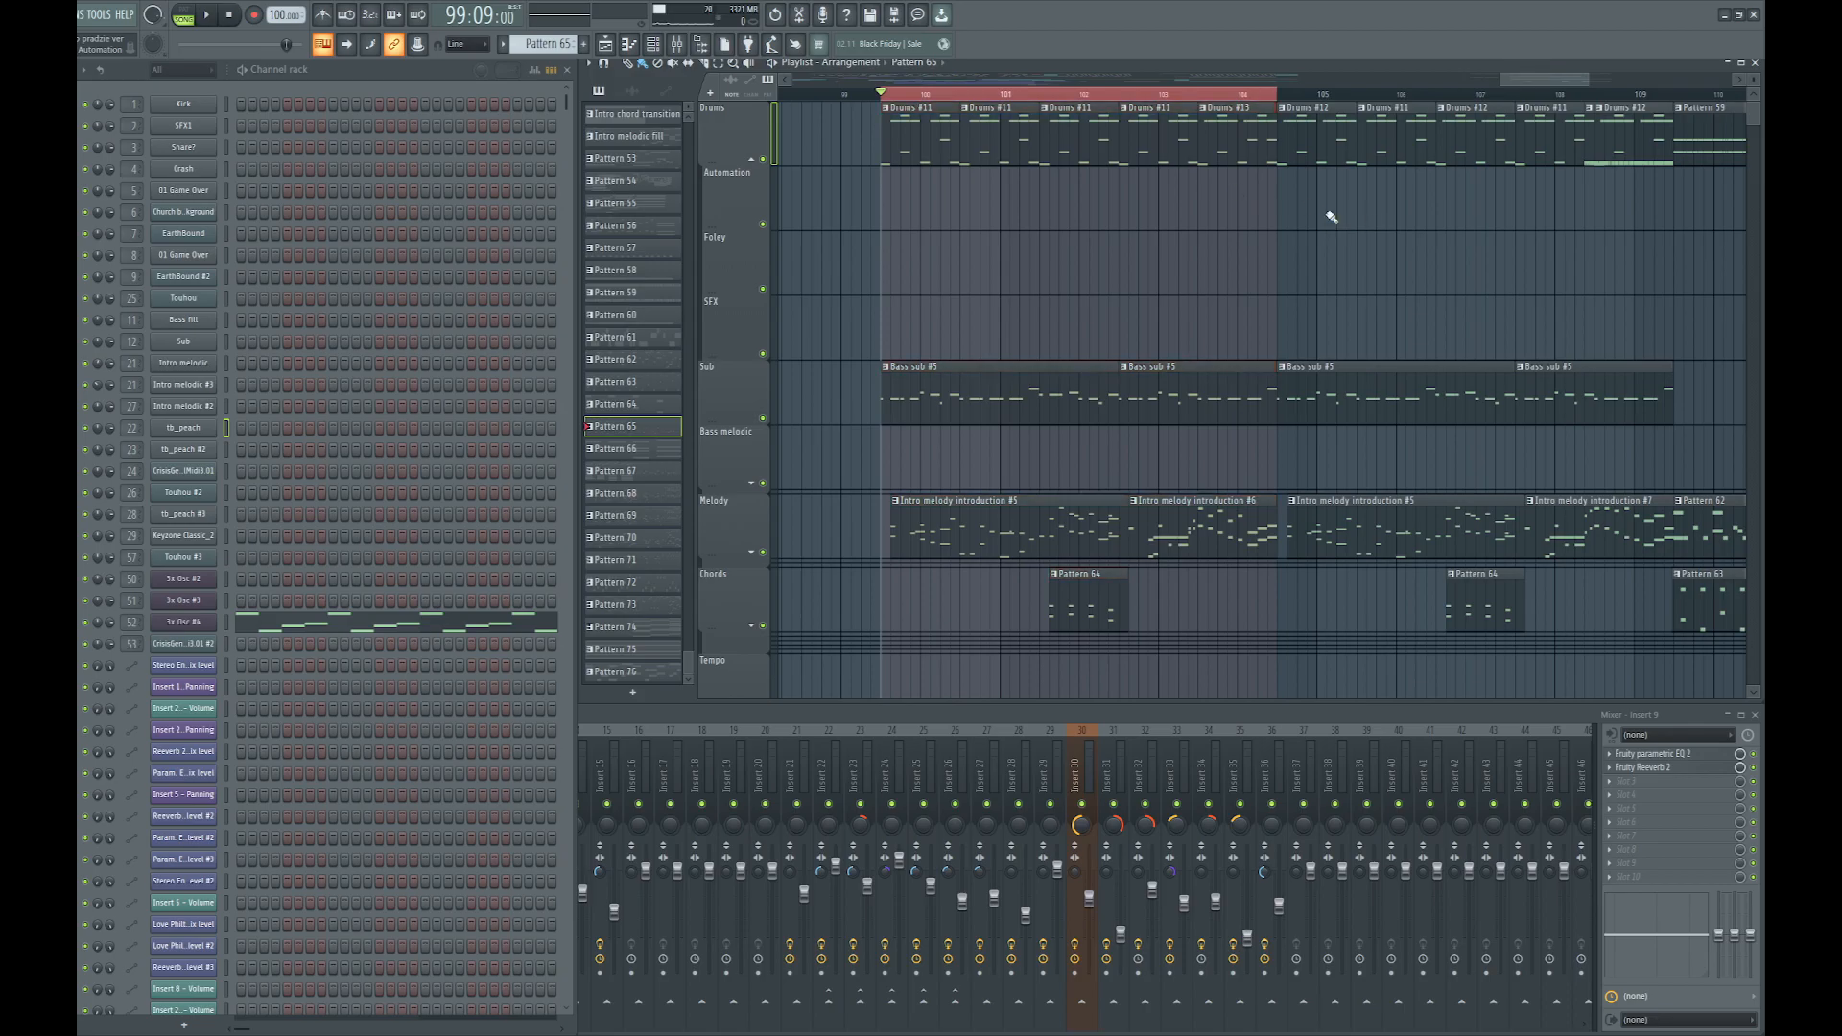
{"action": "key", "text": "space"}
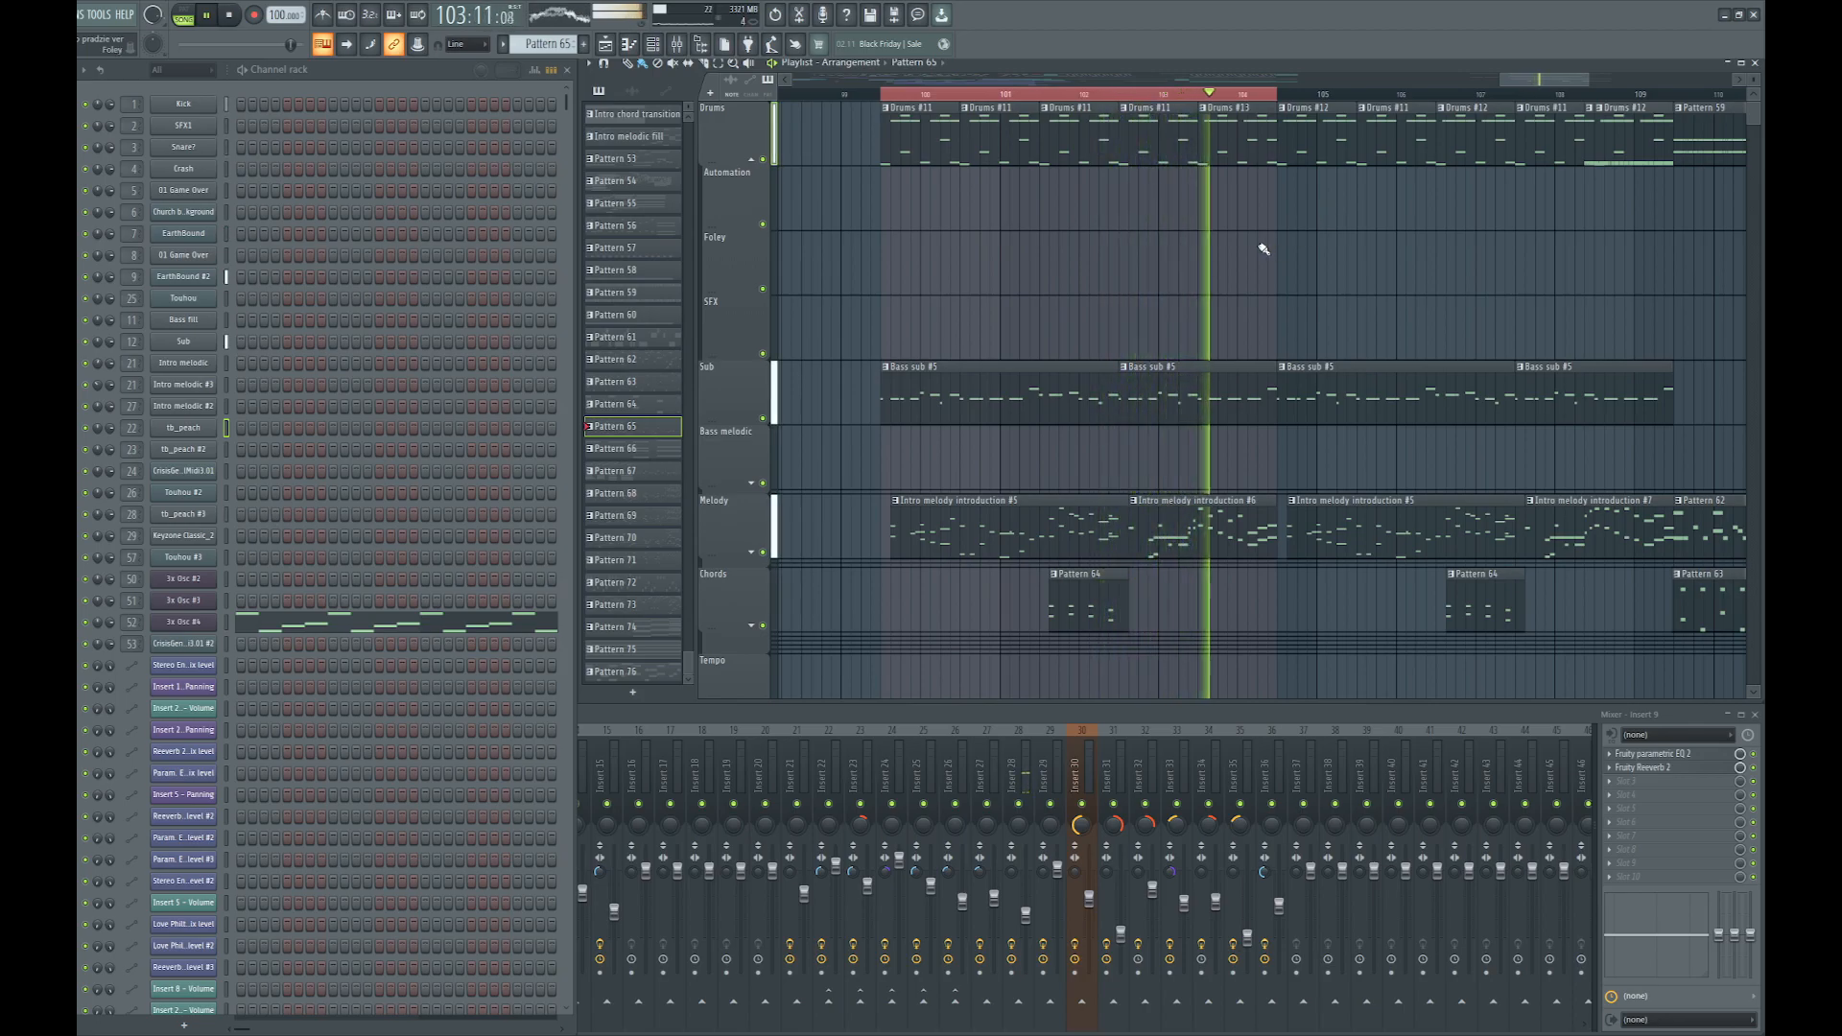
{"action": "key", "text": "space"}
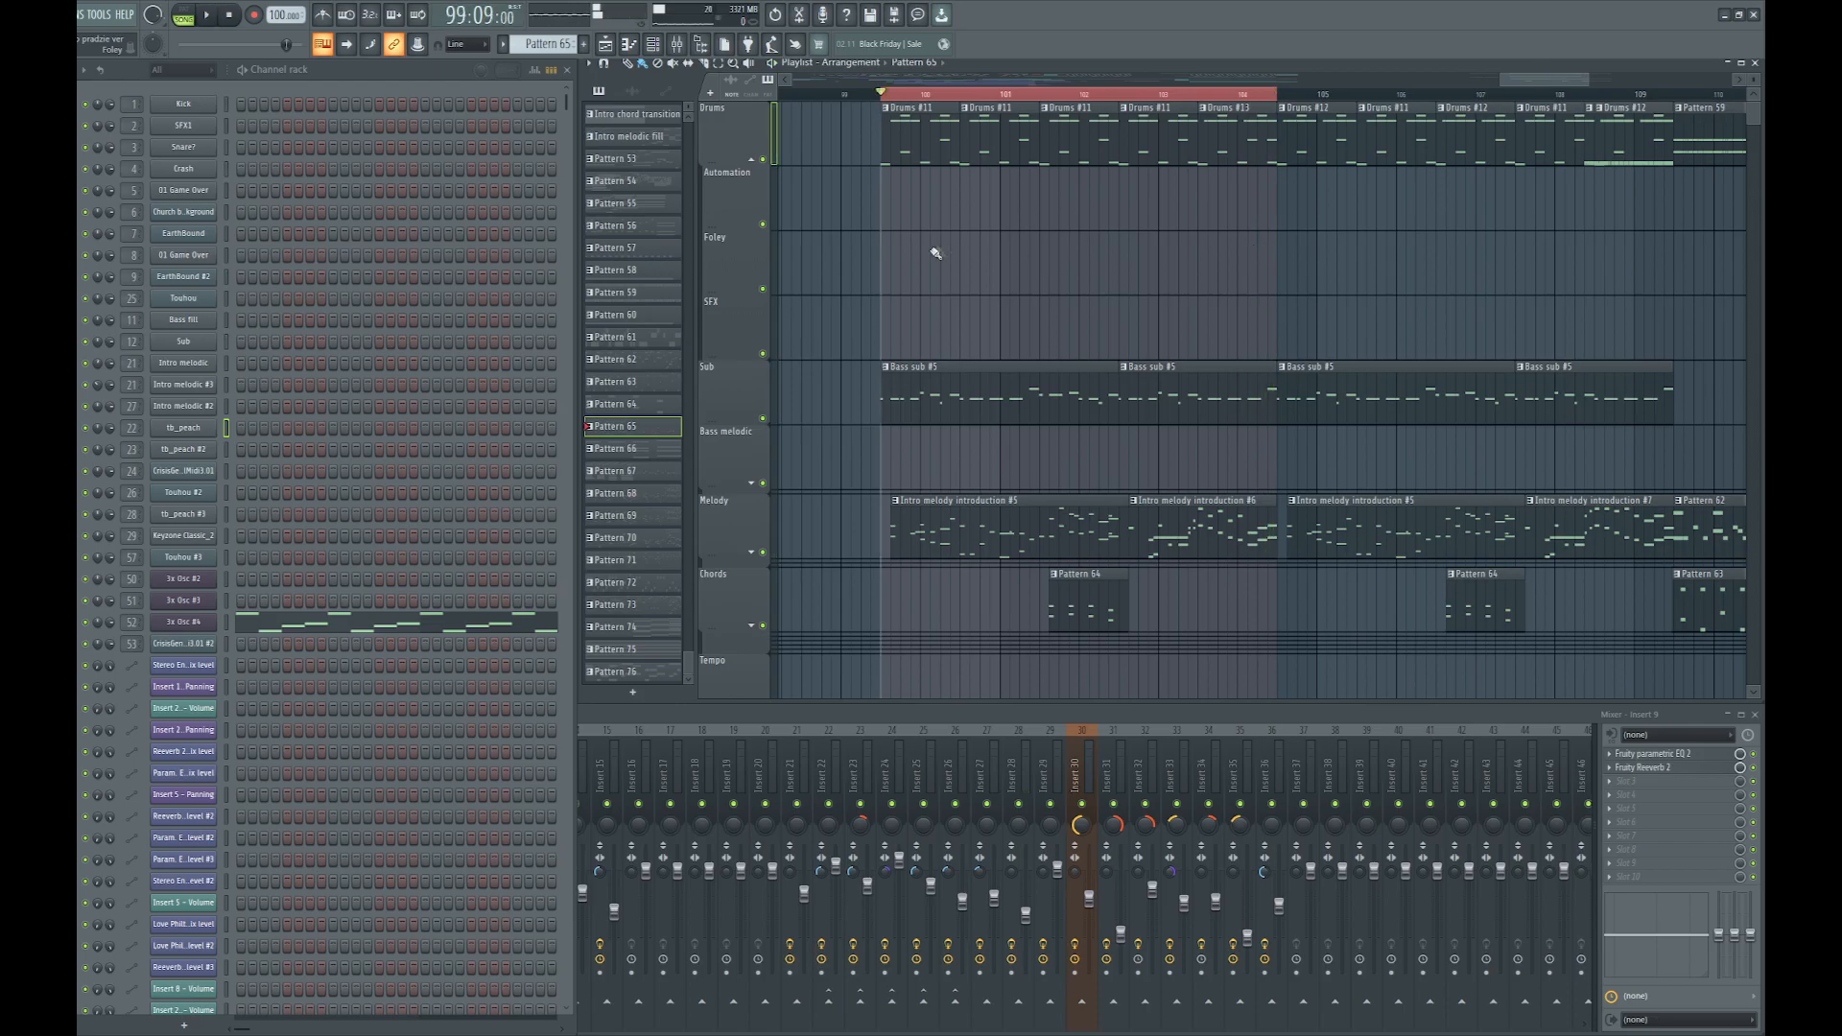
Clear the time selection and select Pattern 68 from its first clip on the Melody track
{"action": "scroll", "coordinate": [937, 246], "scroll_direction": "down", "scroll_amount": 4}
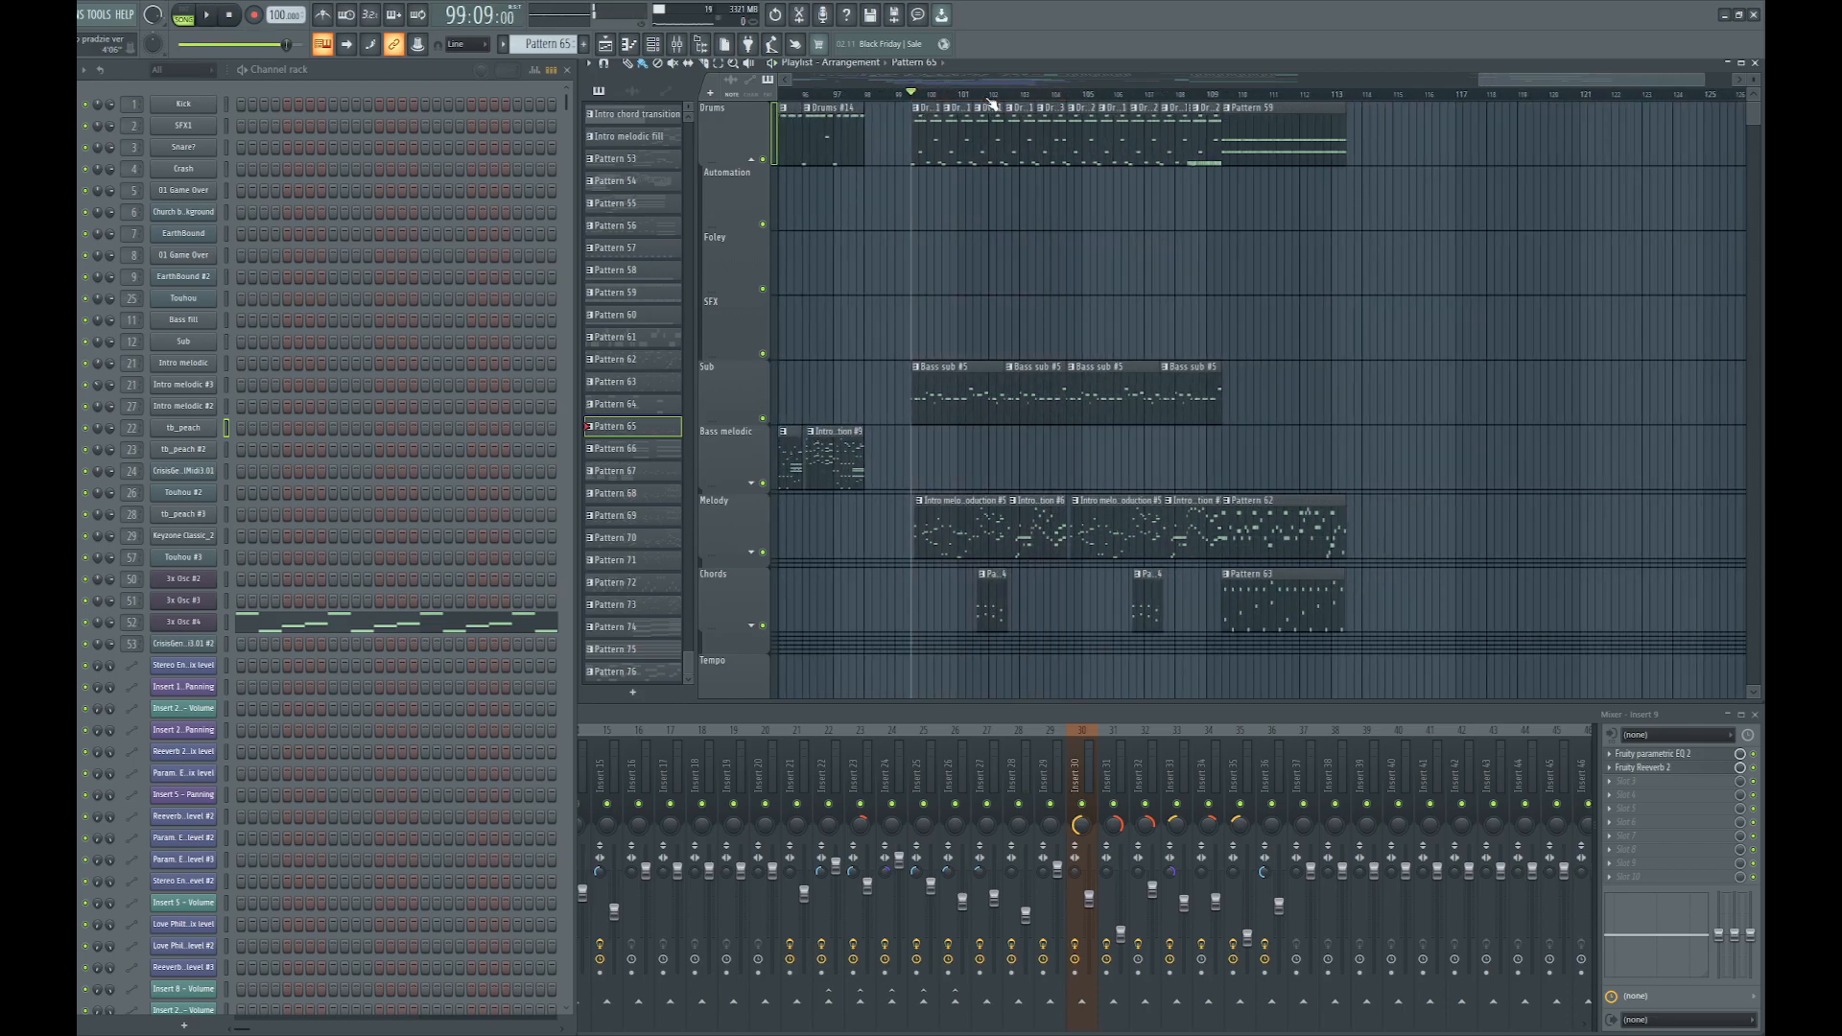
{"action": "left_click_drag", "start_coordinate": [1487, 81], "coordinate": [1144, 96]}
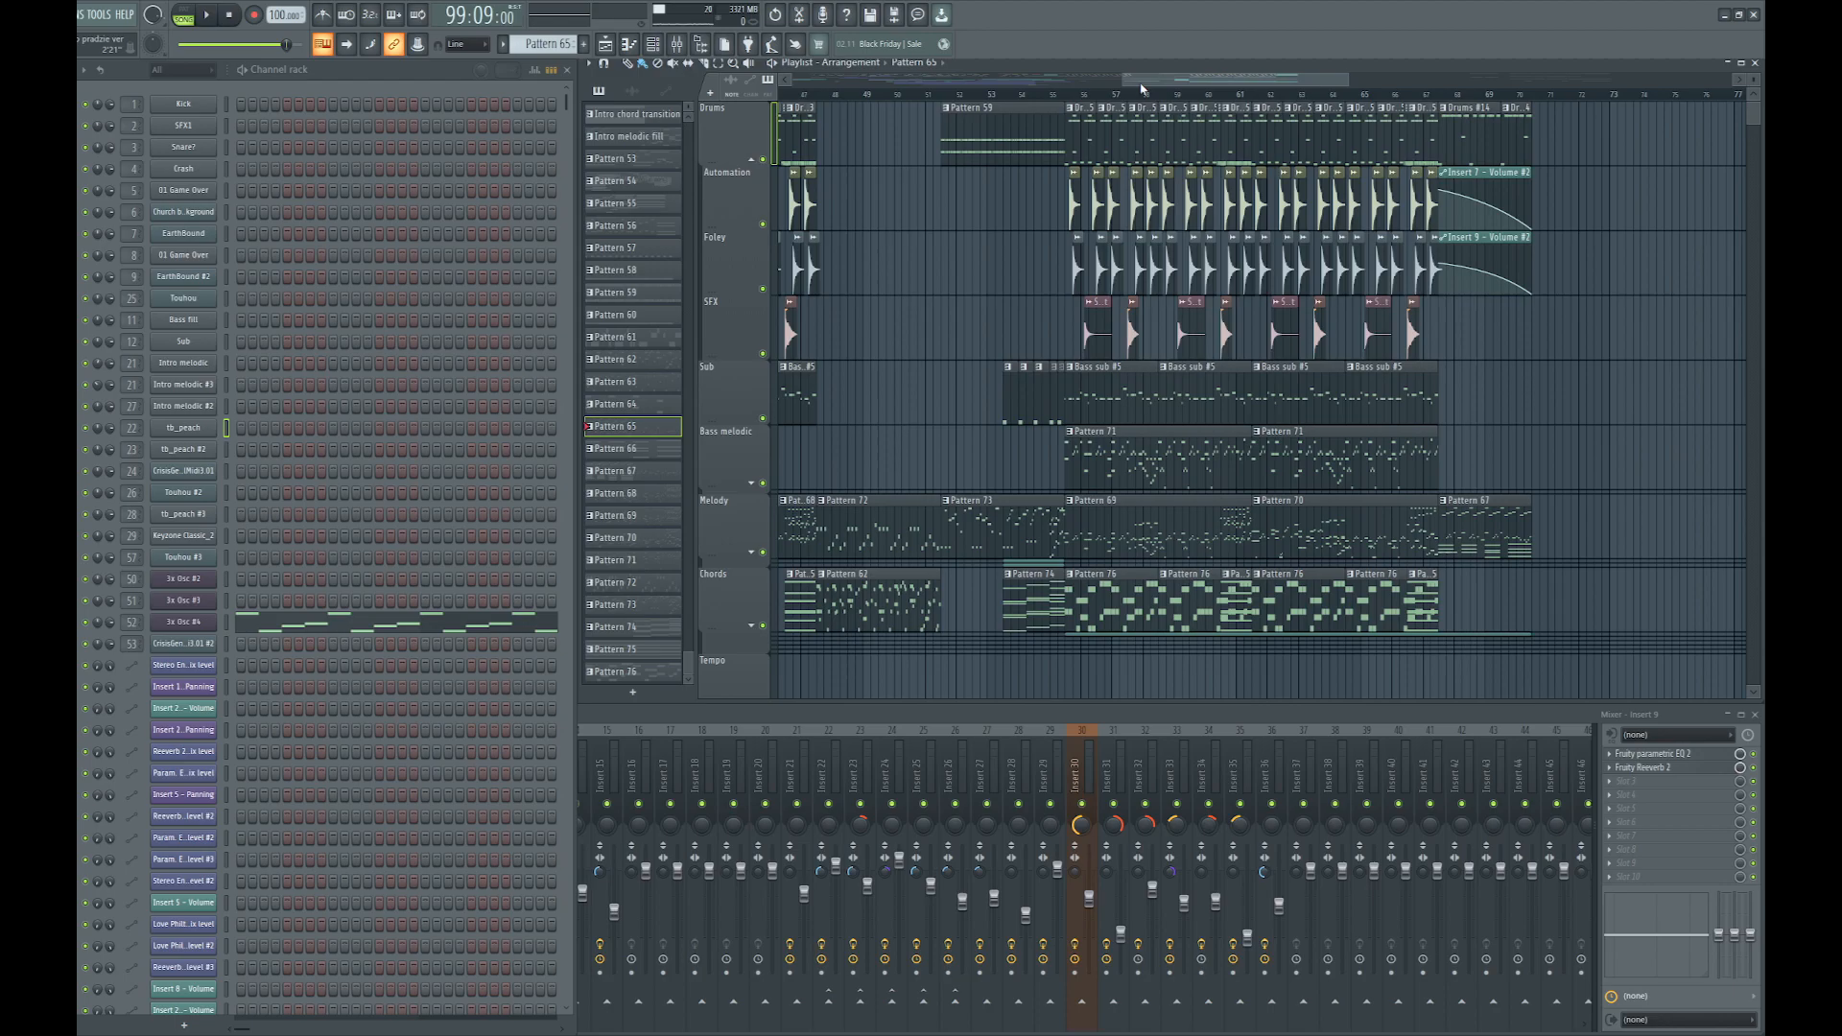
{"action": "left_click_drag", "start_coordinate": [1146, 87], "coordinate": [1027, 81]}
{"action": "left_click", "coordinate": [1105, 510]}
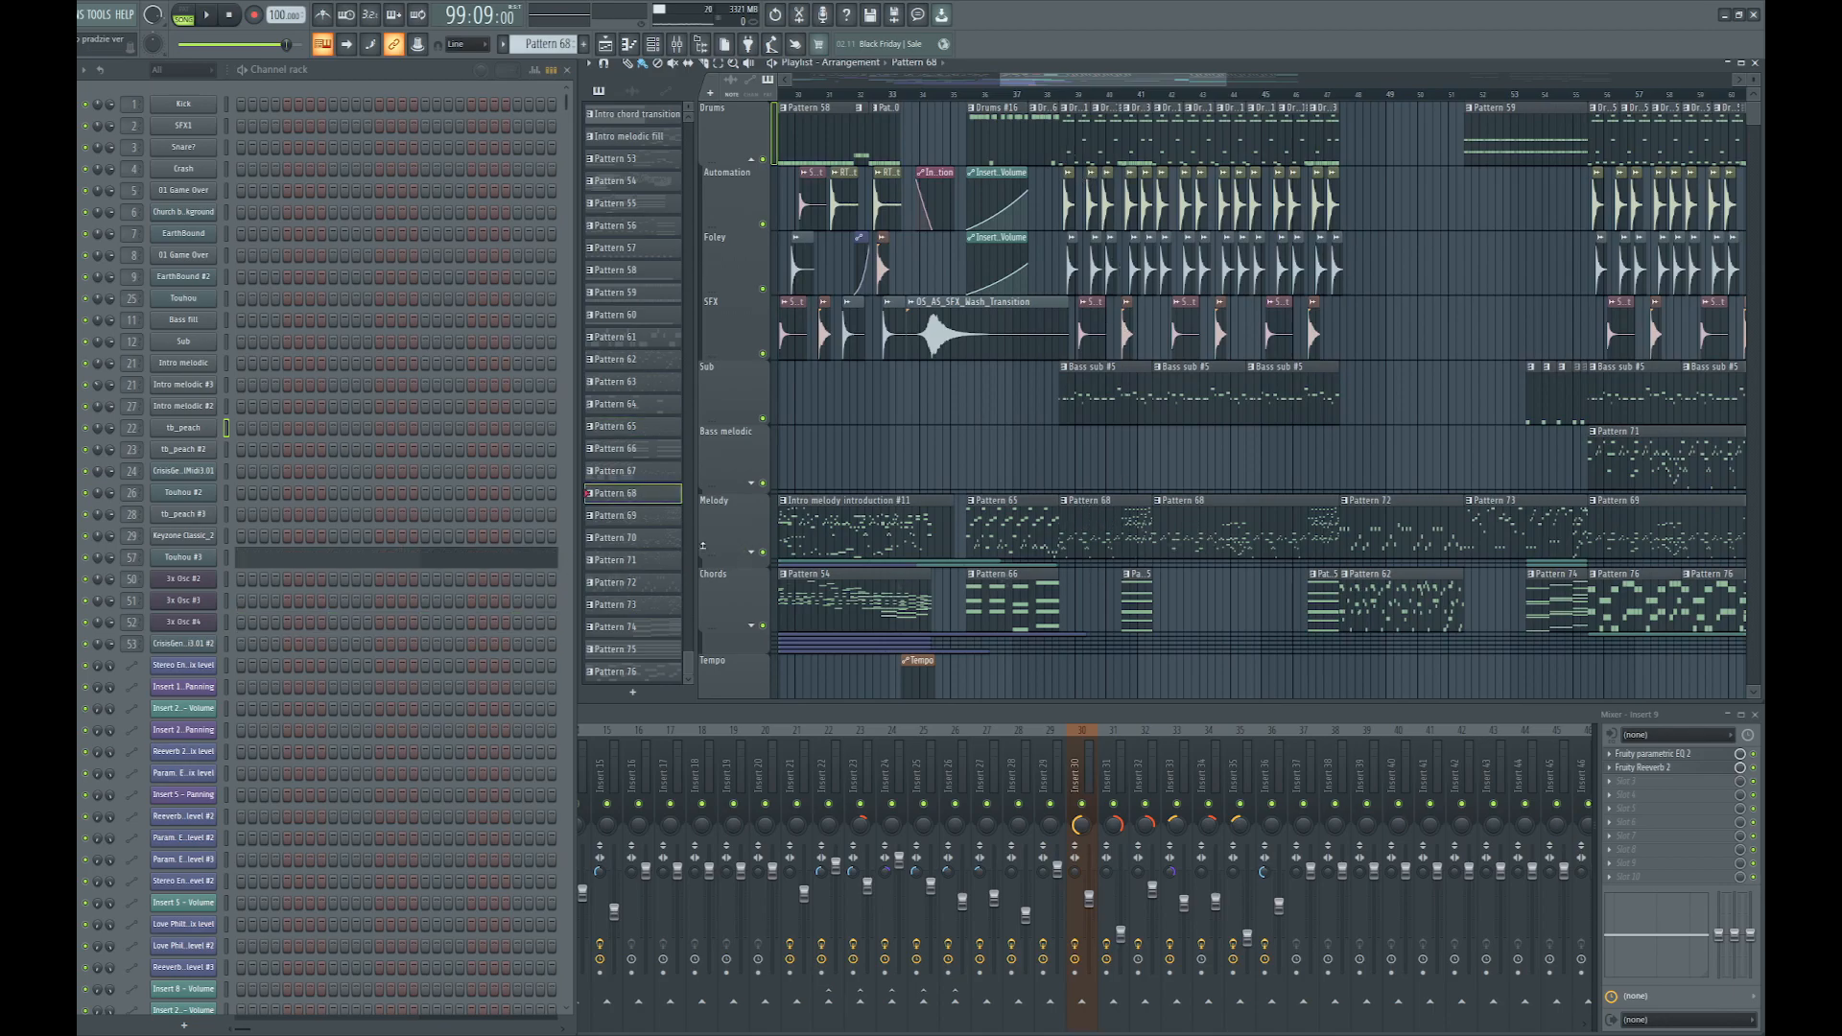
Switch playback to pattern mode, play Pattern 68 on its own and stop it
{"action": "scroll", "coordinate": [422, 459], "scroll_direction": "down", "scroll_amount": 10}
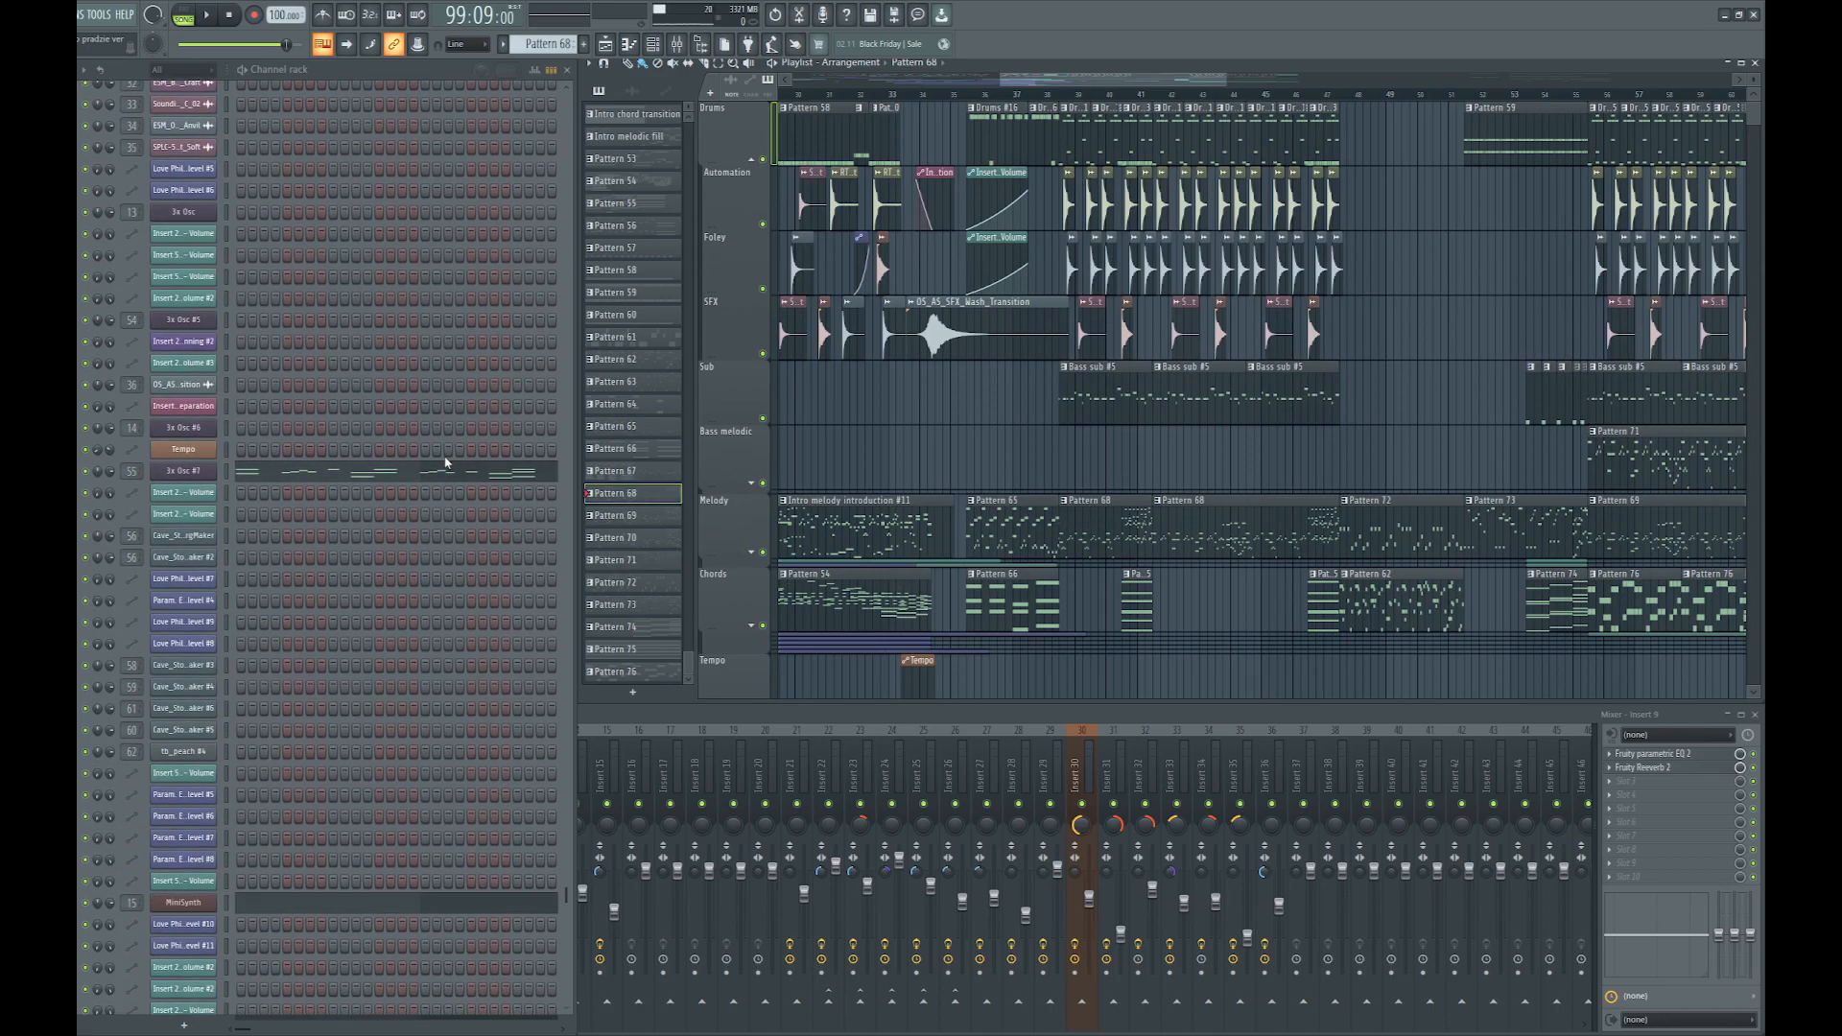
{"action": "key", "text": "l"}
{"action": "scroll", "coordinate": [1269, 459], "scroll_direction": "up", "scroll_amount": 3}
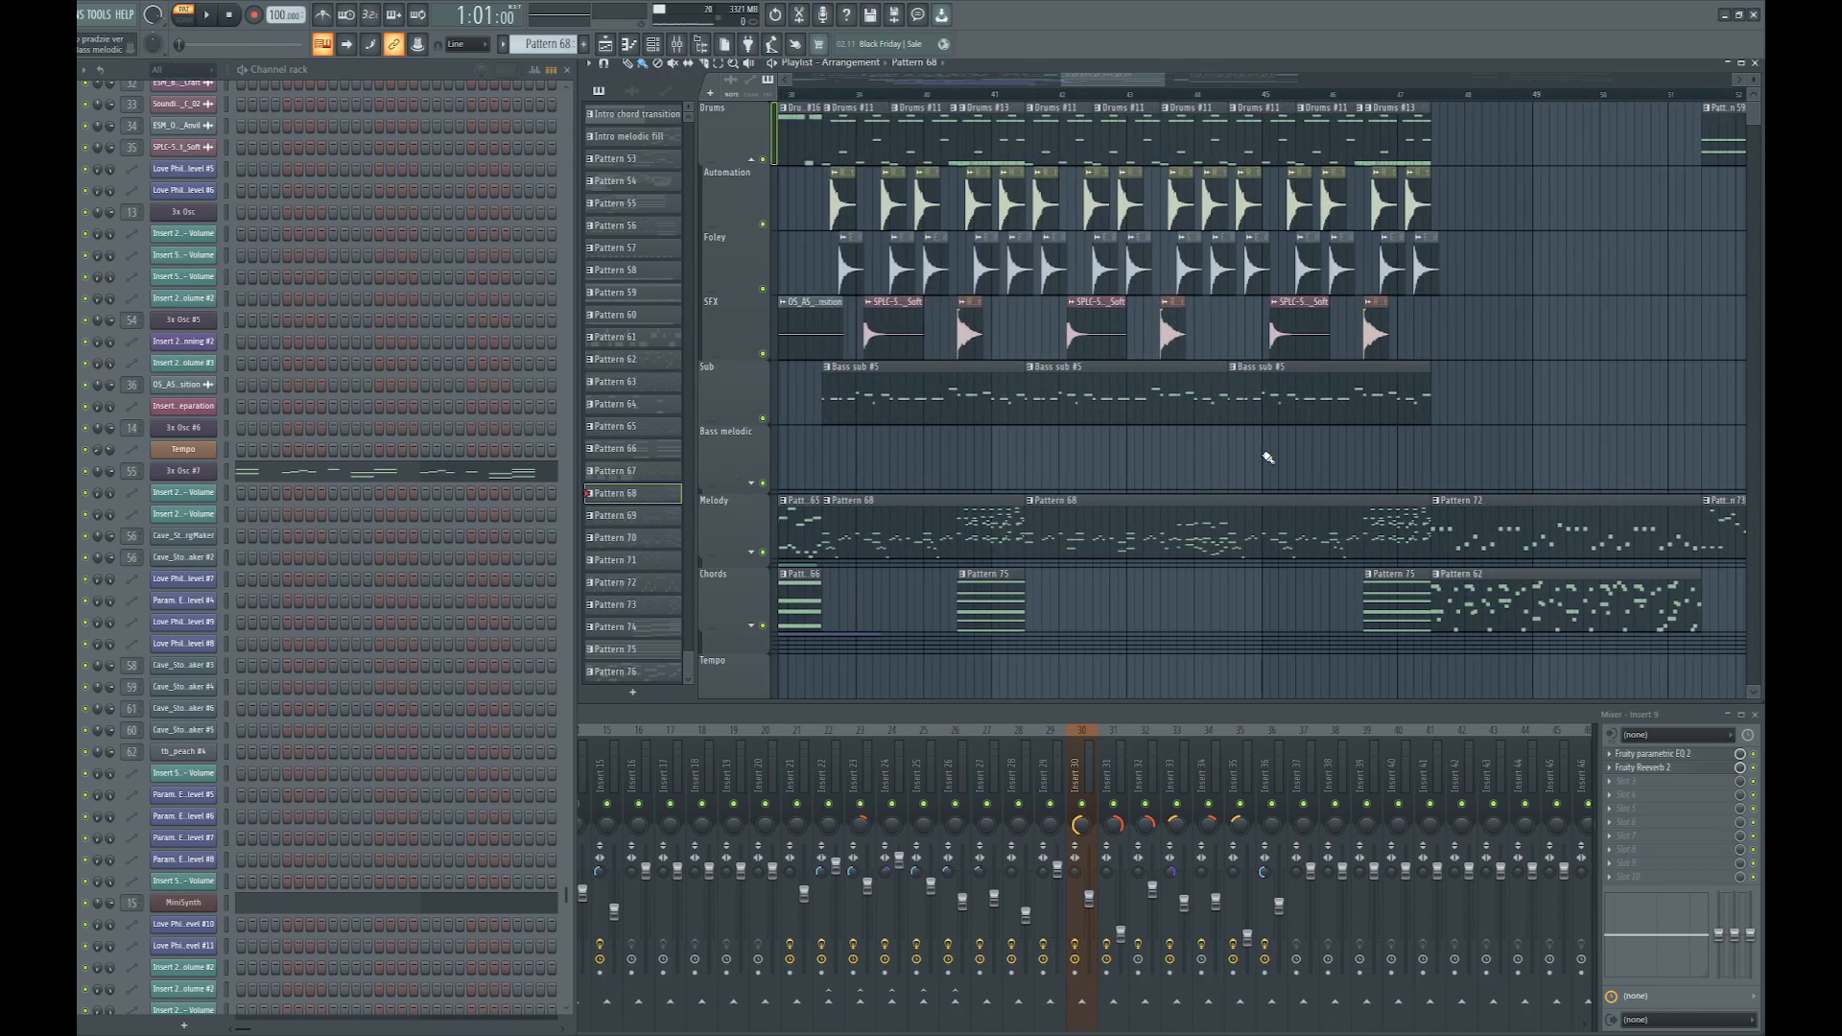
{"action": "scroll", "coordinate": [1072, 494], "scroll_direction": "down", "scroll_amount": 3}
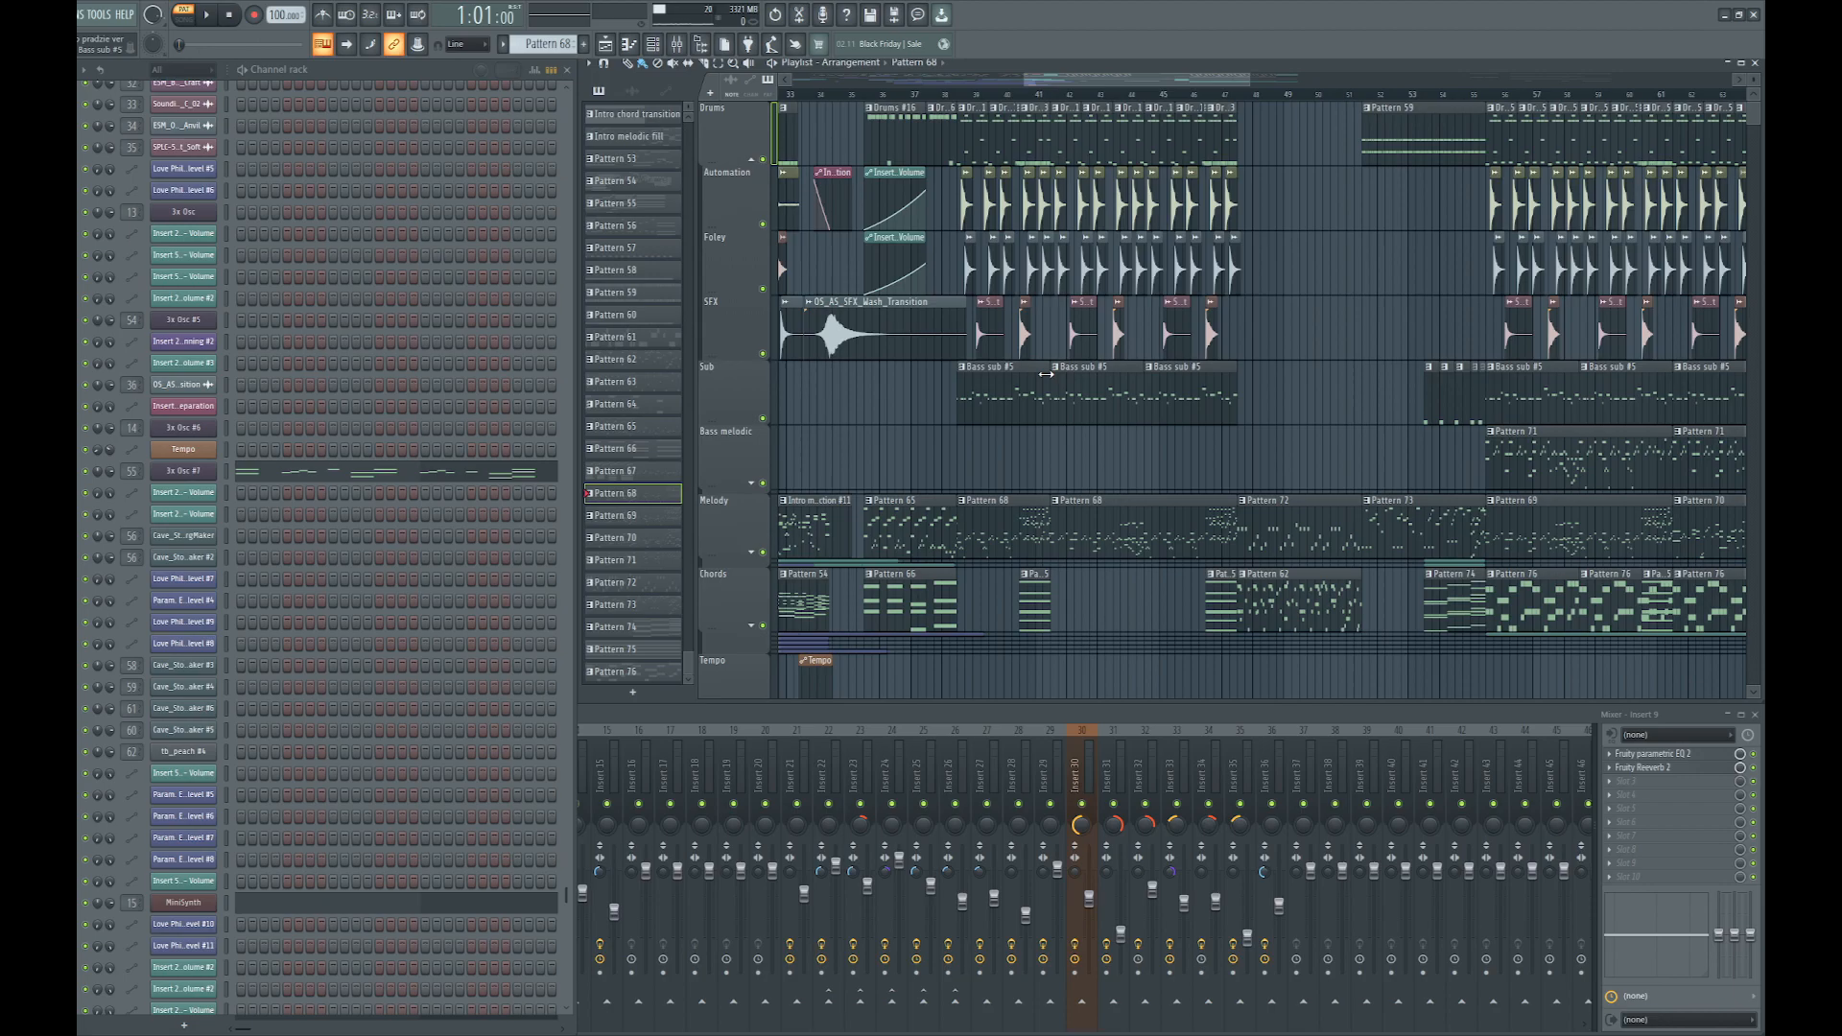
{"action": "key", "text": "space"}
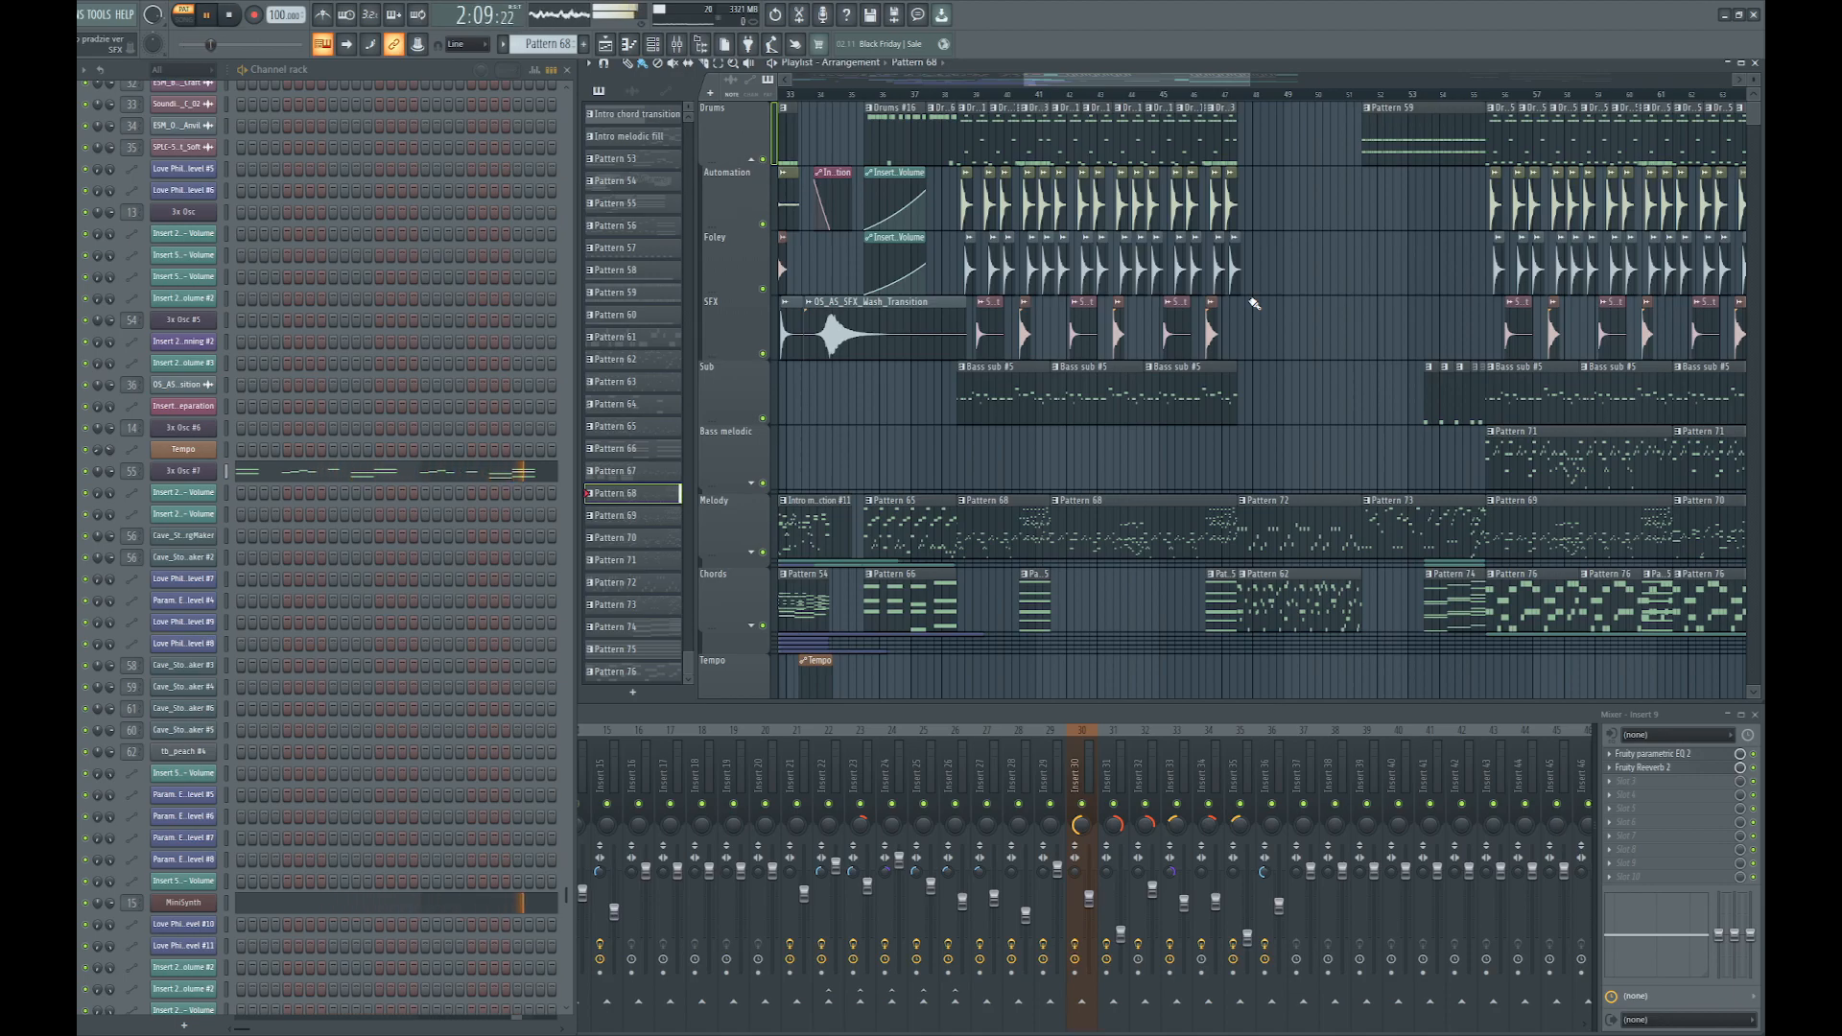
{"action": "key", "text": "space"}
Open the 3x Osc #7 notes of Pattern 68 in the piano roll, examine the full melody and close it
{"action": "left_click", "coordinate": [329, 481]}
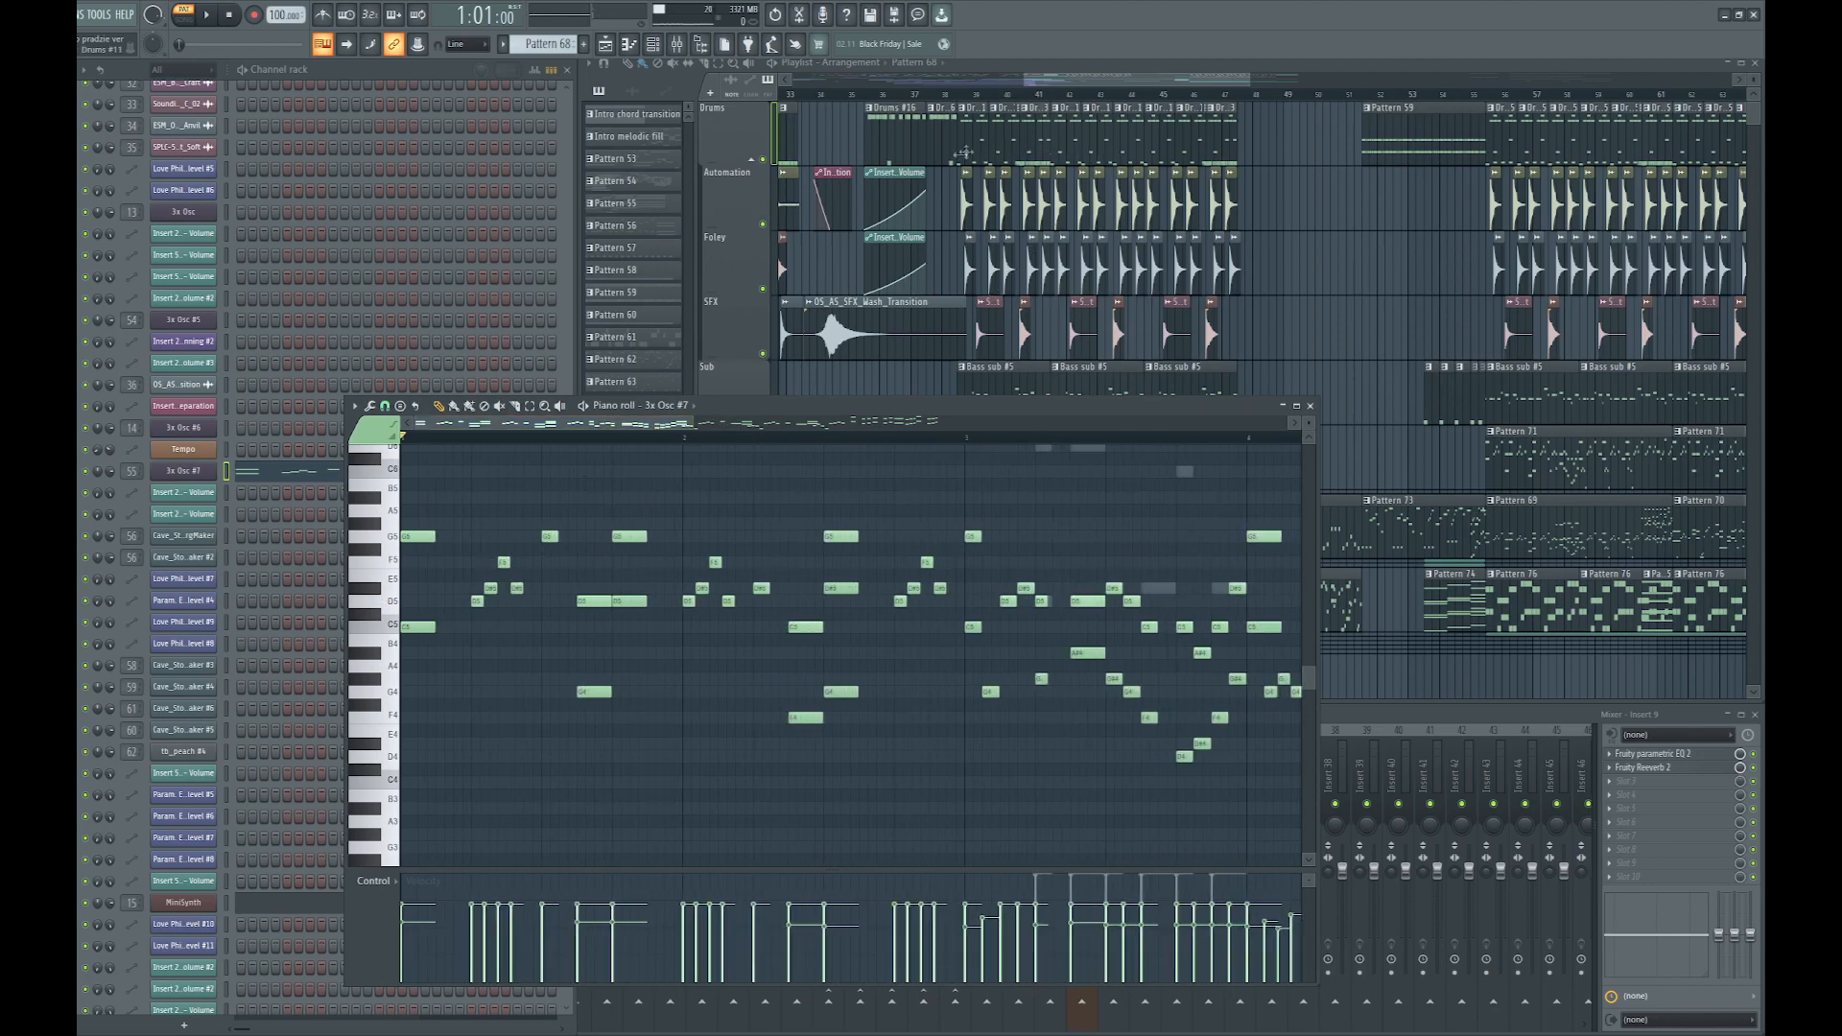
{"action": "scroll", "coordinate": [1086, 85], "scroll_direction": "down", "scroll_amount": 4}
{"action": "left_click_drag", "start_coordinate": [1075, 84], "coordinate": [875, 94]}
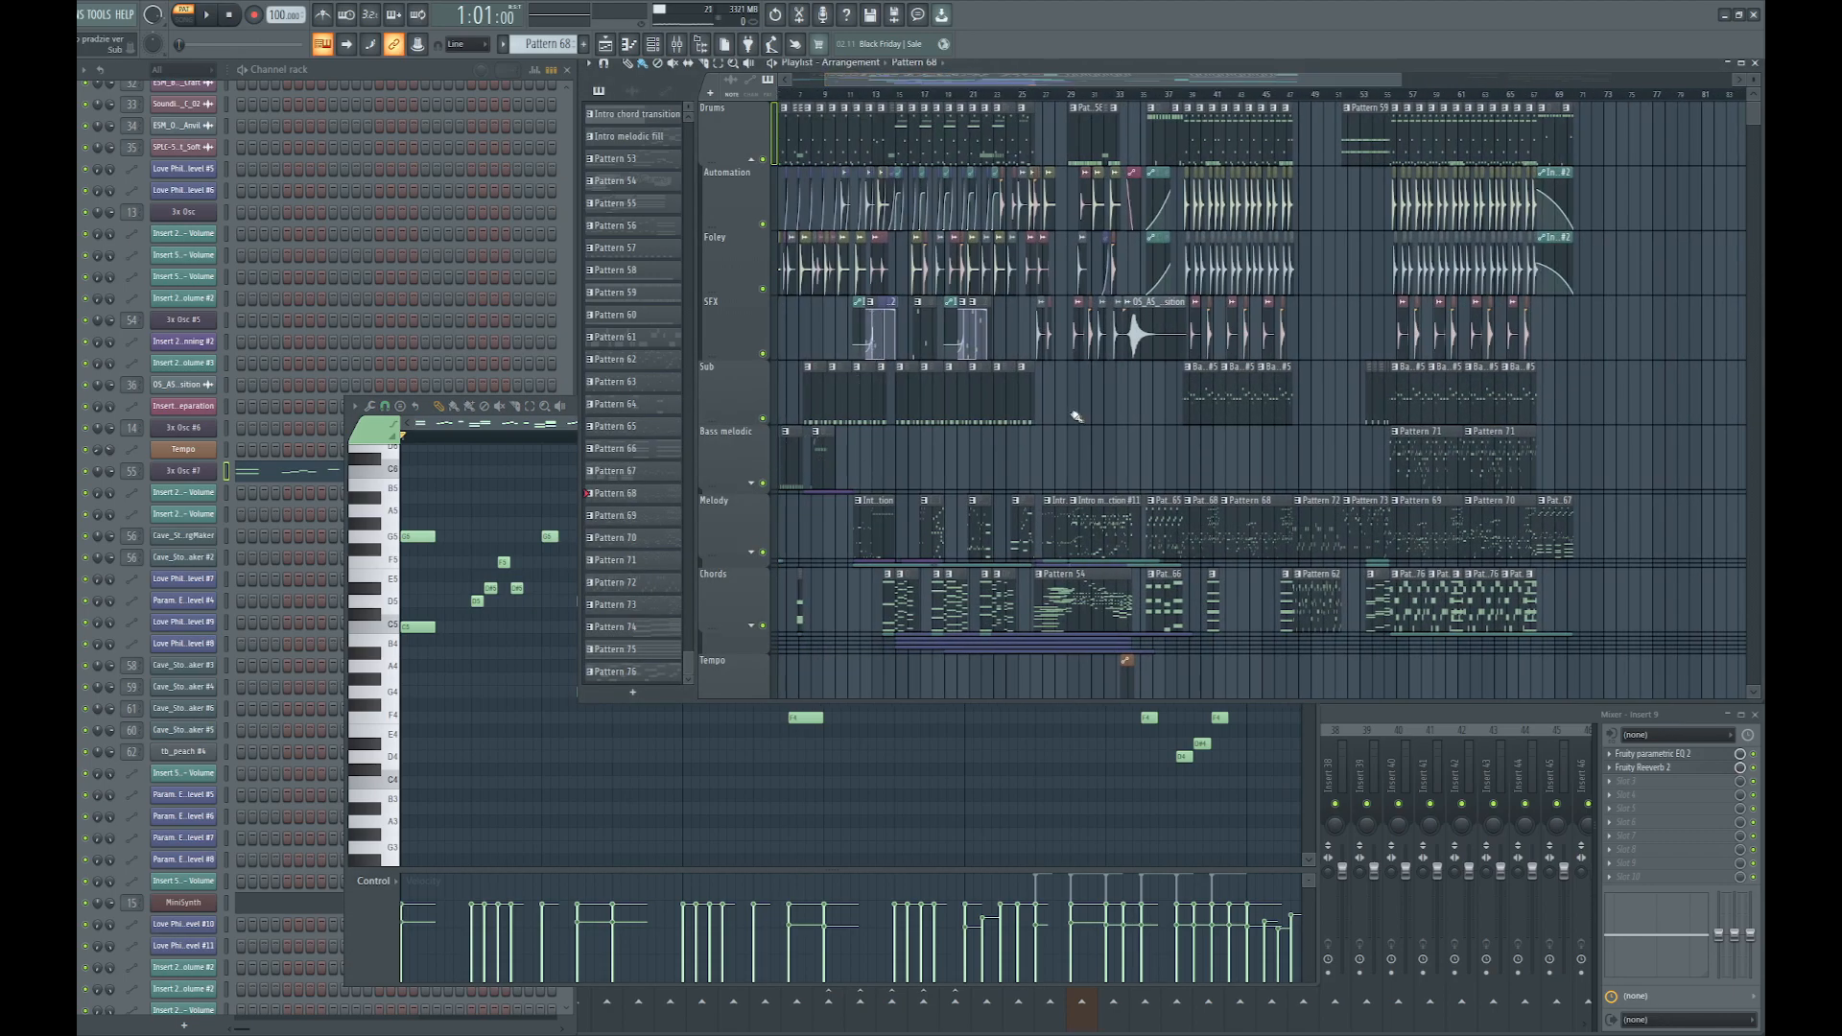
{"action": "left_click", "coordinate": [523, 715]}
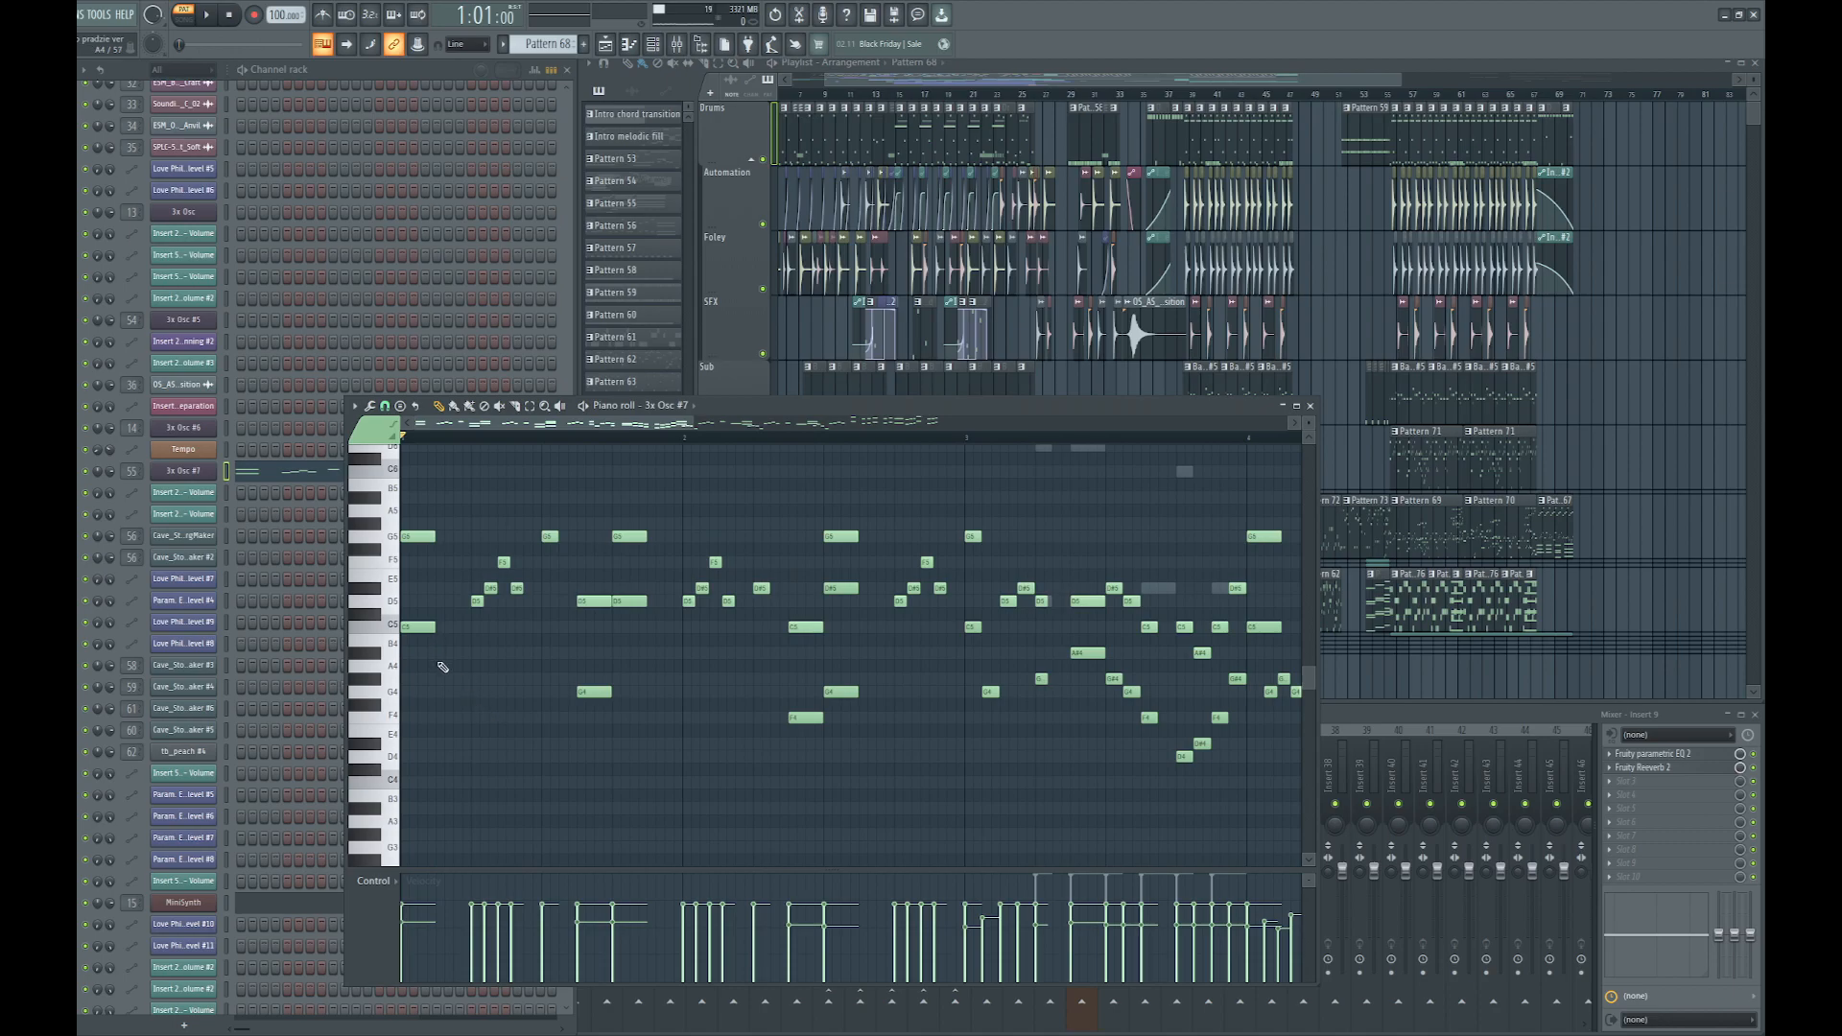
{"action": "scroll", "coordinate": [658, 643], "scroll_direction": "down", "scroll_amount": 4, "text": "ctrl"}
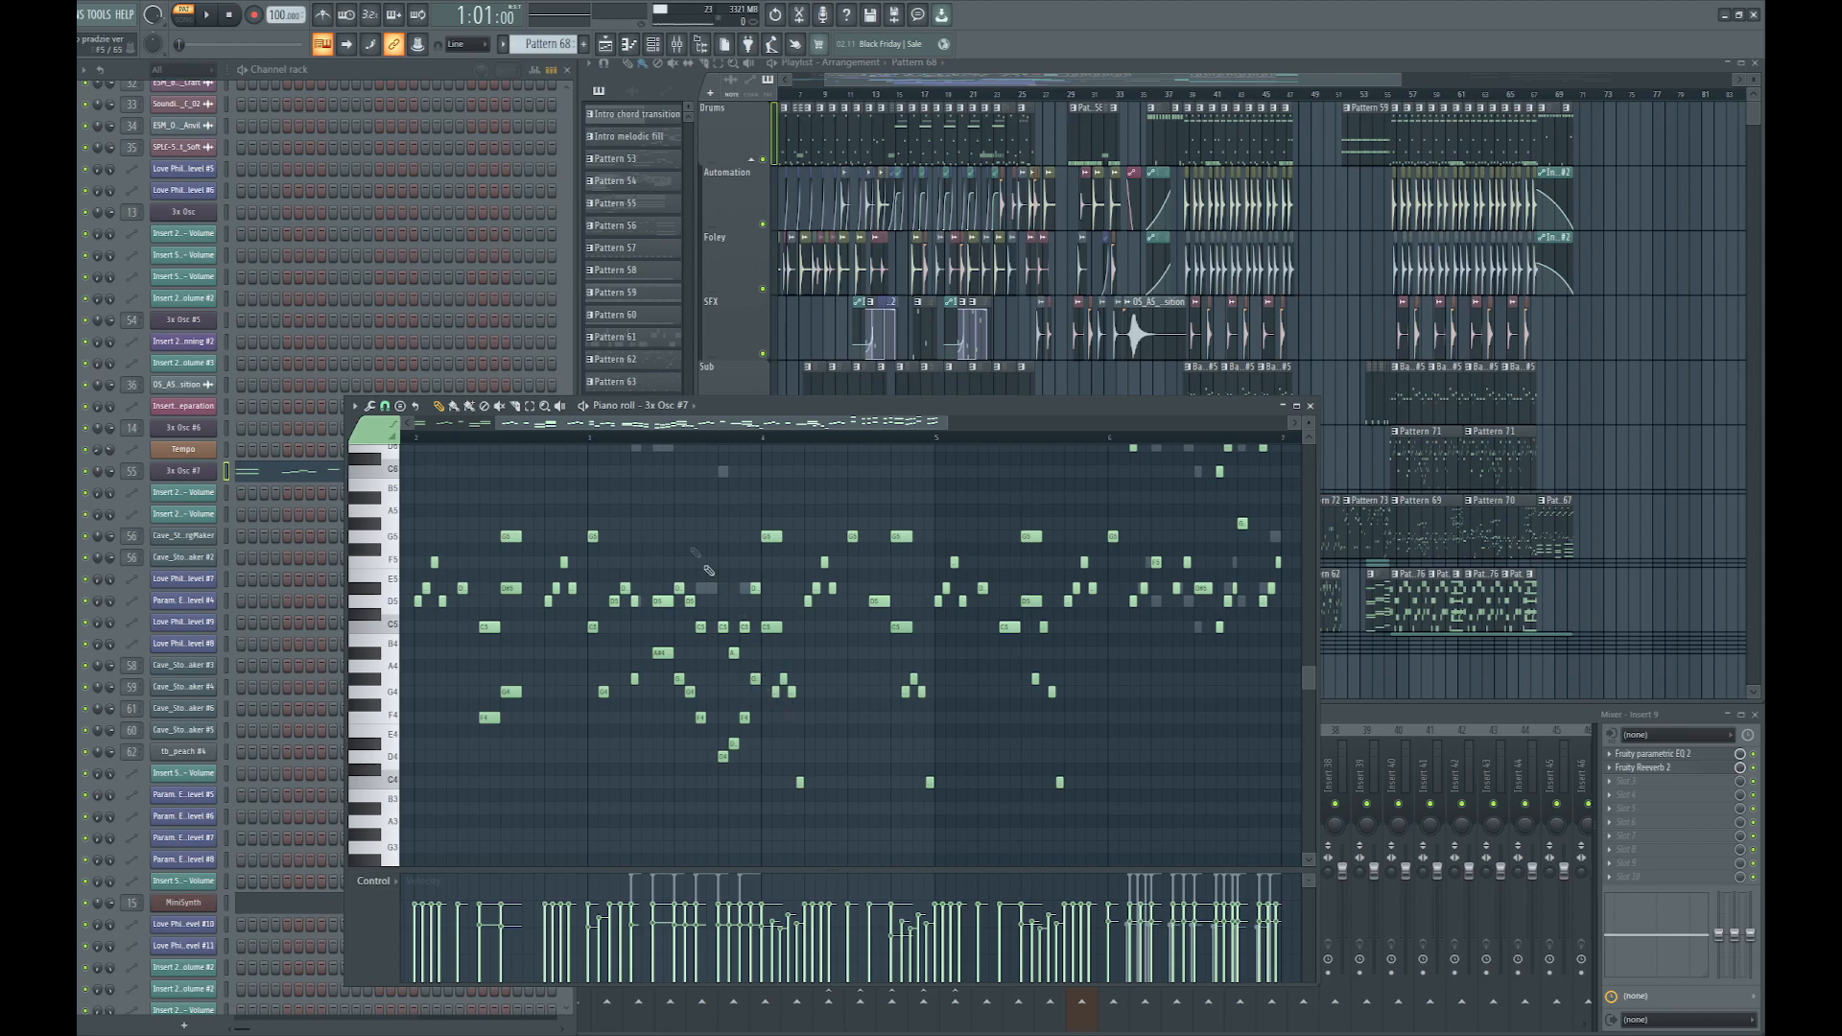
{"action": "scroll", "coordinate": [571, 602], "scroll_direction": "down", "scroll_amount": 3, "text": "ctrl"}
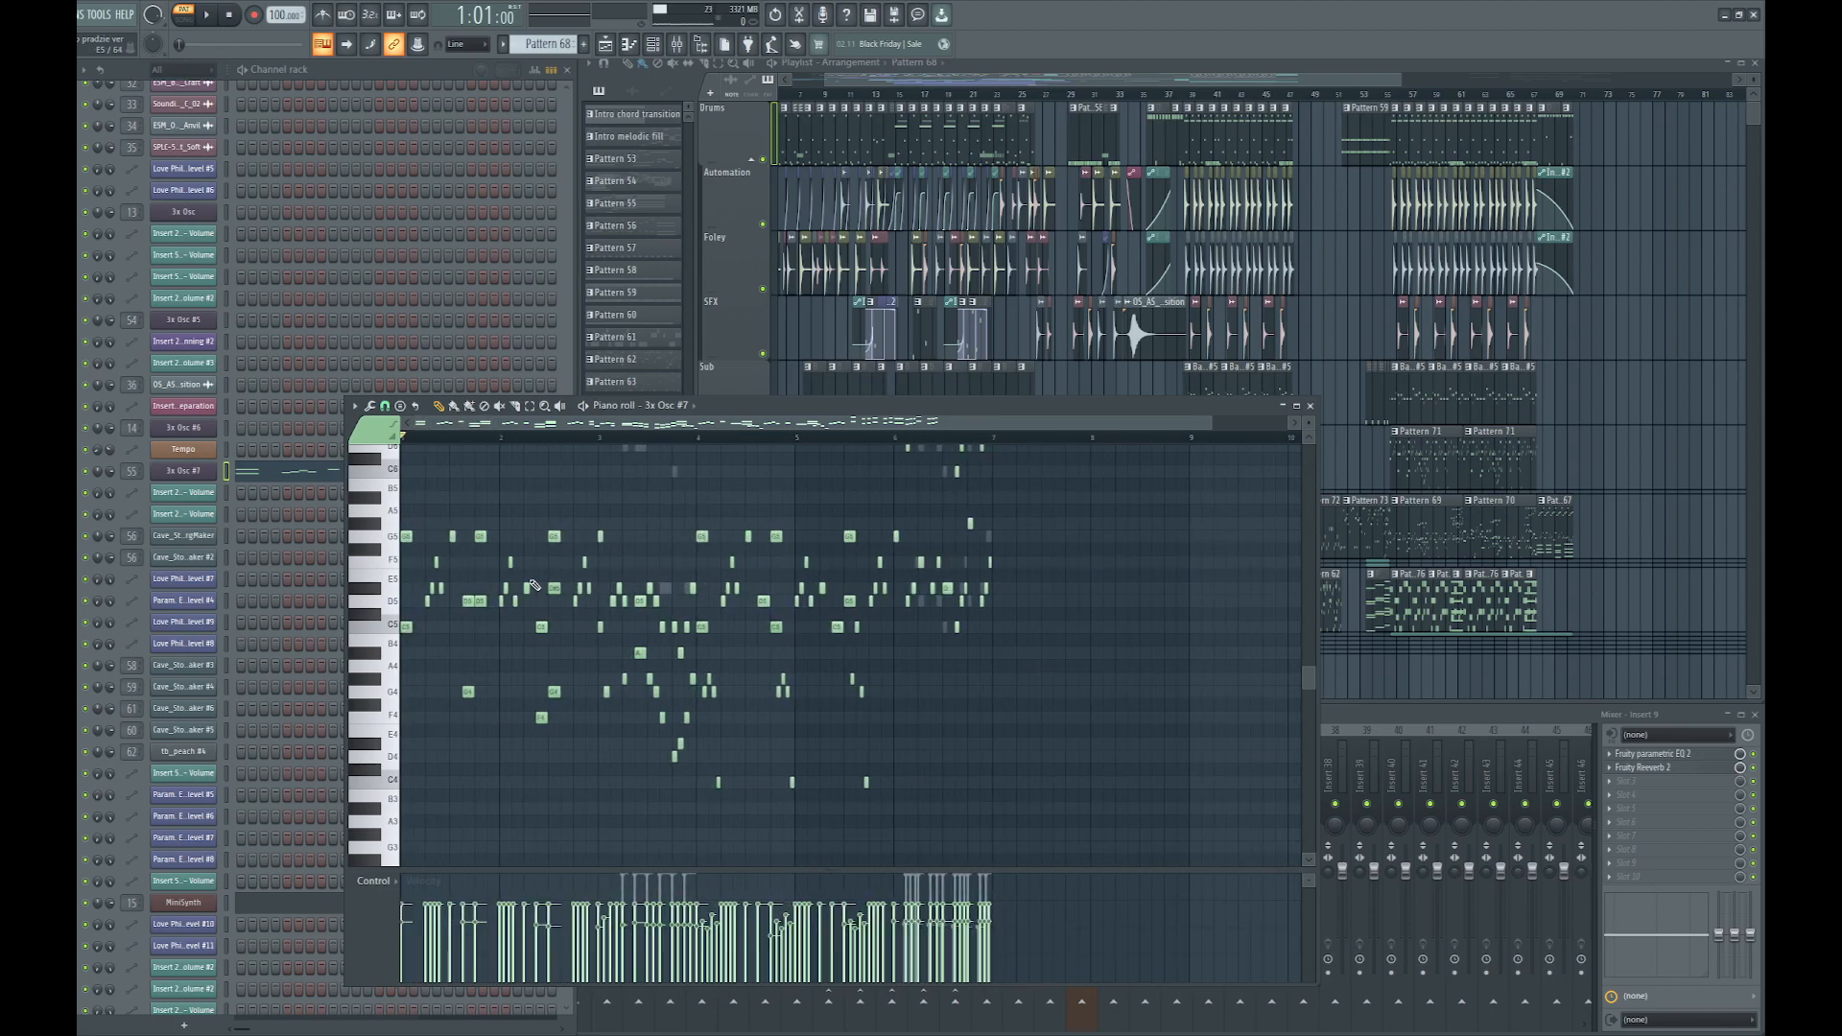
{"action": "left_click", "coordinate": [1311, 406]}
Switch back to song mode and place the playhead at the start of the Pattern 75 chords just before Pattern 72
{"action": "scroll", "coordinate": [1258, 411], "scroll_direction": "up", "scroll_amount": 4, "text": "ctrl"}
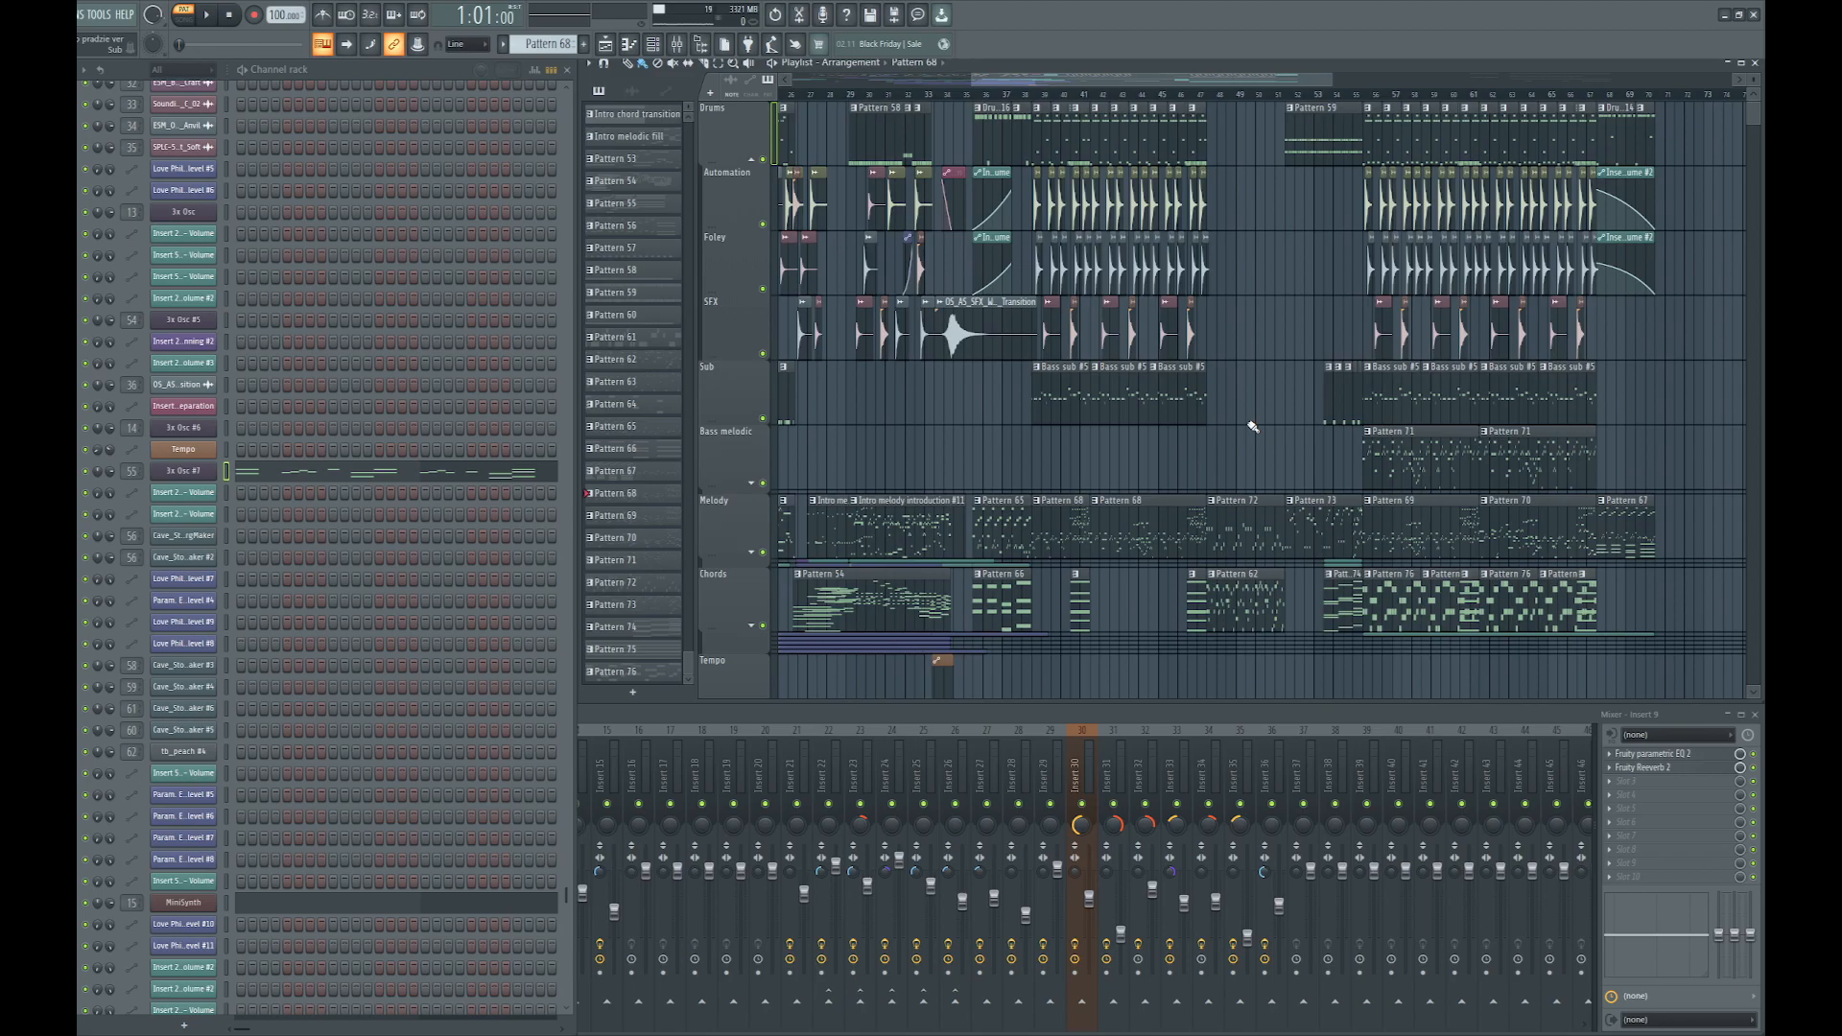
{"action": "scroll", "coordinate": [1270, 412], "scroll_direction": "up", "scroll_amount": 5, "text": "ctrl"}
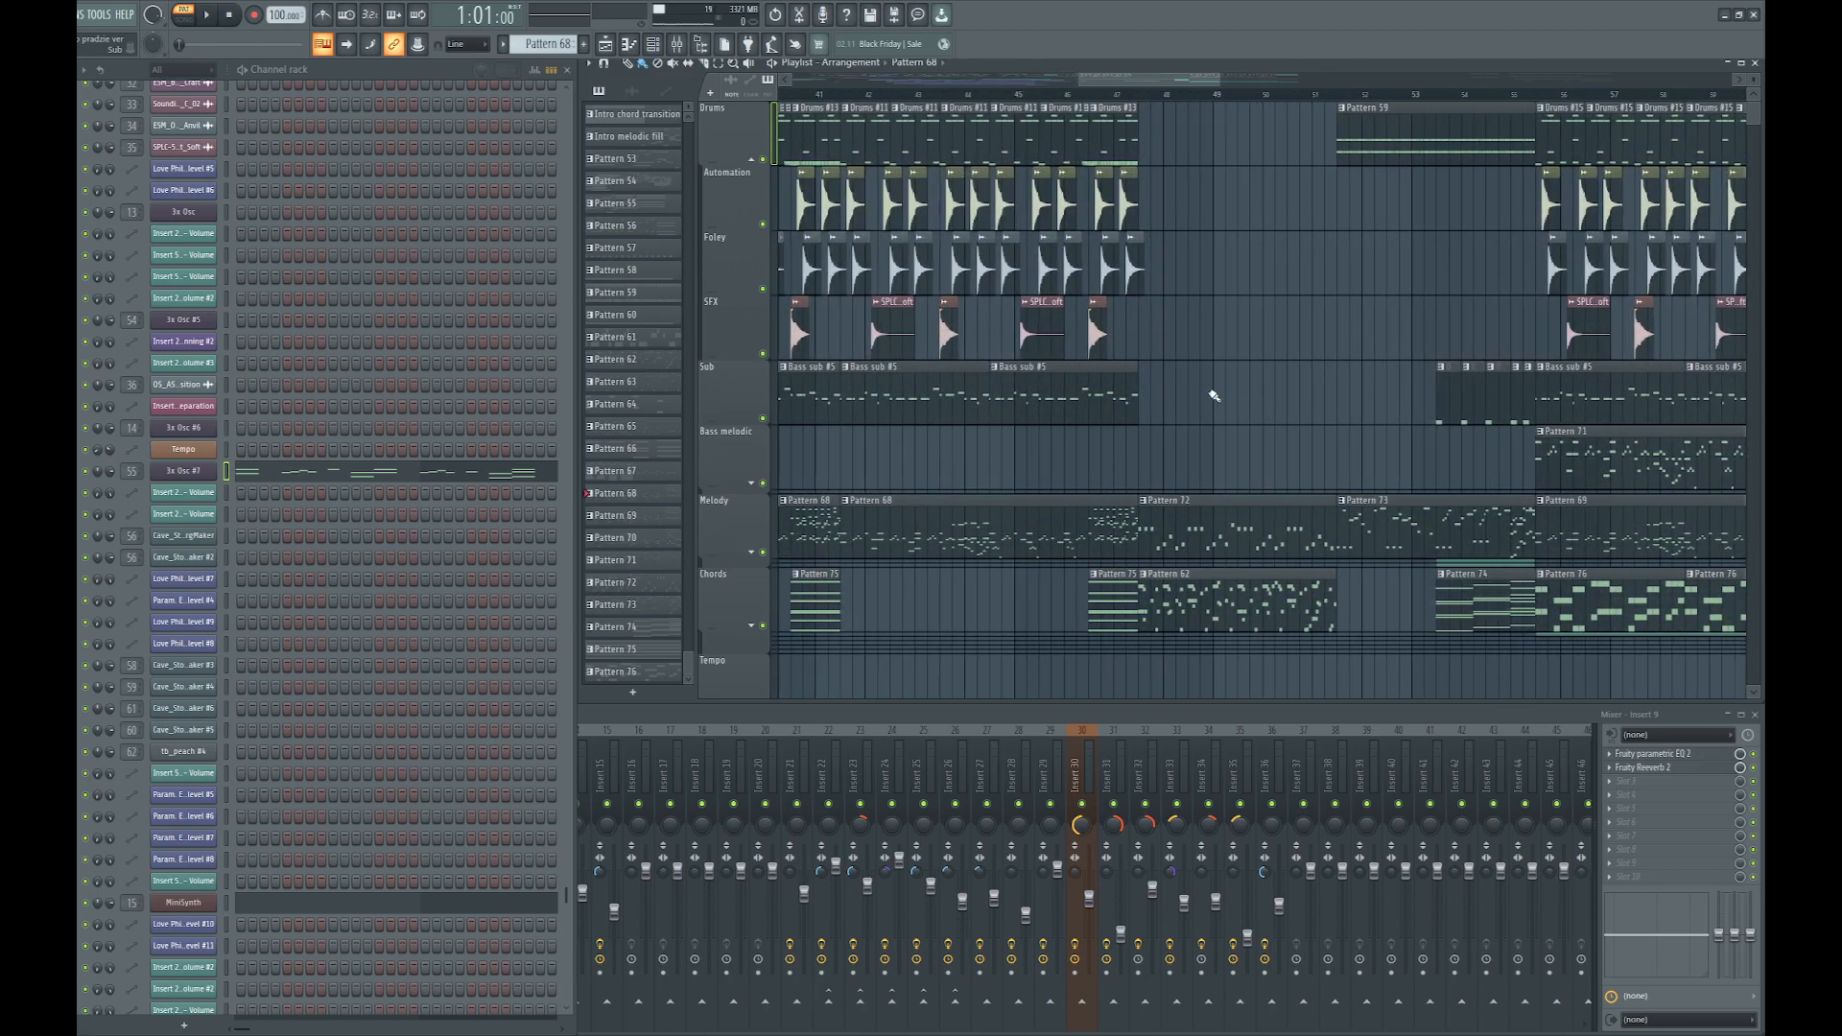
{"action": "scroll", "coordinate": [1215, 398], "scroll_direction": "down", "scroll_amount": 2, "text": "ctrl"}
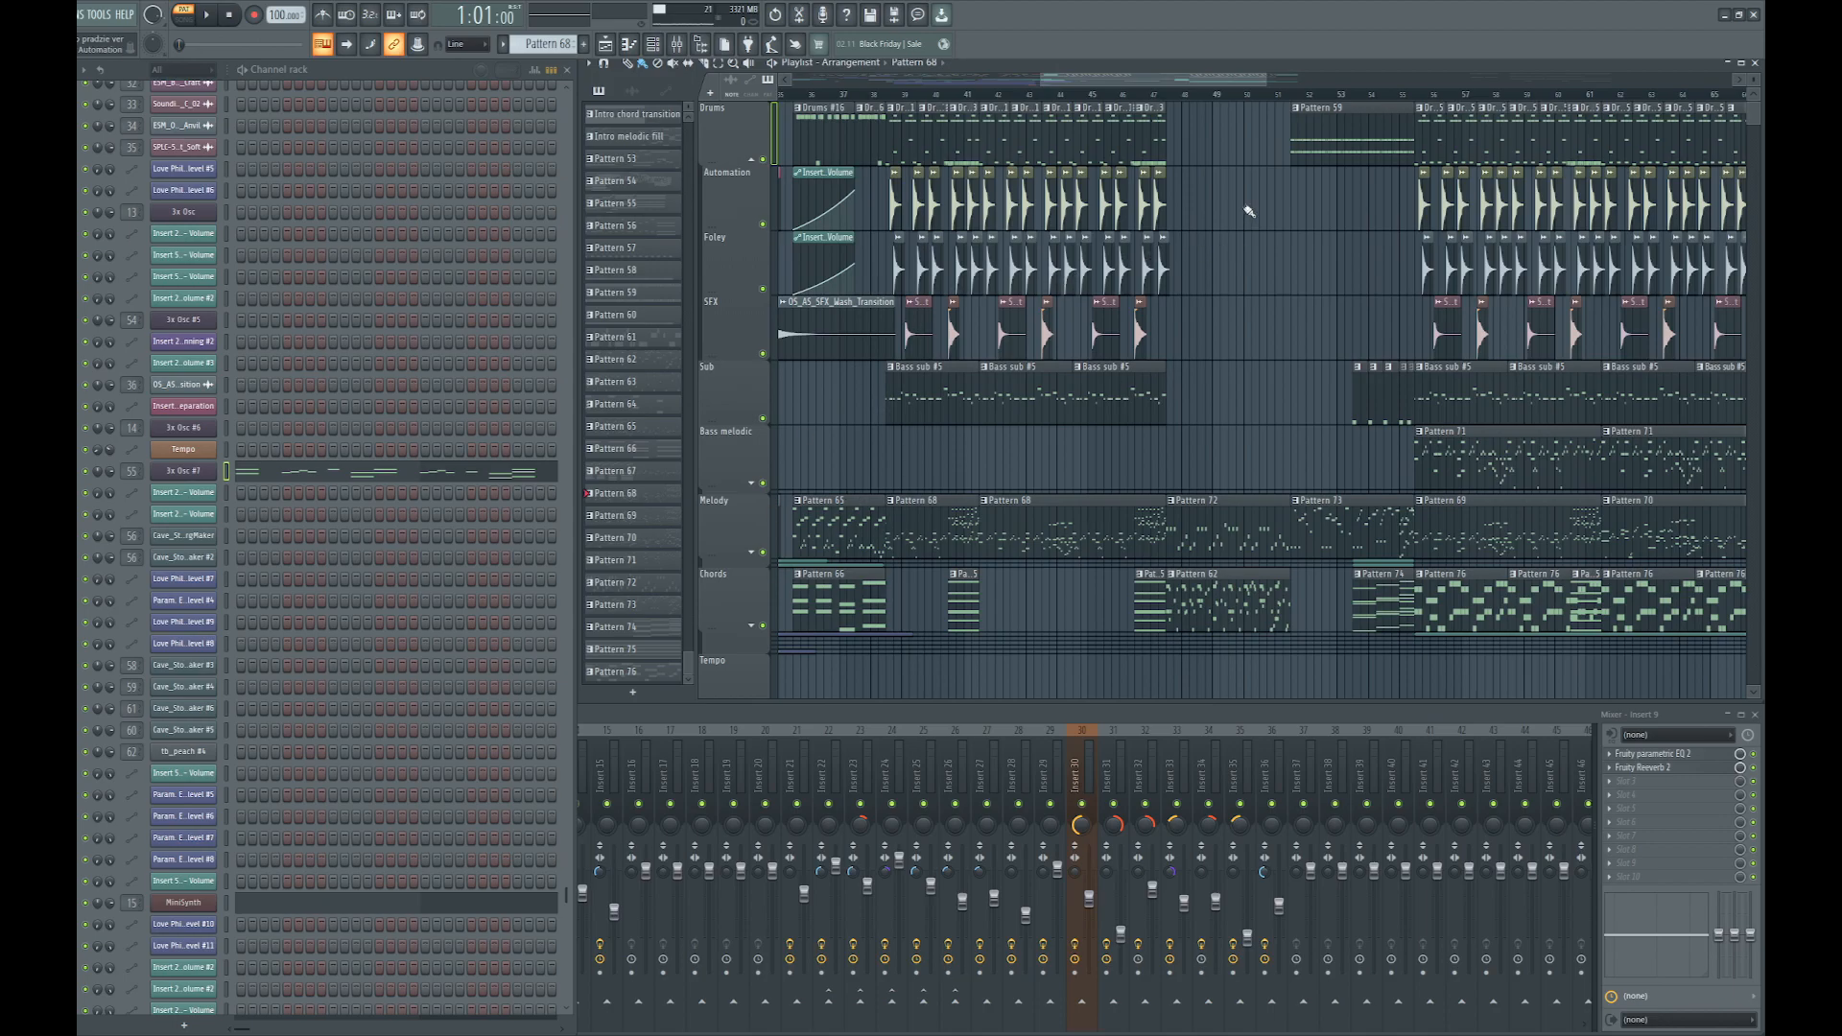
{"action": "scroll", "coordinate": [1214, 189], "scroll_direction": "down", "scroll_amount": 3, "text": "ctrl"}
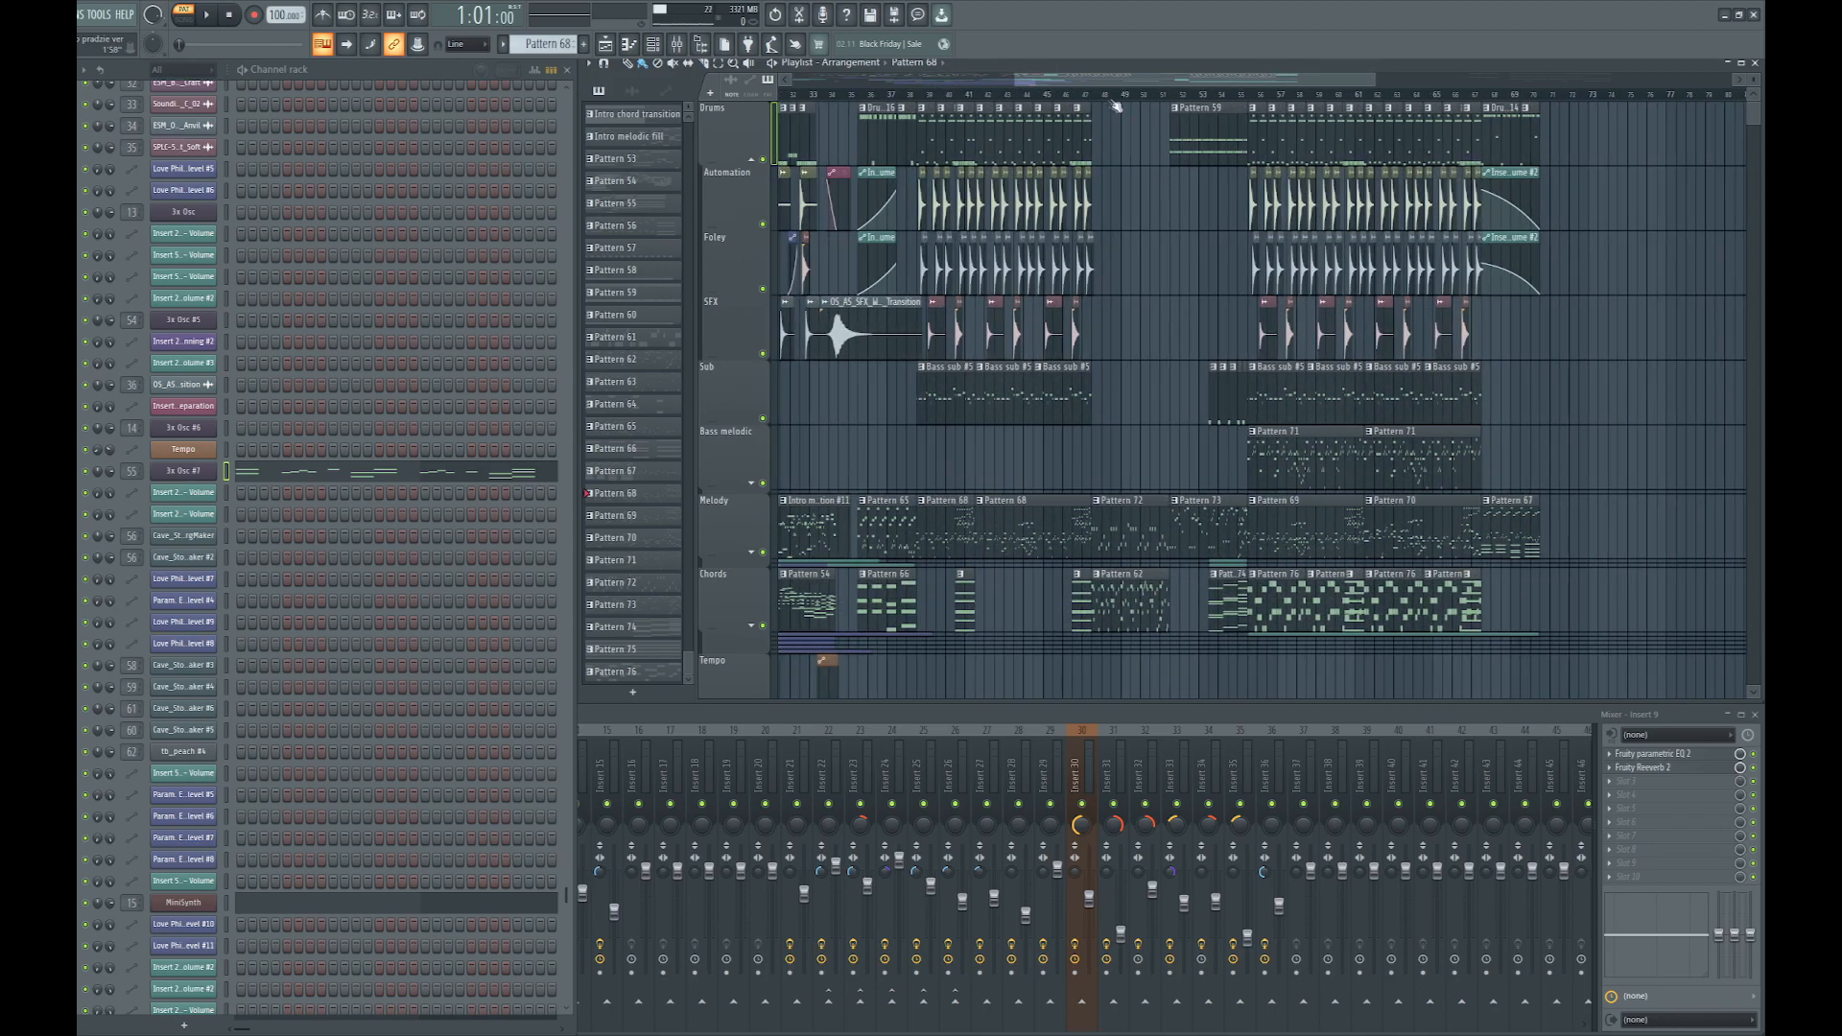
{"action": "left_click", "coordinate": [1076, 94]}
{"action": "scroll", "coordinate": [976, 491], "scroll_direction": "up", "scroll_amount": 3, "text": "ctrl"}
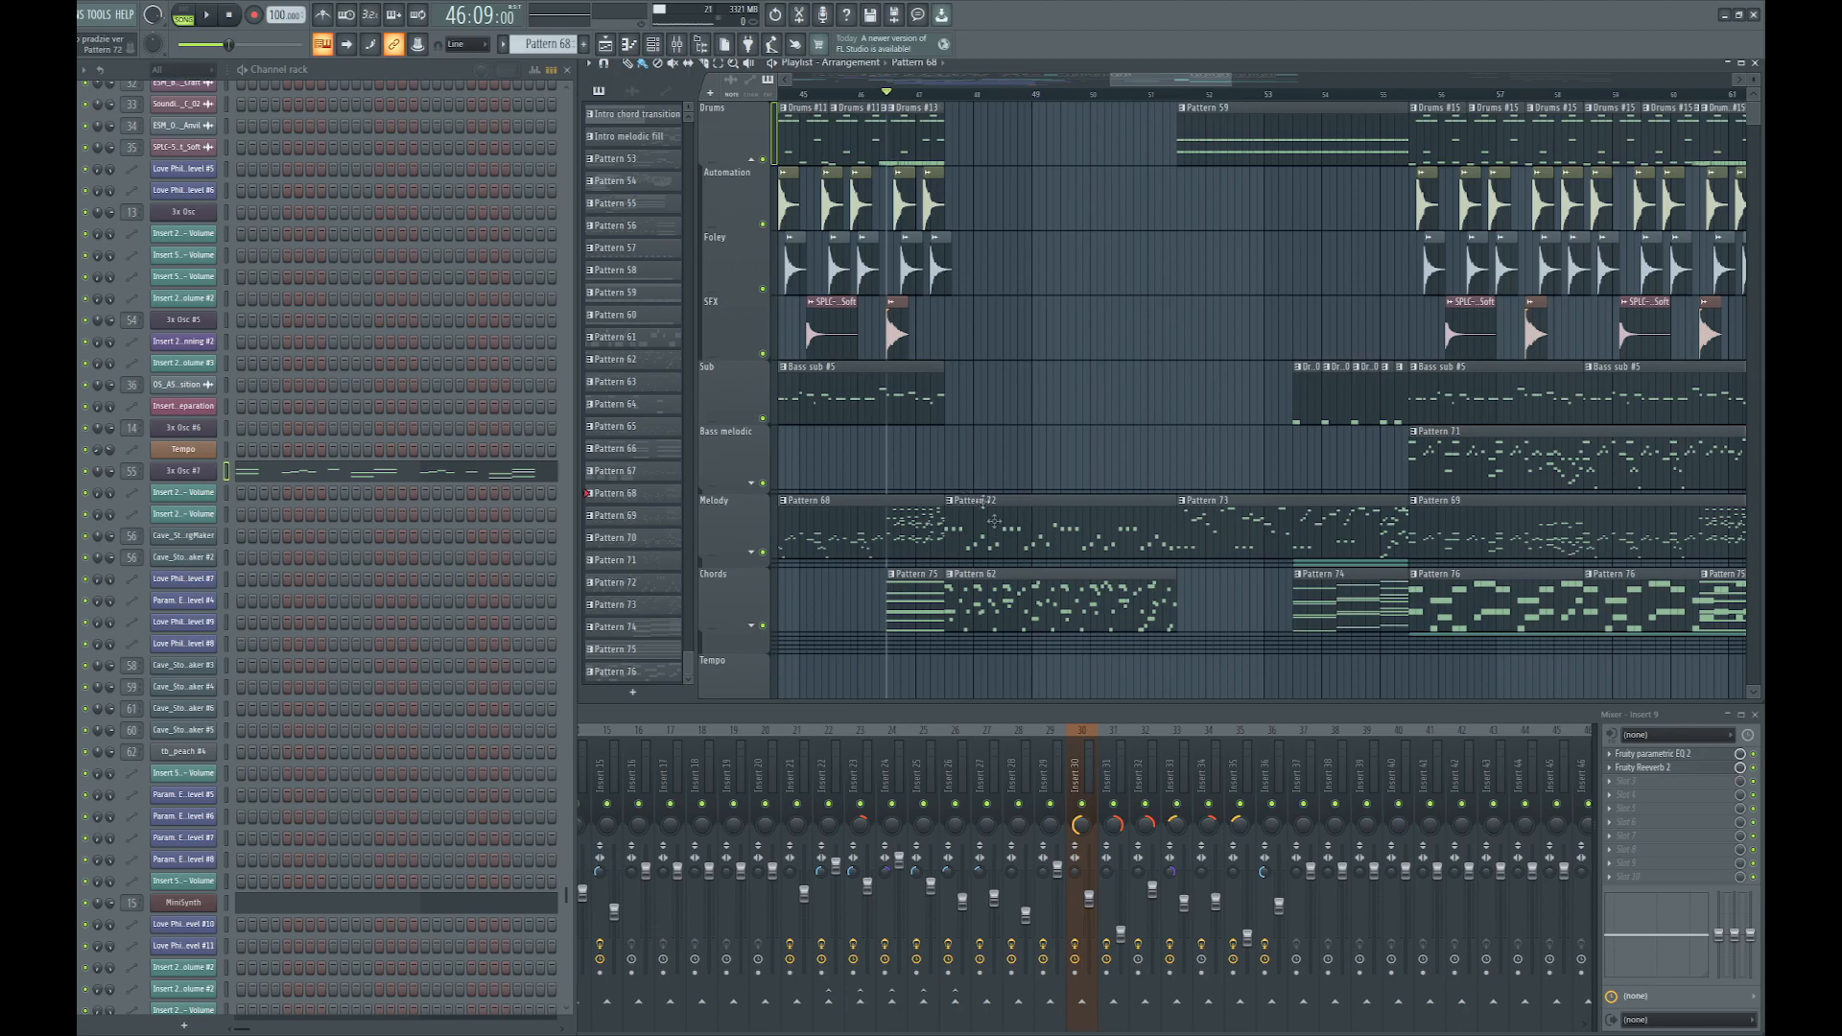
{"action": "scroll", "coordinate": [1171, 477], "scroll_direction": "down", "scroll_amount": 2, "text": "ctrl"}
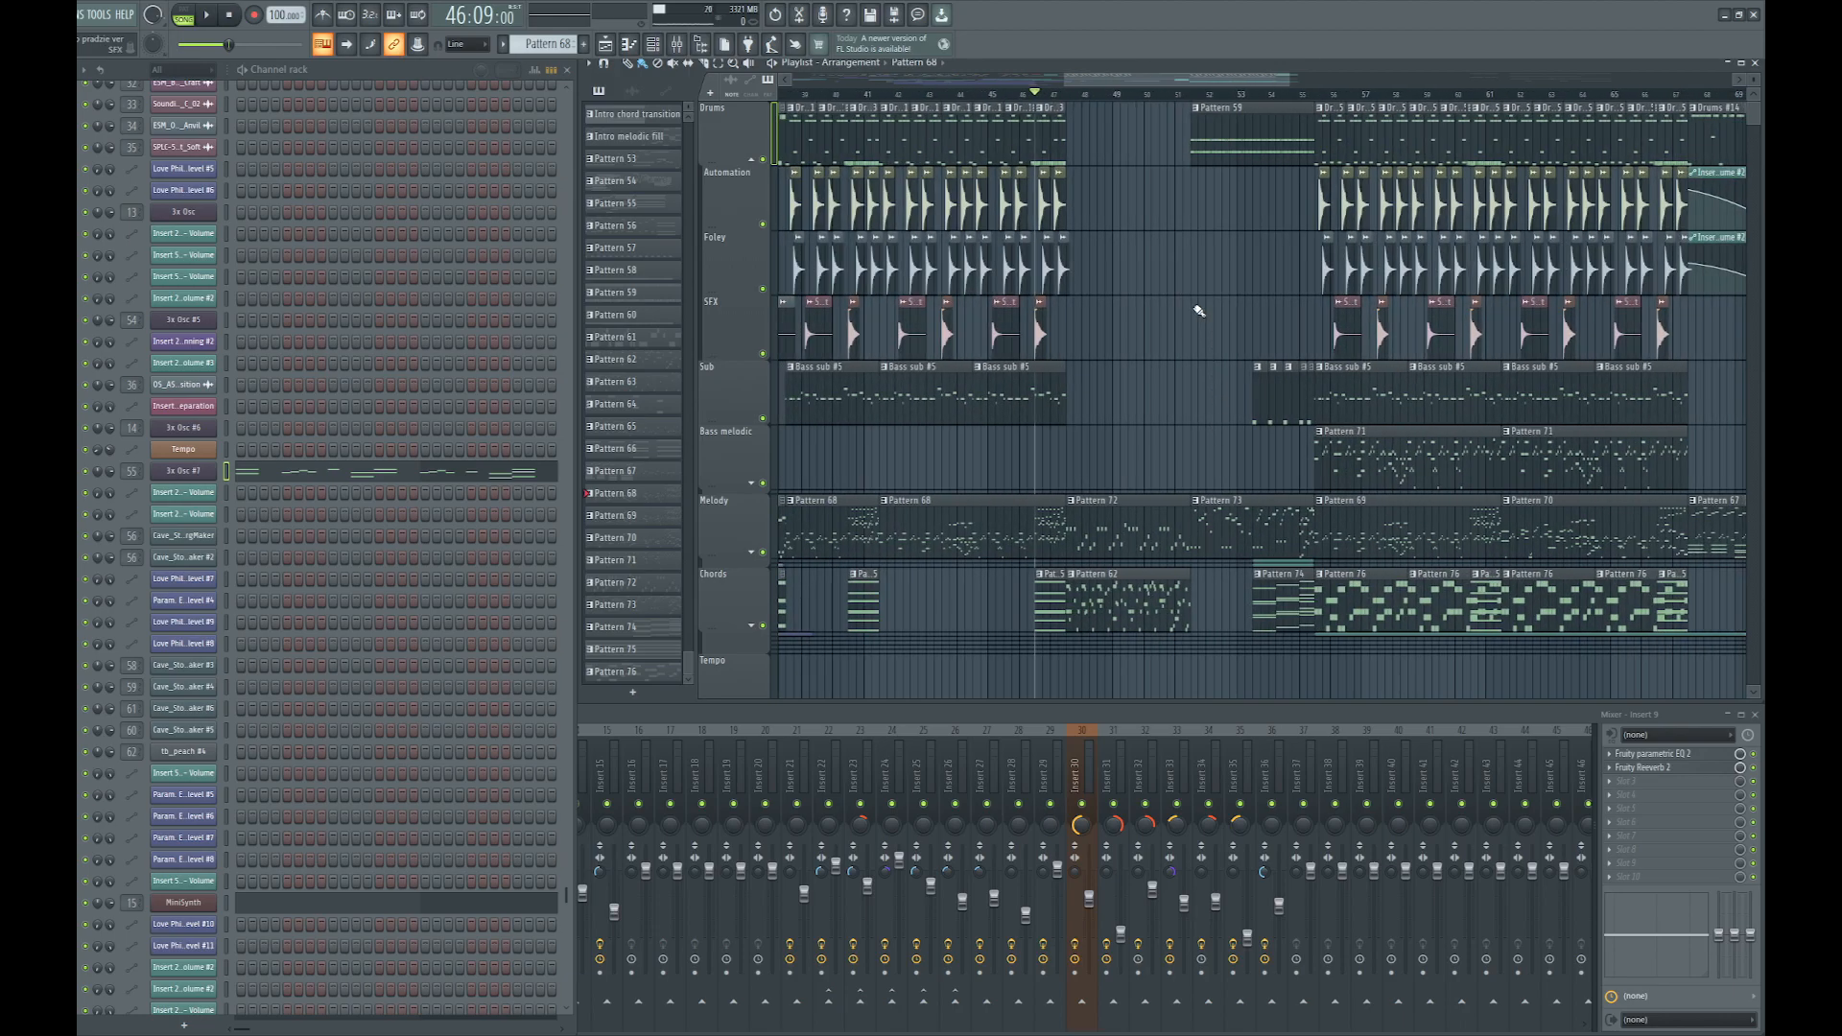
Set a time selection from the start of Pattern 72 to the end of Pattern 73, play it and stop
{"action": "left_click_drag", "start_coordinate": [1322, 103], "coordinate": [1067, 100]}
{"action": "left_click", "coordinate": [1193, 244]}
{"action": "scroll", "coordinate": [1029, 316], "scroll_direction": "down", "scroll_amount": 2}
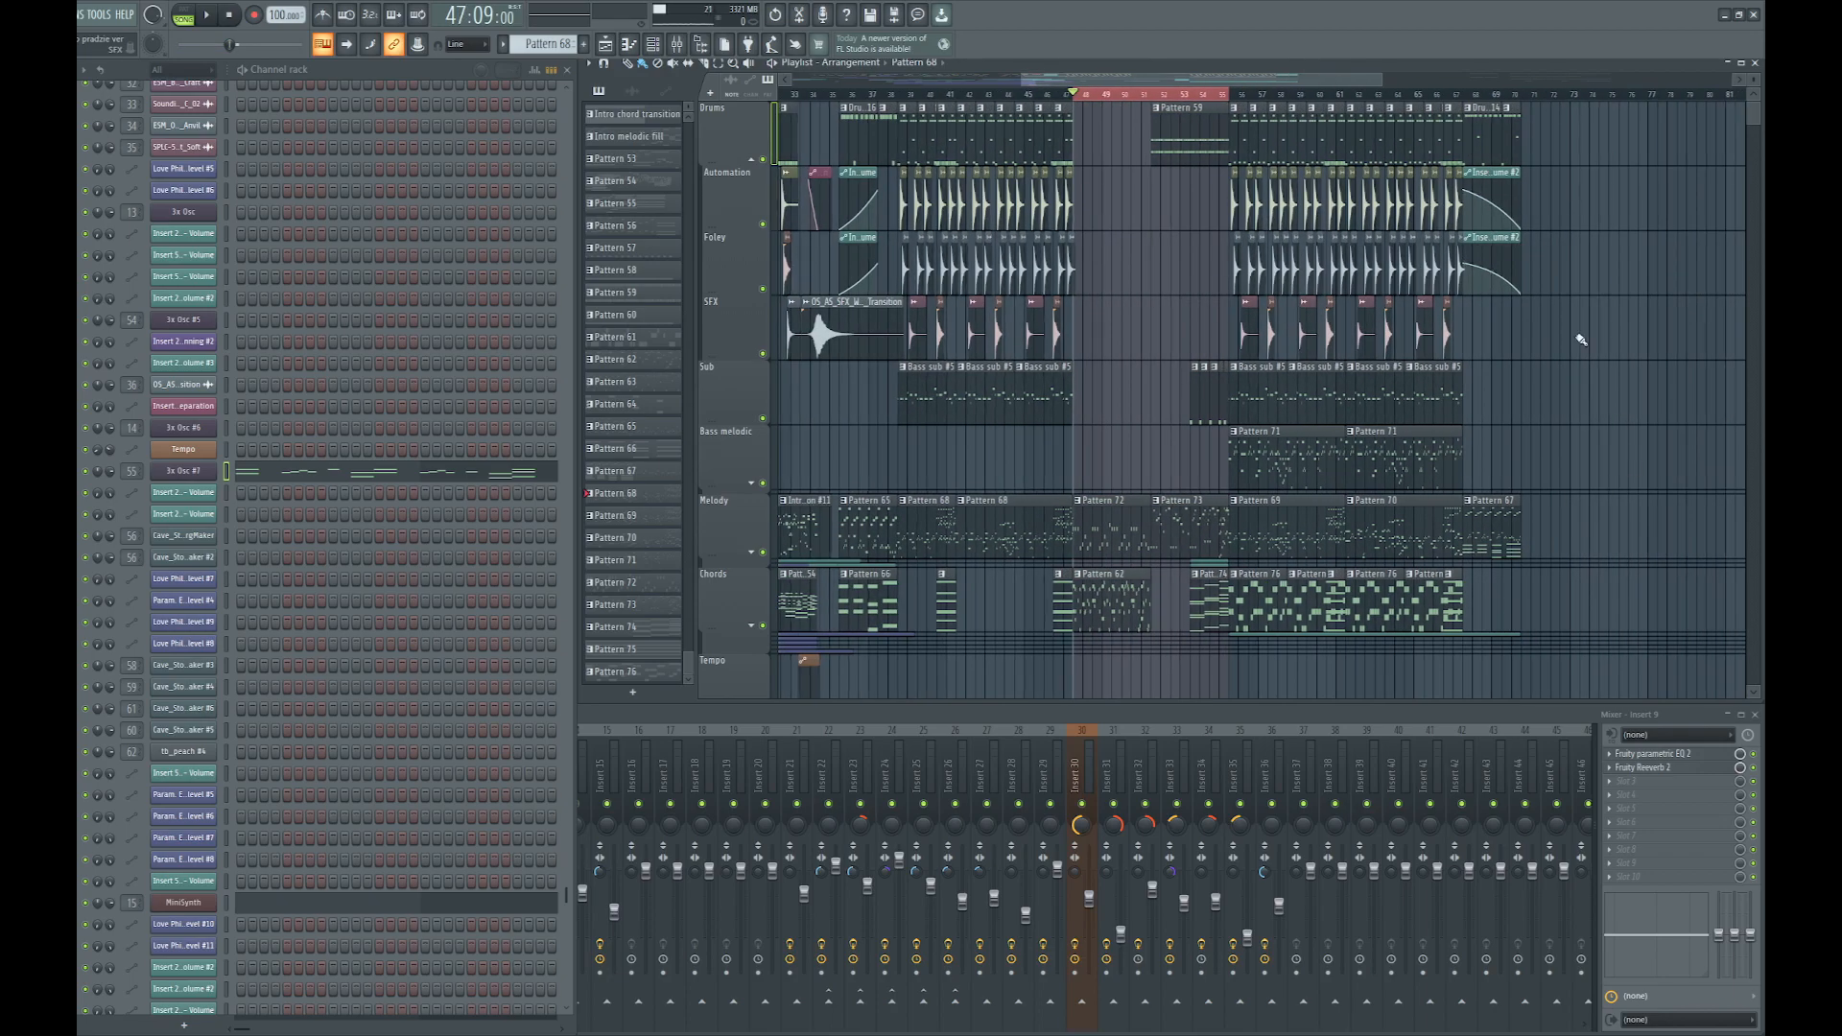
{"action": "scroll", "coordinate": [1391, 466], "scroll_direction": "up", "scroll_amount": 1}
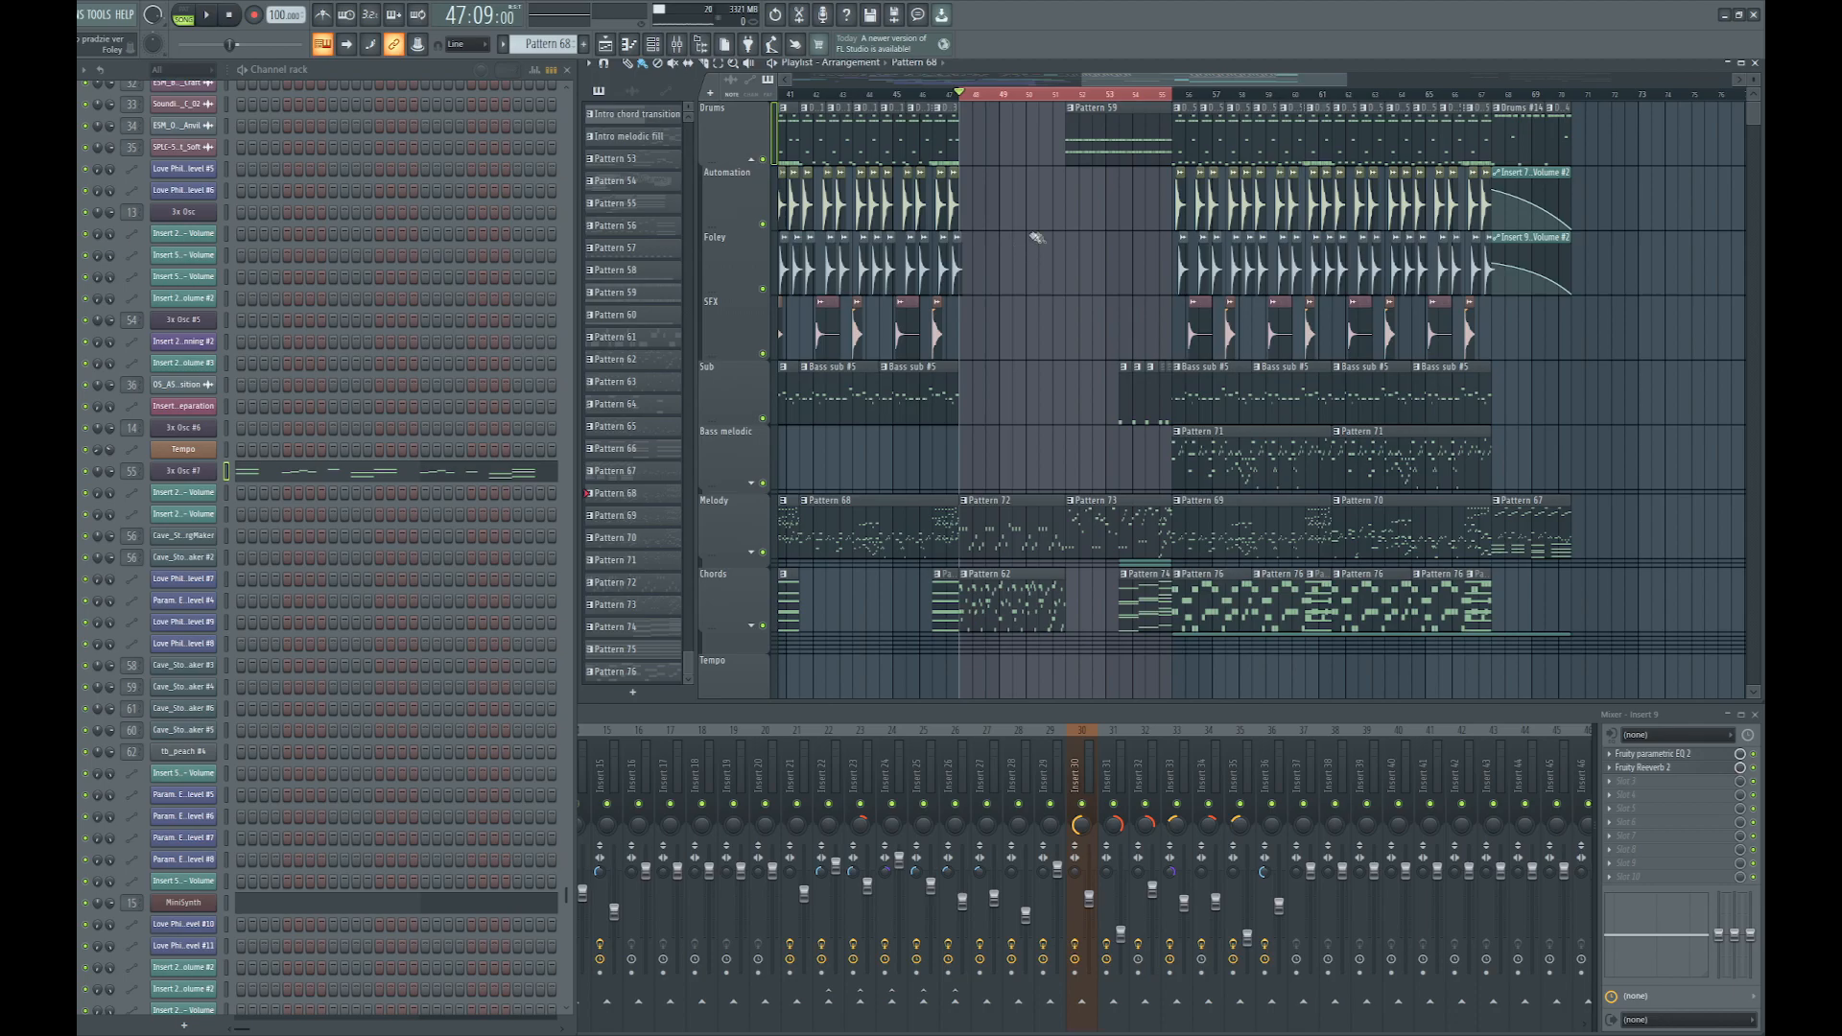
{"action": "key", "text": "space"}
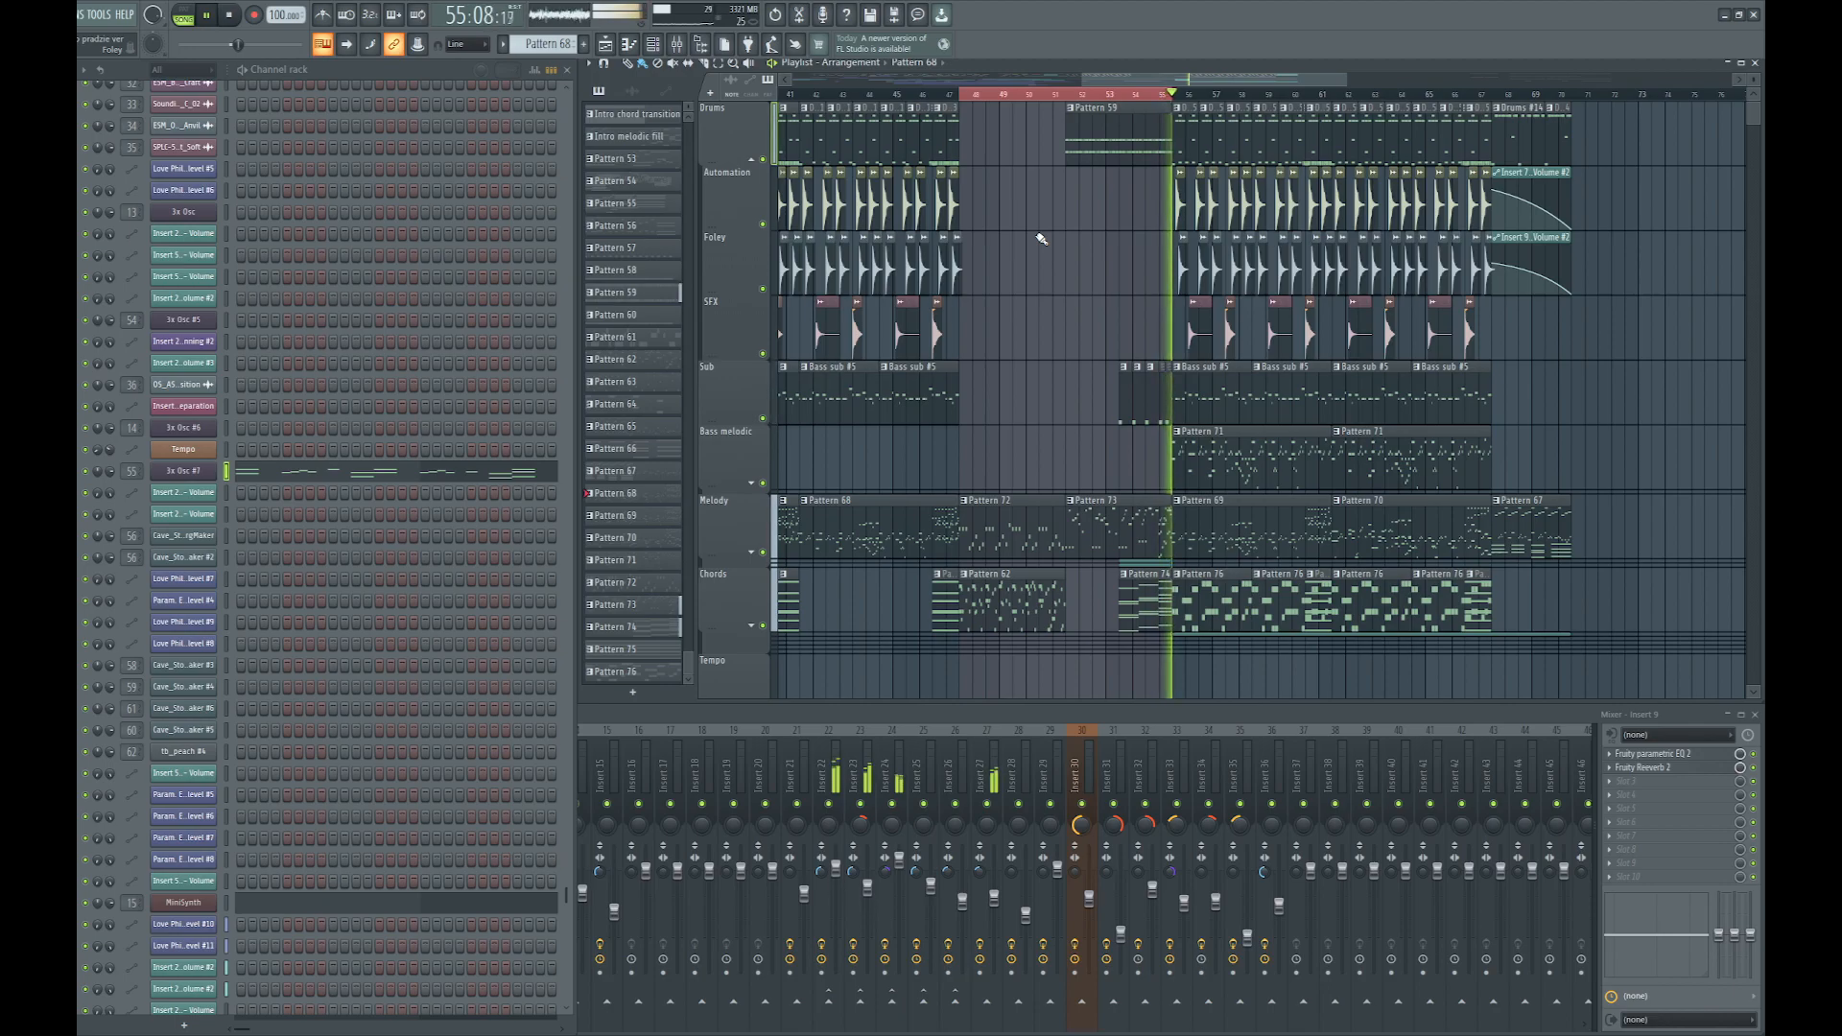
{"action": "key", "text": "space"}
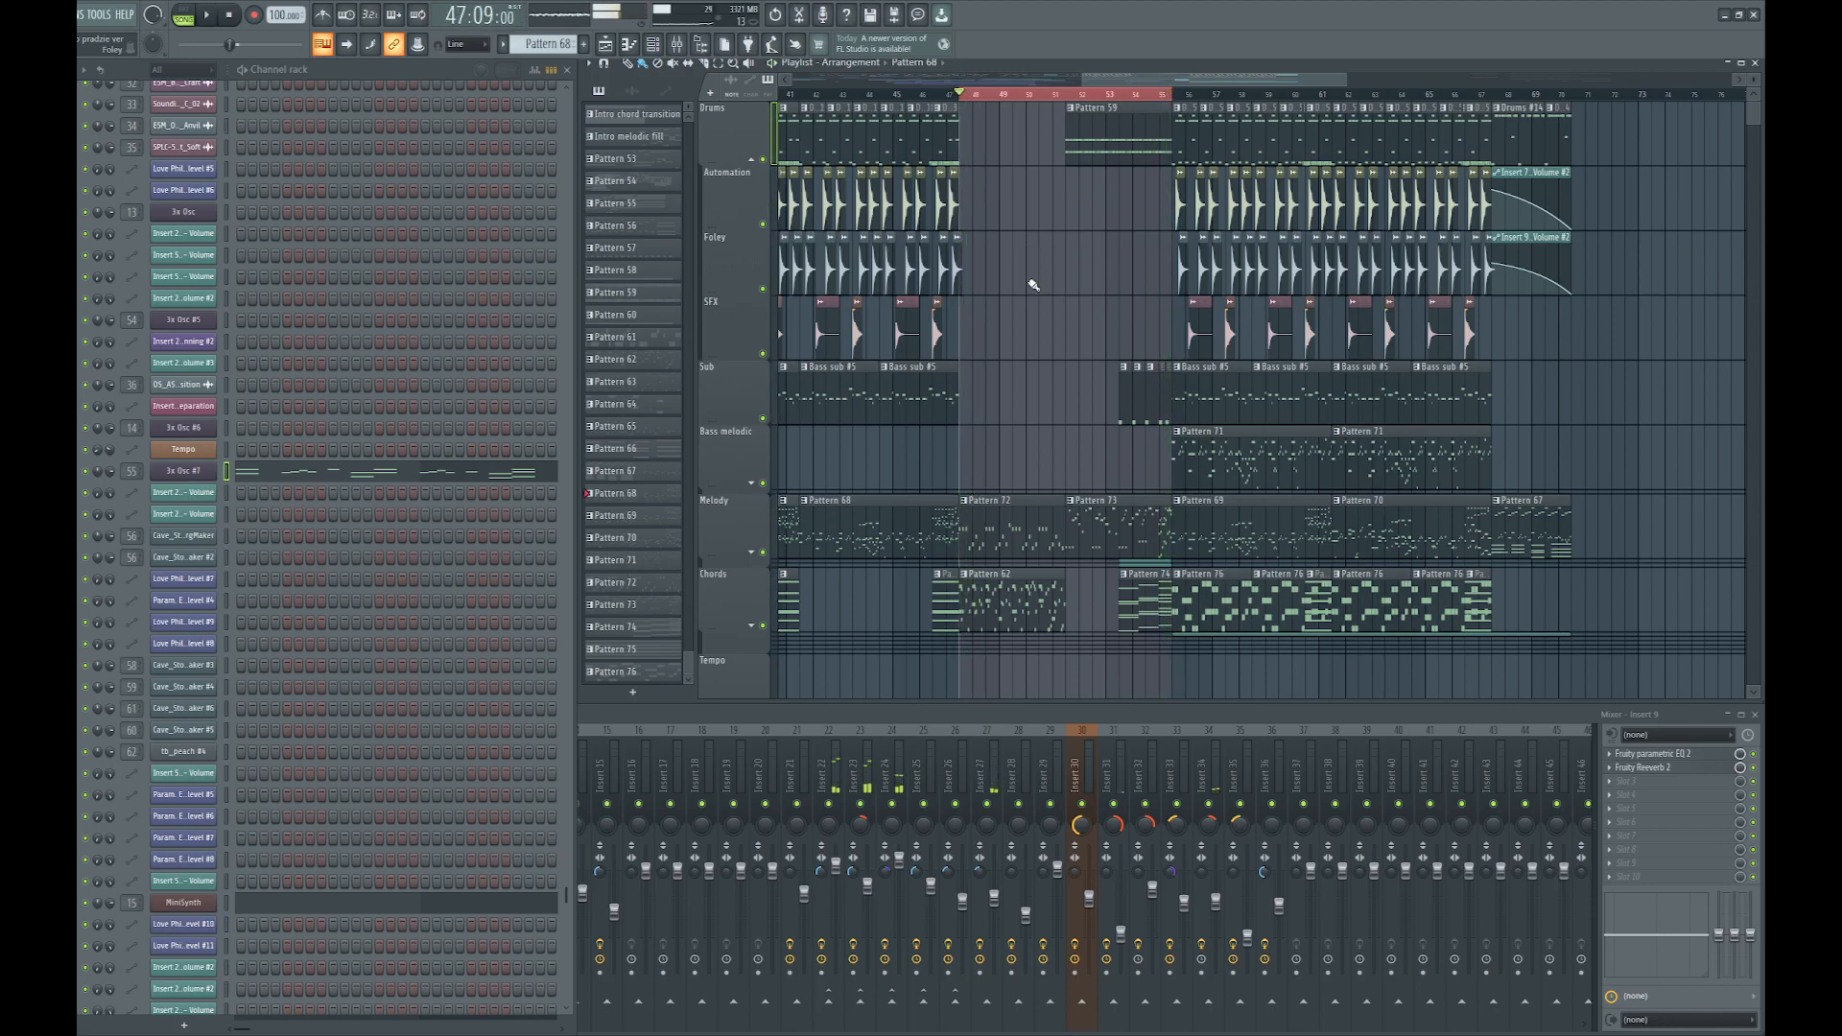
Clear the time selection, set a new one over the earlier draft's Pattern 59, 62 and 63 clips, play it and stop
{"action": "left_click", "coordinate": [986, 103]}
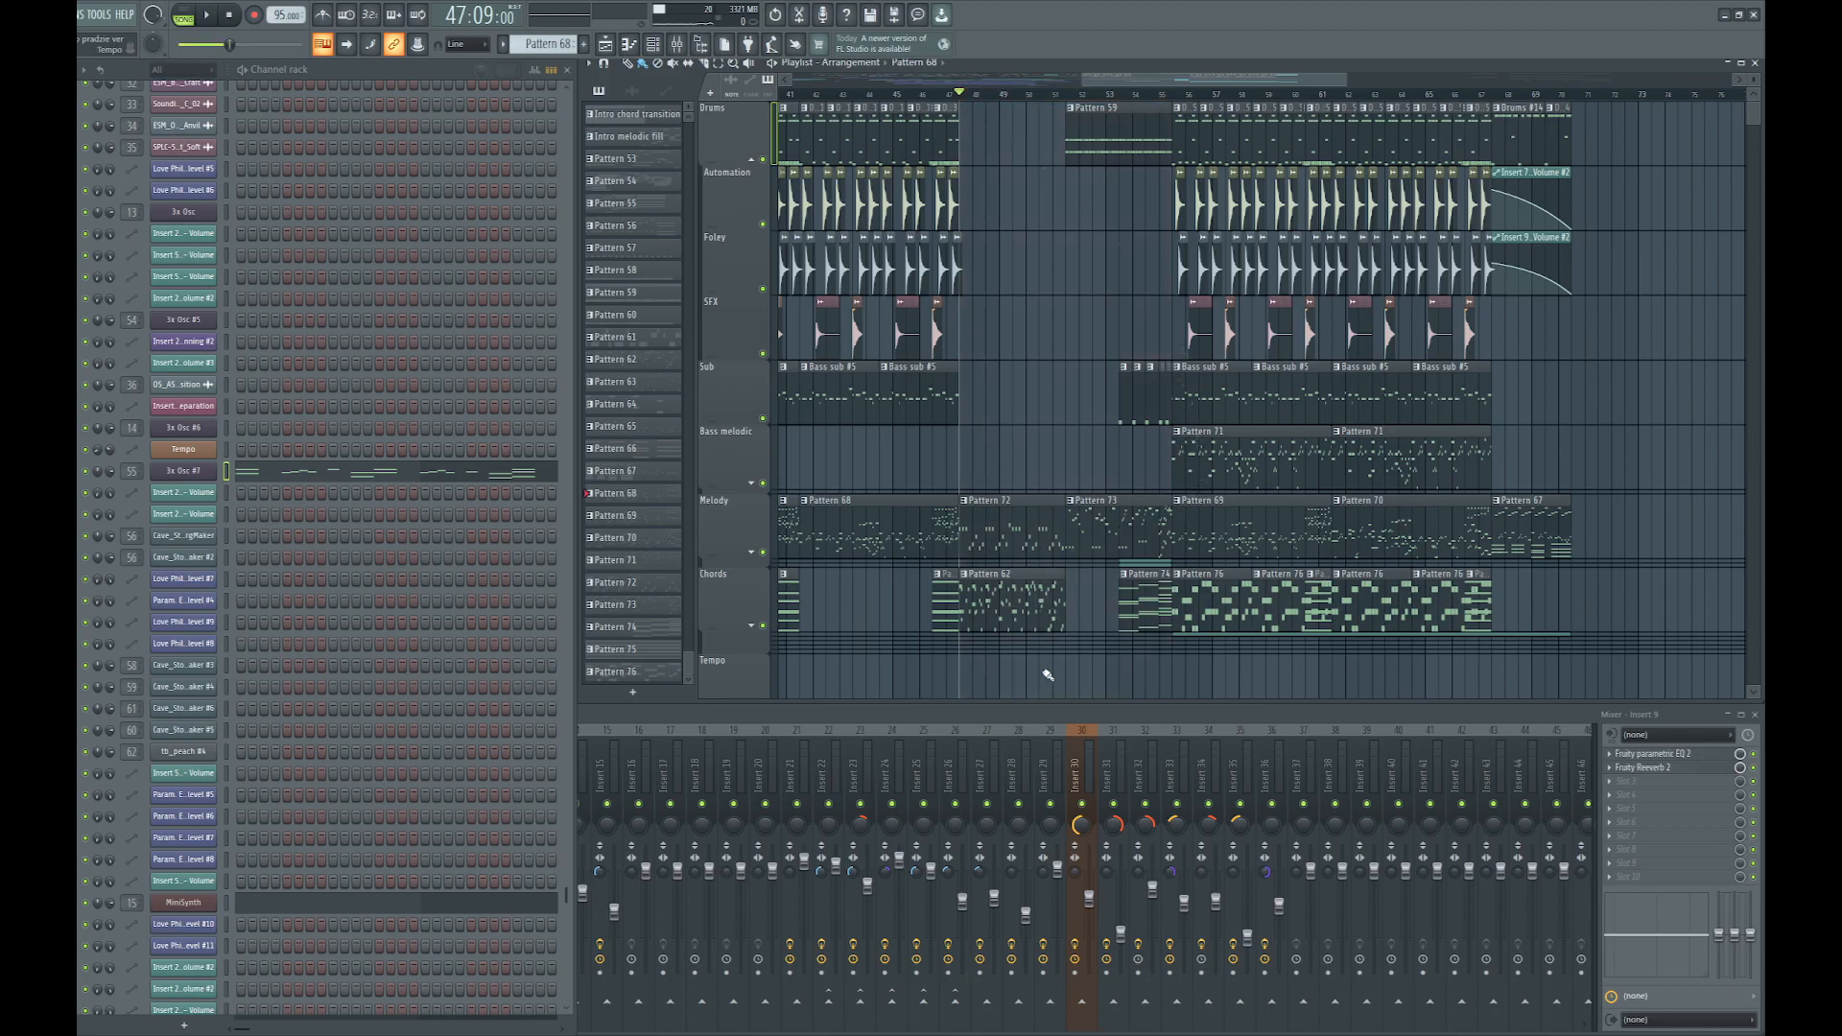
{"action": "scroll", "coordinate": [987, 600], "scroll_direction": "up", "scroll_amount": 3}
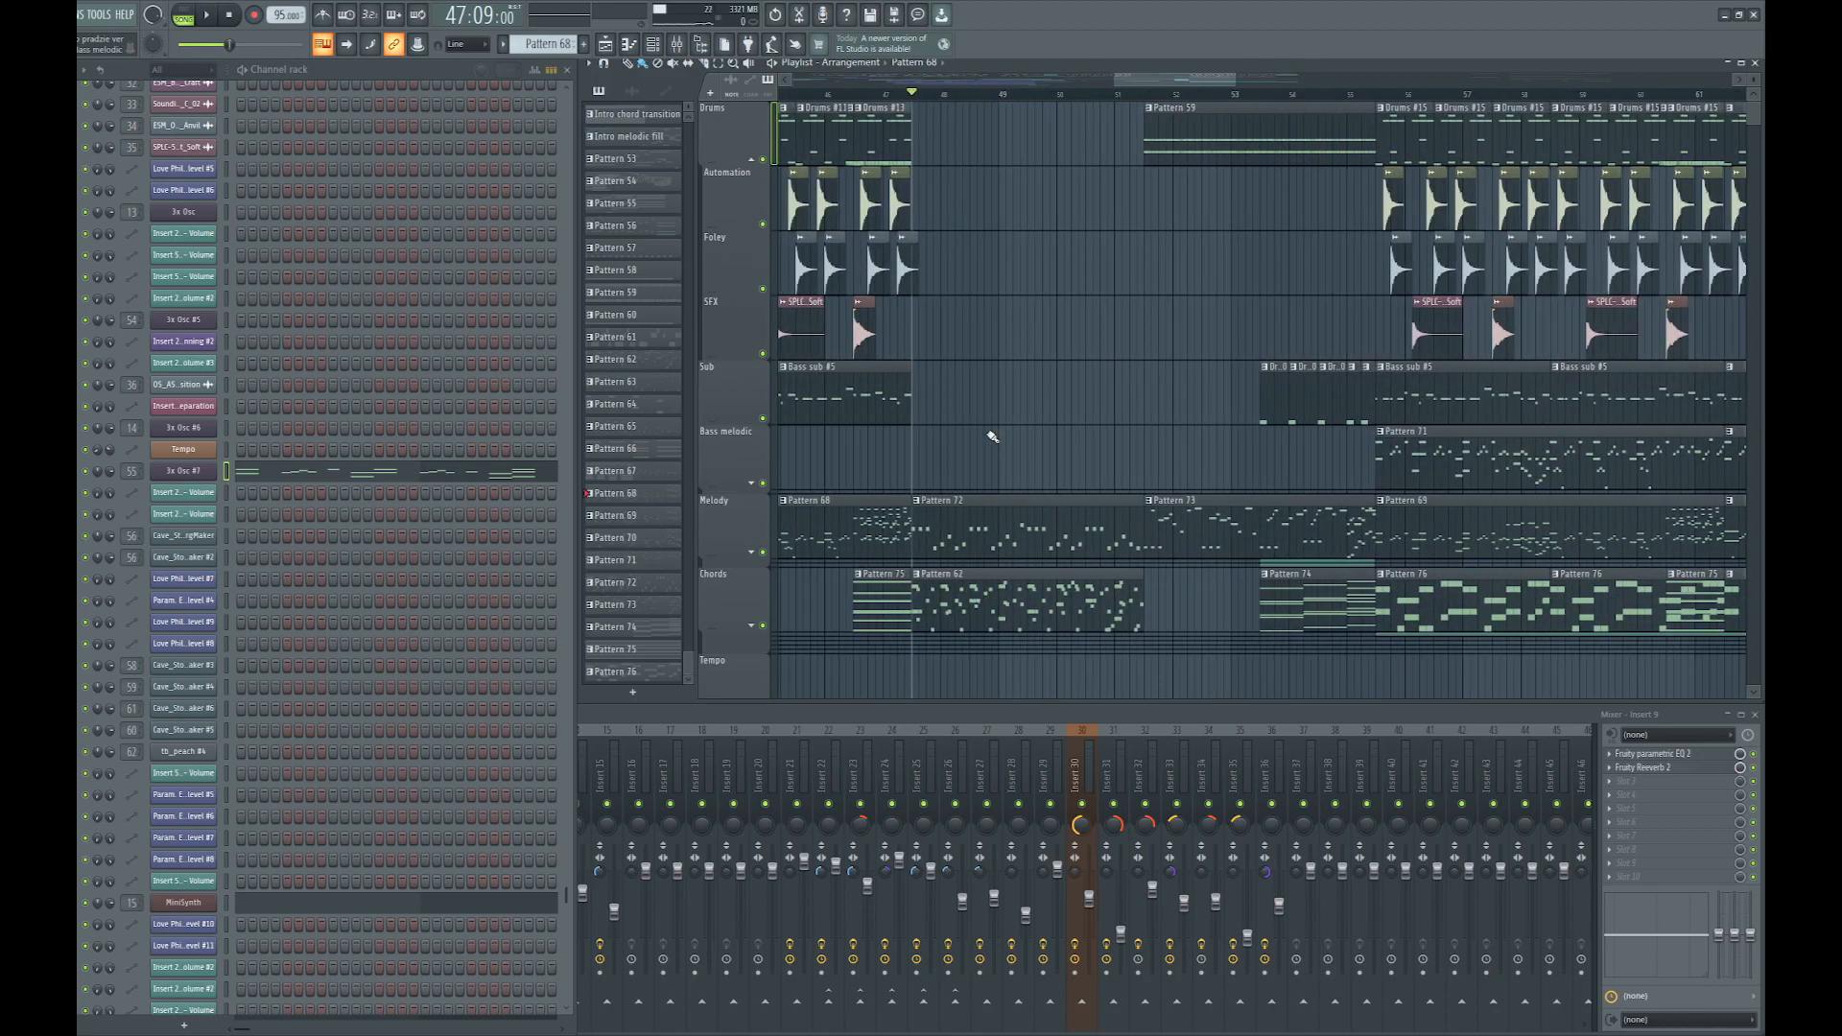
{"action": "scroll", "coordinate": [987, 431], "scroll_direction": "down", "scroll_amount": 7}
{"action": "scroll", "coordinate": [1631, 394], "scroll_direction": "up", "scroll_amount": 4}
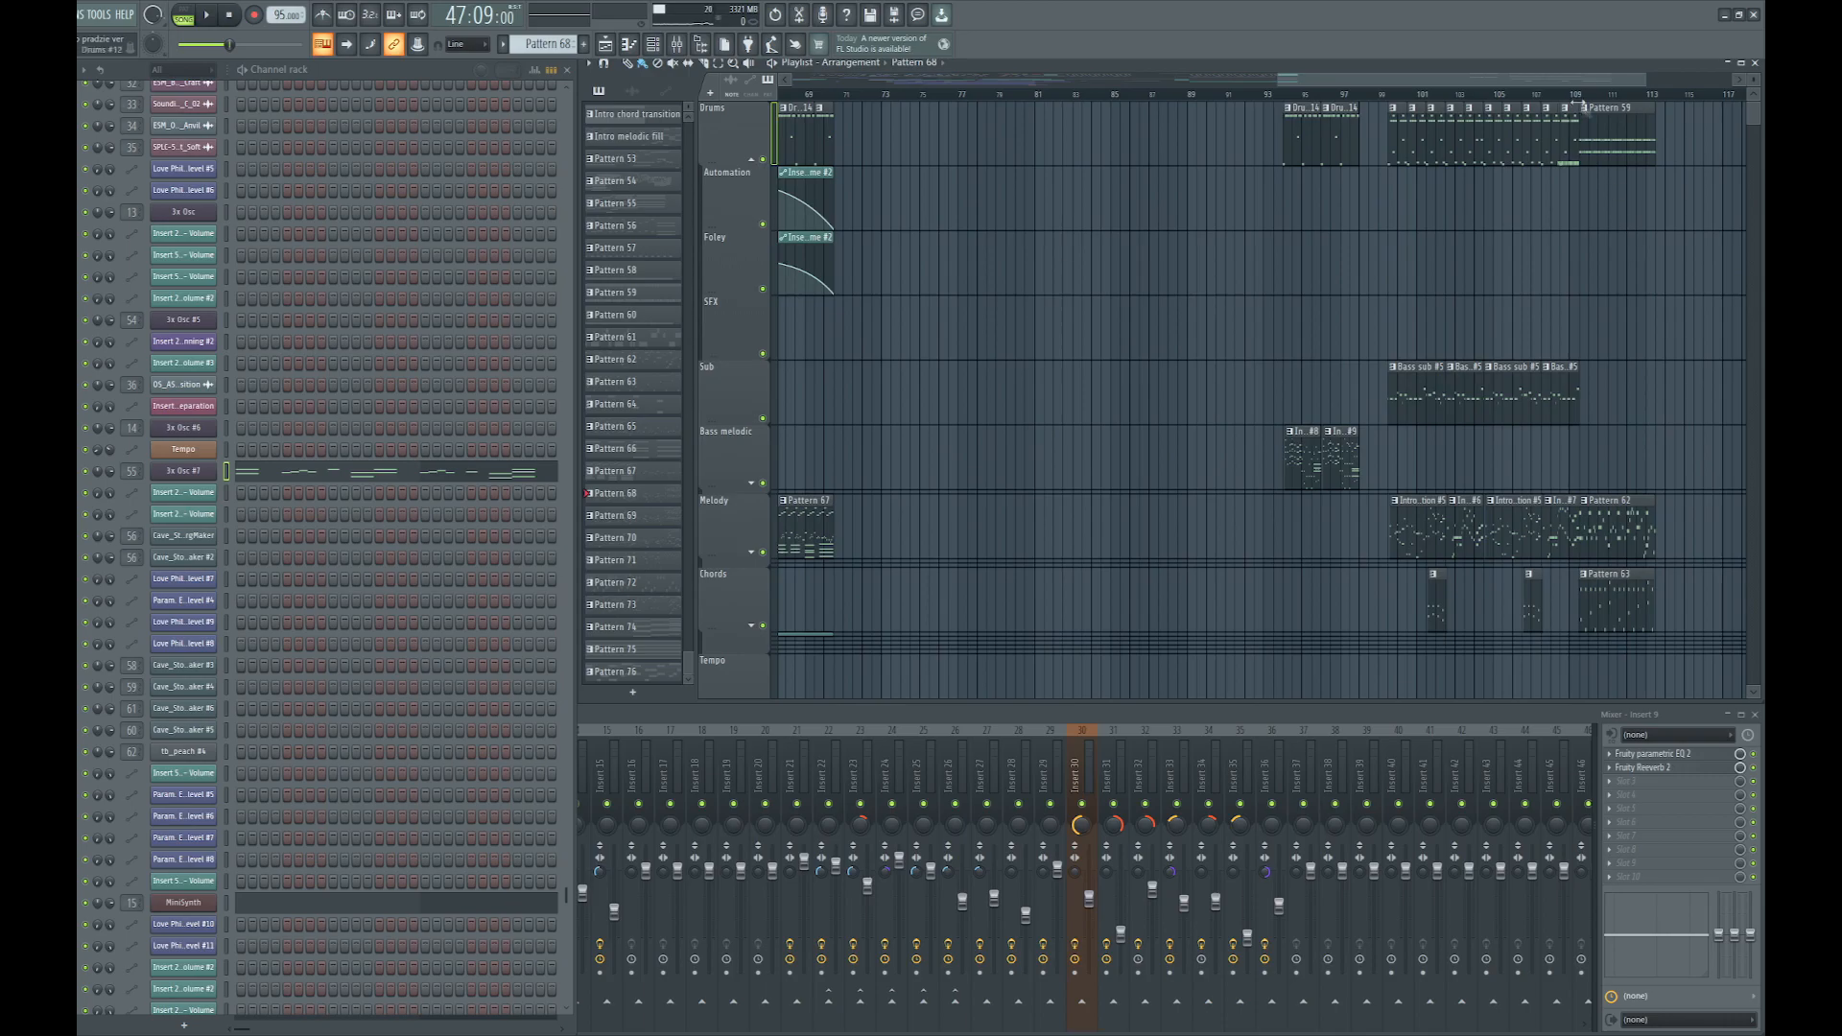
{"action": "left_click", "coordinate": [1618, 107]}
{"action": "left_click_drag", "start_coordinate": [1581, 95], "coordinate": [1658, 95]}
{"action": "key", "text": "space"}
{"action": "key", "text": "space"}
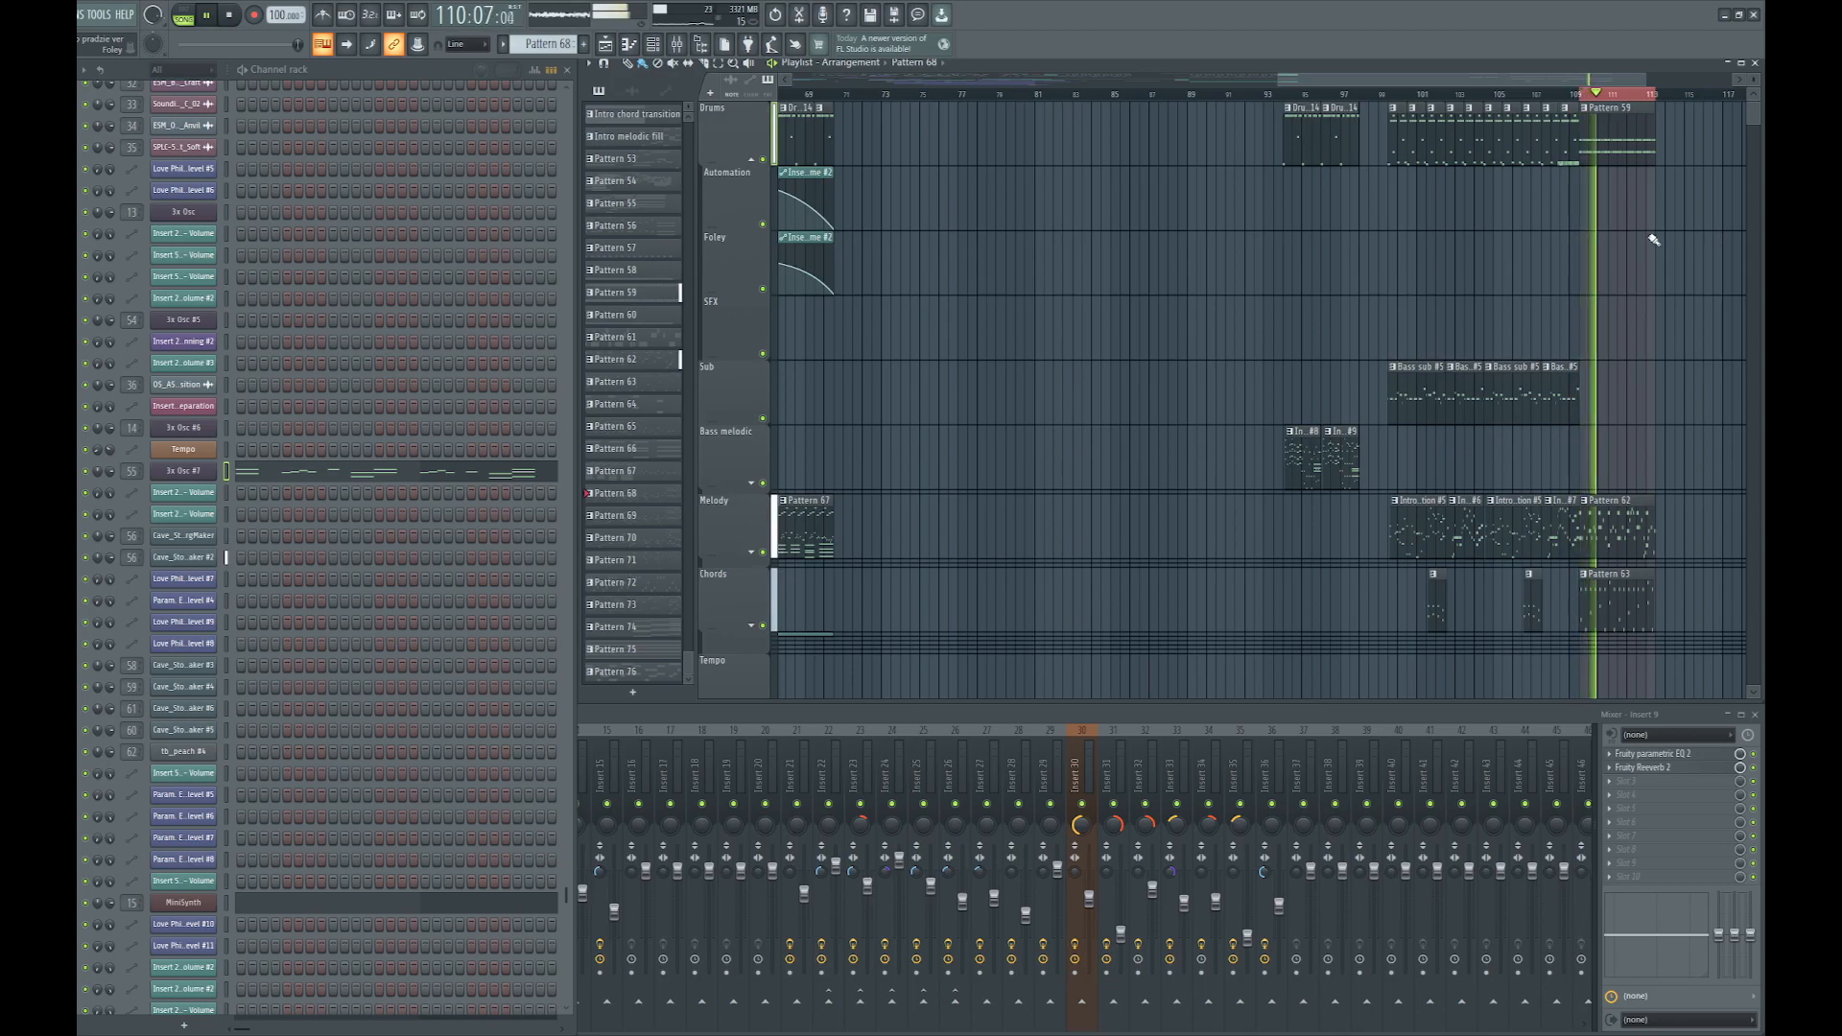
{"action": "scroll", "coordinate": [1652, 247], "scroll_direction": "down", "scroll_amount": 2}
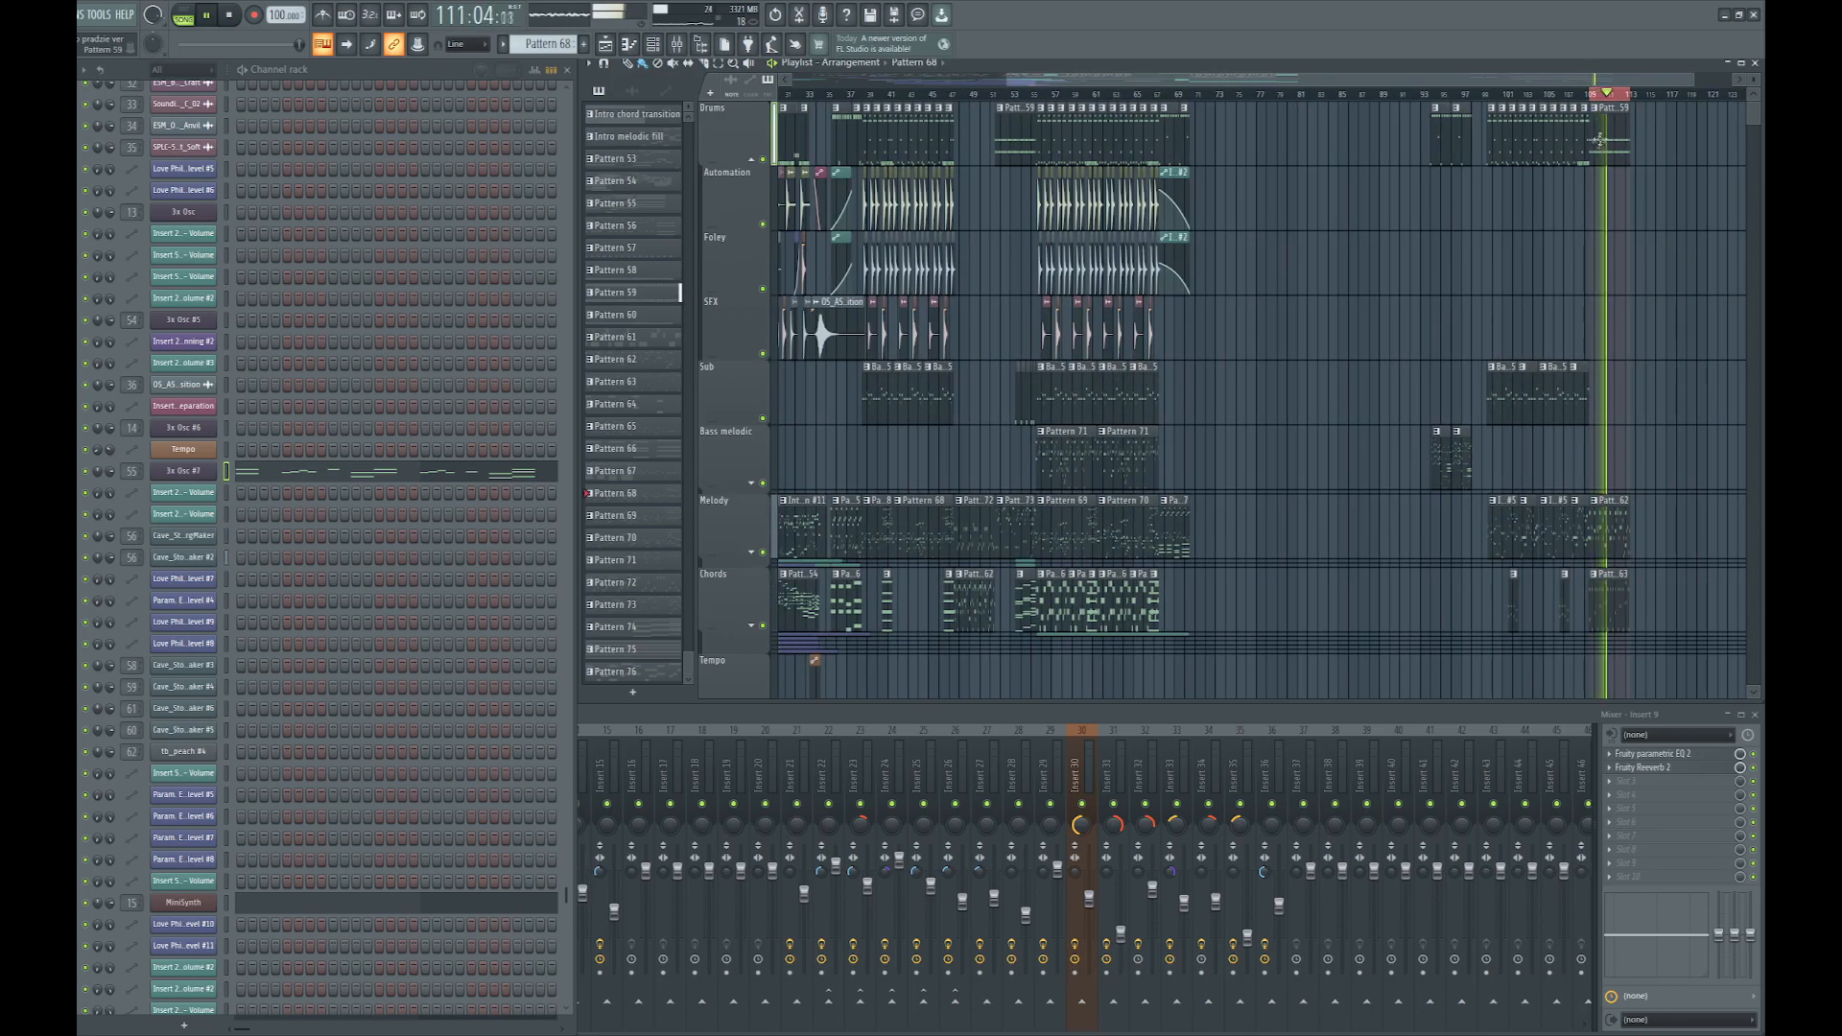
{"action": "key", "text": "space"}
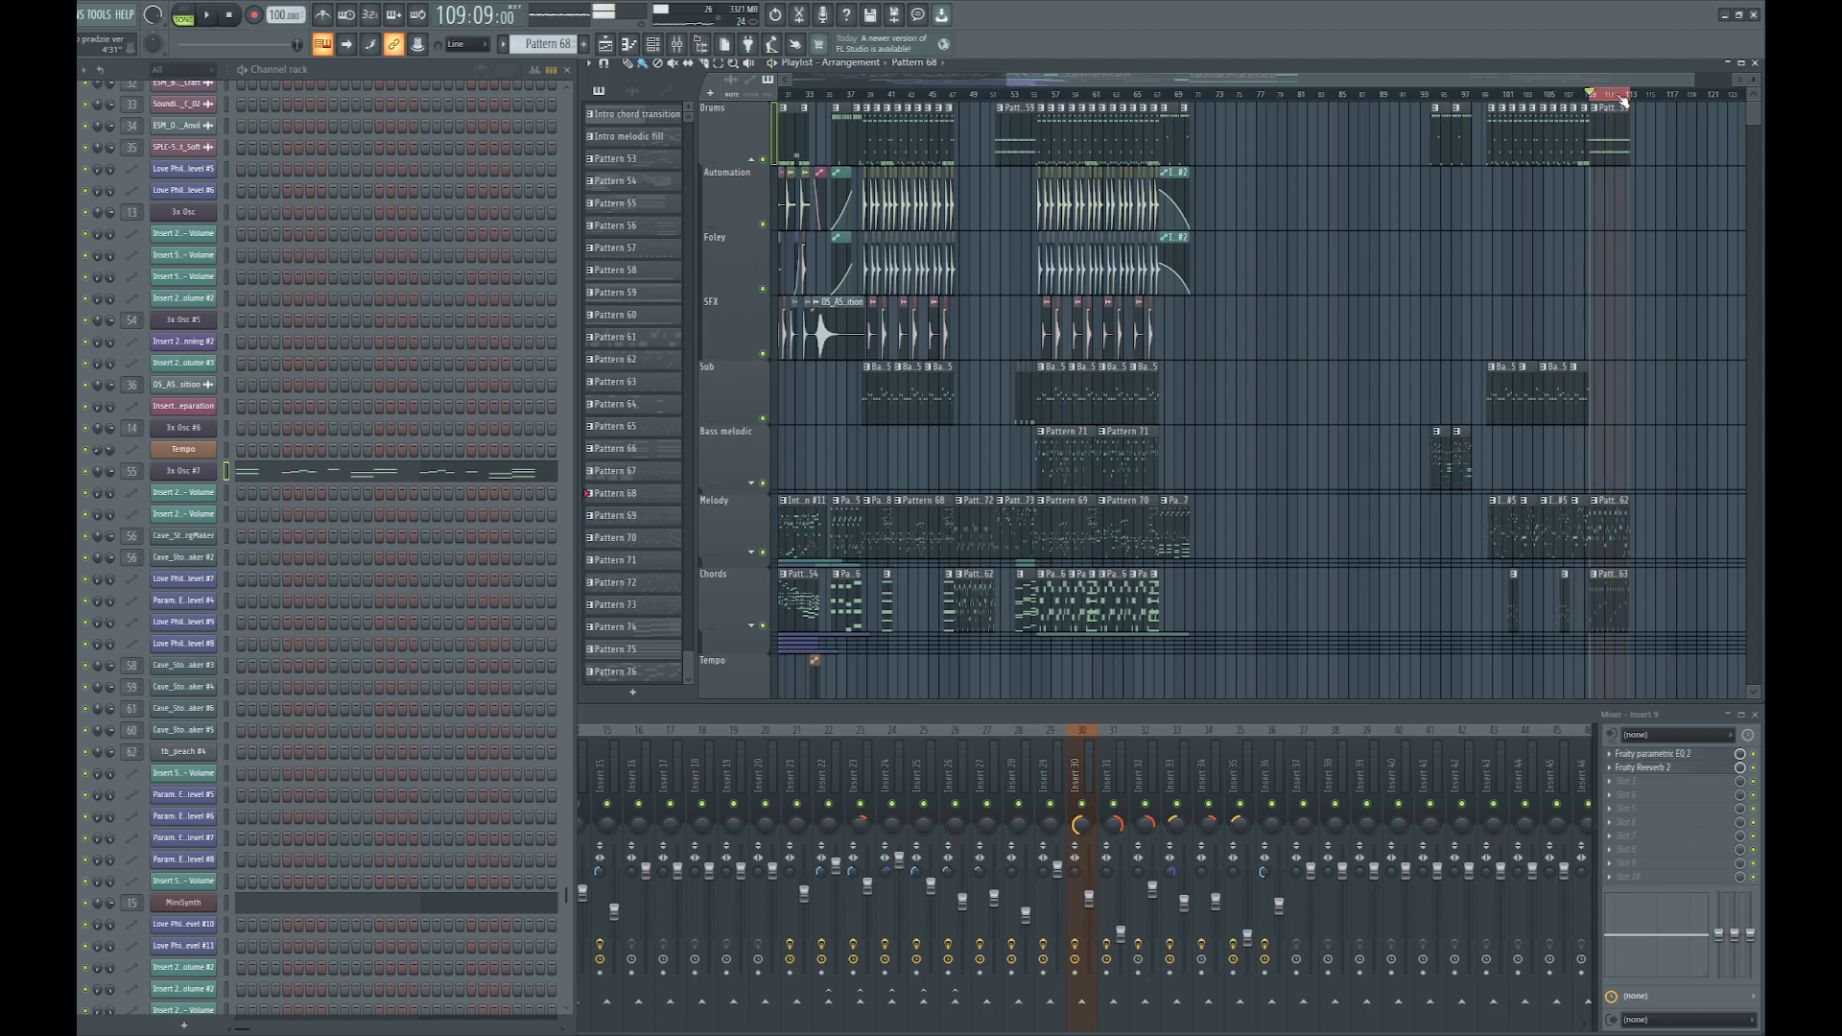
Set a time selection over Pattern 72, examine its 3x Osc #7 and tb_peach #4 notes in the piano roll and close it
{"action": "scroll", "coordinate": [1017, 374], "scroll_direction": "up", "scroll_amount": 3}
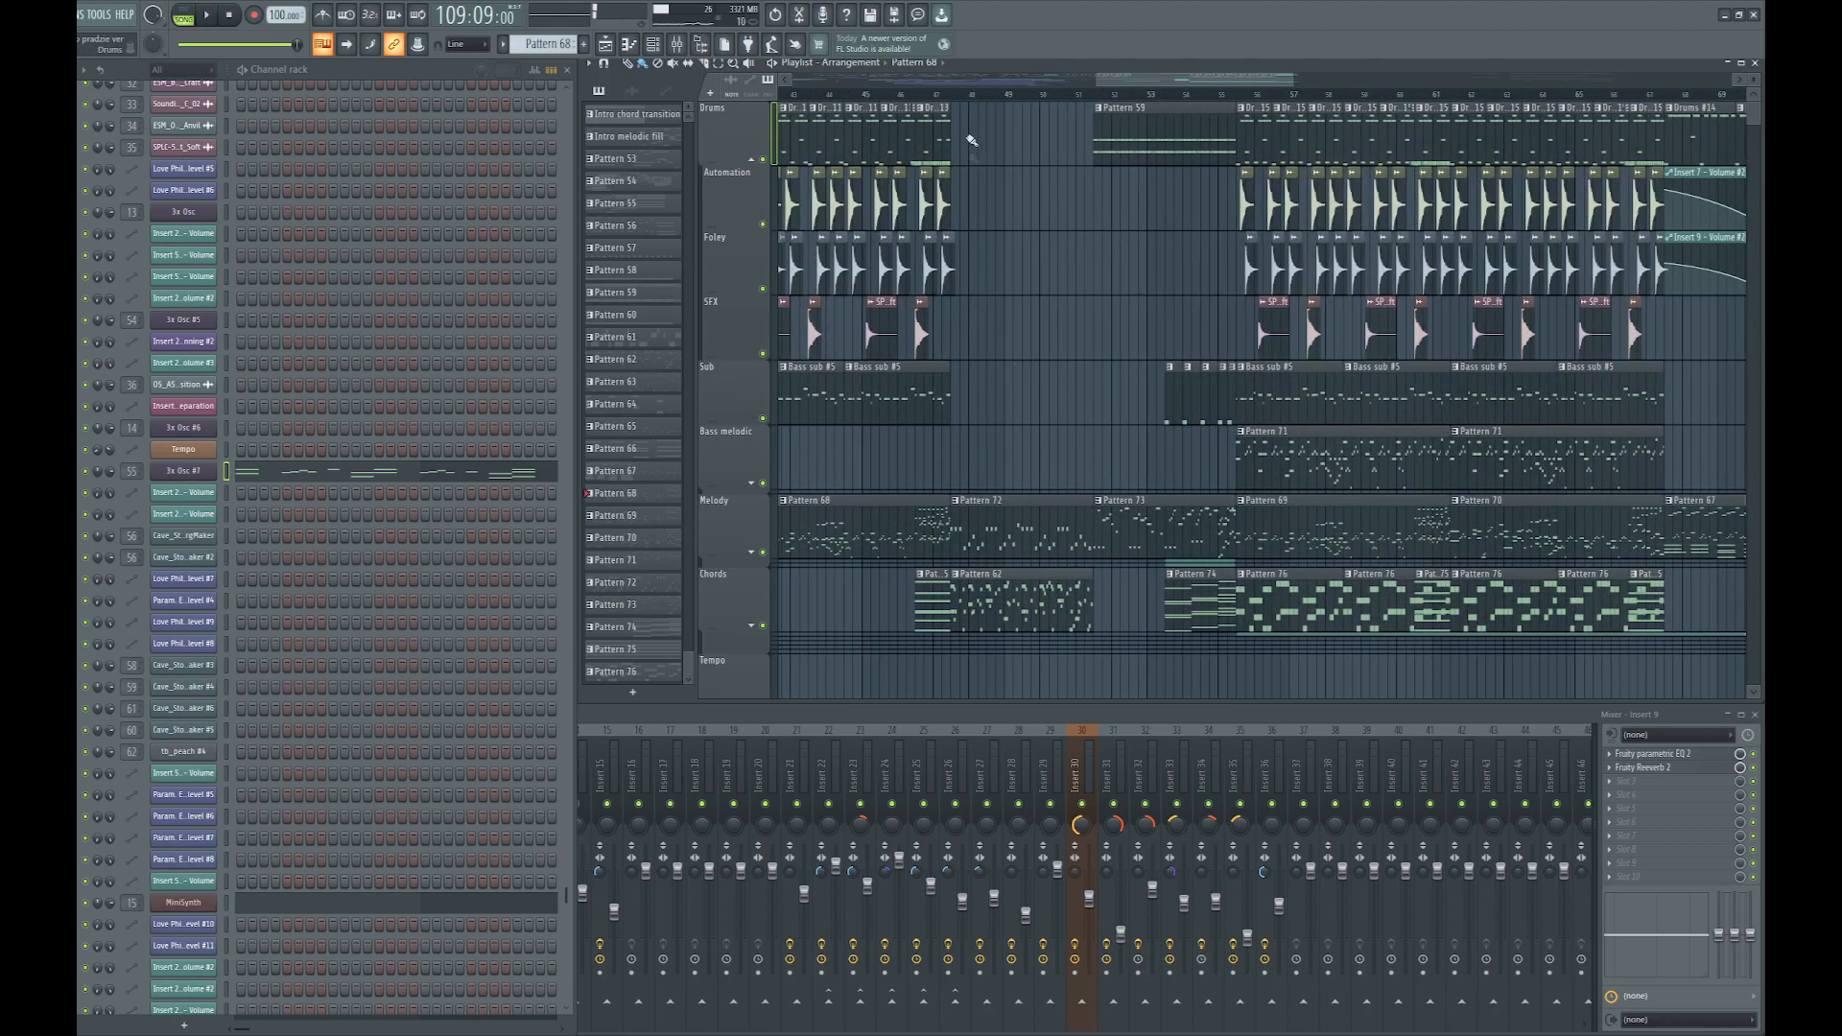
{"action": "left_click_drag", "start_coordinate": [956, 104], "coordinate": [1084, 96]}
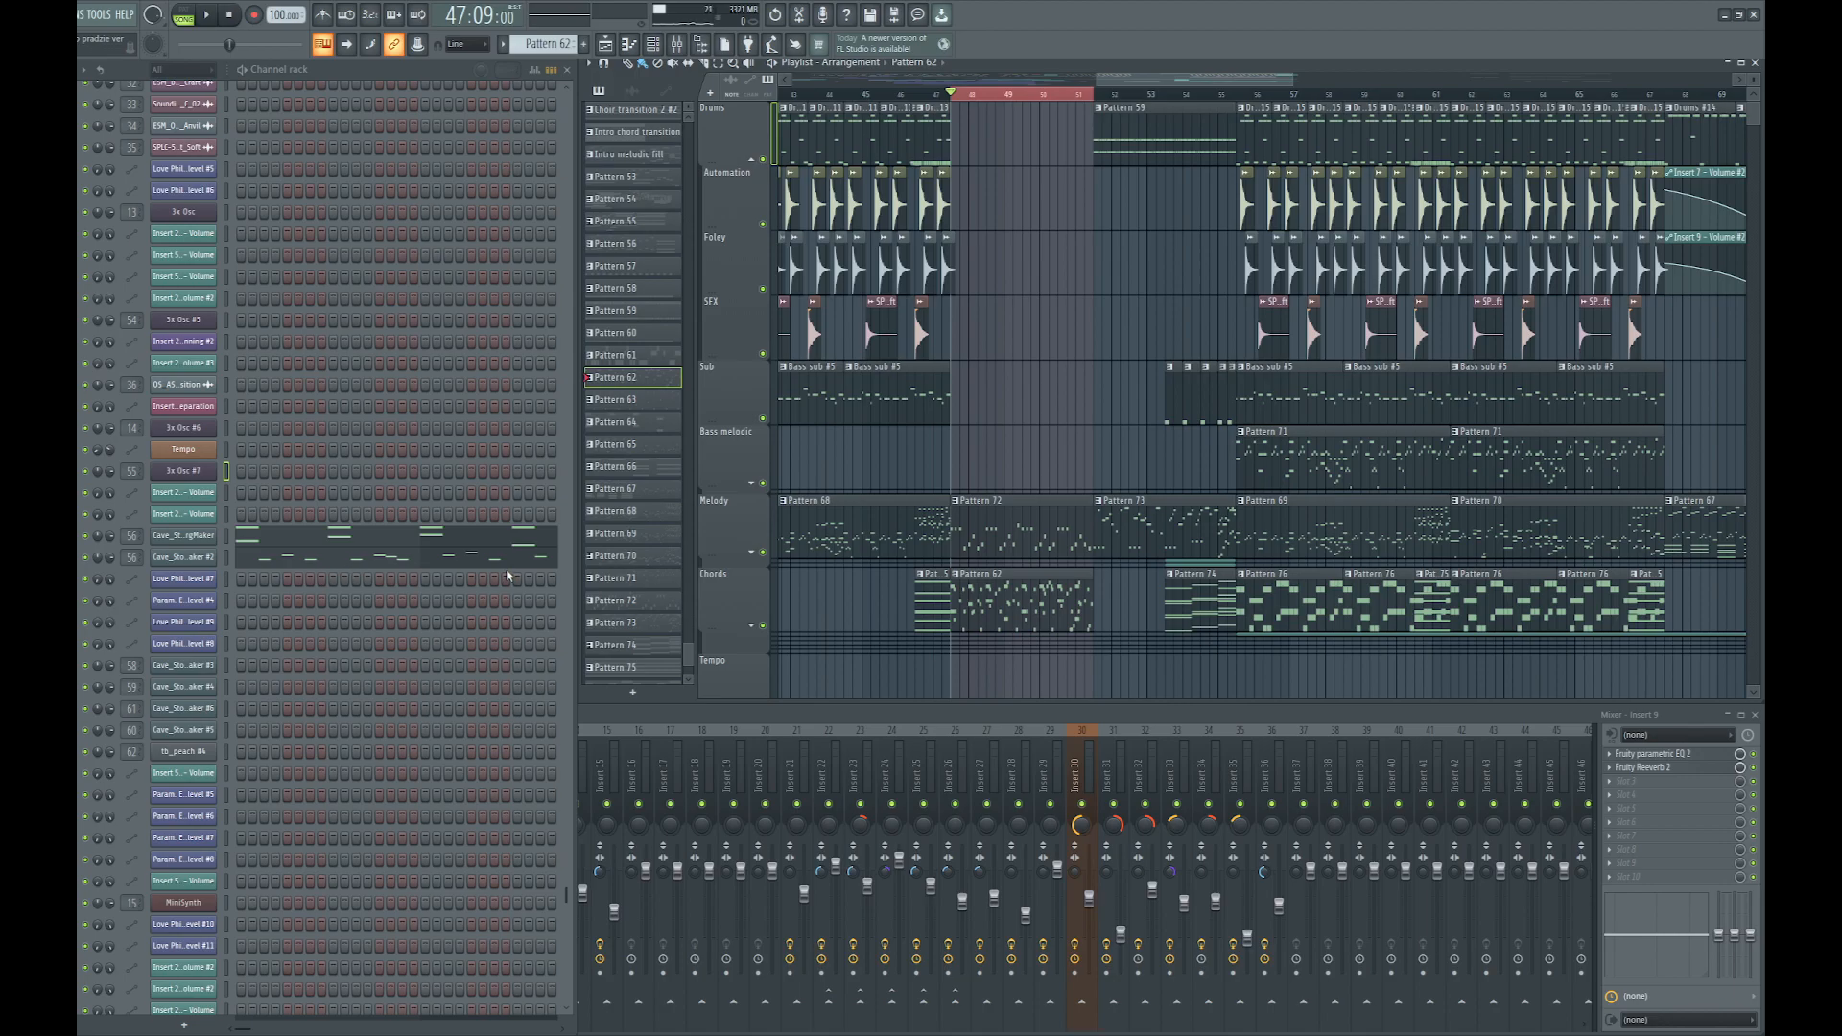
{"action": "left_click", "coordinate": [1025, 529]}
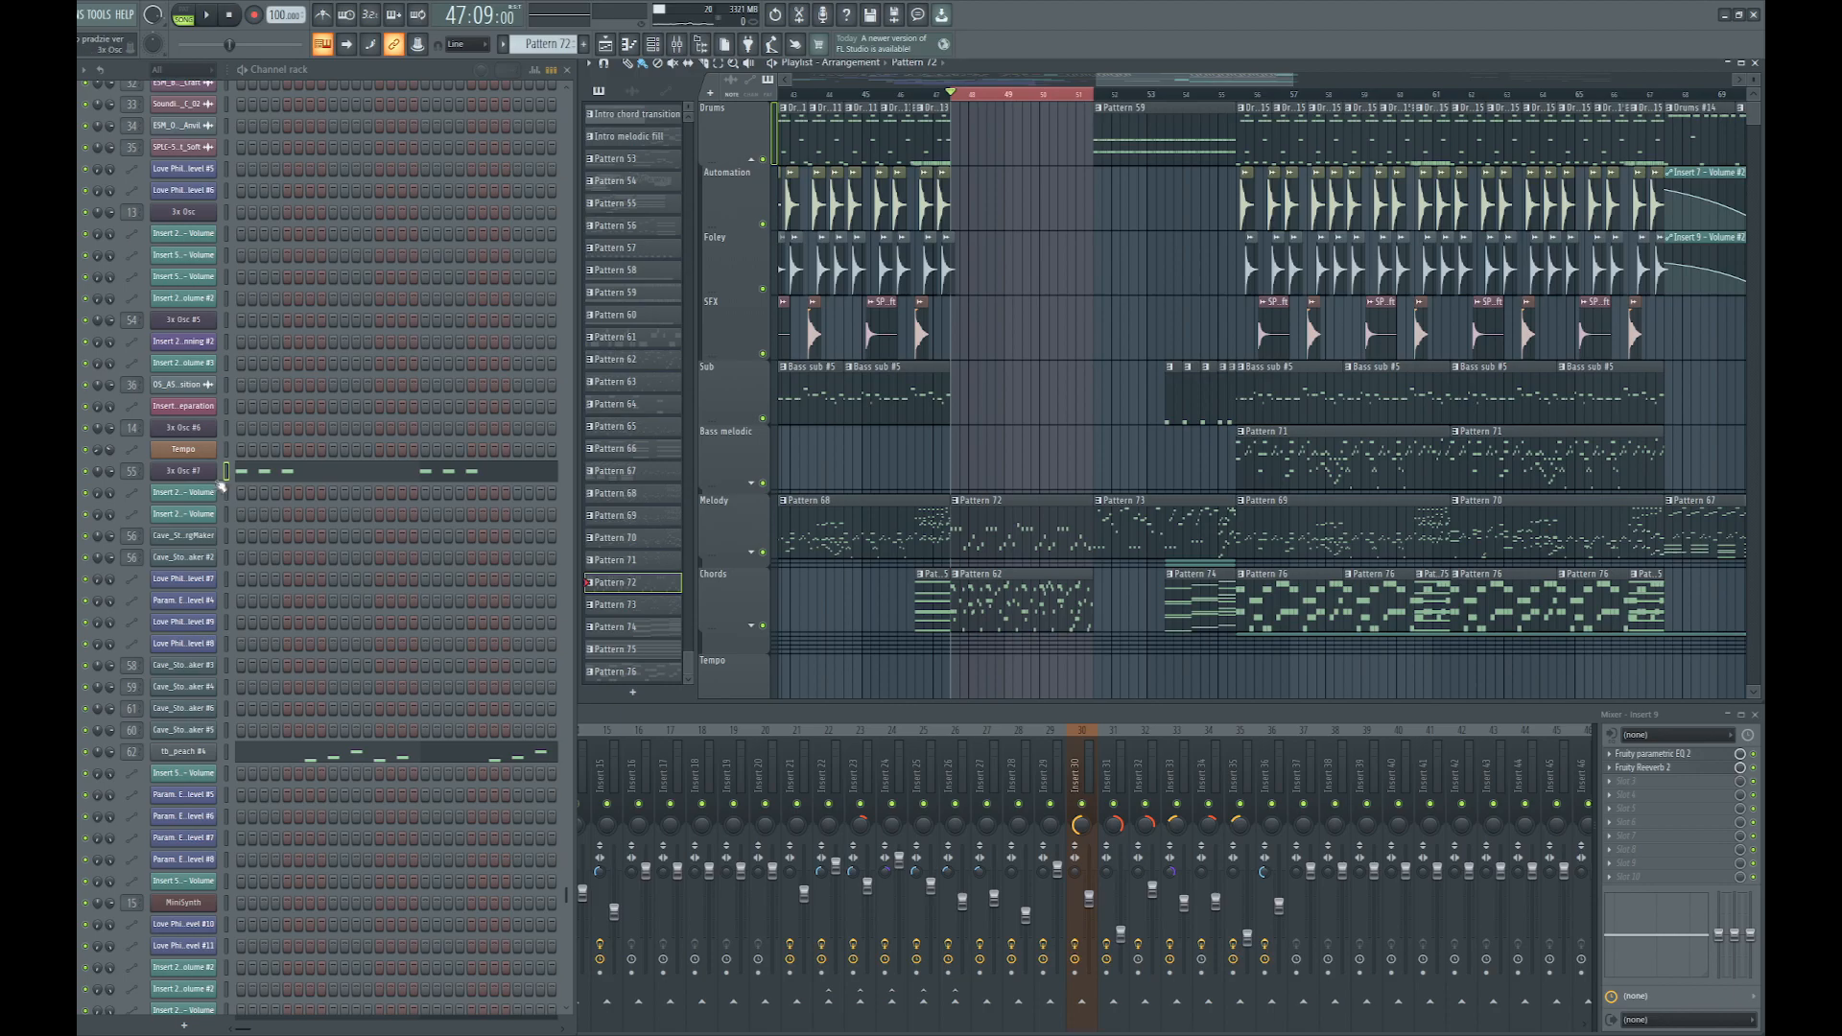
{"action": "left_click", "coordinate": [434, 472]}
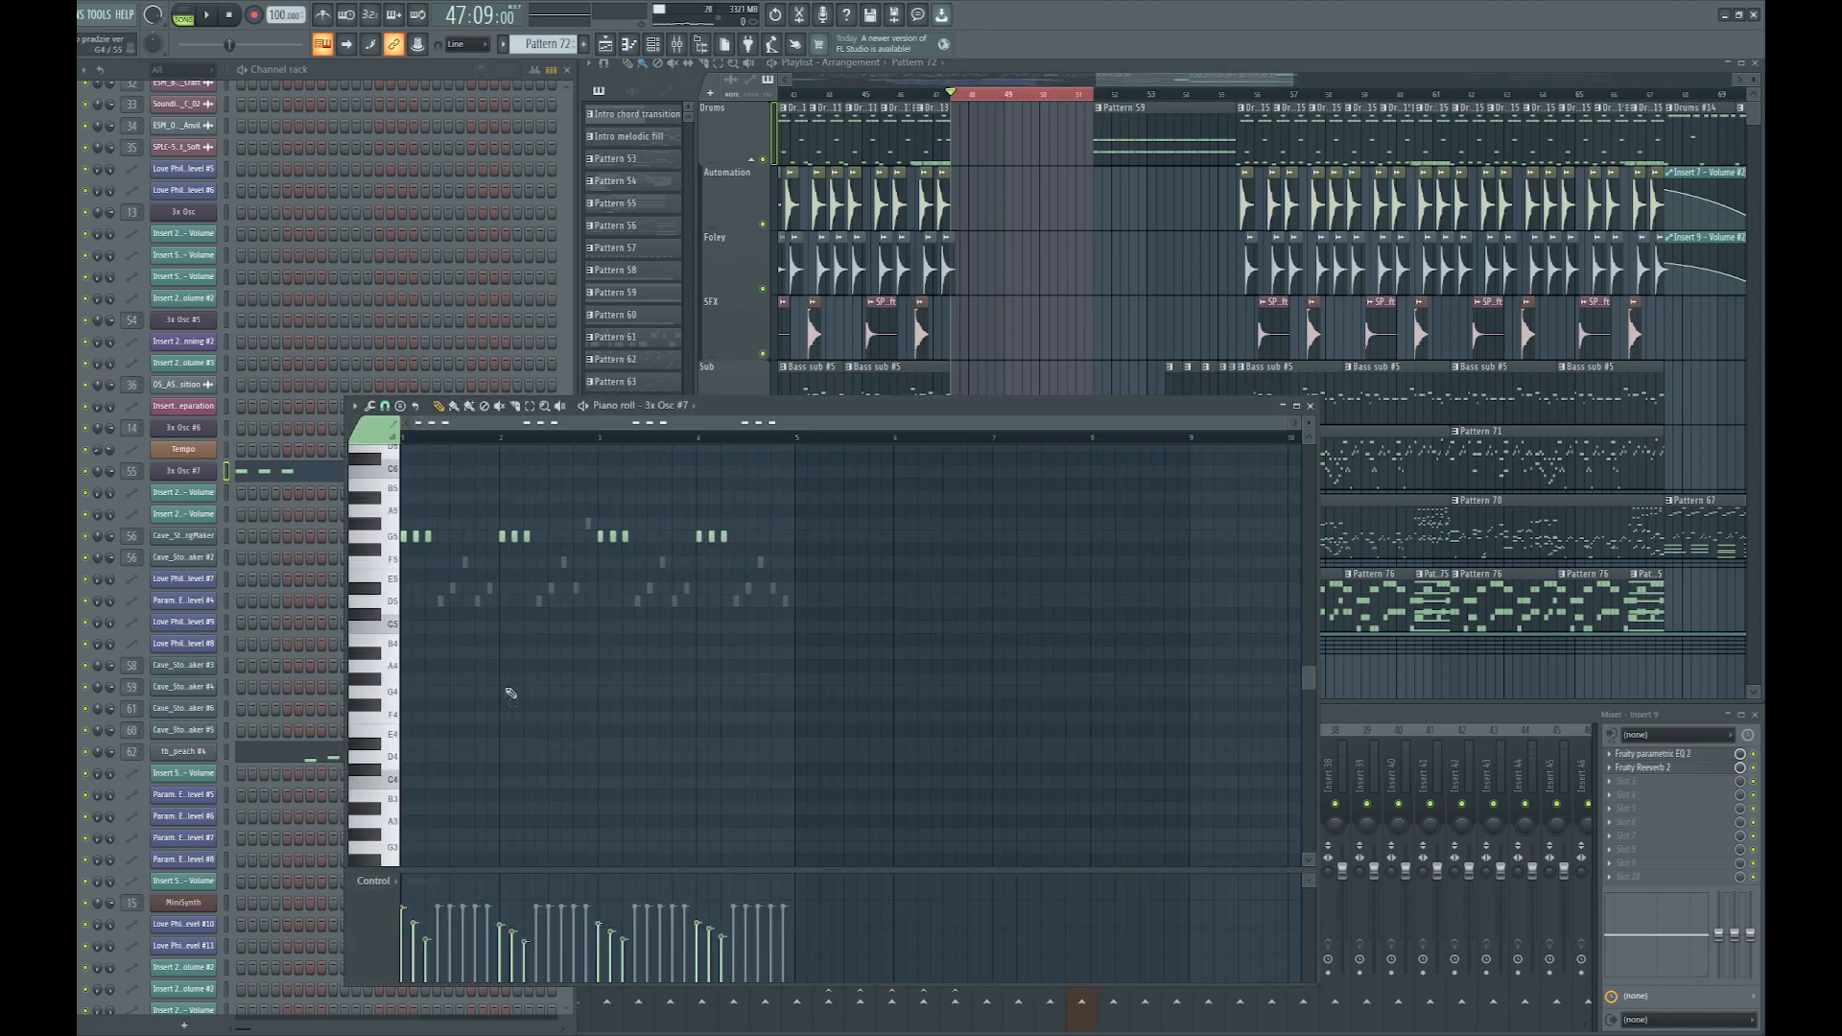
{"action": "left_click", "coordinate": [1311, 406]}
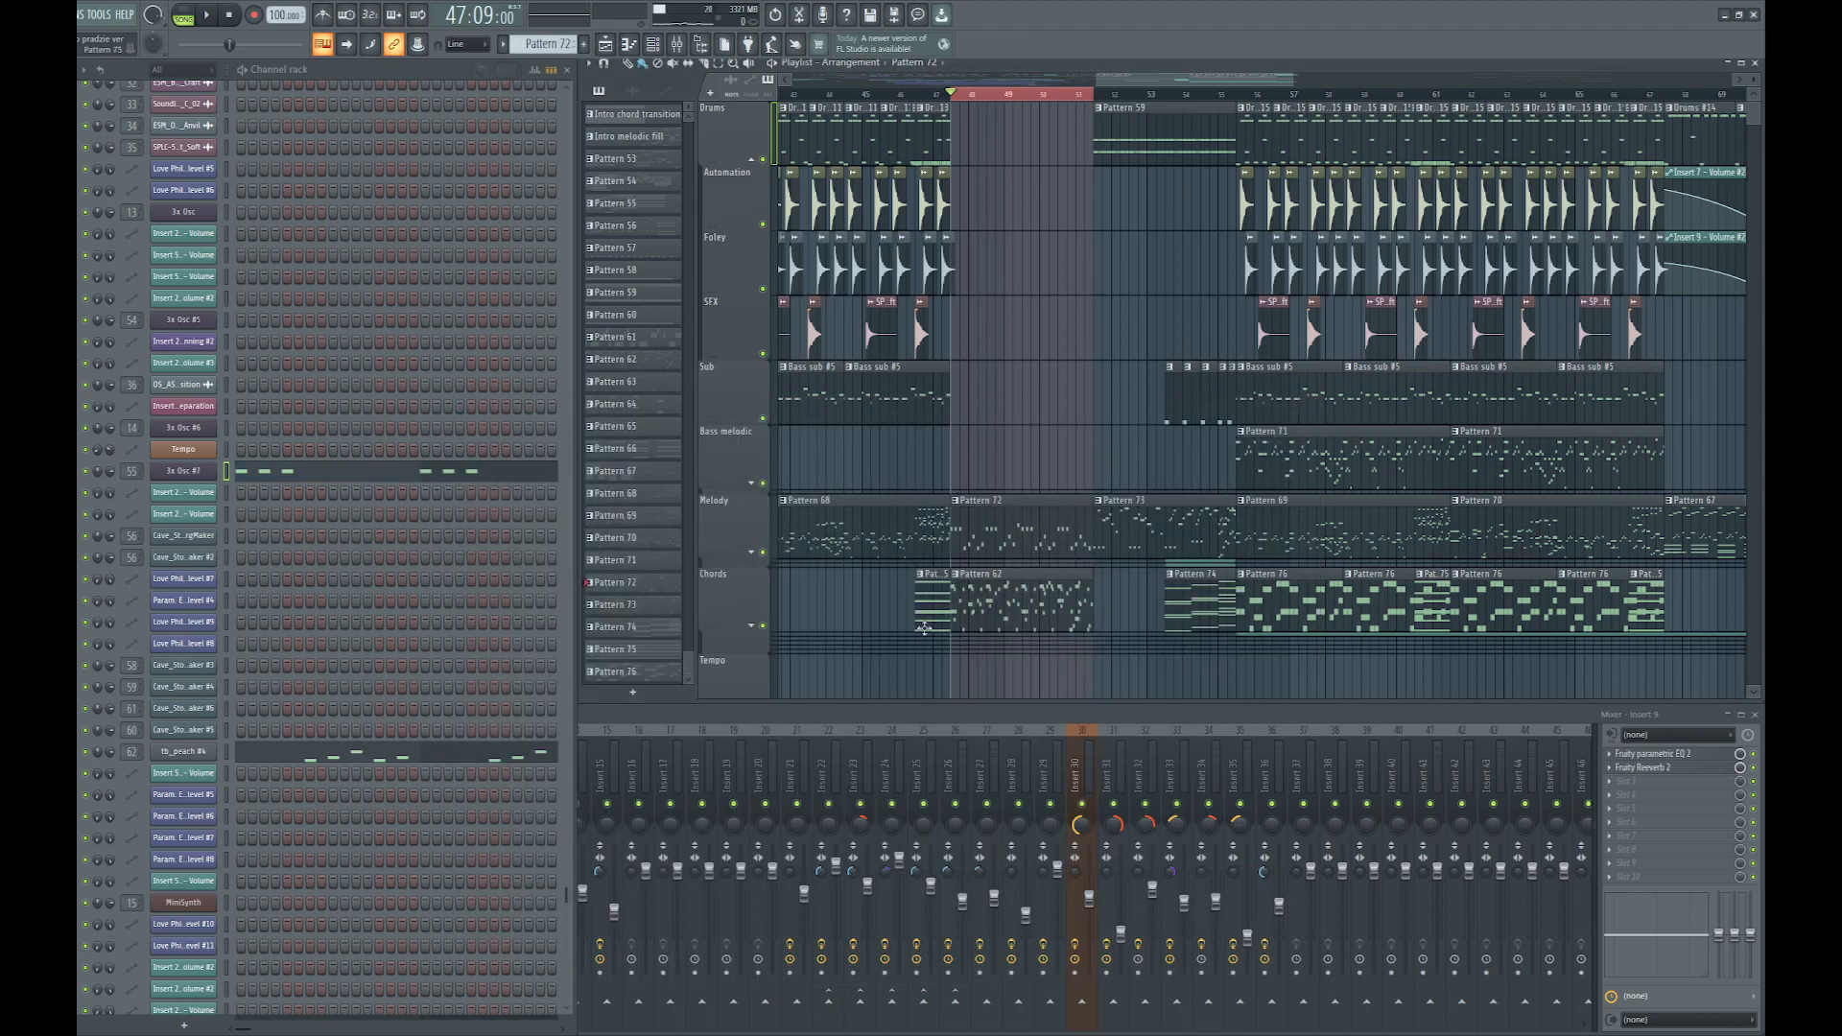
{"action": "left_click", "coordinate": [303, 756]}
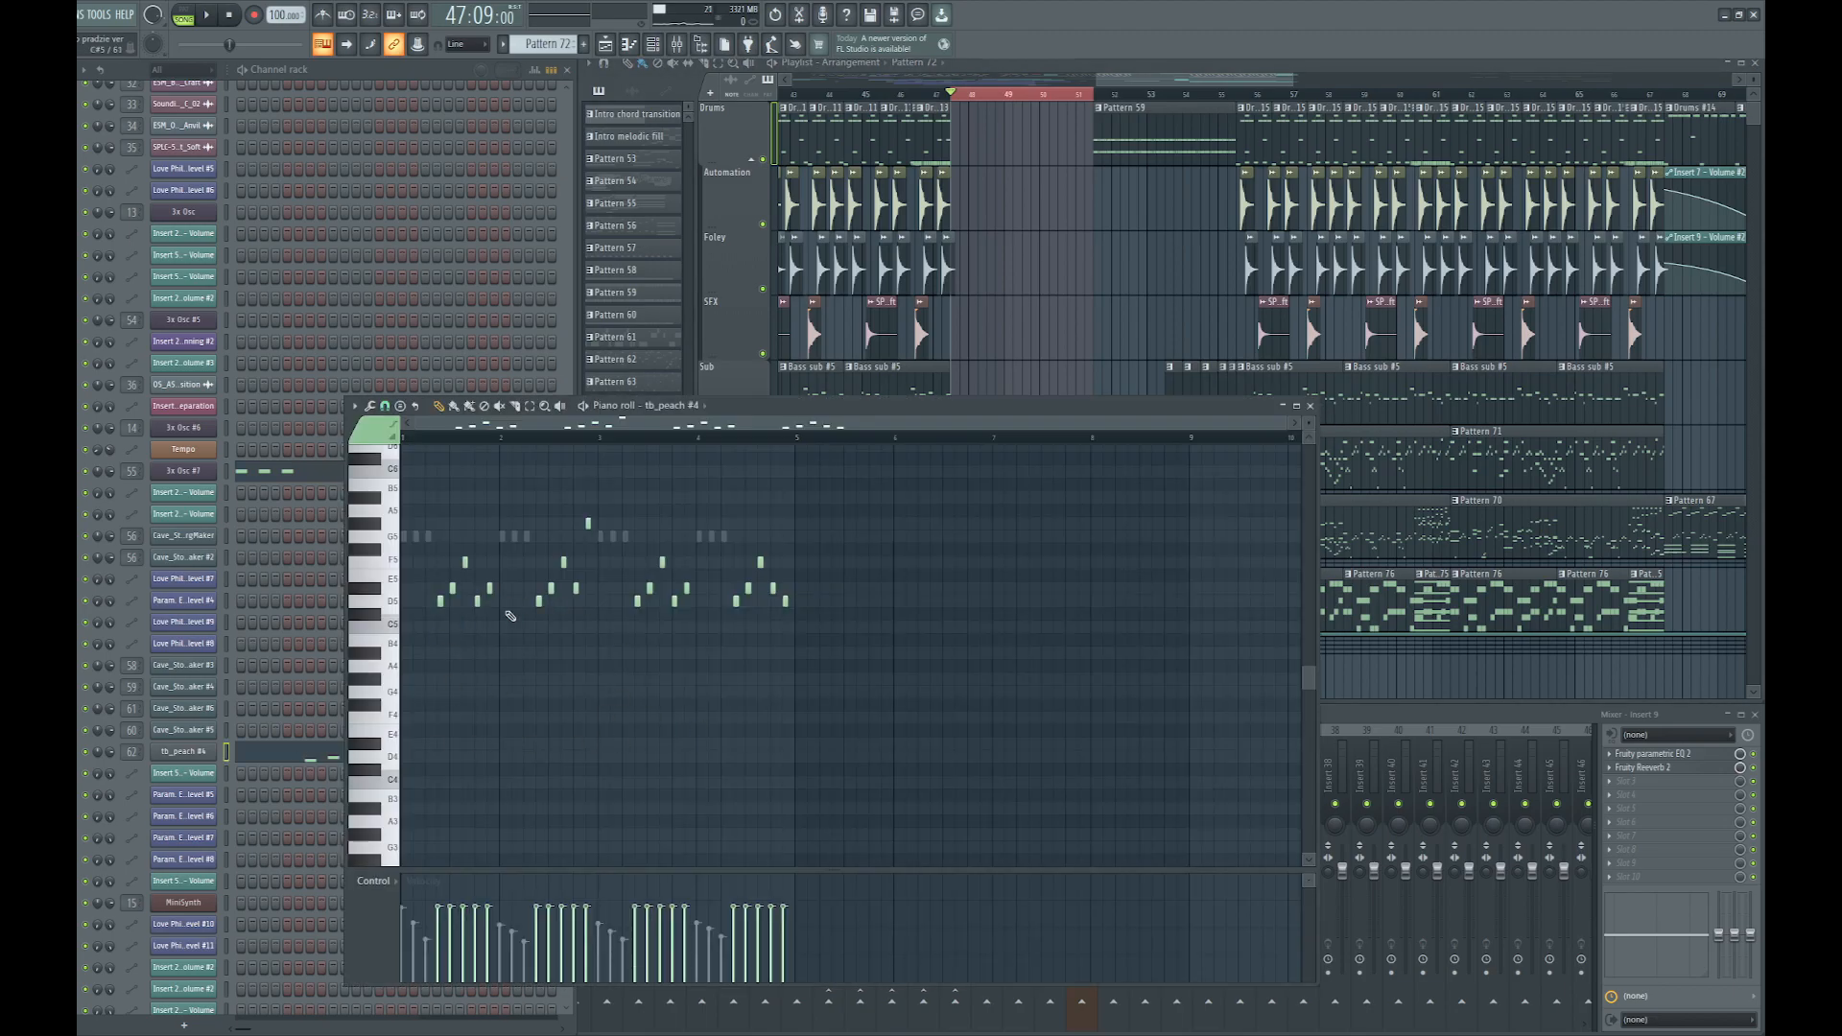
{"action": "left_click", "coordinate": [1310, 406]}
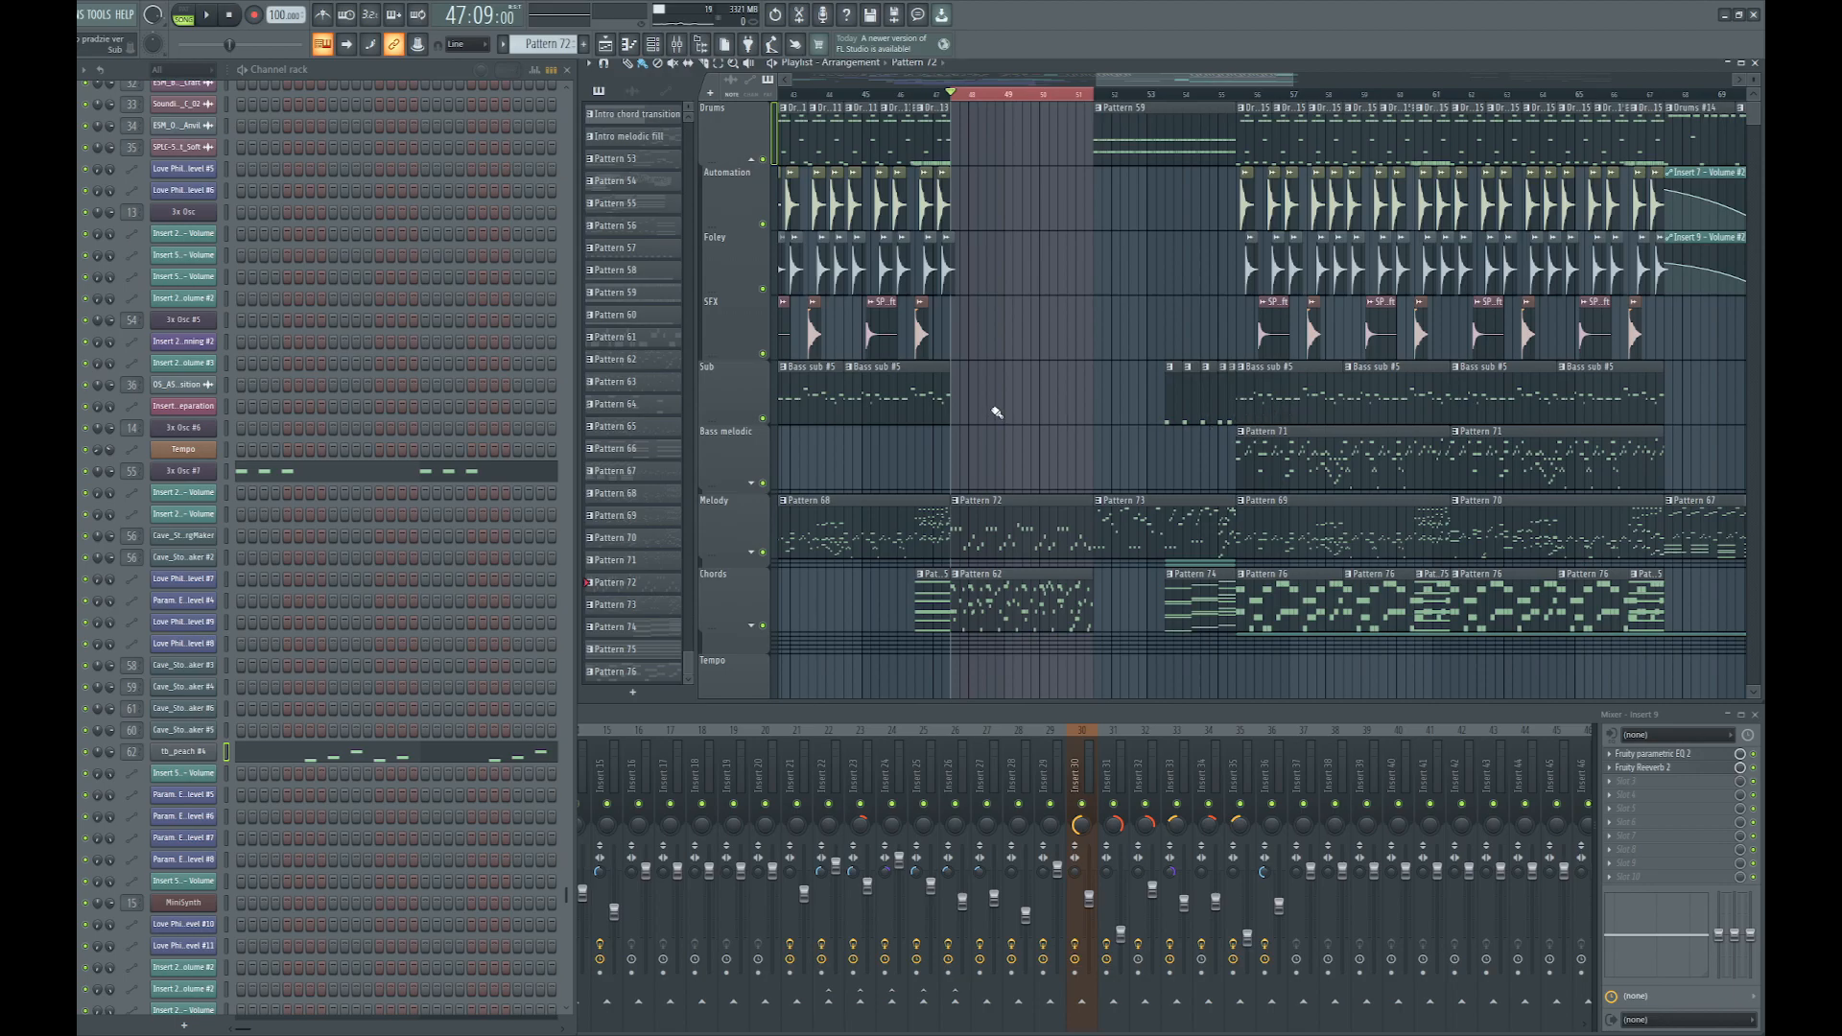
Set the time selection over Pattern 73 with its clips, deselect the clips and make the Pattern 74 chords the current pattern
{"action": "left_click_drag", "start_coordinate": [1098, 96], "coordinate": [1237, 144]}
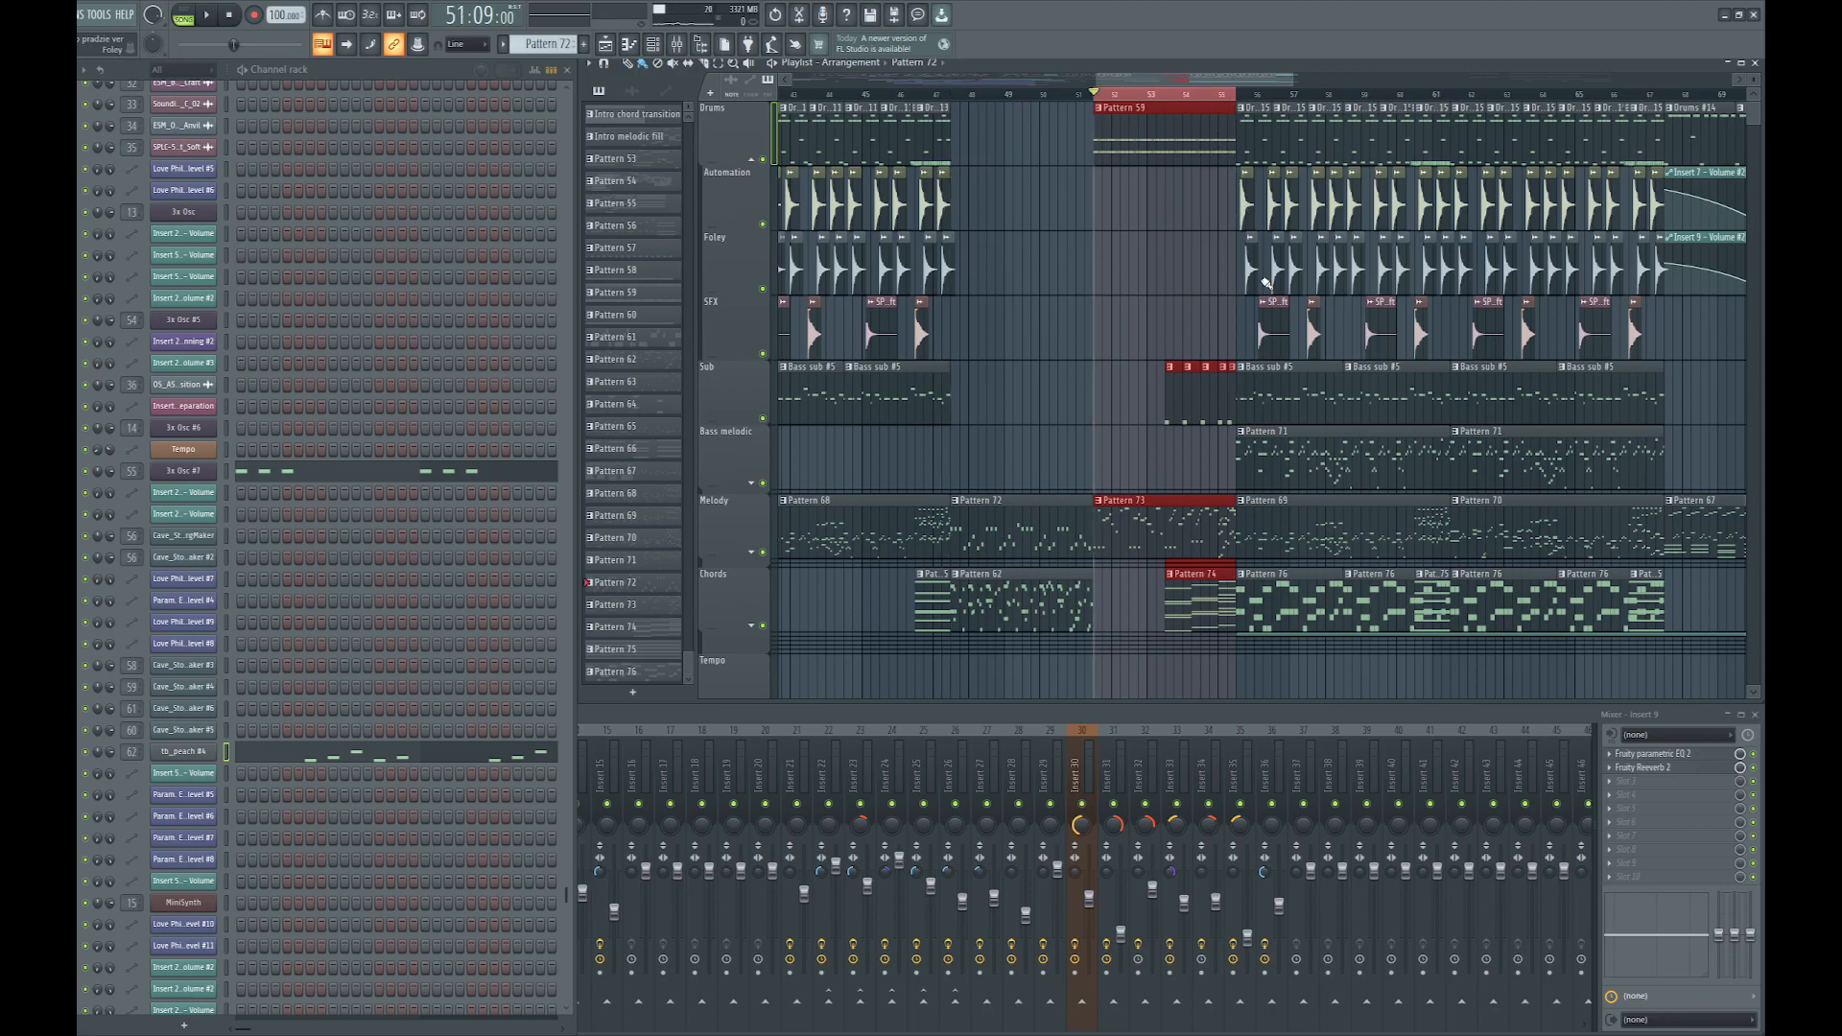
{"action": "scroll", "coordinate": [1295, 307], "scroll_direction": "up", "scroll_amount": 1}
{"action": "left_click_drag", "start_coordinate": [1310, 326], "coordinate": [1075, 419]}
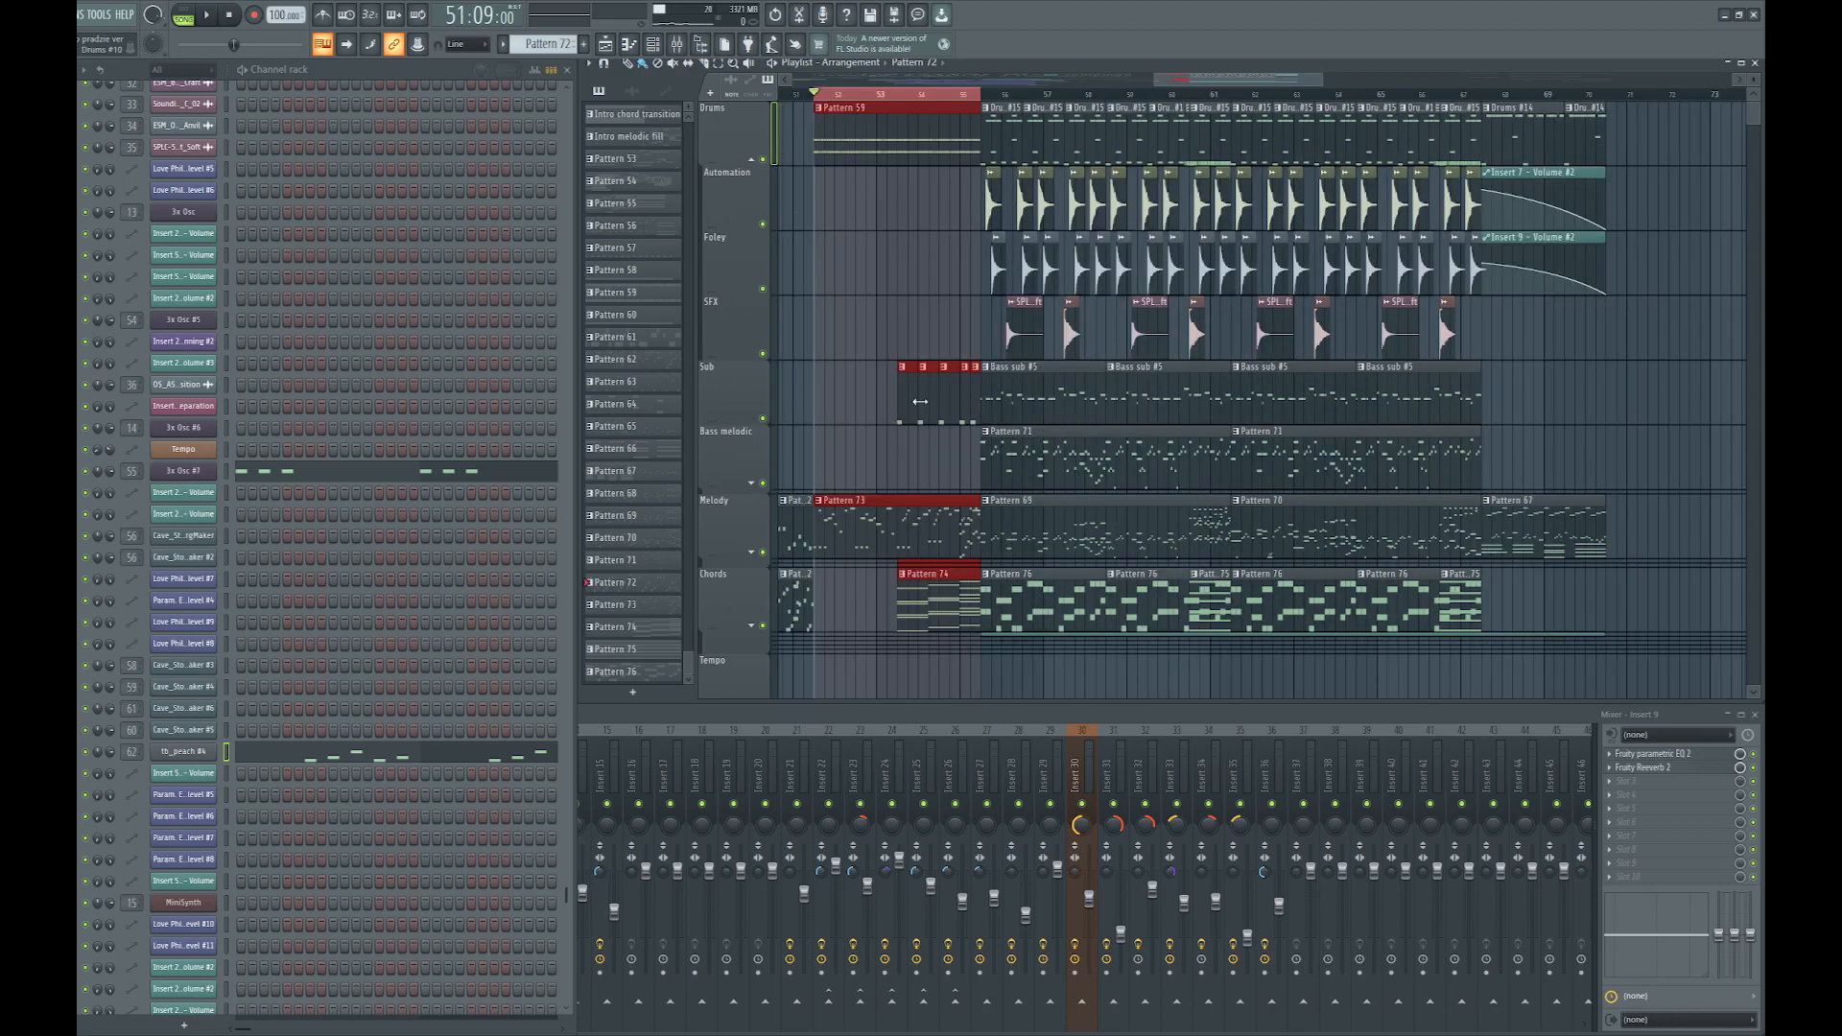
{"action": "key", "text": "ctrl+d"}
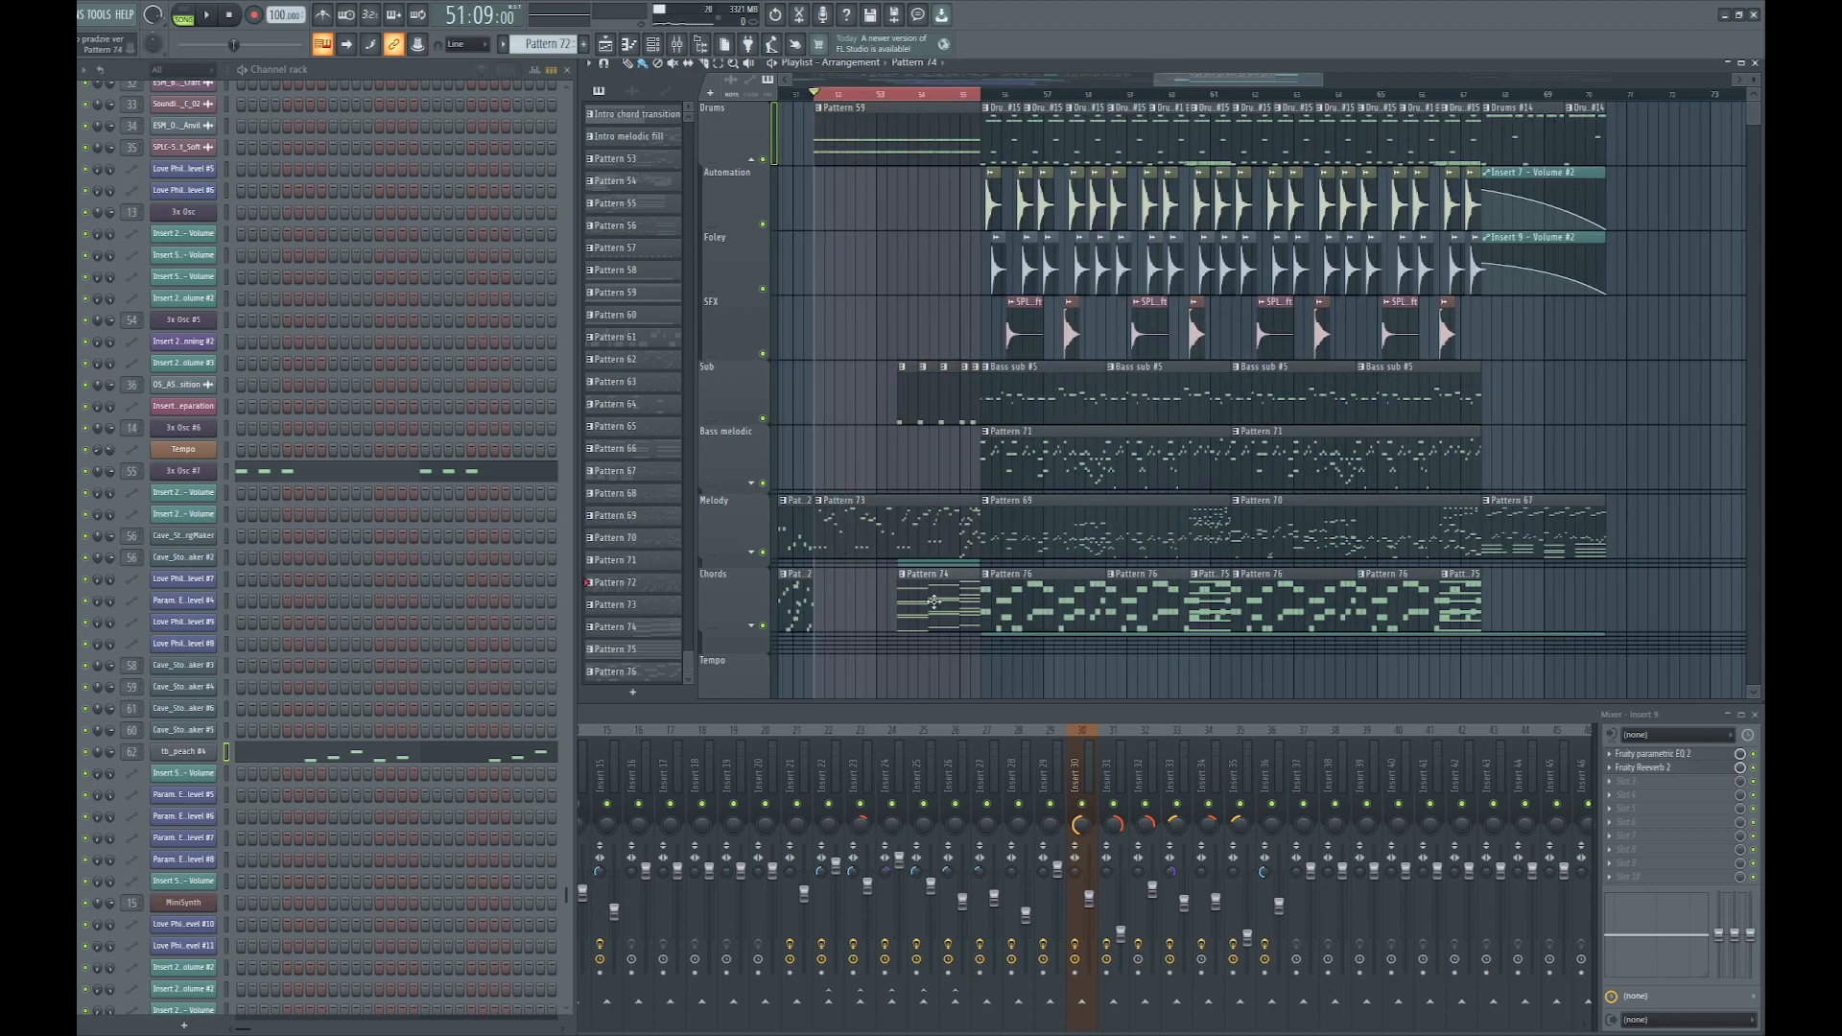
{"action": "left_click", "coordinate": [934, 602]}
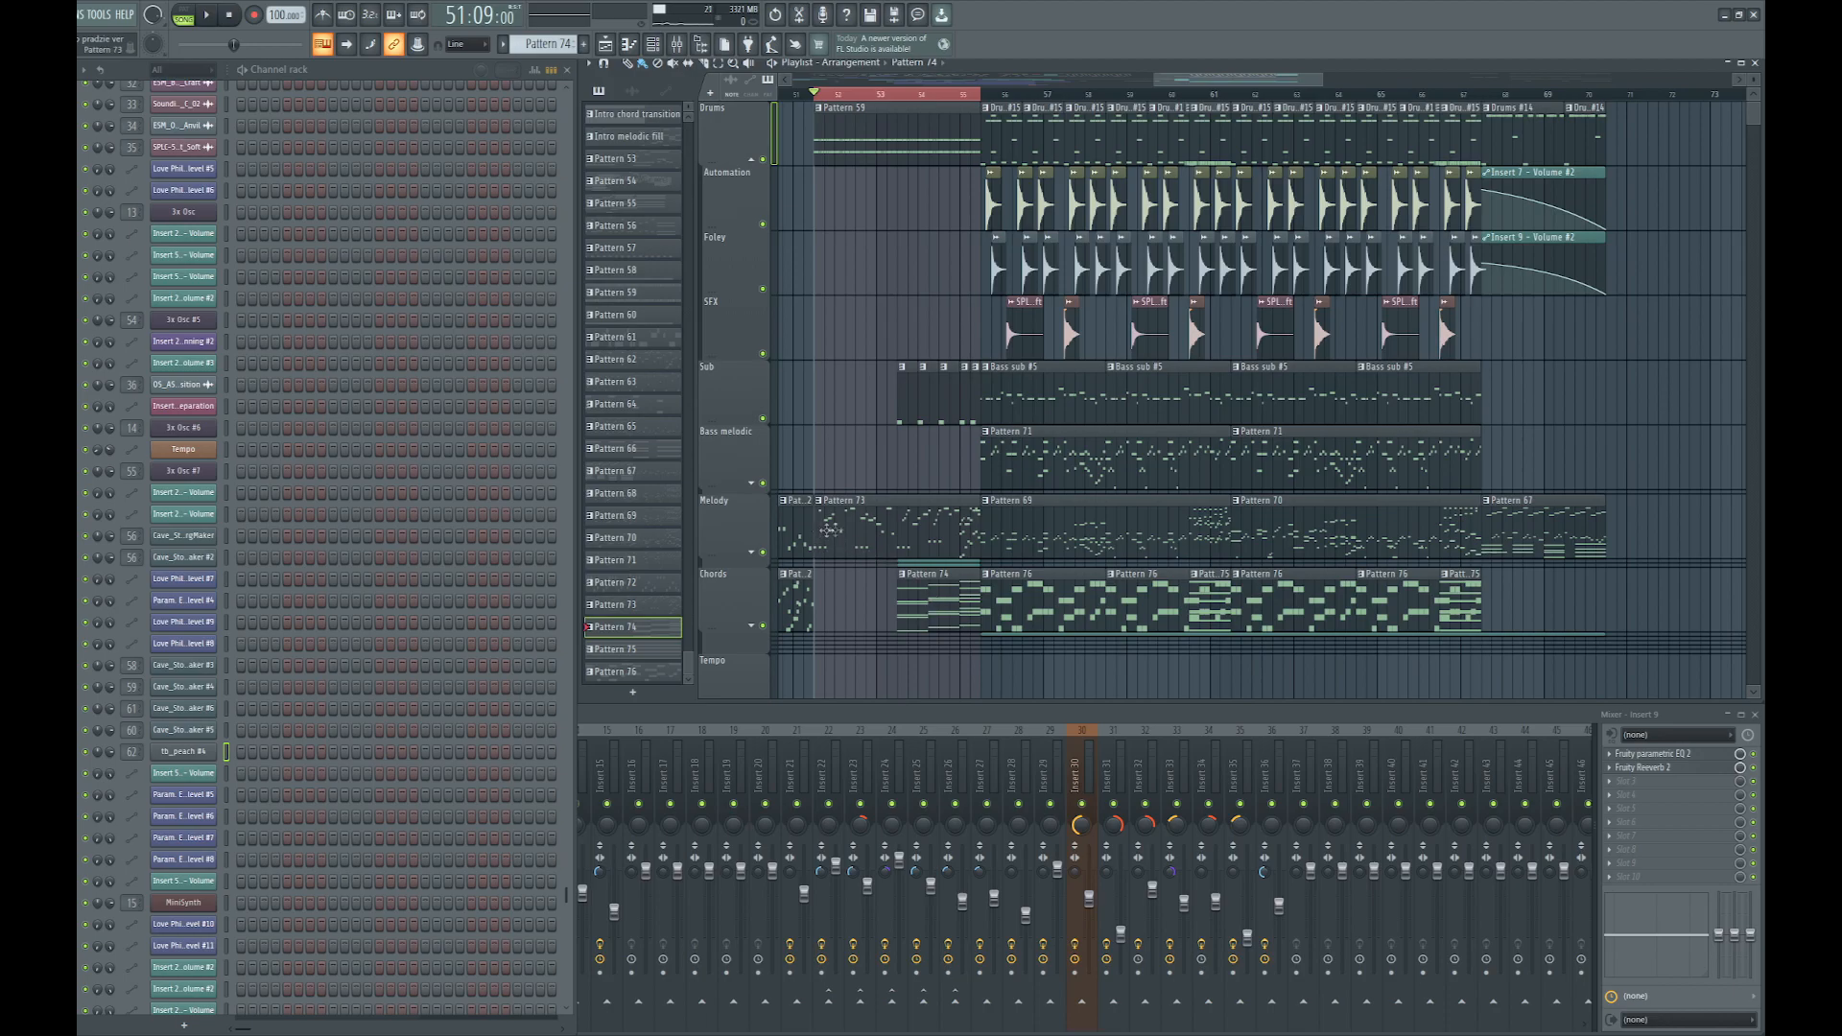
Open the 3x Osc #7 notes of Pattern 73 in the piano roll and compare them with those of Pattern 72
{"action": "left_click", "coordinate": [863, 525]}
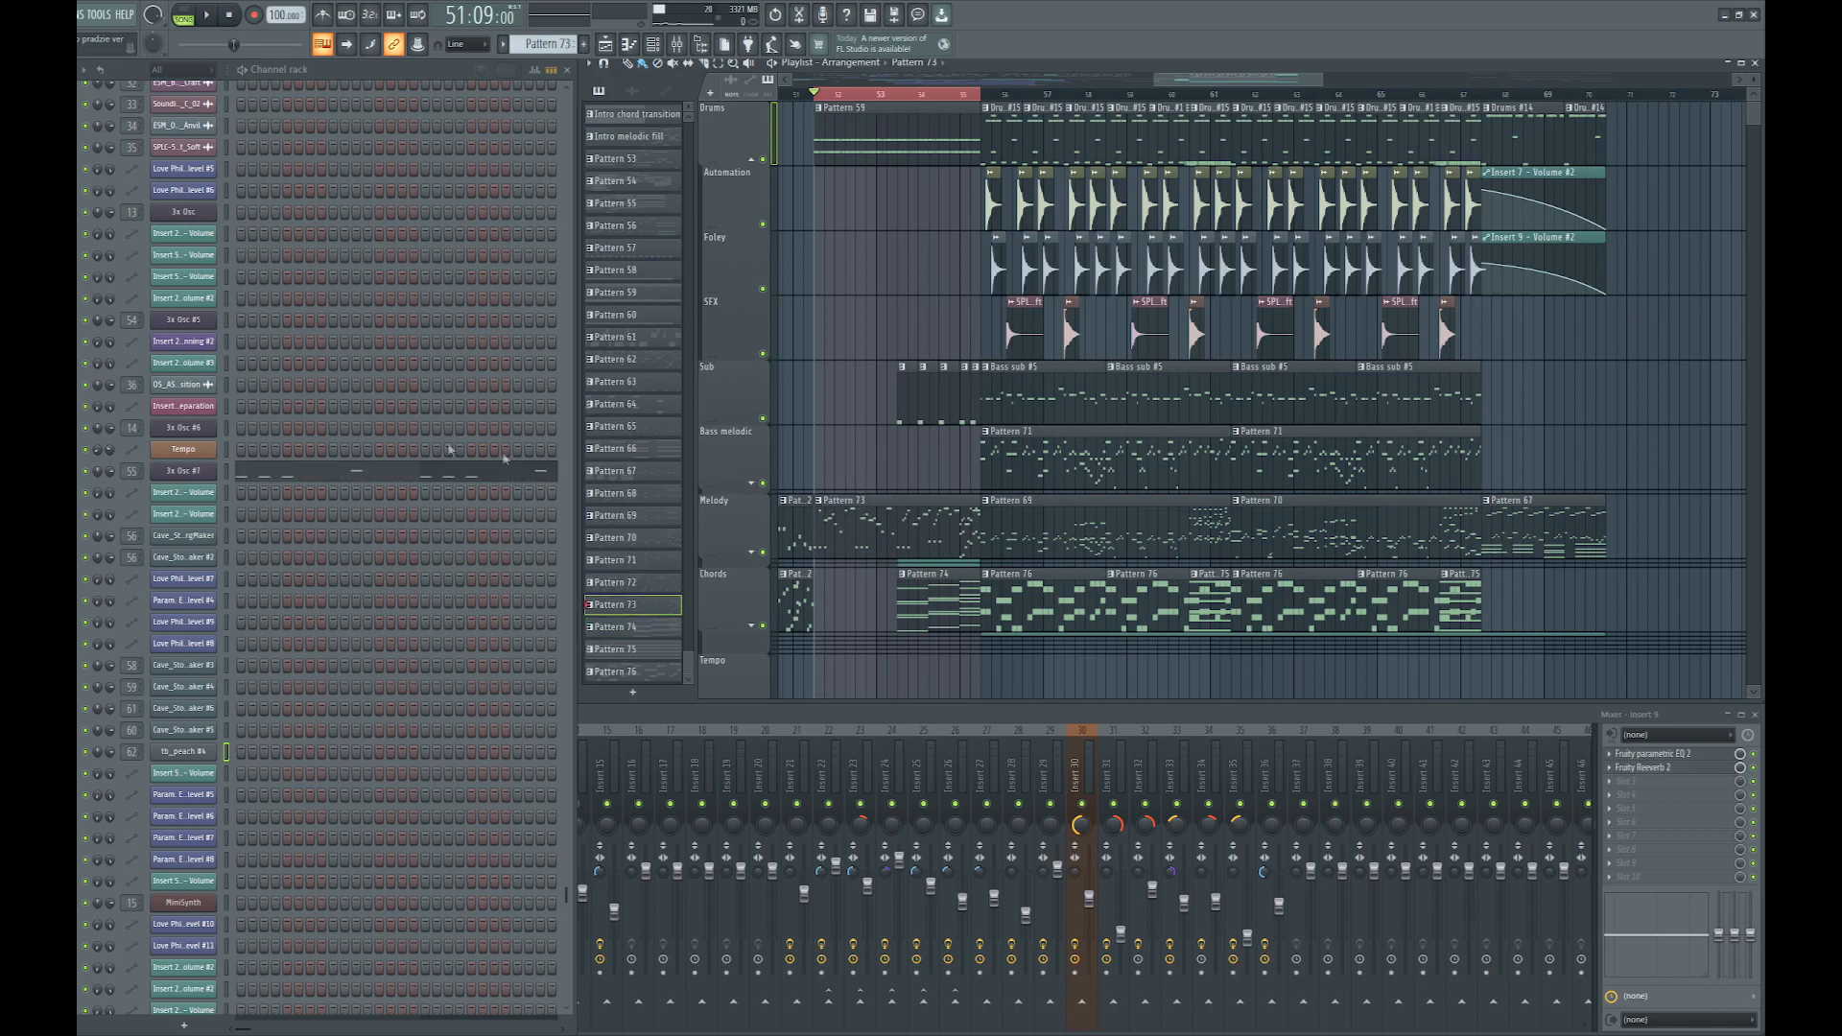
{"action": "left_click", "coordinate": [399, 472]}
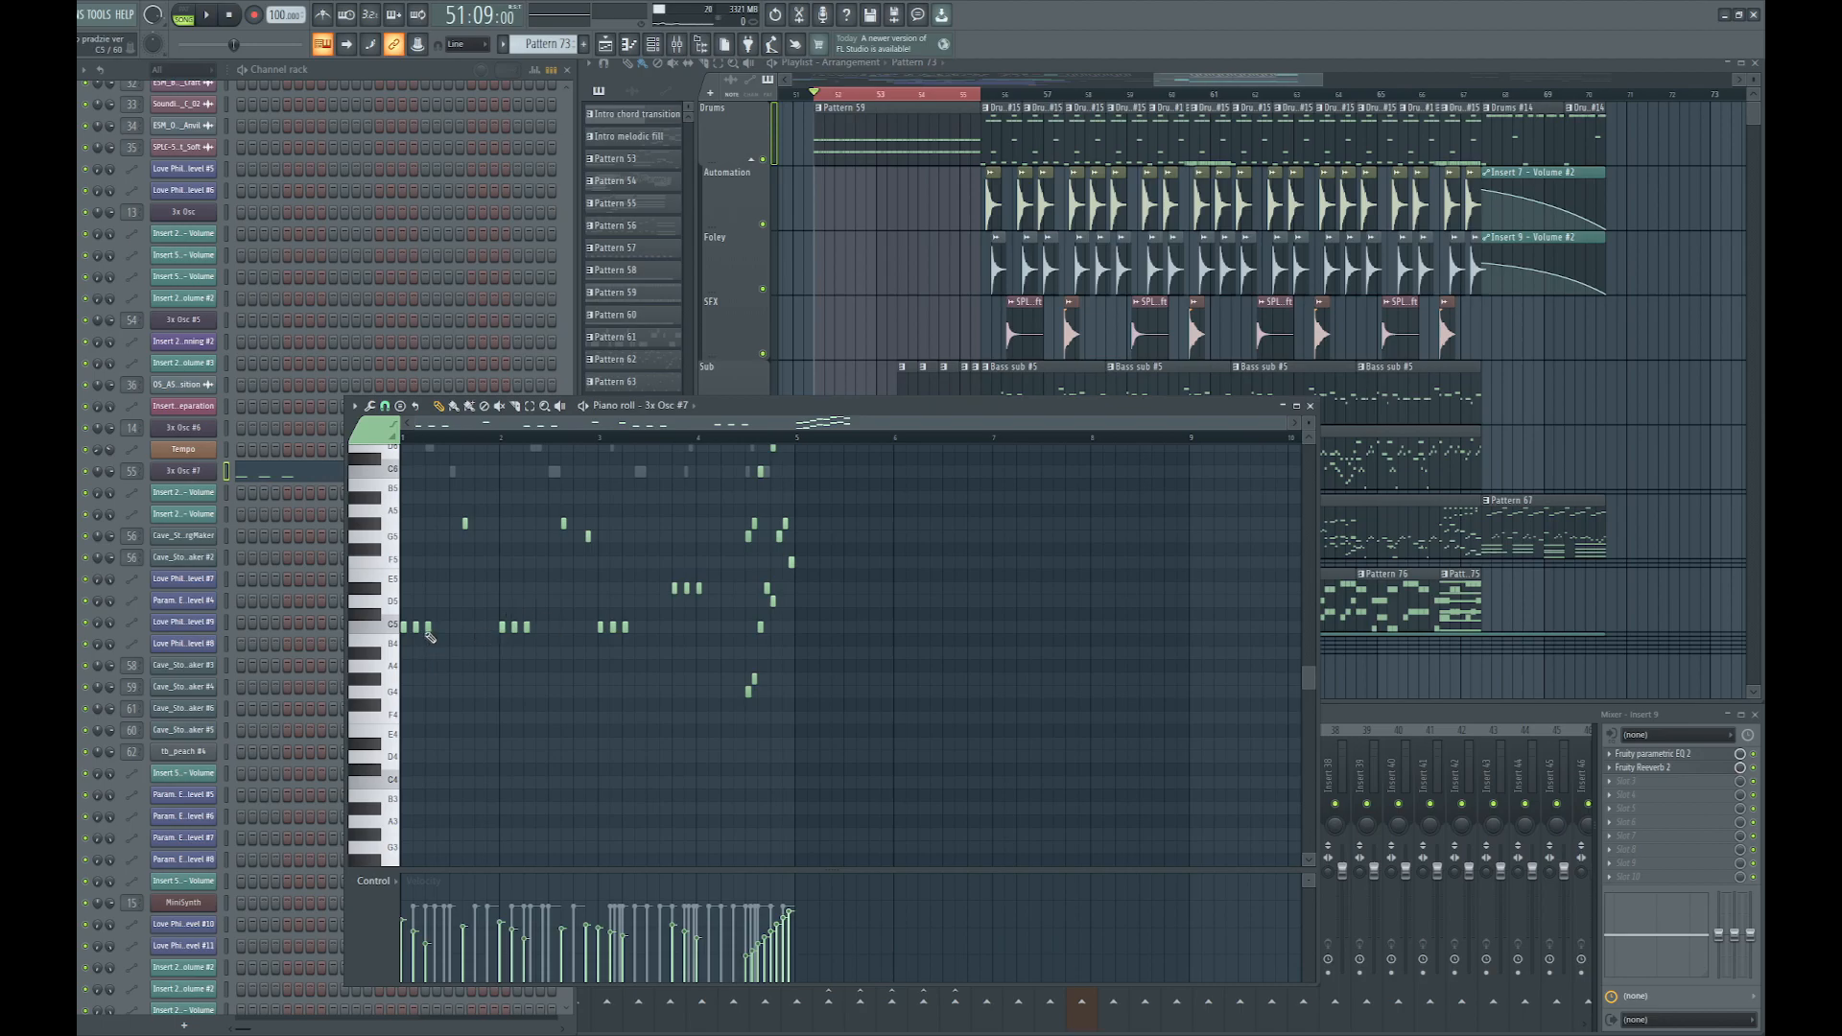
{"action": "left_click", "coordinate": [867, 289]}
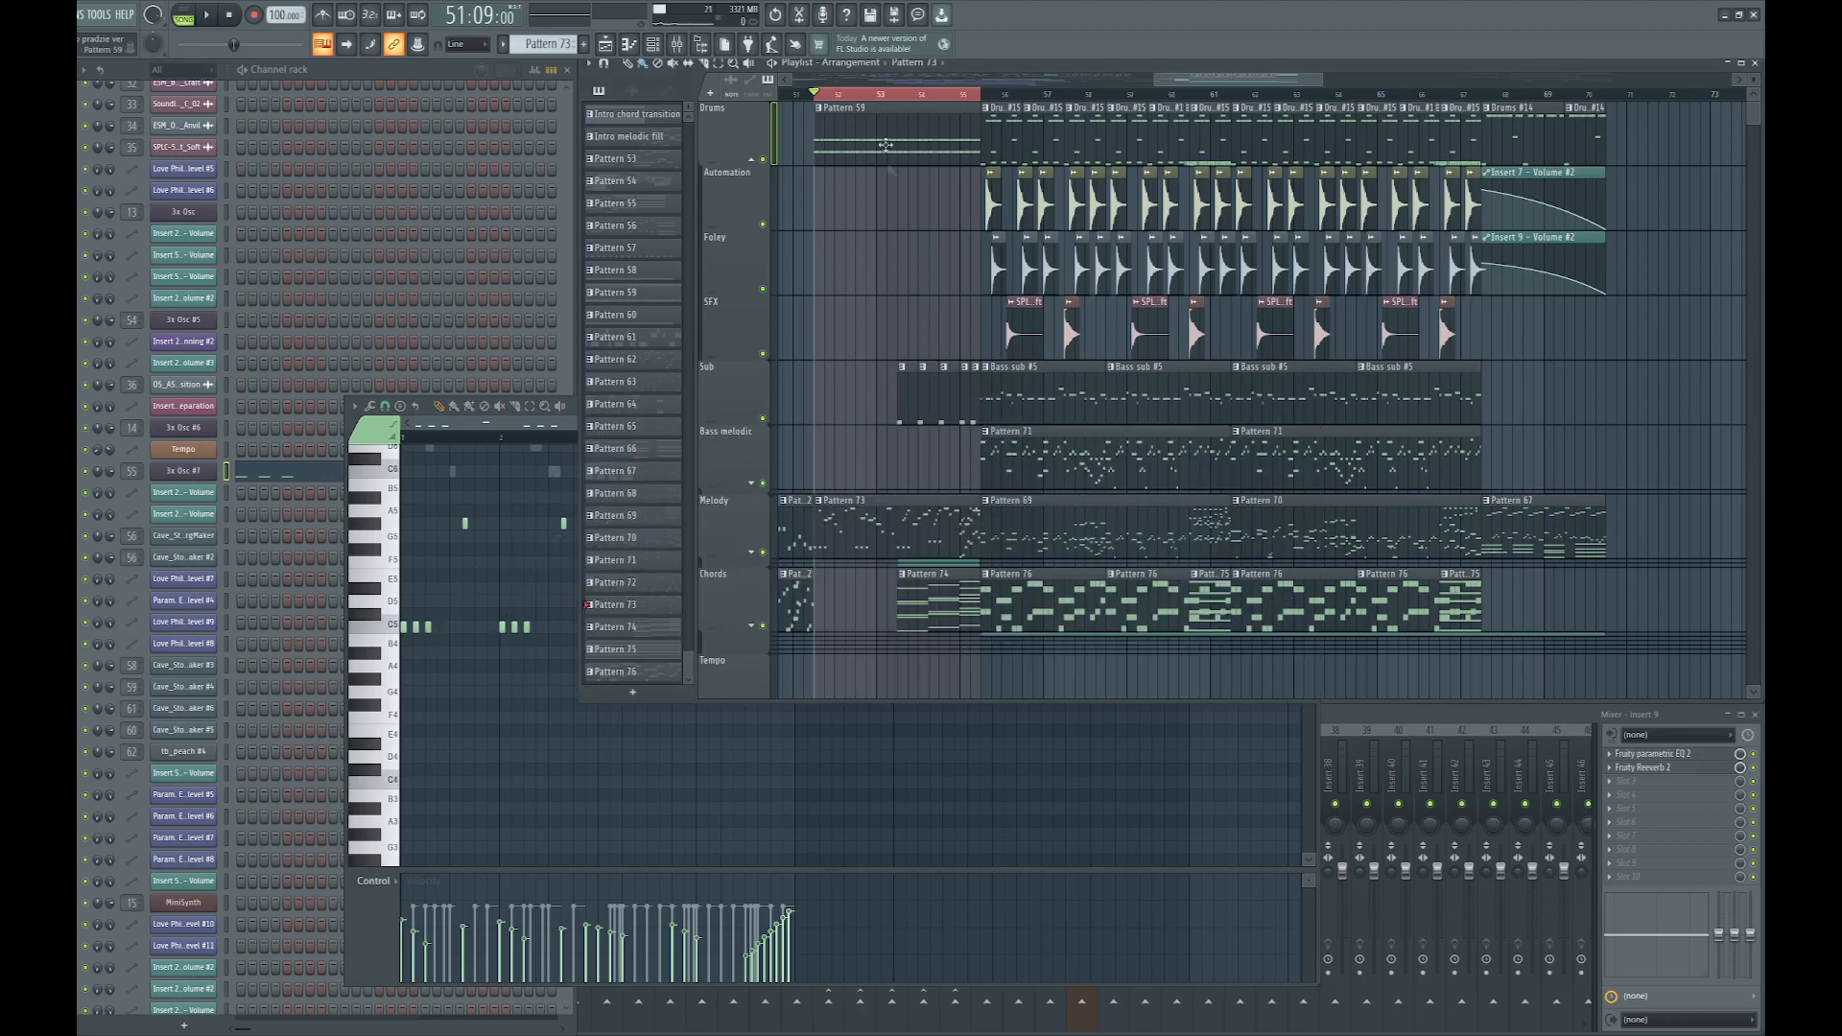
{"action": "scroll", "coordinate": [960, 384], "scroll_direction": "left", "scroll_amount": 6}
{"action": "left_click", "coordinate": [1033, 527]}
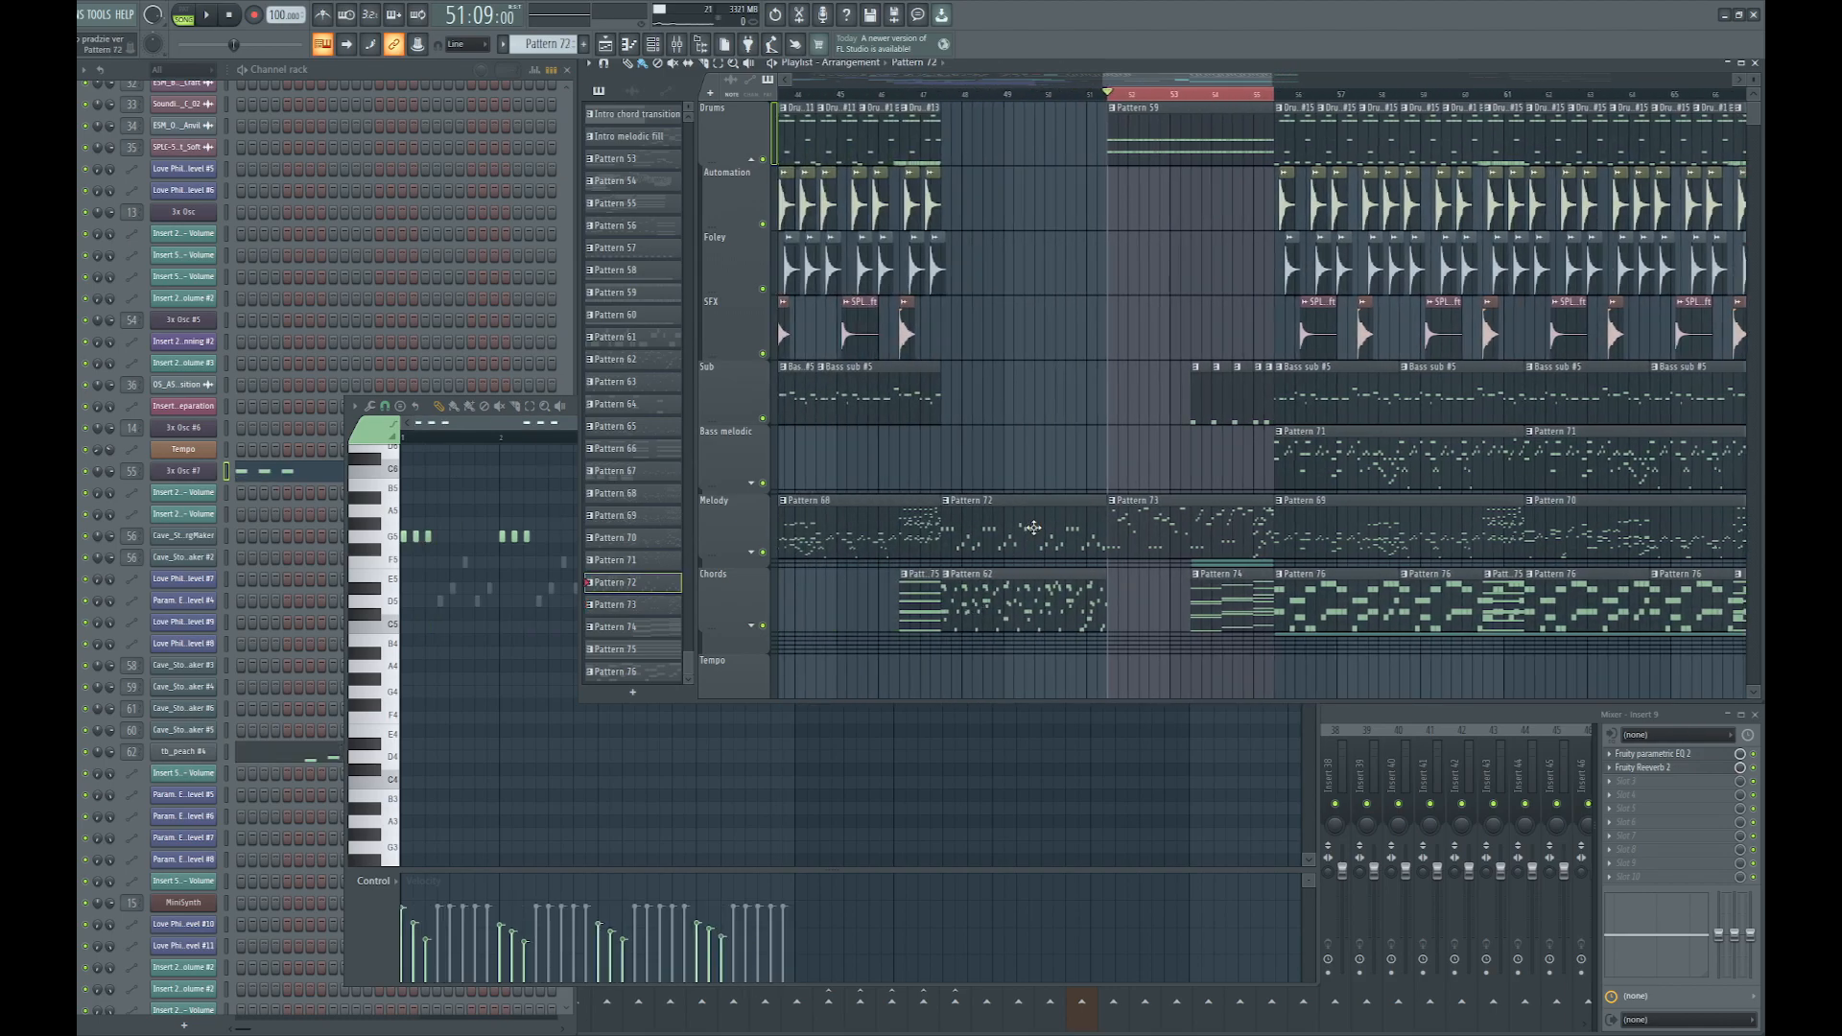
{"action": "left_click", "coordinate": [1161, 524]}
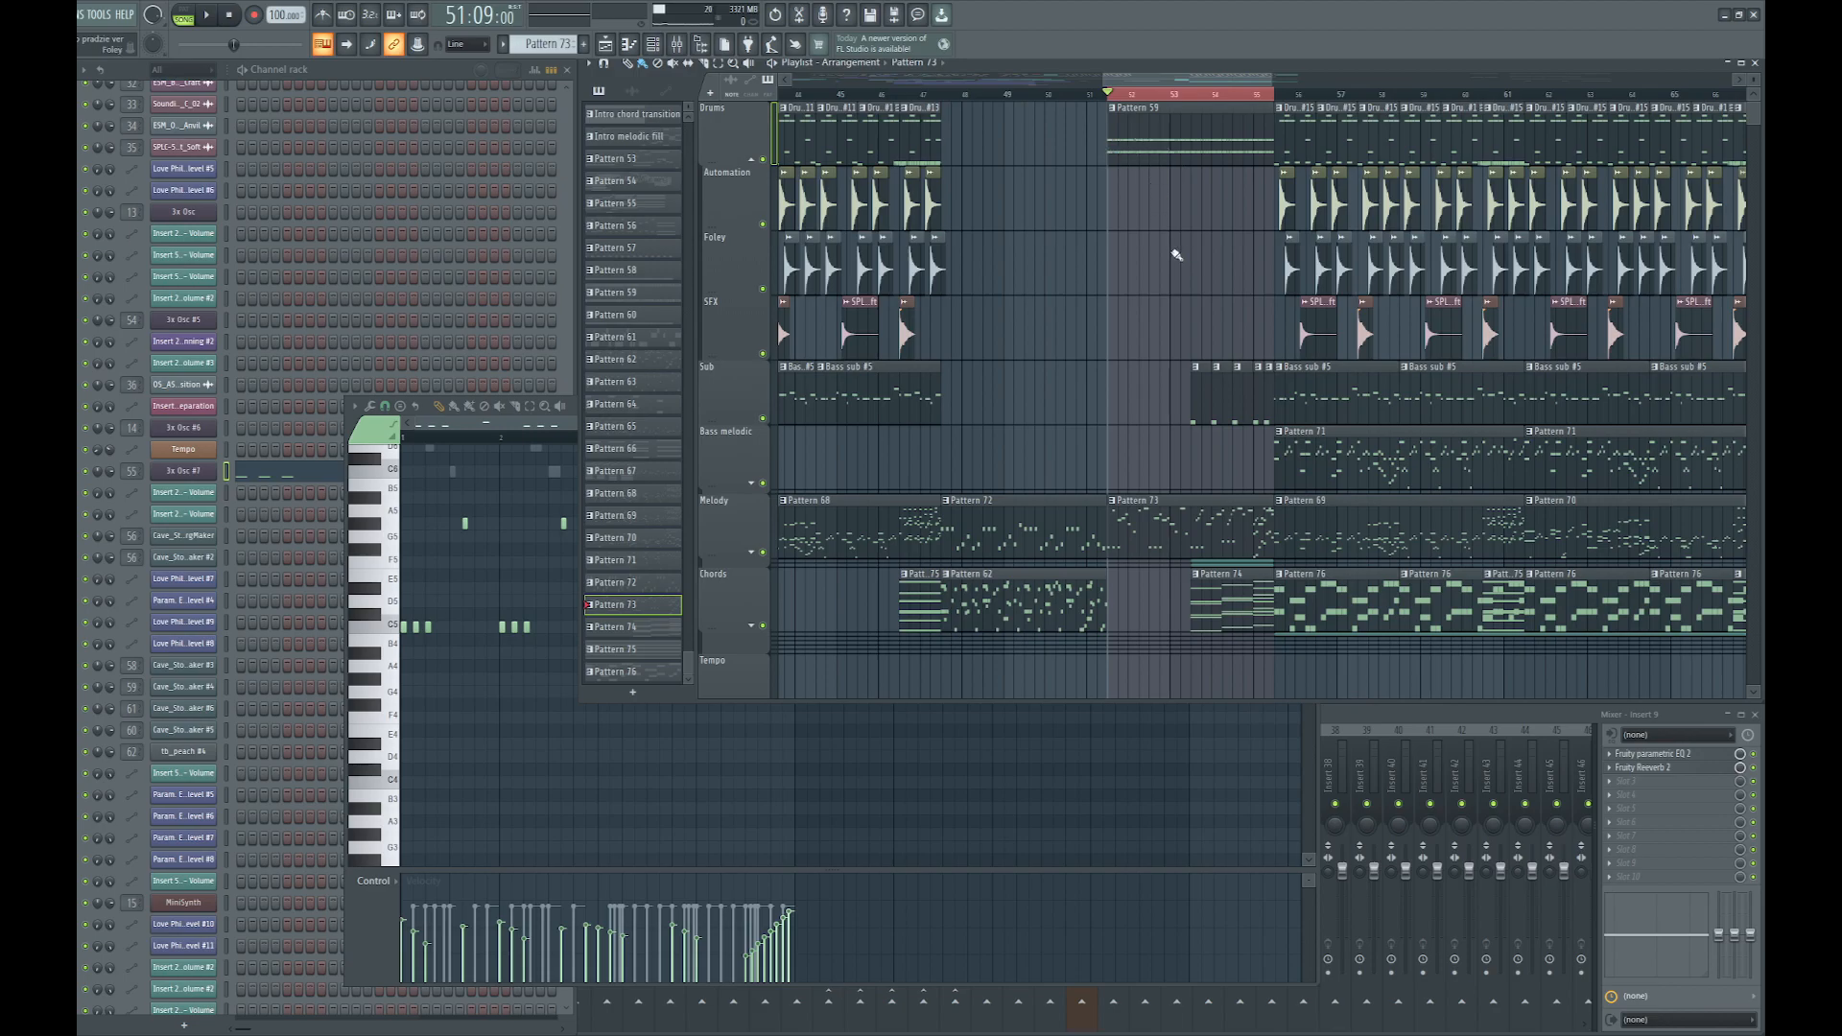
Pick Pattern 59 from the drums, switch playback to pattern mode, play it on its own and stop
{"action": "scroll", "coordinate": [1176, 171], "scroll_direction": "up", "scroll_amount": 3}
{"action": "left_click", "coordinate": [1078, 149]}
{"action": "left_click", "coordinate": [184, 16]}
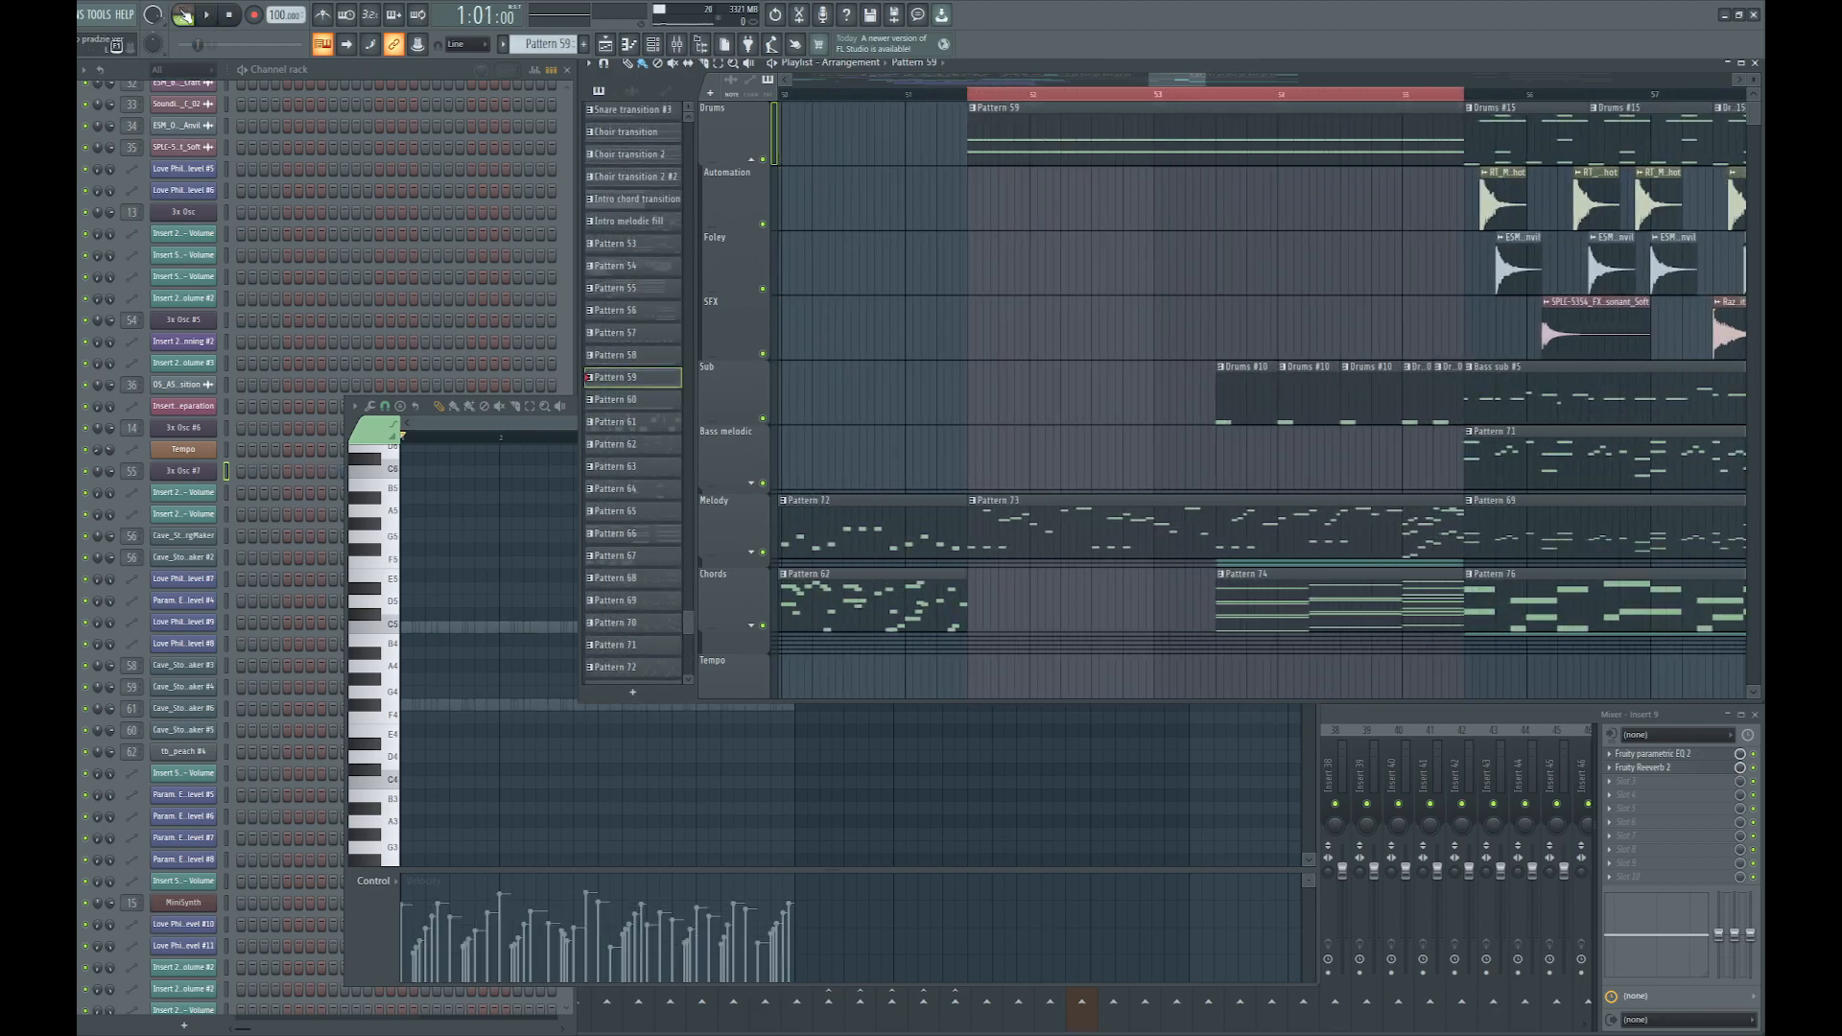
{"action": "key", "text": "space"}
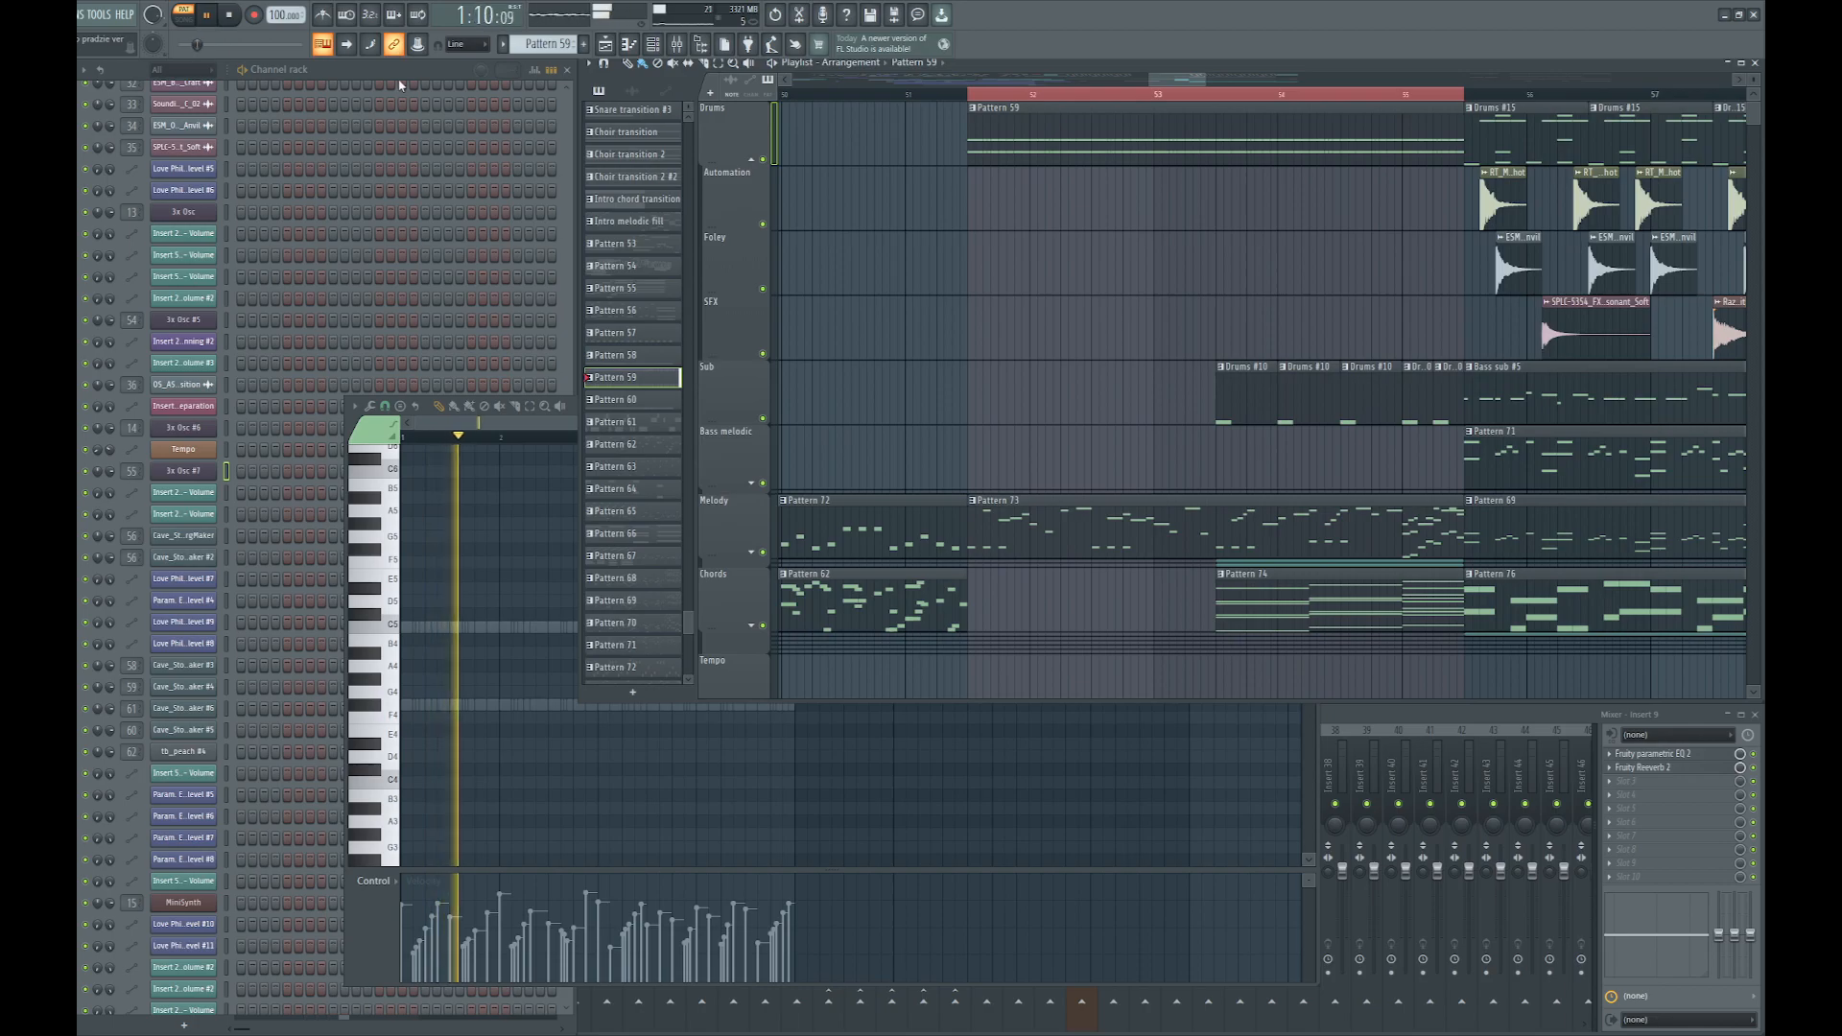
{"action": "left_click", "coordinate": [399, 75]}
{"action": "key", "text": "space"}
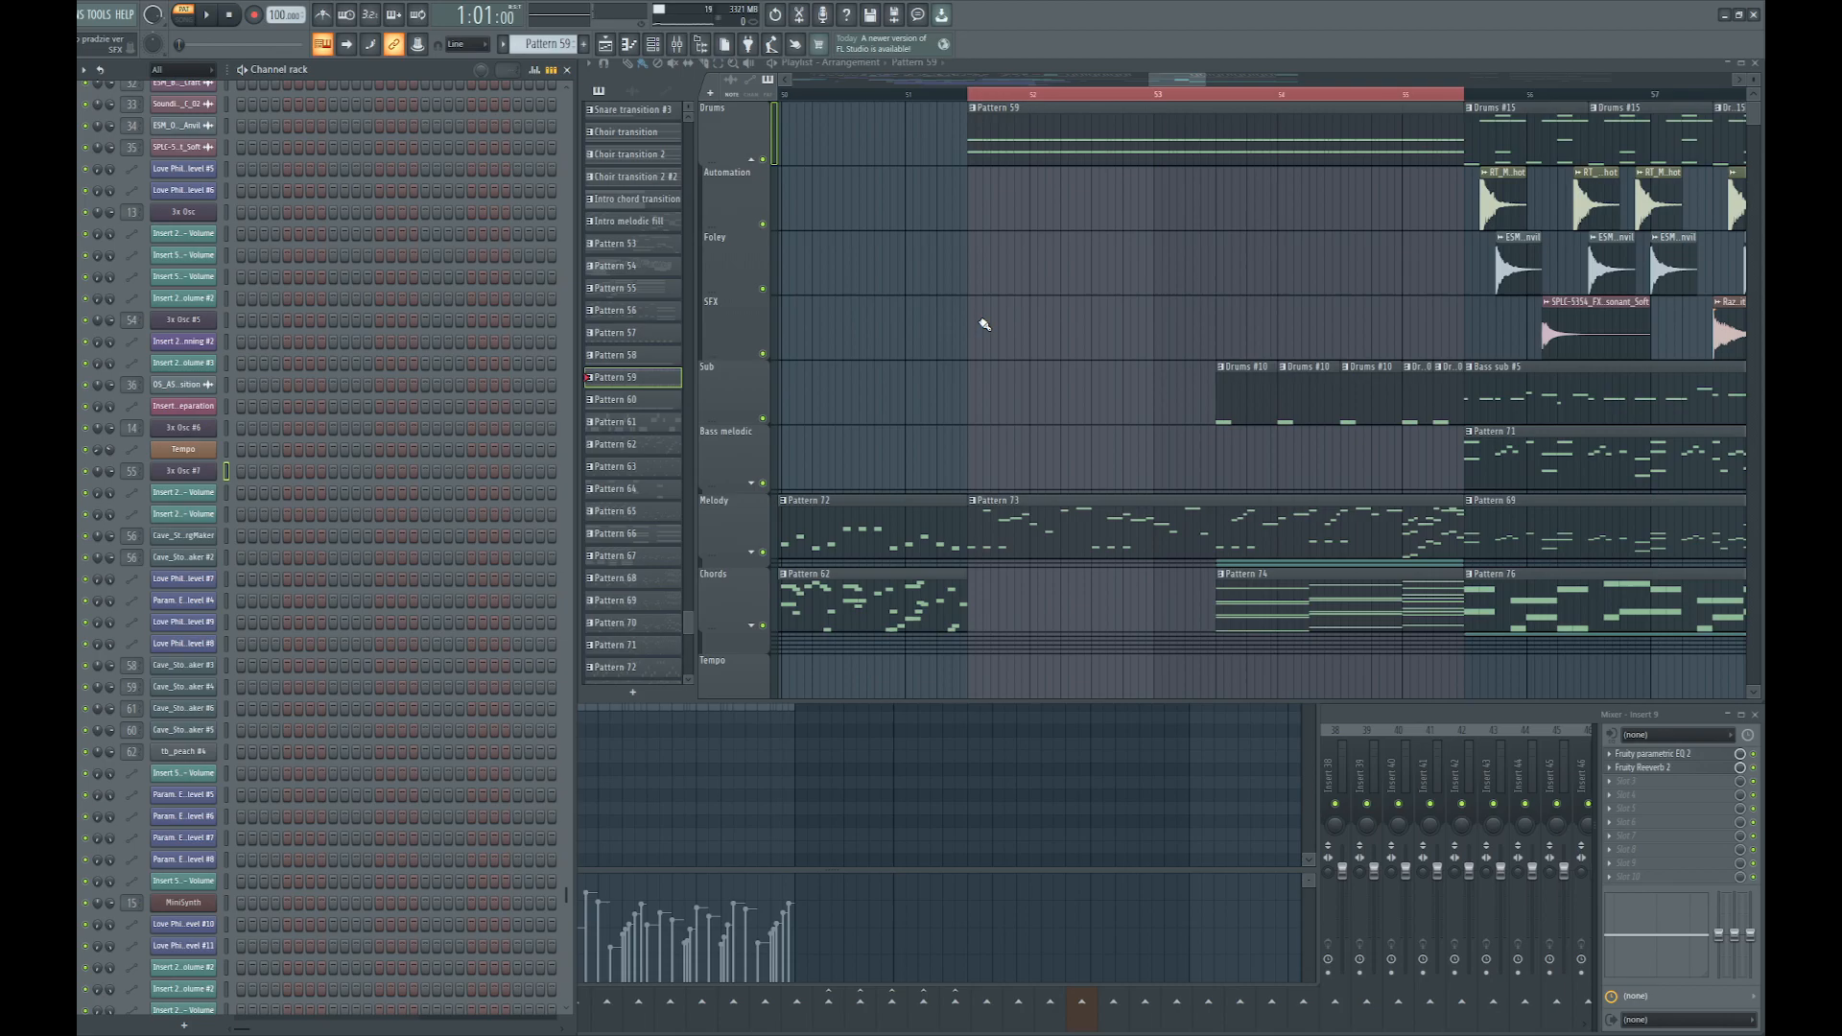
Move all the Drums #10 clips under the Pattern 59 section from the Sub track up to the Drums track
{"action": "scroll", "coordinate": [983, 313], "scroll_direction": "down", "scroll_amount": 3}
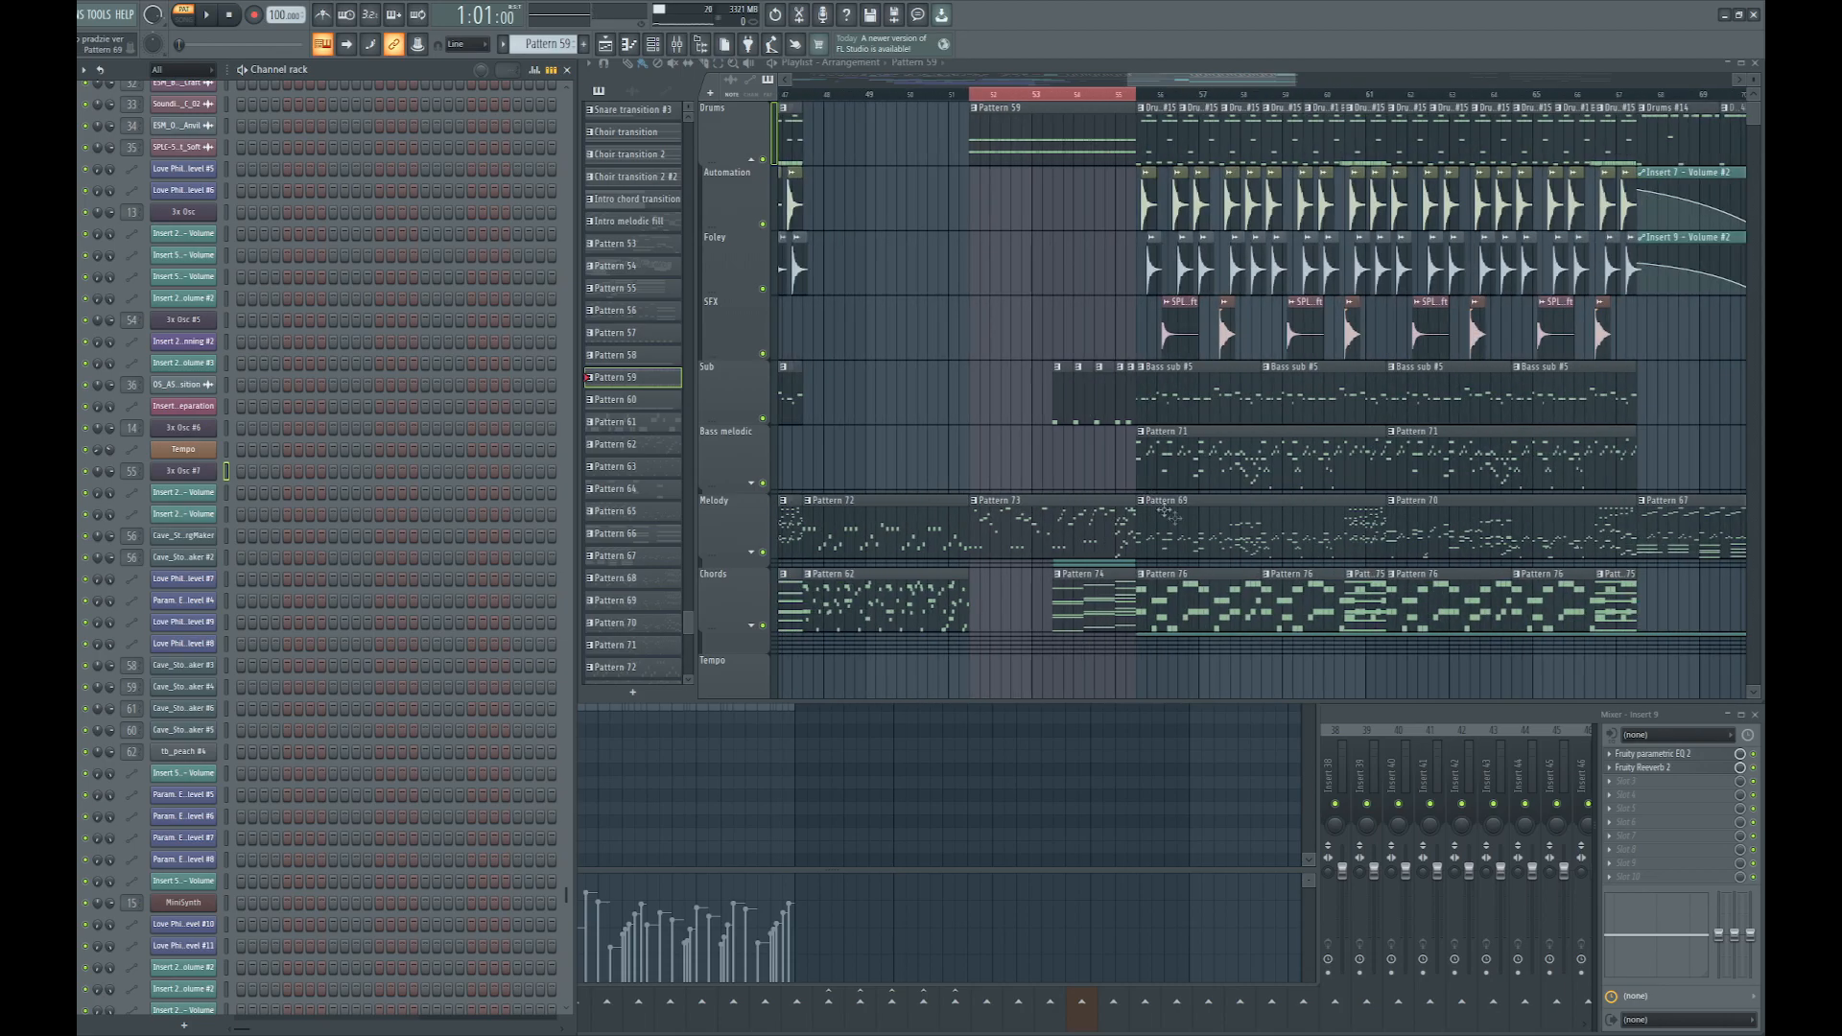
{"action": "scroll", "coordinate": [1170, 480], "scroll_direction": "up", "scroll_amount": 3}
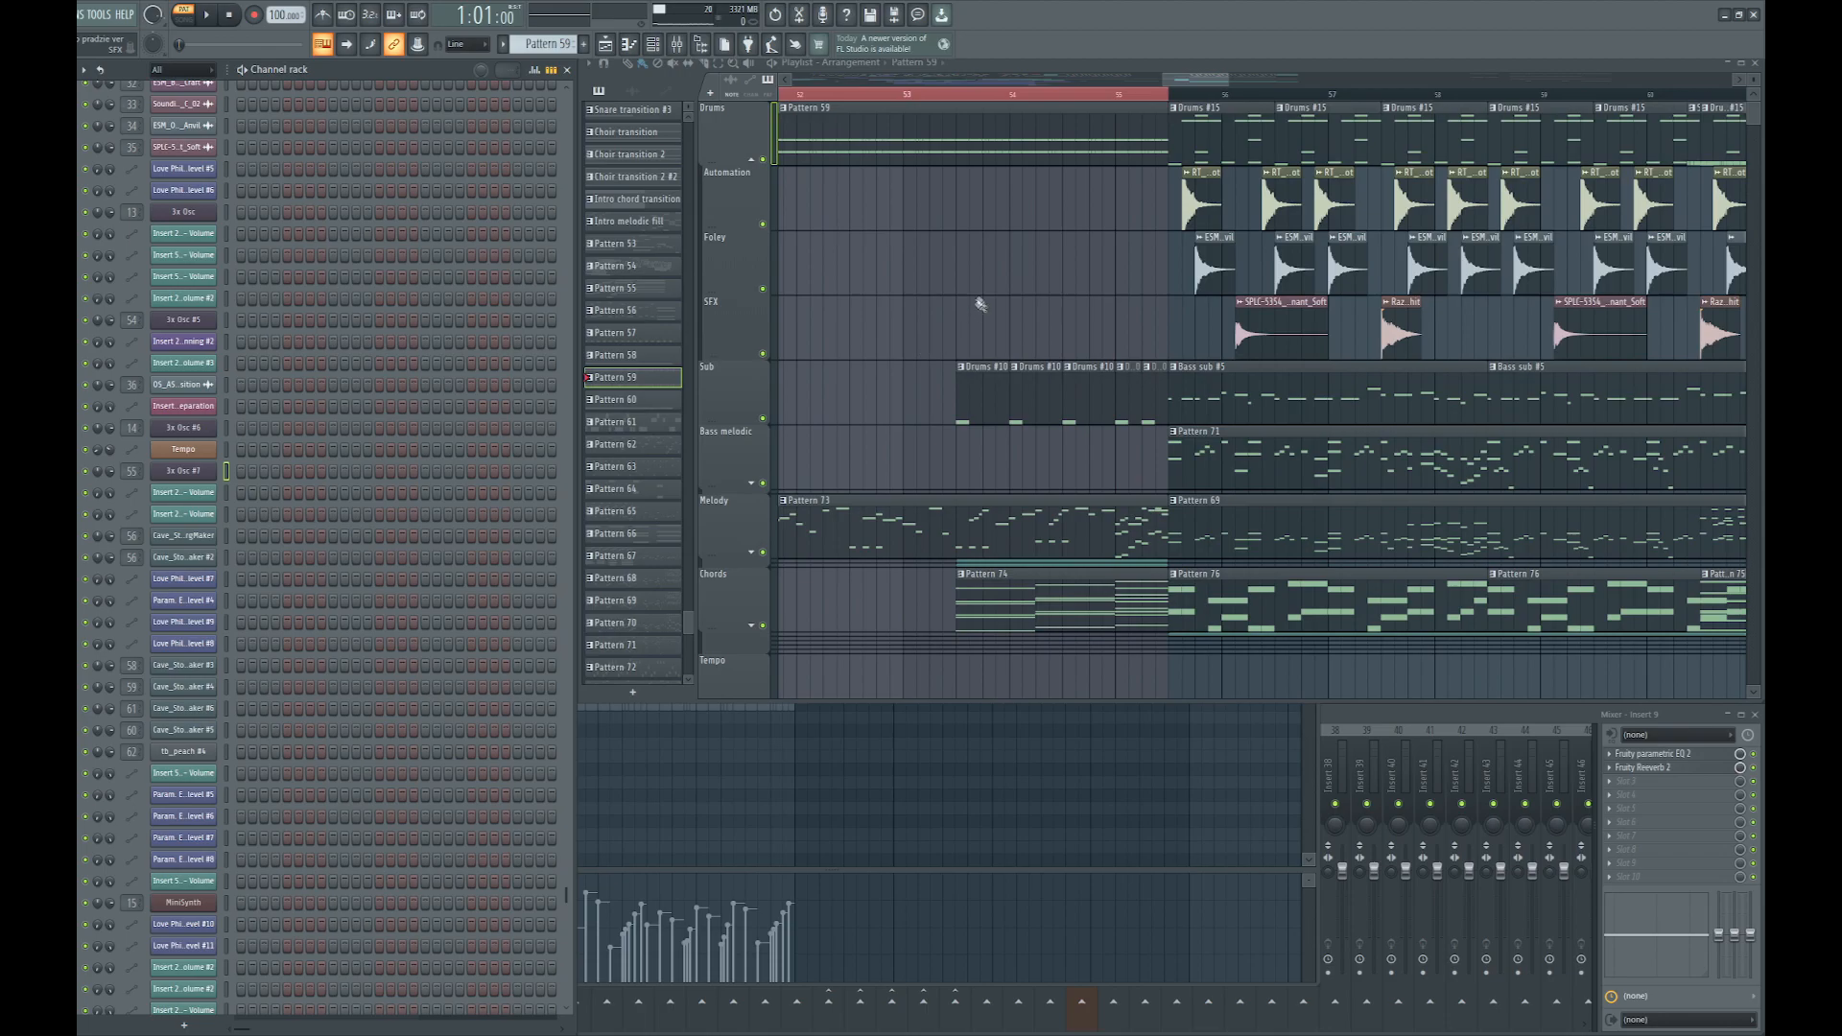
{"action": "left_click_drag", "start_coordinate": [918, 314], "coordinate": [1175, 444]}
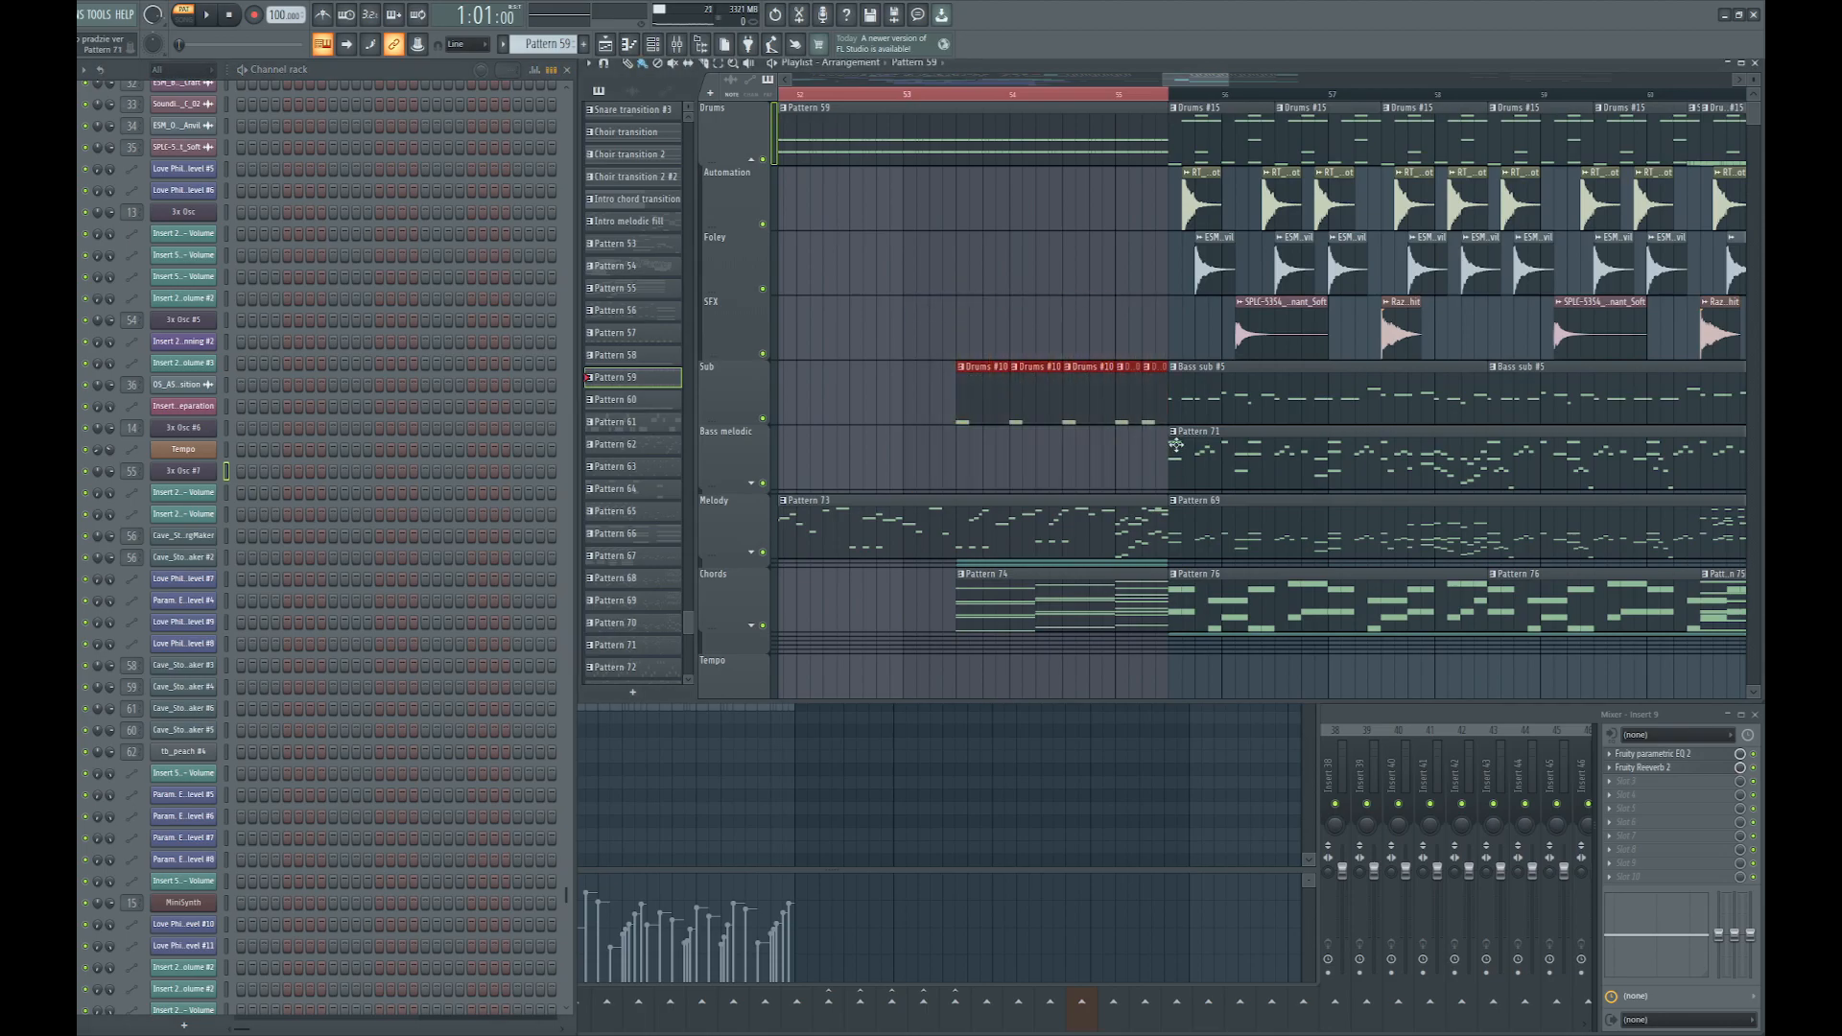
{"action": "key", "text": "shift+Up"}
{"action": "key", "text": "shift+Up"}
{"action": "key", "text": "shift+Up"}
{"action": "key", "text": "shift+Up"}
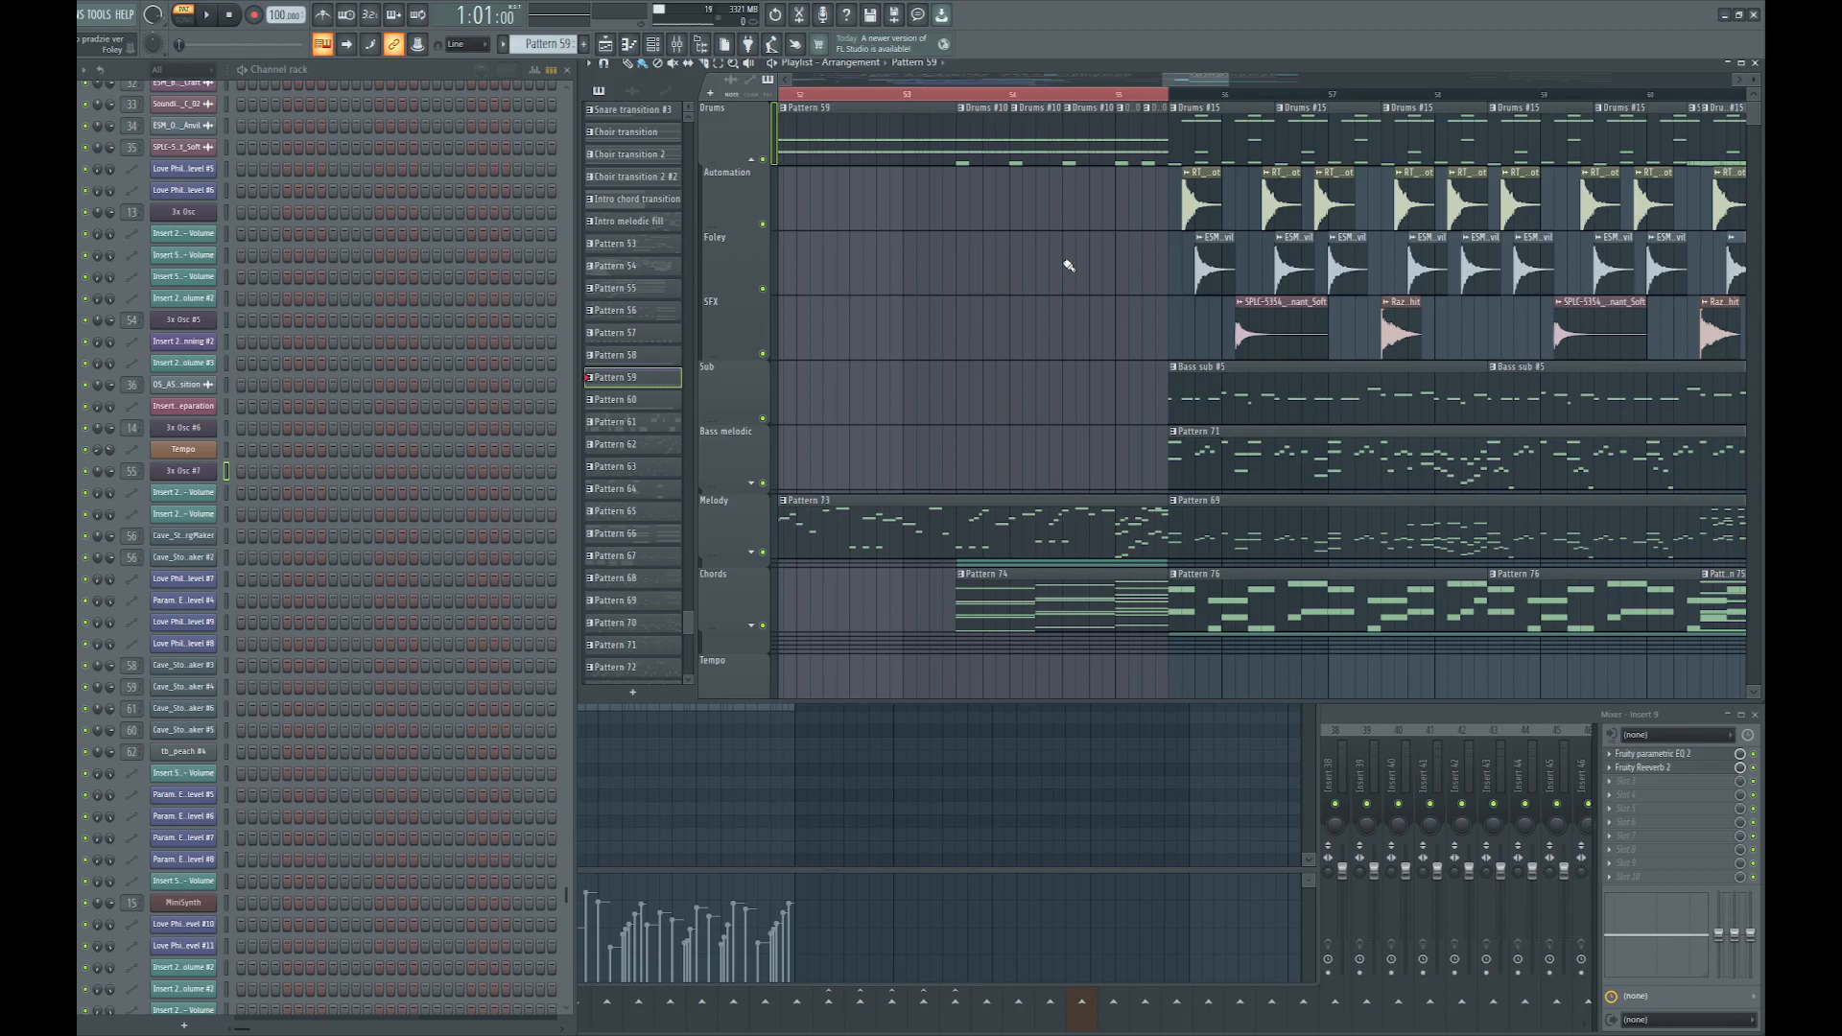
Pick the Pattern 74 chords, return to Pattern 73 and open its 3x Osc #7 notes in the piano roll at the closing run
{"action": "scroll", "coordinate": [1069, 265], "scroll_direction": "down", "scroll_amount": 2}
{"action": "left_click", "coordinate": [1057, 597]}
{"action": "scroll", "coordinate": [1058, 438], "scroll_direction": "up", "scroll_amount": 4}
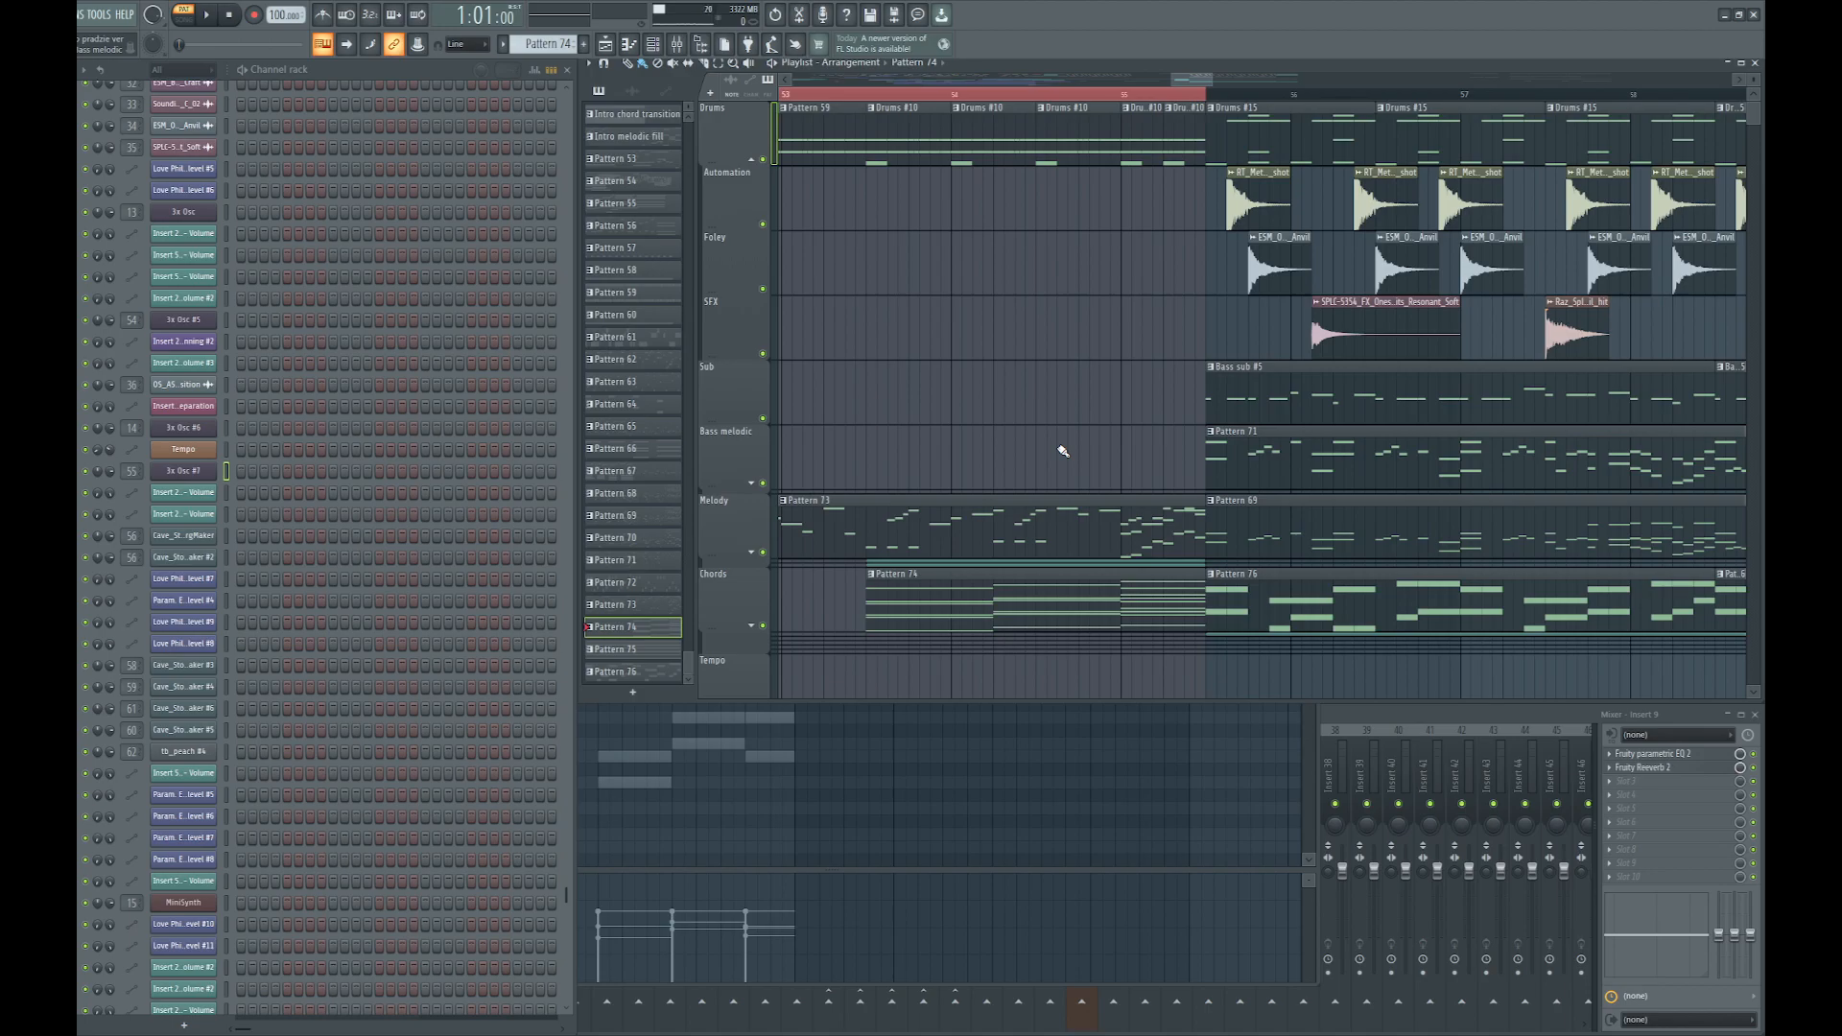
{"action": "left_click", "coordinate": [1151, 528]}
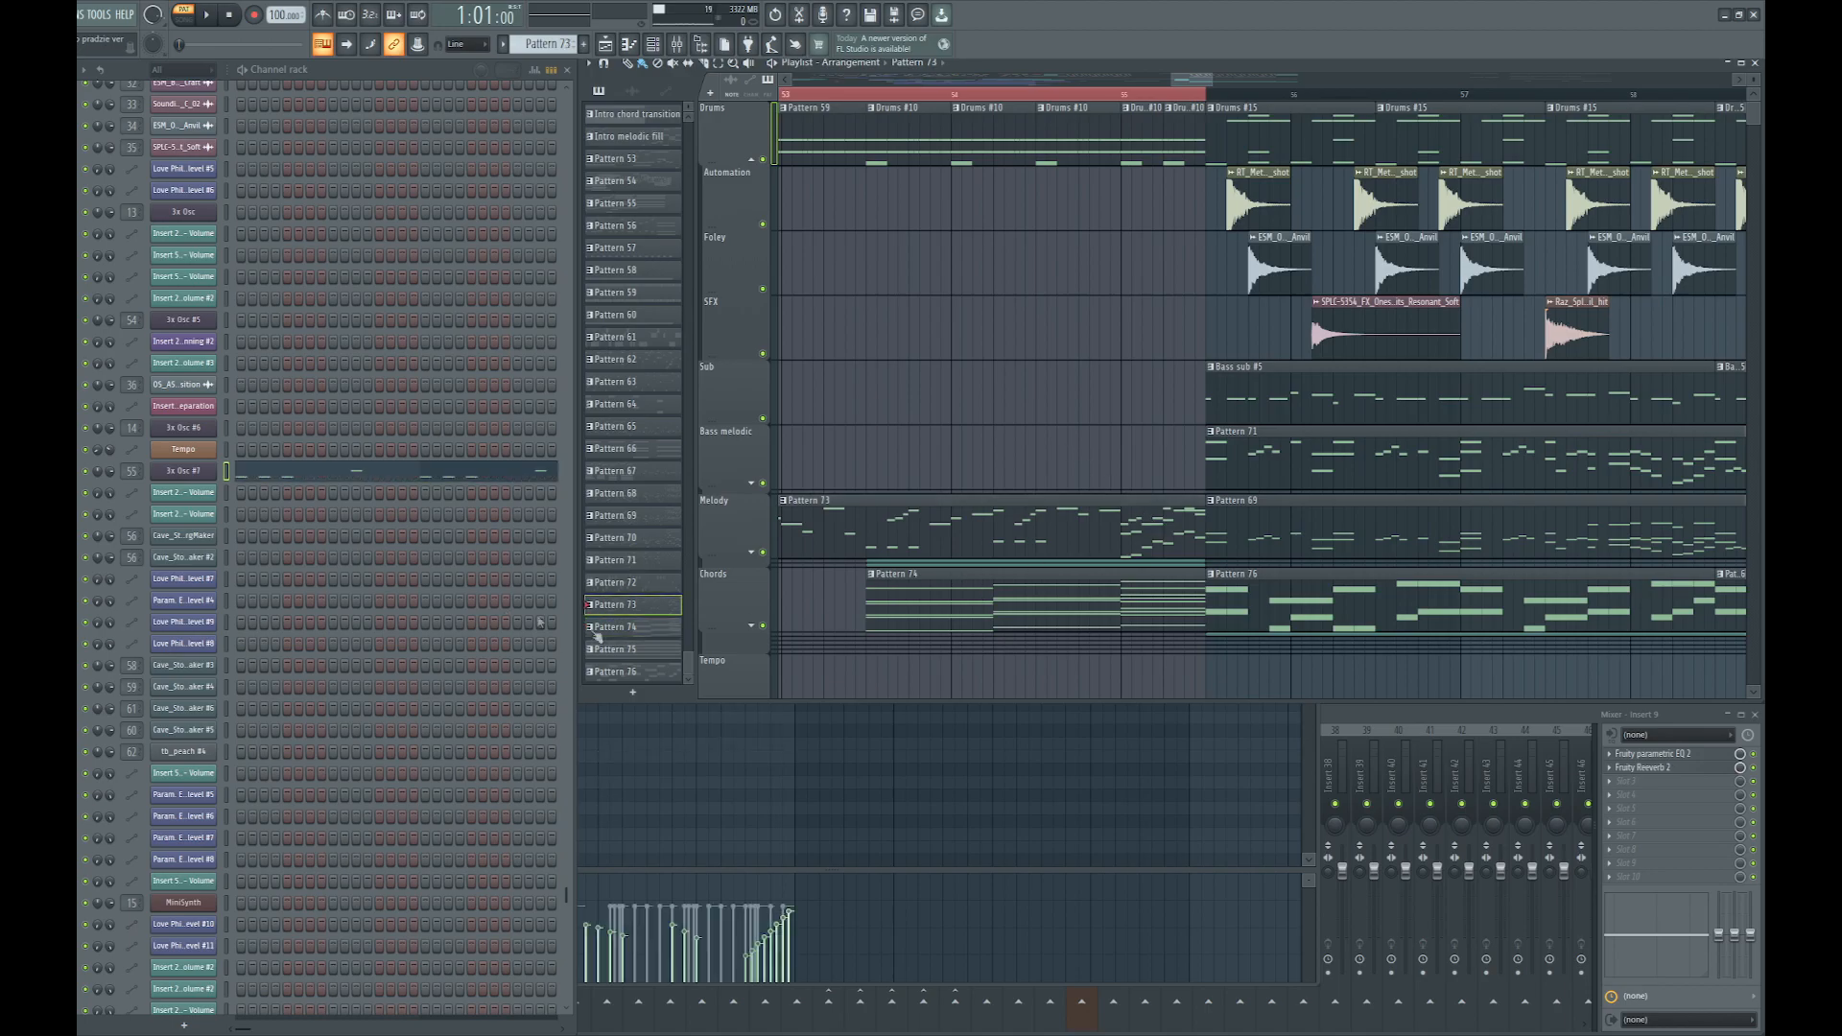
{"action": "double_click", "coordinate": [1148, 532]}
{"action": "scroll", "coordinate": [815, 540], "scroll_direction": "up", "scroll_amount": 3}
{"action": "scroll", "coordinate": [797, 542], "scroll_direction": "up", "scroll_amount": 4}
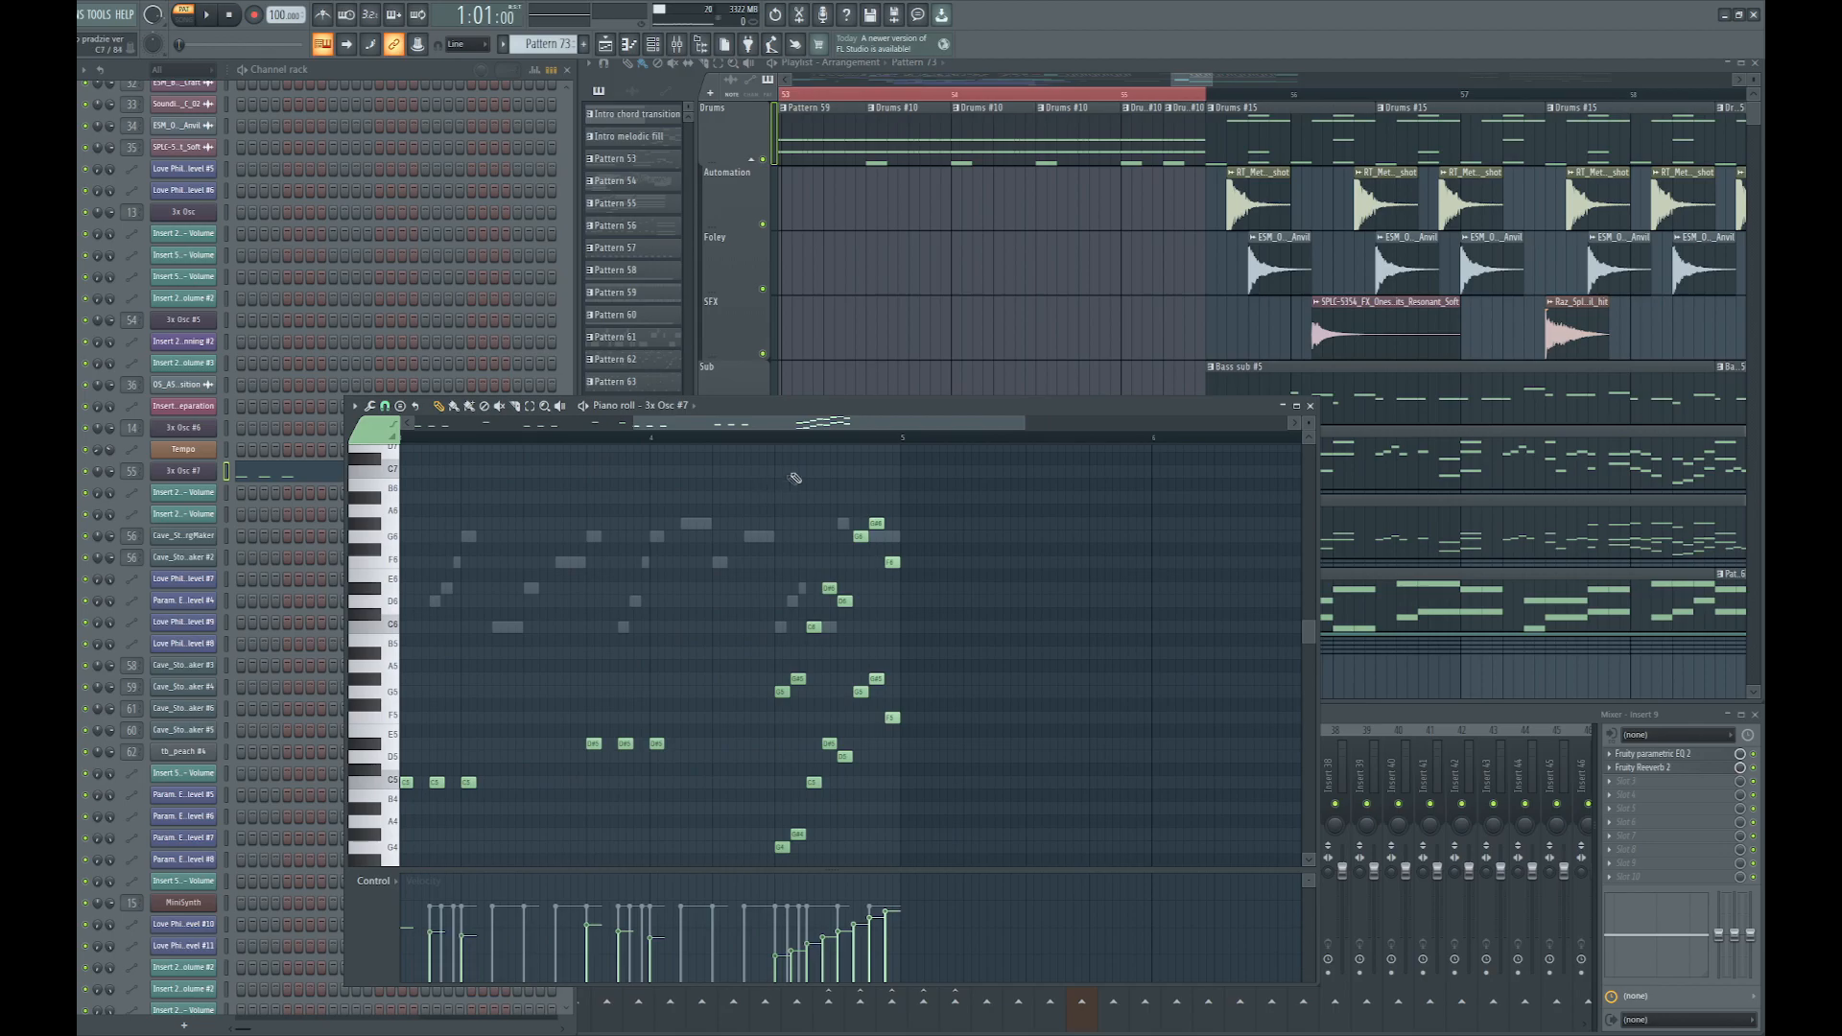
Set a time selection over Pattern 73's closing ascending run from 4:09 to the start of bar 5, play it and stop
{"action": "left_click_drag", "start_coordinate": [780, 443], "coordinate": [902, 444]}
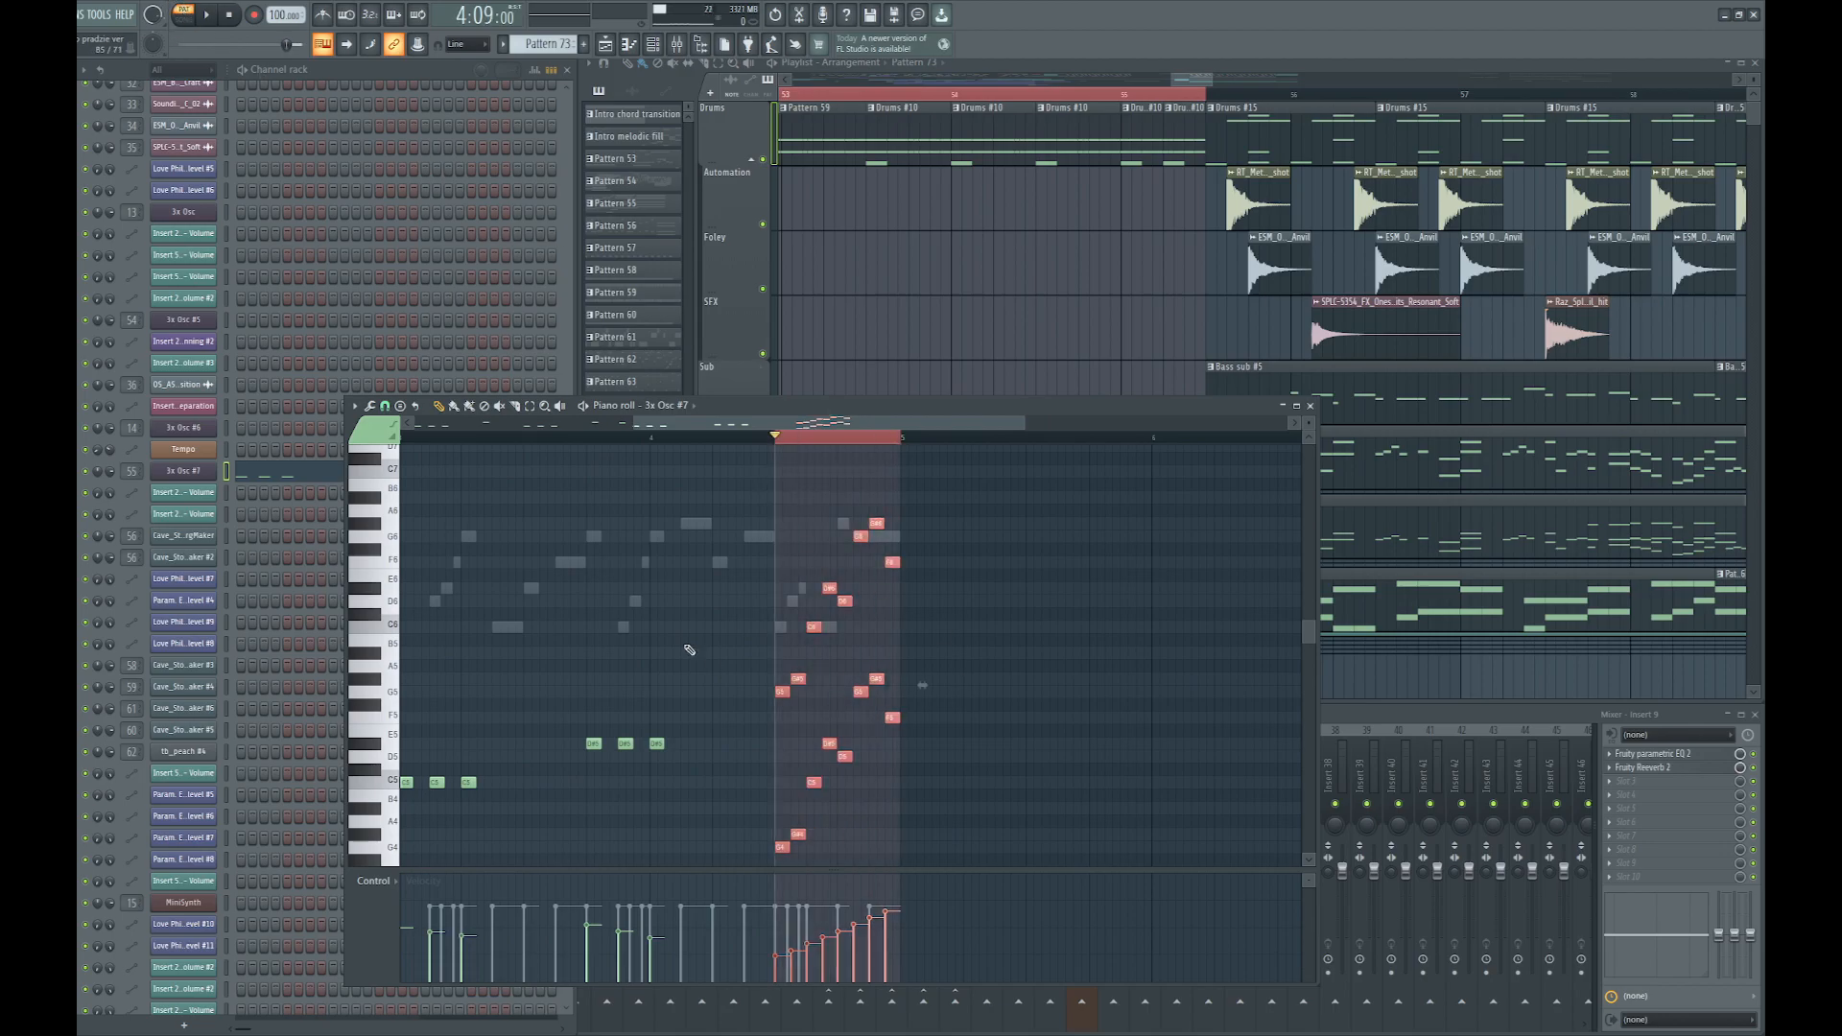
{"action": "left_click", "coordinate": [206, 14]}
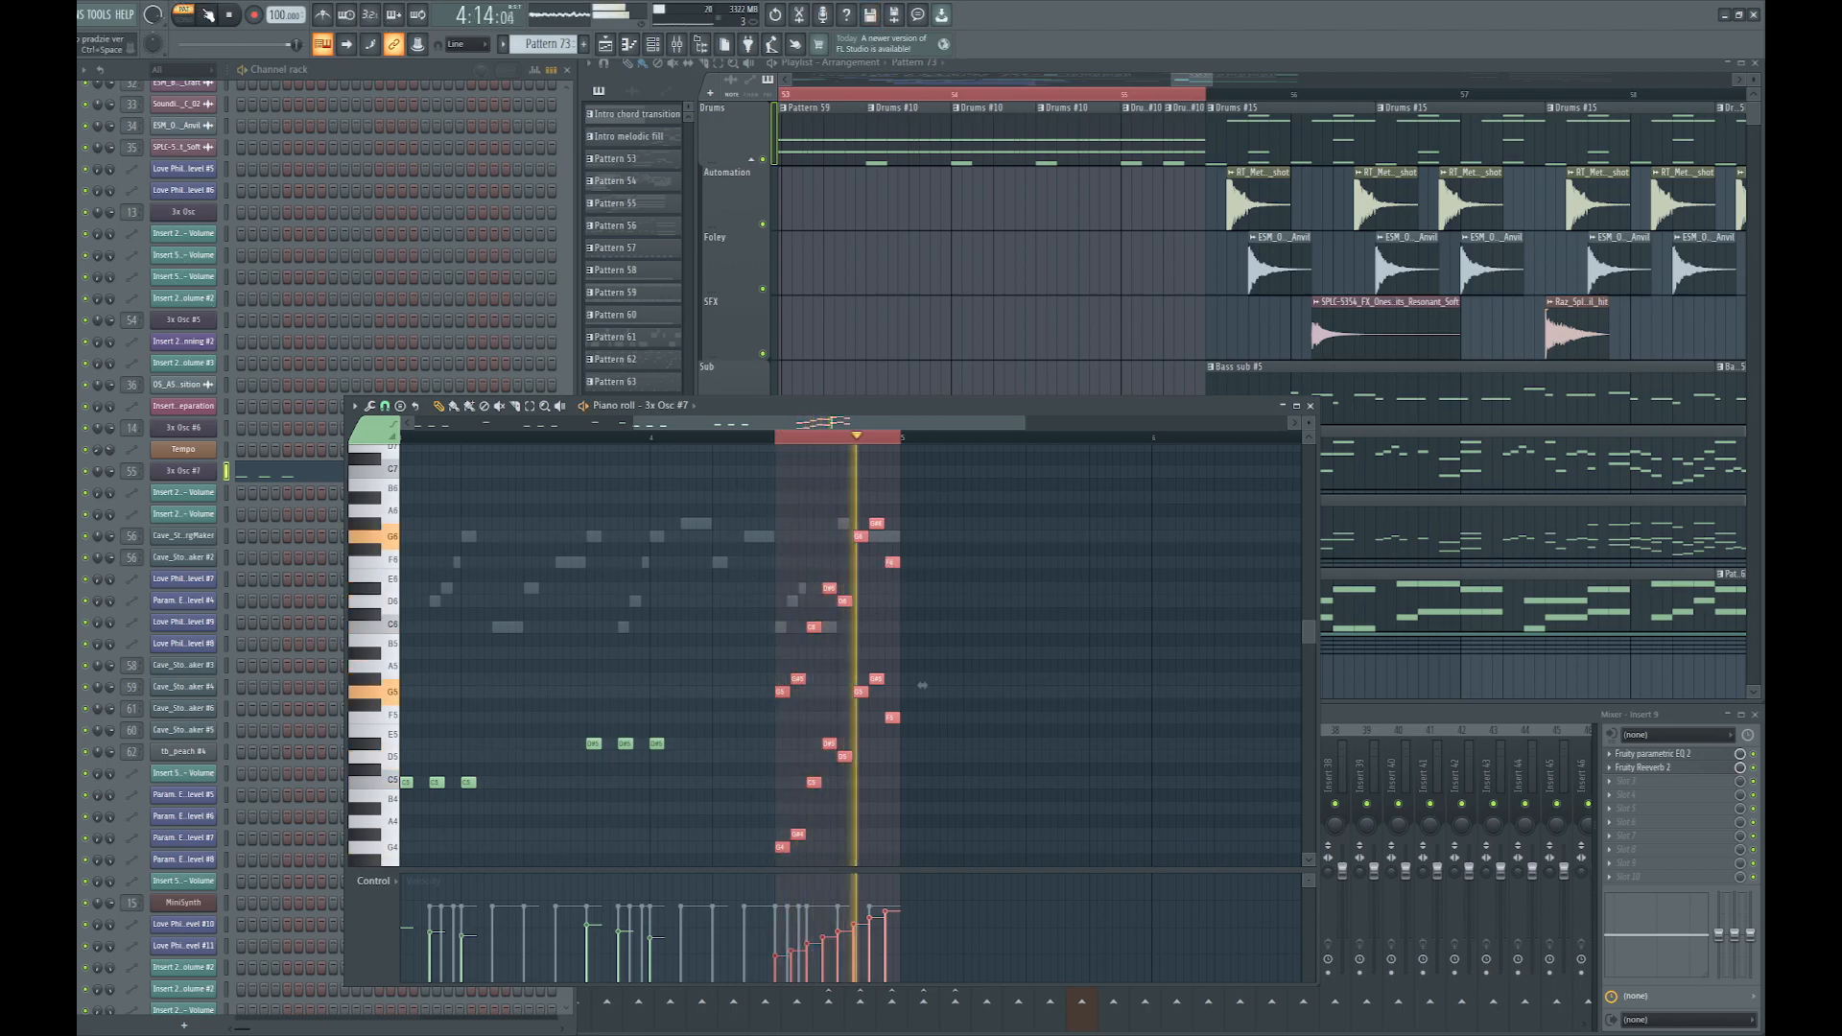
{"action": "key", "text": "space"}
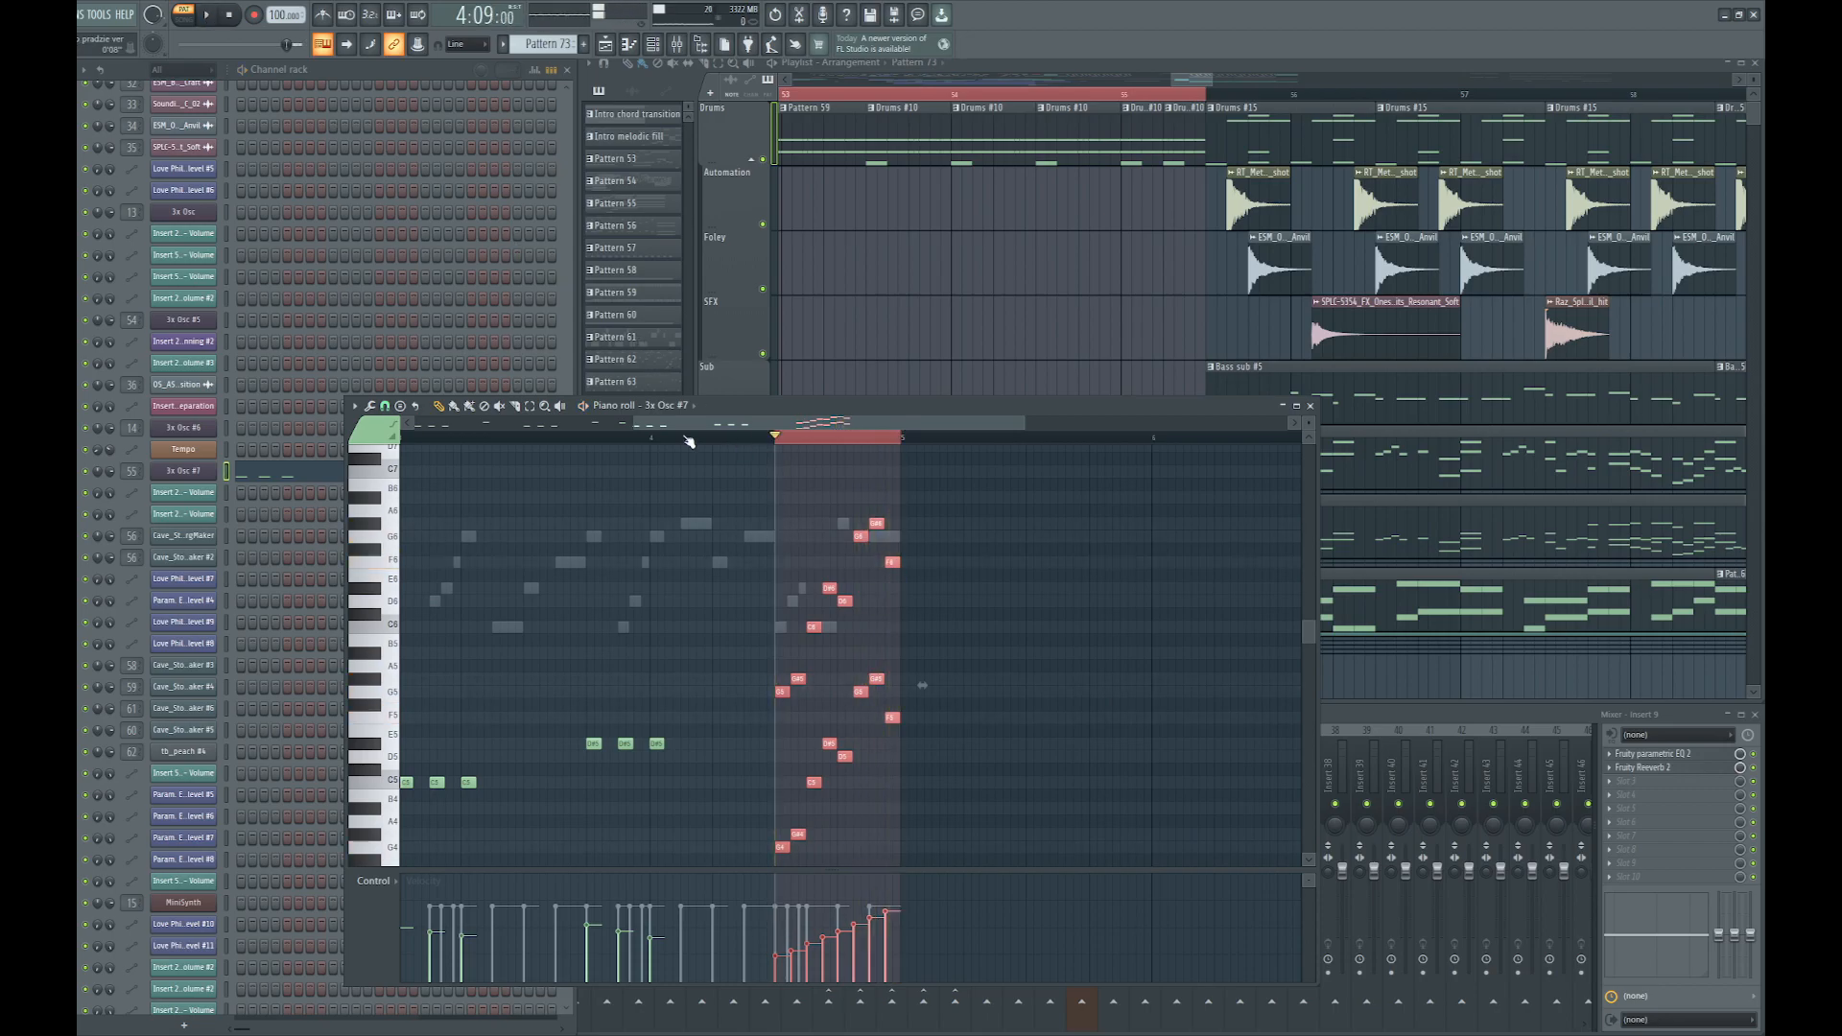
Set a time selection from the start of Pattern 73 into Pattern 69, deselect the clips, play across the transition and stop
{"action": "right_click", "coordinate": [1074, 273]}
{"action": "scroll", "coordinate": [1027, 276], "scroll_direction": "down", "scroll_amount": 8}
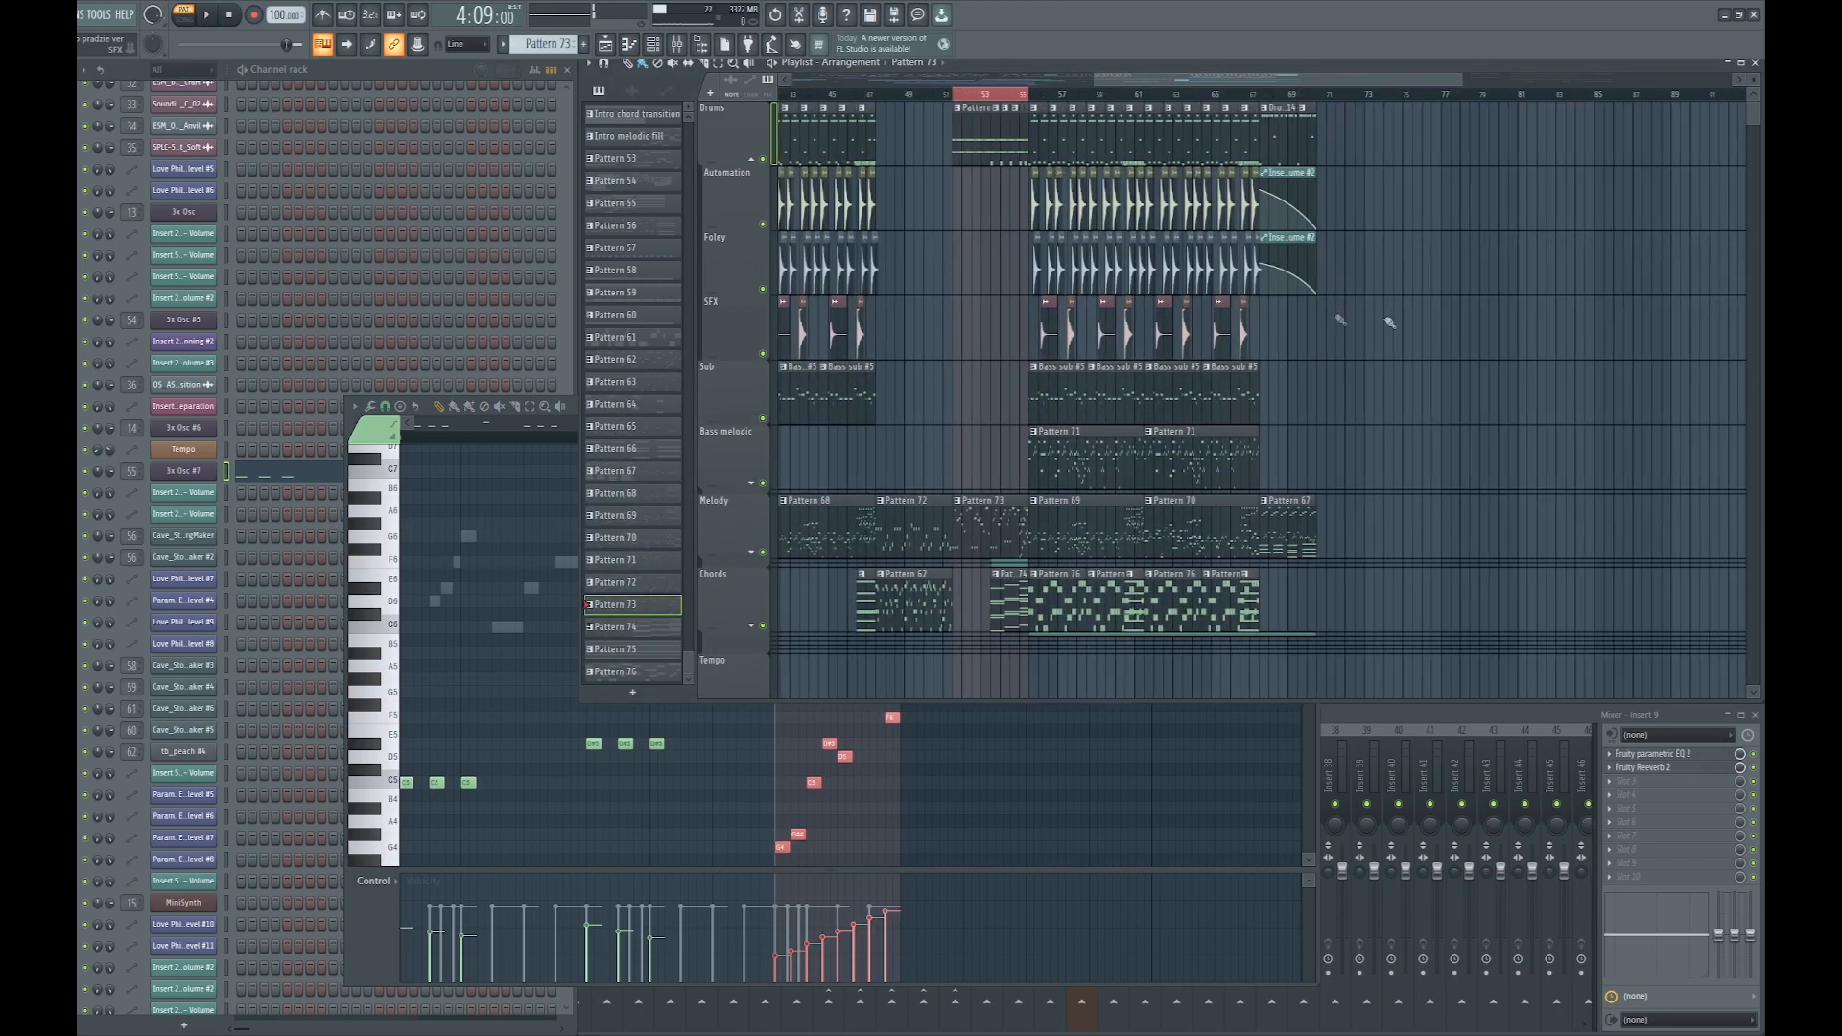
{"action": "scroll", "coordinate": [1027, 111], "scroll_direction": "up", "scroll_amount": 3}
{"action": "left_click_drag", "start_coordinate": [1010, 97], "coordinate": [1147, 174]}
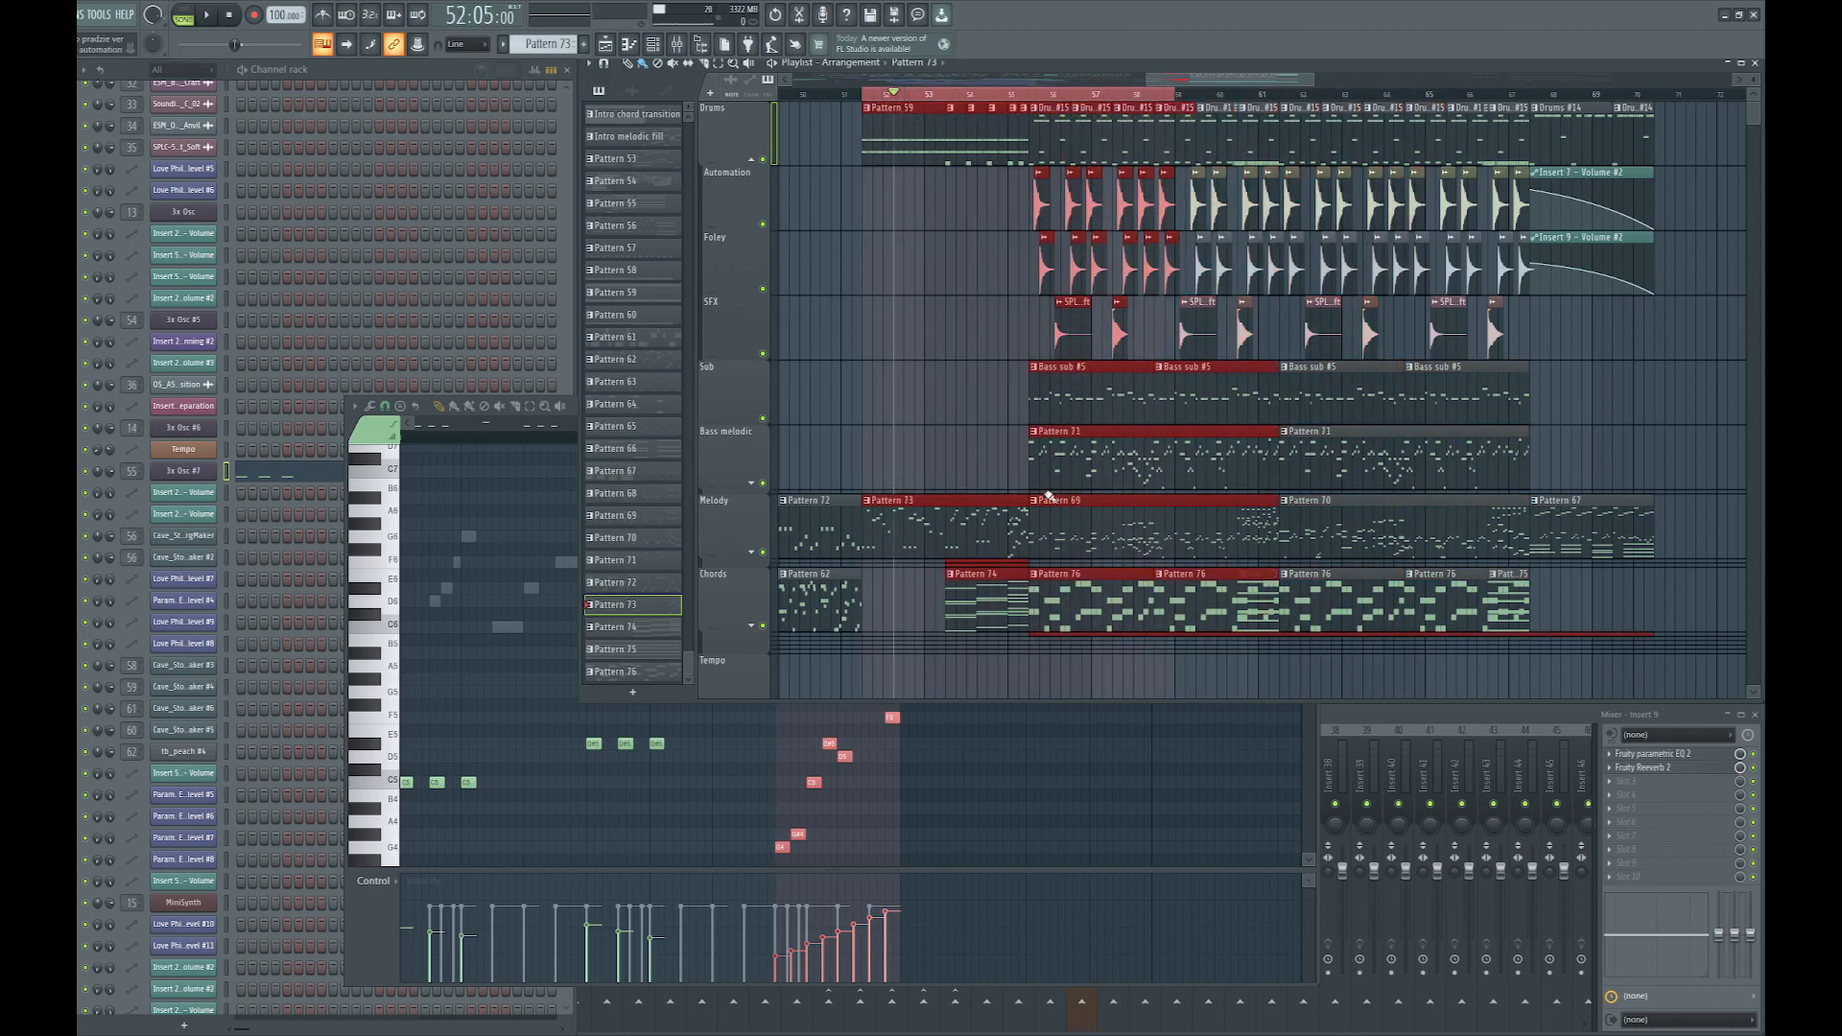
{"action": "left_click", "coordinate": [965, 363]}
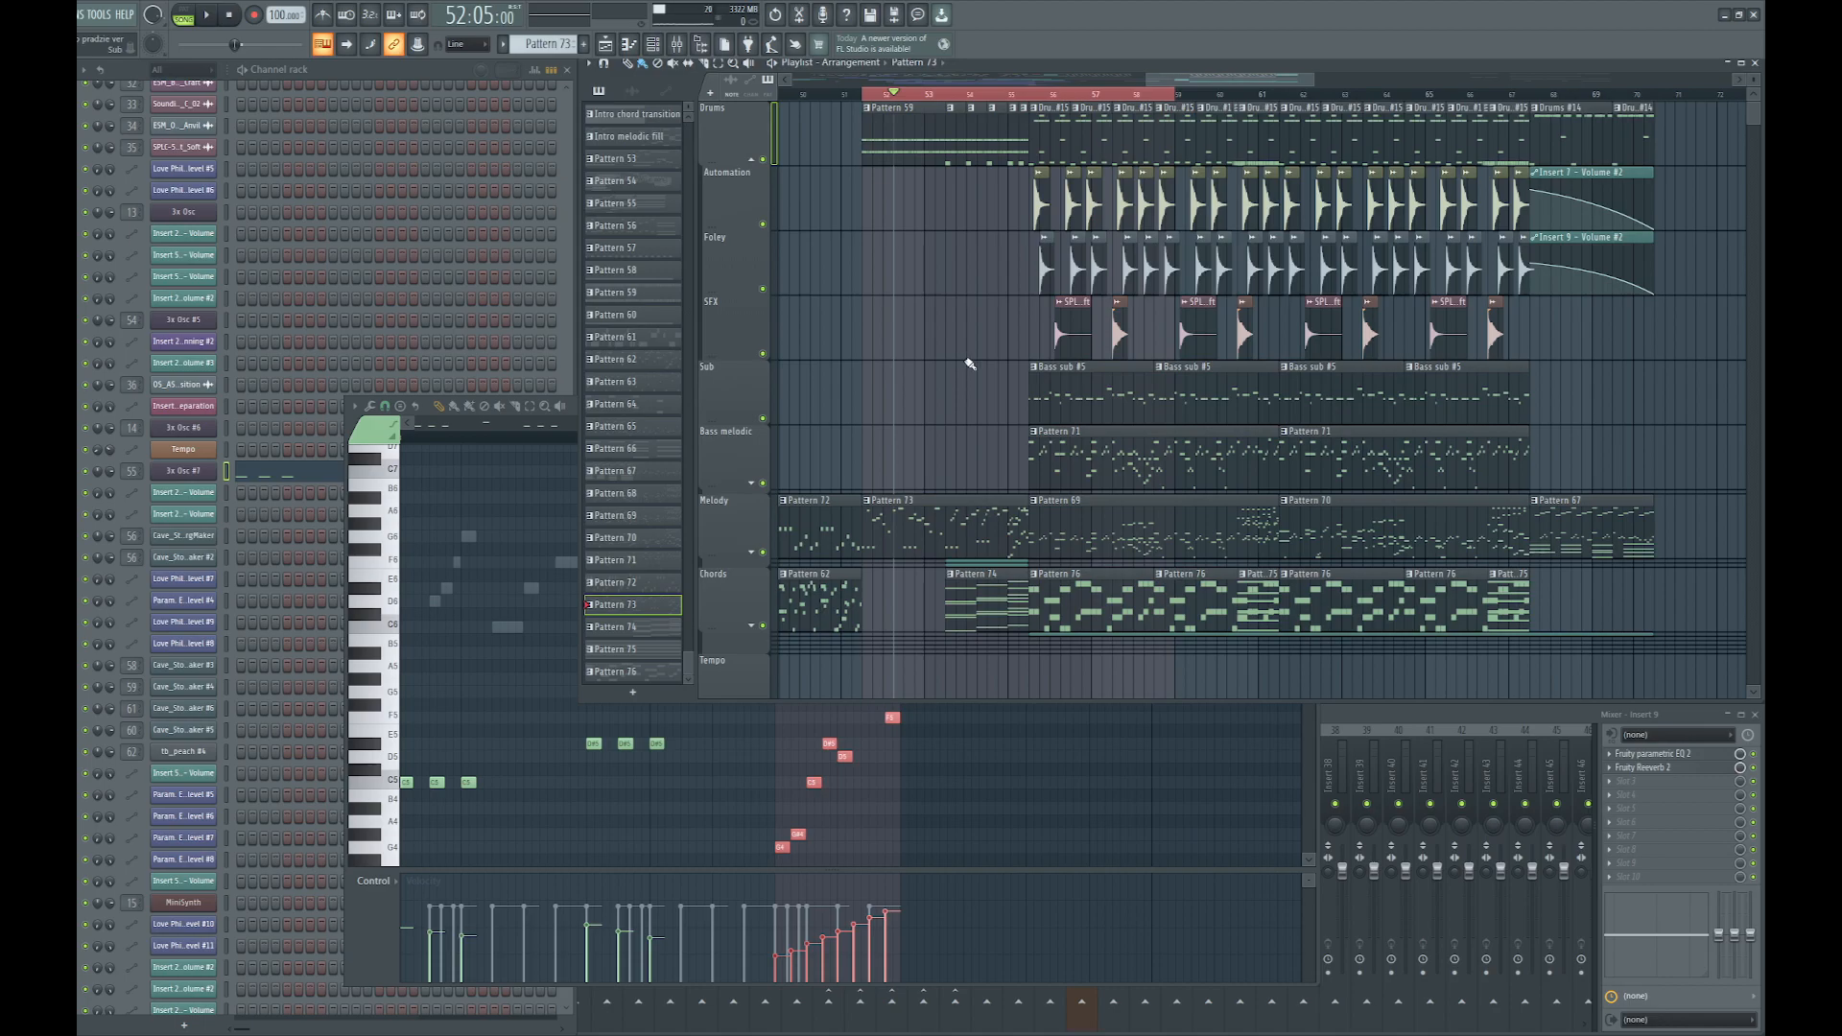
{"action": "key", "text": "space"}
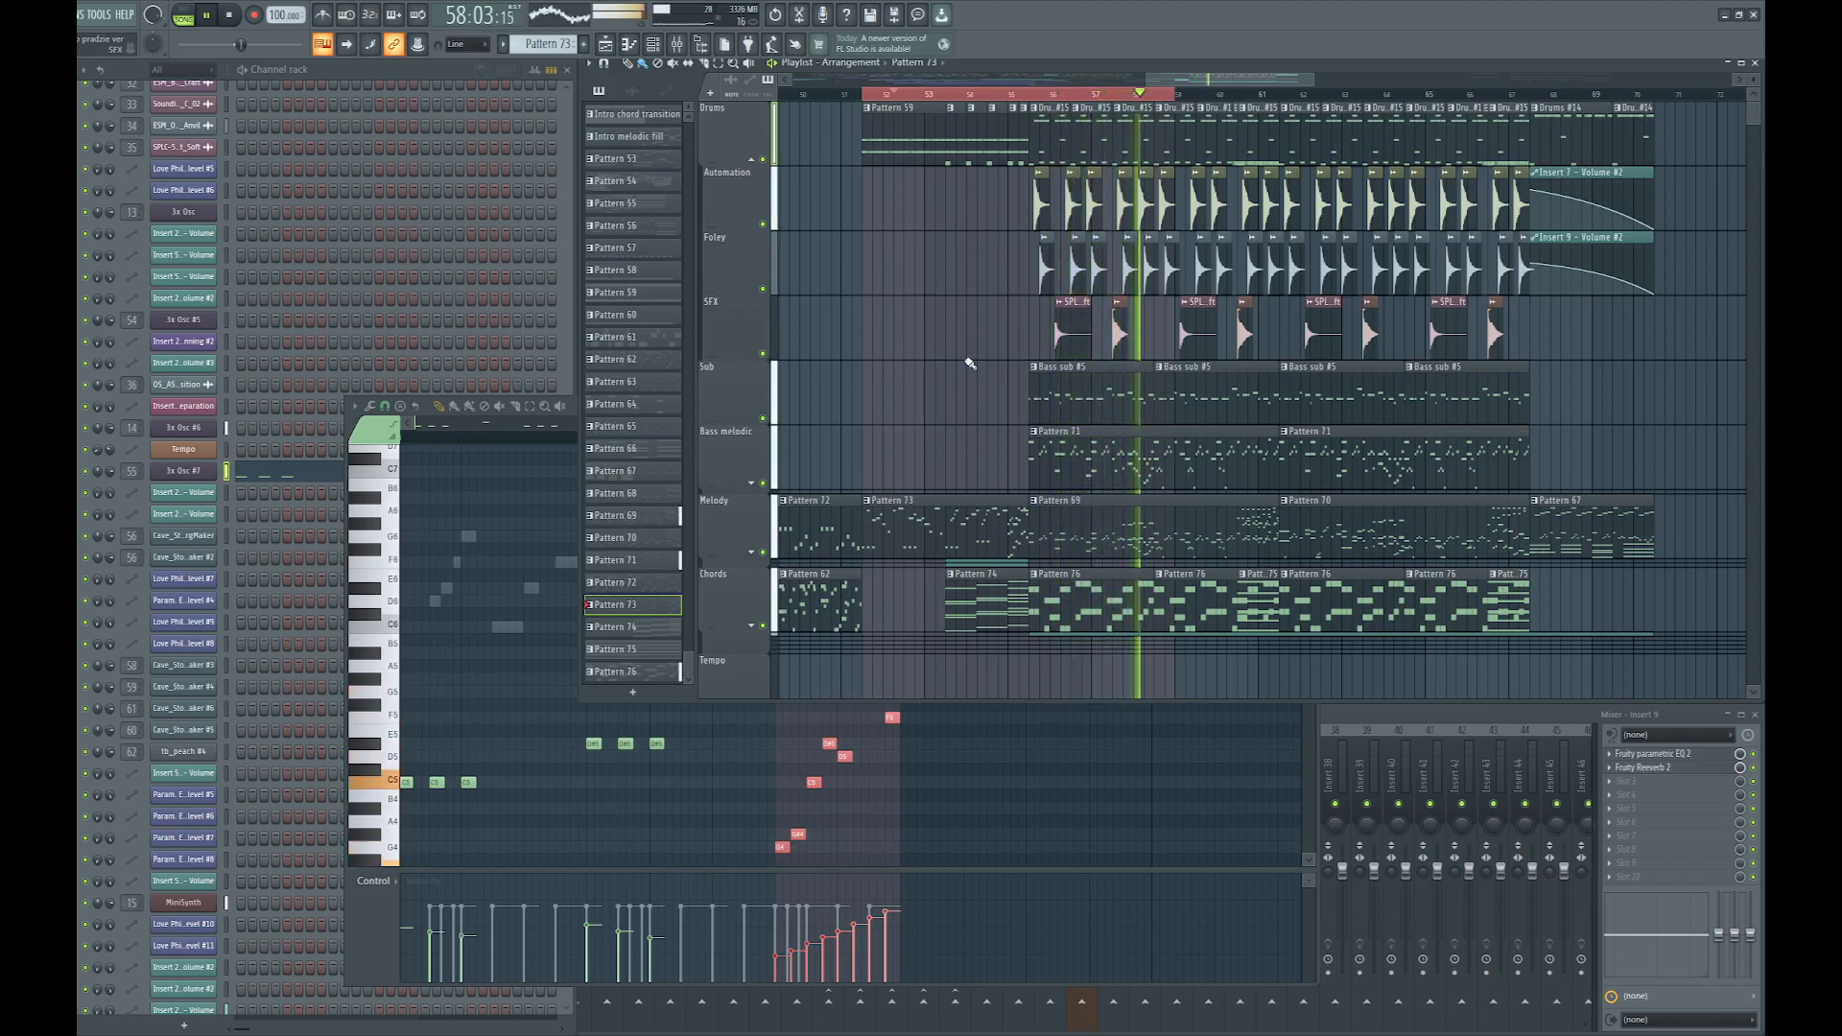
{"action": "key", "text": "space"}
Set a time selection over the whole Pattern 69 and Pattern 70 section and deselect the clips
{"action": "scroll", "coordinate": [1188, 475], "scroll_direction": "up", "scroll_amount": 3}
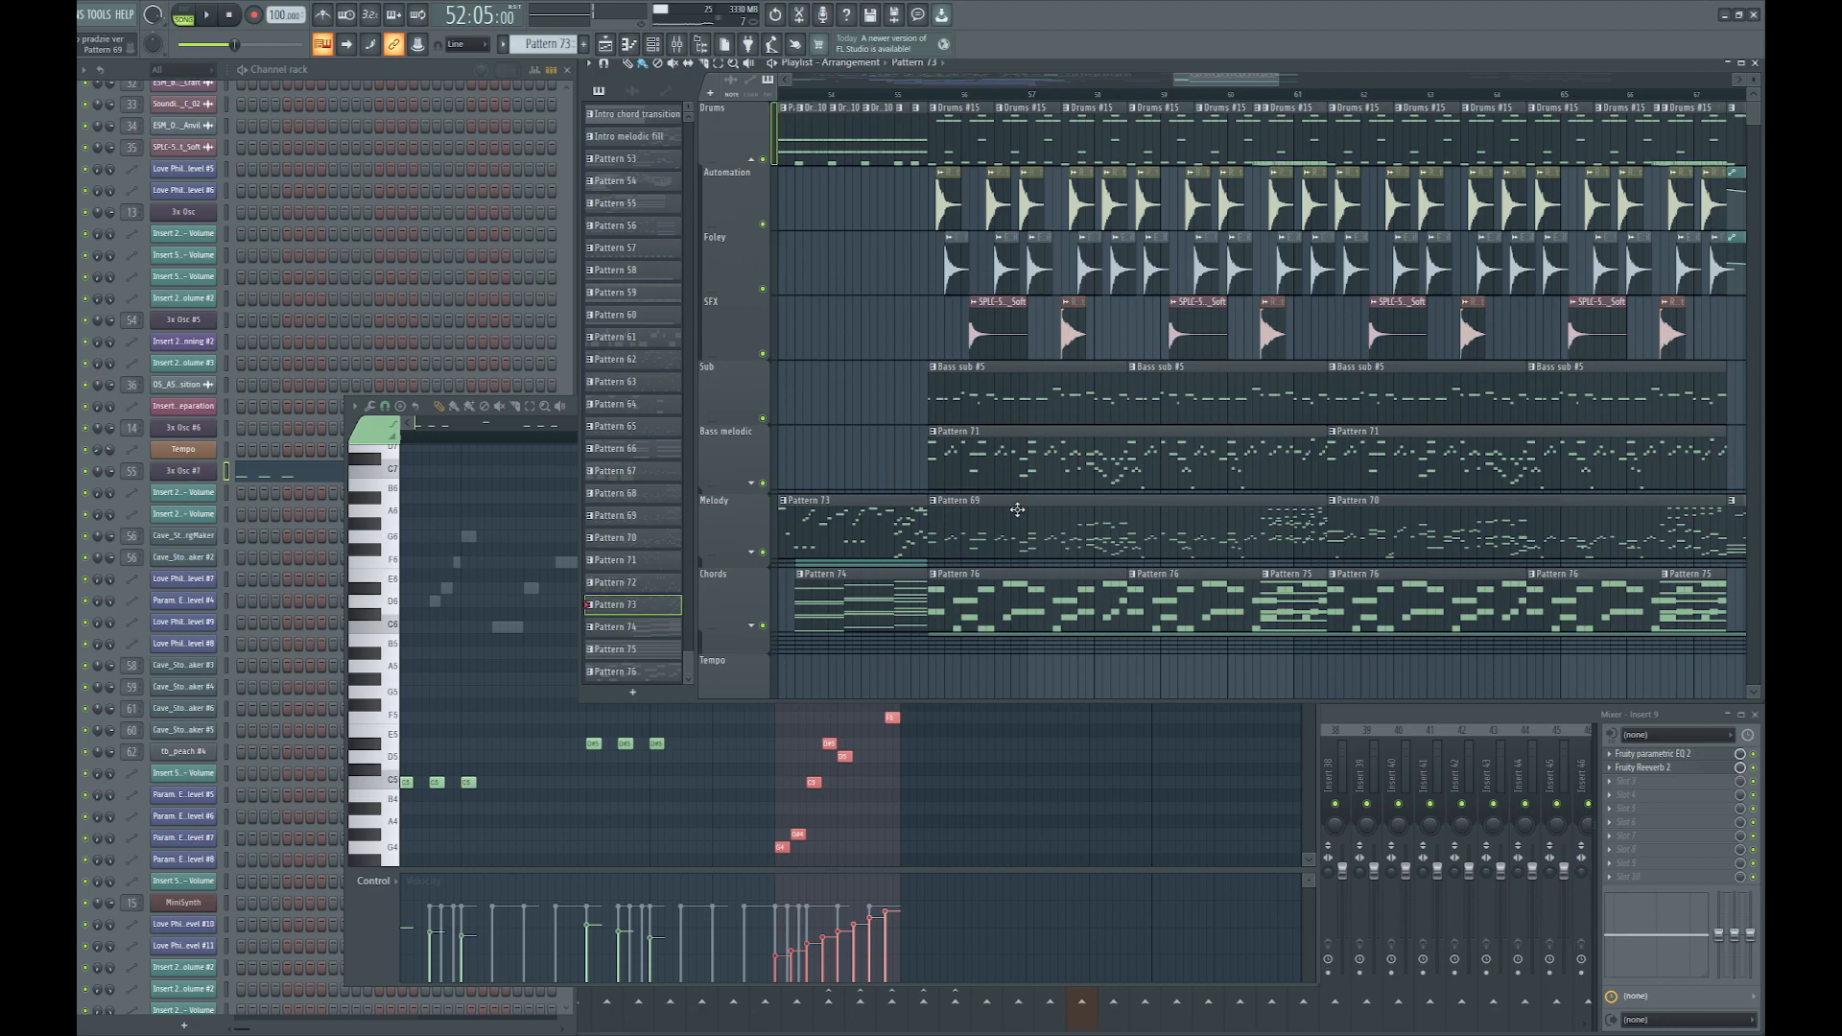
{"action": "scroll", "coordinate": [1017, 509], "scroll_direction": "down", "scroll_amount": 1}
{"action": "scroll", "coordinate": [1021, 514], "scroll_direction": "down", "scroll_amount": 2}
{"action": "scroll", "coordinate": [1420, 480], "scroll_direction": "up", "scroll_amount": 2}
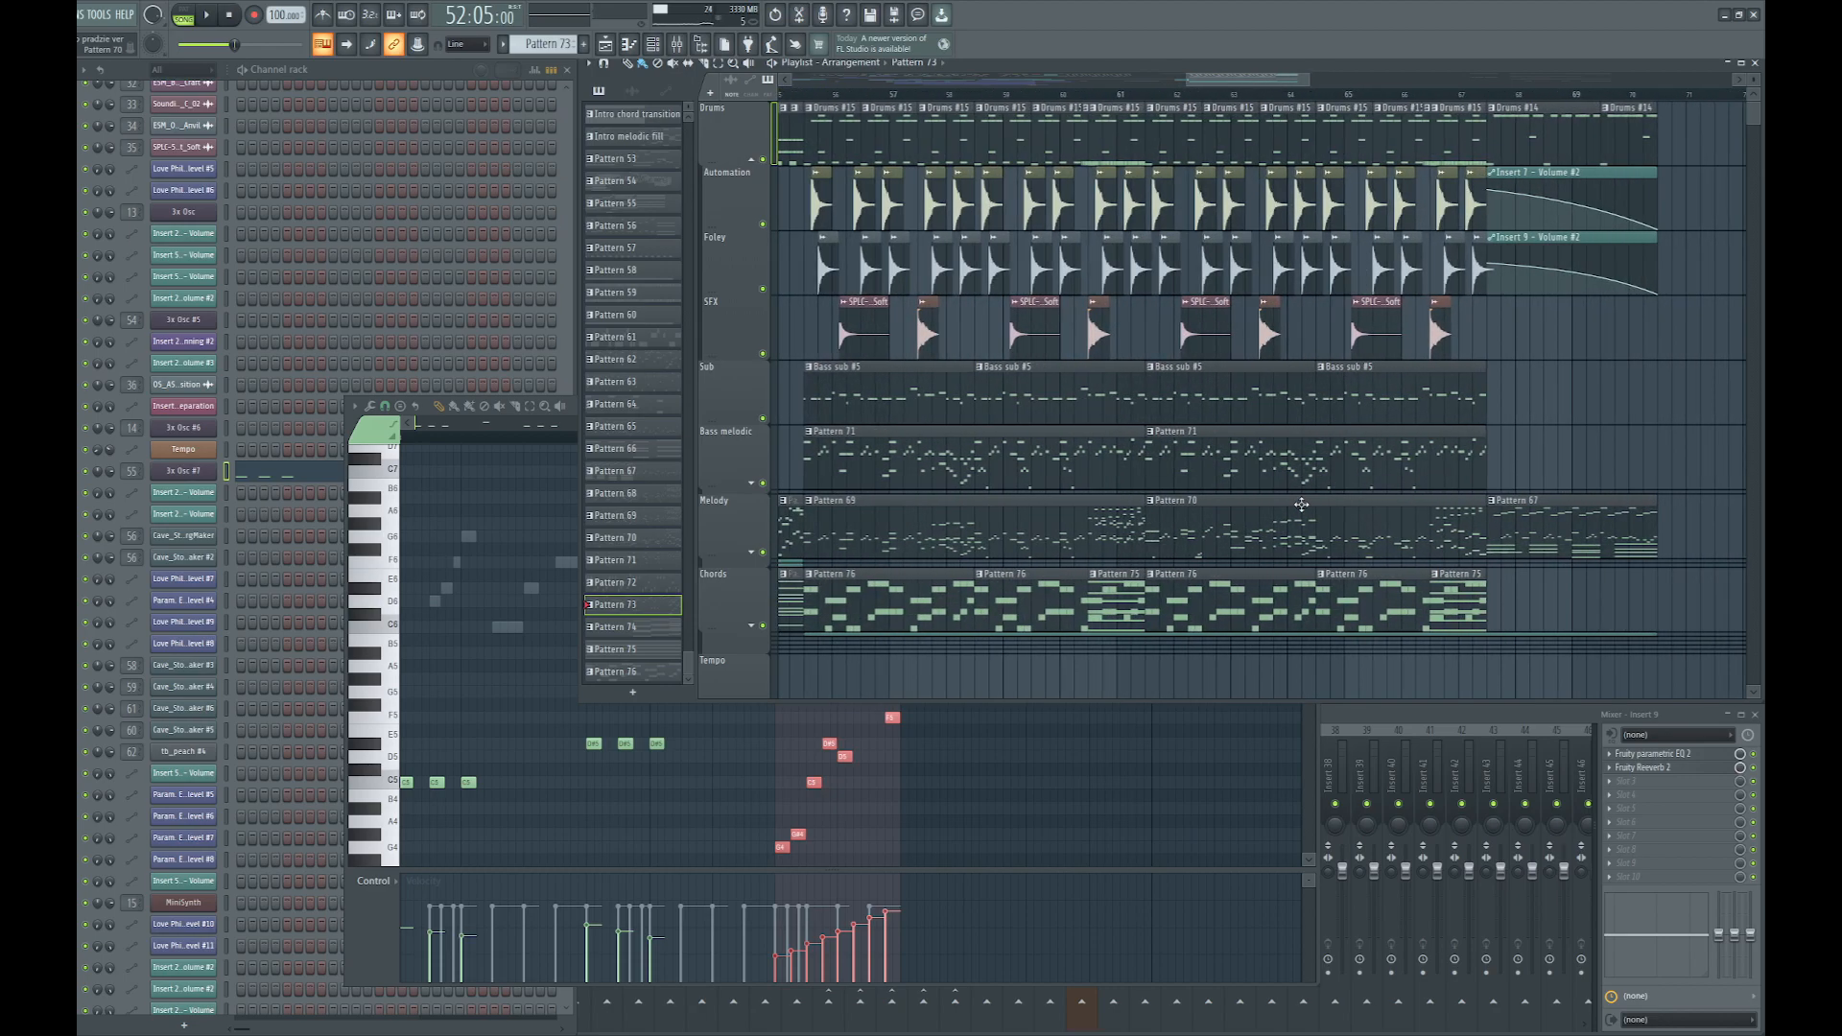
{"action": "left_click_drag", "start_coordinate": [808, 96], "coordinate": [1487, 95]}
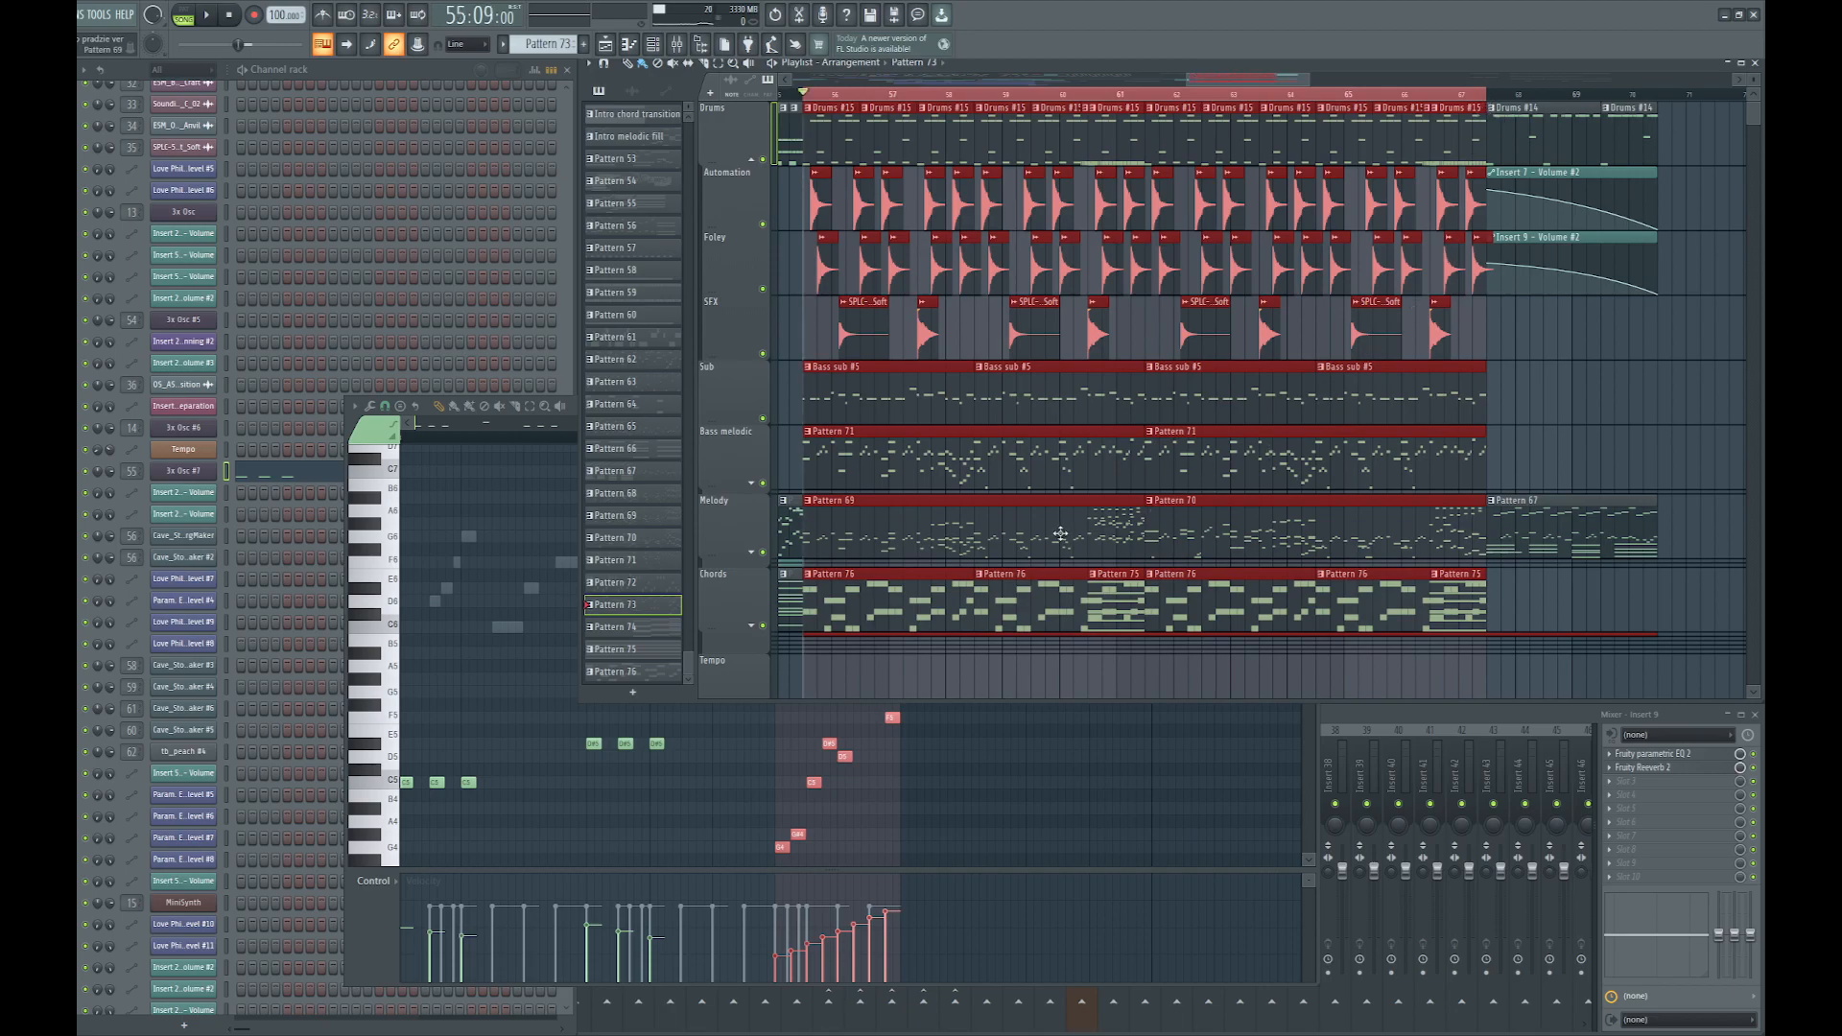
{"action": "left_click", "coordinate": [1556, 413], "text": "ctrl"}
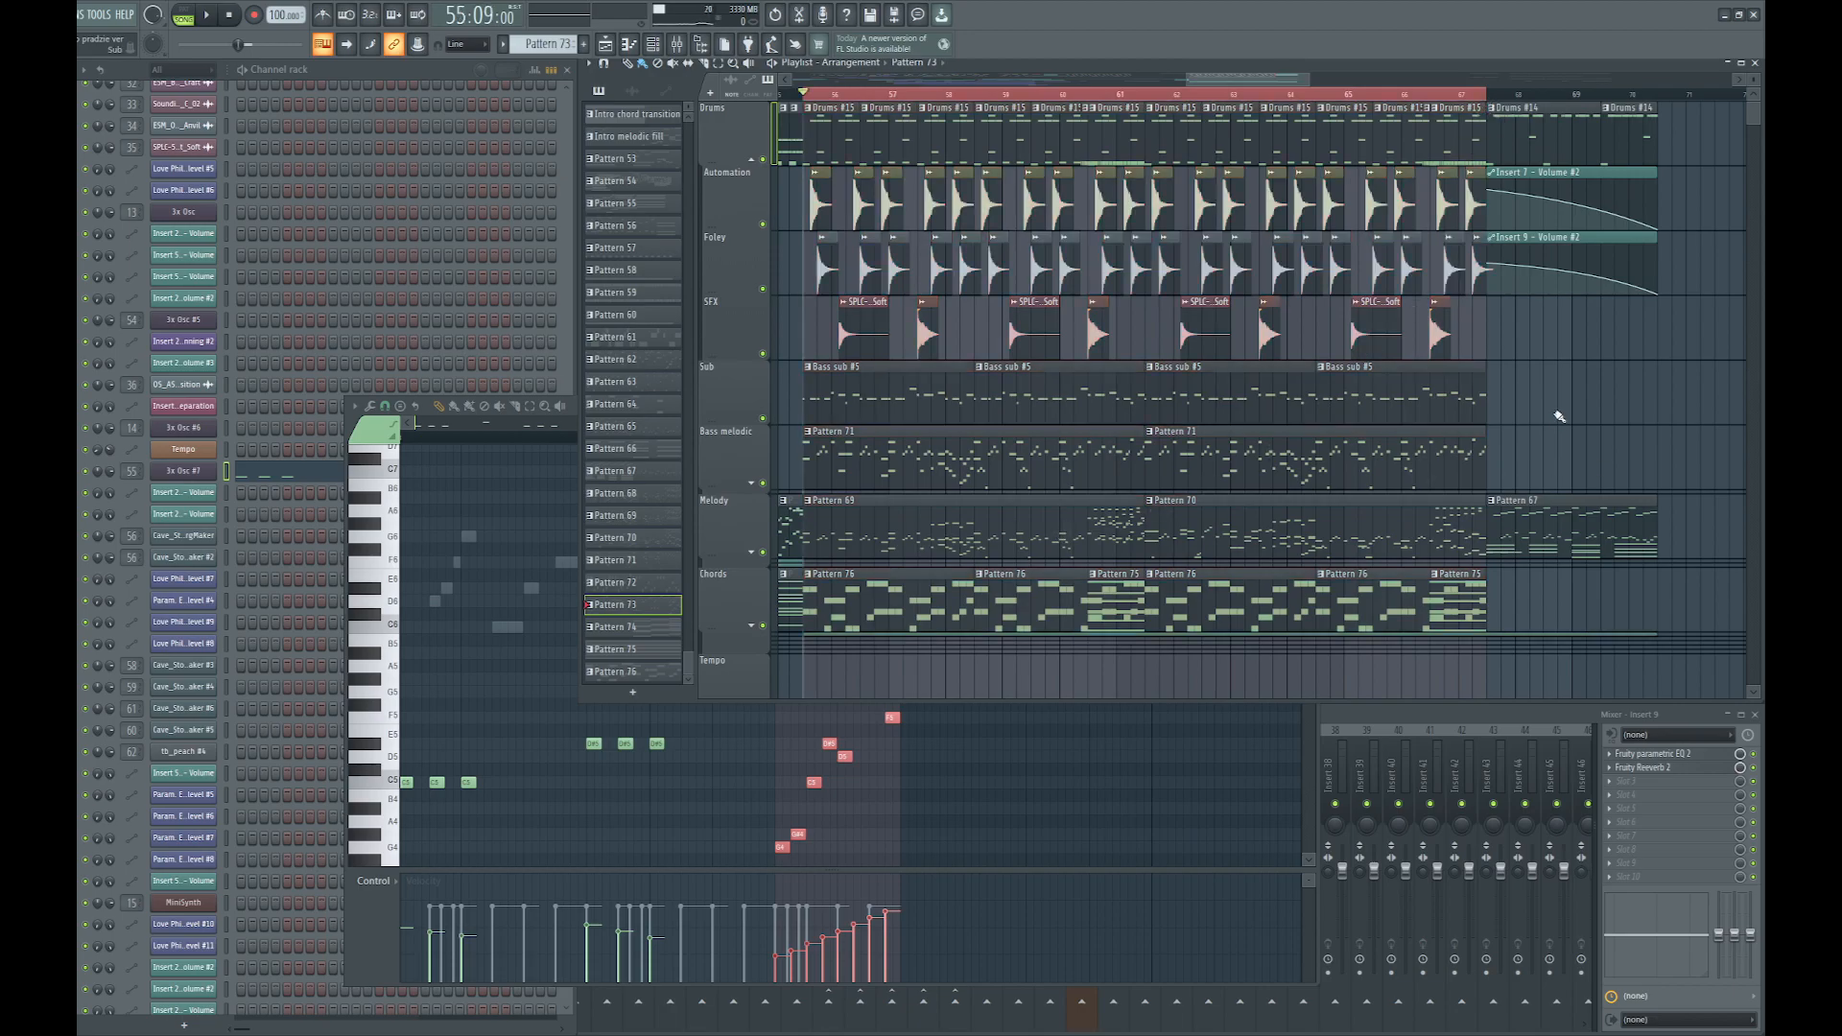
Pick the Pattern 76 chords, switch playback to pattern mode, clear the piano roll's time selection, play the pattern and stop
{"action": "left_click", "coordinate": [895, 598]}
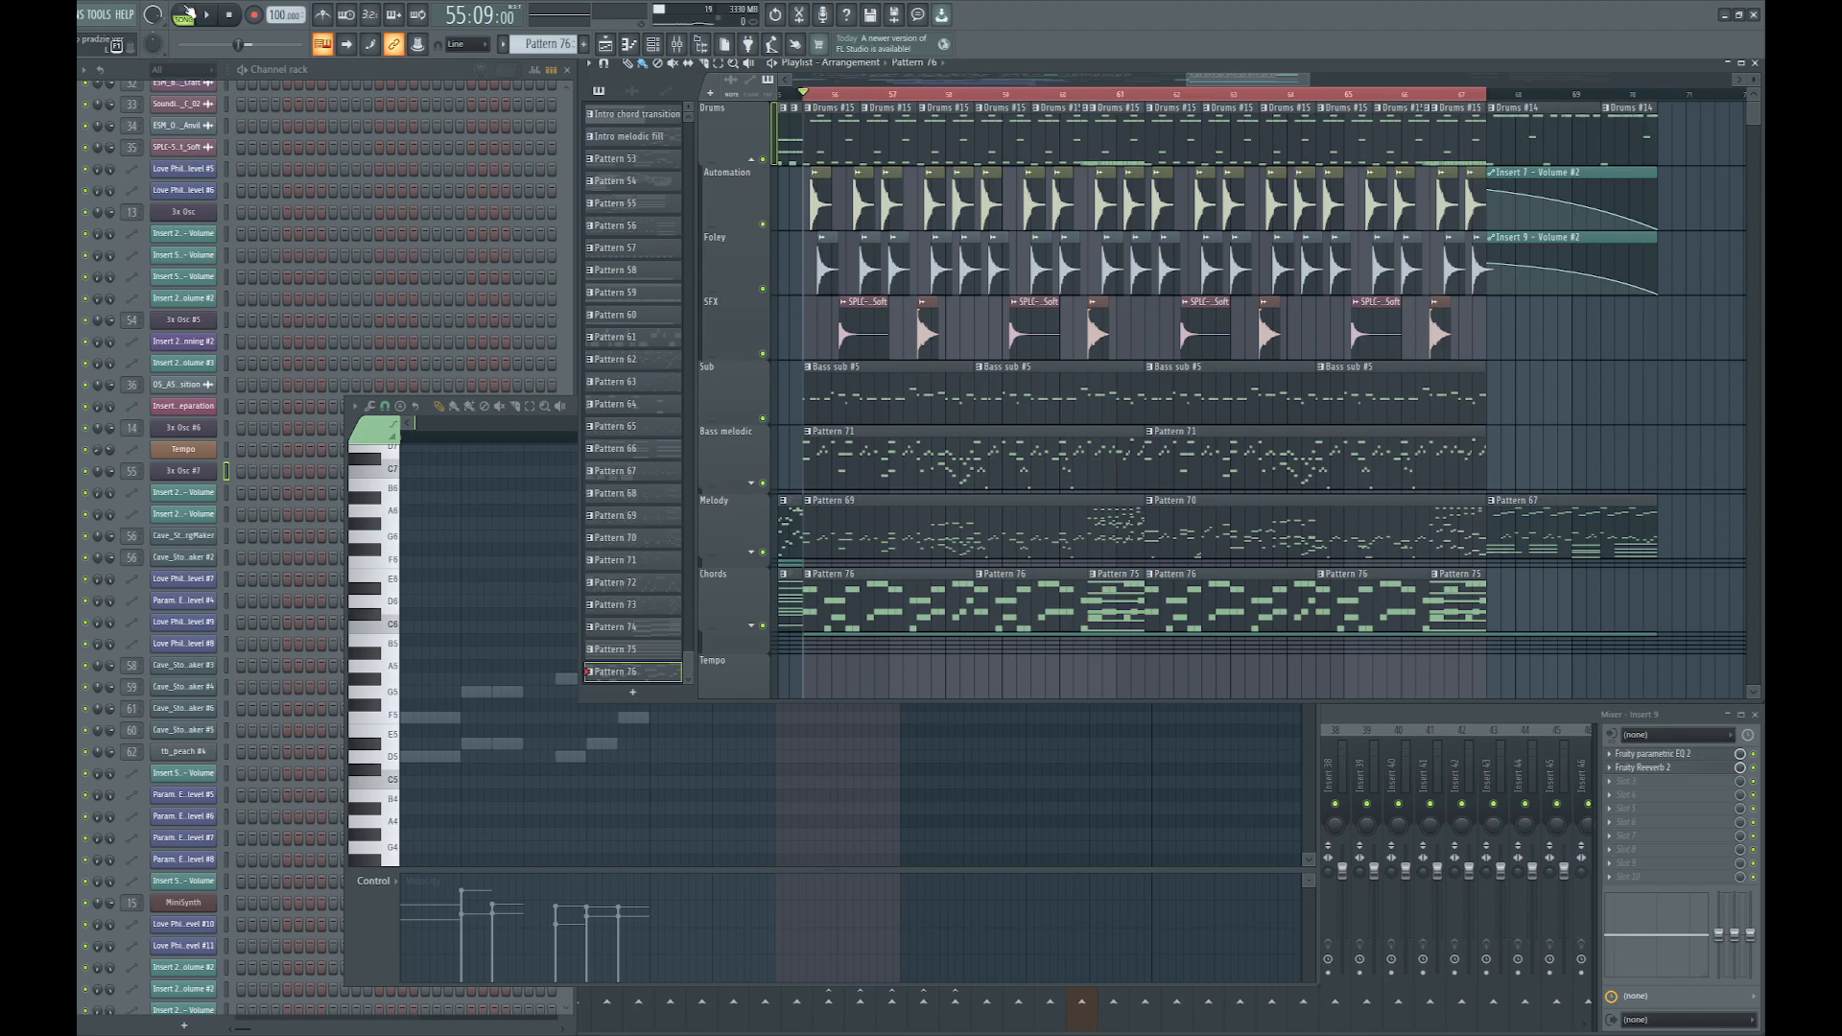
{"action": "left_click", "coordinate": [186, 14]}
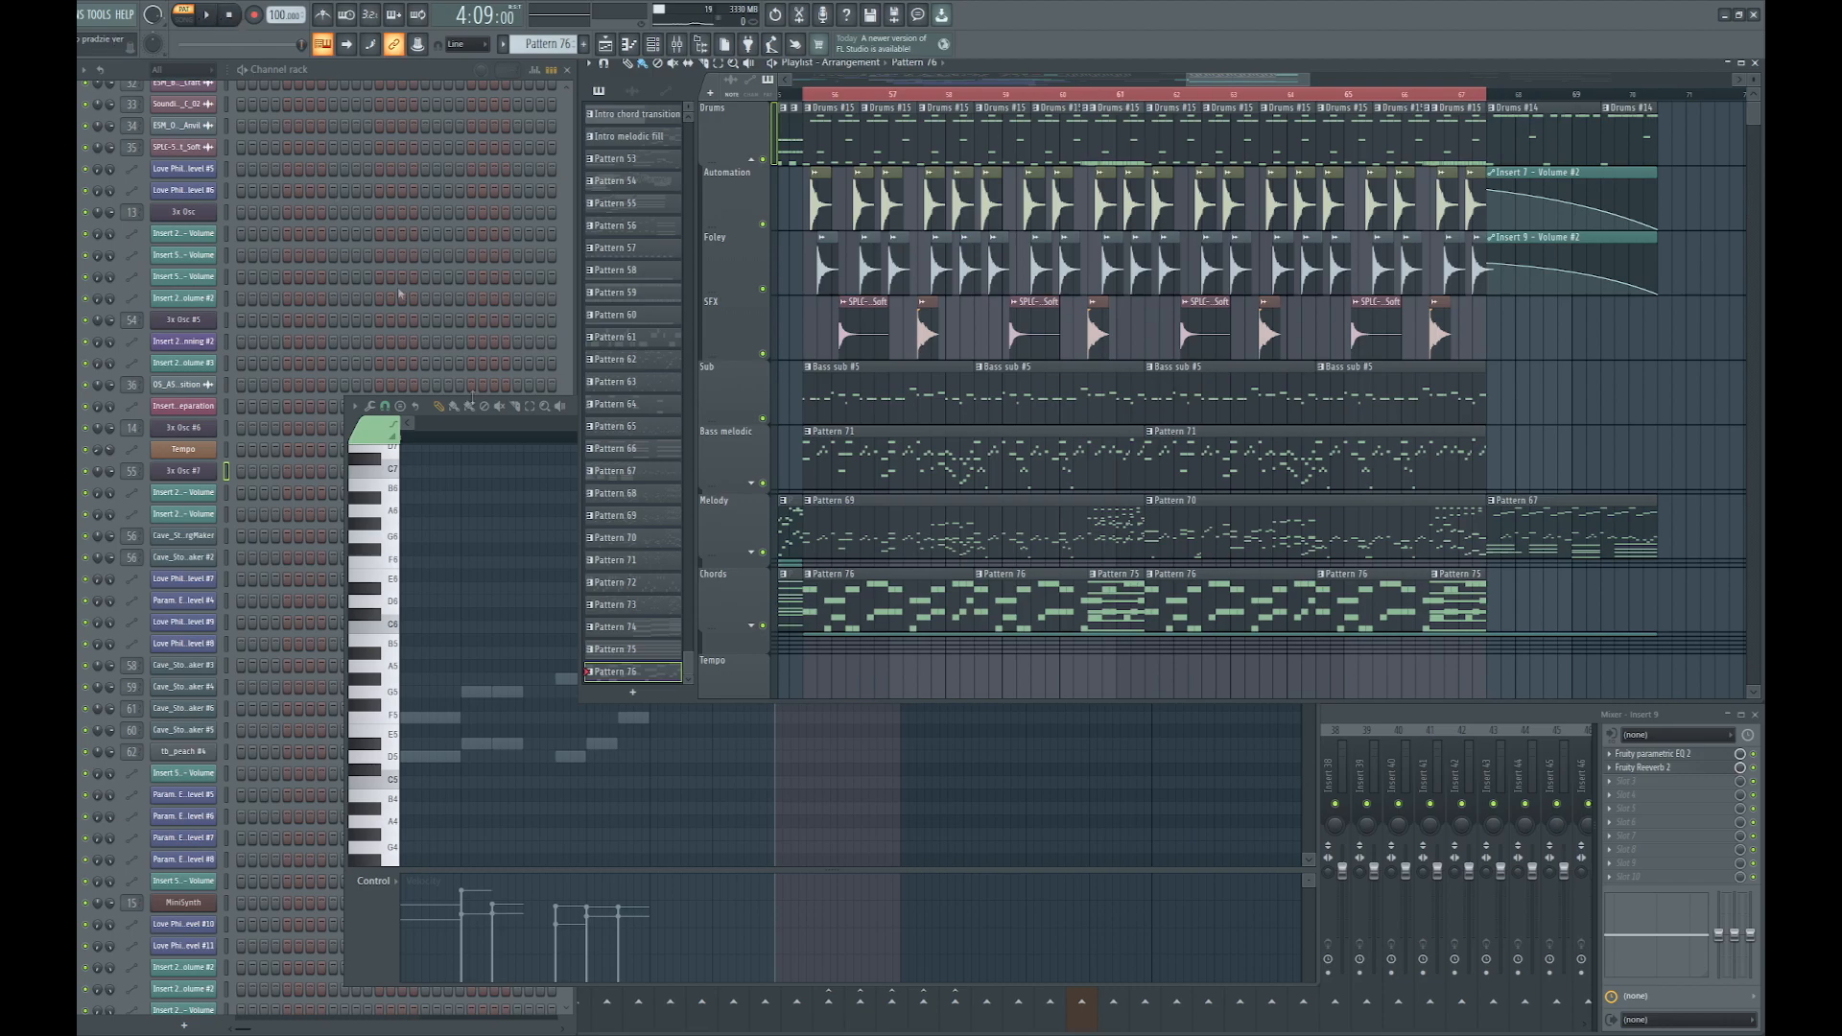
{"action": "right_click", "coordinate": [867, 745]}
{"action": "left_click", "coordinate": [231, 15]}
{"action": "key", "text": "space"}
{"action": "scroll", "coordinate": [662, 609], "scroll_direction": "down", "scroll_amount": 3}
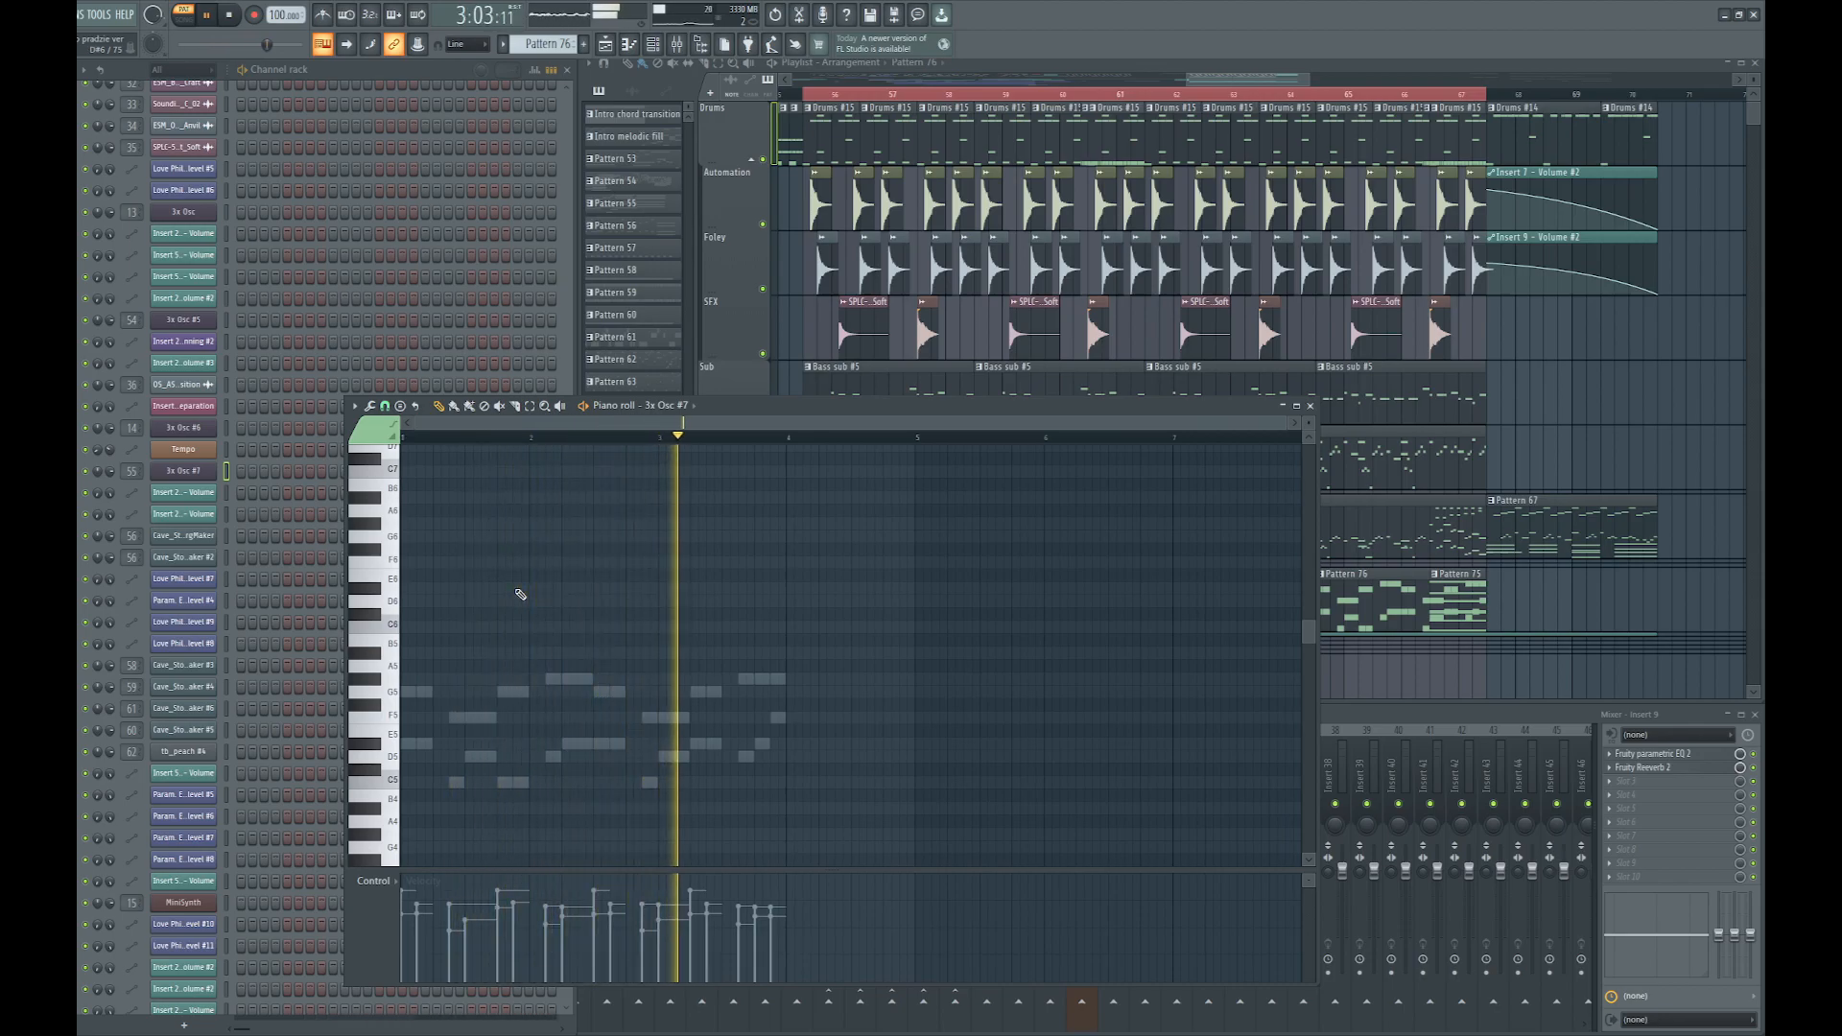
{"action": "key", "text": "space"}
Pick the Pattern 69 melody clip and then the Pattern 70 clip to compare their 3x Osc #7 notes
{"action": "left_click", "coordinate": [1622, 439]}
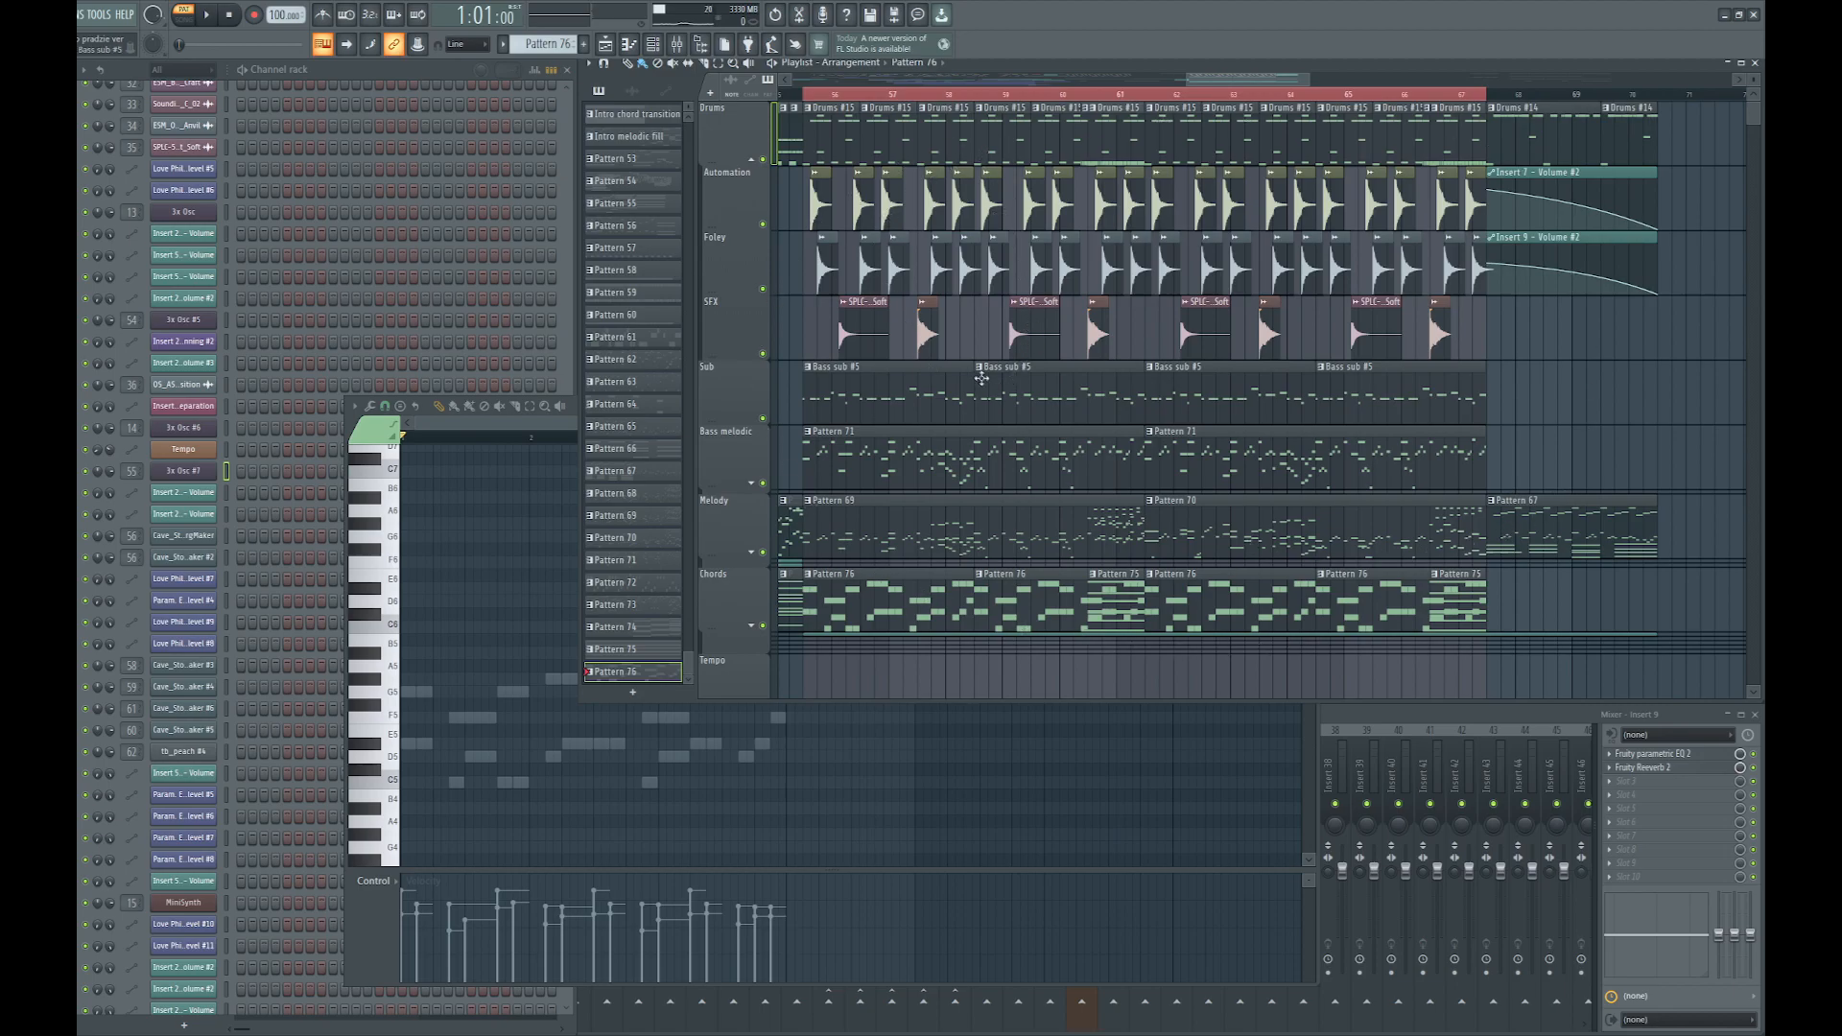
{"action": "scroll", "coordinate": [982, 378], "scroll_direction": "down", "scroll_amount": 3, "text": "ctrl"}
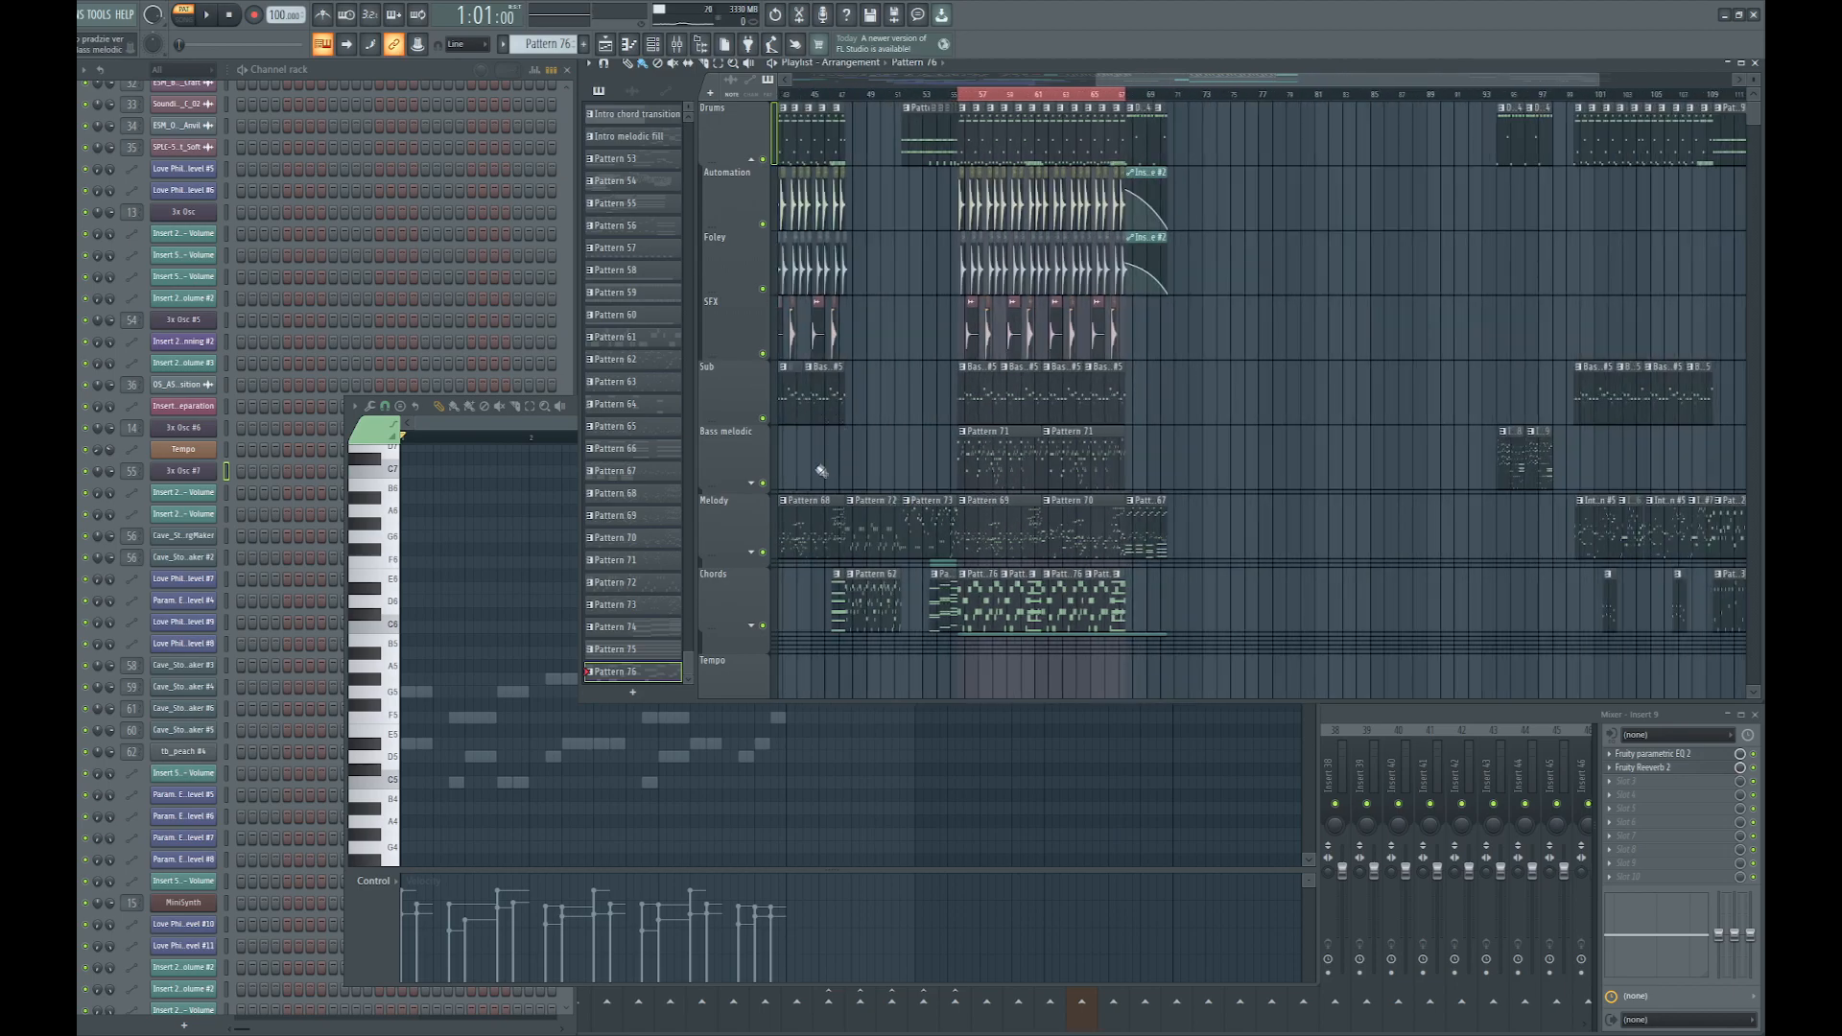
{"action": "scroll", "coordinate": [822, 471], "scroll_direction": "up", "scroll_amount": 4, "text": "ctrl"}
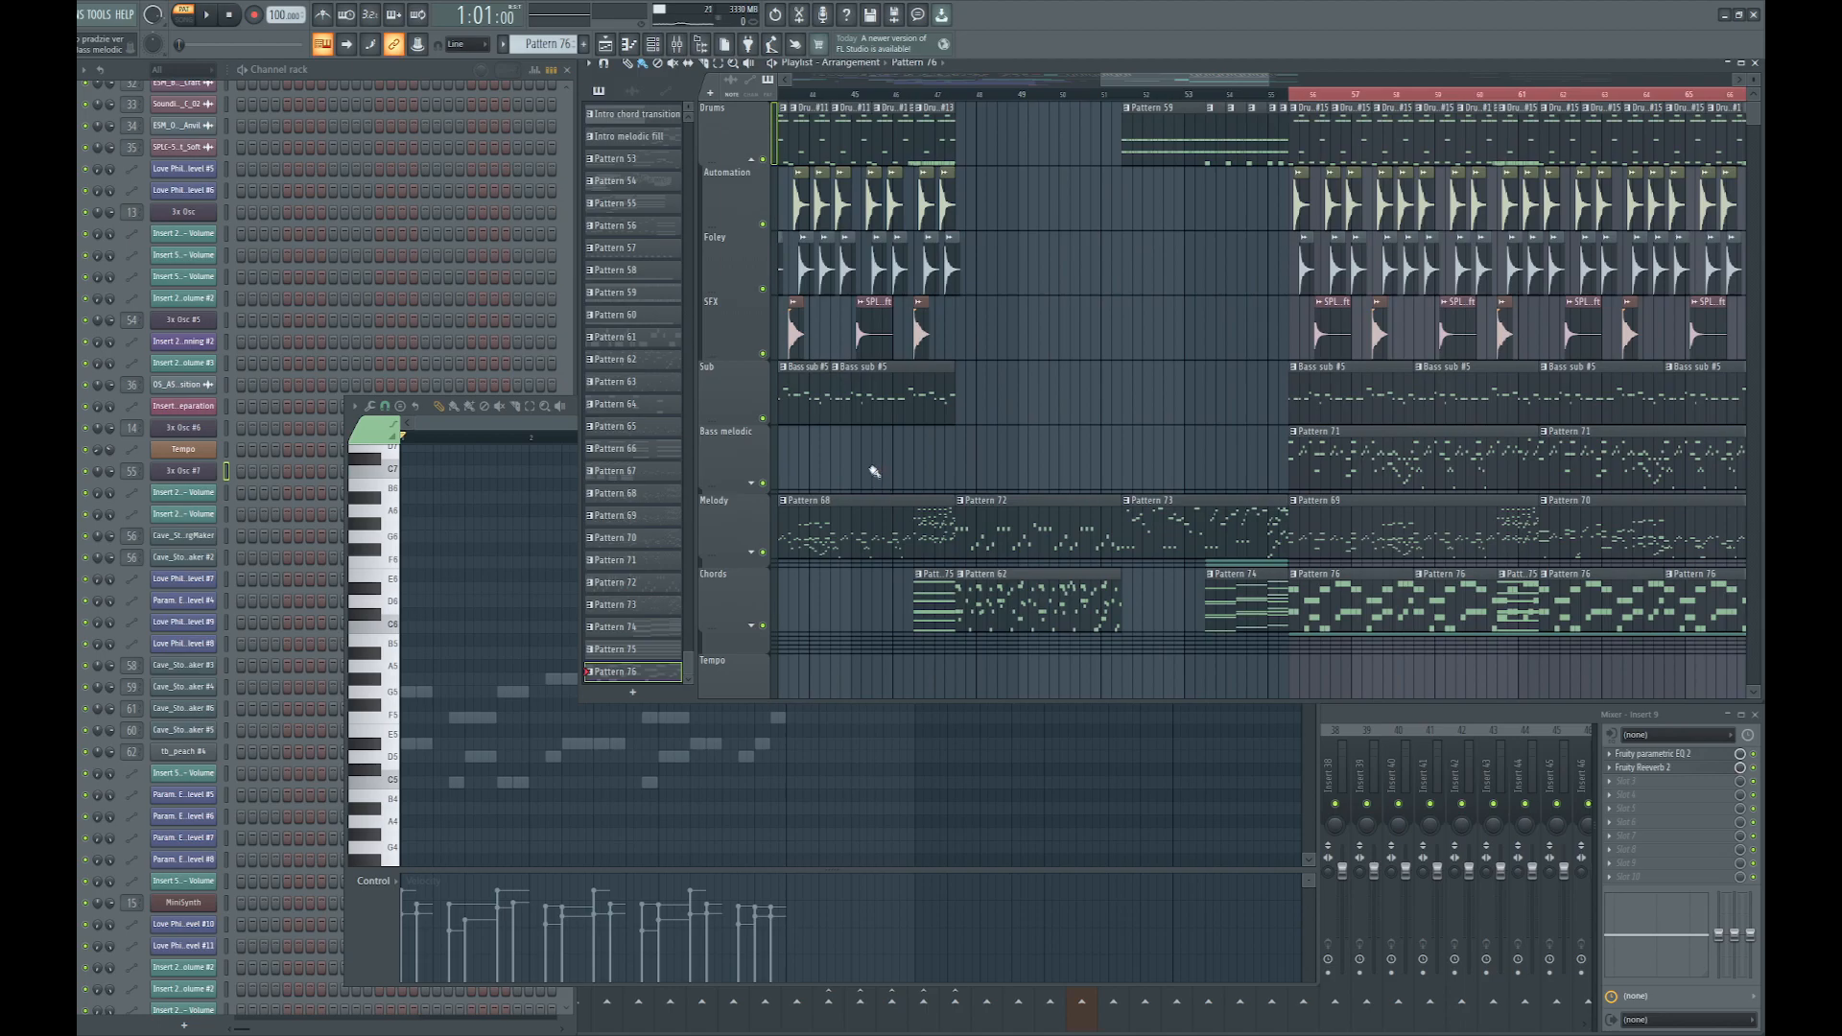
{"action": "scroll", "coordinate": [874, 471], "scroll_direction": "down", "scroll_amount": 2, "text": "ctrl"}
{"action": "scroll", "coordinate": [1131, 578], "scroll_direction": "up", "scroll_amount": 4}
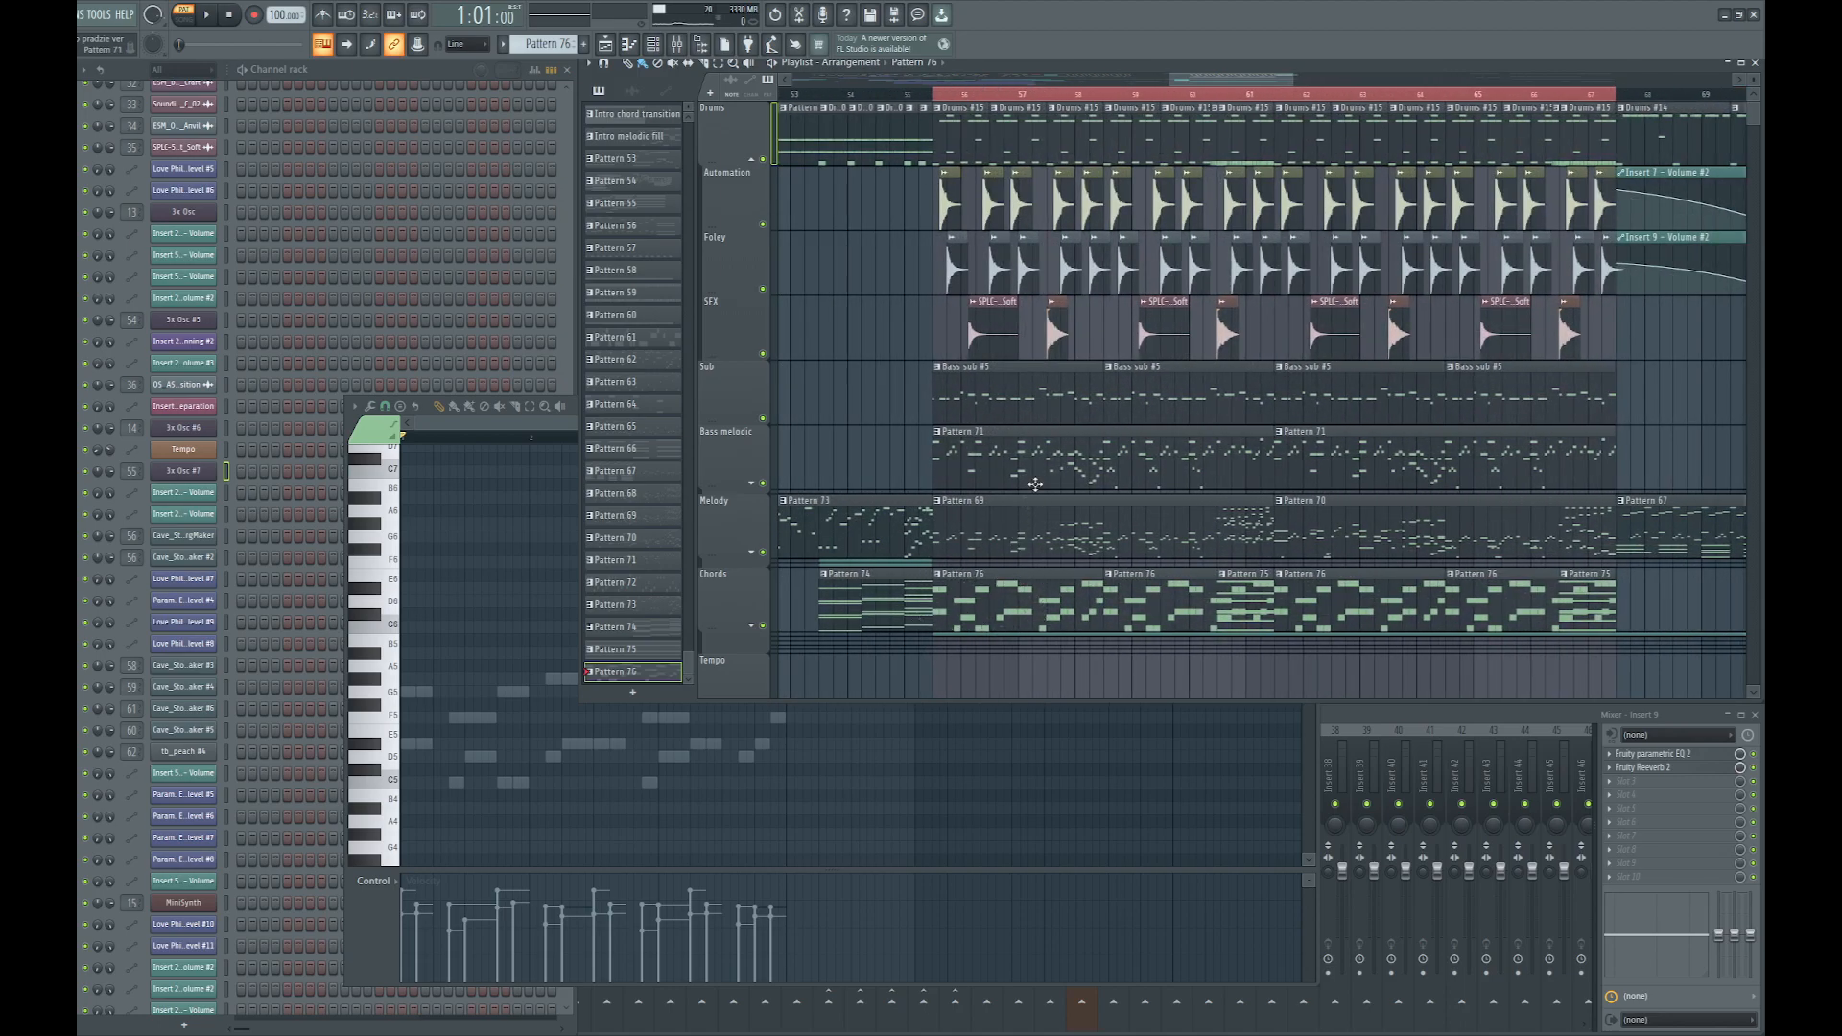
{"action": "left_click", "coordinate": [1226, 521]}
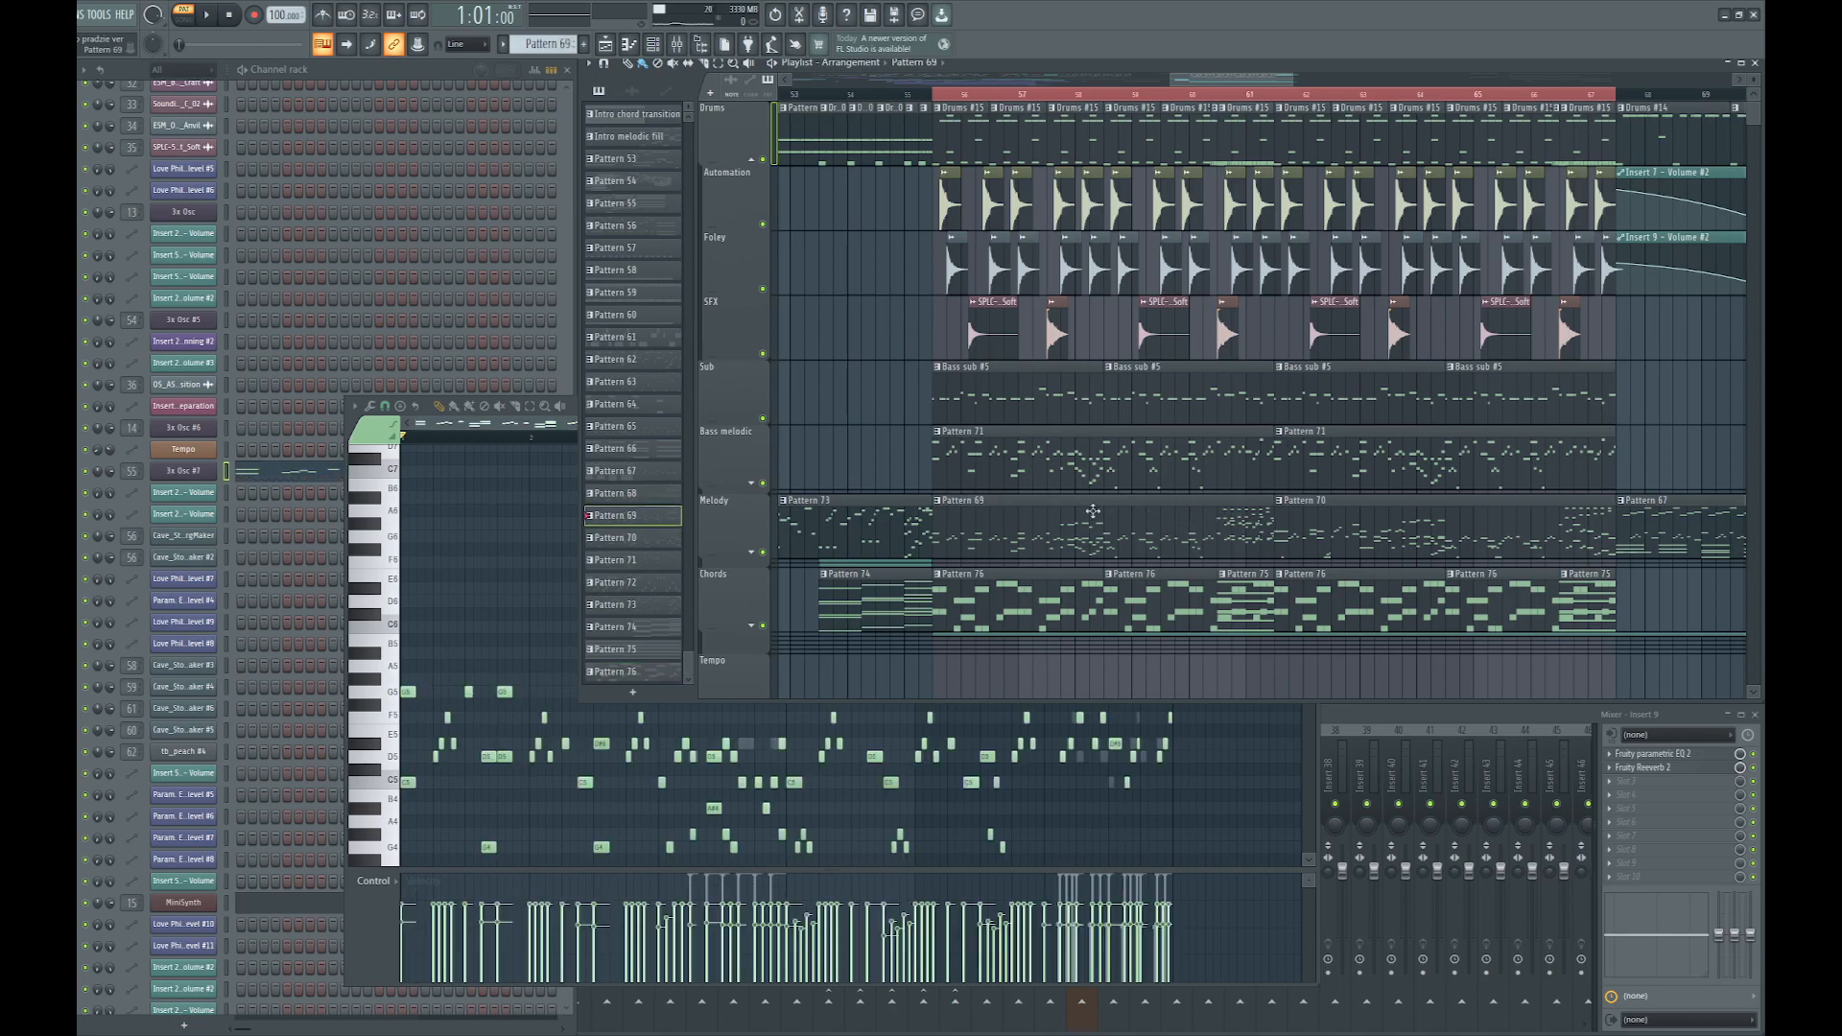
{"action": "left_click", "coordinate": [440, 74]}
{"action": "scroll", "coordinate": [1310, 518], "scroll_direction": "up", "scroll_amount": 2}
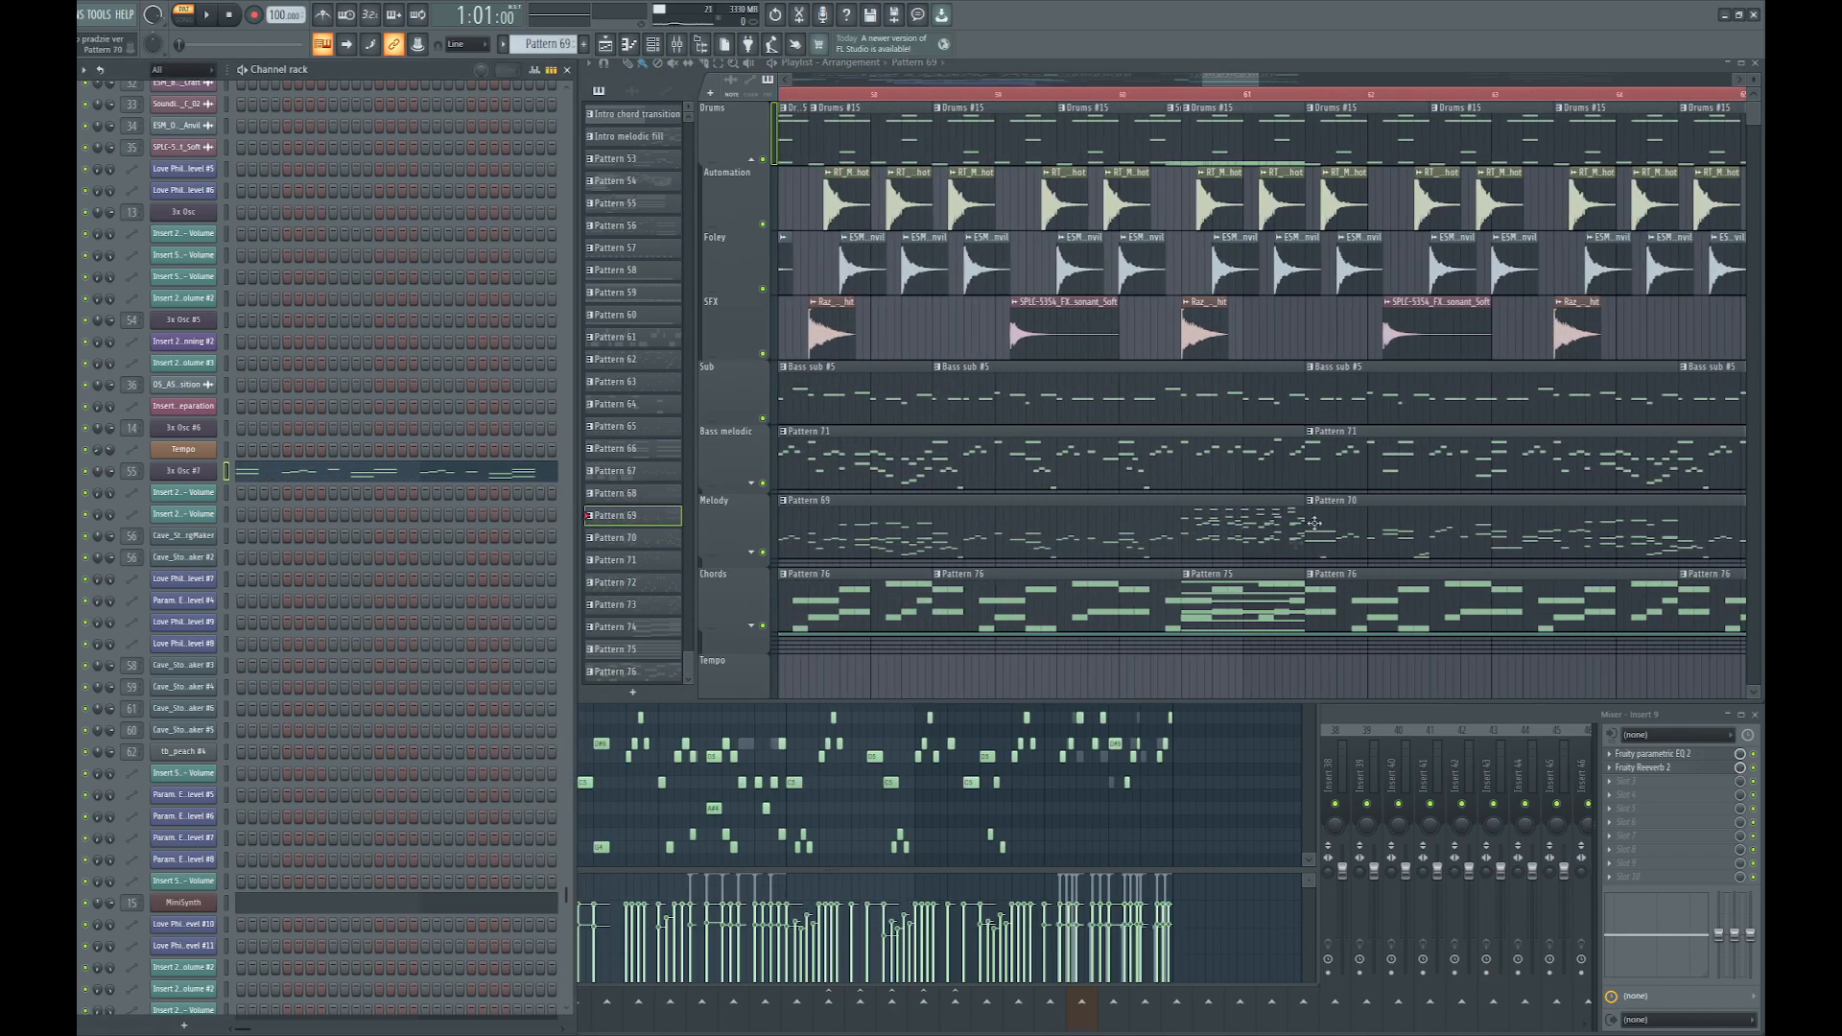
{"action": "scroll", "coordinate": [1301, 518], "scroll_direction": "down", "scroll_amount": 4}
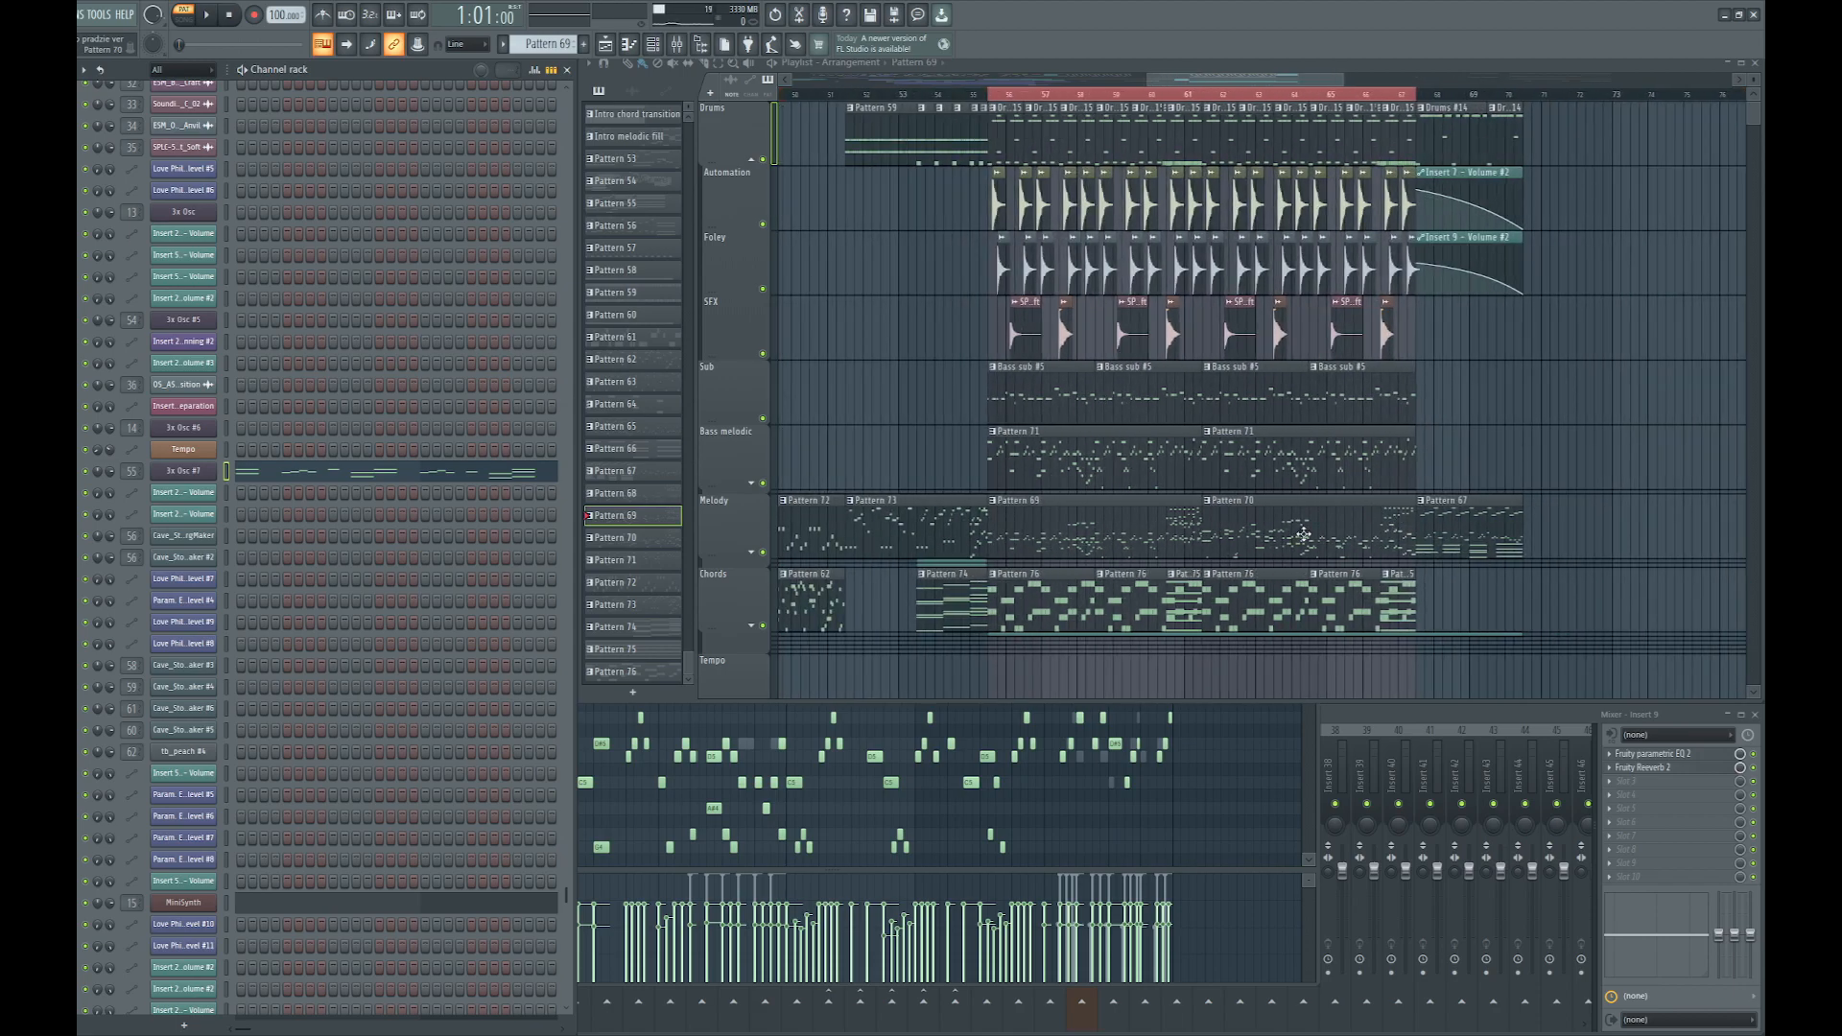
{"action": "left_click", "coordinate": [1303, 534]}
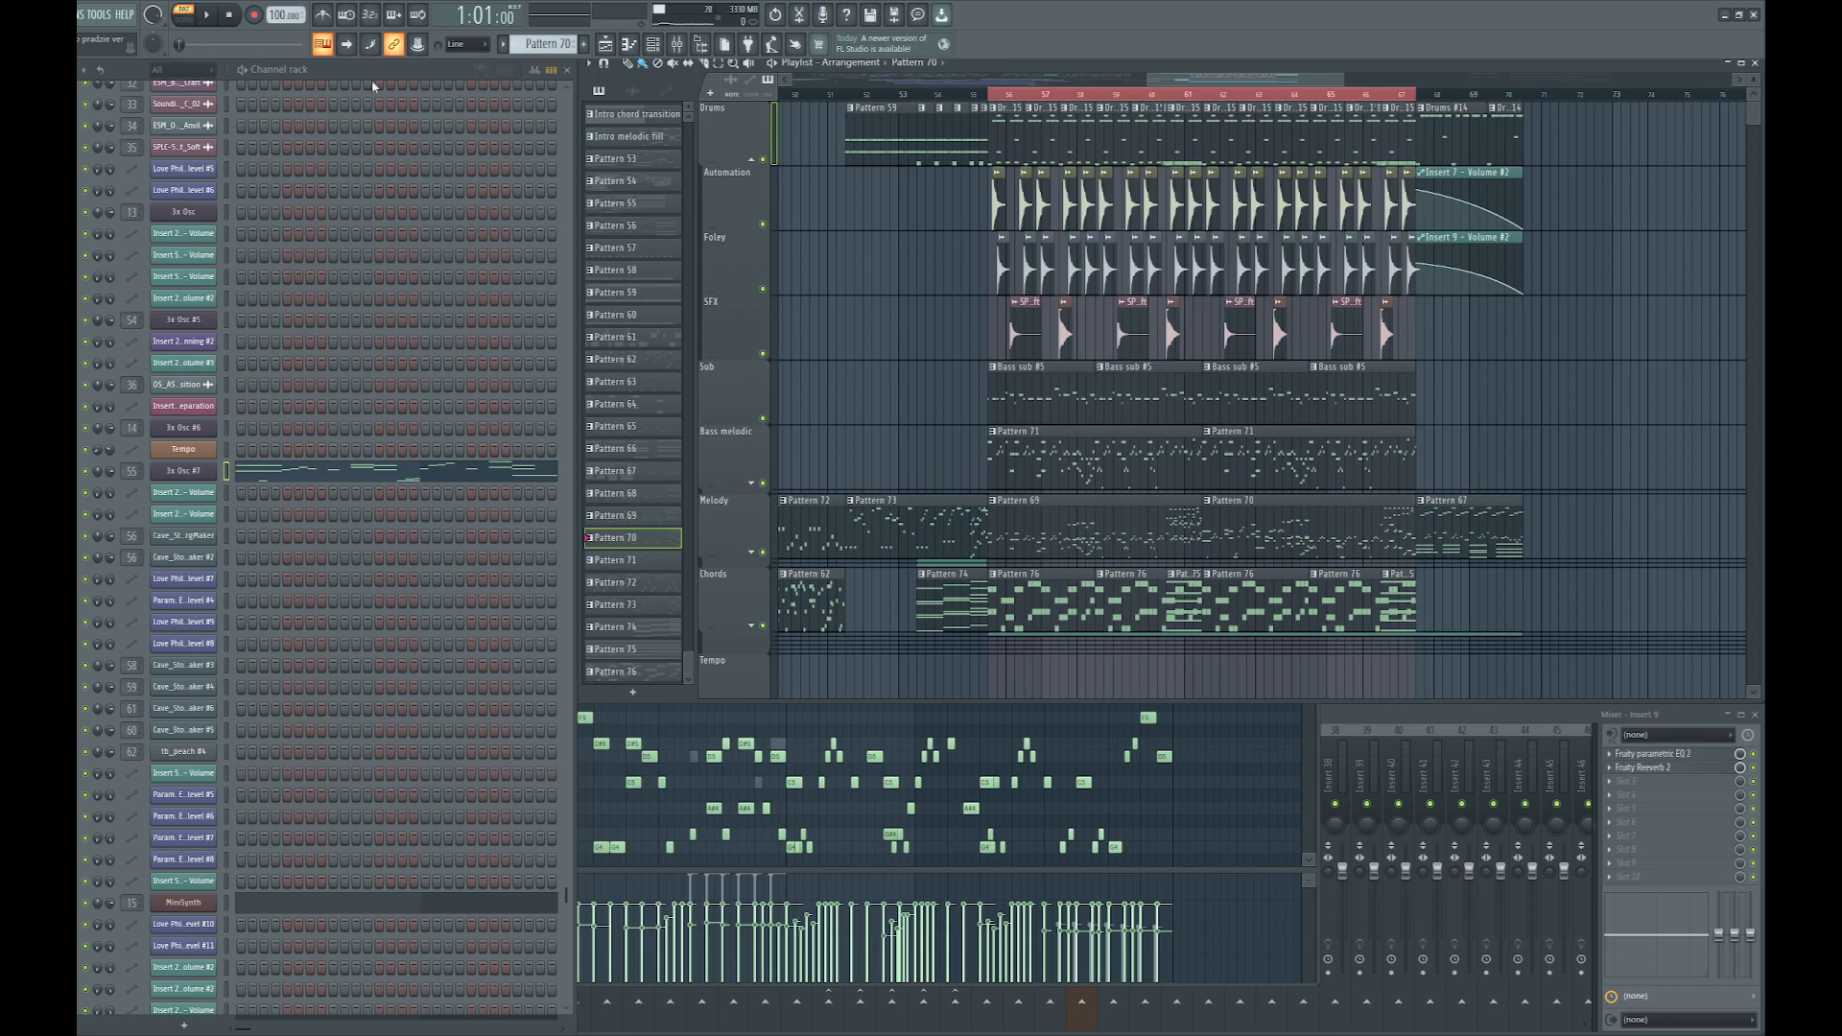
Play the selected Pattern 69 and Pattern 70 section in song mode, stop and clear the time selection
{"action": "key", "text": "space"}
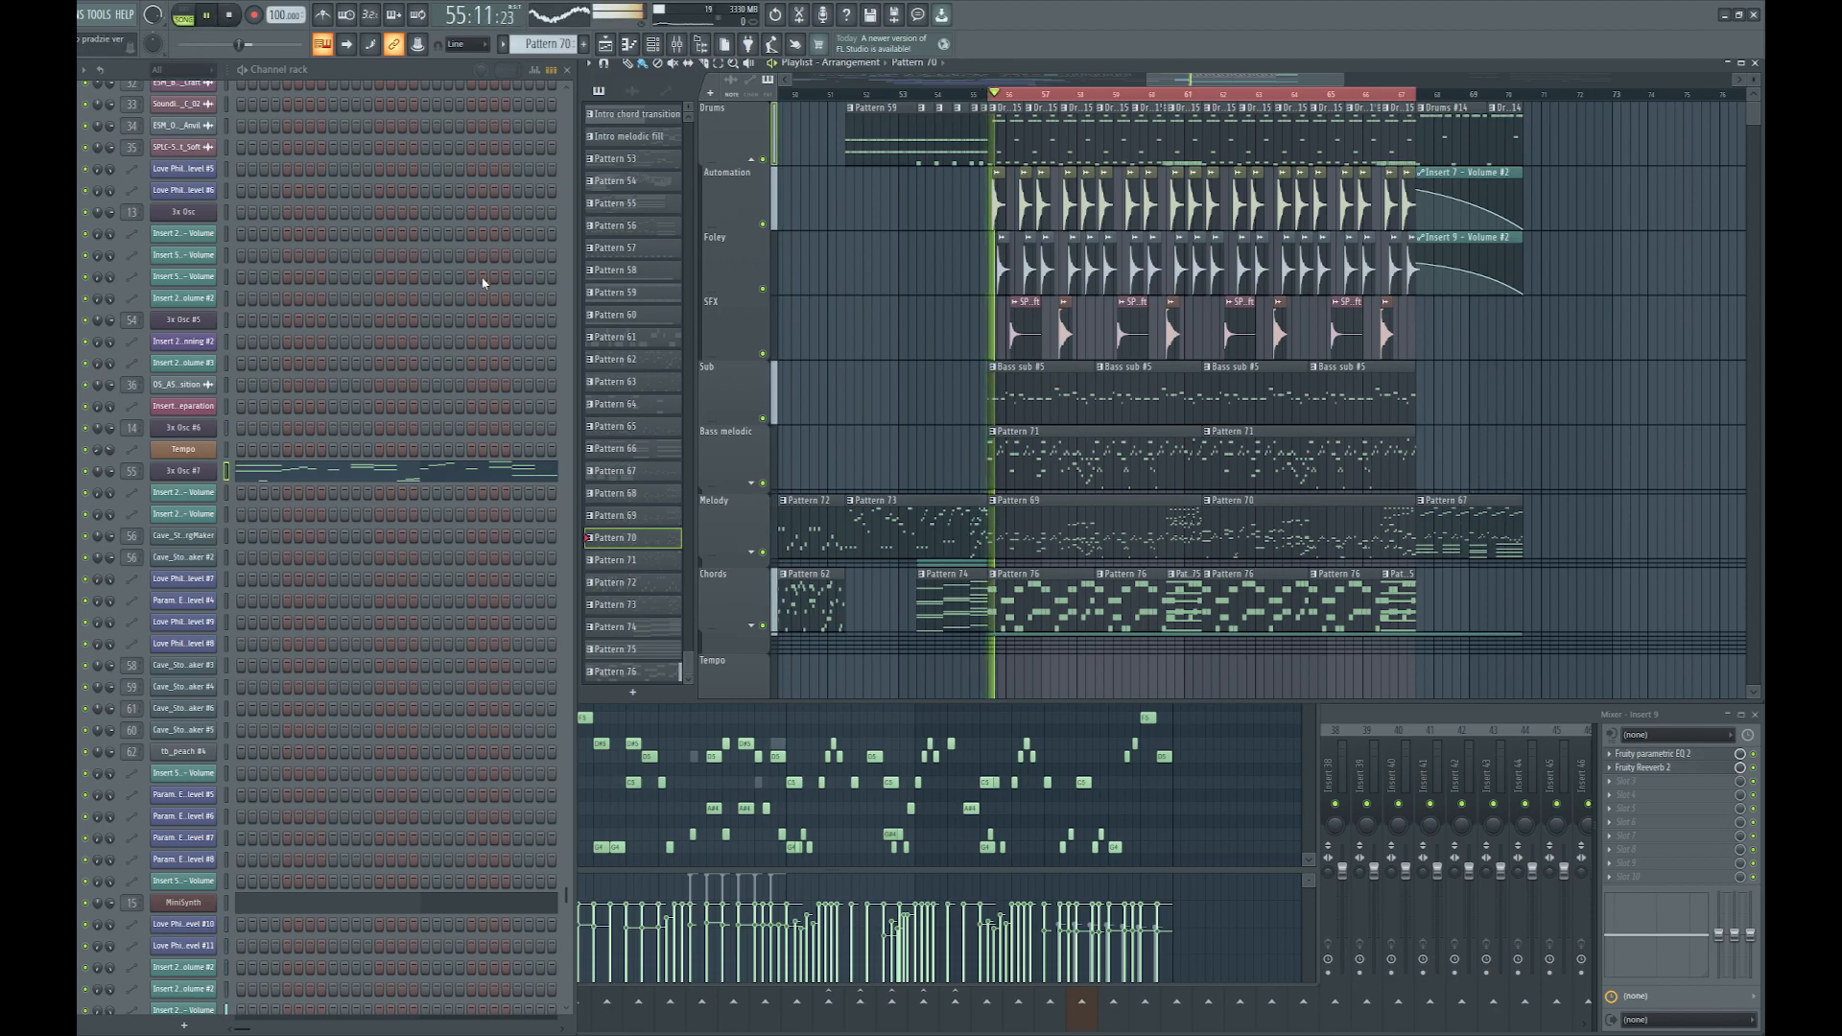
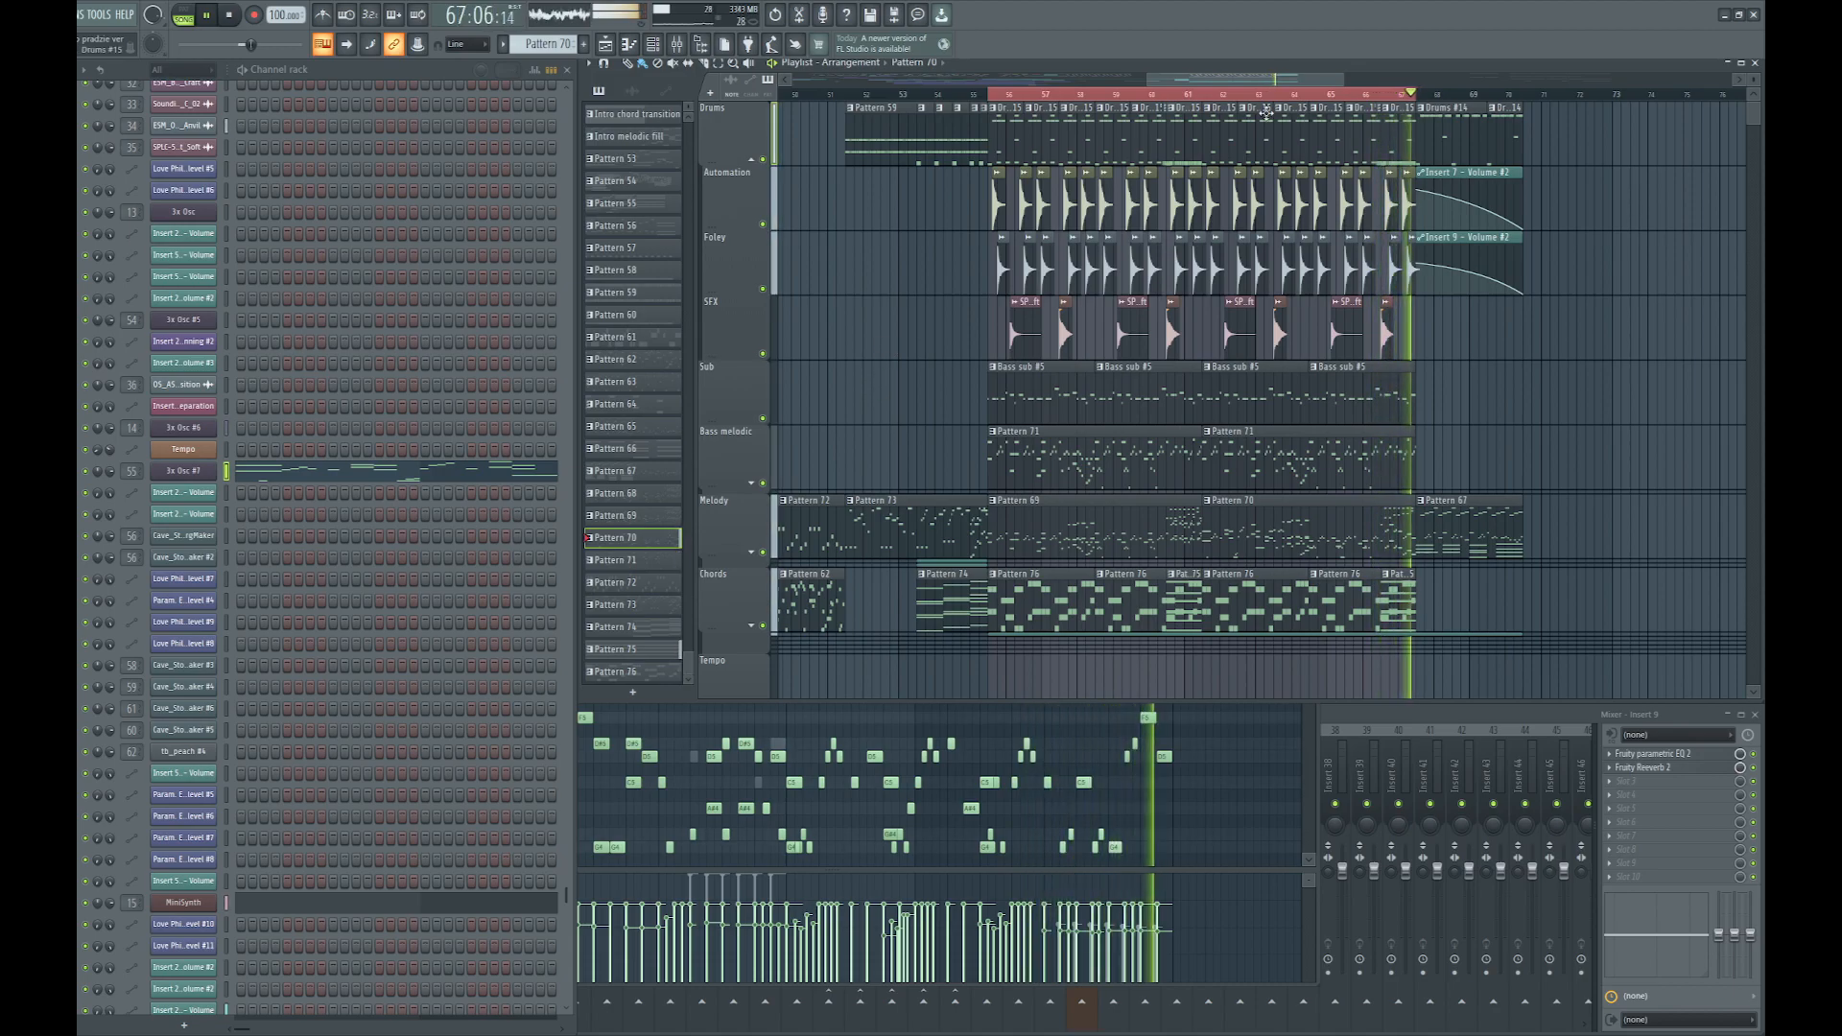
{"action": "key", "text": "space"}
{"action": "right_click", "coordinate": [1330, 97]}
Set a time selection over the closing Pattern 67 section, play it, stop and clear the selection
{"action": "scroll", "coordinate": [1532, 229], "scroll_direction": "up", "scroll_amount": 3}
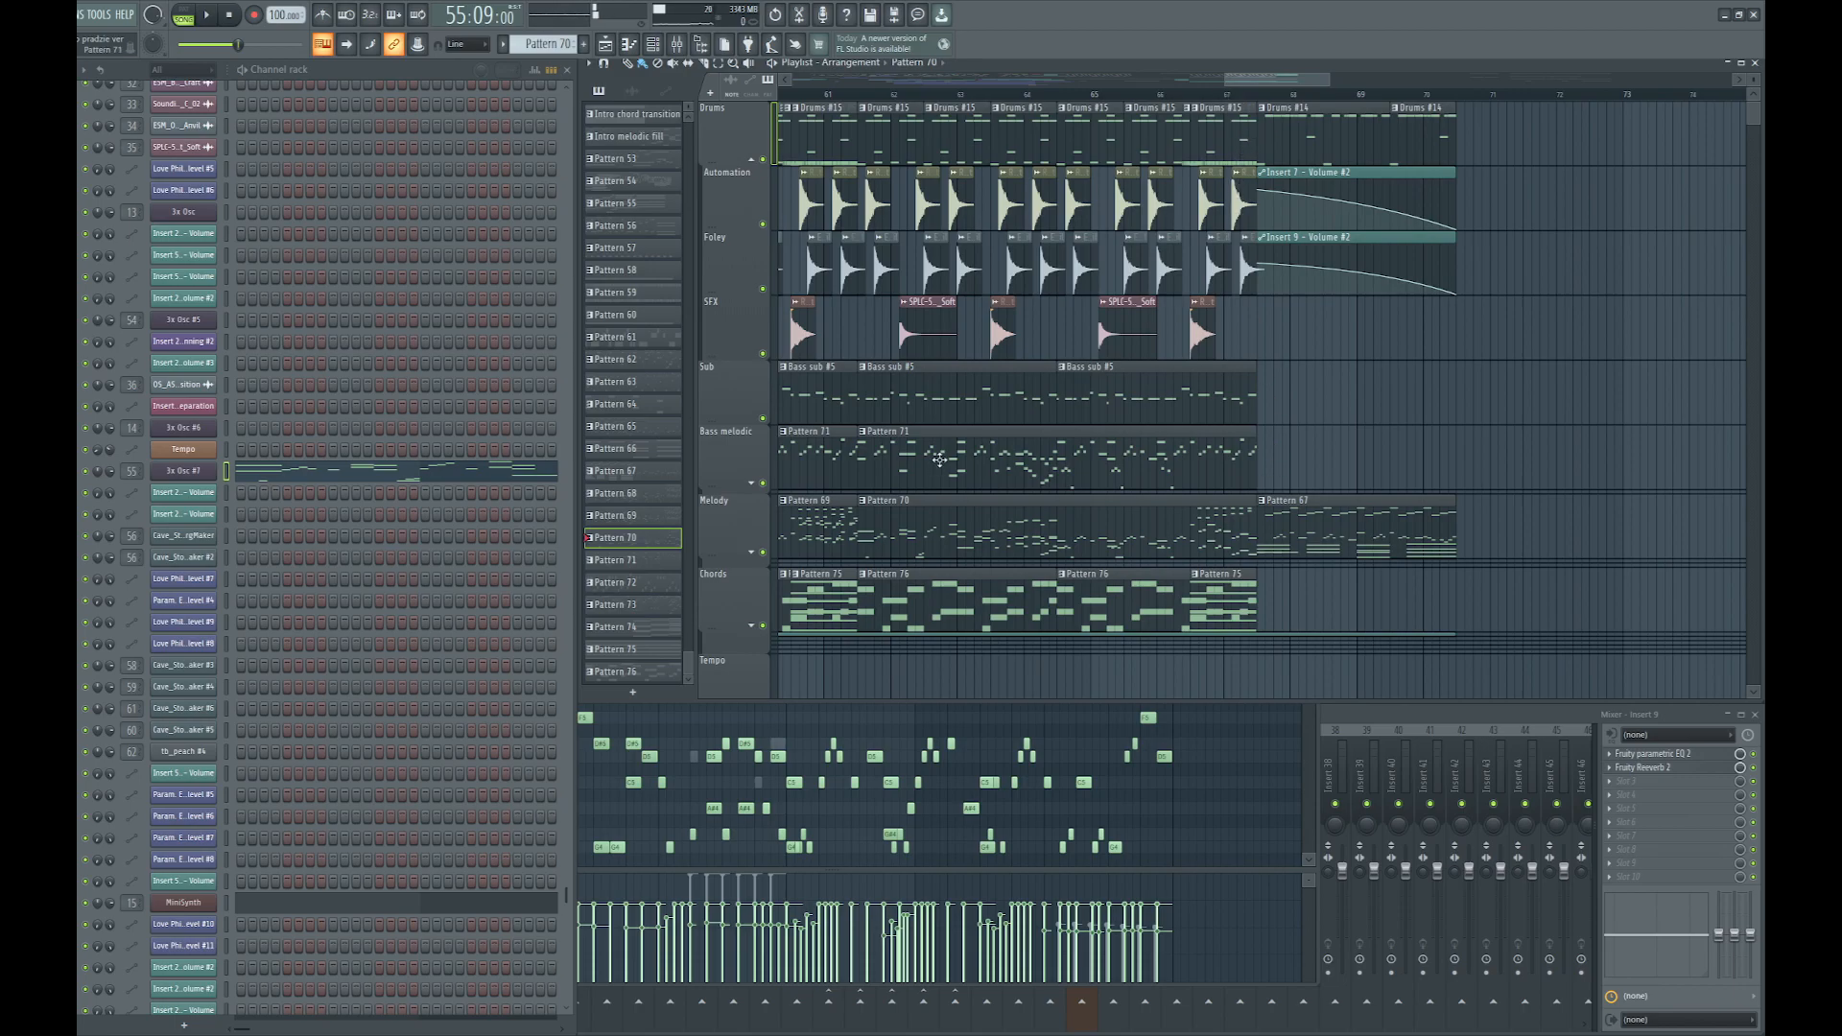
{"action": "scroll", "coordinate": [1207, 410], "scroll_direction": "down", "scroll_amount": 3}
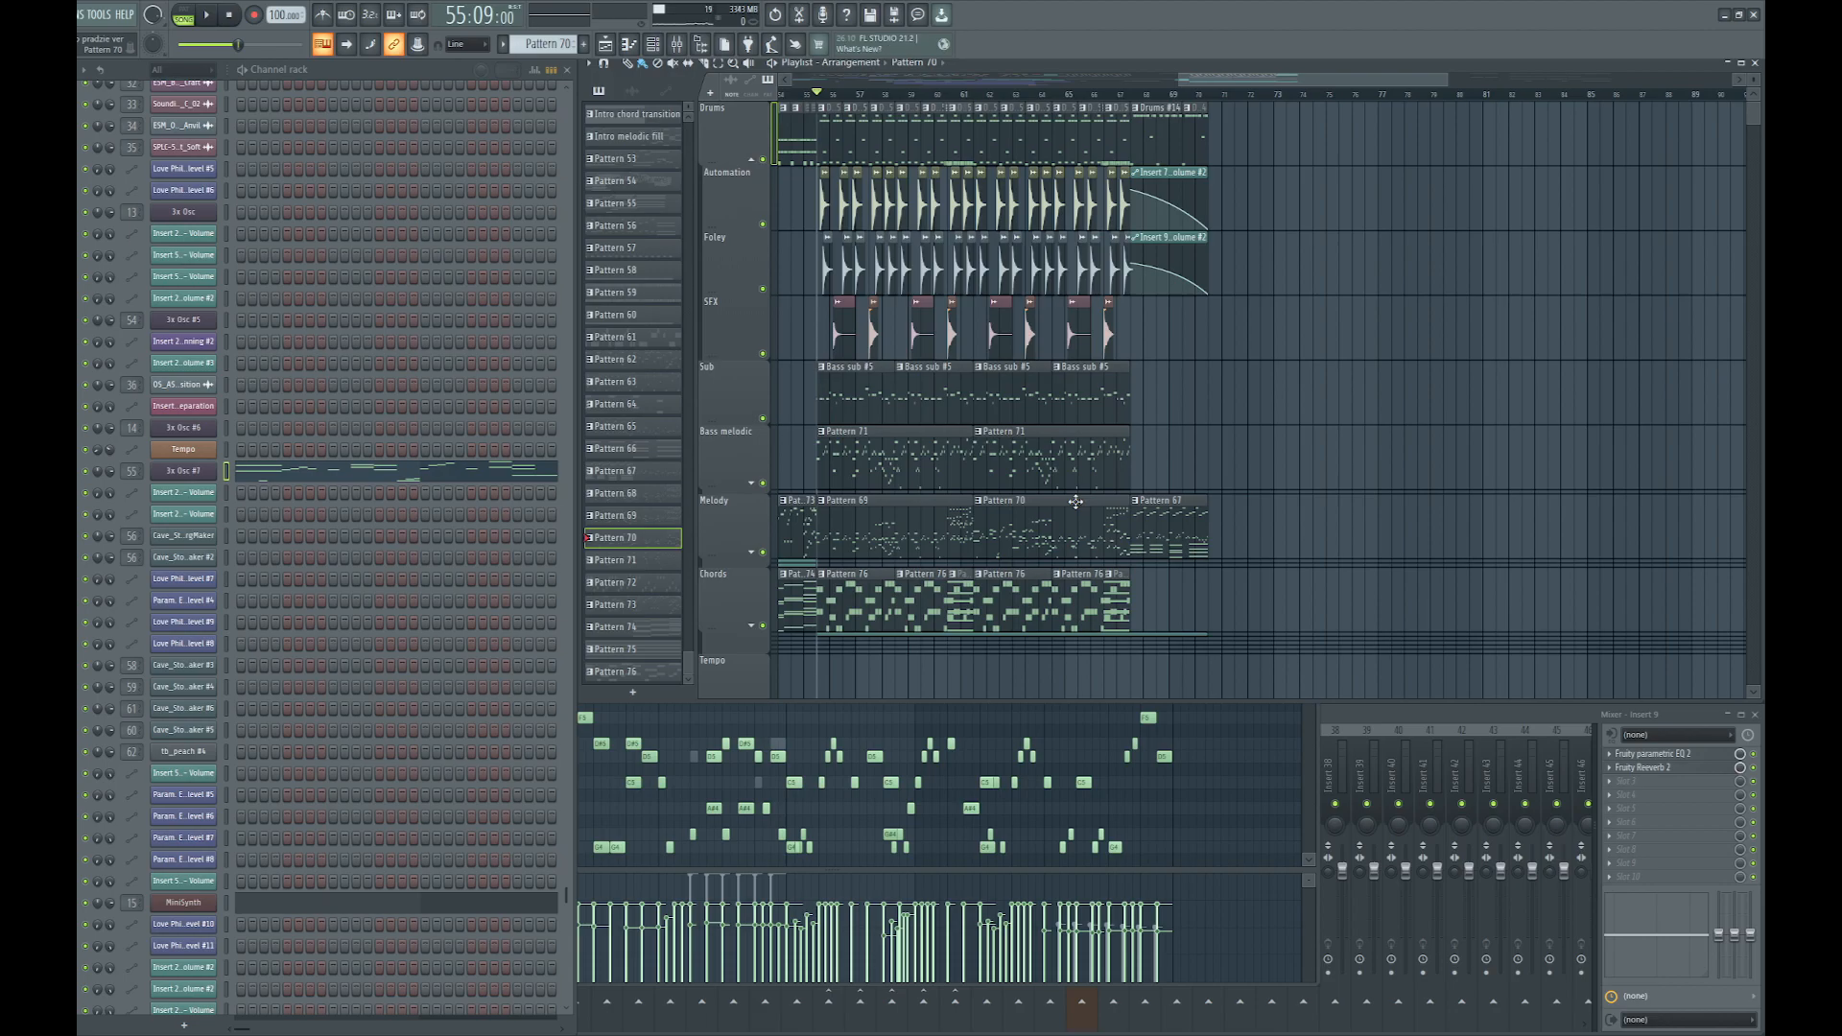
{"action": "scroll", "coordinate": [1169, 347], "scroll_direction": "up", "scroll_amount": 3}
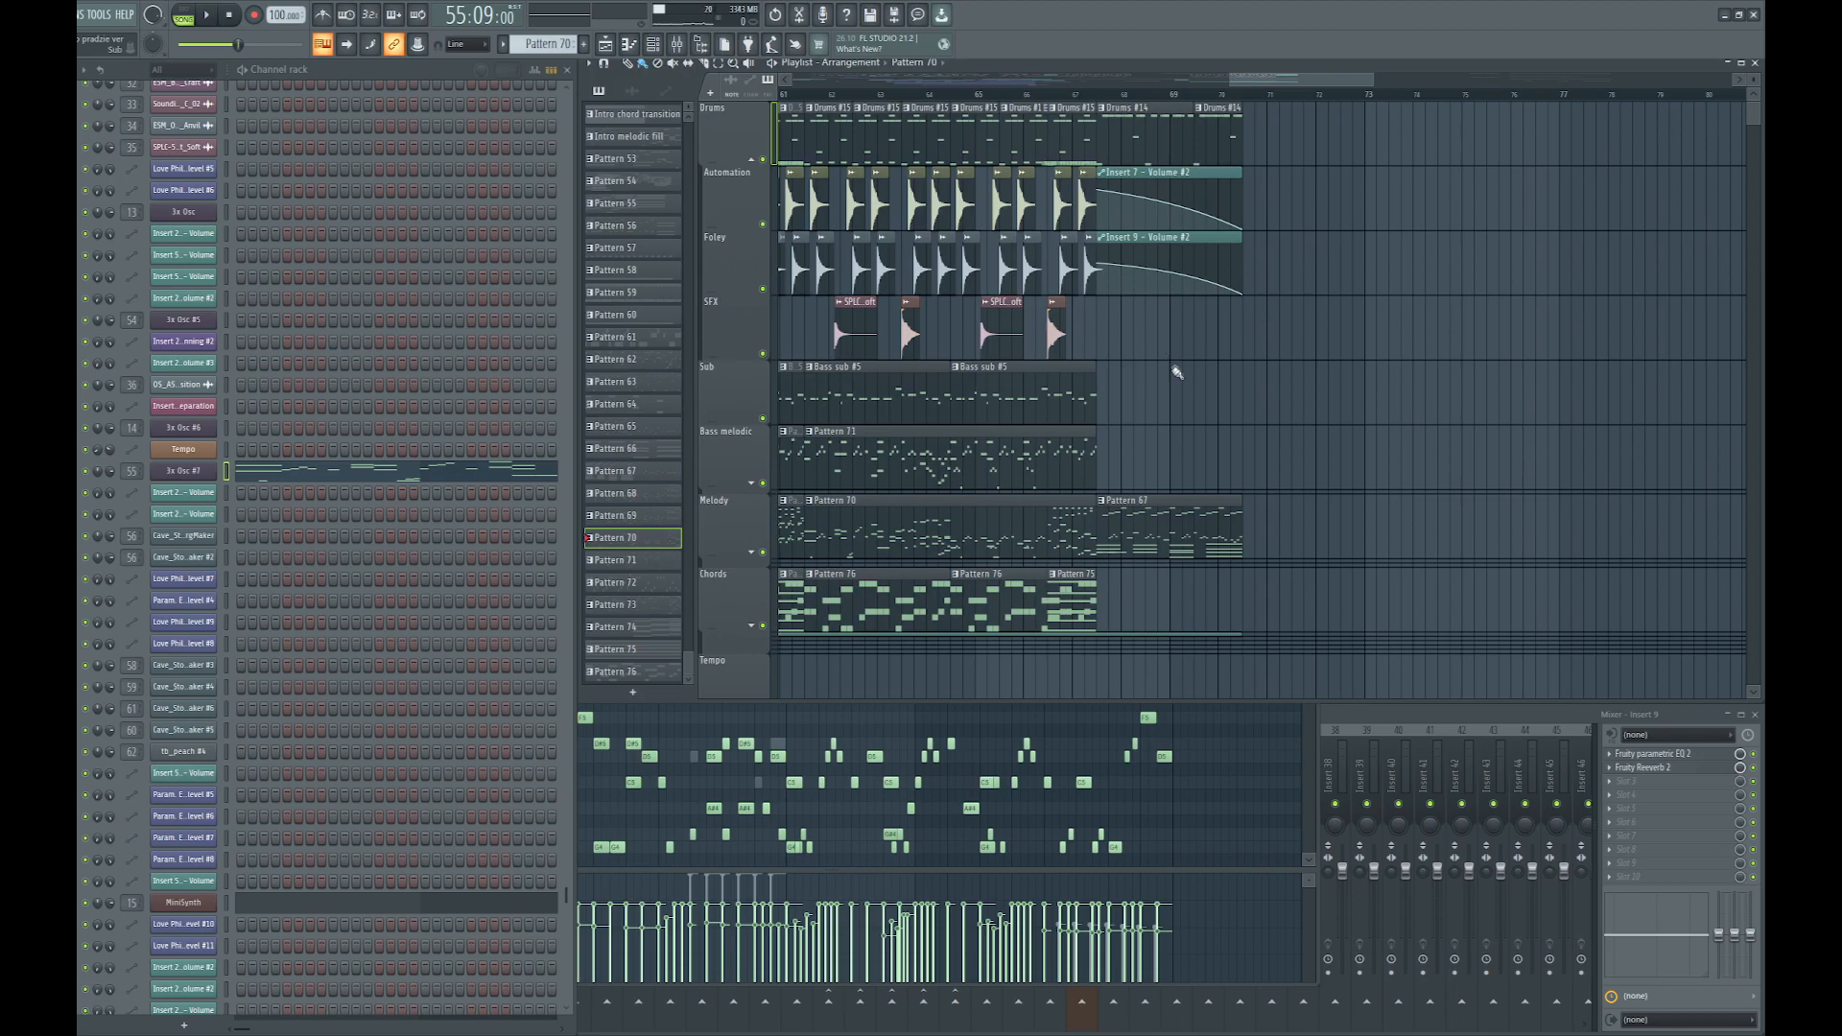
{"action": "left_click_drag", "start_coordinate": [1104, 99], "coordinate": [1243, 96]}
{"action": "key", "text": "space"}
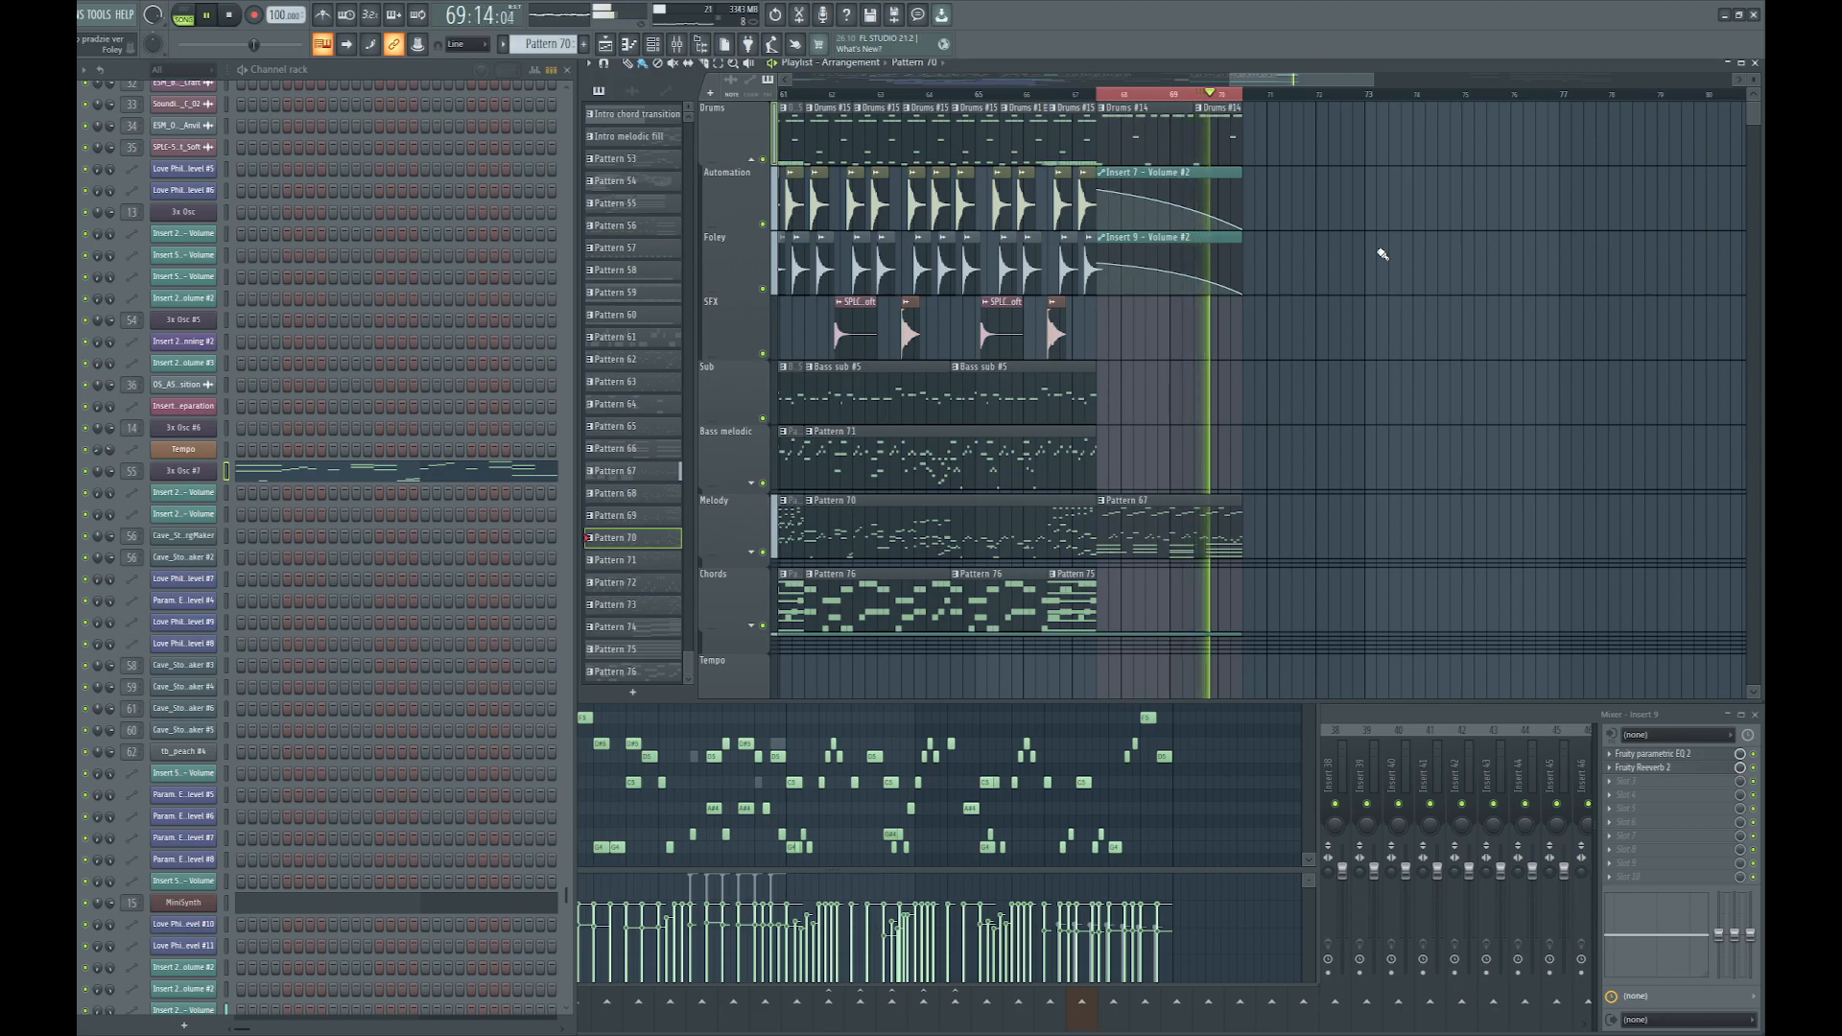
{"action": "key", "text": "space"}
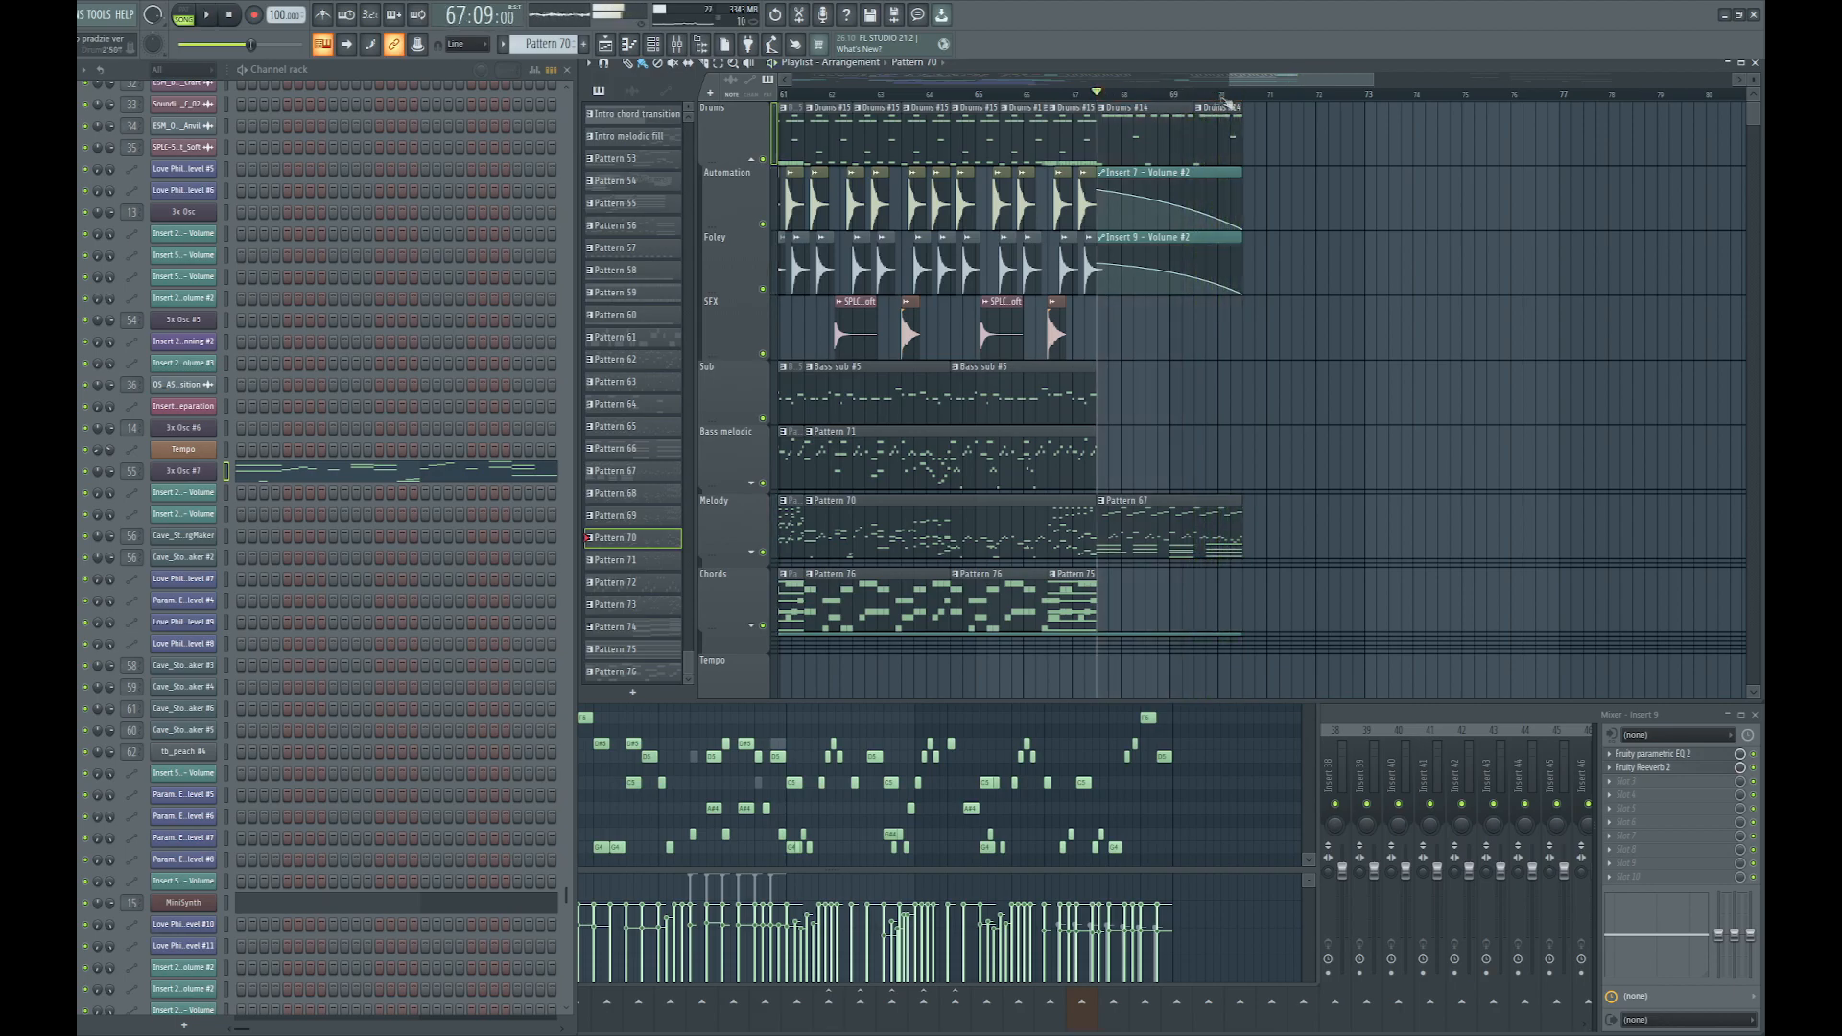
Set a time selection from Pattern 65 to the end of Pattern 67, play from its closing bars through the loop point and stop
{"action": "scroll", "coordinate": [1227, 99], "scroll_direction": "down", "scroll_amount": 5}
{"action": "left_click_drag", "start_coordinate": [1207, 107], "coordinate": [876, 144]}
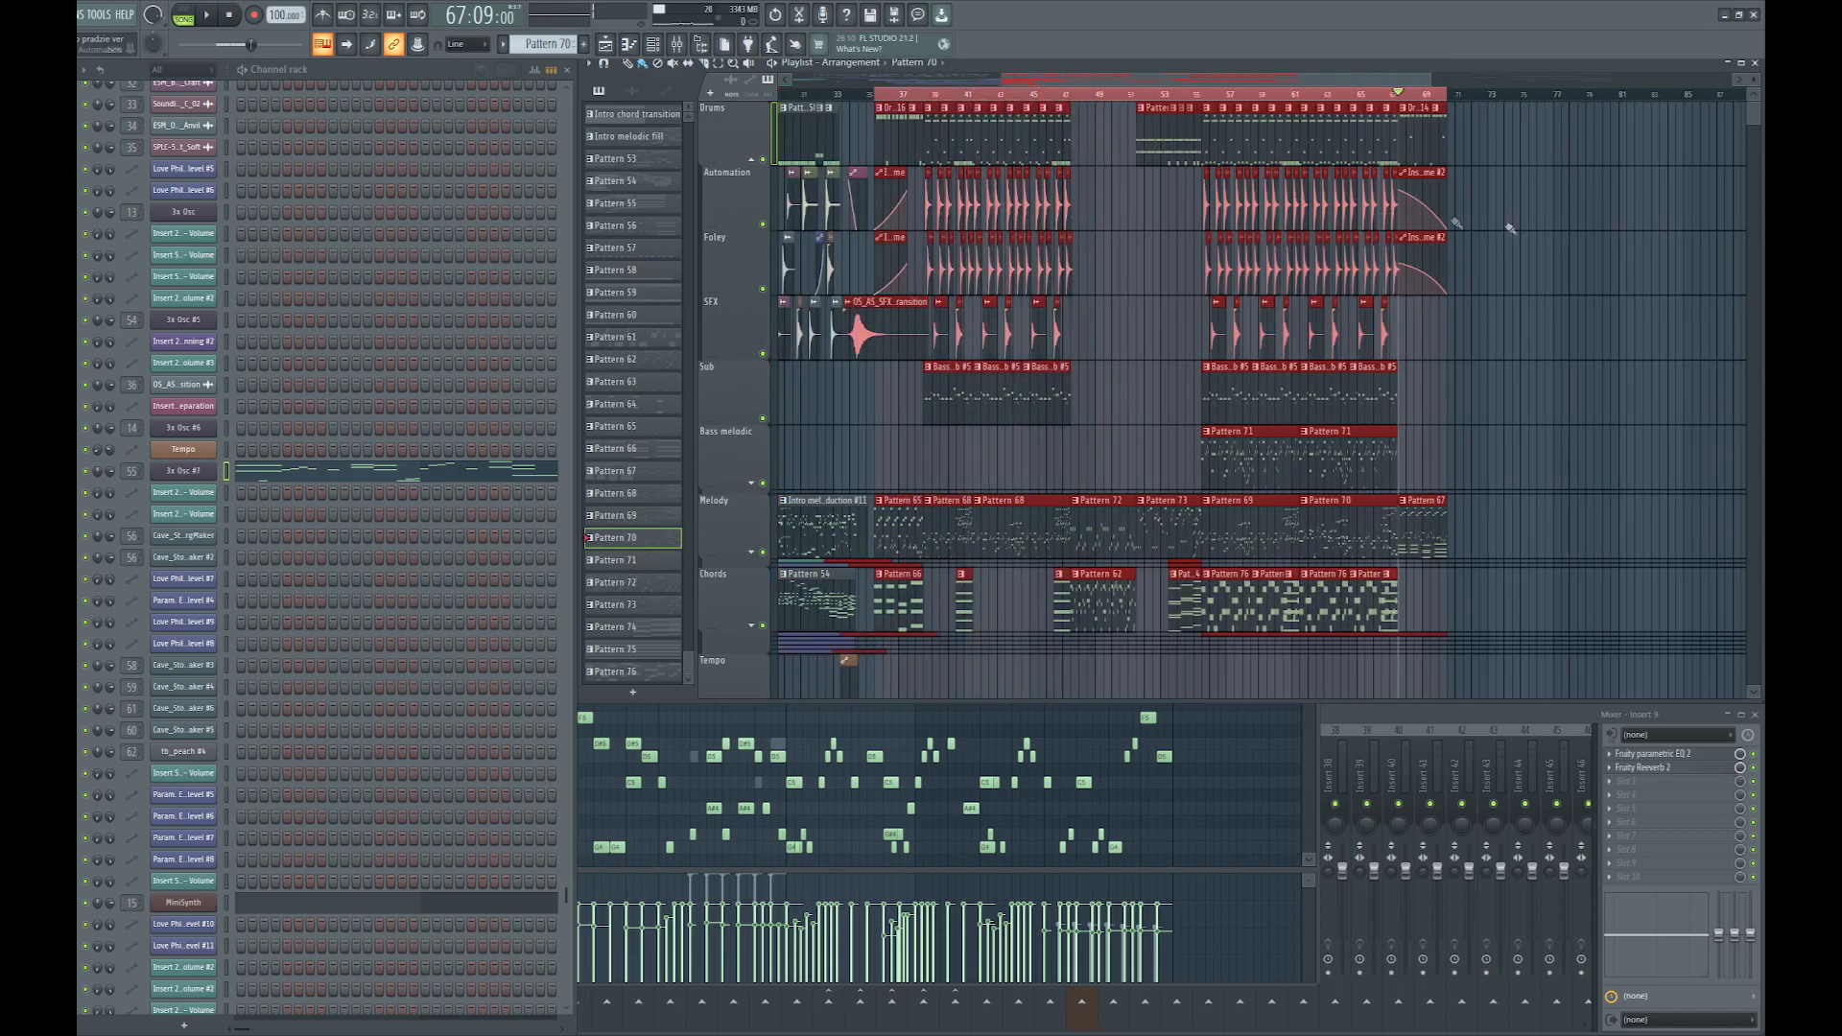
{"action": "scroll", "coordinate": [1564, 125], "scroll_direction": "up", "scroll_amount": 5}
{"action": "left_click", "coordinate": [1088, 96]}
{"action": "key", "text": "space"}
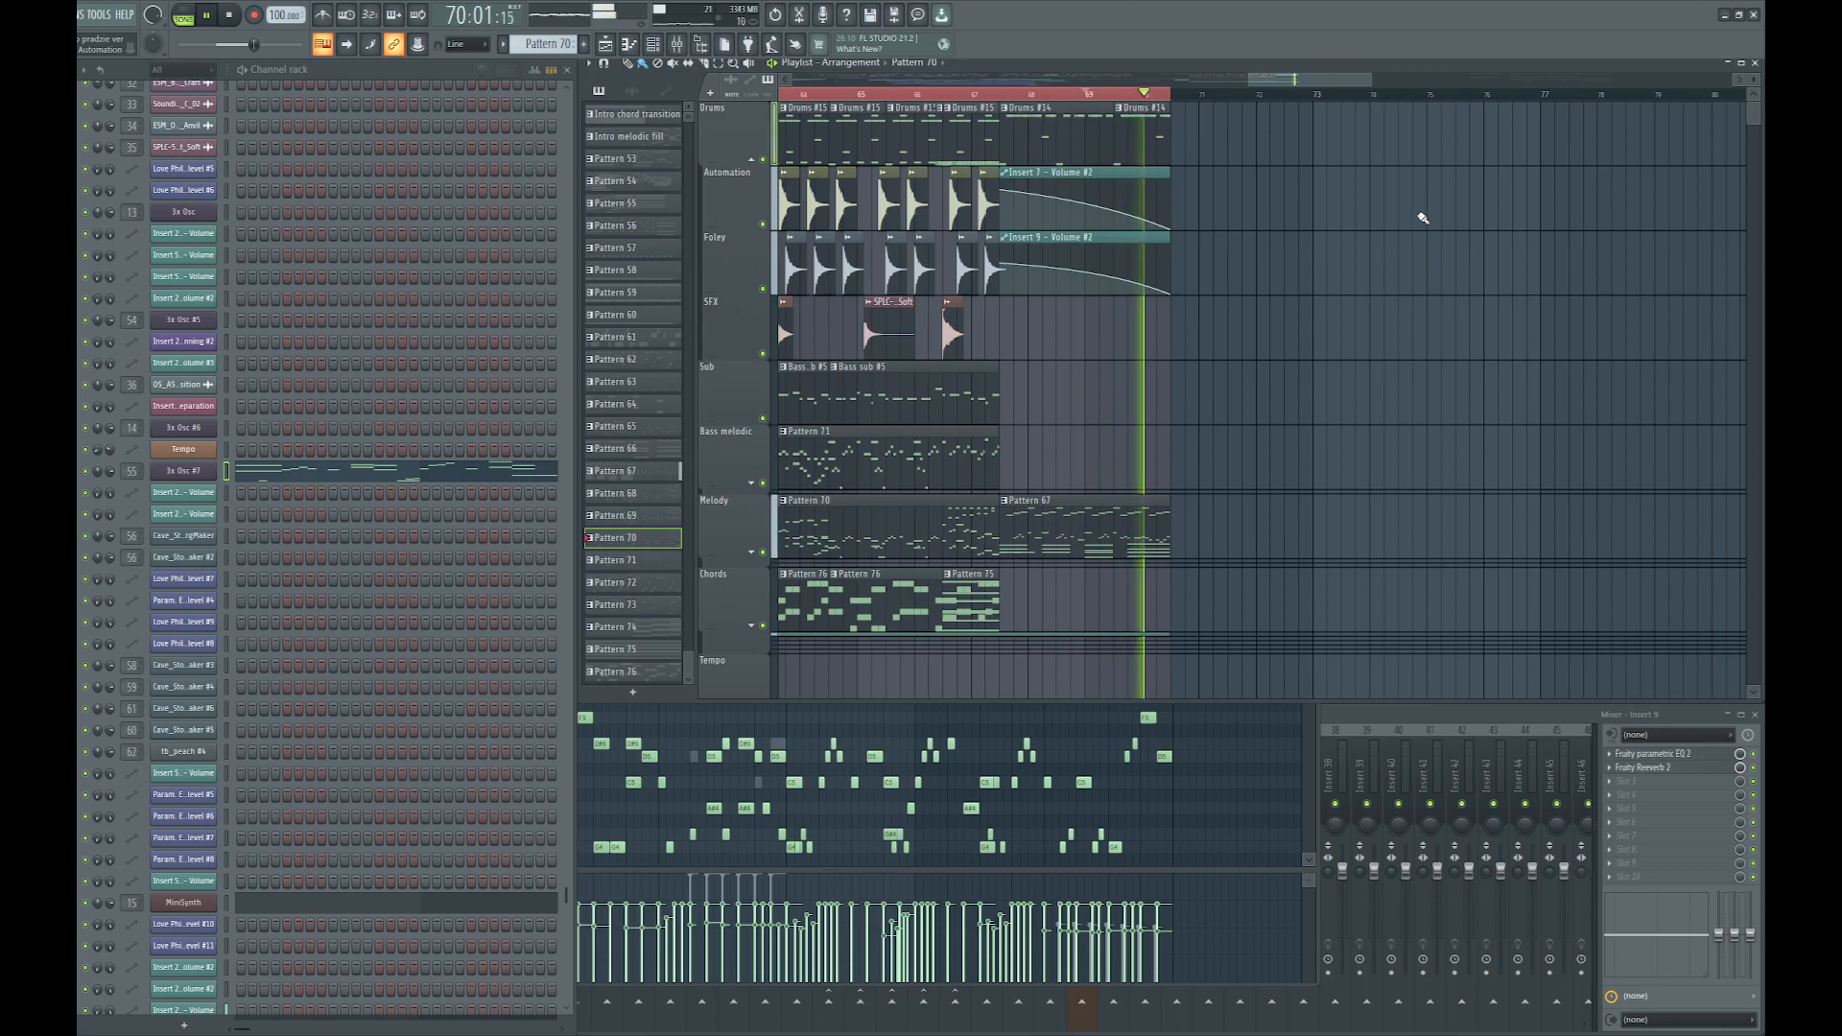
{"action": "scroll", "coordinate": [1391, 230], "scroll_direction": "down", "scroll_amount": 6}
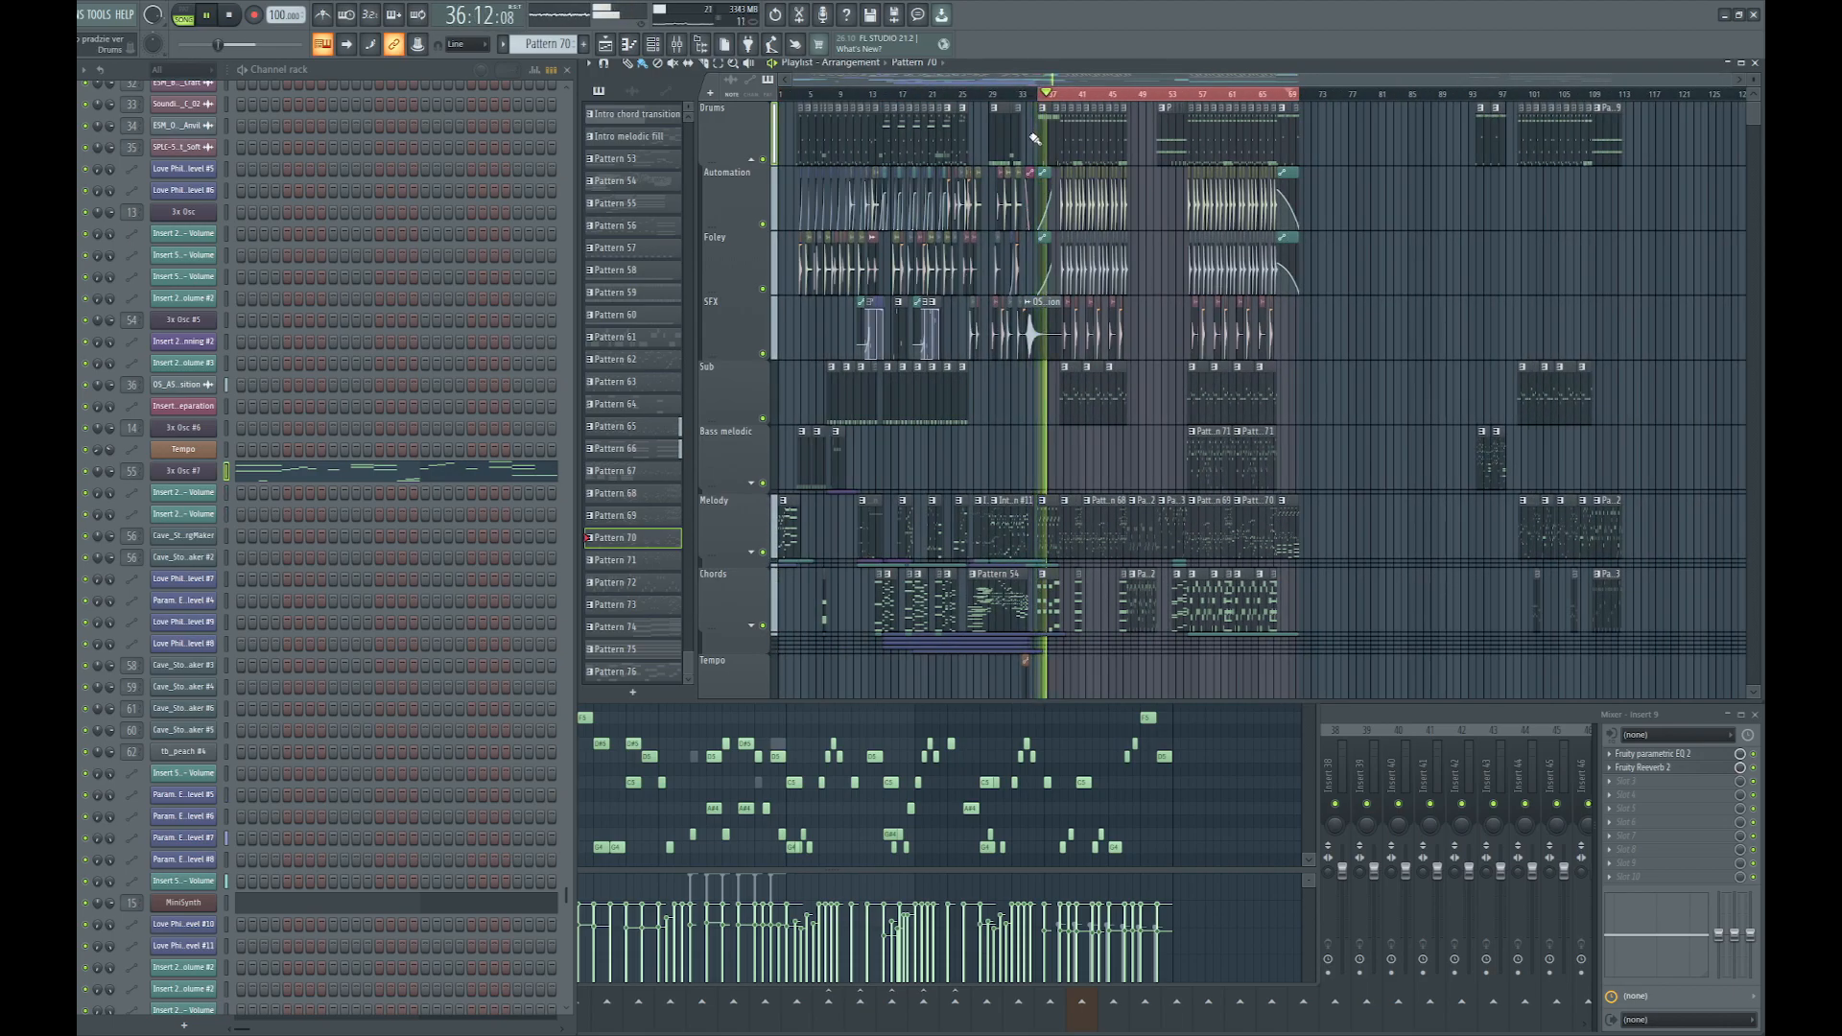
{"action": "key", "text": "space"}
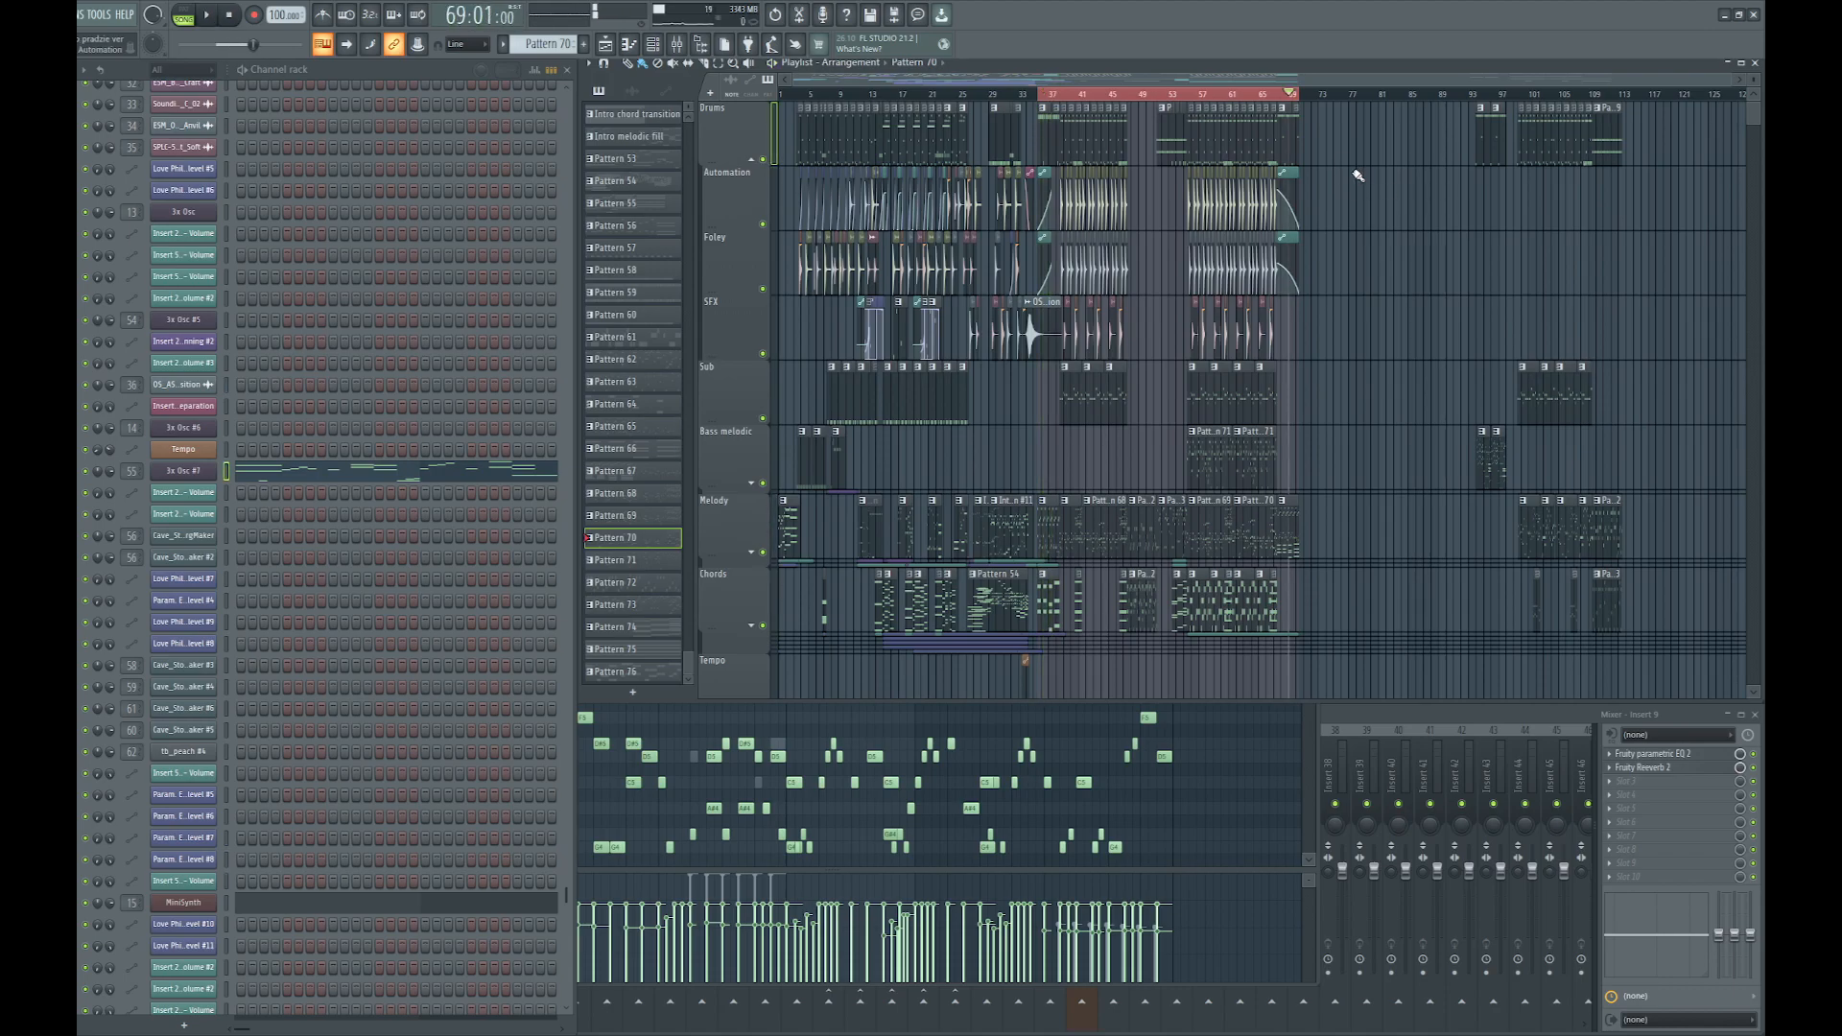
Clear the time selection and expand the Chords track group to show the volume automation beneath the final section
{"action": "scroll", "coordinate": [1358, 175], "scroll_direction": "up", "scroll_amount": 3}
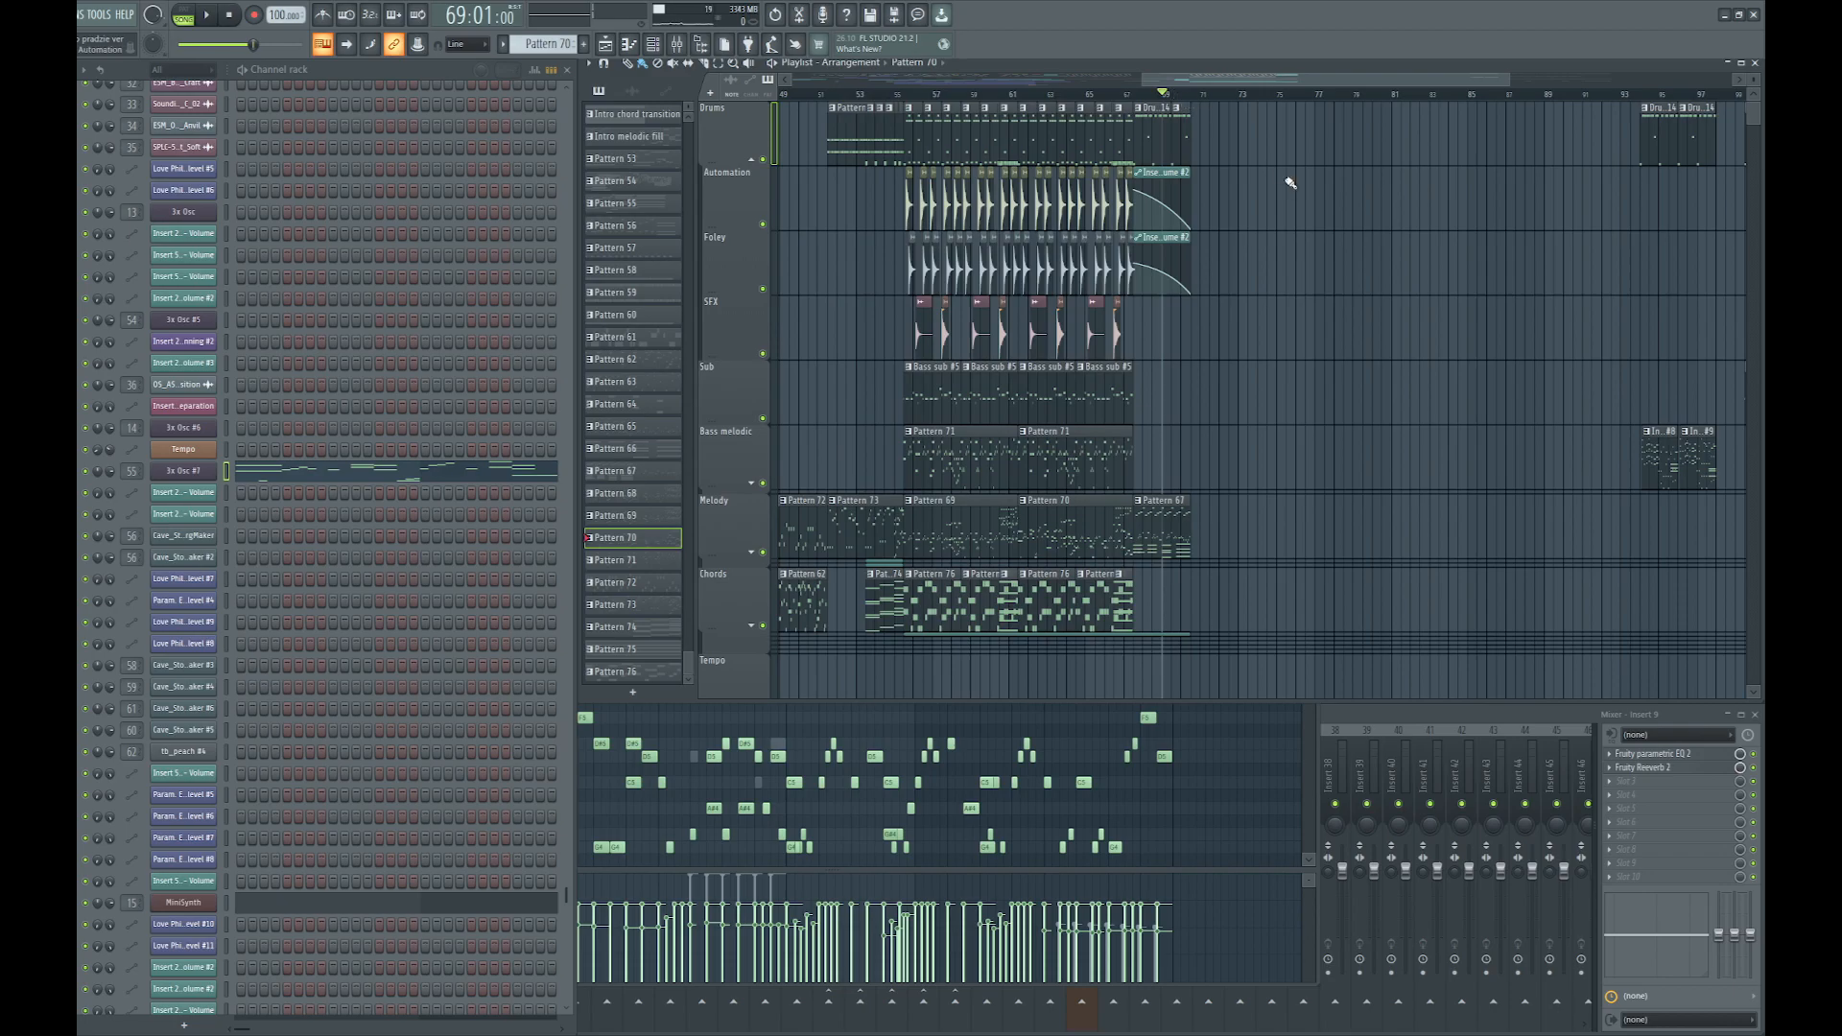
{"action": "scroll", "coordinate": [1290, 182], "scroll_direction": "down", "scroll_amount": 3}
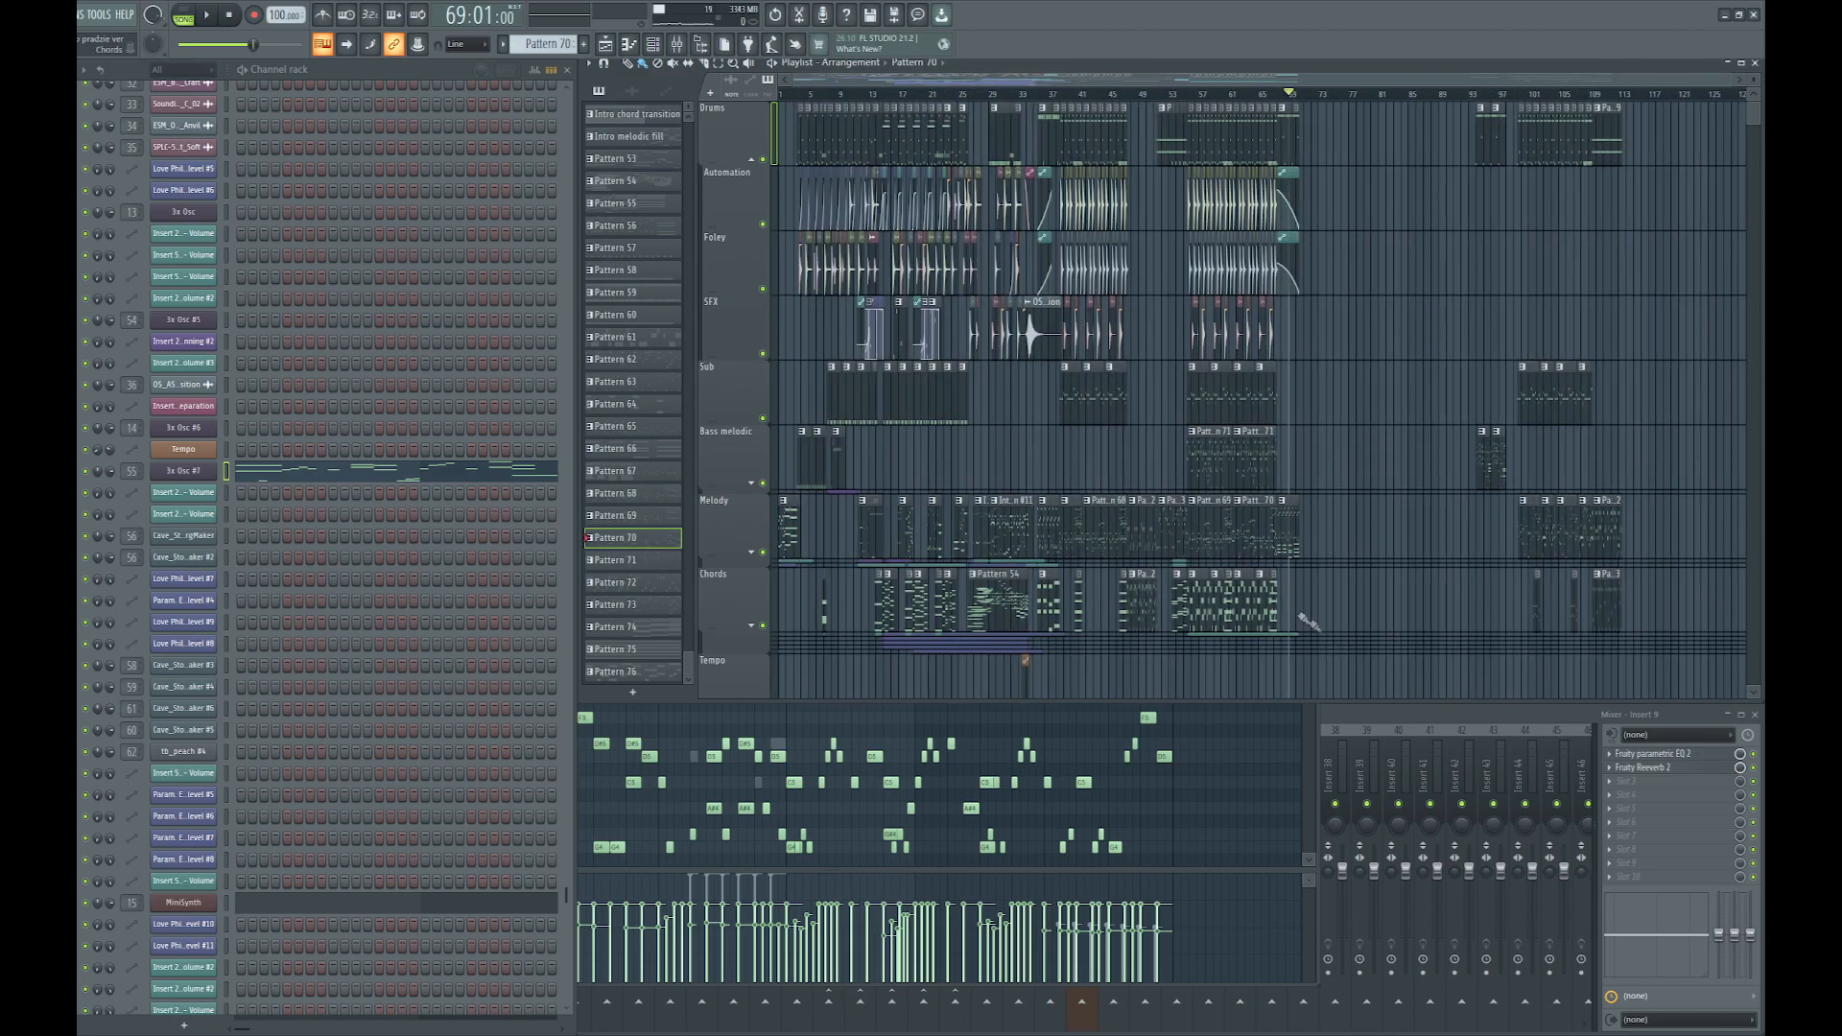
{"action": "scroll", "coordinate": [1247, 403], "scroll_direction": "down", "scroll_amount": 5}
{"action": "scroll", "coordinate": [1215, 353], "scroll_direction": "up", "scroll_amount": 4}
{"action": "scroll", "coordinate": [1271, 407], "scroll_direction": "up", "scroll_amount": 4}
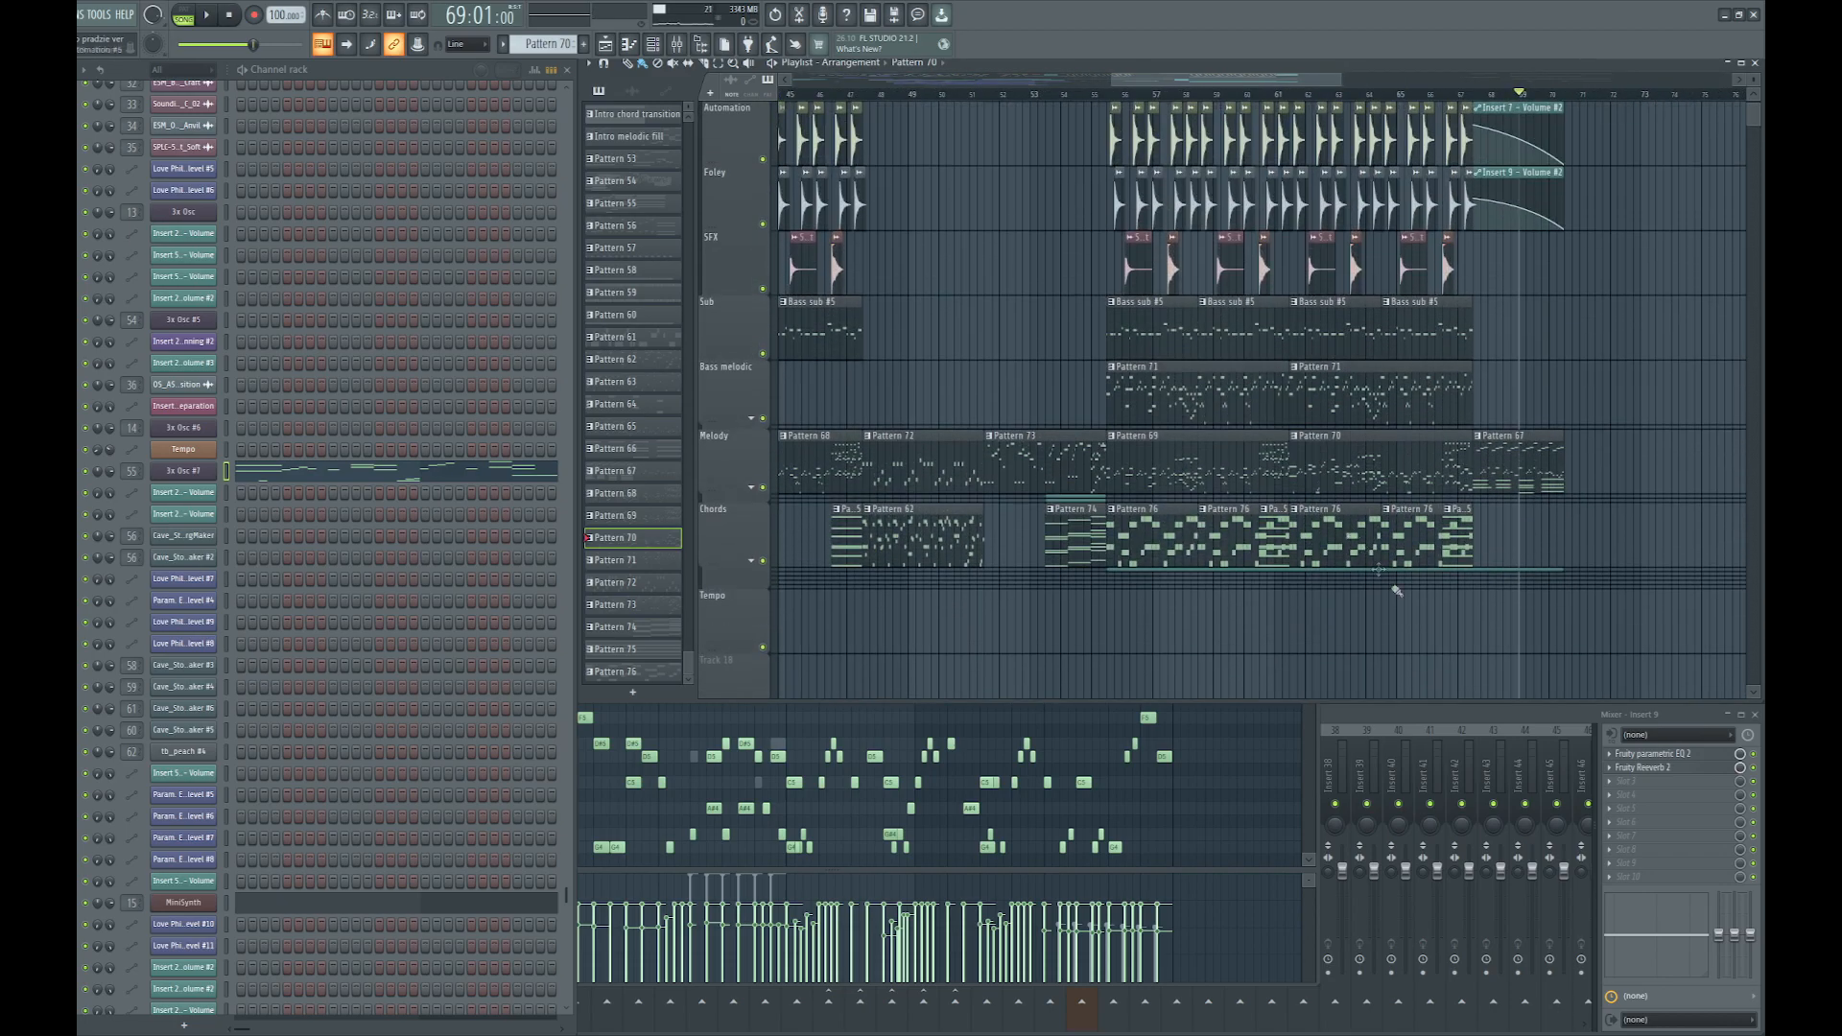
{"action": "scroll", "coordinate": [1334, 667], "scroll_direction": "up", "scroll_amount": 2}
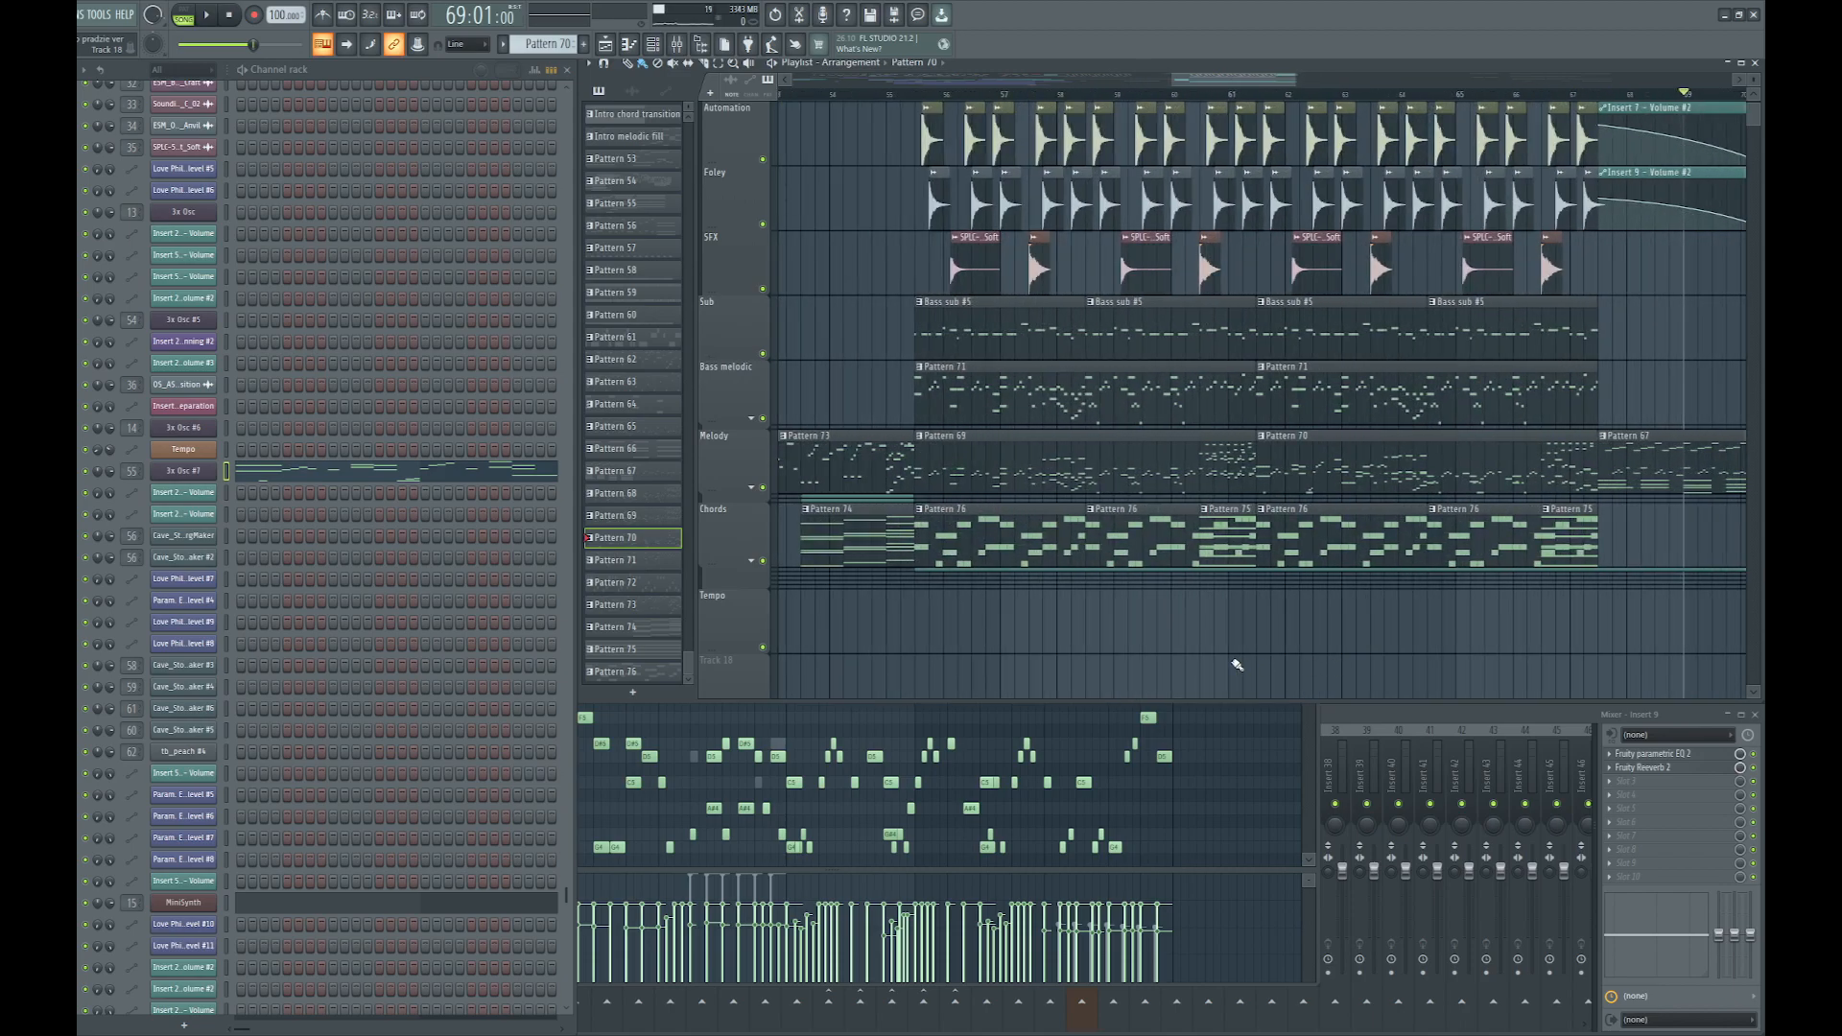
{"action": "left_click", "coordinate": [752, 563]}
{"action": "scroll", "coordinate": [957, 652], "scroll_direction": "down", "scroll_amount": 3}
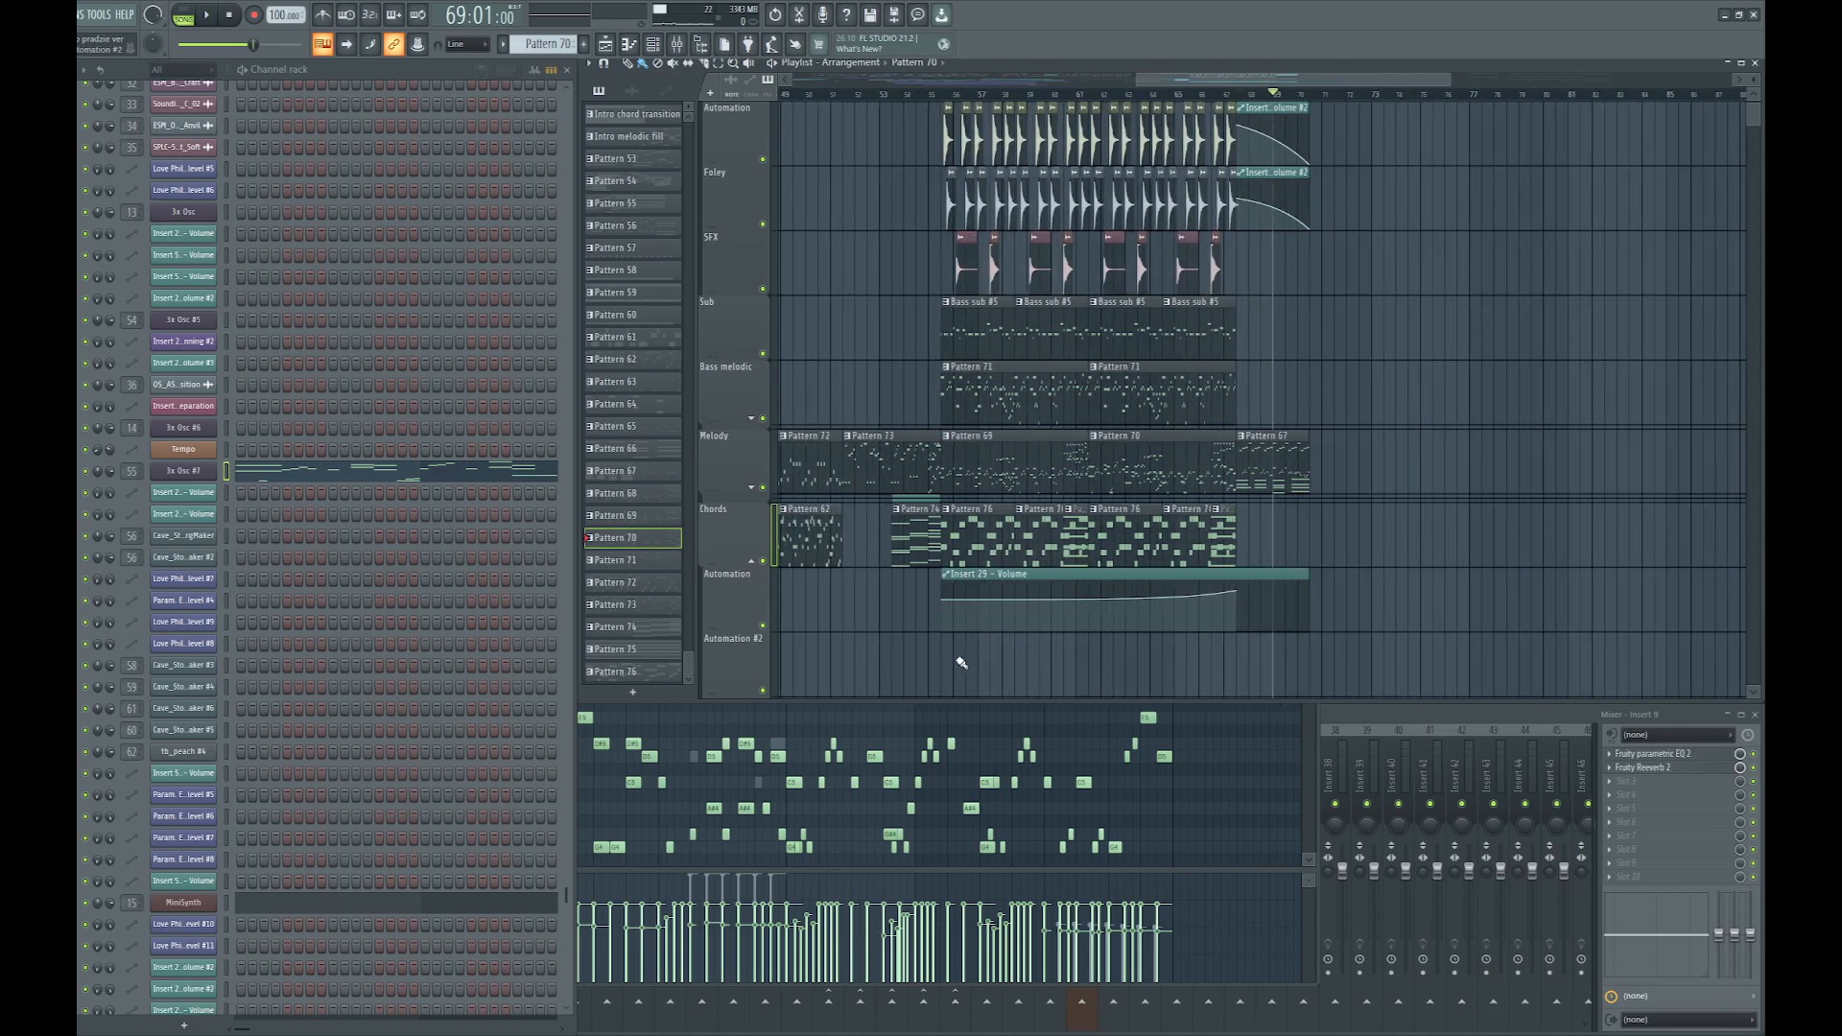
Expand the Melody track group and examine the Insert 21 panning, volume and Love Philter automation beneath the intro melody clips
{"action": "left_click_drag", "start_coordinate": [1227, 80], "coordinate": [1052, 94]}
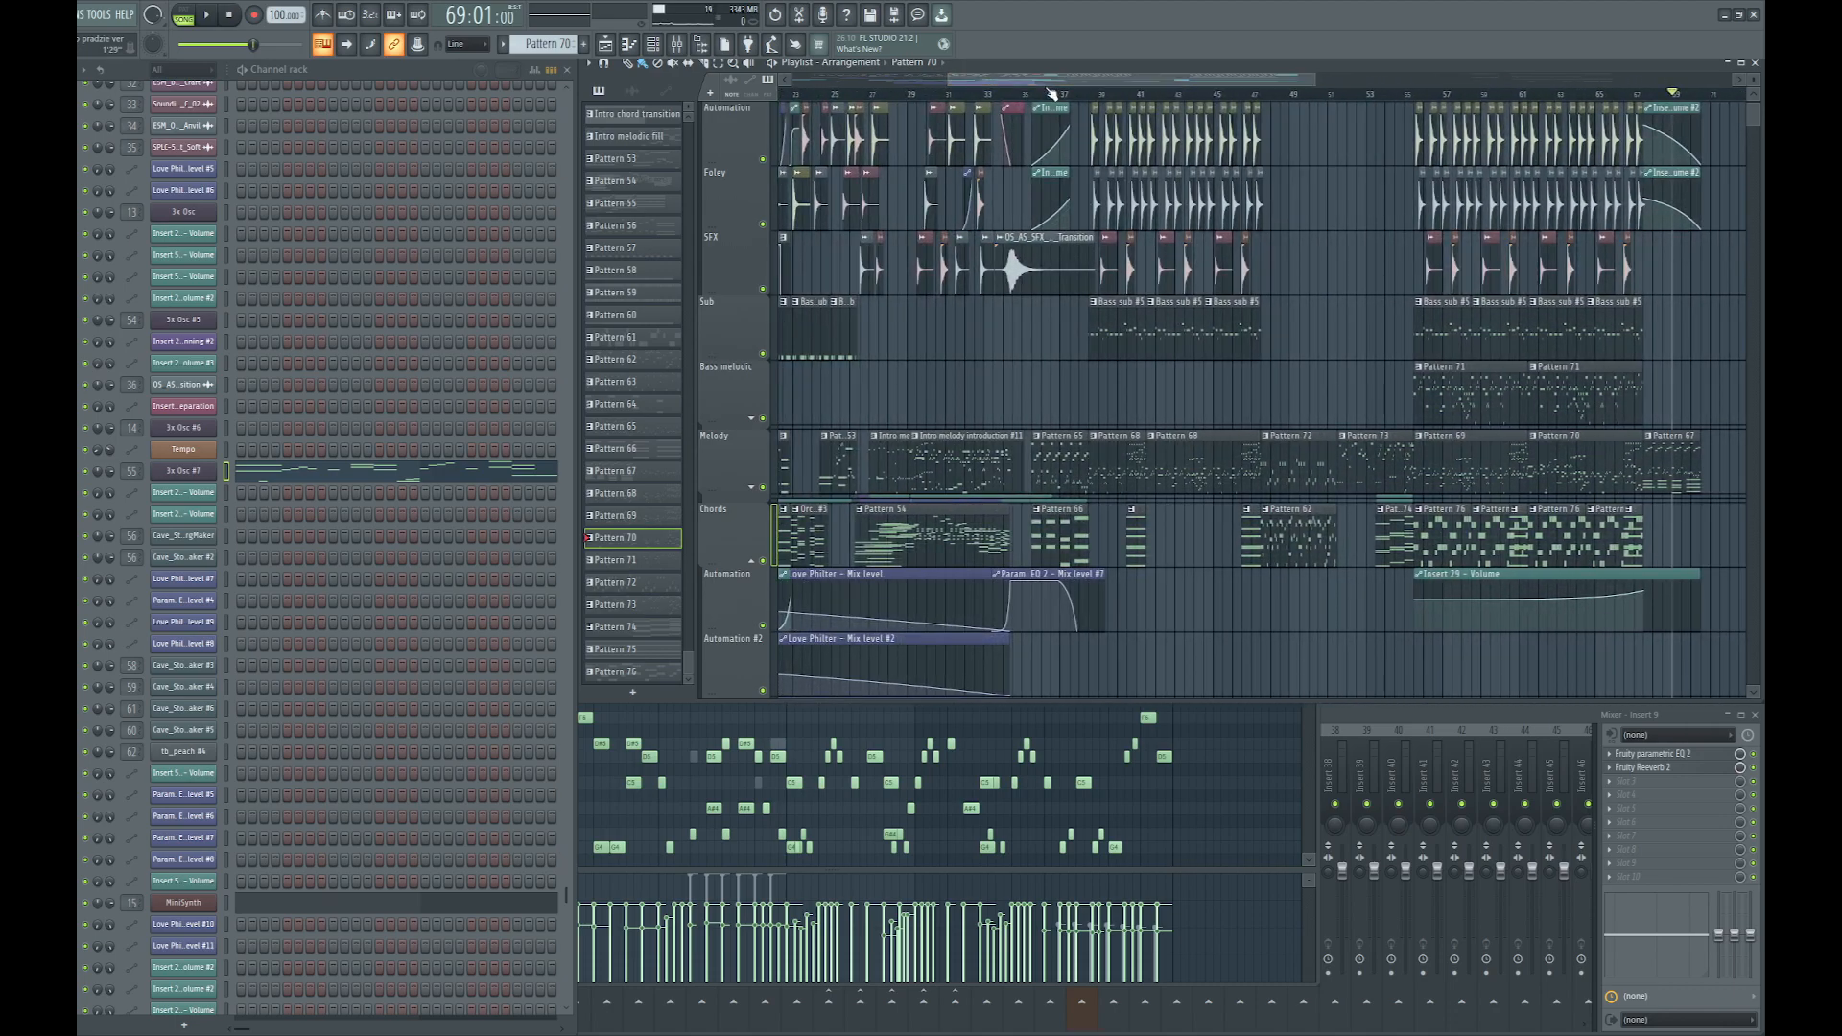
{"action": "left_click", "coordinate": [752, 487]}
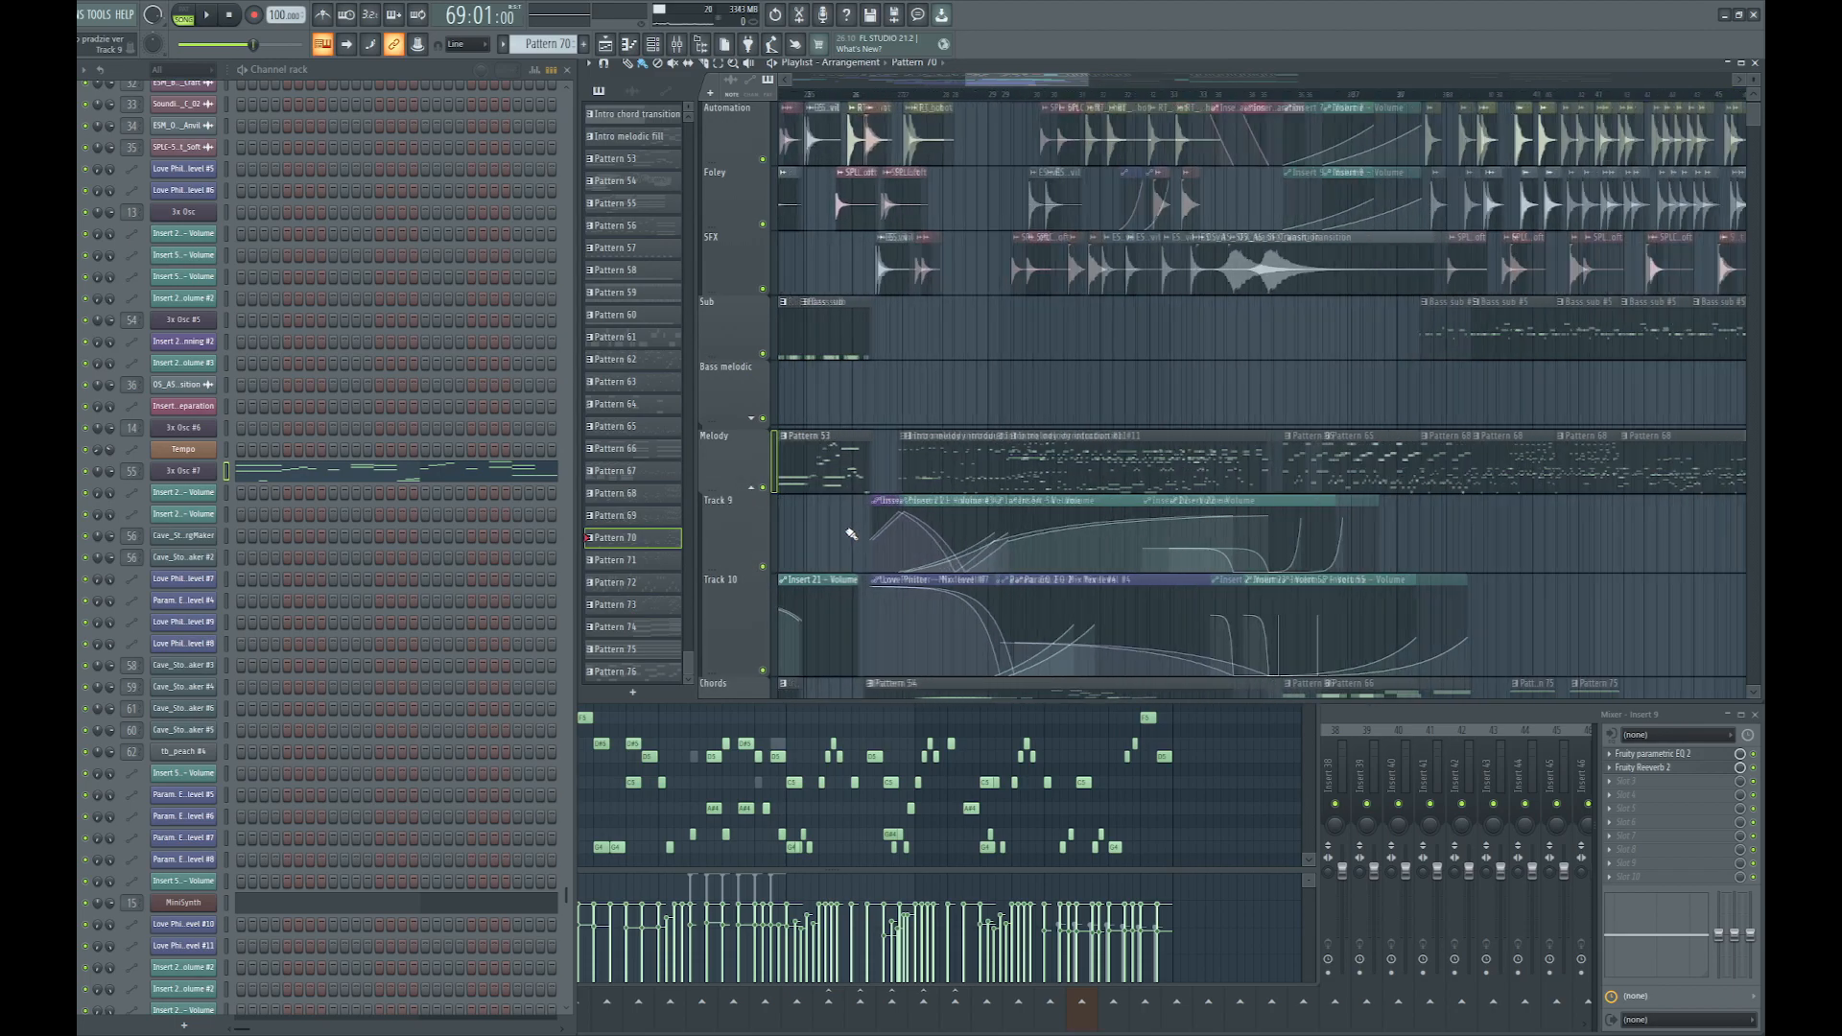
{"action": "scroll", "coordinate": [855, 530], "scroll_direction": "up", "scroll_amount": 5}
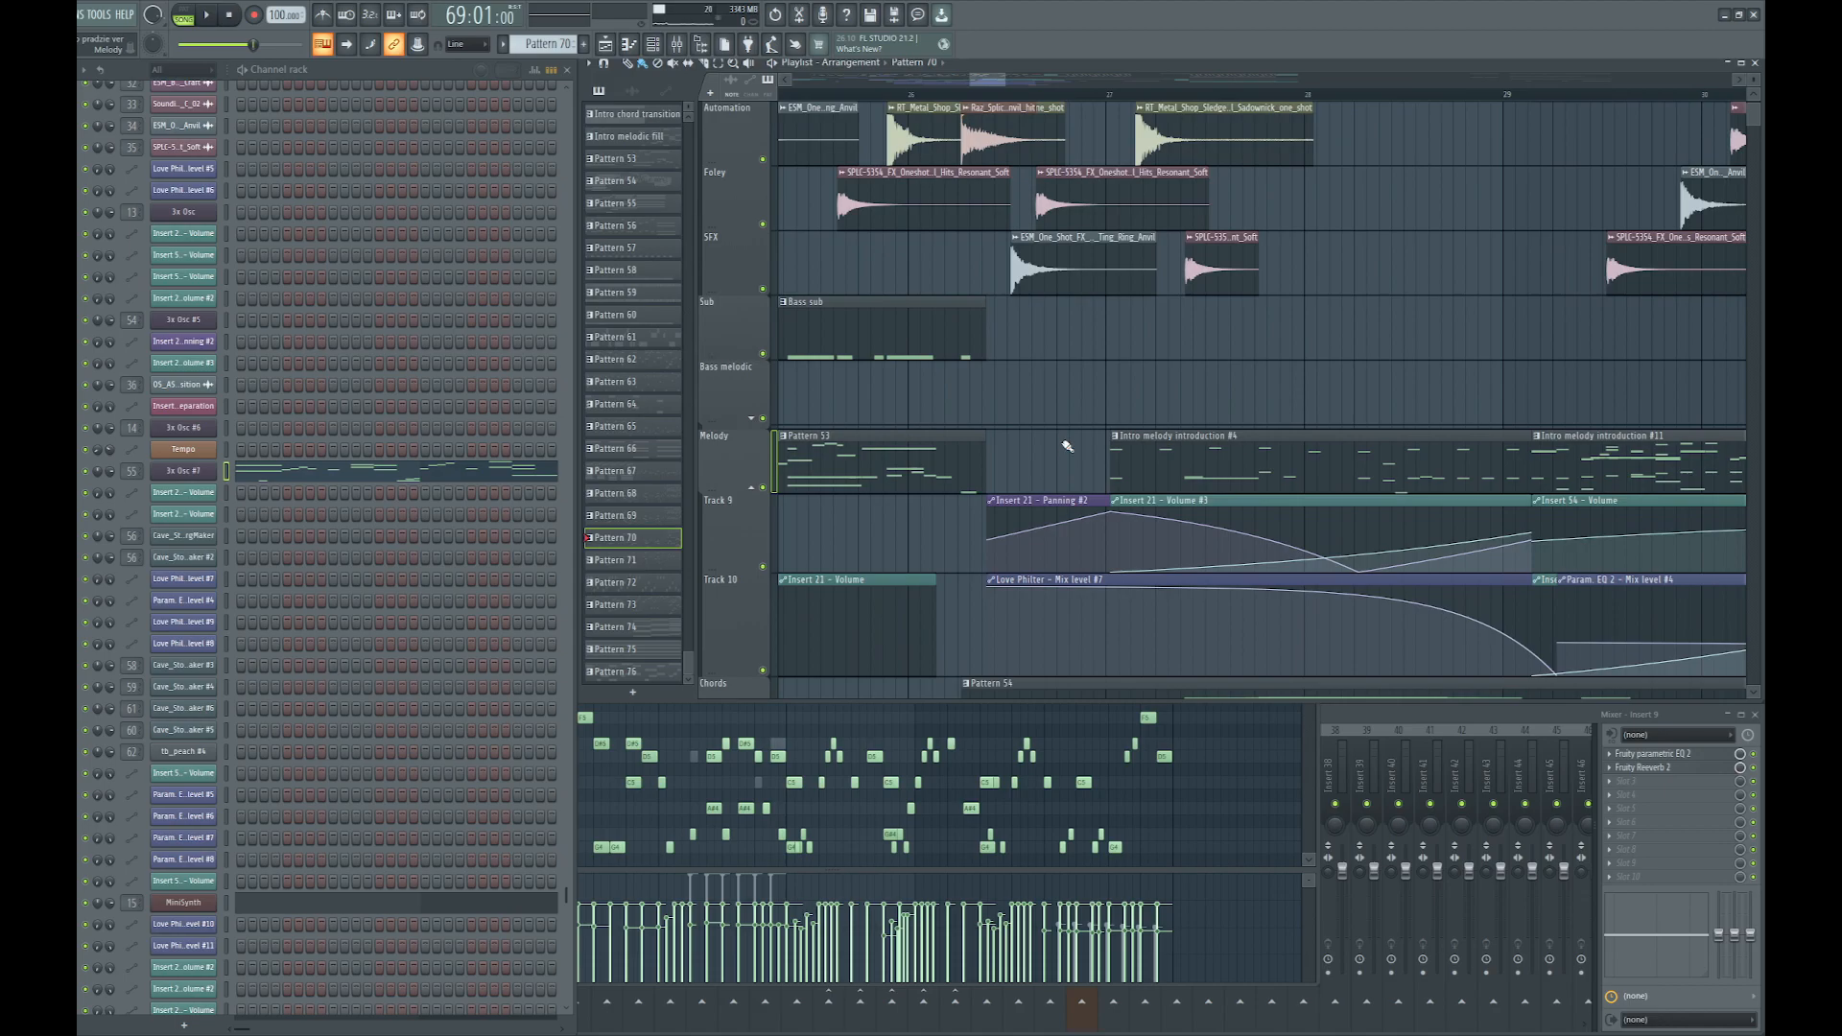
{"action": "left_click", "coordinate": [1060, 507]}
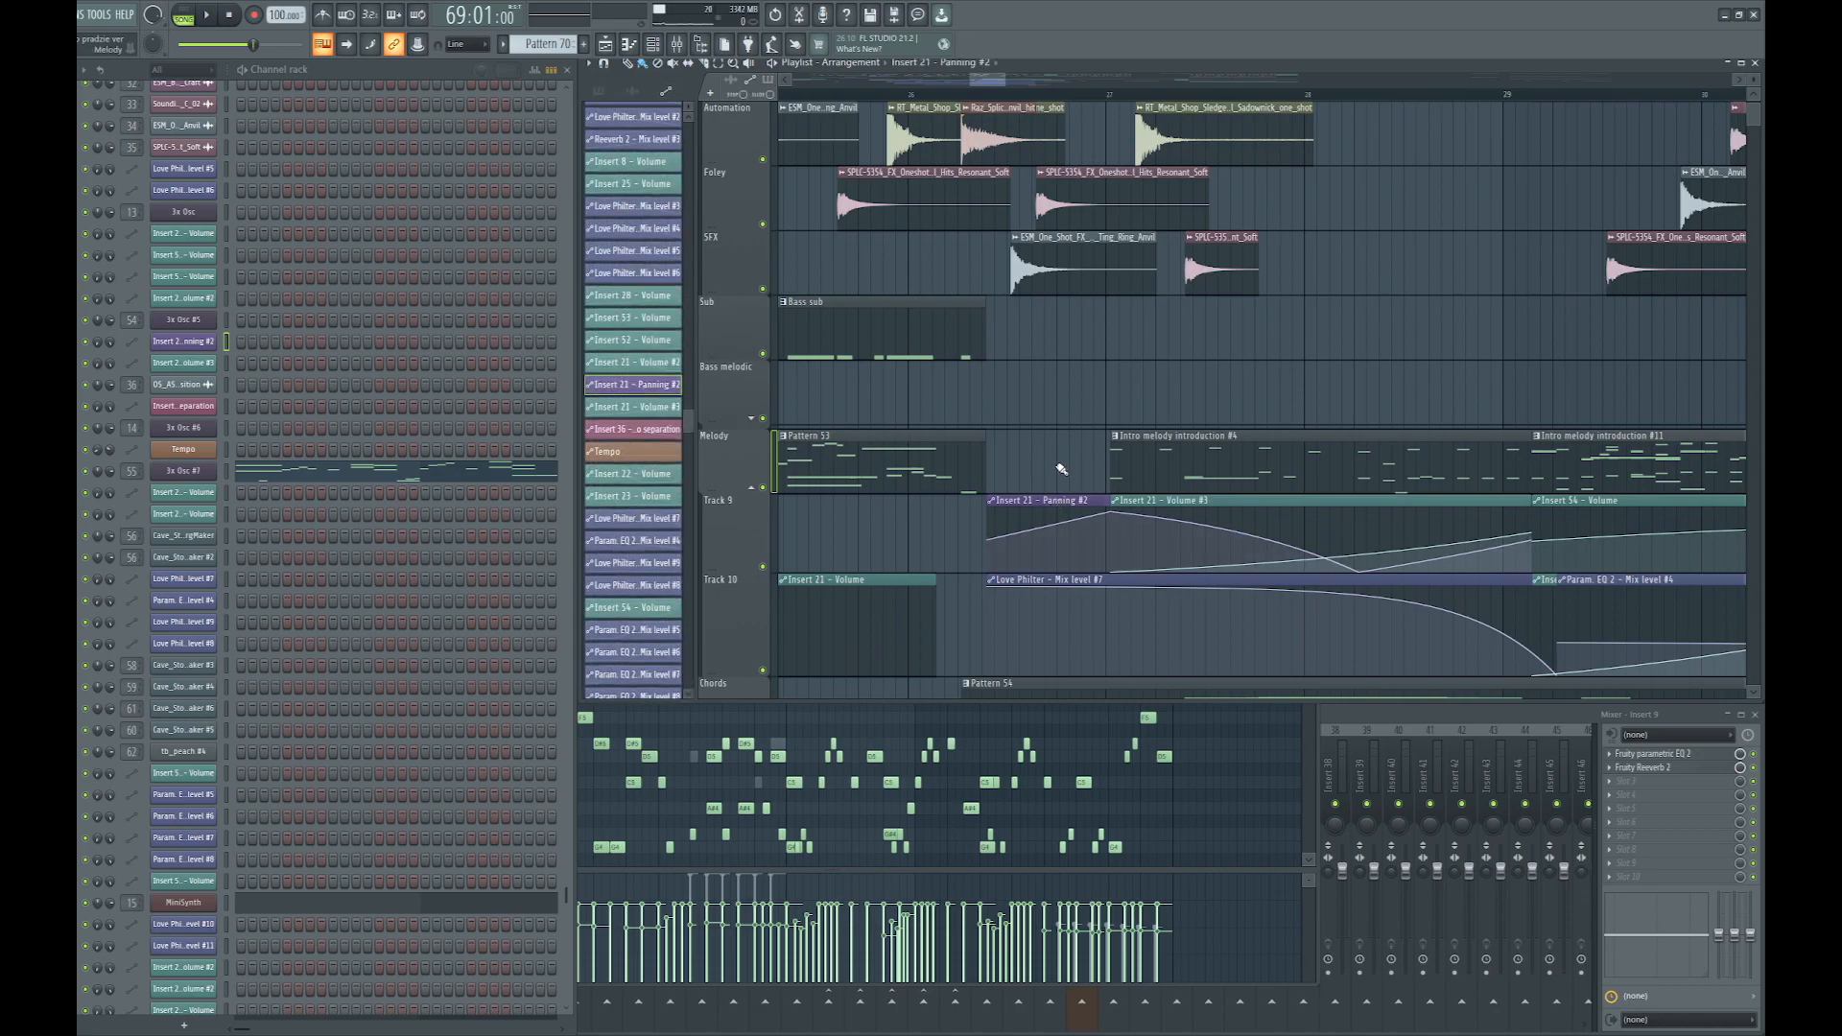
{"action": "scroll", "coordinate": [1061, 468], "scroll_direction": "down", "scroll_amount": 3}
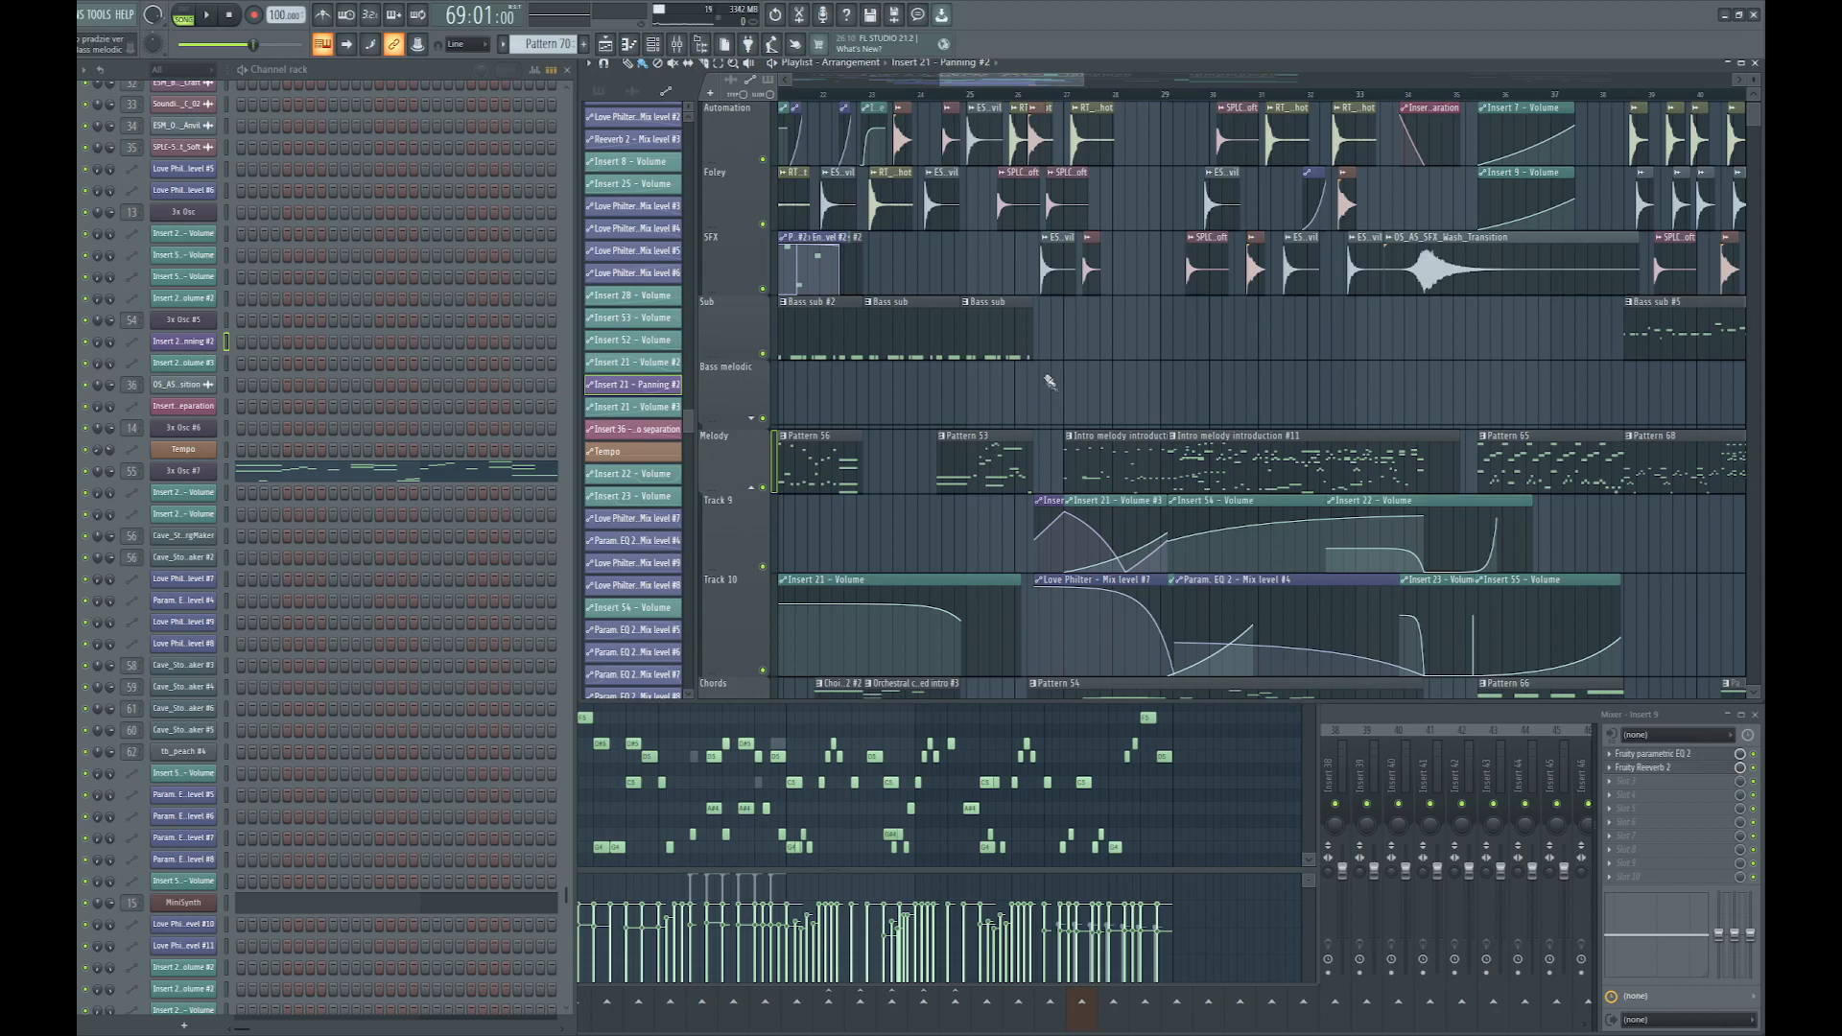
{"action": "scroll", "coordinate": [1052, 481], "scroll_direction": "up", "scroll_amount": 4}
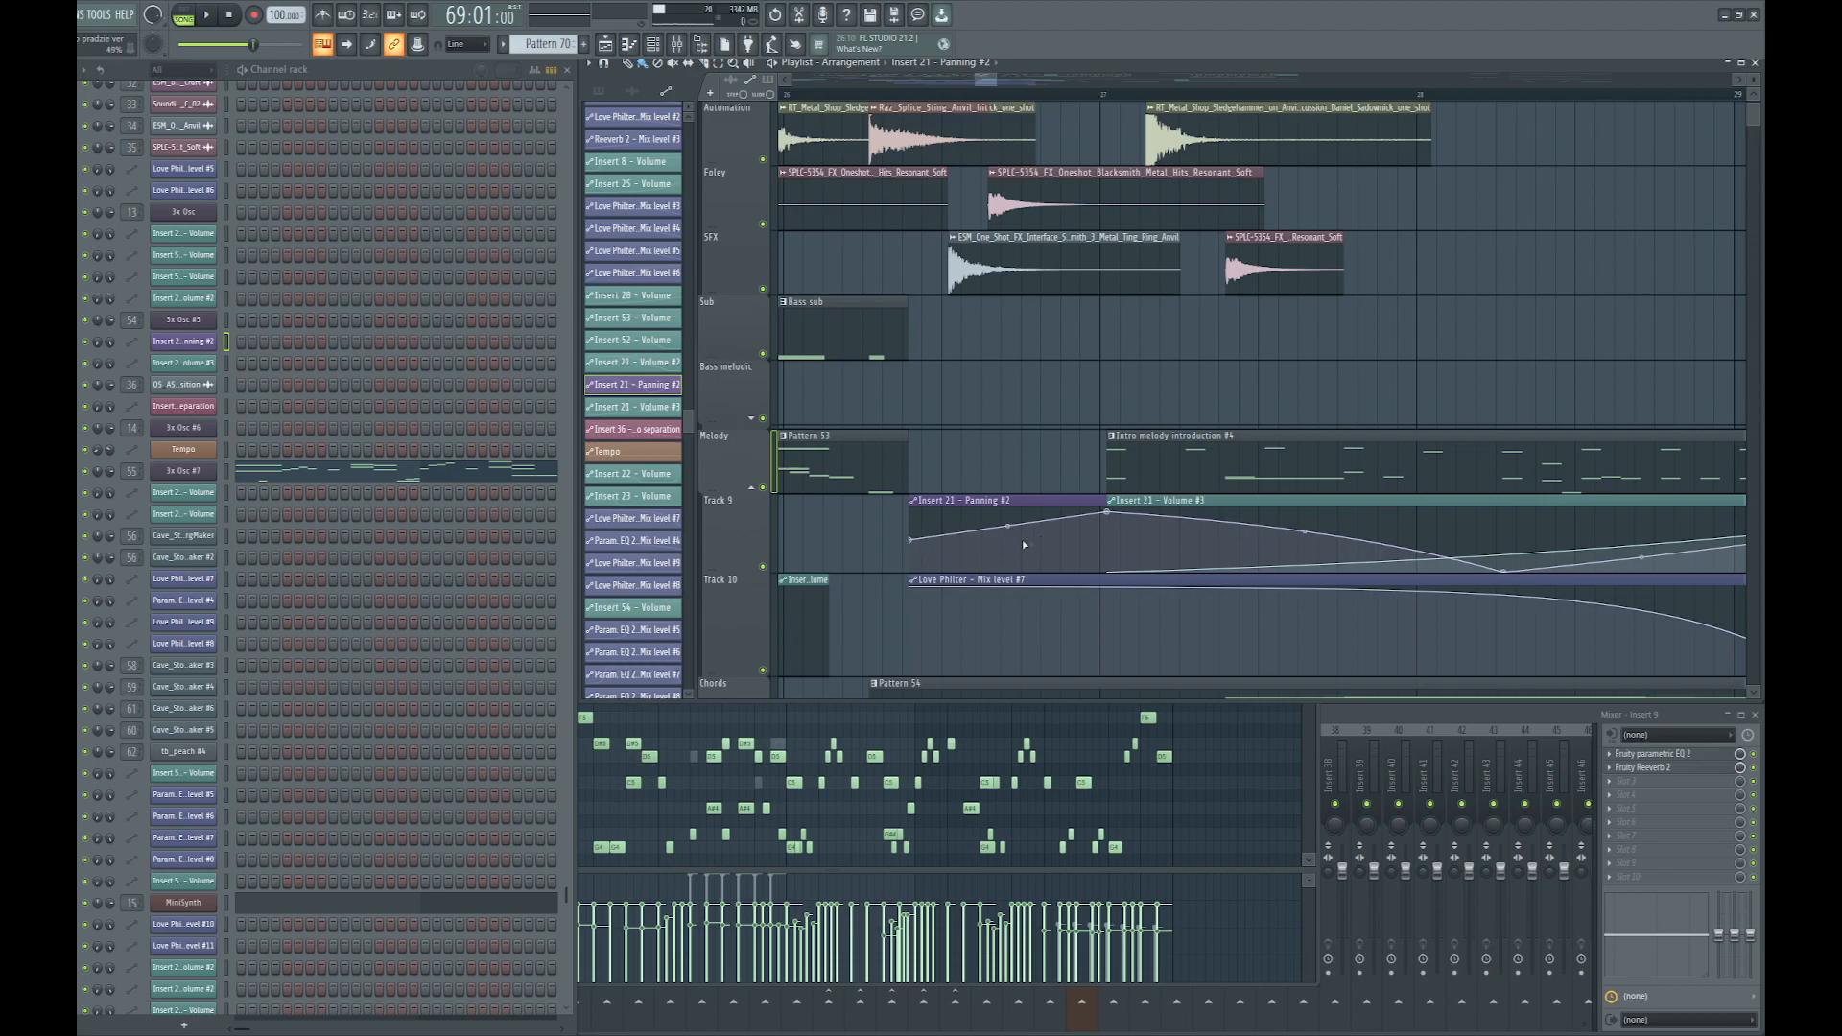
{"action": "scroll", "coordinate": [1021, 556], "scroll_direction": "down", "scroll_amount": 3}
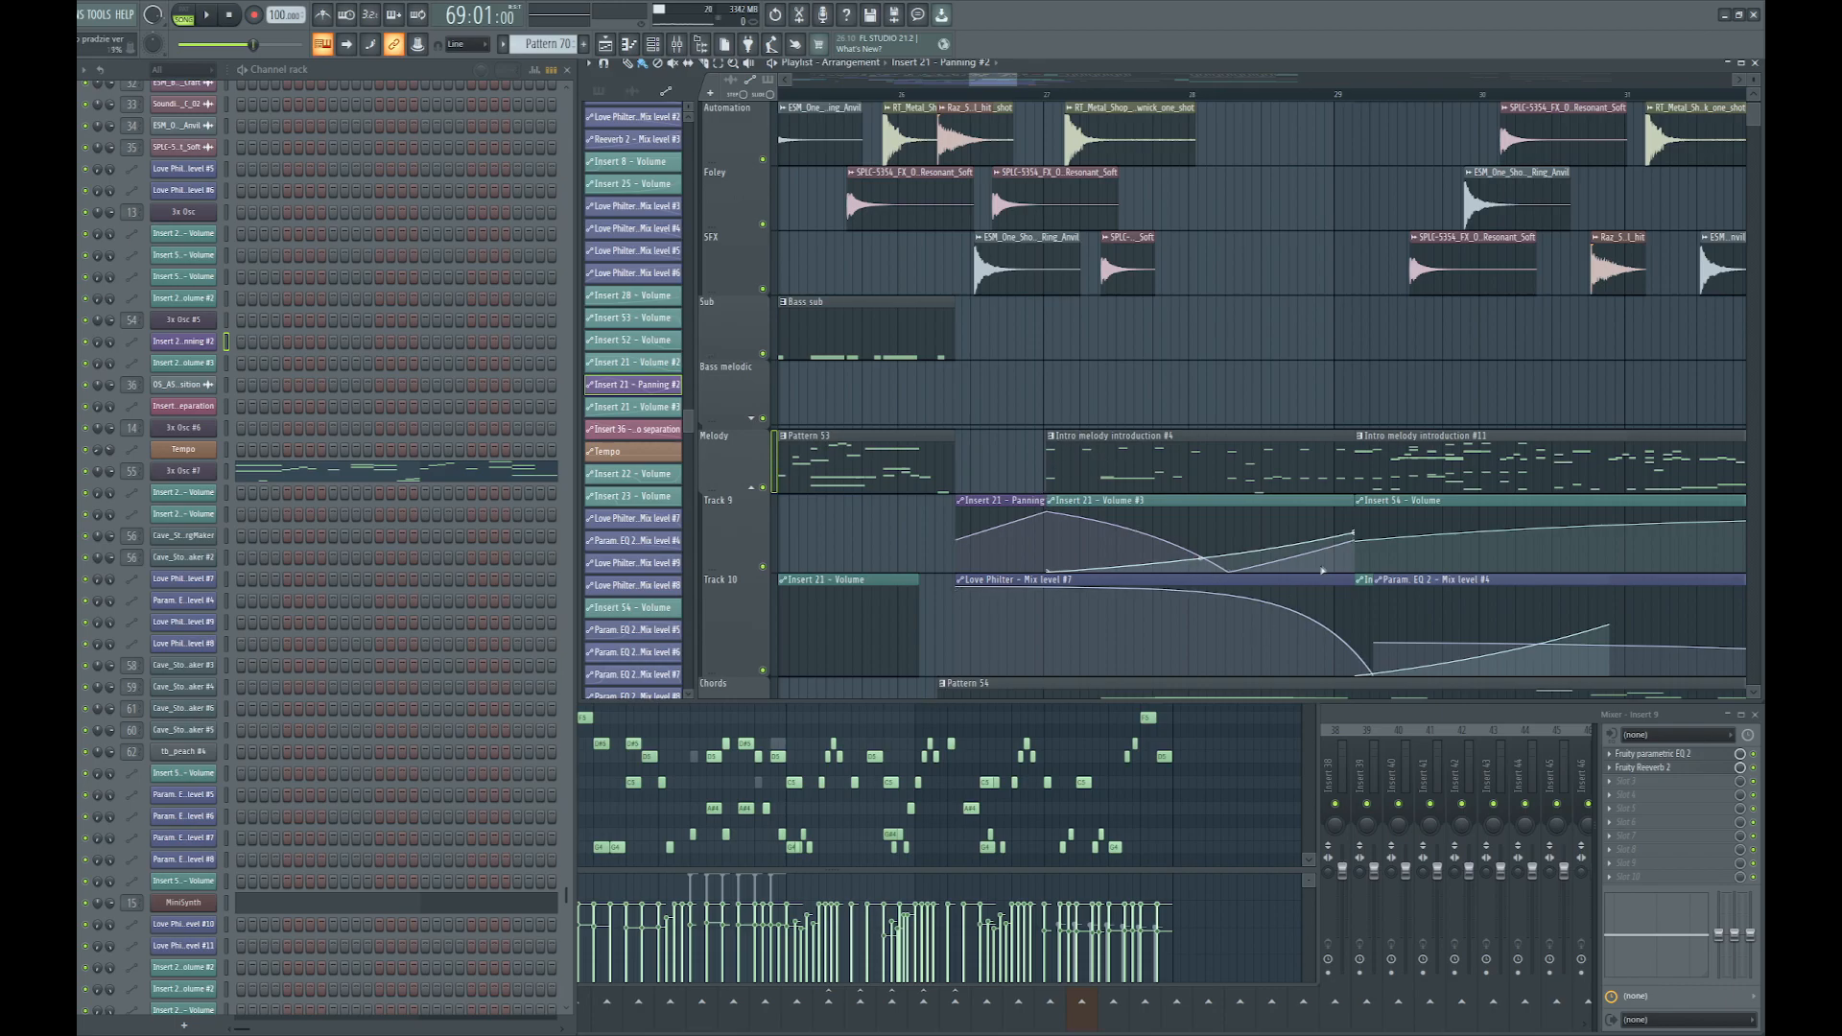
Examine the Love Philter and Param. EQ 2 mix level automation beneath the Chords track, and view the whole arrangement from the Drums track downward
{"action": "scroll", "coordinate": [1055, 384], "scroll_direction": "down", "scroll_amount": 10}
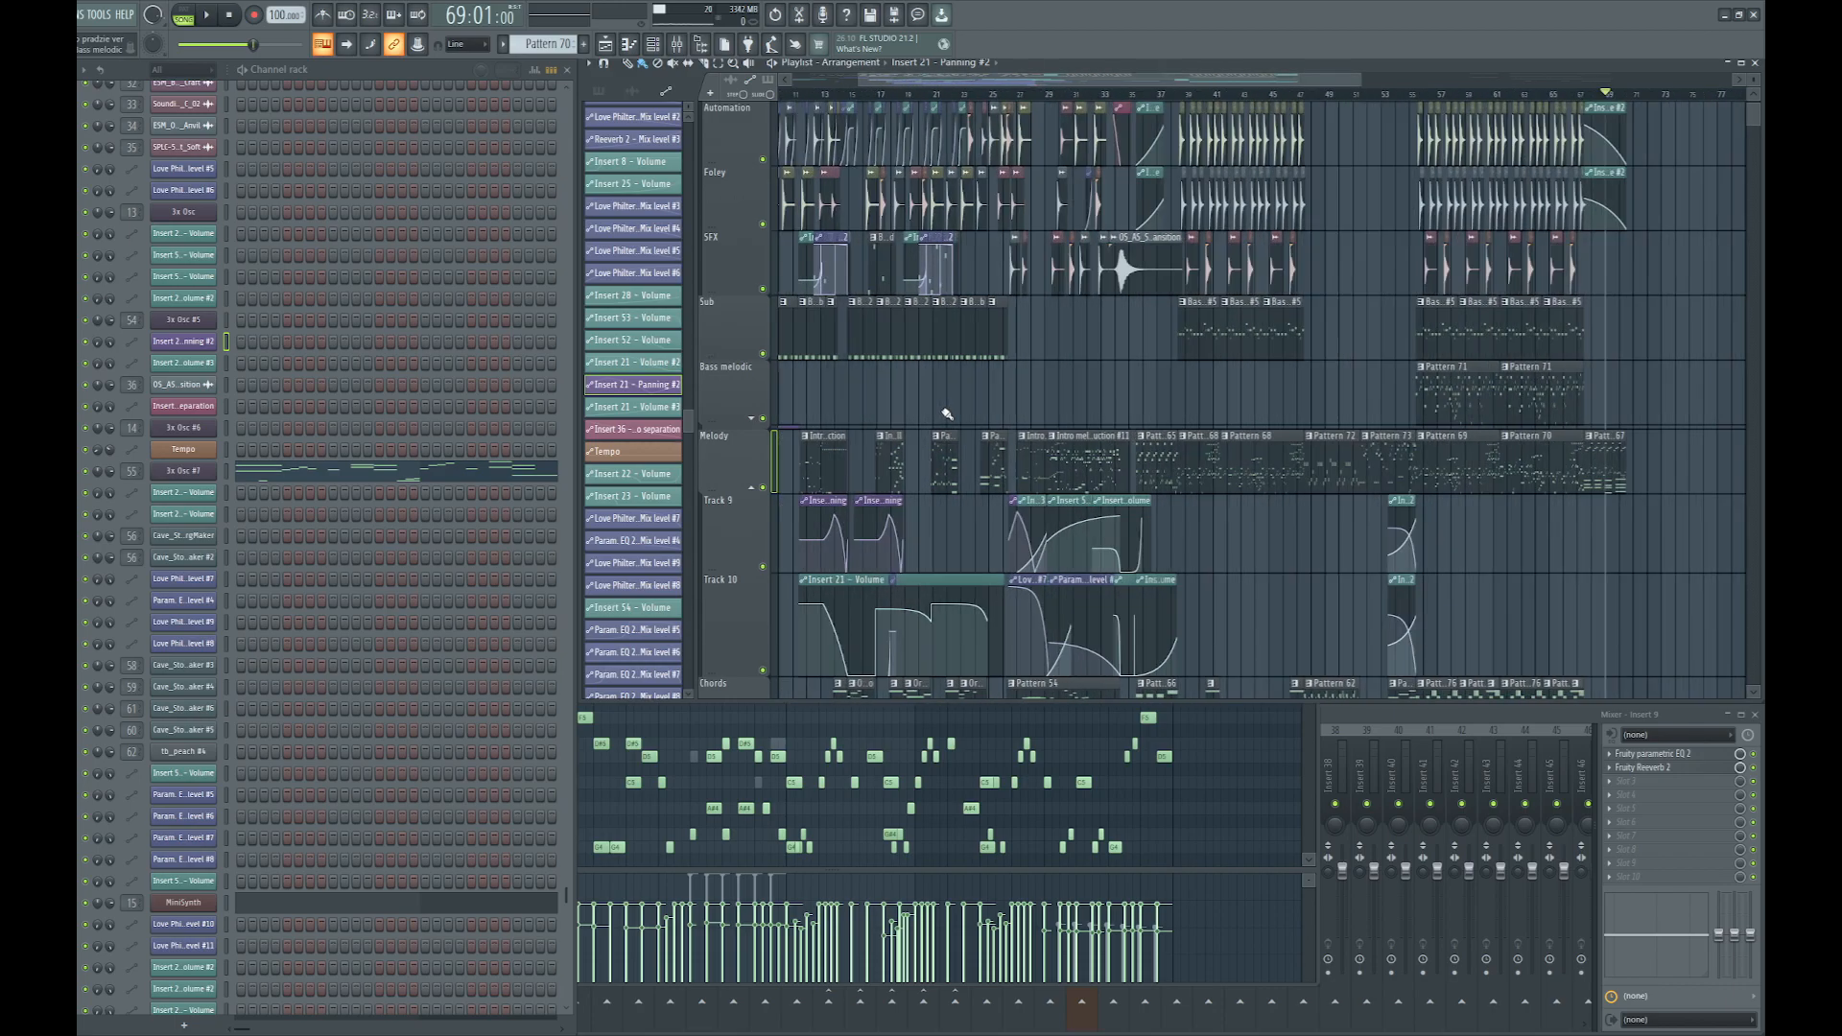
{"action": "scroll", "coordinate": [1060, 538], "scroll_direction": "down", "scroll_amount": 4}
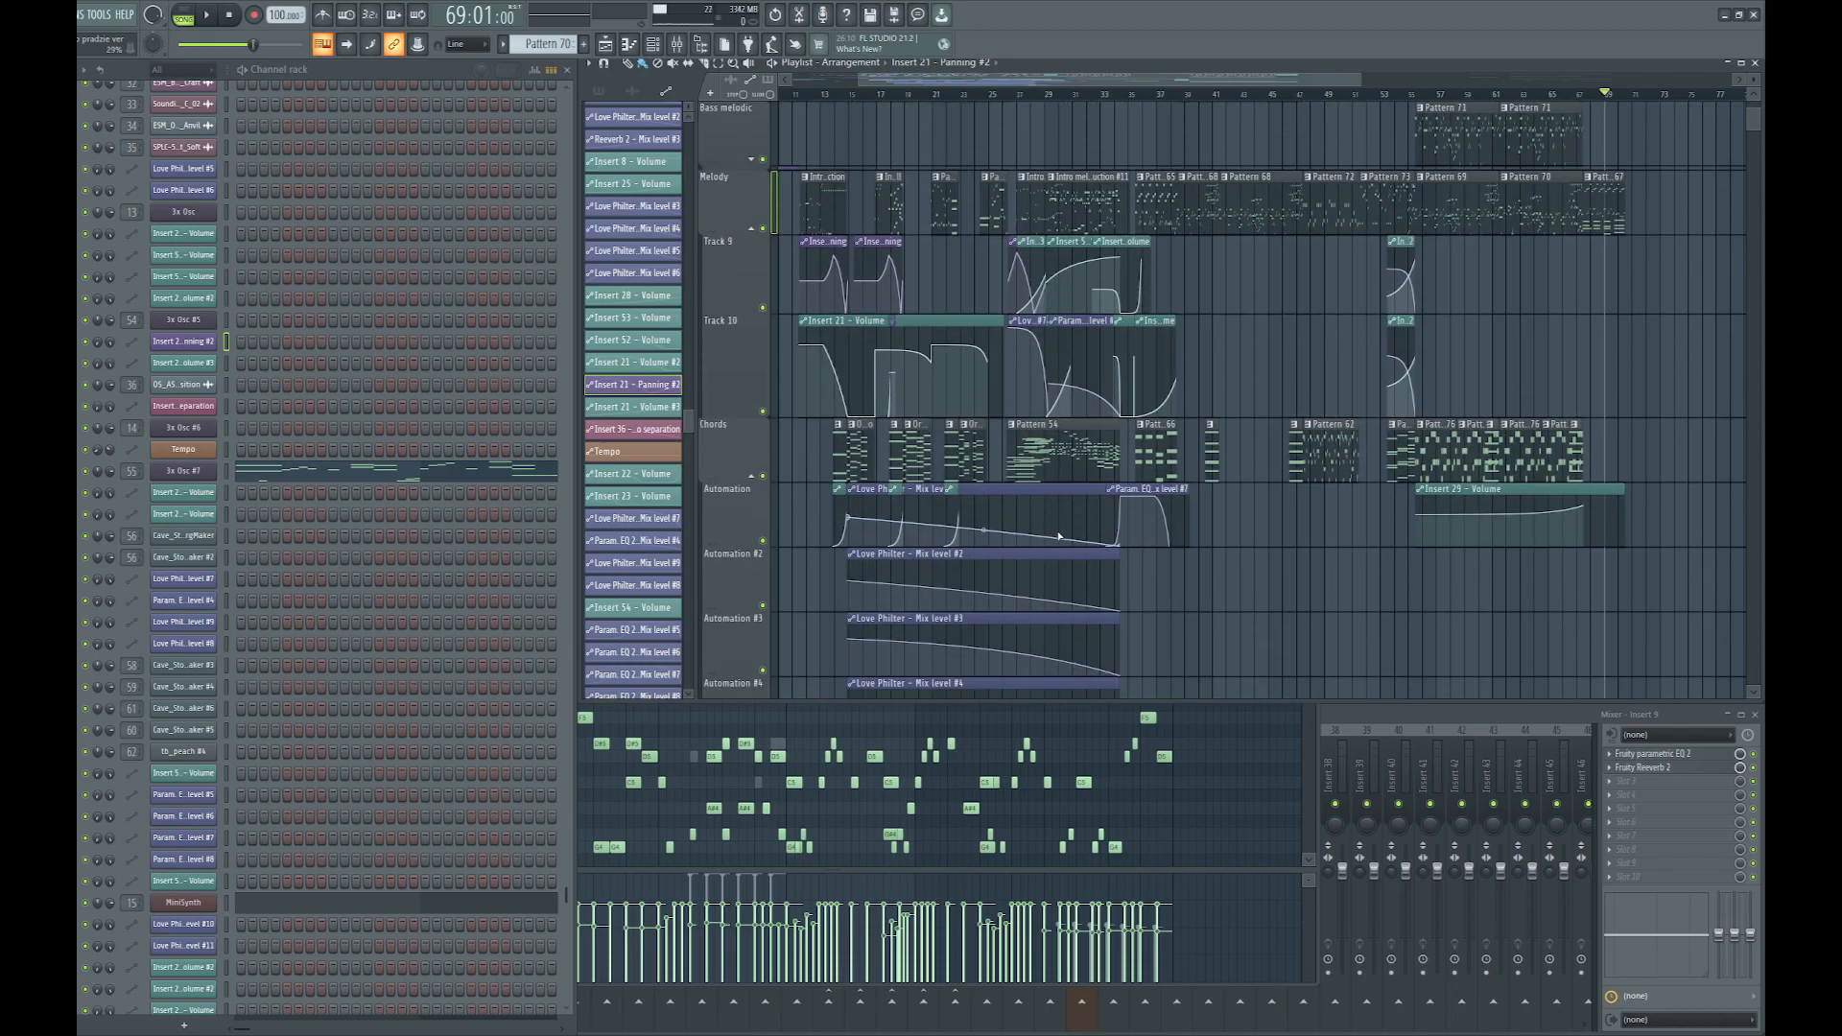
{"action": "scroll", "coordinate": [1059, 537], "scroll_direction": "down", "scroll_amount": 2}
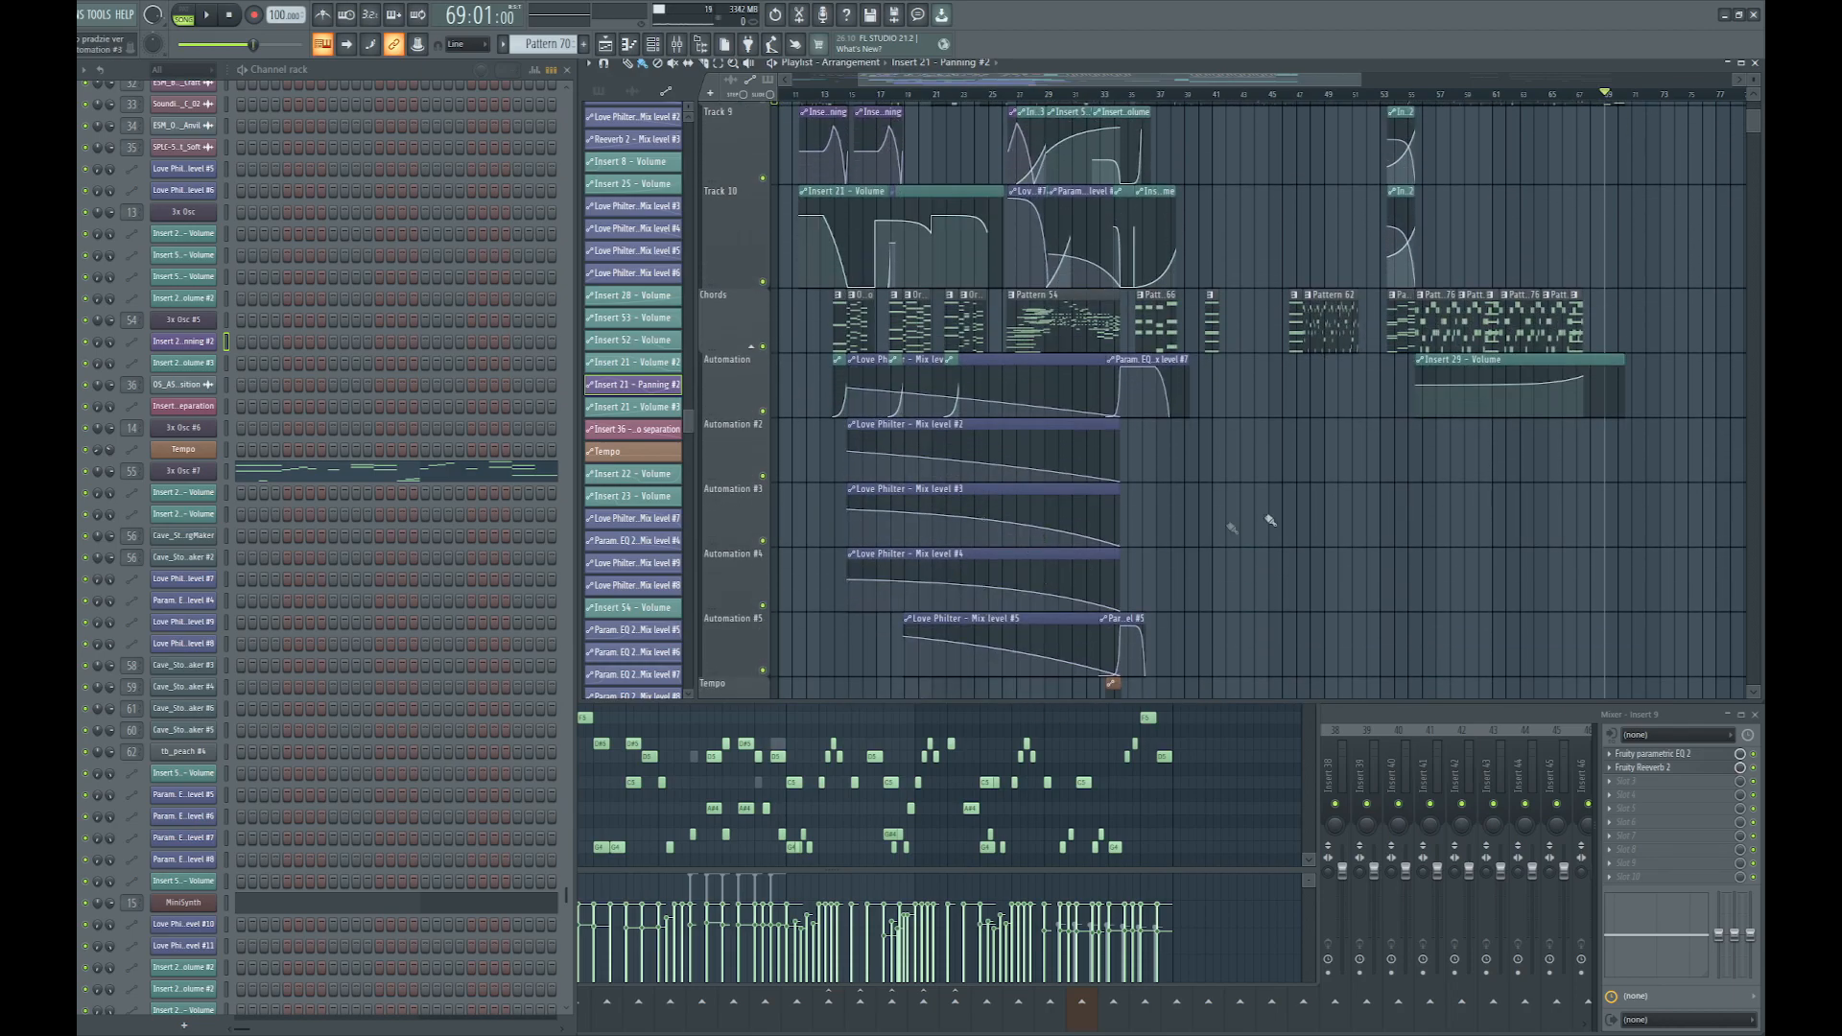
{"action": "scroll", "coordinate": [1227, 579], "scroll_direction": "up", "scroll_amount": 4}
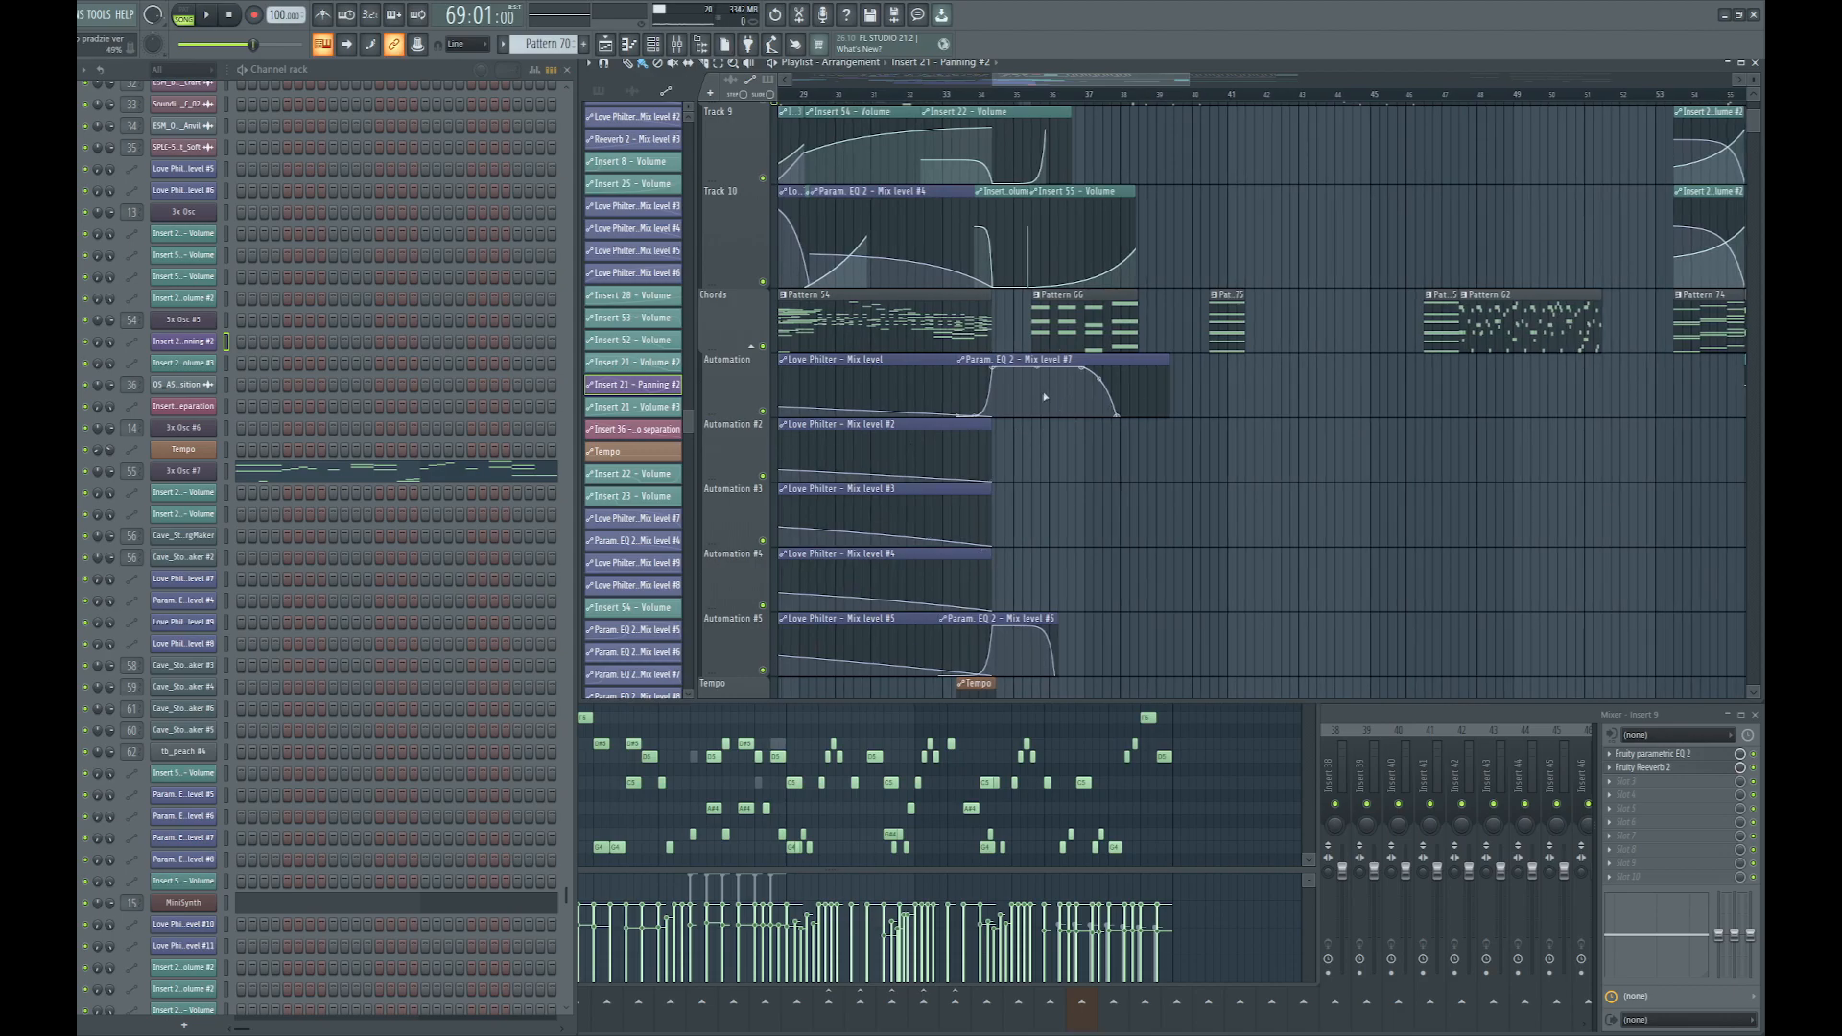
{"action": "scroll", "coordinate": [1141, 528], "scroll_direction": "up", "scroll_amount": 7}
{"action": "scroll", "coordinate": [1036, 475], "scroll_direction": "down", "scroll_amount": 2}
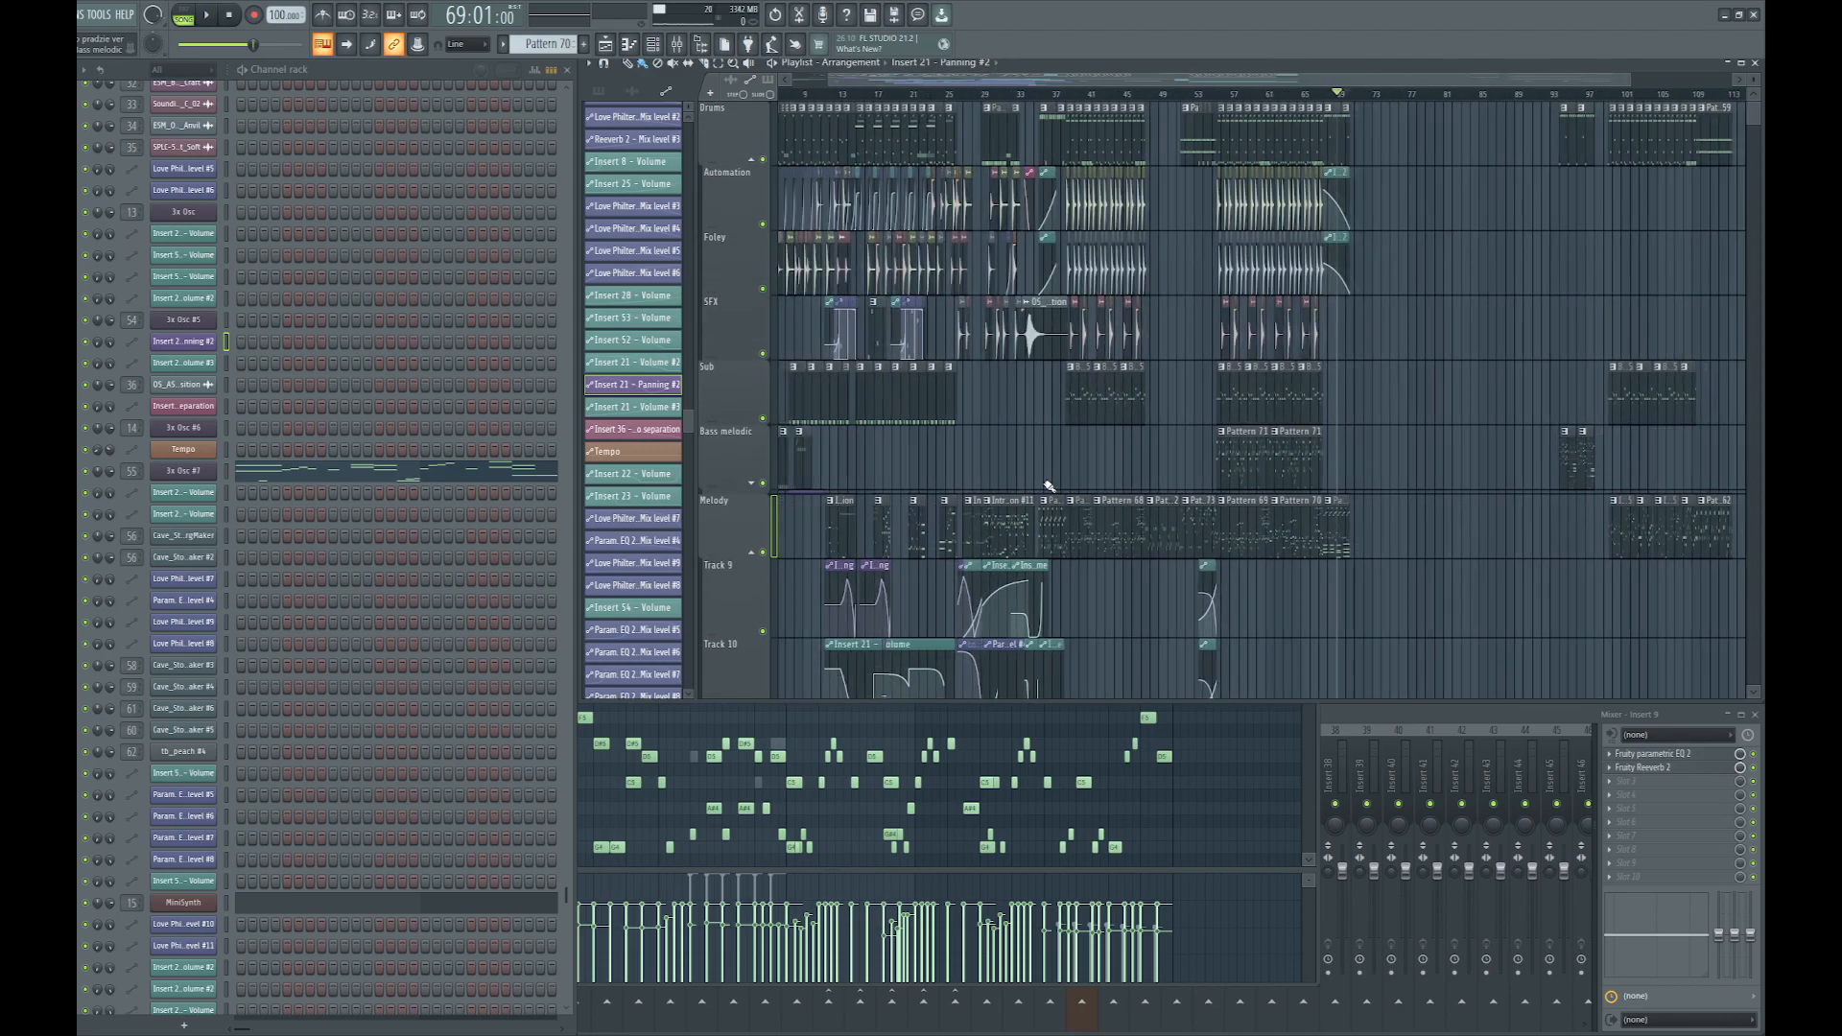
{"action": "scroll", "coordinate": [1393, 414], "scroll_direction": "down", "scroll_amount": 3}
{"action": "scroll", "coordinate": [1392, 422], "scroll_direction": "down", "scroll_amount": 2}
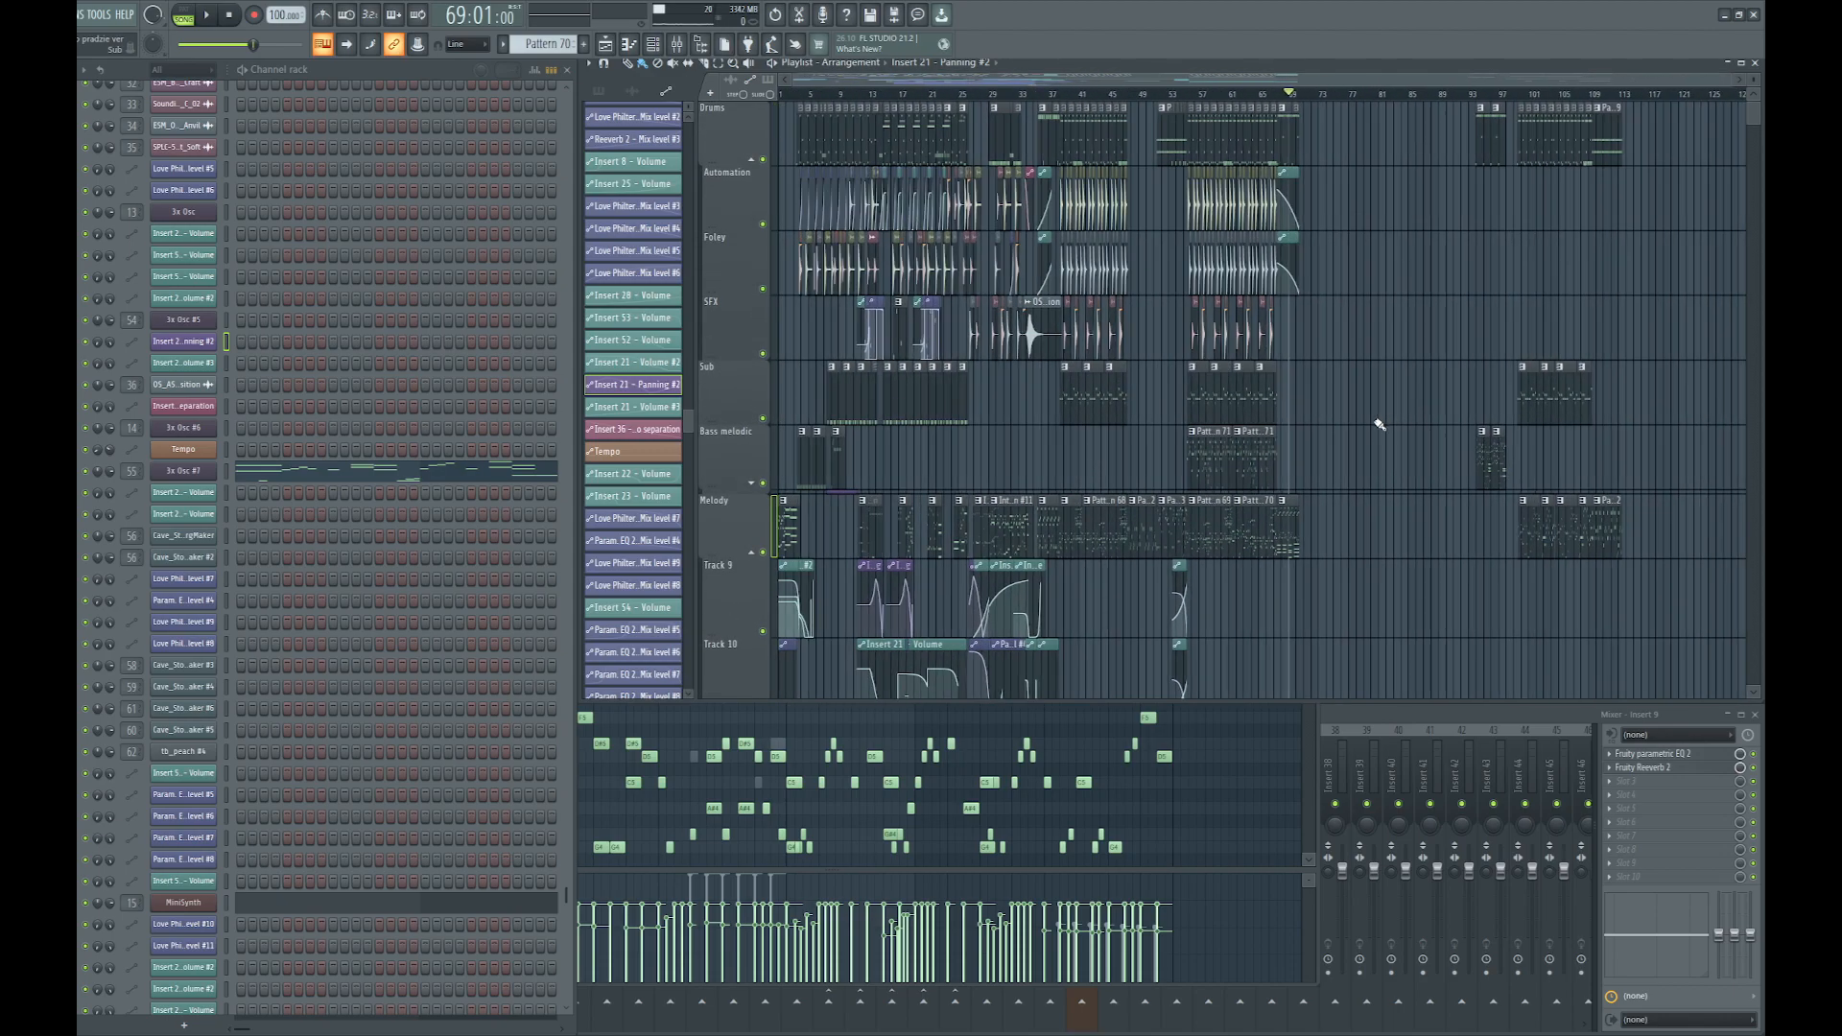